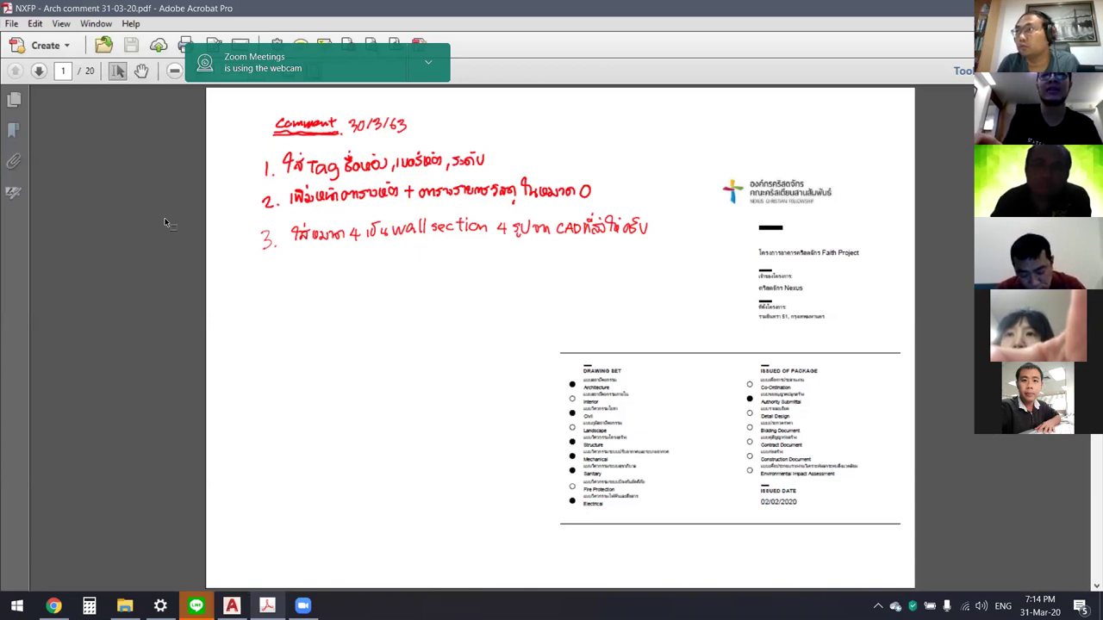
# Step: Move past PDF page 2 and show the AutoCAD 2017 tender drawing's full sheet
pyautogui.scroll(-1, 165, 222)
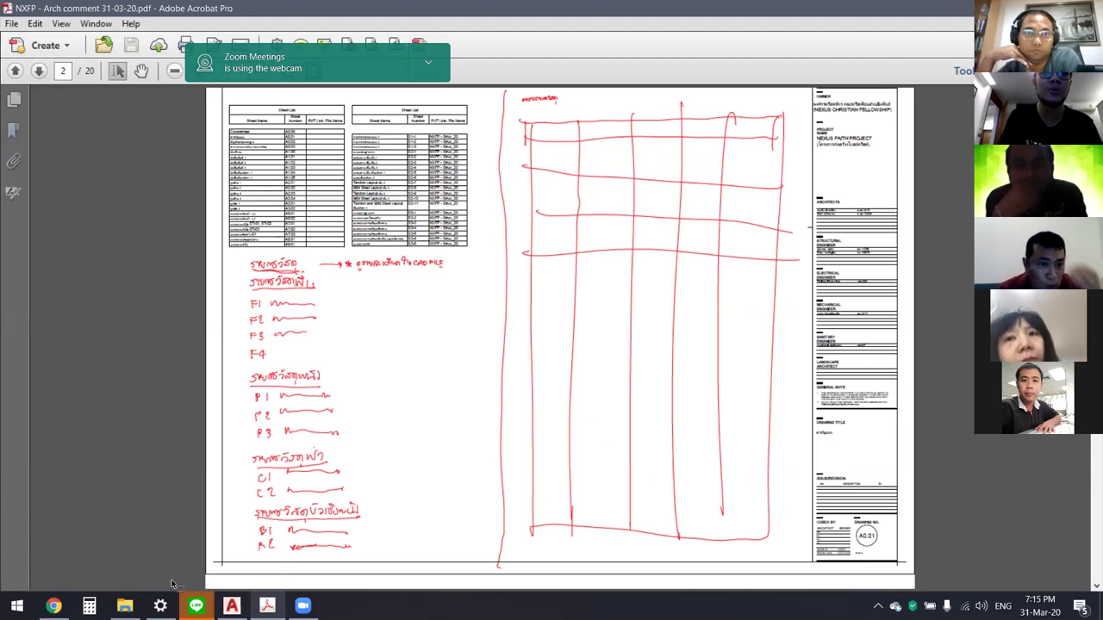
pyautogui.click(231, 605)
pyautogui.moveTo(566, 206); pyautogui.dragTo(566, 327, button='middle')
pyautogui.scroll(-5, 516, 285)
pyautogui.moveTo(485, 240); pyautogui.dragTo(484, 257, button='middle')
pyautogui.scroll(2, 484, 257)
pyautogui.scroll(2, 278, 274)
# Step: Zoom into the finish legend area and dismiss a stray empty selection box
pyautogui.scroll(2, 278, 274)
pyautogui.scroll(2, 277, 274)
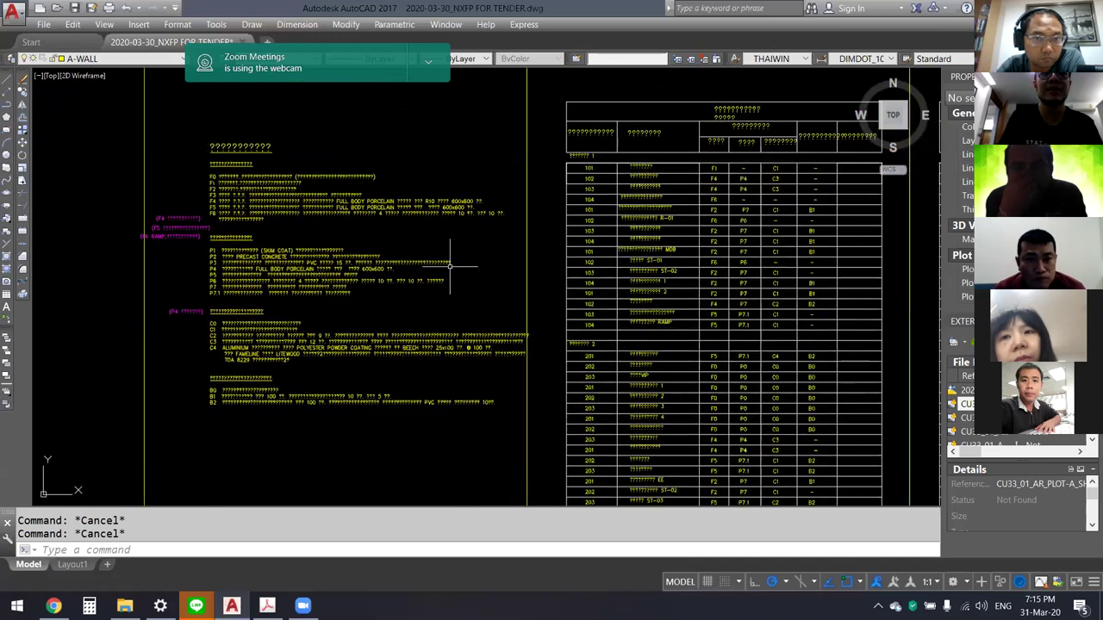
pyautogui.scroll(1, 303, 243)
pyautogui.scroll(-2, 304, 243)
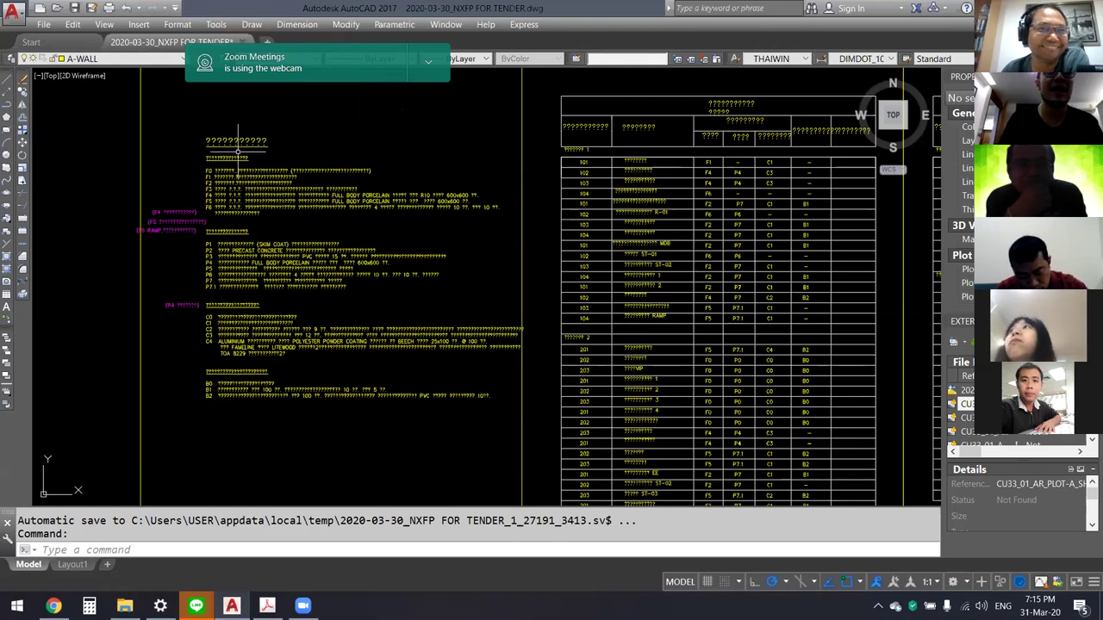
pyautogui.click(175, 110)
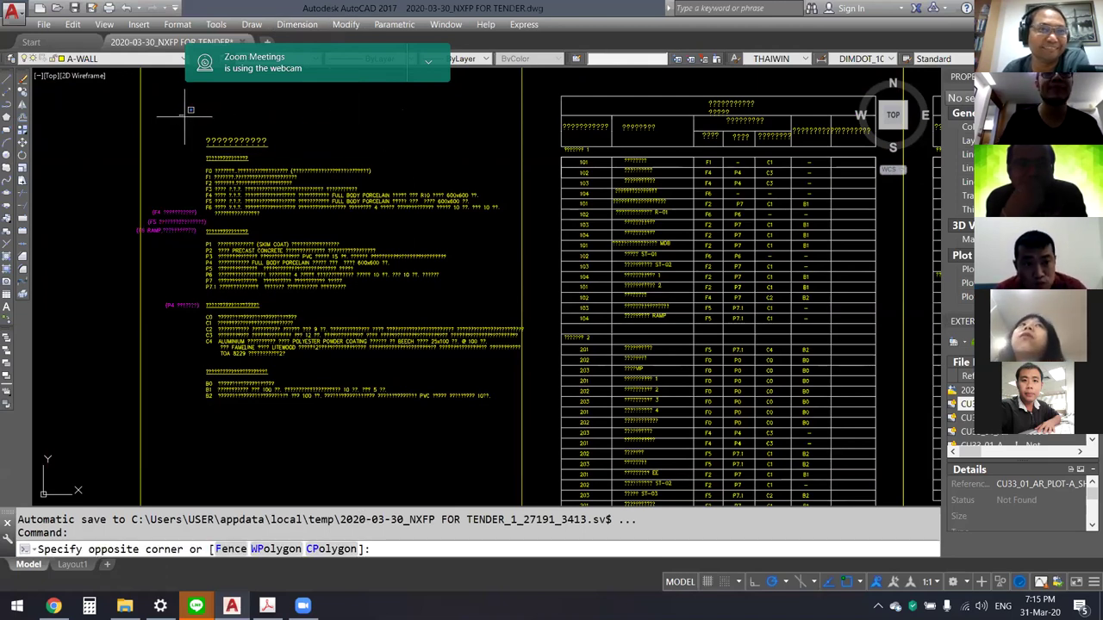
pyautogui.click(296, 125)
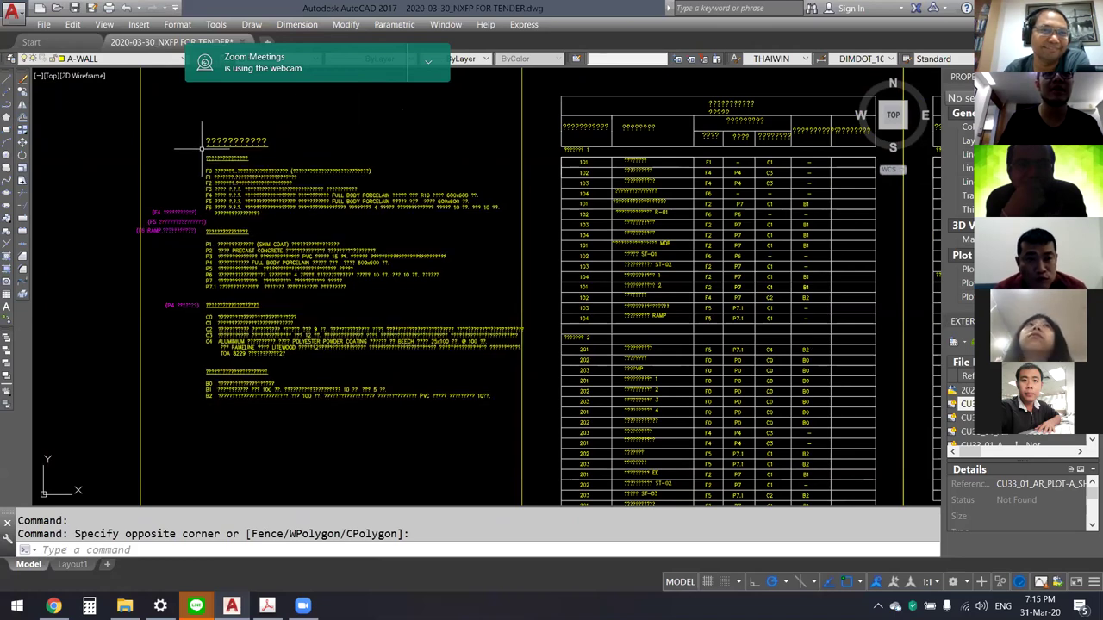
# Step: Pan to centre the floors 1–4 room finish schedule tables up close
pyautogui.scroll(2, 203, 155)
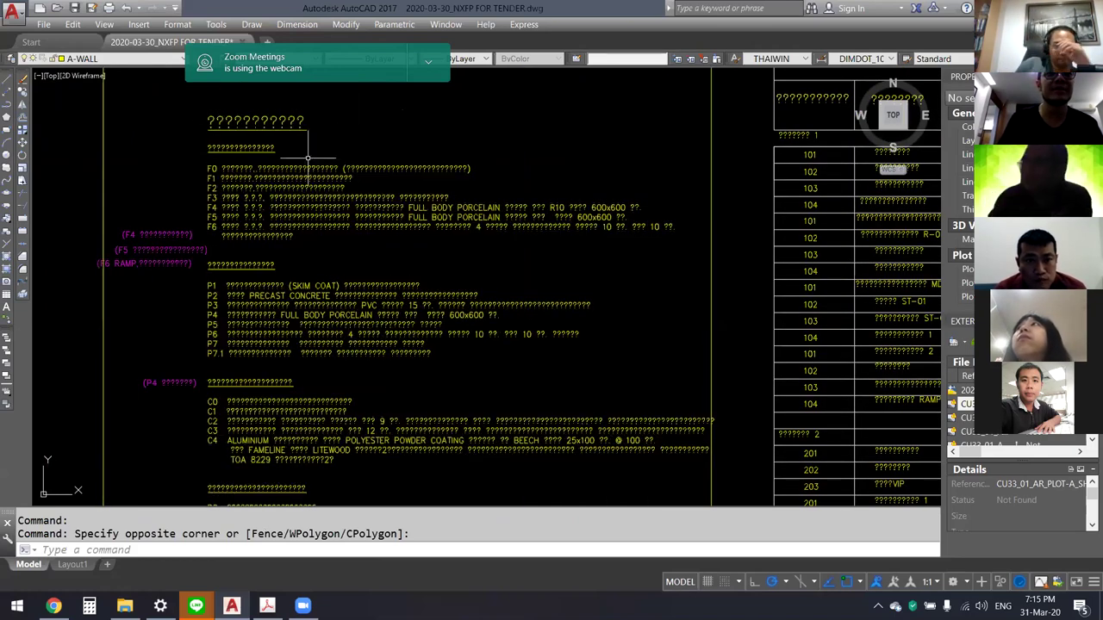
pyautogui.scroll(-2, 307, 155)
pyautogui.scroll(2, 269, 120)
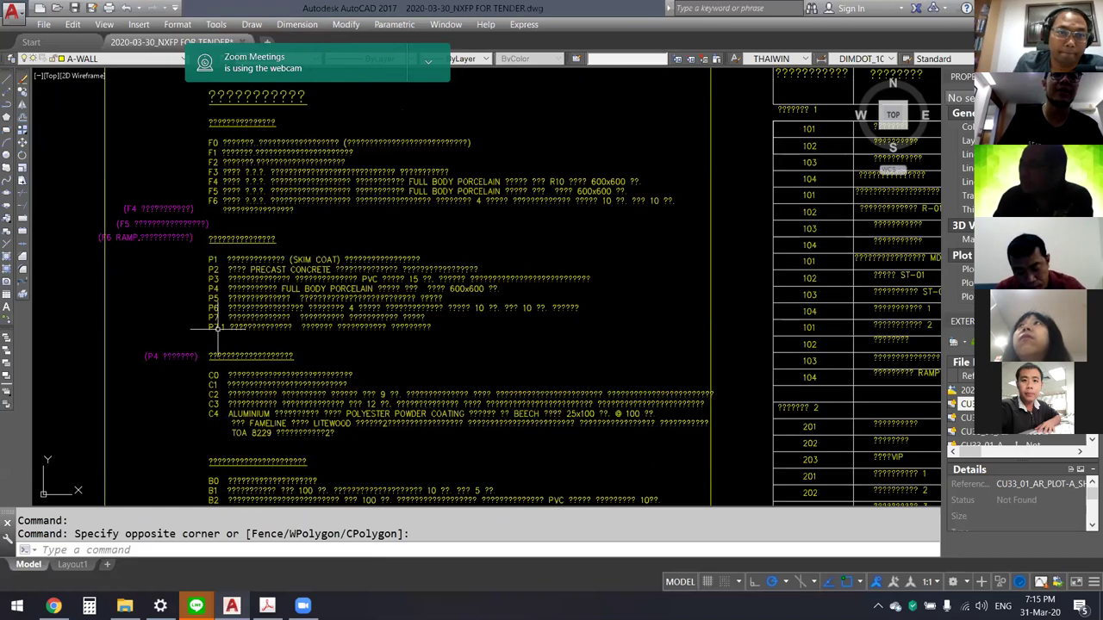
pyautogui.moveTo(217, 328); pyautogui.dragTo(226, 306, button='middle')
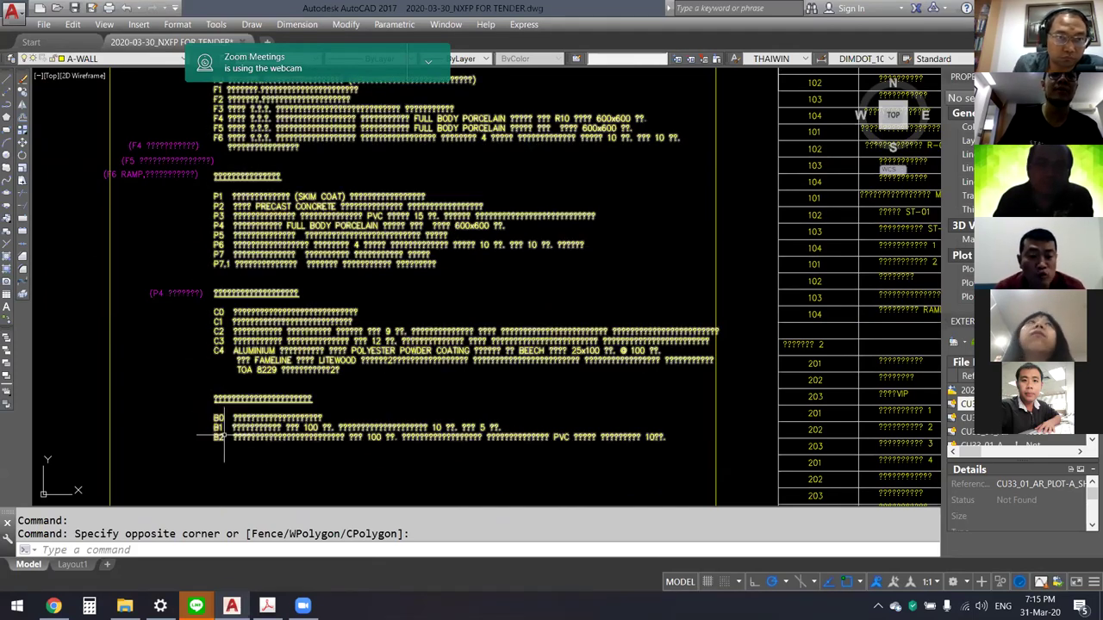
pyautogui.scroll(-2, 345, 416)
pyautogui.moveTo(511, 338); pyautogui.dragTo(363, 308, button='middle')
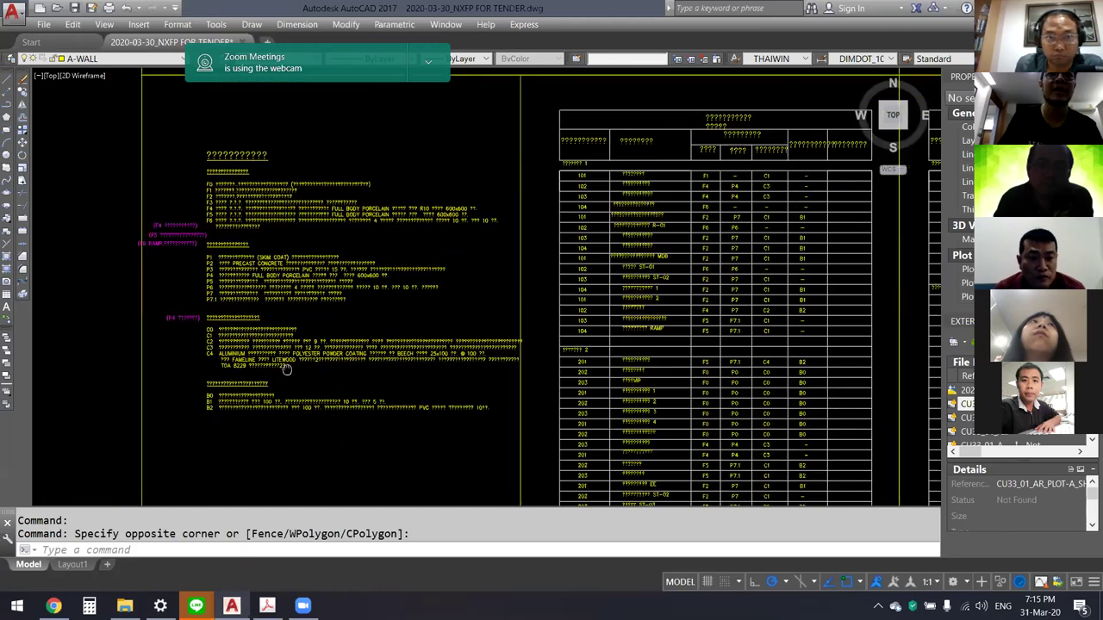
pyautogui.moveTo(611, 248); pyautogui.dragTo(405, 239, button='middle')
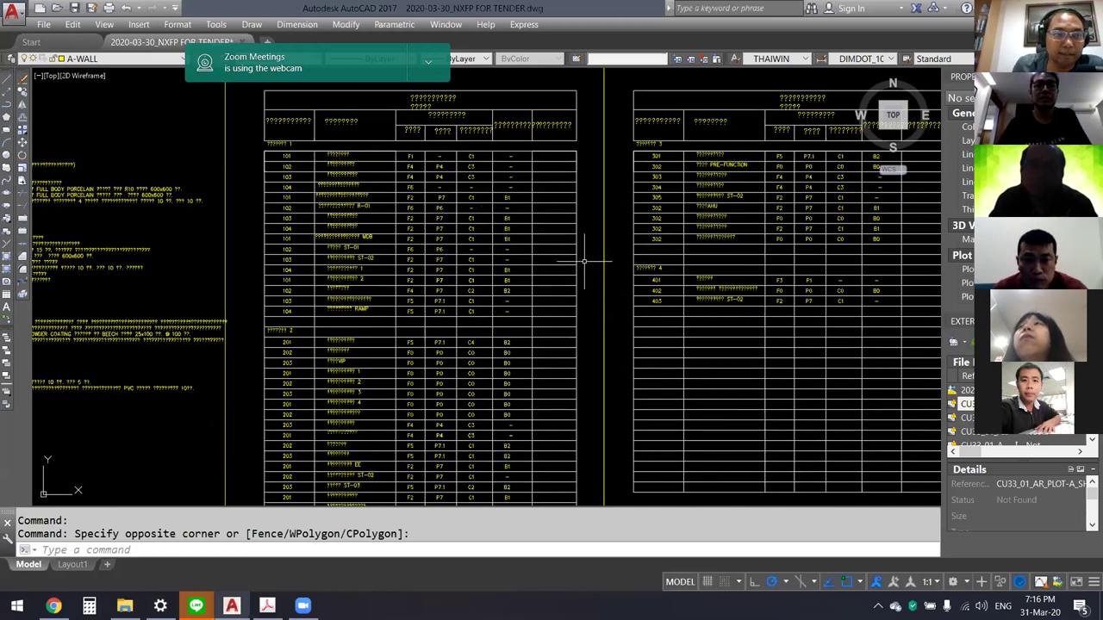
pyautogui.moveTo(410, 264); pyautogui.dragTo(433, 261, button='middle')
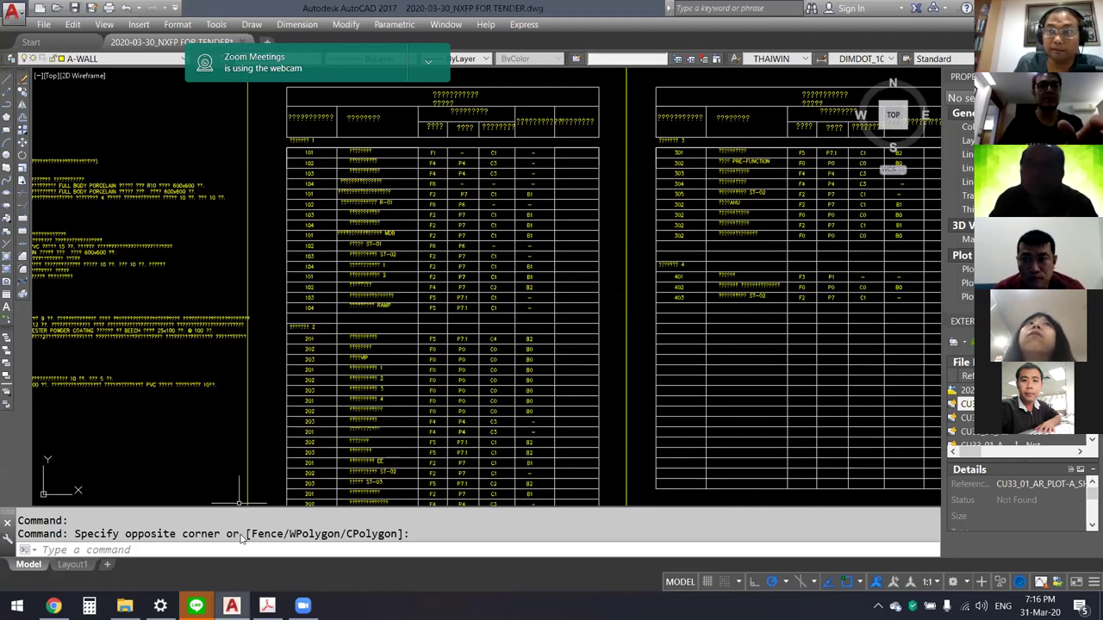
# Step: Return to the Acrobat comment PDF, zoomed into page 4's top-left plan
pyautogui.hotkey('alt', 'Tab')
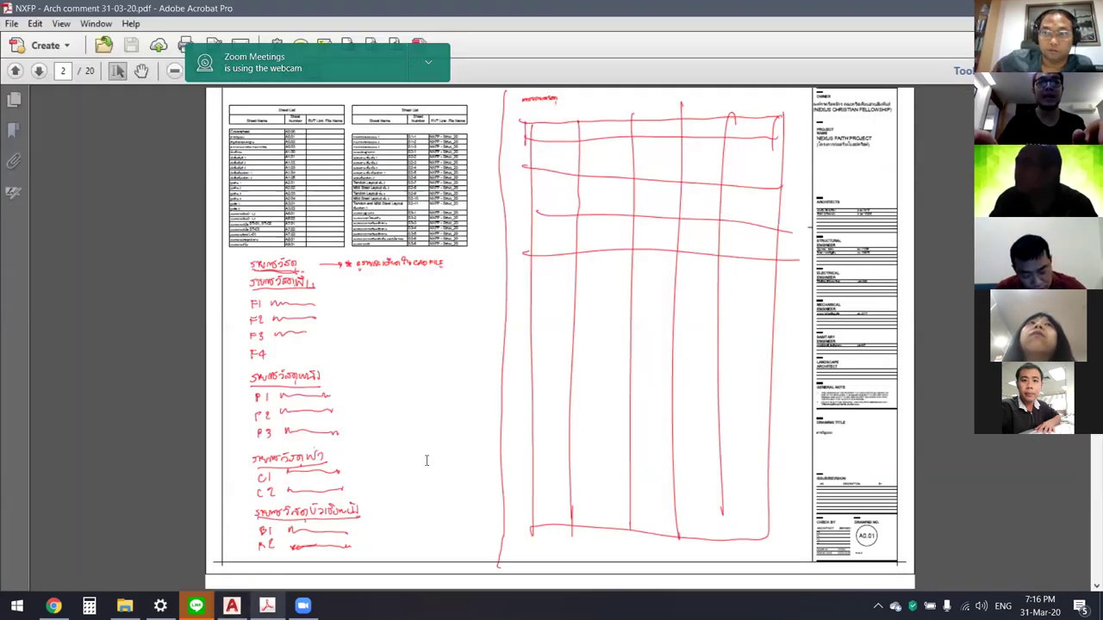
pyautogui.scroll(-2, 426, 464)
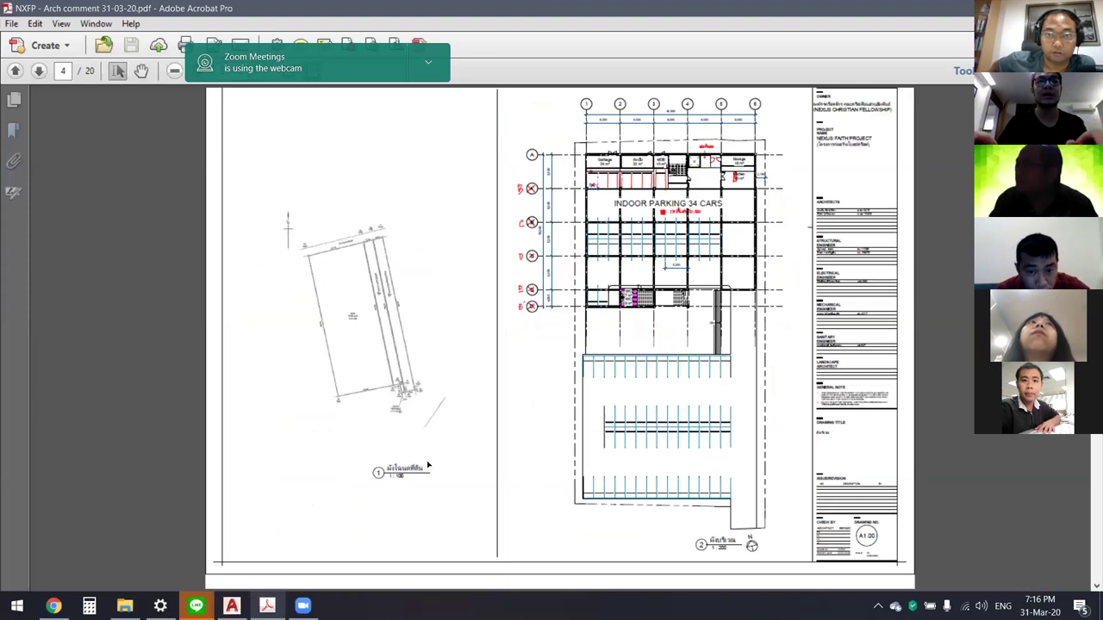
pyautogui.scroll(-2, 428, 465)
pyautogui.keyDown('ctrl'); pyautogui.scroll(1, 428, 463); pyautogui.keyUp('ctrl')
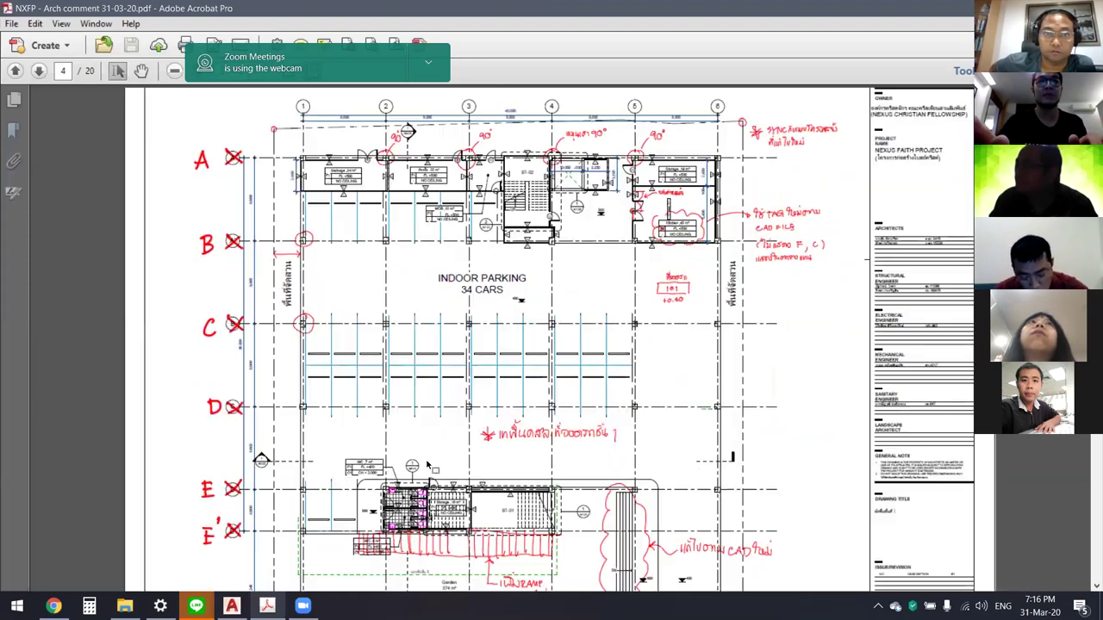
pyautogui.keyDown('ctrl'); pyautogui.scroll(1, 429, 464); pyautogui.keyUp('ctrl')
pyautogui.keyDown('ctrl'); pyautogui.scroll(1, 399, 451); pyautogui.keyUp('ctrl')
pyautogui.keyDown('ctrl'); pyautogui.scroll(2, 655, 353); pyautogui.keyUp('ctrl')
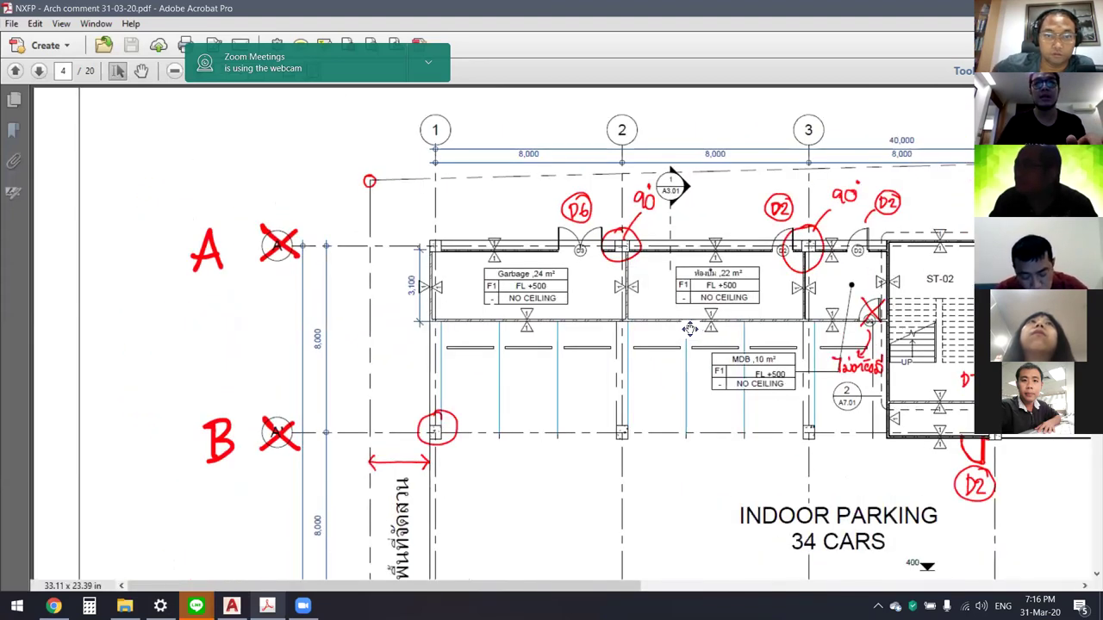
# Step: Circle the door left of ST-02 and the door at grid 2 in green
pyautogui.moveTo(689, 329); pyautogui.dragTo(687, 290, button='middle')
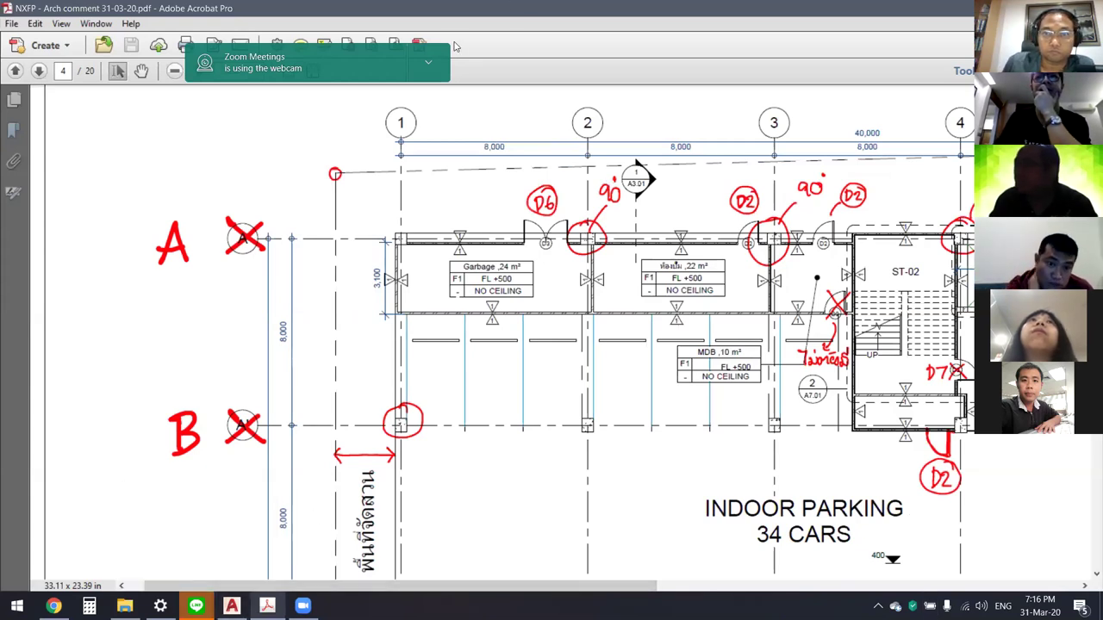
pyautogui.moveTo(869, 251); pyautogui.dragTo(889, 263)
pyautogui.moveTo(611, 261); pyautogui.dragTo(521, 310)
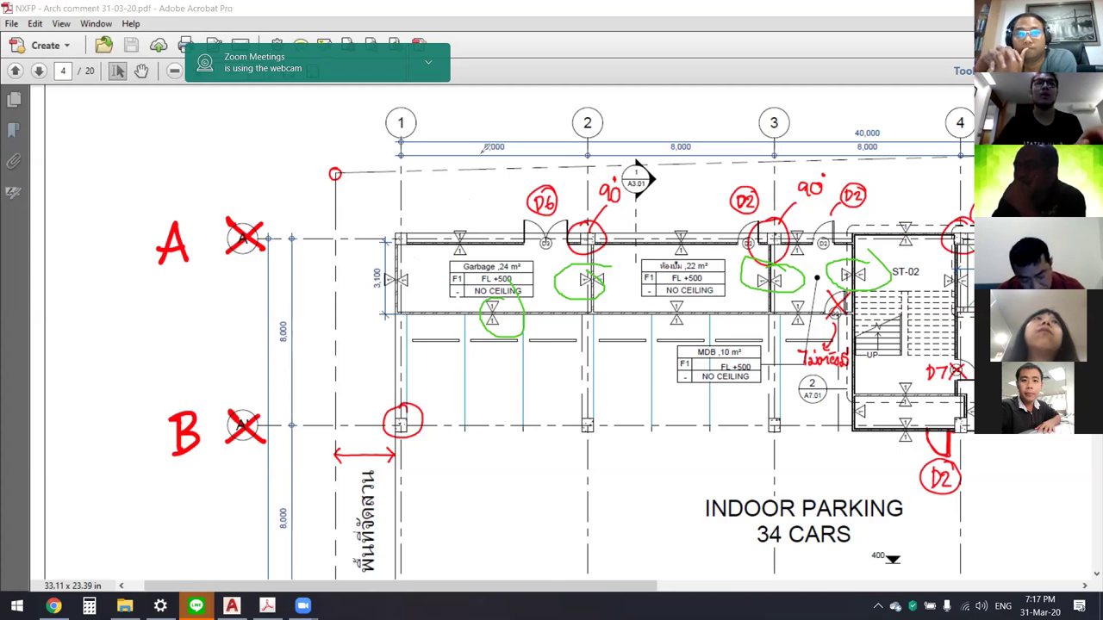
# Step: Sketch blue tag marks and strokes over the door marks near the Garbage room
pyautogui.keyDown('ctrl'); pyautogui.scroll(-1, 480, 156); pyautogui.keyUp('ctrl')
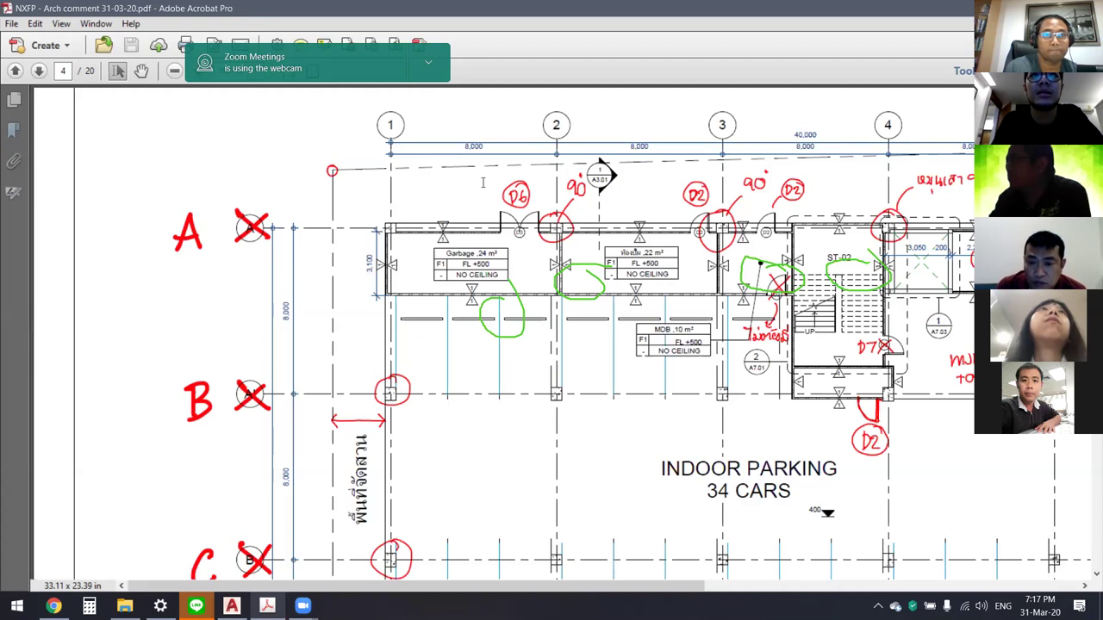
pyautogui.moveTo(464, 243); pyautogui.dragTo(471, 210)
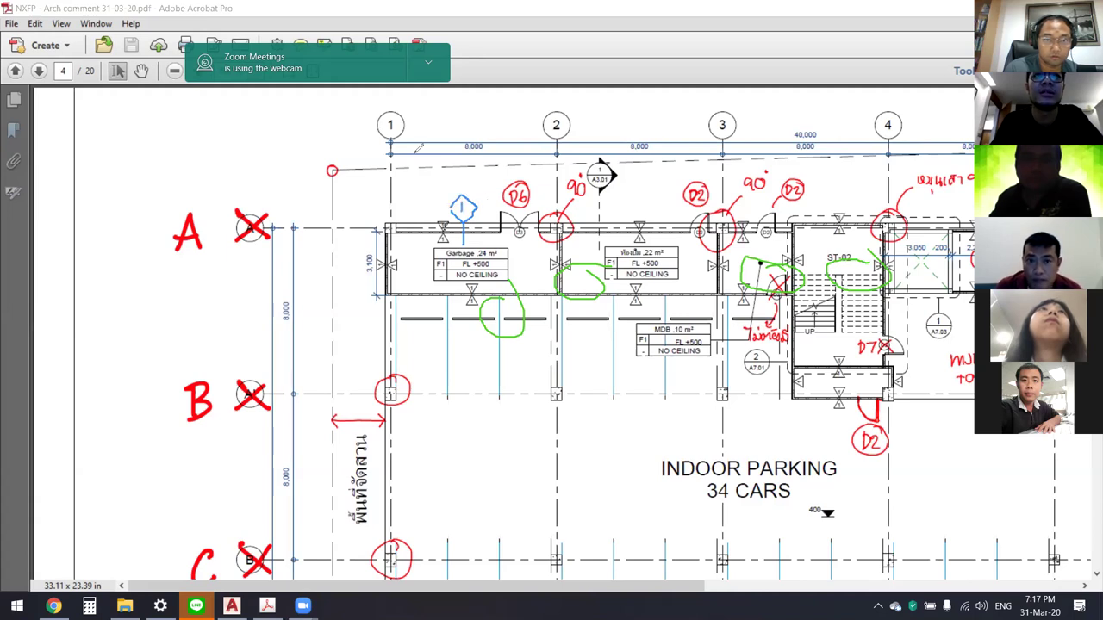
pyautogui.moveTo(415, 284); pyautogui.dragTo(426, 322)
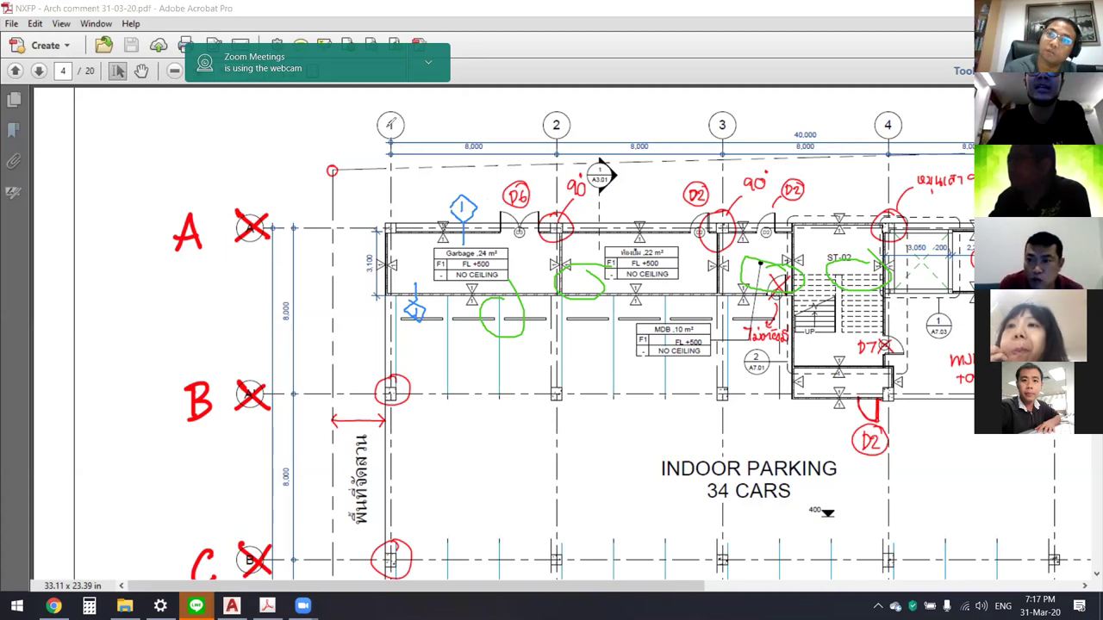
pyautogui.moveTo(671, 217)
pyautogui.mouseDown()
pyautogui.moveTo(671, 250)
pyautogui.moveTo(671, 226)
pyautogui.mouseUp()
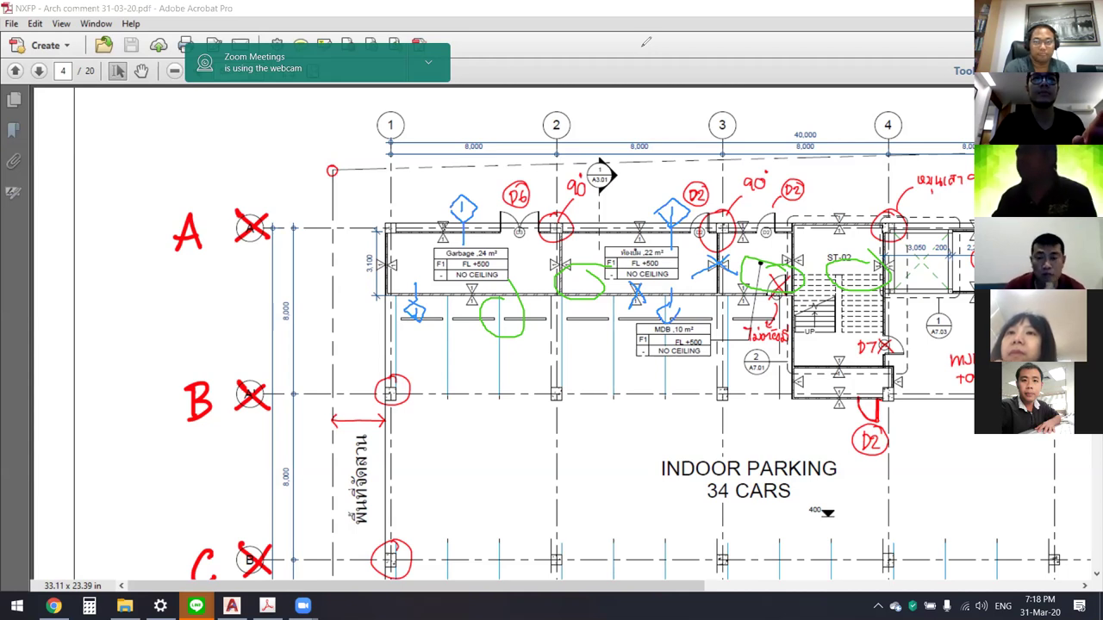
# Step: Return to the AutoCAD tender drawing and cancel its pending window selection
pyautogui.hotkey('alt', 'Tab')
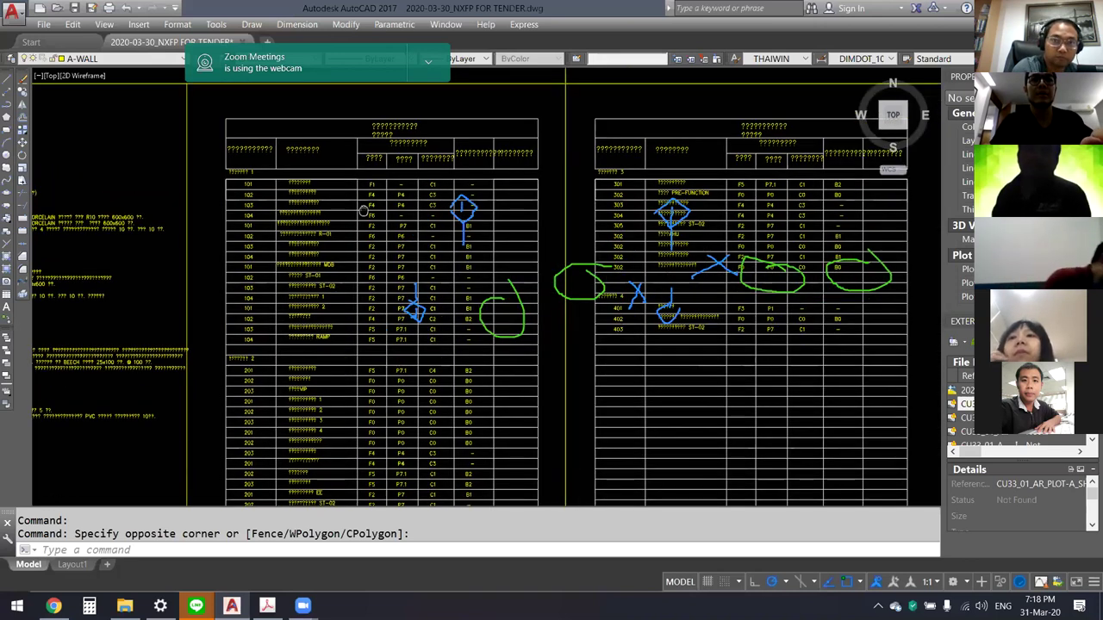
pyautogui.press('Escape')
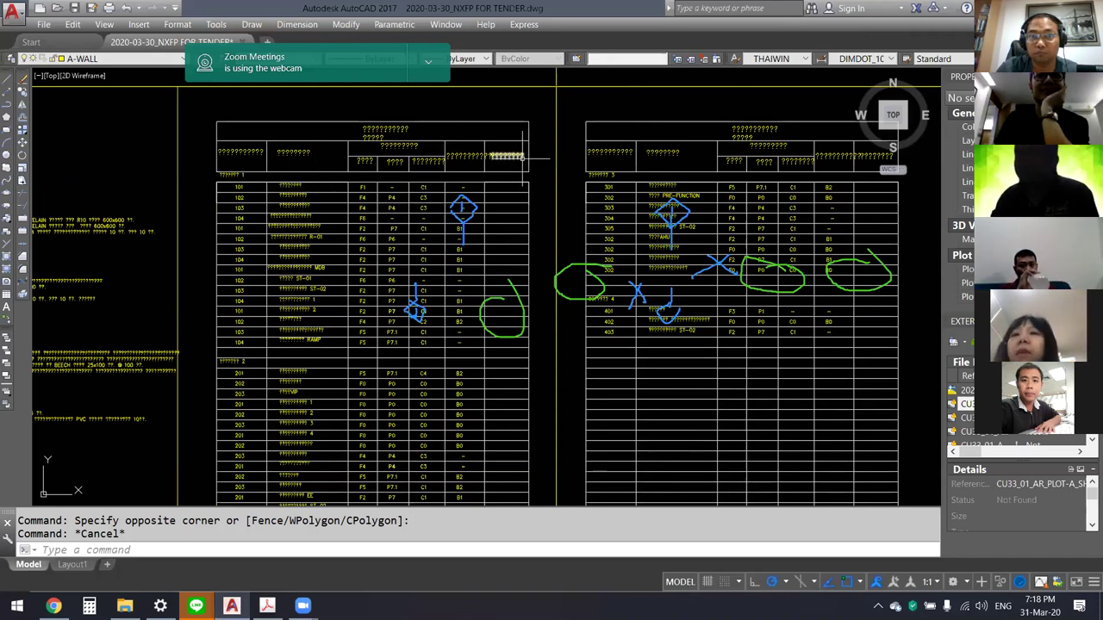
pyautogui.moveTo(893, 114)
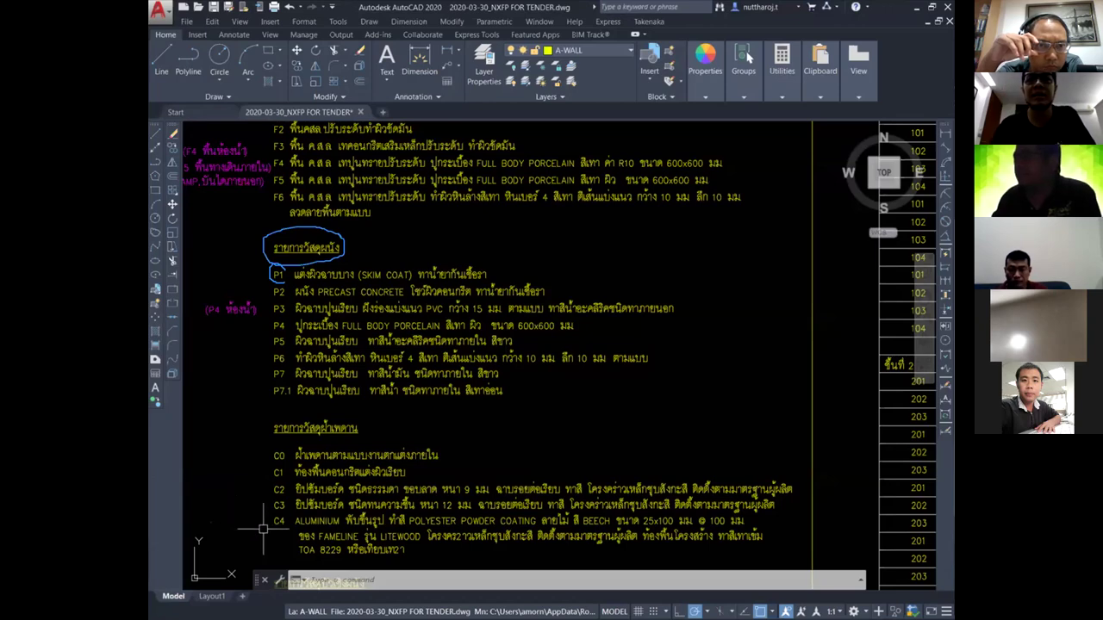
# Step: Frame the floor 1 room finish schedule so its title and column headings show
pyautogui.scroll(-2, 355, 412)
pyautogui.scroll(-1, 517, 404)
pyautogui.scroll(2, 689, 345)
pyautogui.scroll(1, 669, 404)
pyautogui.moveTo(670, 405); pyautogui.dragTo(667, 456, button='middle')
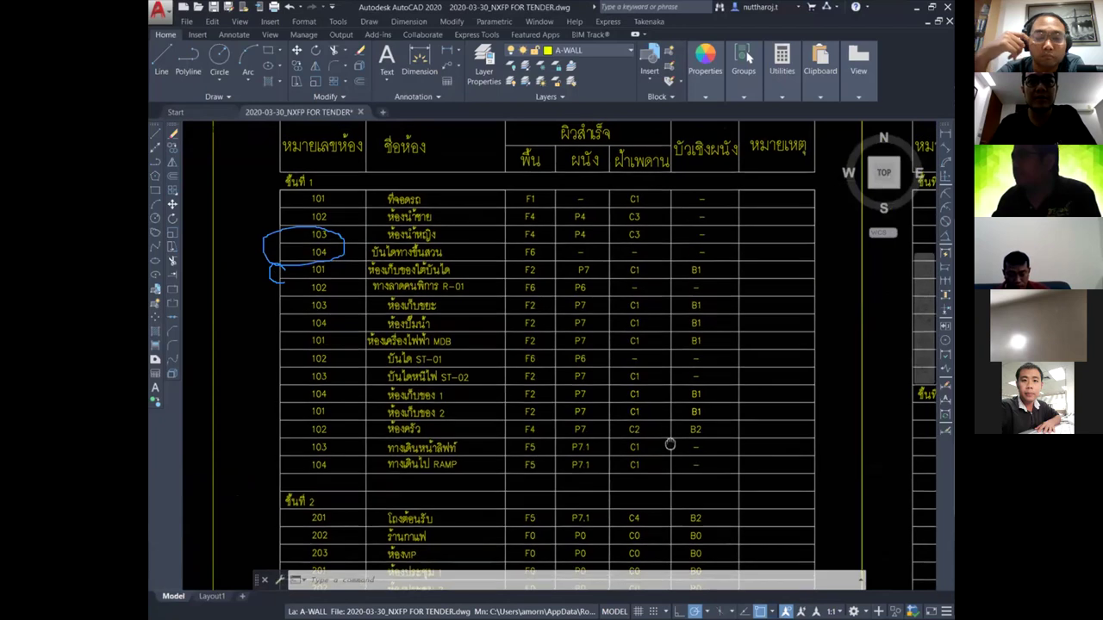
pyautogui.moveTo(585, 447); pyautogui.dragTo(581, 464, button='middle')
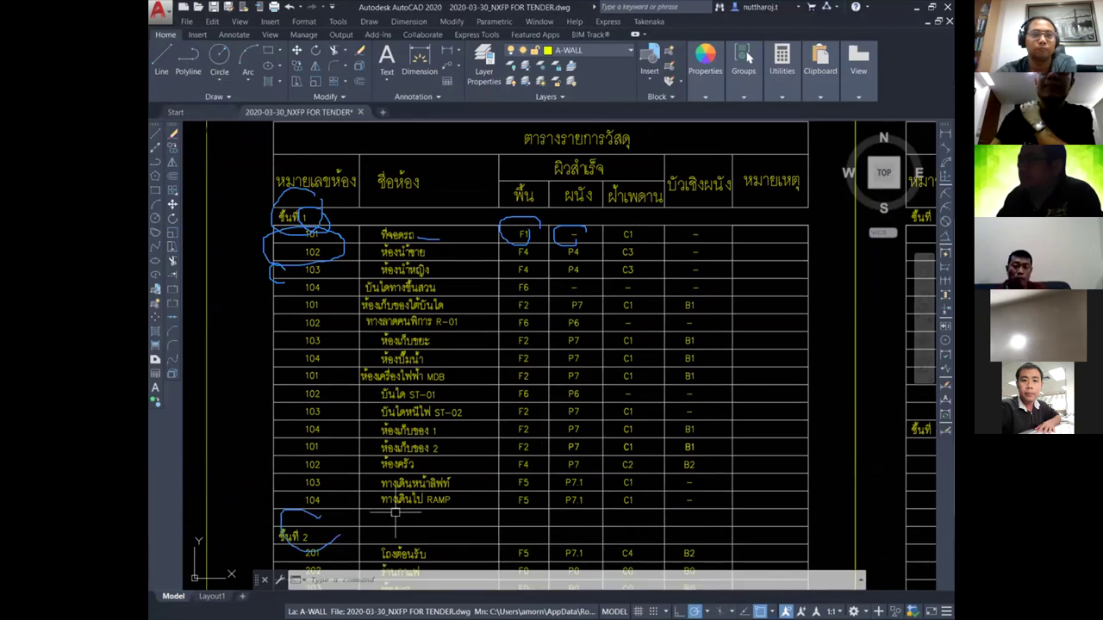
# Step: Bring the floor 3–4 room schedule's title, headings and lower rows into view
pyautogui.moveTo(396, 512); pyautogui.dragTo(401, 400, button='middle')
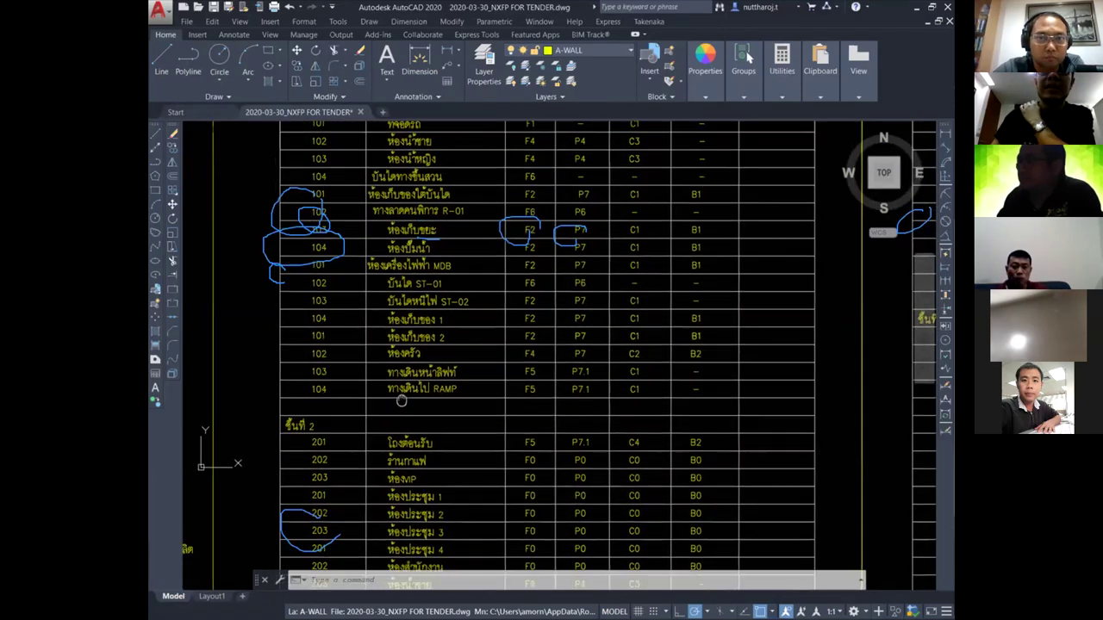
pyautogui.scroll(-5, 401, 401)
pyautogui.scroll(3, 370, 441)
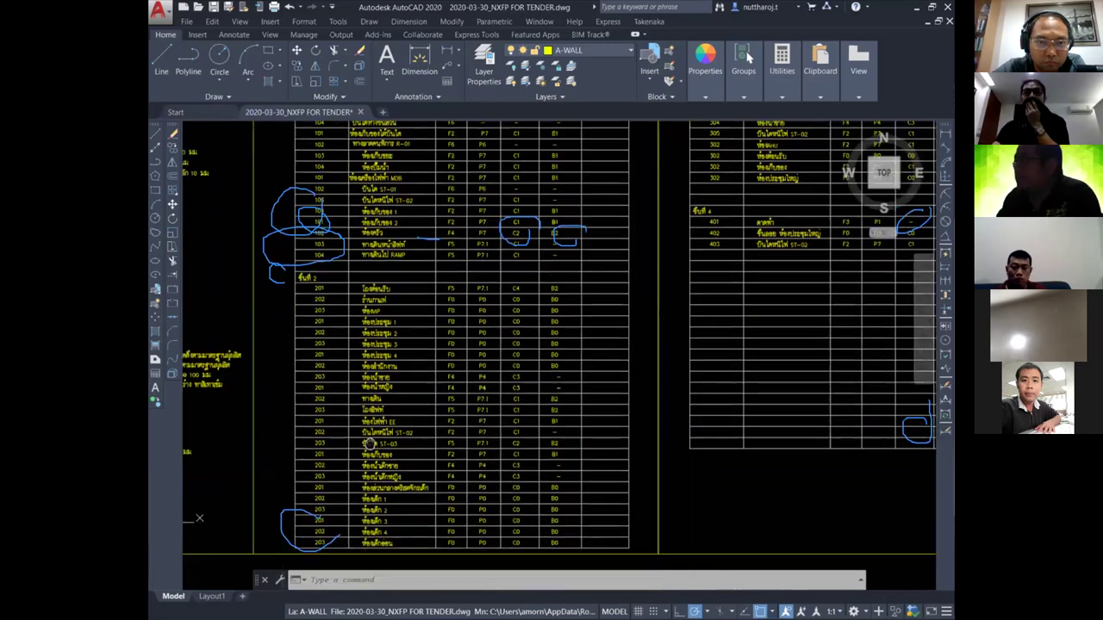
pyautogui.scroll(2, 712, 448)
pyautogui.scroll(2, 709, 397)
pyautogui.scroll(2, 713, 345)
pyautogui.moveTo(715, 326); pyautogui.dragTo(682, 454, button='middle')
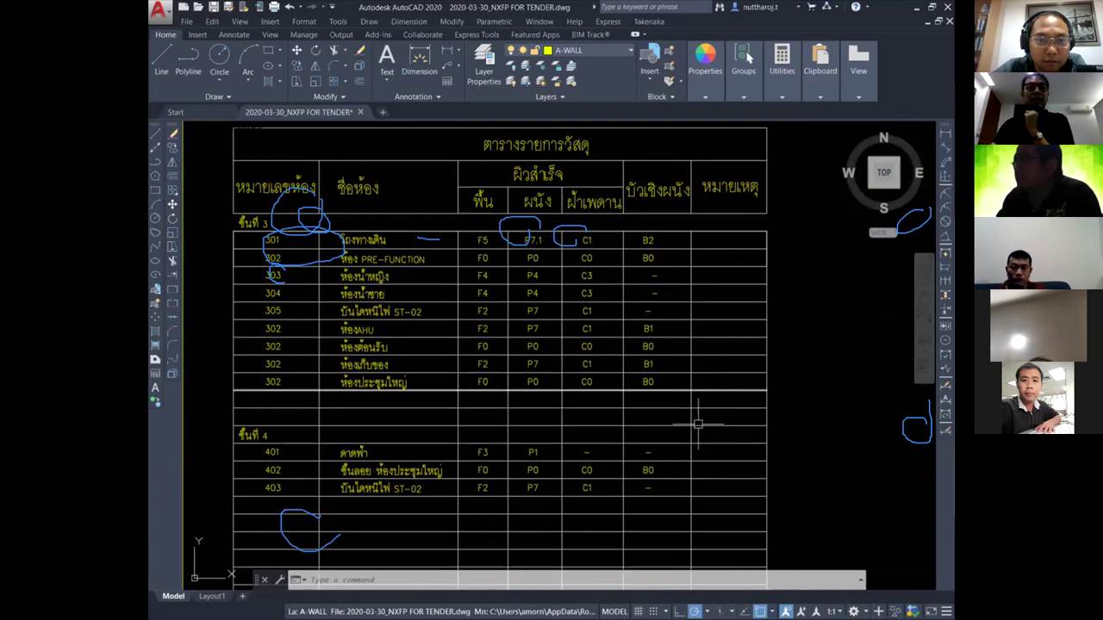
pyautogui.scroll(-3, 775, 347)
pyautogui.scroll(3, 748, 351)
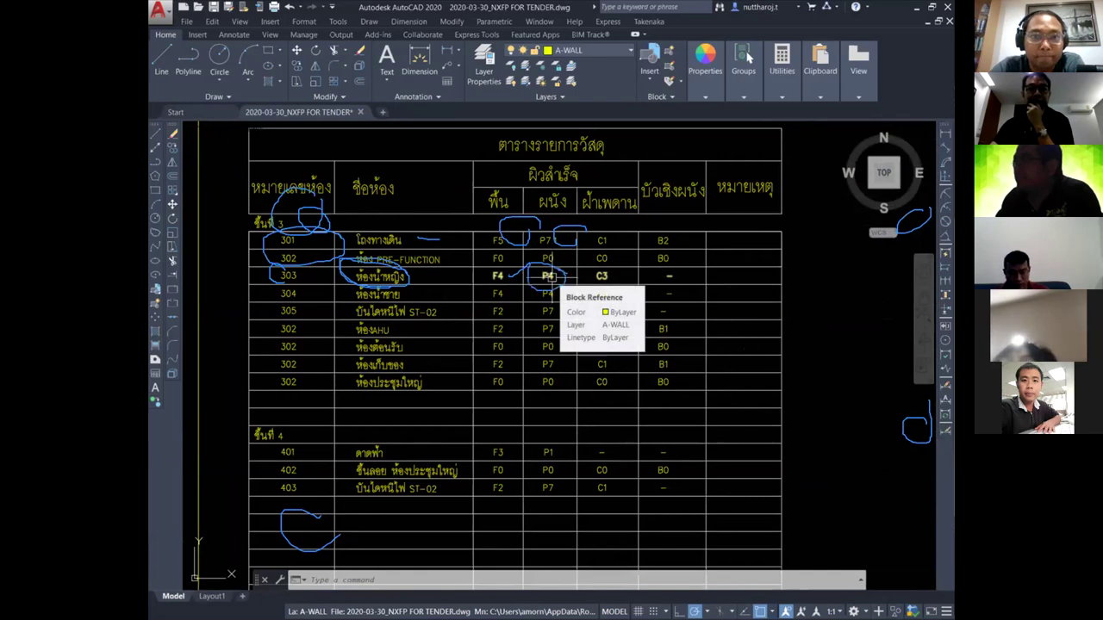
# Step: Zoom out to the whole sheet and back into the wall finish list P1–P7.1
pyautogui.scroll(-2, 549, 276)
pyautogui.scroll(-4, 549, 275)
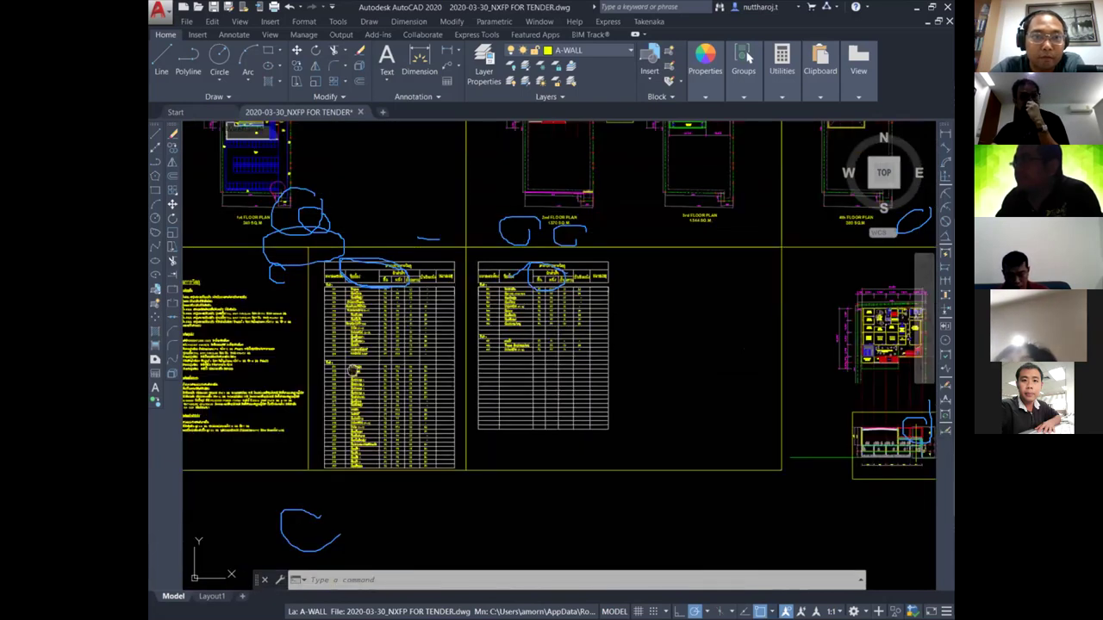
pyautogui.scroll(4, 352, 370)
pyautogui.scroll(3, 511, 399)
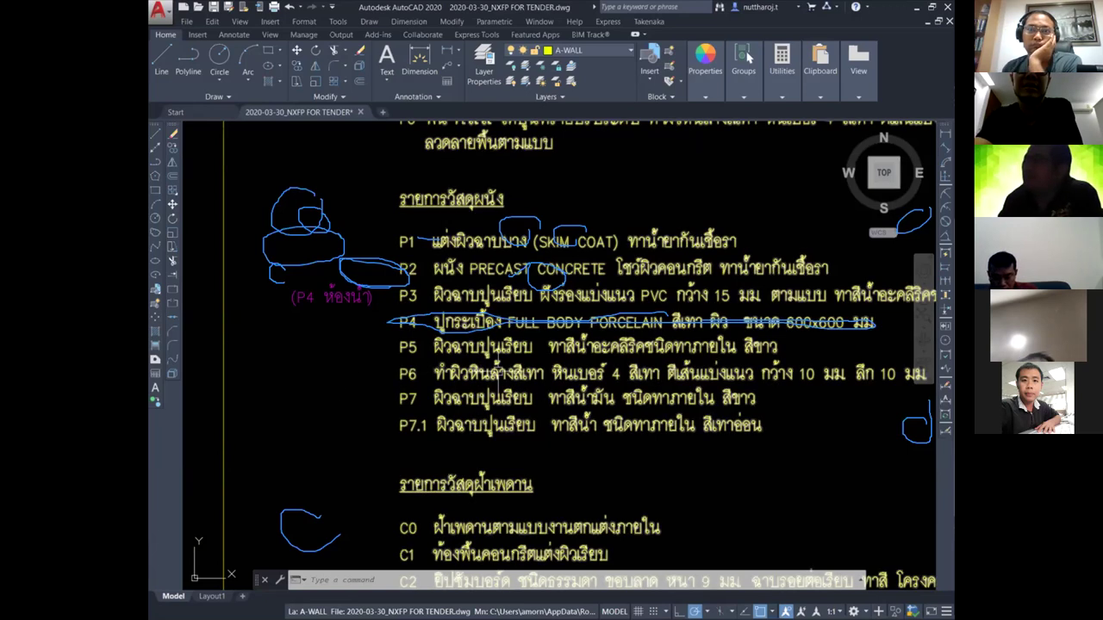
pyautogui.click(319, 444)
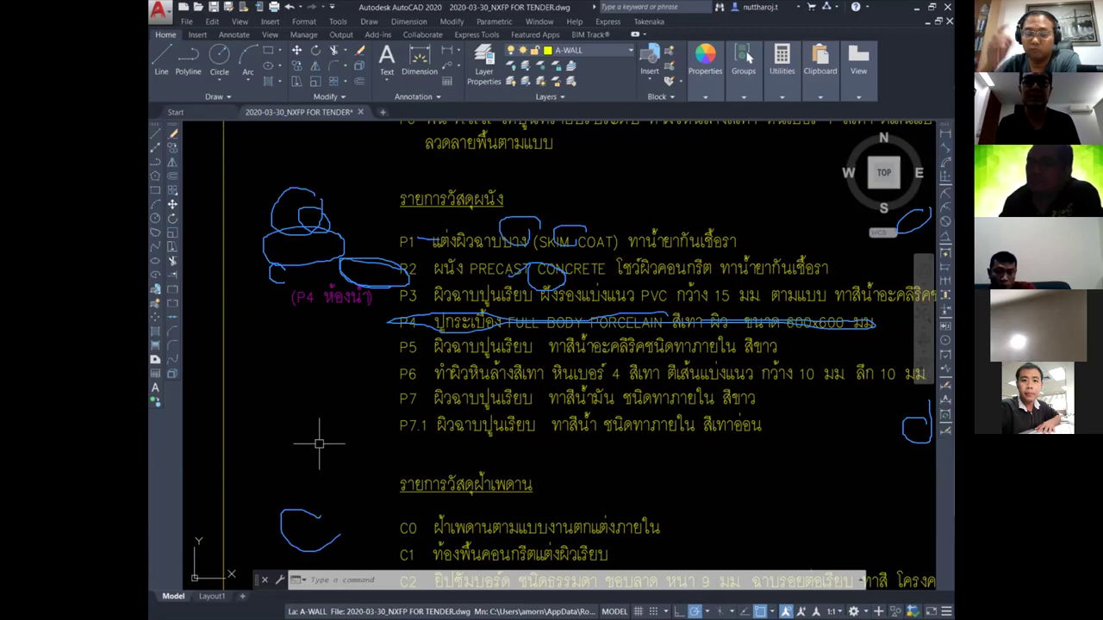
# Step: Zoom out, then centre the two floor plans with kids rooms, lobby and worship hall
pyautogui.scroll(-5, 526, 377)
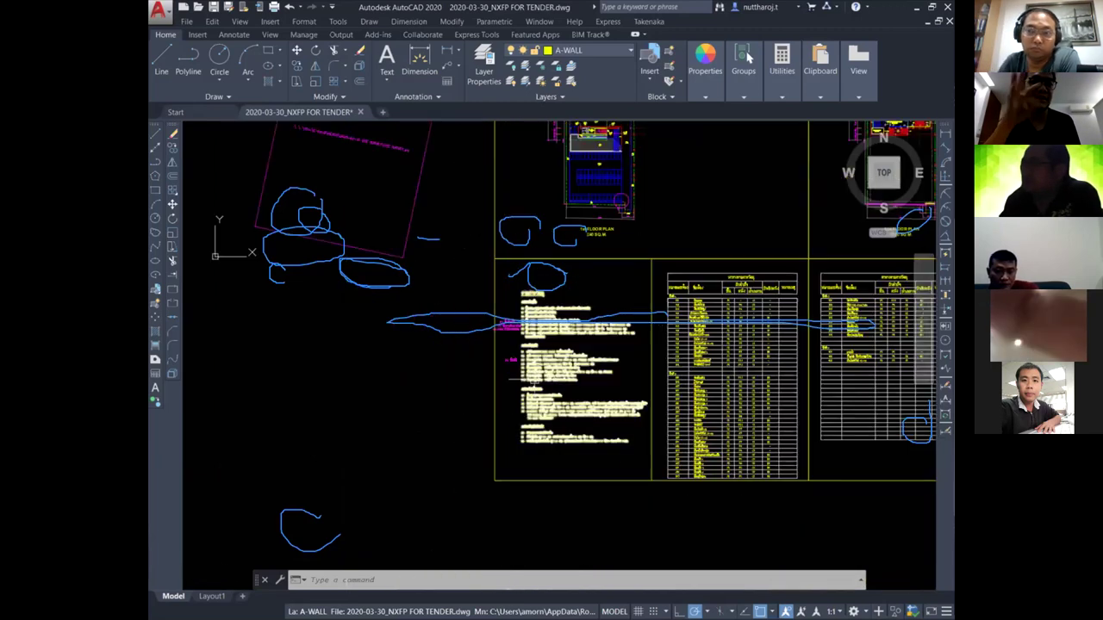
pyautogui.scroll(-3, 526, 376)
pyautogui.scroll(-2, 603, 345)
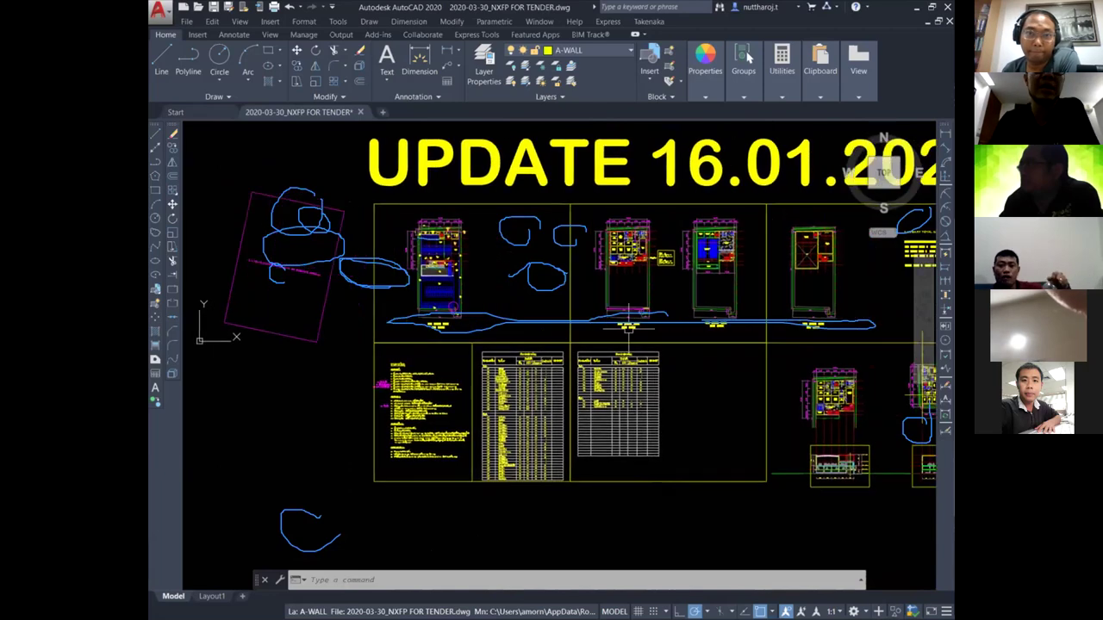
pyautogui.scroll(4, 629, 328)
pyautogui.scroll(2, 612, 323)
pyautogui.scroll(2, 595, 317)
pyautogui.scroll(-3, 592, 320)
pyautogui.scroll(-2, 593, 320)
pyautogui.scroll(1, 655, 370)
pyautogui.moveTo(737, 380); pyautogui.dragTo(669, 381, button='middle')
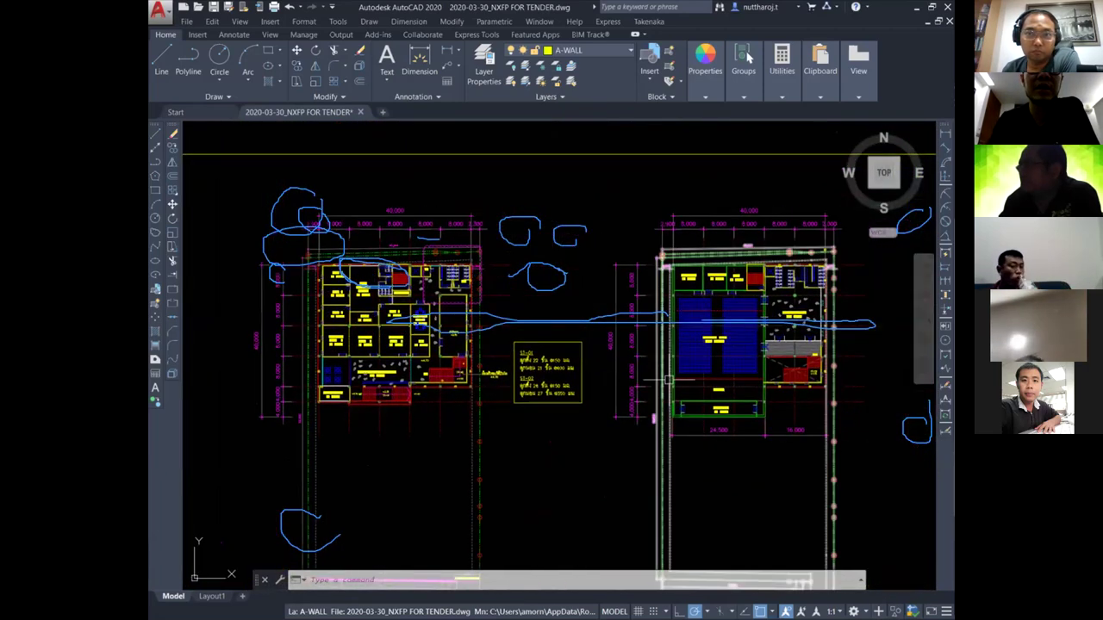
pyautogui.scroll(2, 429, 336)
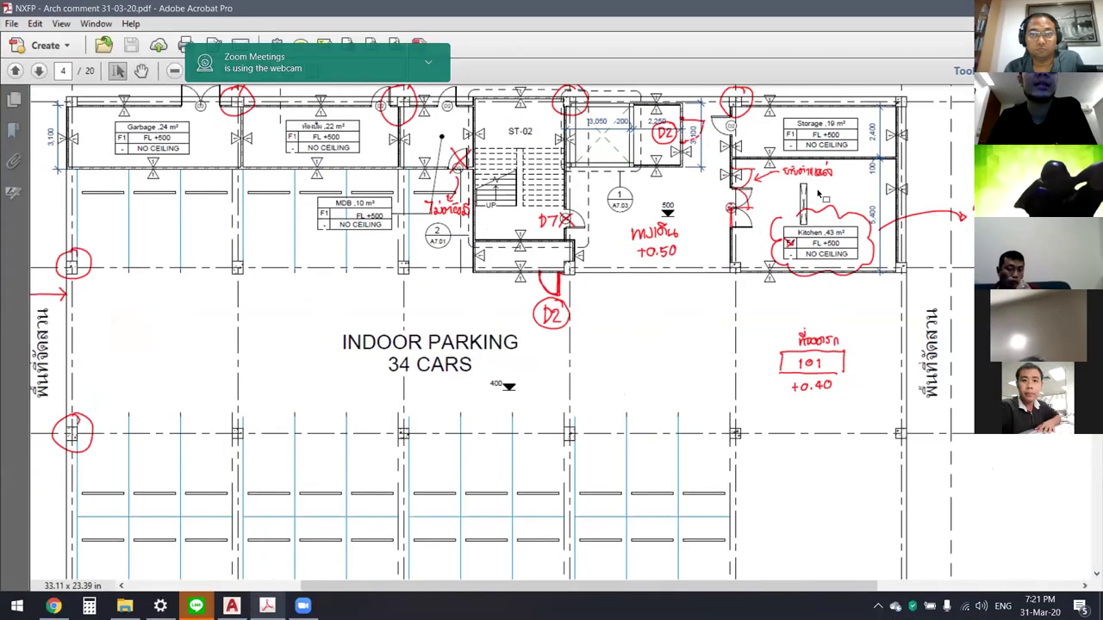
# Step: Circle the Kitchen 43 m² tag and the parking tag 101 / +0.40 in blue
pyautogui.hscroll(5, 661, 312)
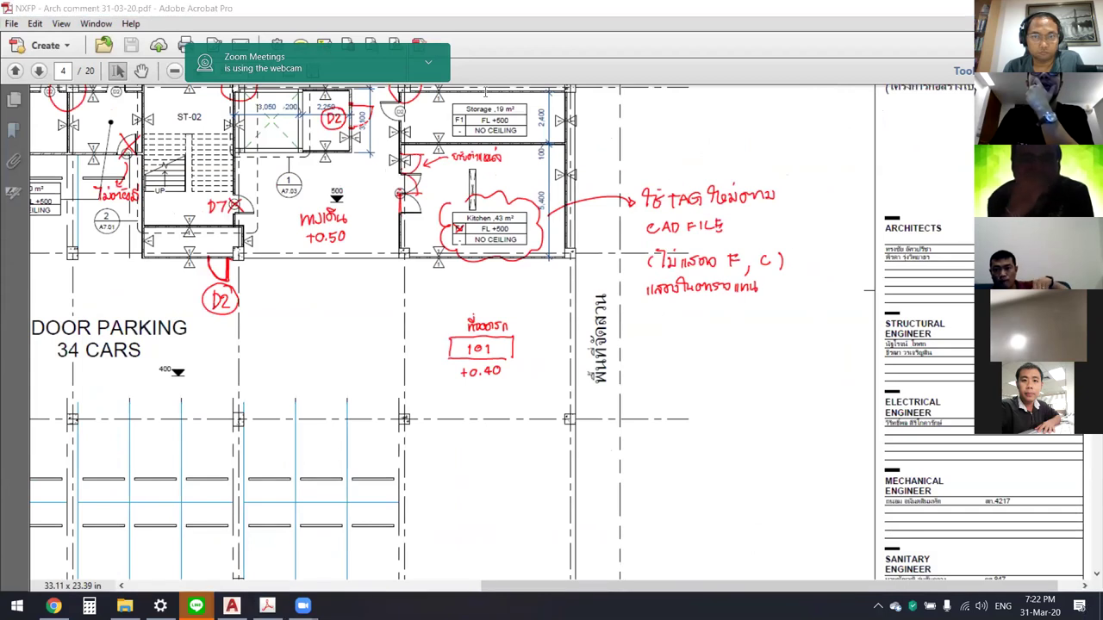
pyautogui.moveTo(527, 213)
pyautogui.mouseDown()
pyautogui.moveTo(473, 239)
pyautogui.moveTo(538, 205)
pyautogui.mouseUp()
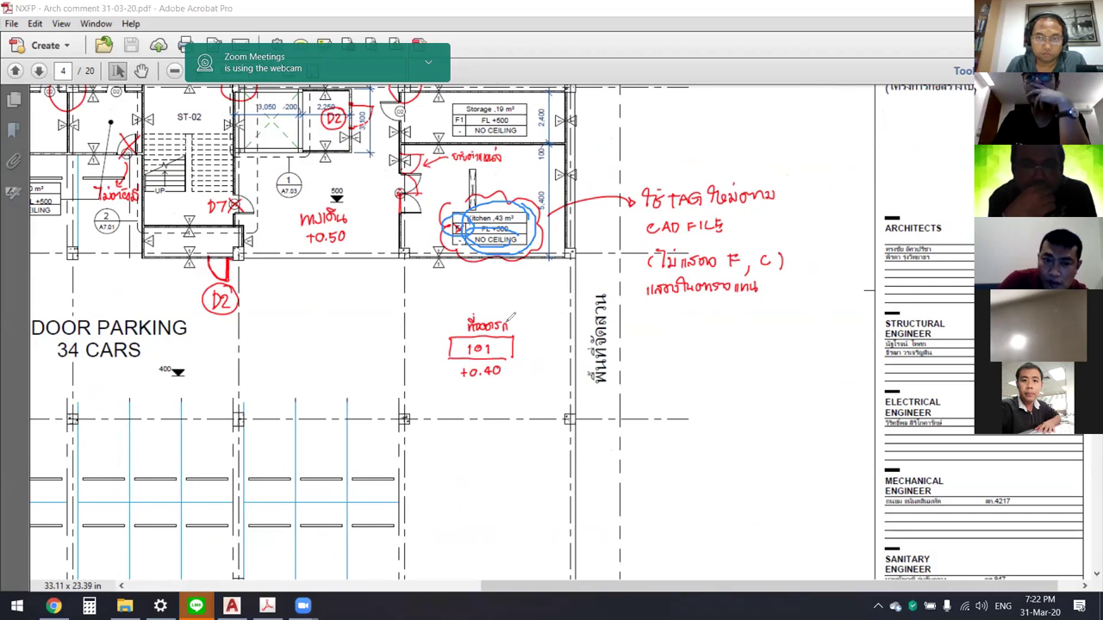
pyautogui.moveTo(511, 307); pyautogui.dragTo(505, 325)
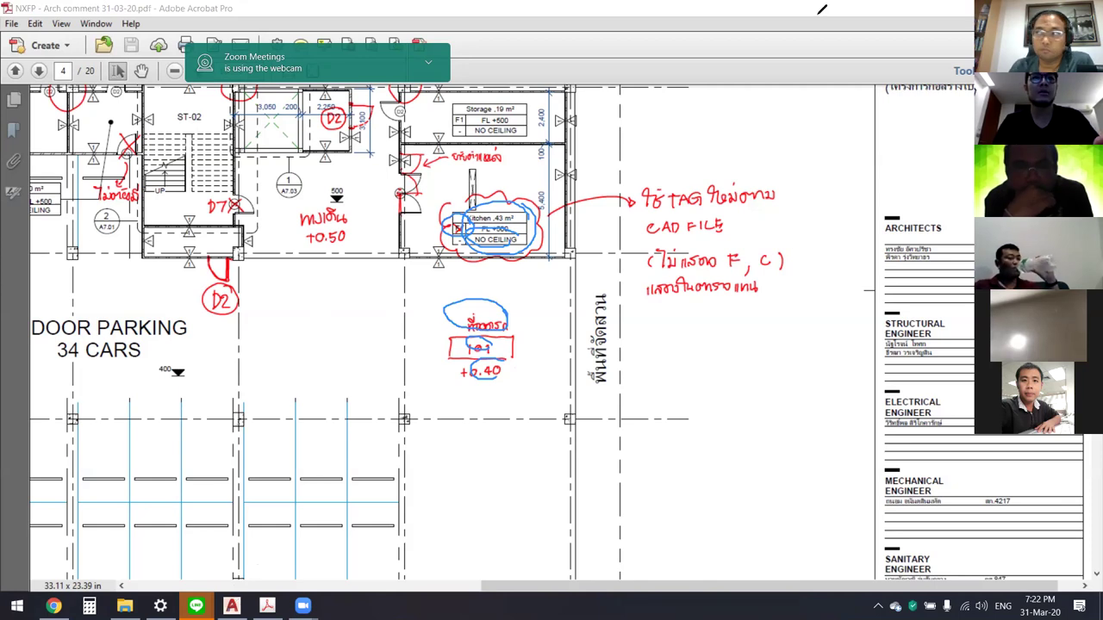
# Step: In AutoCAD, window-select the first-floor room numbers in the schedule, then clear it
pyautogui.hotkey('alt', 'Tab')
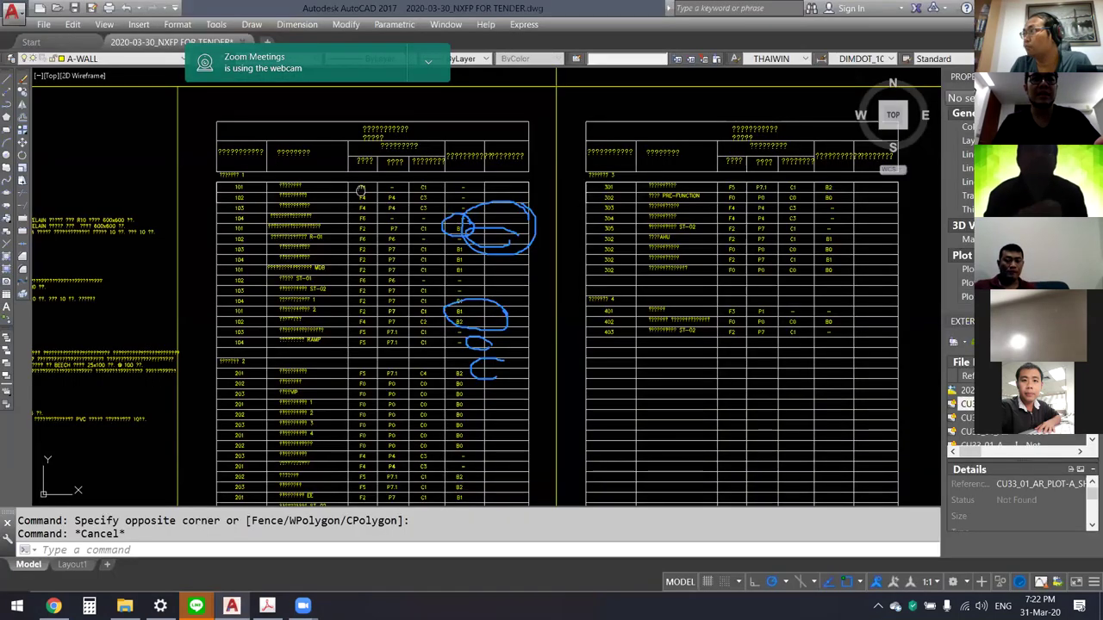
pyautogui.scroll(3, 482, 284)
pyautogui.scroll(-2, 537, 114)
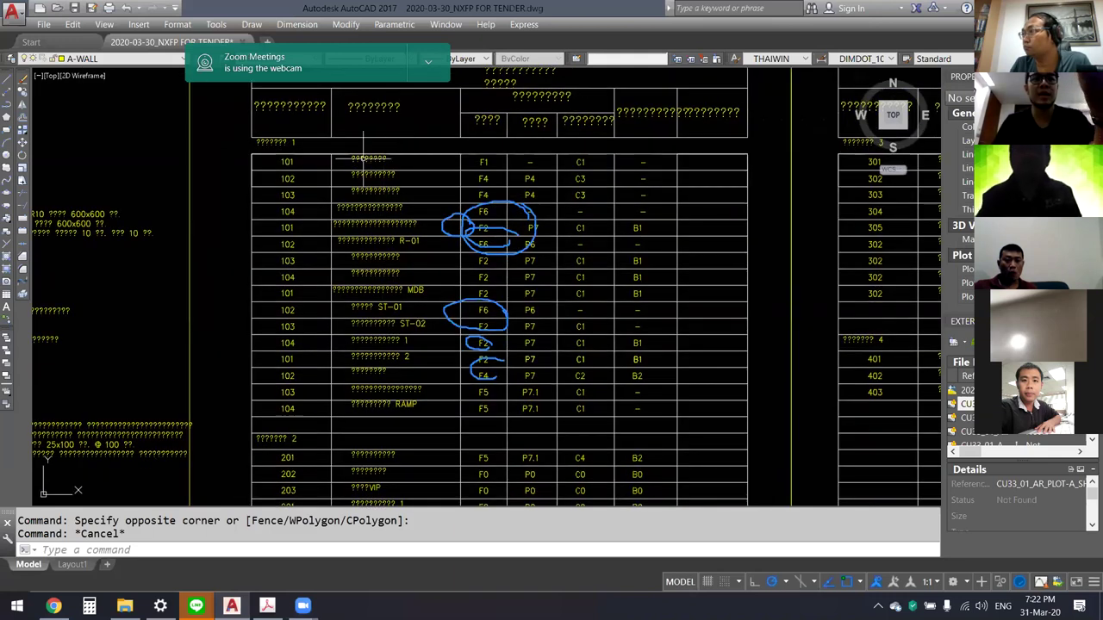
pyautogui.moveTo(352, 152); pyautogui.dragTo(362, 147)
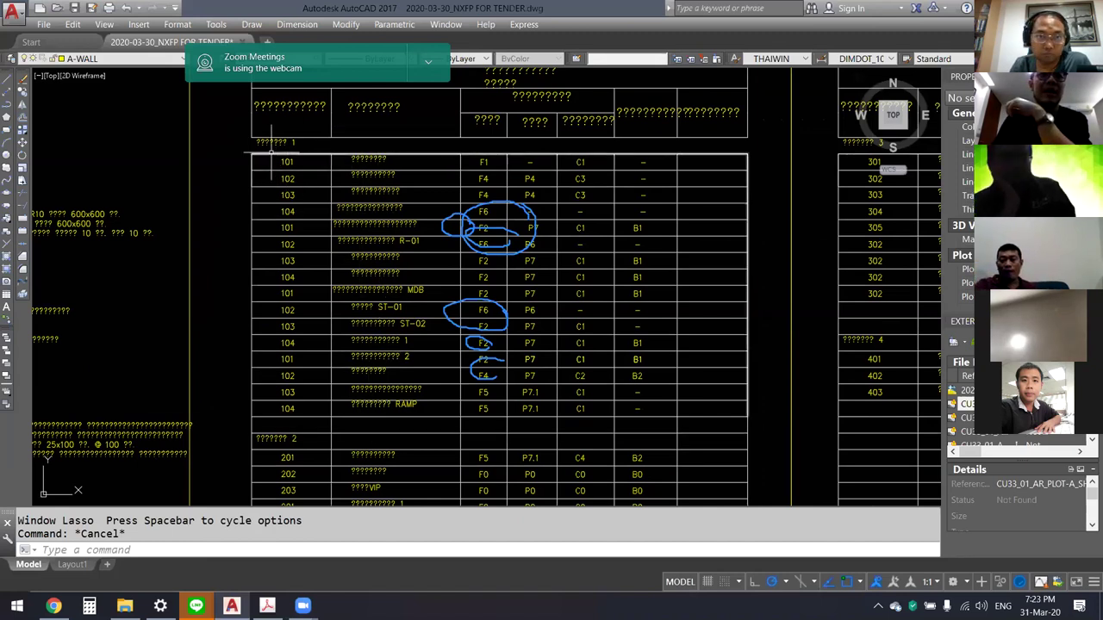
pyautogui.click(233, 143)
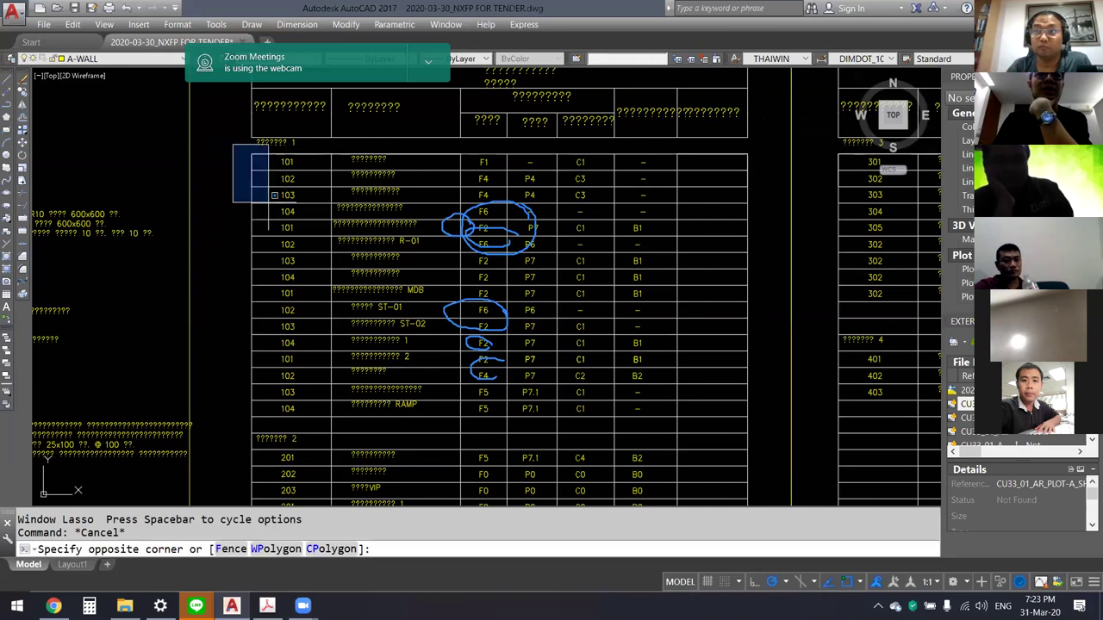
pyautogui.click(327, 425)
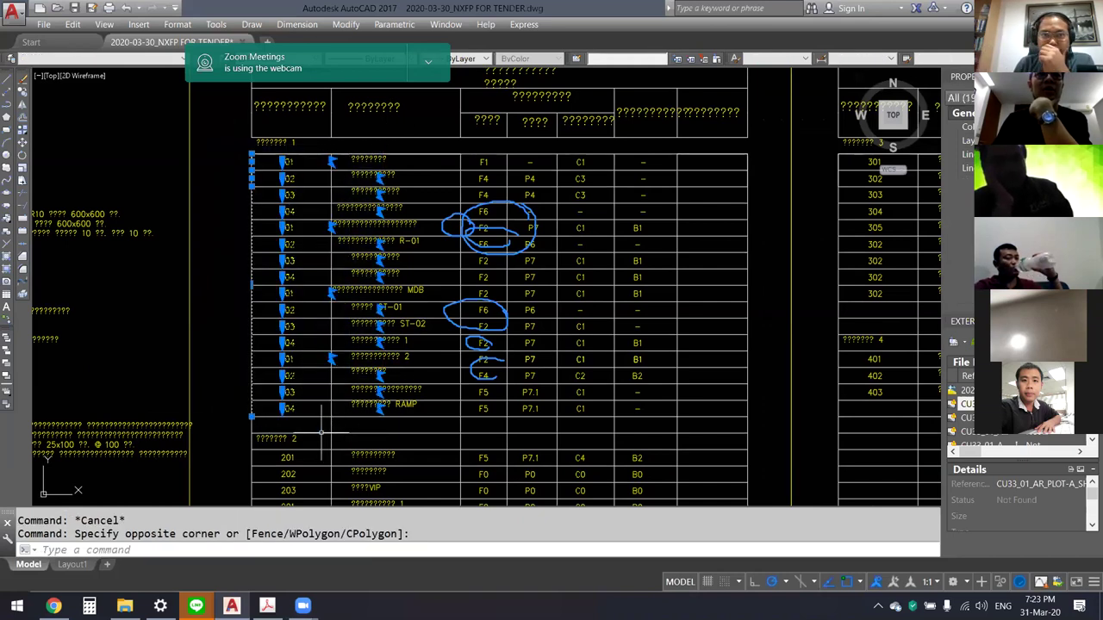
pyautogui.press('Escape')
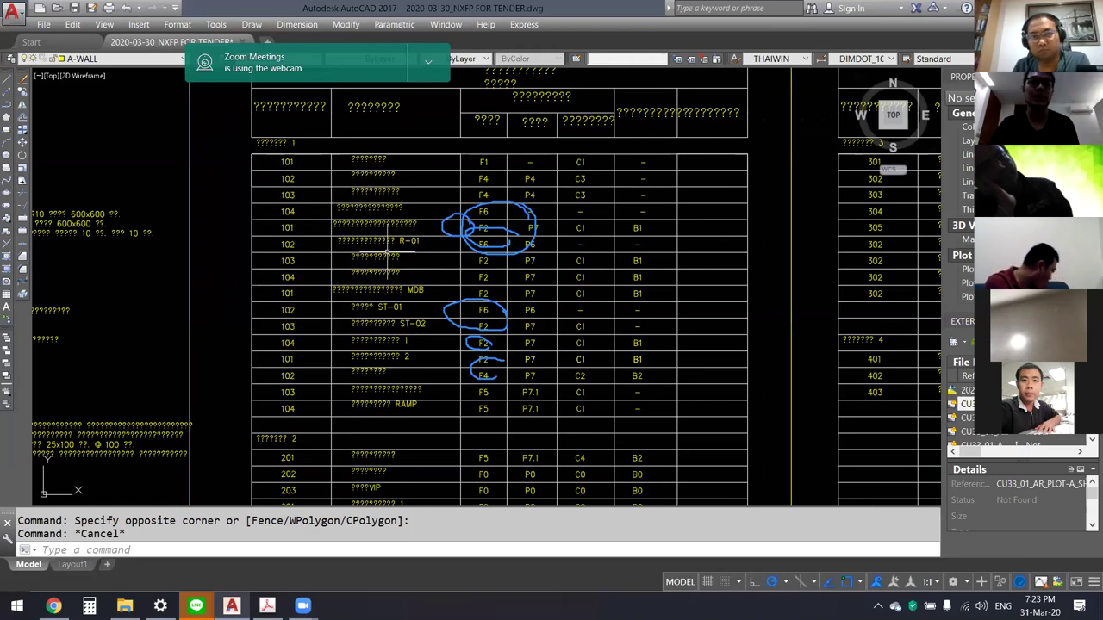
# Step: Window-select the second-floor room names, clear the selection and return to the PDF
pyautogui.moveTo(368, 426); pyautogui.dragTo(398, 153, button='middle')
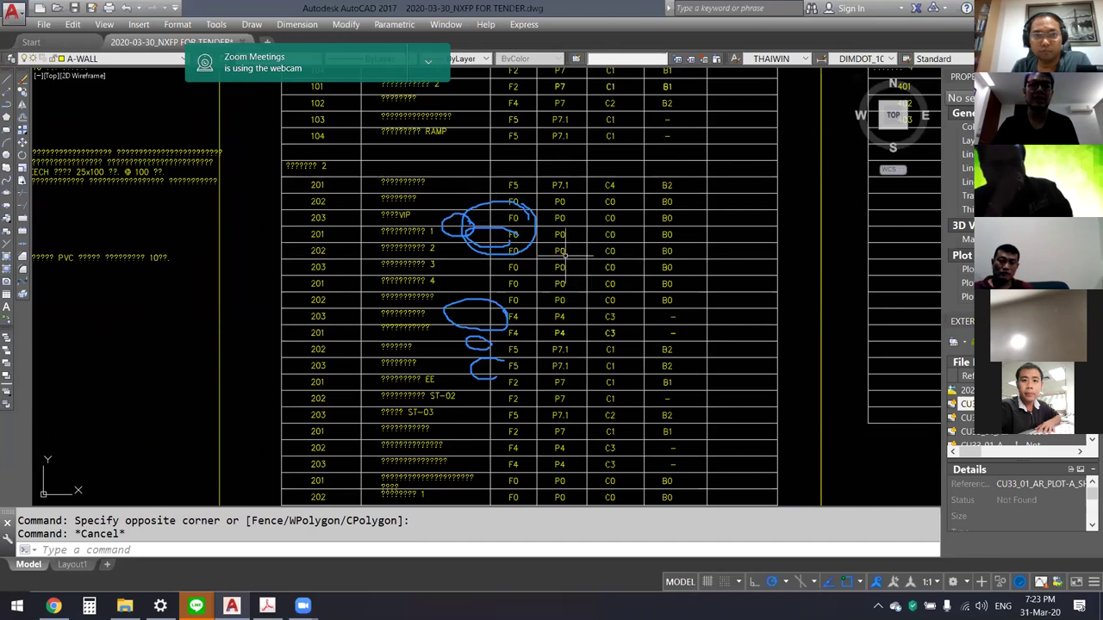
pyautogui.click(379, 165)
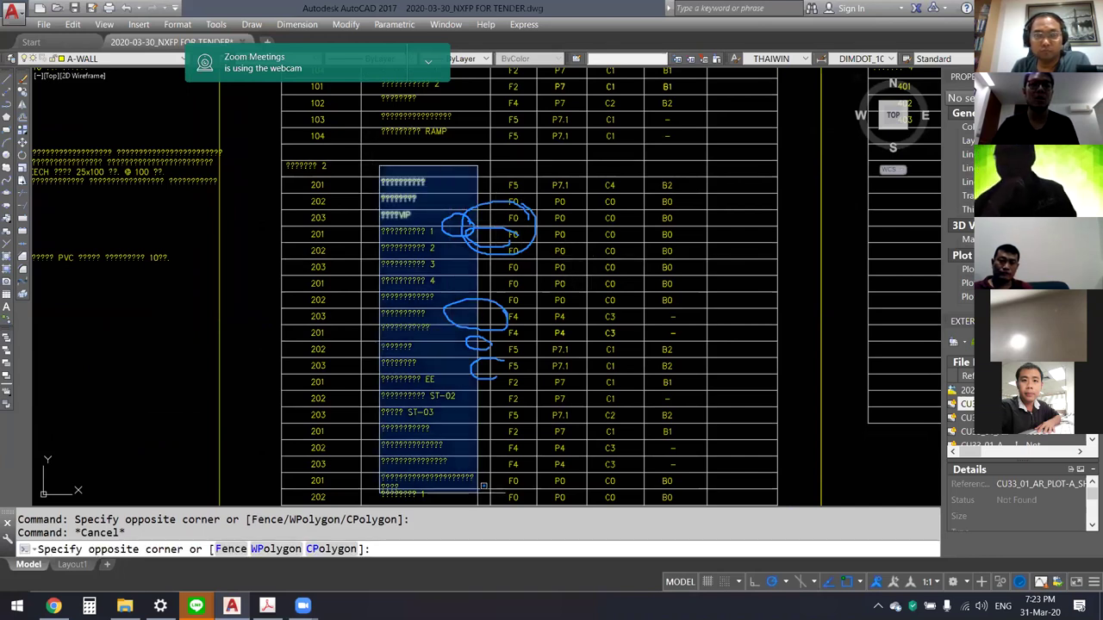
pyautogui.moveTo(483, 487); pyautogui.dragTo(473, 458, button='middle')
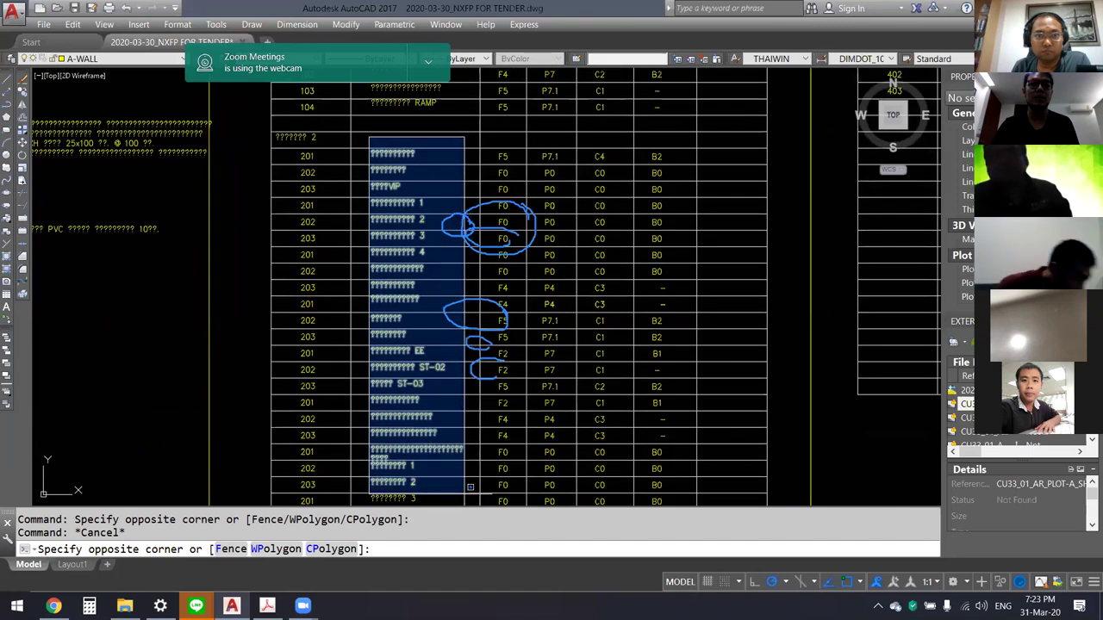
pyautogui.click(470, 487)
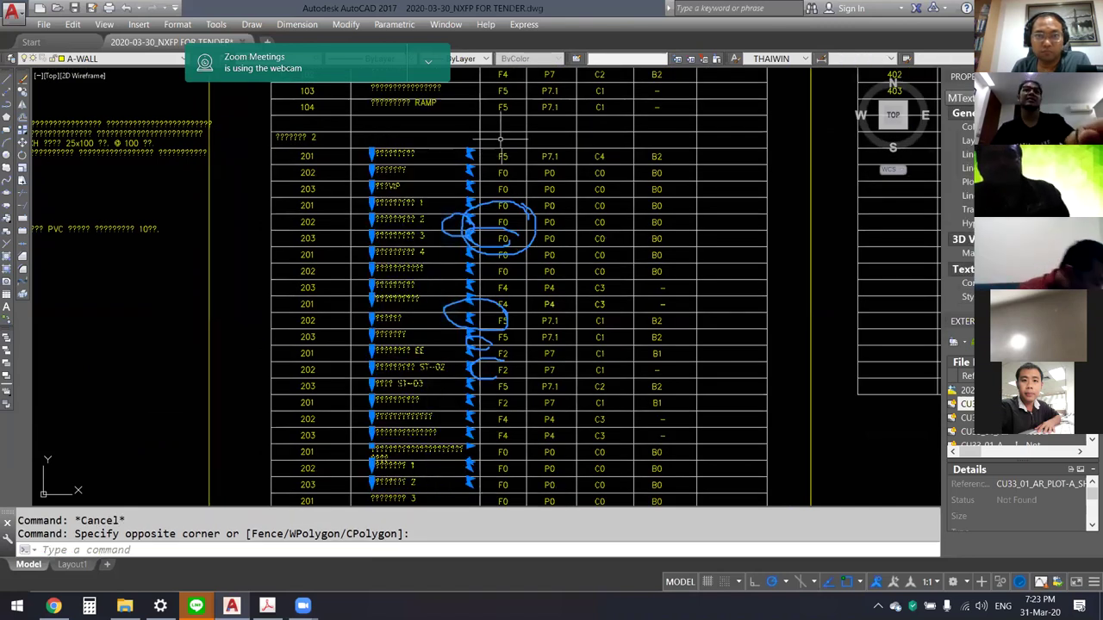
pyautogui.press('Escape')
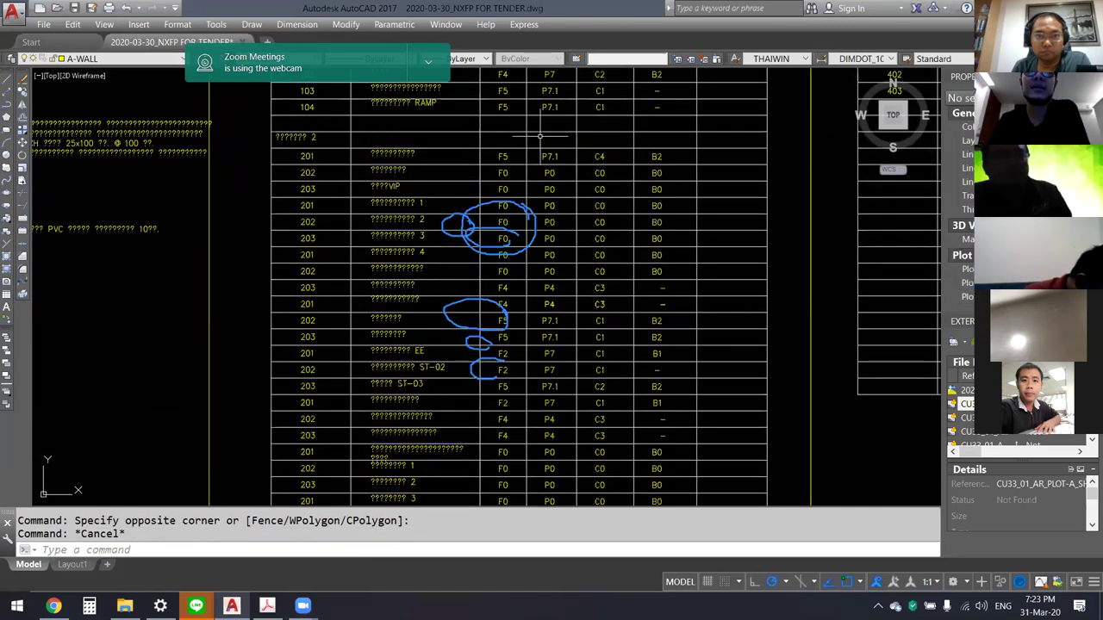
pyautogui.hotkey('alt', 'Tab')
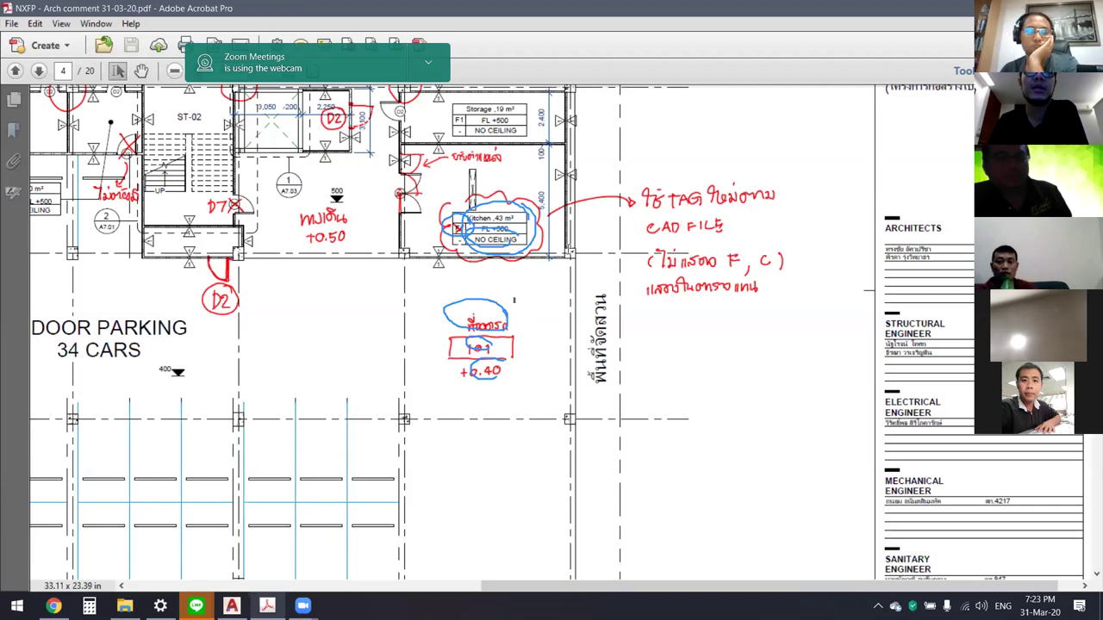
# Step: Draw a blue loop around parking tag 101 / +0.40 and shift toward the stair area
pyautogui.moveTo(469, 303); pyautogui.dragTo(505, 398)
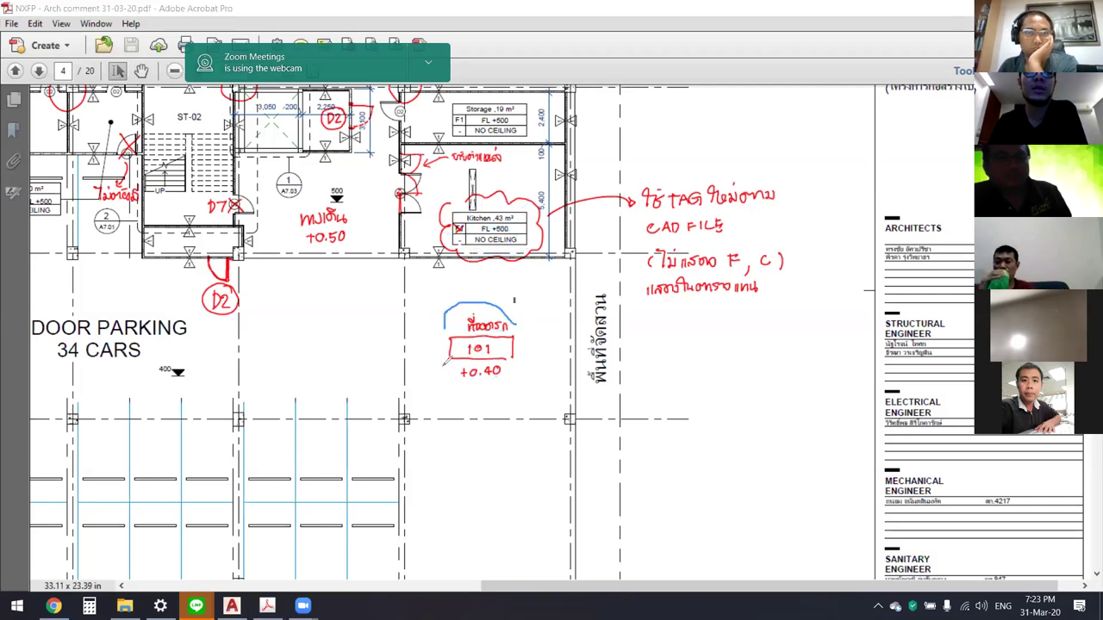
pyautogui.moveTo(520, 304); pyautogui.dragTo(515, 301)
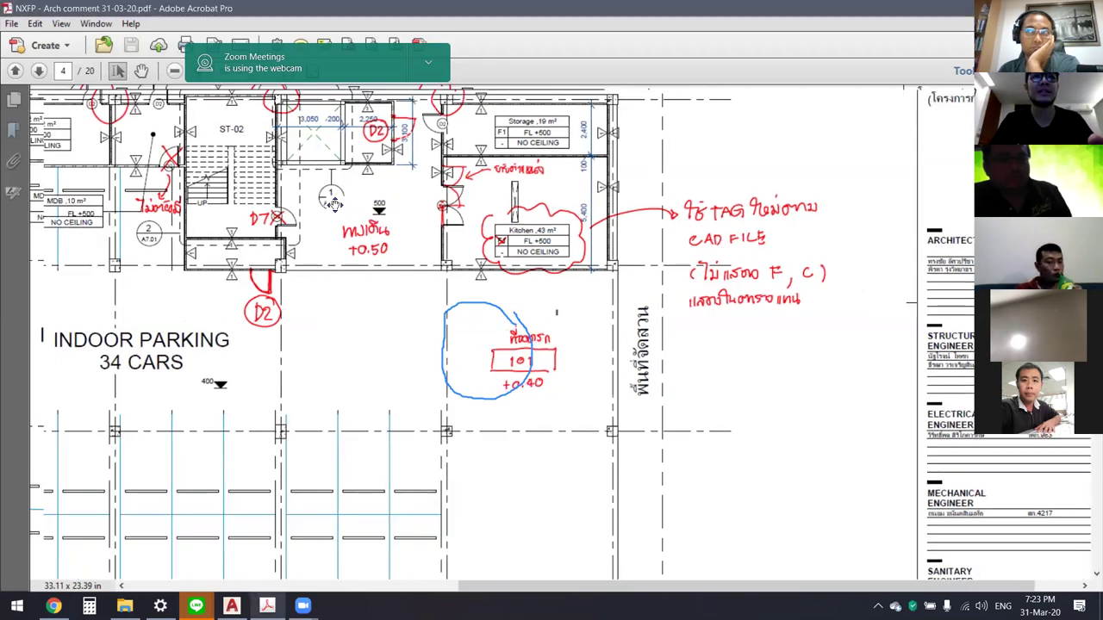
pyautogui.moveTo(487, 344); pyautogui.dragTo(618, 406)
# Step: Pan to the column rotation notes and garbage room end, then zoom out over page 4
pyautogui.moveTo(343, 101); pyautogui.dragTo(374, 125)
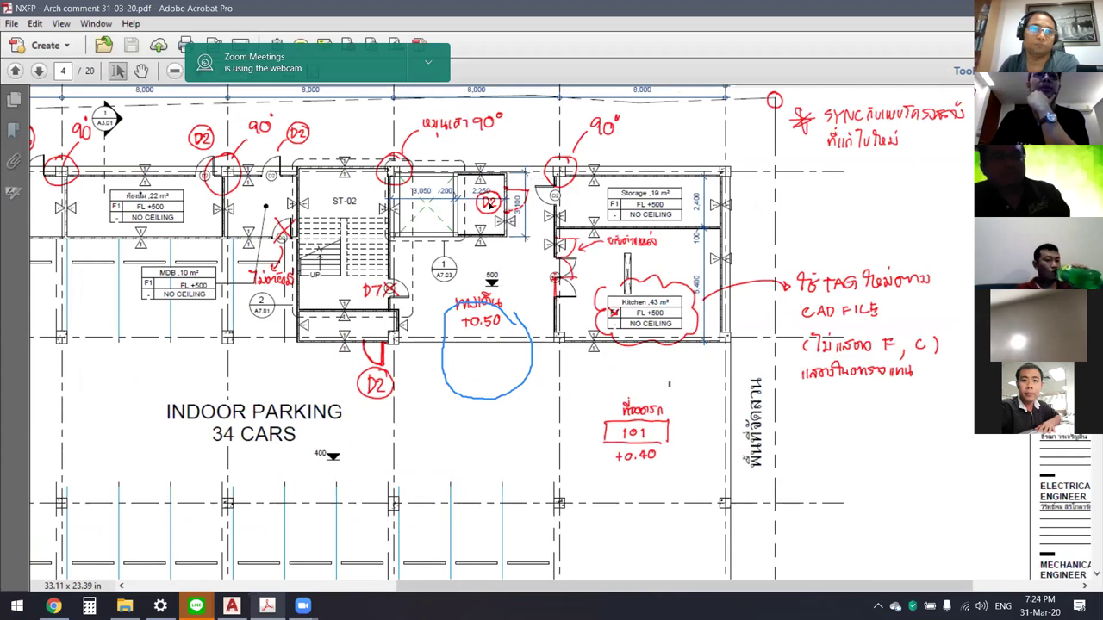
pyautogui.moveTo(210, 250); pyautogui.dragTo(364, 251)
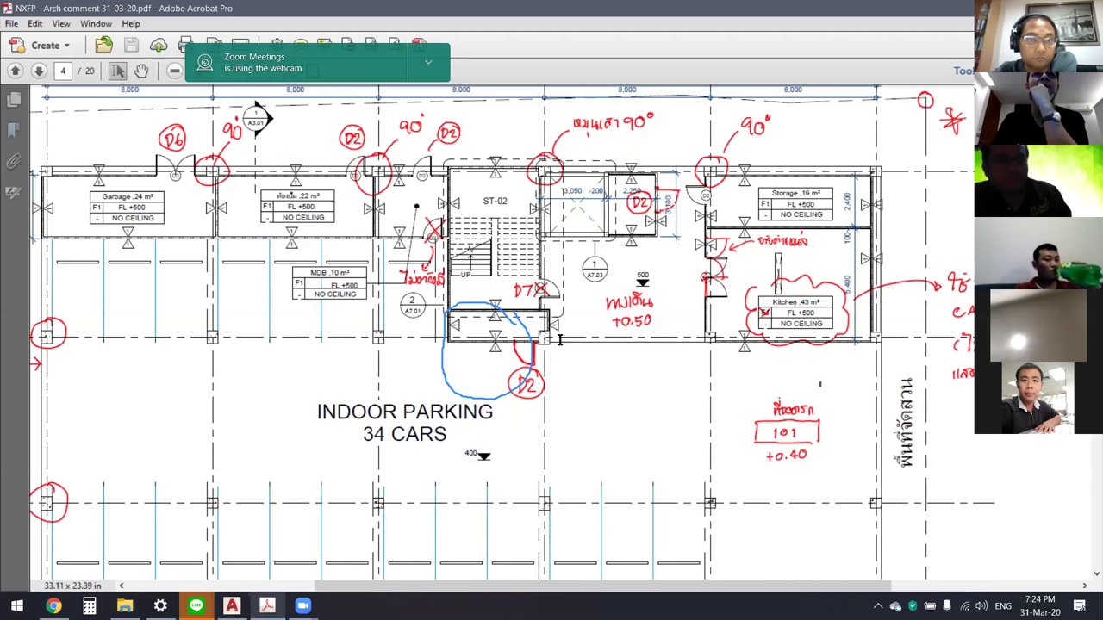
pyautogui.scroll(-2, 561, 349)
pyautogui.scroll(-5, 562, 357)
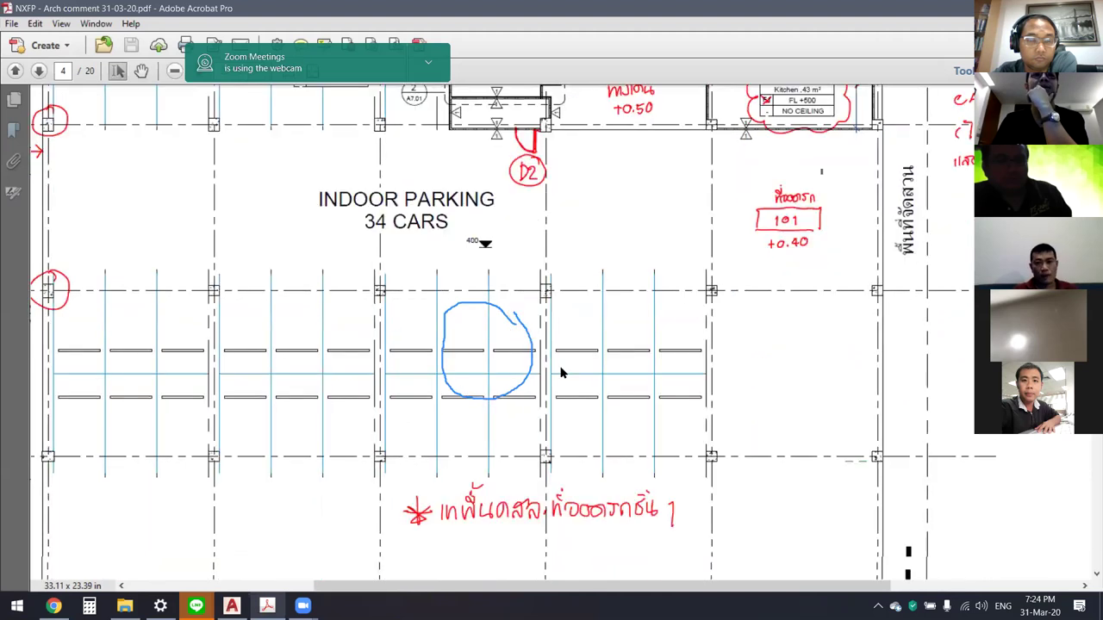
pyautogui.keyDown('ctrl'); pyautogui.scroll(-1, 608, 312); pyautogui.keyUp('ctrl')
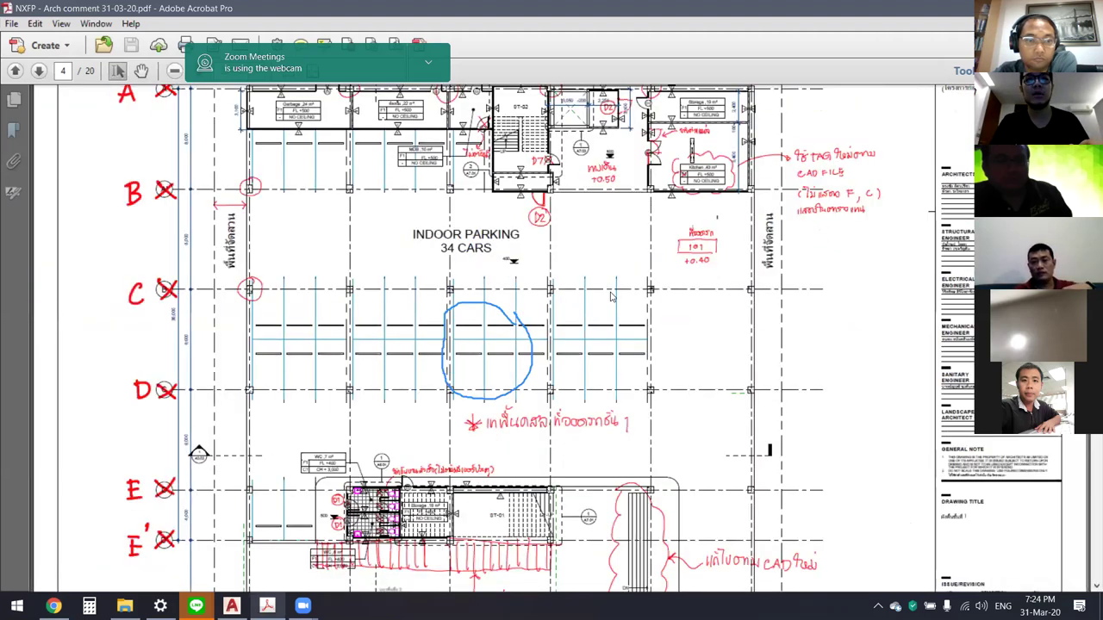
pyautogui.keyDown('ctrl'); pyautogui.scroll(-3, 610, 295); pyautogui.keyUp('ctrl')
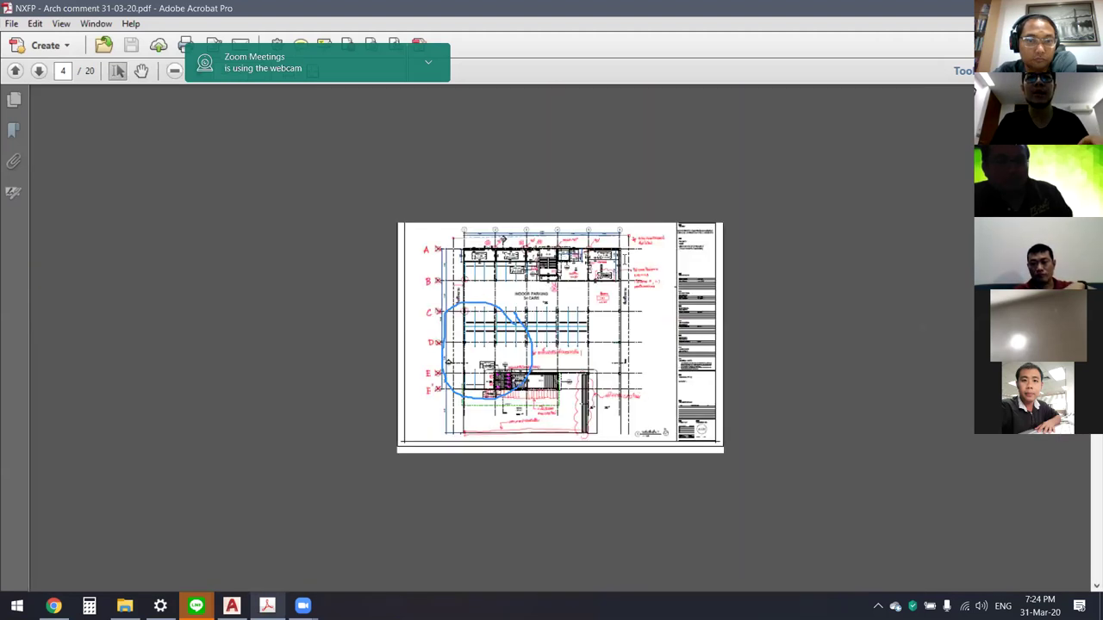
# Step: Zoom the page 4 plan out and back in
pyautogui.keyDown('ctrl'); pyautogui.scroll(2, 600, 314); pyautogui.keyUp('ctrl')
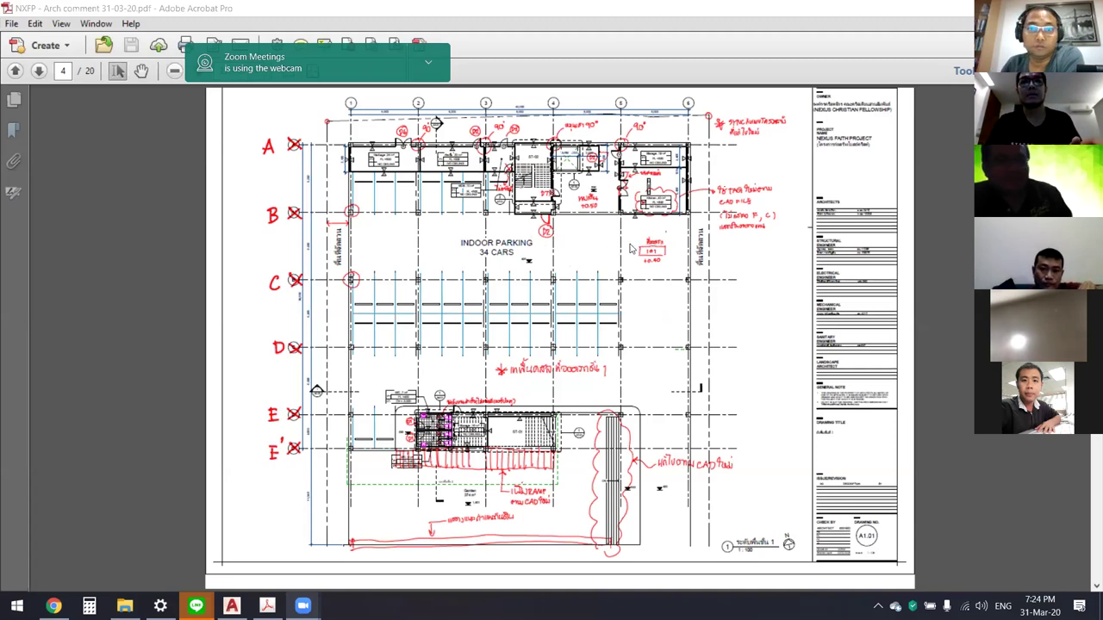
pyautogui.keyDown('ctrl'); pyautogui.scroll(-2, 594, 249); pyautogui.keyUp('ctrl')
pyautogui.keyDown('ctrl'); pyautogui.scroll(-2, 596, 243); pyautogui.keyUp('ctrl')
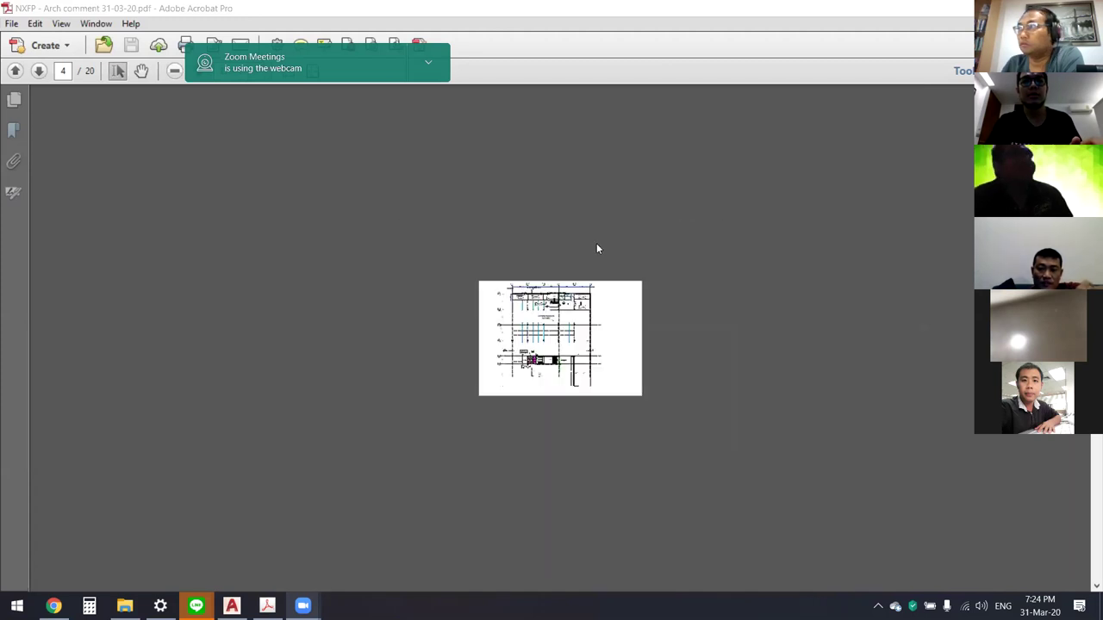
pyautogui.keyDown('ctrl'); pyautogui.scroll(2, 598, 247); pyautogui.keyUp('ctrl')
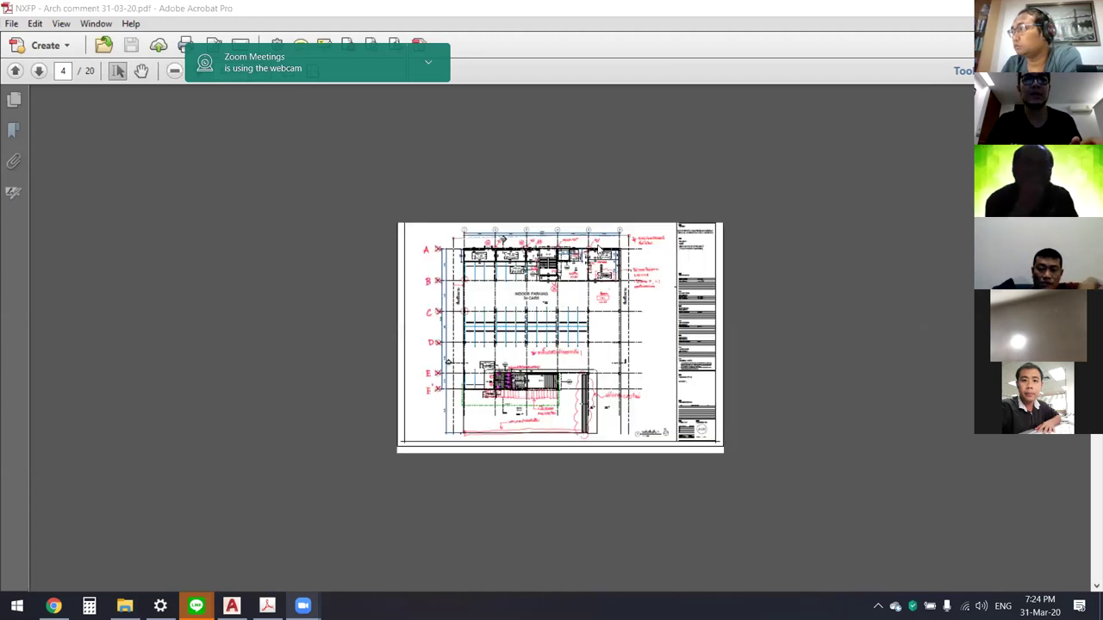
pyautogui.keyDown('ctrl'); pyautogui.scroll(2, 595, 245); pyautogui.keyUp('ctrl')
# Step: Scroll down through the Arch comment PDF toward page 20, the red-marked door schedule sheet
pyautogui.scroll(-1, 593, 244)
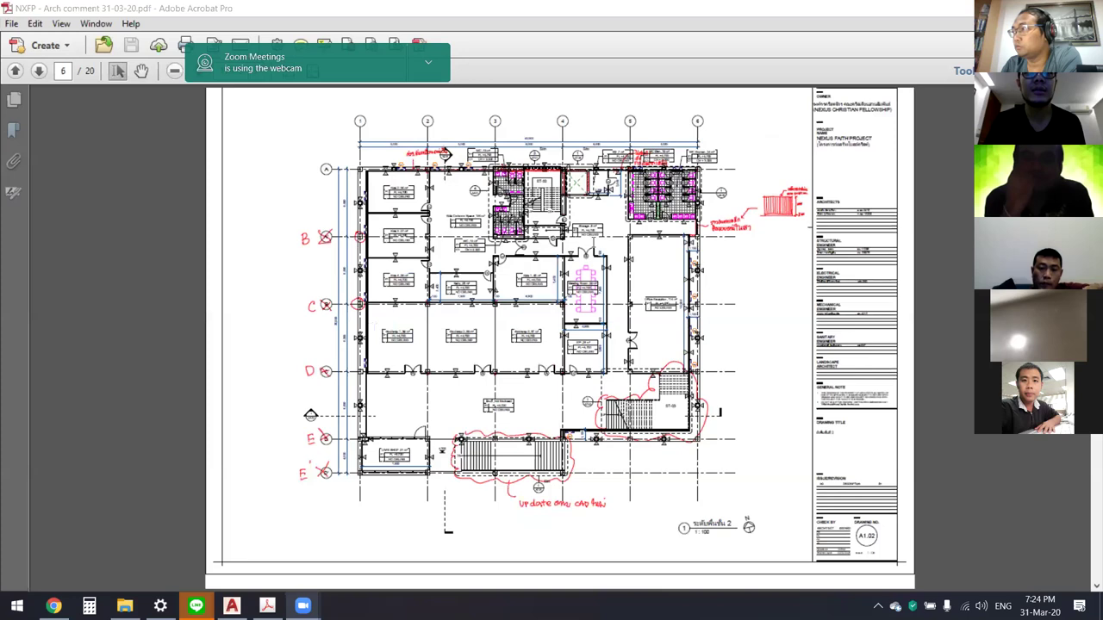
pyautogui.scroll(-1, 594, 244)
pyautogui.scroll(-2, 596, 245)
pyautogui.scroll(-2, 596, 244)
pyautogui.scroll(-1, 594, 242)
pyautogui.scroll(-1, 595, 242)
pyautogui.scroll(-2, 593, 240)
pyautogui.scroll(-1, 593, 239)
pyautogui.scroll(-1, 592, 240)
pyautogui.scroll(-1, 592, 239)
pyautogui.scroll(-1, 593, 239)
pyautogui.scroll(-1, 591, 244)
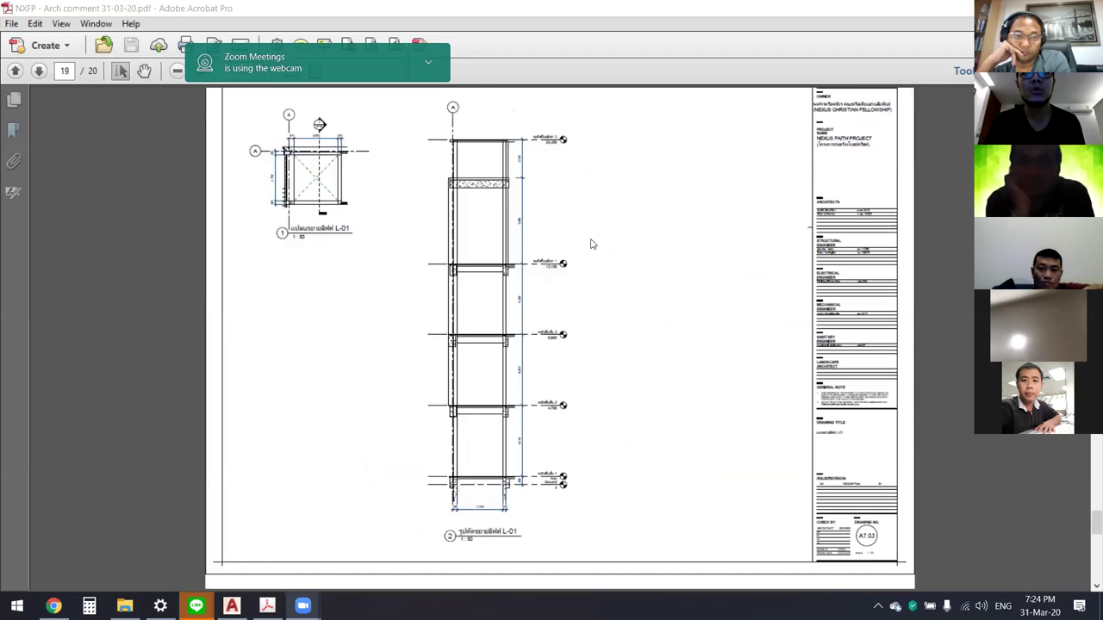
pyautogui.scroll(-1, 591, 244)
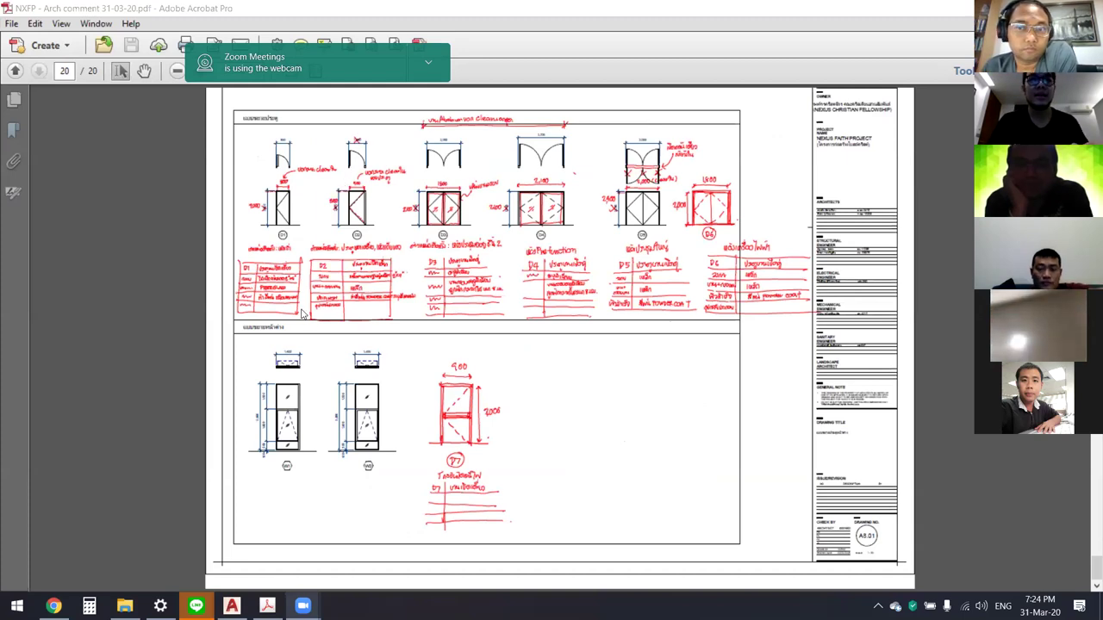
# Step: Zoom into the D1–D5 door elevations and specification tables at the top of page 20
pyautogui.keyDown('ctrl'); pyautogui.scroll(1, 302, 314); pyautogui.keyUp('ctrl')
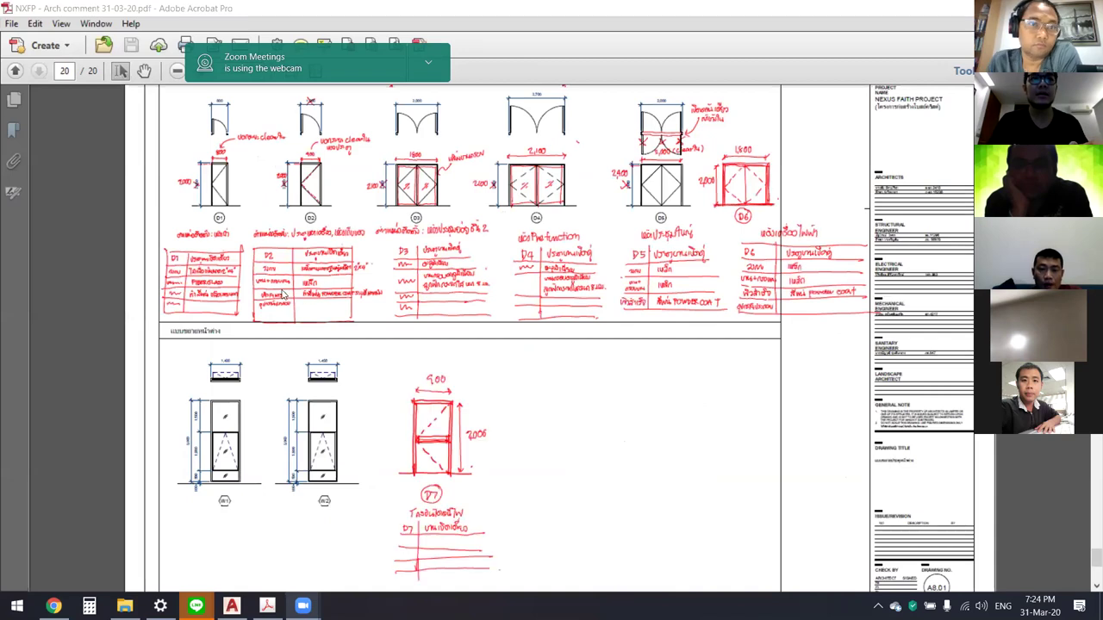
pyautogui.keyDown('ctrl'); pyautogui.scroll(1, 282, 294); pyautogui.keyUp('ctrl')
pyautogui.scroll(1, 296, 221)
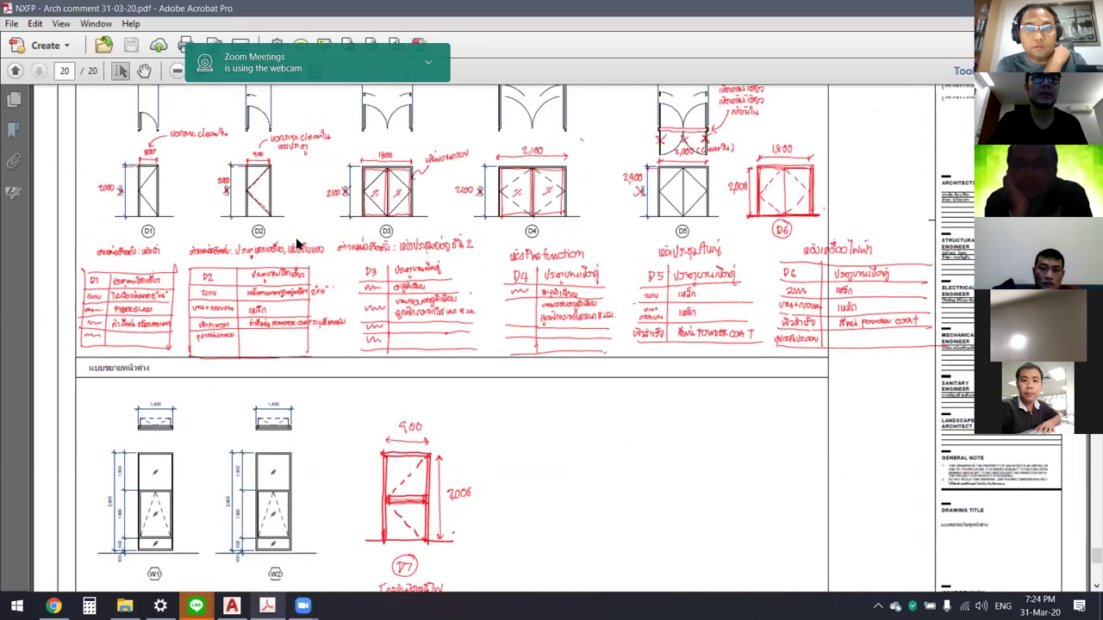
pyautogui.scroll(1, 295, 247)
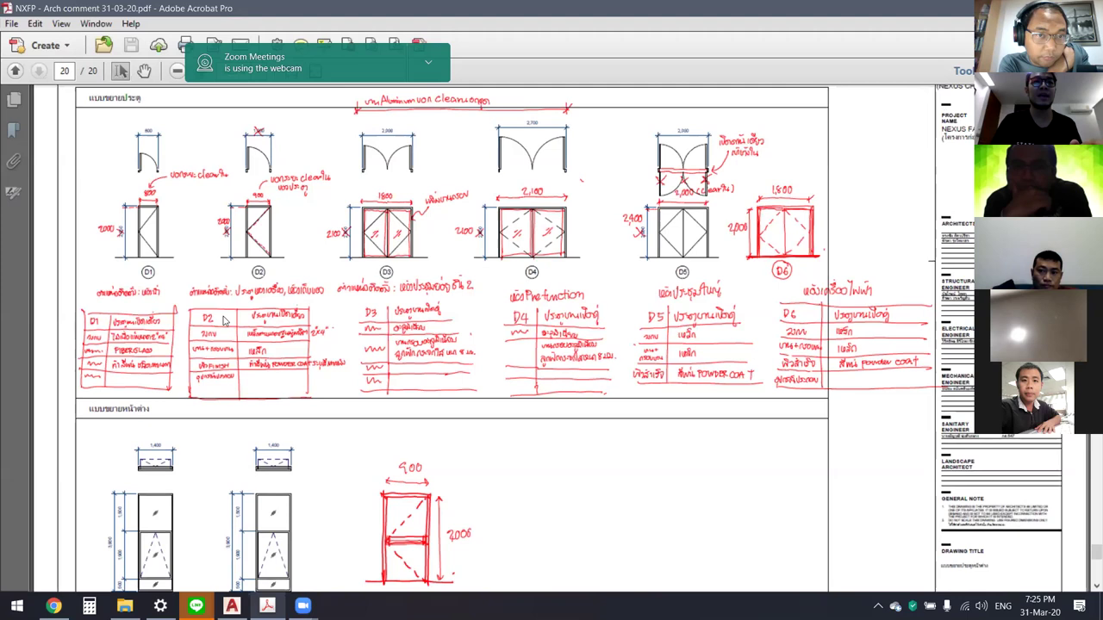
pyautogui.keyDown('ctrl'); pyautogui.scroll(1, 222, 320); pyautogui.keyUp('ctrl')
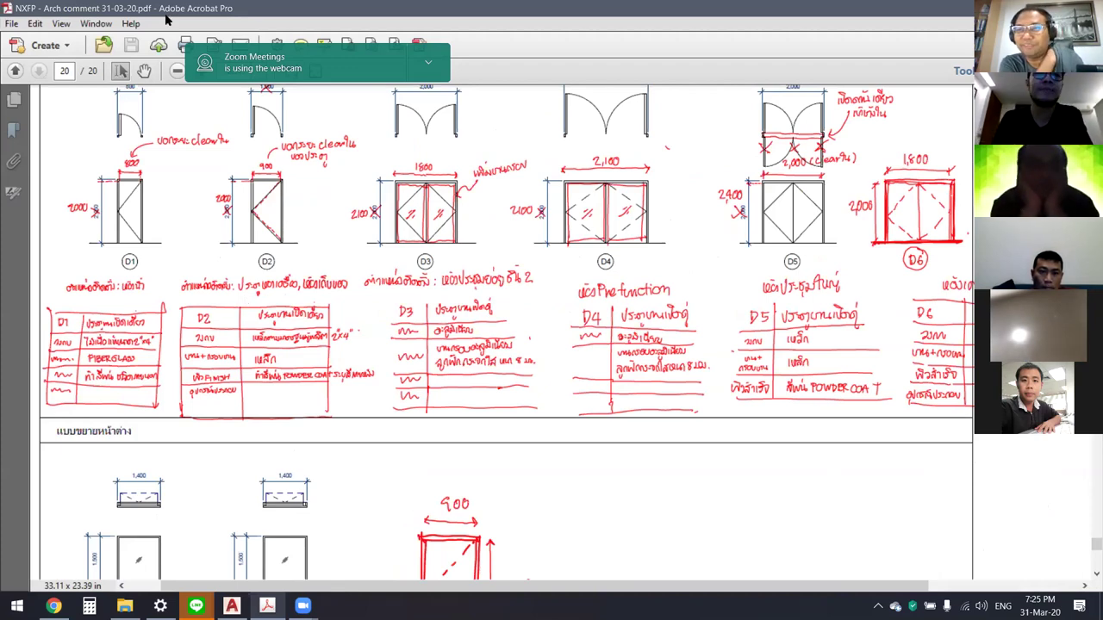
pyautogui.scroll(-1, 103, 259)
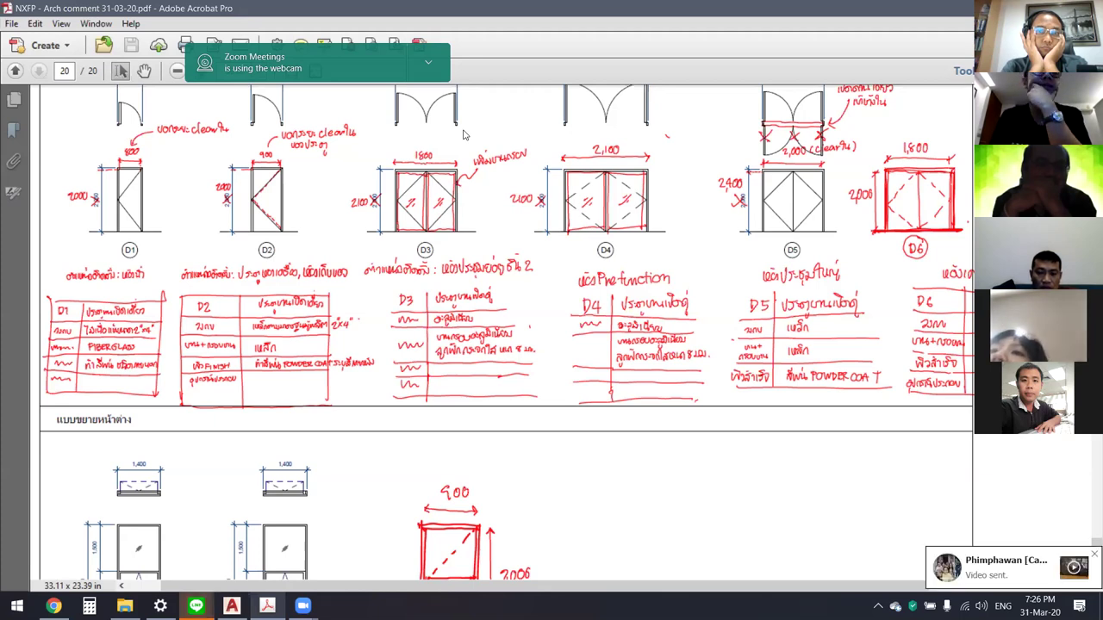
# Step: Circle FIBERGLASS, เหล็ก, อะลูมิเนียม and the first D4 row entry in blue
pyautogui.moveTo(131, 344); pyautogui.dragTo(128, 342)
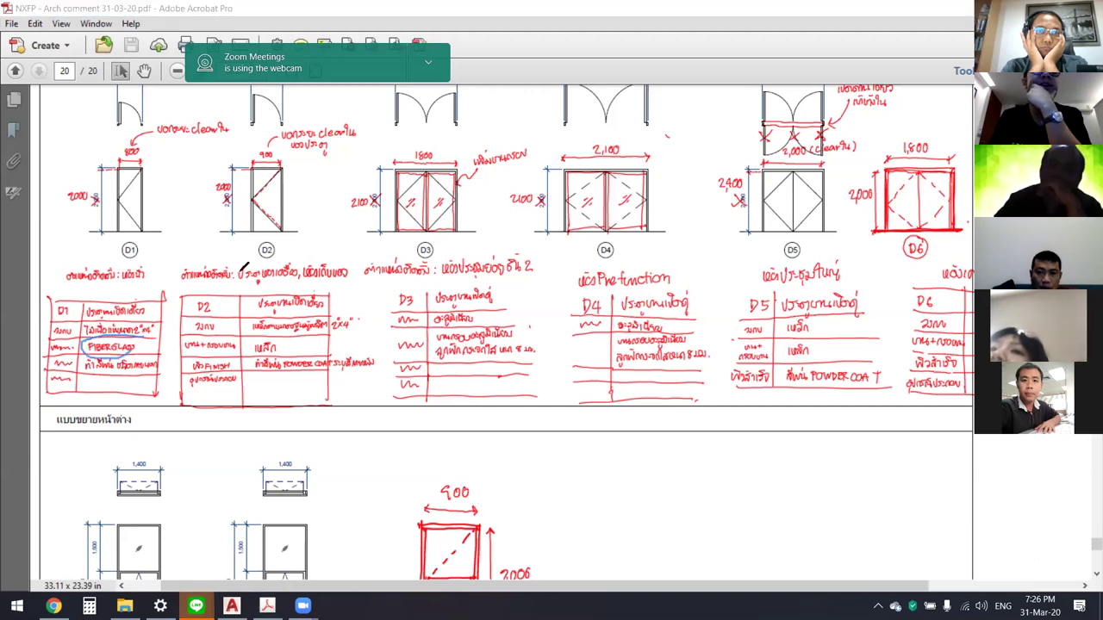
pyautogui.moveTo(264, 349); pyautogui.dragTo(258, 346)
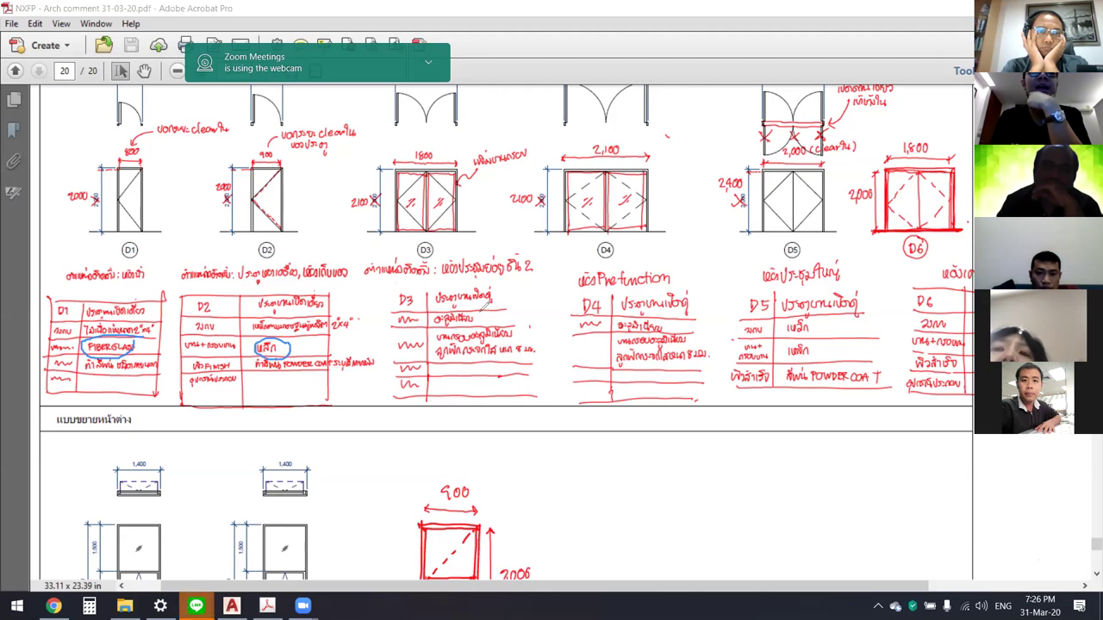
pyautogui.moveTo(450, 315); pyautogui.dragTo(455, 314)
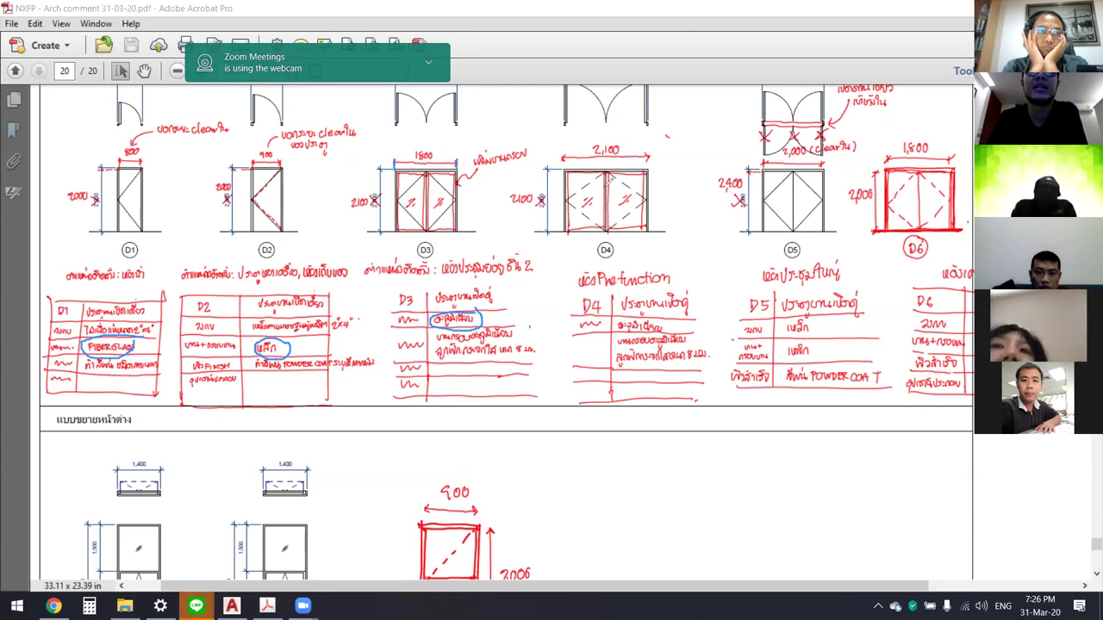
pyautogui.moveTo(670, 313); pyautogui.dragTo(666, 319)
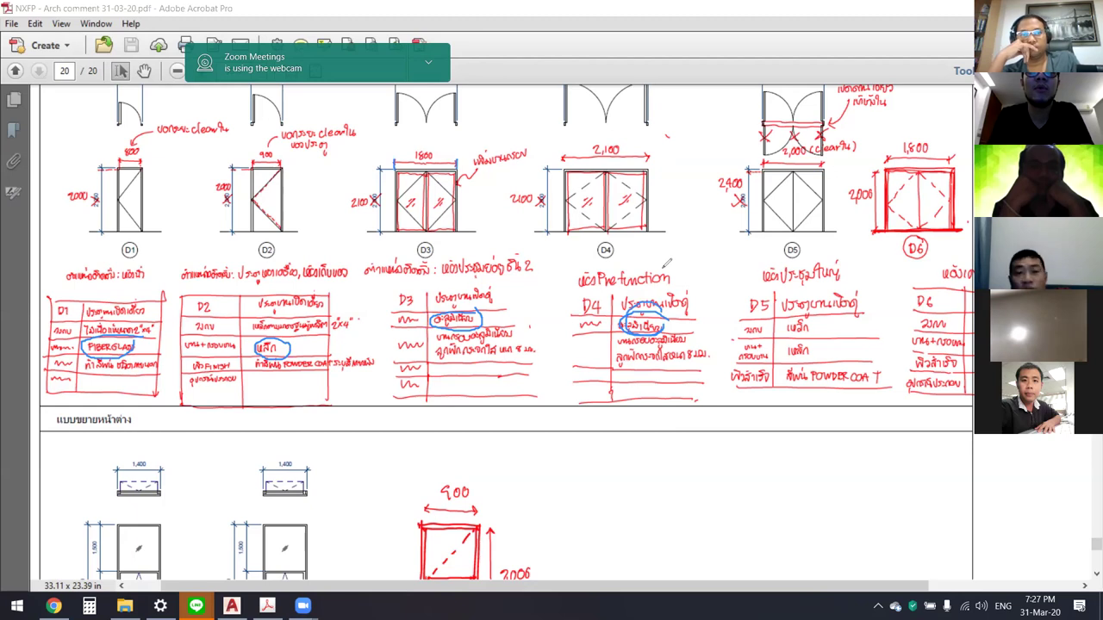
# Step: Circle D4's Pre function heading and its 2,100 width and height dimensions, then pan right
pyautogui.moveTo(667, 267)
pyautogui.mouseDown()
pyautogui.moveTo(580, 284)
pyautogui.moveTo(673, 273)
pyautogui.mouseUp()
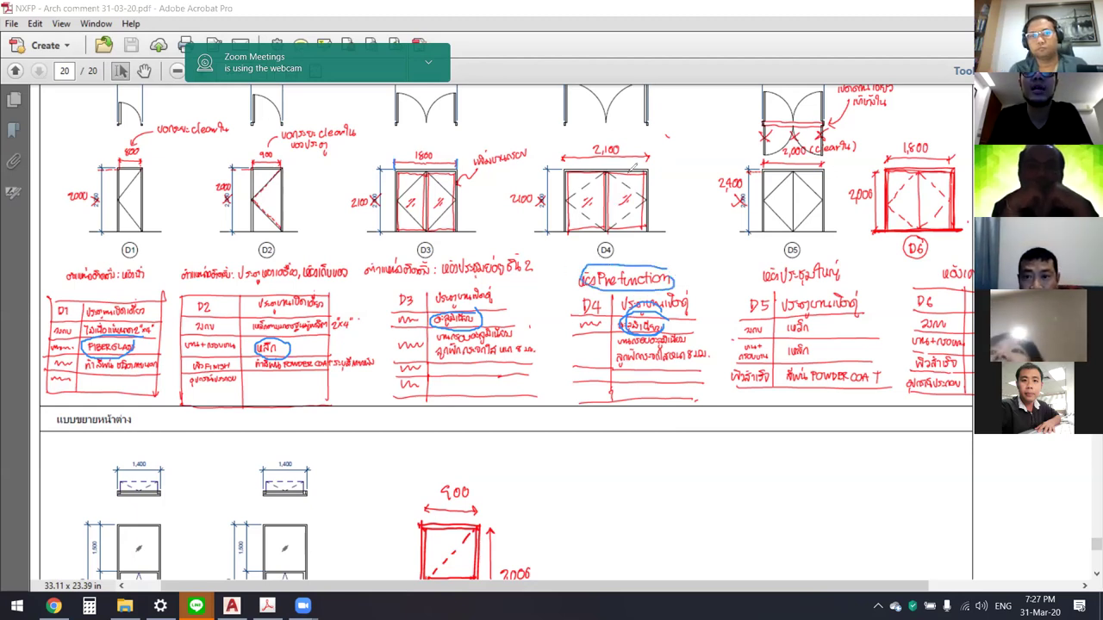
pyautogui.moveTo(595, 134); pyautogui.dragTo(654, 162)
pyautogui.moveTo(542, 189); pyautogui.dragTo(541, 203)
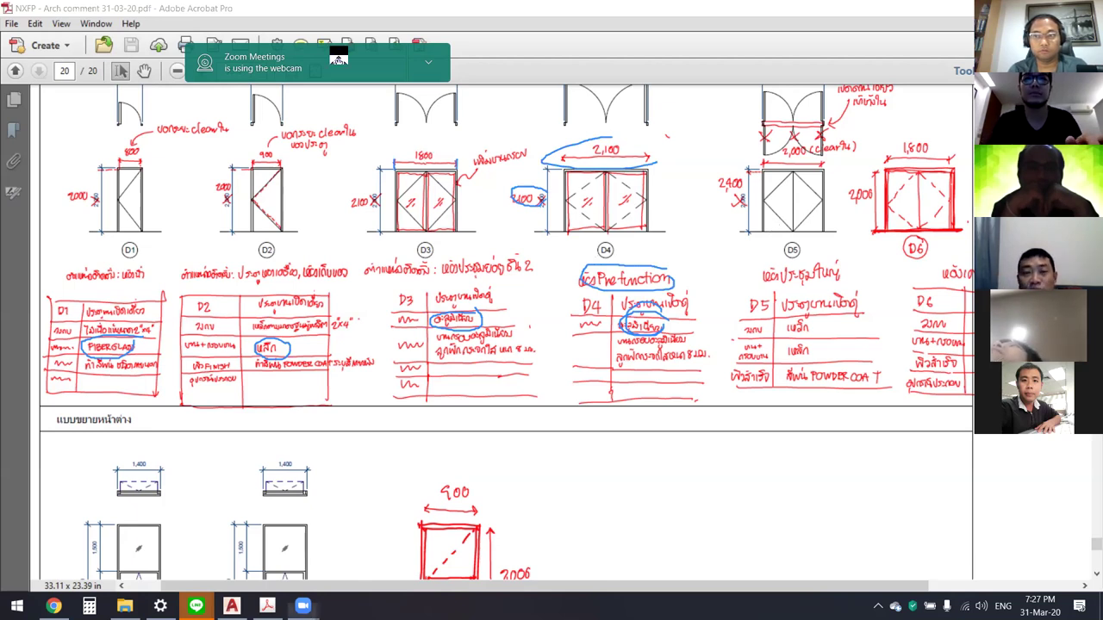
pyautogui.moveTo(601, 244); pyautogui.dragTo(648, 244)
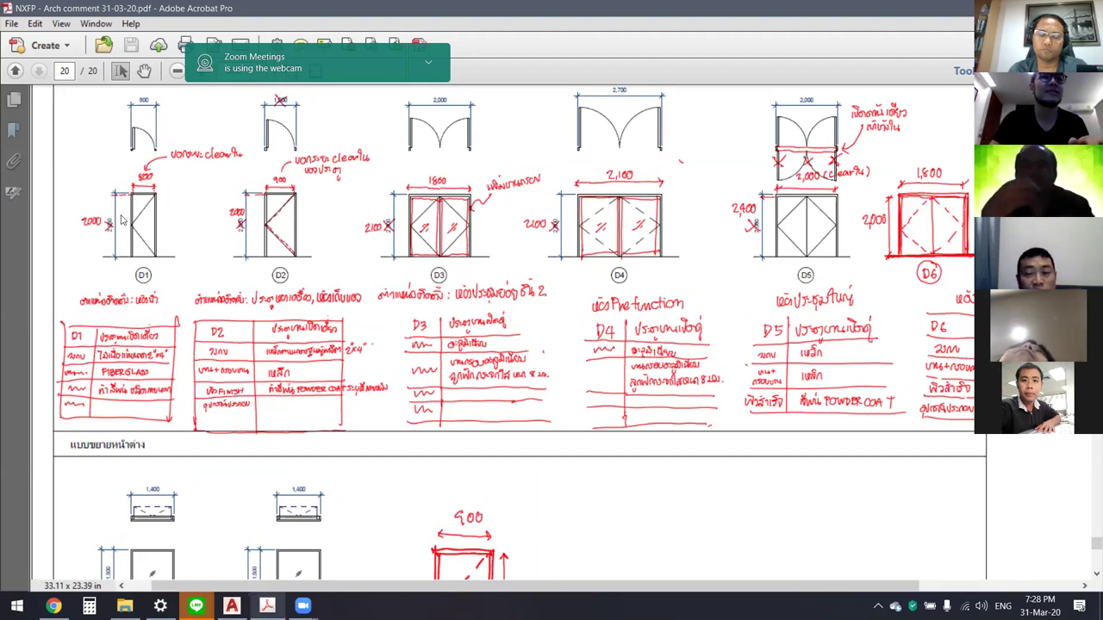
# Step: Zoom far into the D1 door plan and sketch a blue arrow with a dimension along its leaf
pyautogui.keyDown('ctrl'); pyautogui.scroll(1, 123, 136); pyautogui.keyUp('ctrl')
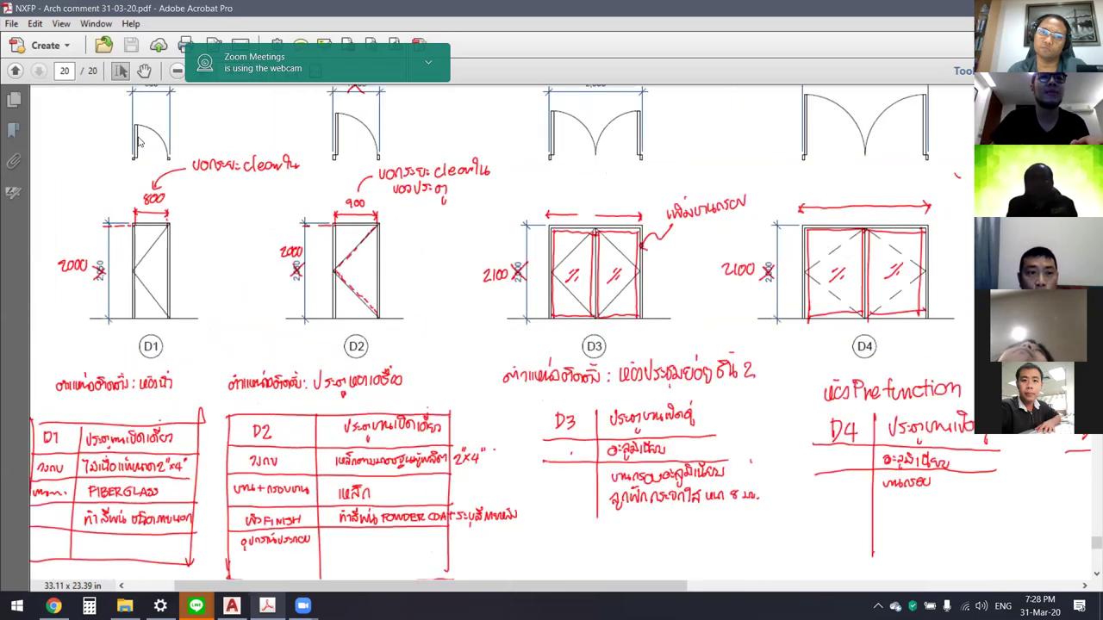
pyautogui.keyDown('ctrl'); pyautogui.scroll(2, 142, 142); pyautogui.keyUp('ctrl')
pyautogui.keyDown('ctrl'); pyautogui.scroll(1, 142, 142); pyautogui.keyUp('ctrl')
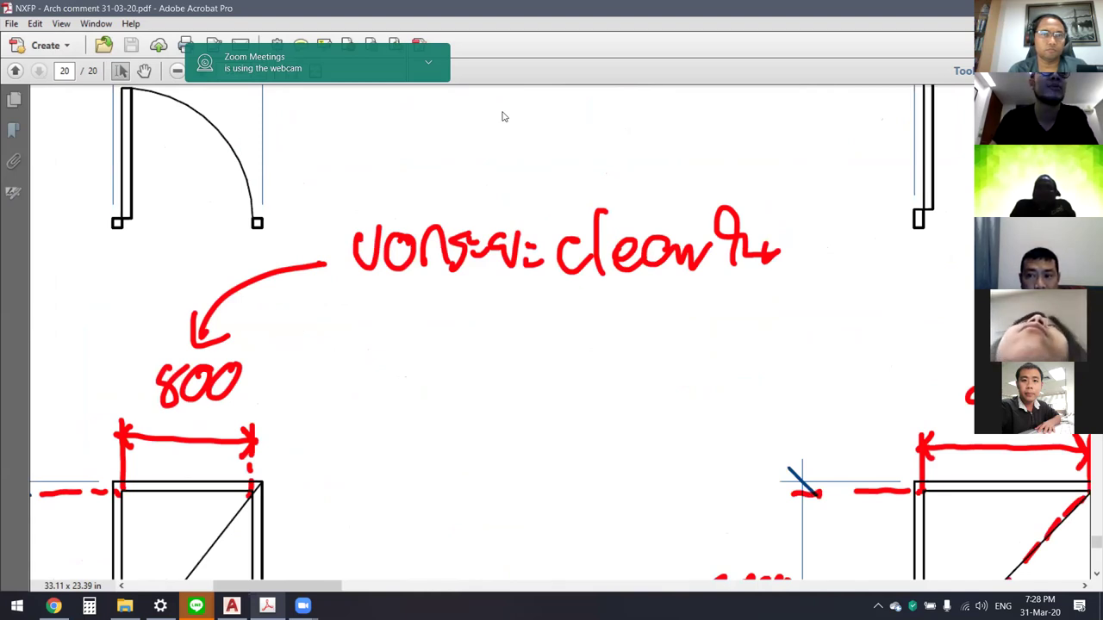
pyautogui.moveTo(91, 99)
pyautogui.mouseDown()
pyautogui.moveTo(103, 97)
pyautogui.moveTo(86, 215)
pyautogui.mouseUp()
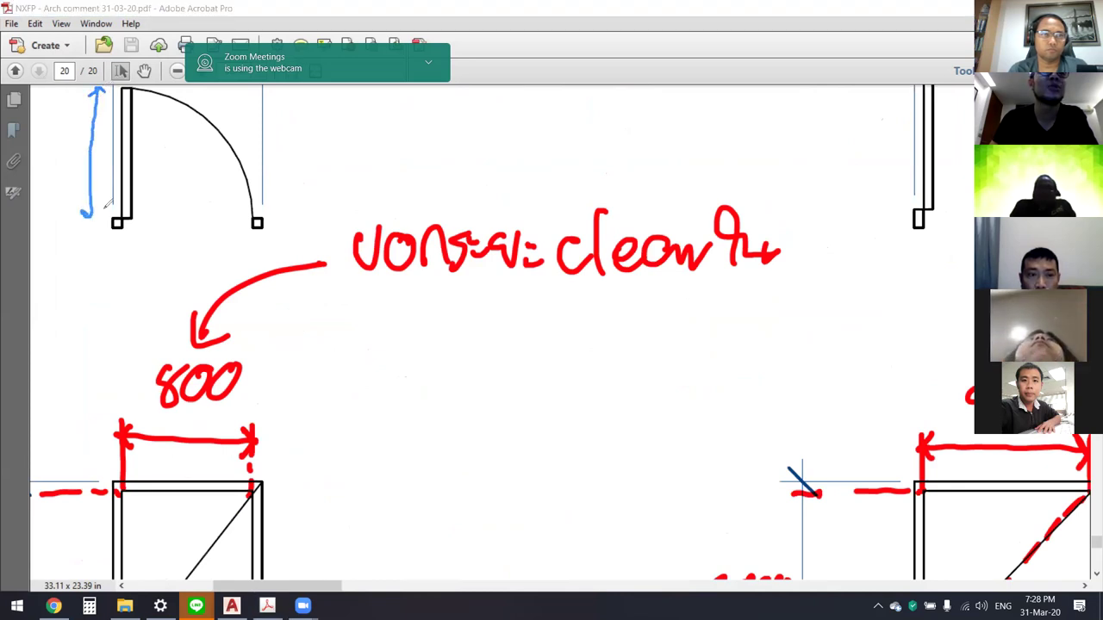
pyautogui.moveTo(62, 146); pyautogui.dragTo(82, 167)
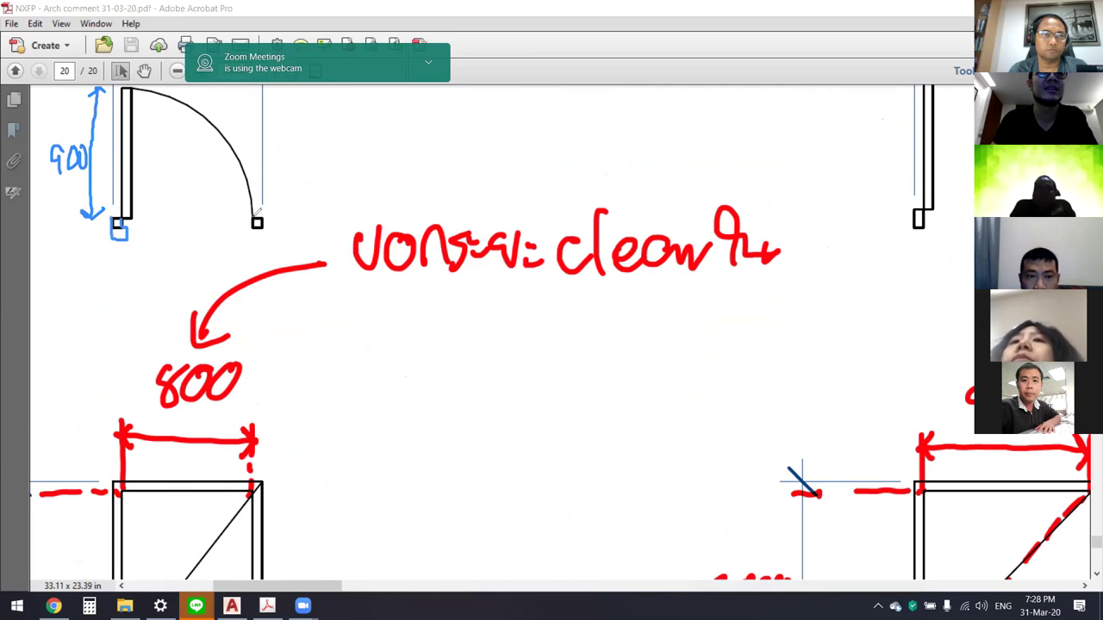
# Step: Mark the leaf's end square, draw a dimension line and width beneath the door, and circle the number
pyautogui.moveTo(250, 225); pyautogui.dragTo(256, 238)
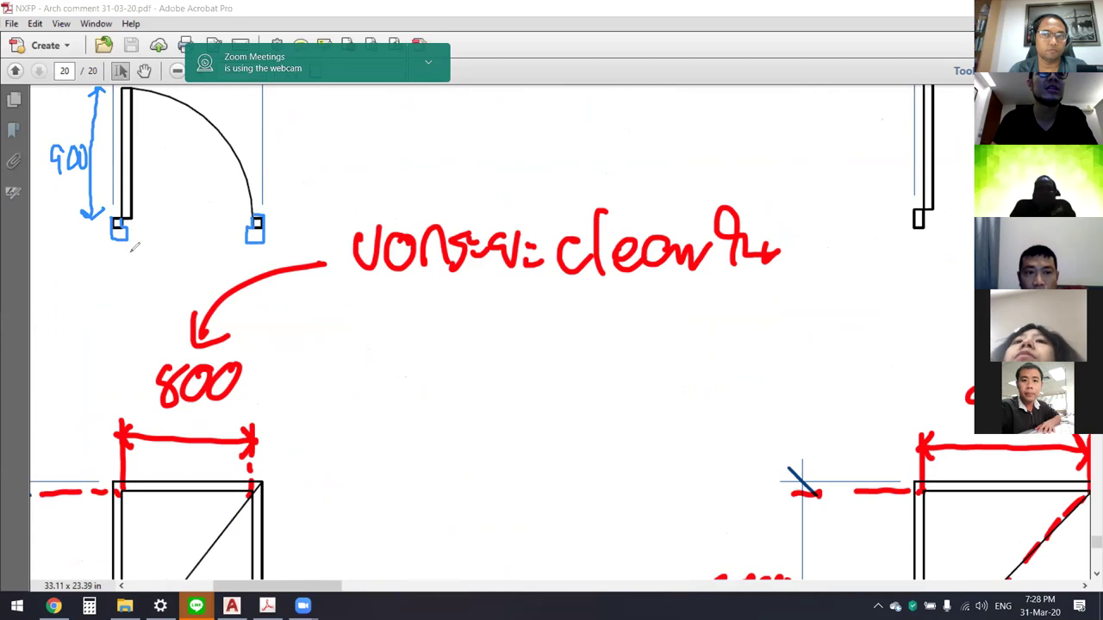
pyautogui.moveTo(130, 249); pyautogui.dragTo(229, 243)
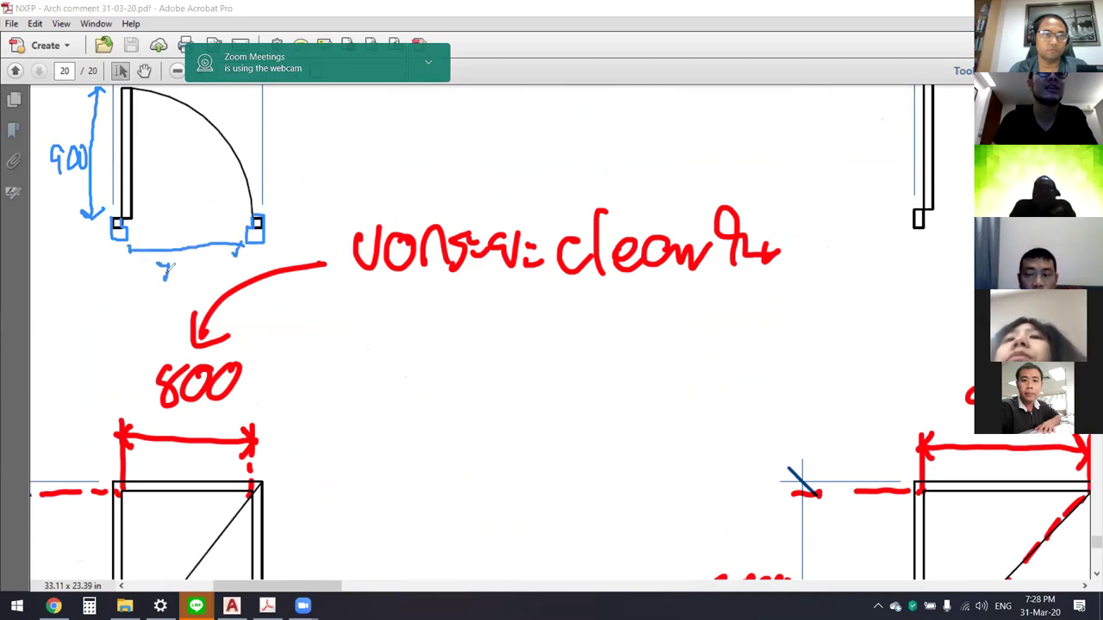
pyautogui.moveTo(175, 267); pyautogui.dragTo(227, 269)
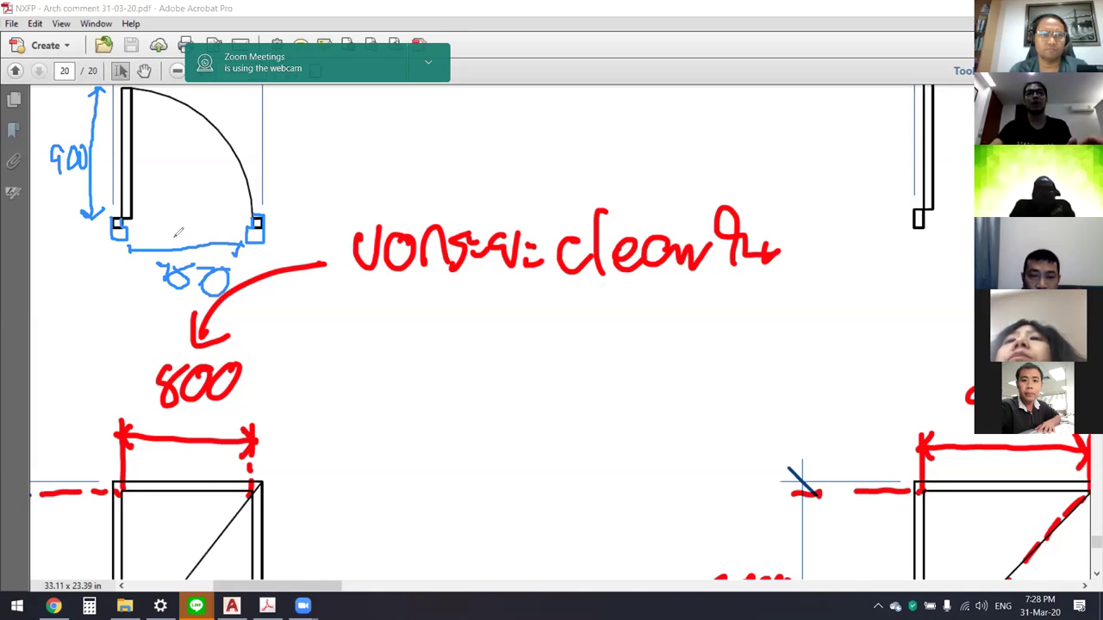
pyautogui.moveTo(49, 146); pyautogui.dragTo(96, 128)
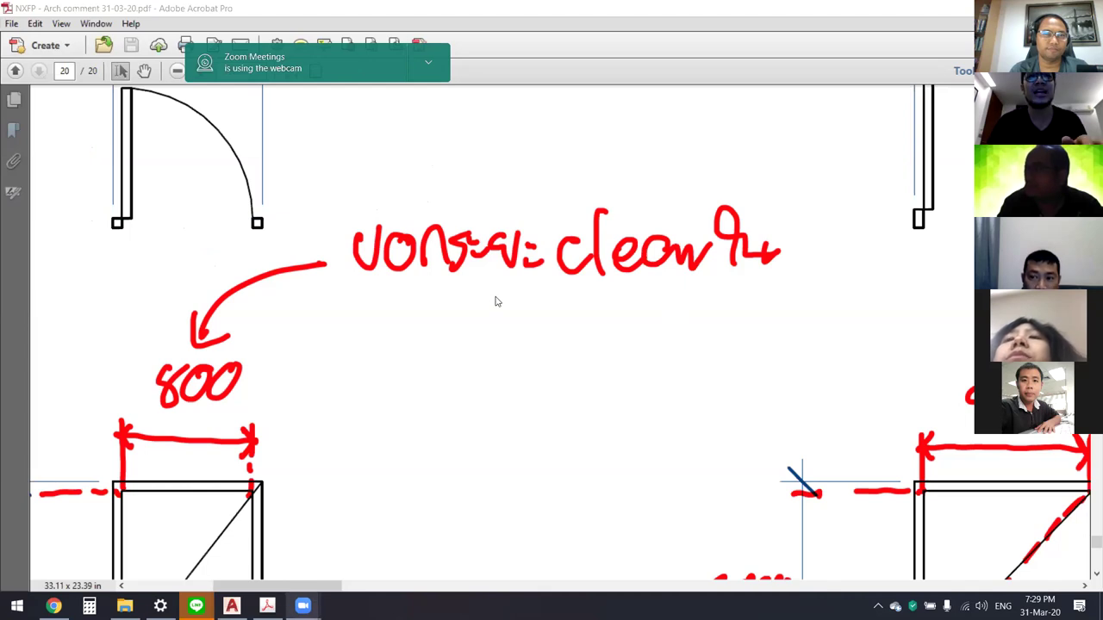
# Step: Zoom out from the D1 close-up toward the whole page 20 door sheet
pyautogui.scroll(-1, 498, 299)
pyautogui.keyDown('ctrl'); pyautogui.scroll(-3, 498, 300); pyautogui.keyUp('ctrl')
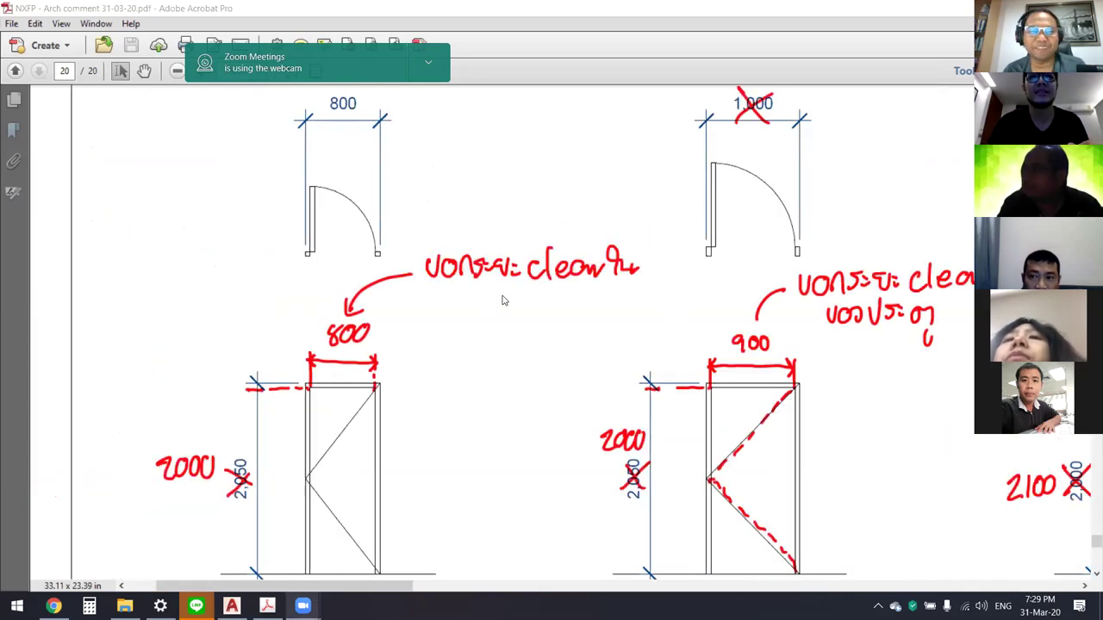
pyautogui.keyDown('ctrl'); pyautogui.scroll(-1, 508, 298); pyautogui.keyUp('ctrl')
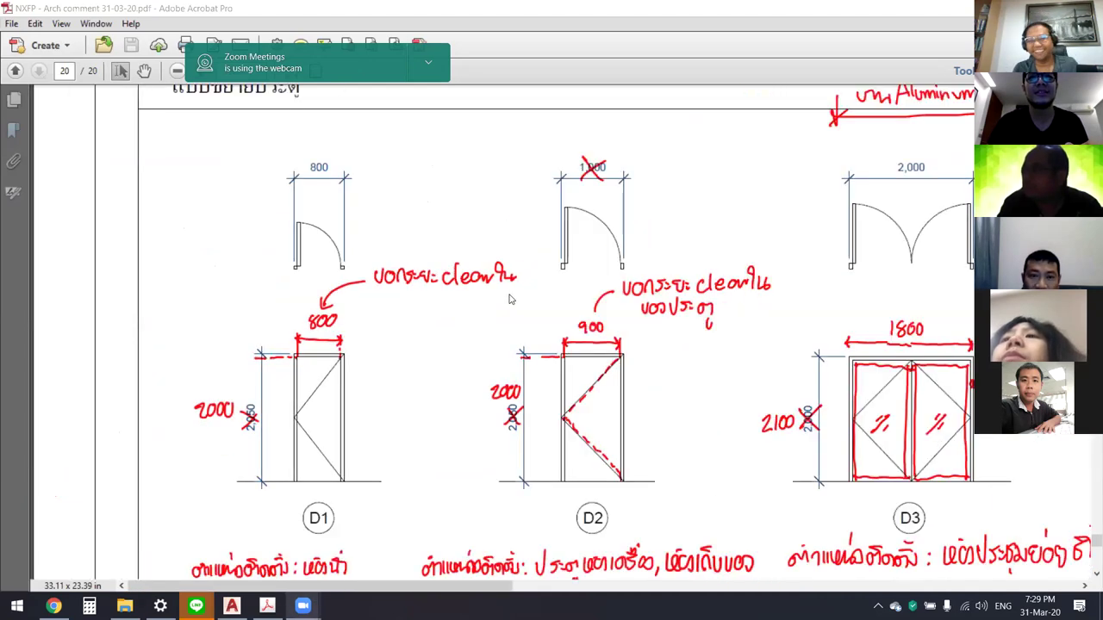
pyautogui.keyDown('ctrl'); pyautogui.scroll(-1, 516, 297); pyautogui.keyUp('ctrl')
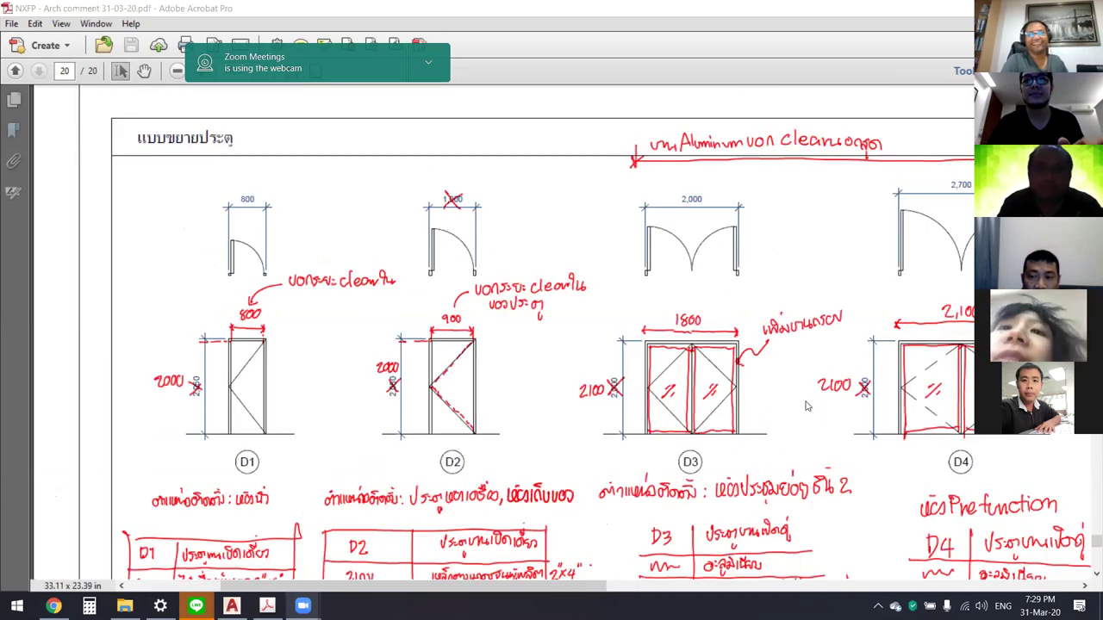
pyautogui.keyDown('ctrl'); pyautogui.scroll(1, 802, 403); pyautogui.keyUp('ctrl')
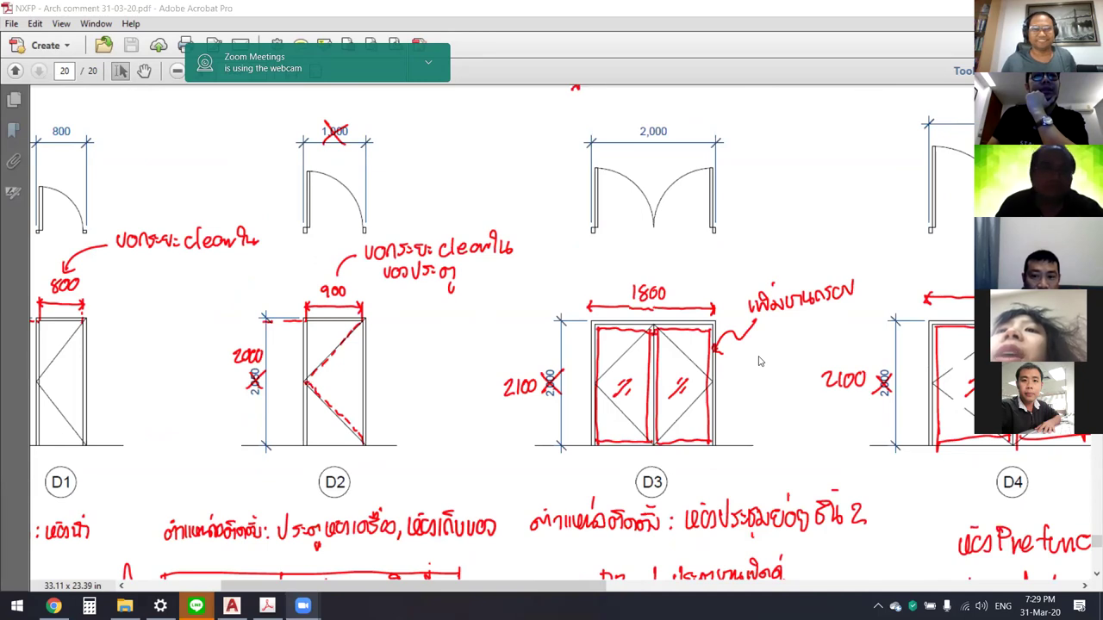
pyautogui.scroll(-1, 752, 357)
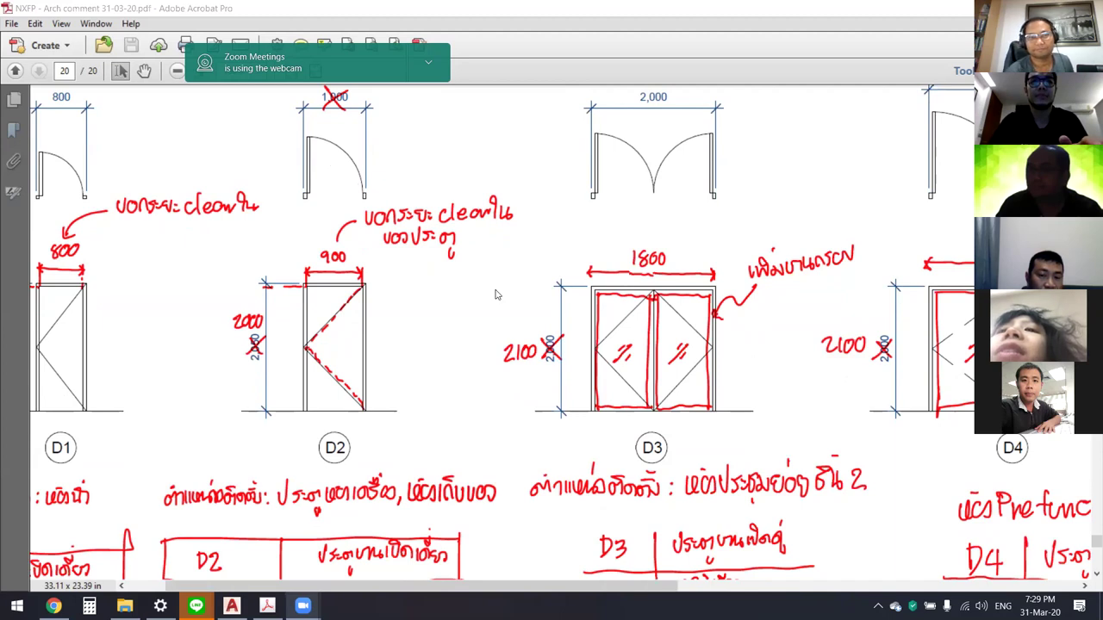
pyautogui.keyDown('ctrl'); pyautogui.scroll(-1, 496, 293); pyautogui.keyUp('ctrl')
pyautogui.keyDown('ctrl'); pyautogui.scroll(-1, 509, 288); pyautogui.keyUp('ctrl')
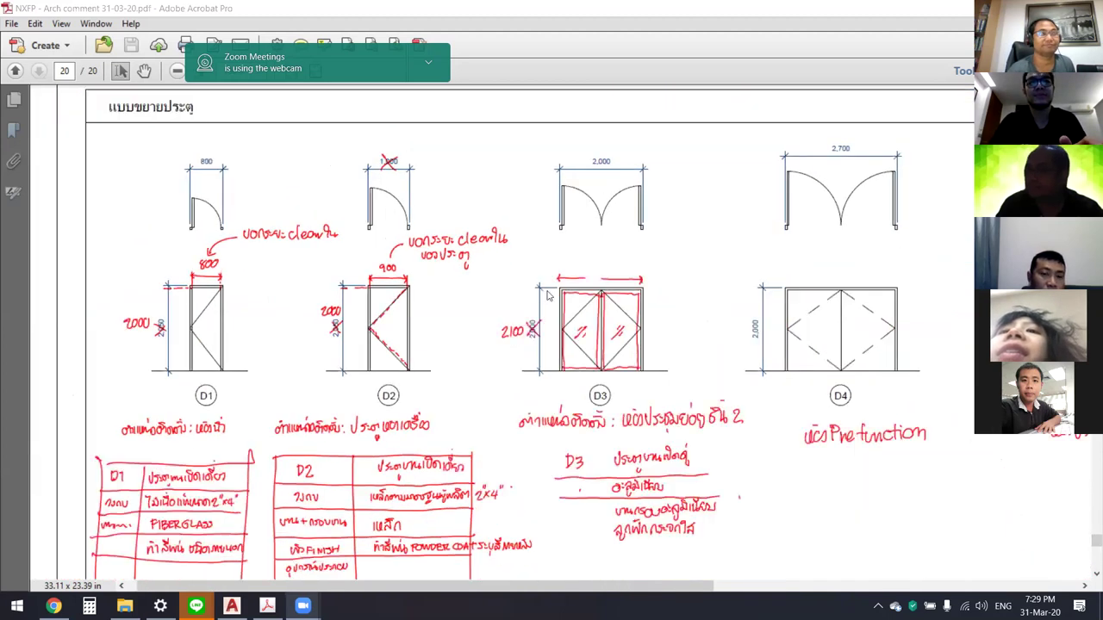
pyautogui.scroll(-1, 545, 296)
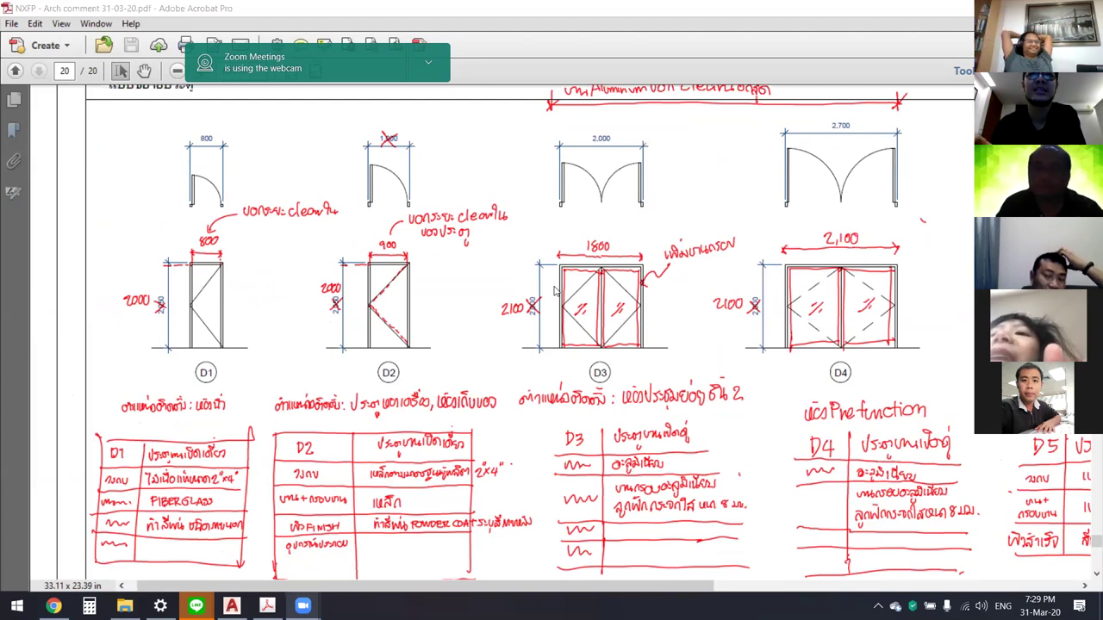
# Step: Scroll across and down until the full sheet with D1–D6 and the window row fits
pyautogui.hscroll(-1, 689, 284)
pyautogui.hscroll(3, 774, 283)
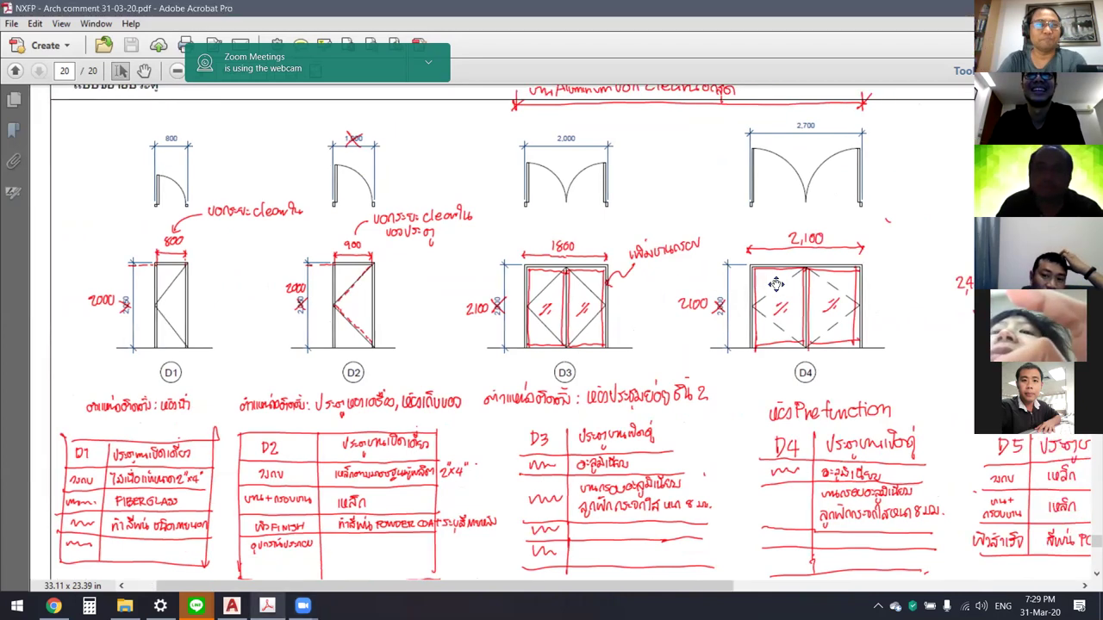
pyautogui.hscroll(2, 801, 298)
pyautogui.hscroll(2, 814, 298)
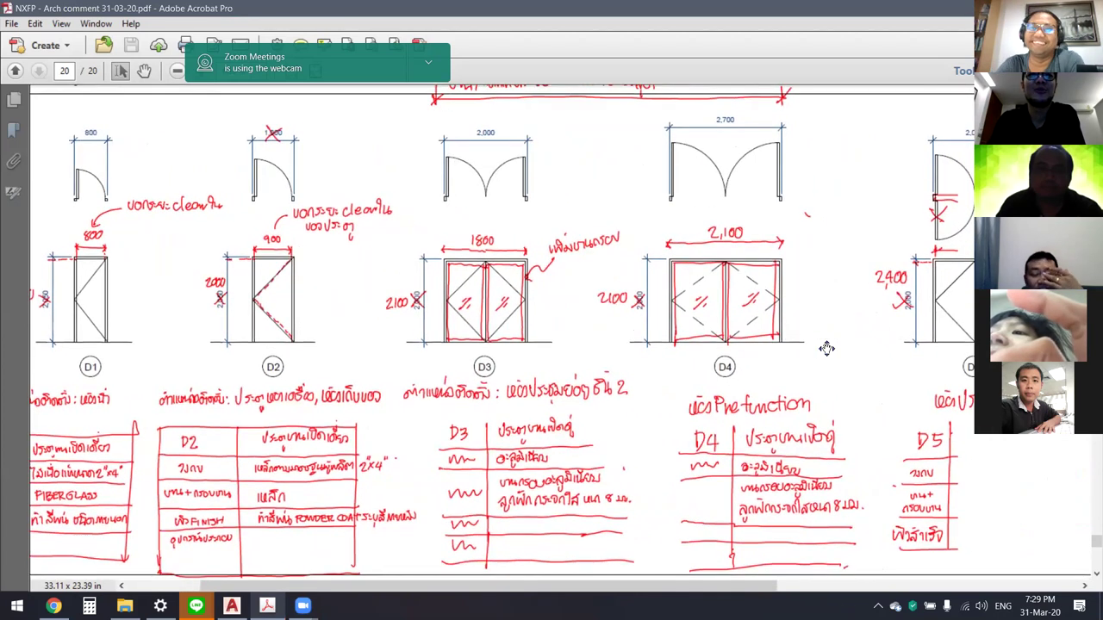
pyautogui.scroll(-1, 820, 344)
pyautogui.hscroll(1, 820, 345)
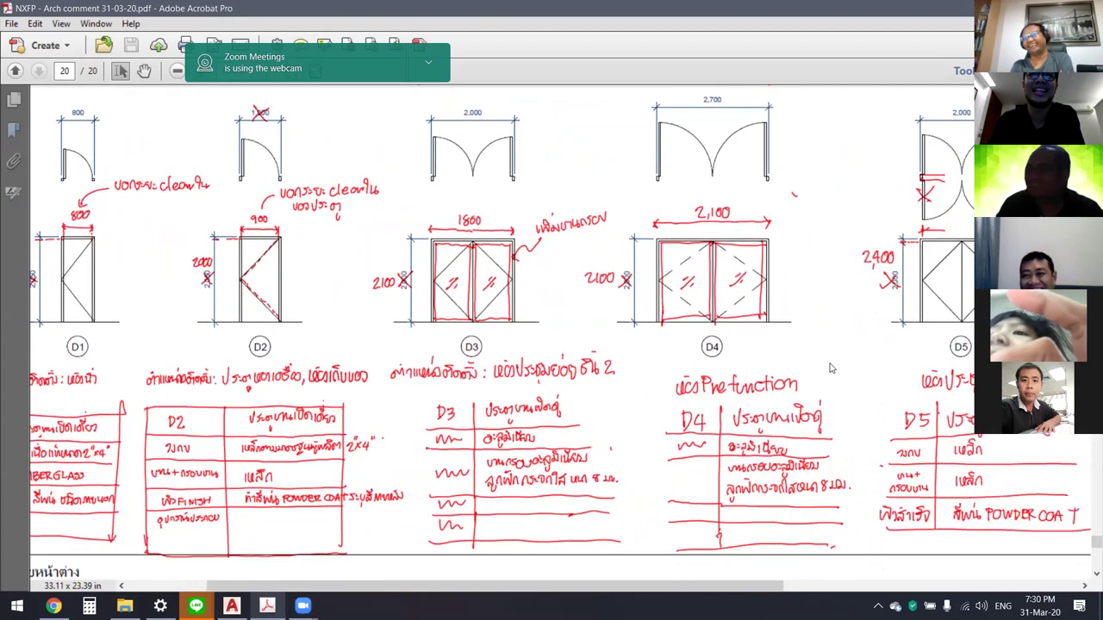
pyautogui.hscroll(2, 831, 362)
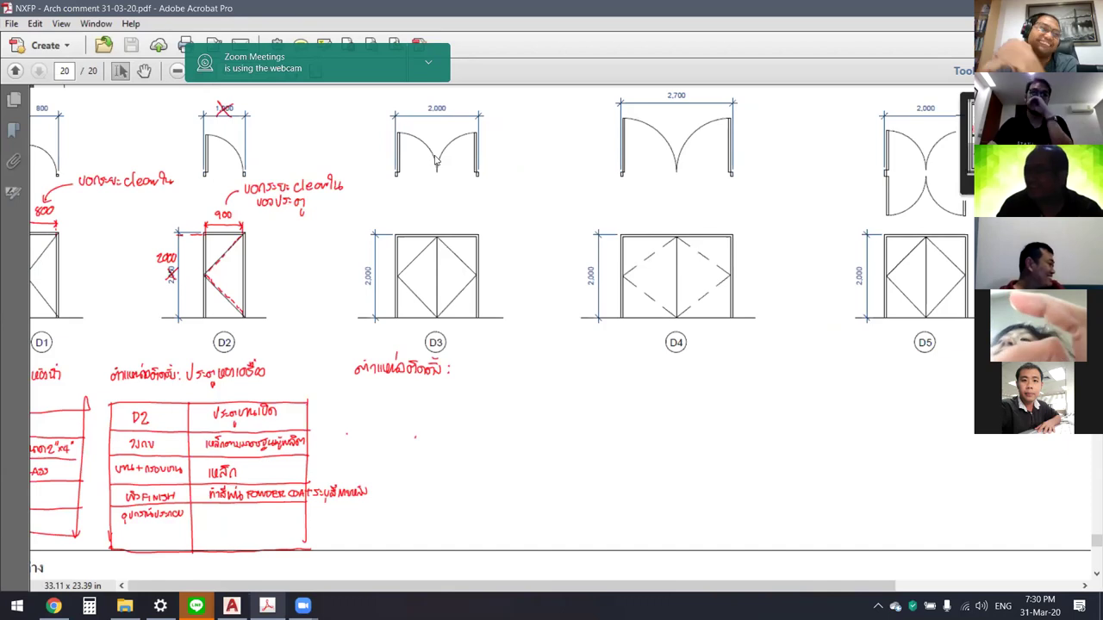
pyautogui.keyDown('ctrl'); pyautogui.scroll(-2, 624, 187); pyautogui.keyUp('ctrl')
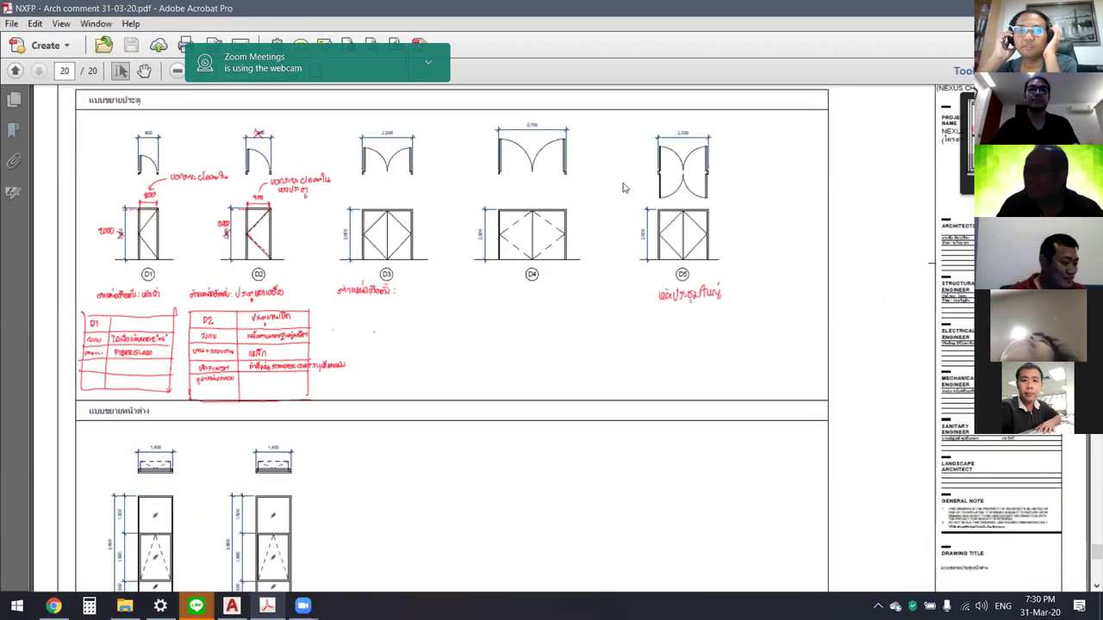
pyautogui.keyDown('ctrl'); pyautogui.scroll(-1, 623, 187); pyautogui.keyUp('ctrl')
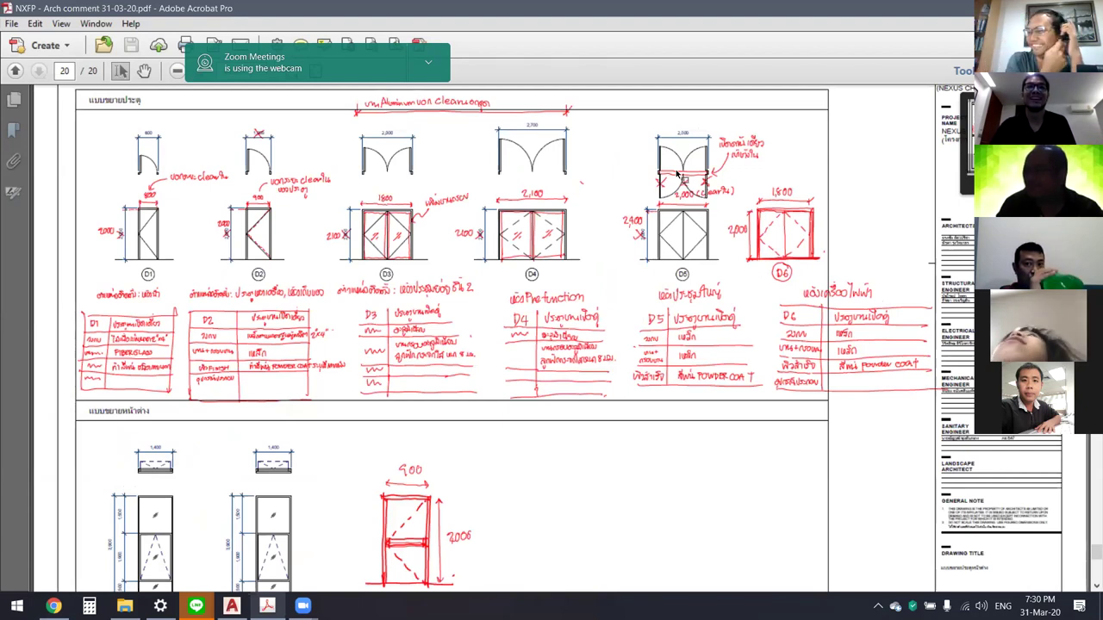
# Step: Circle the D5 and D6 labels in blue and outline the middle bar of the D7 sketch
pyautogui.moveTo(705, 260); pyautogui.dragTo(721, 291)
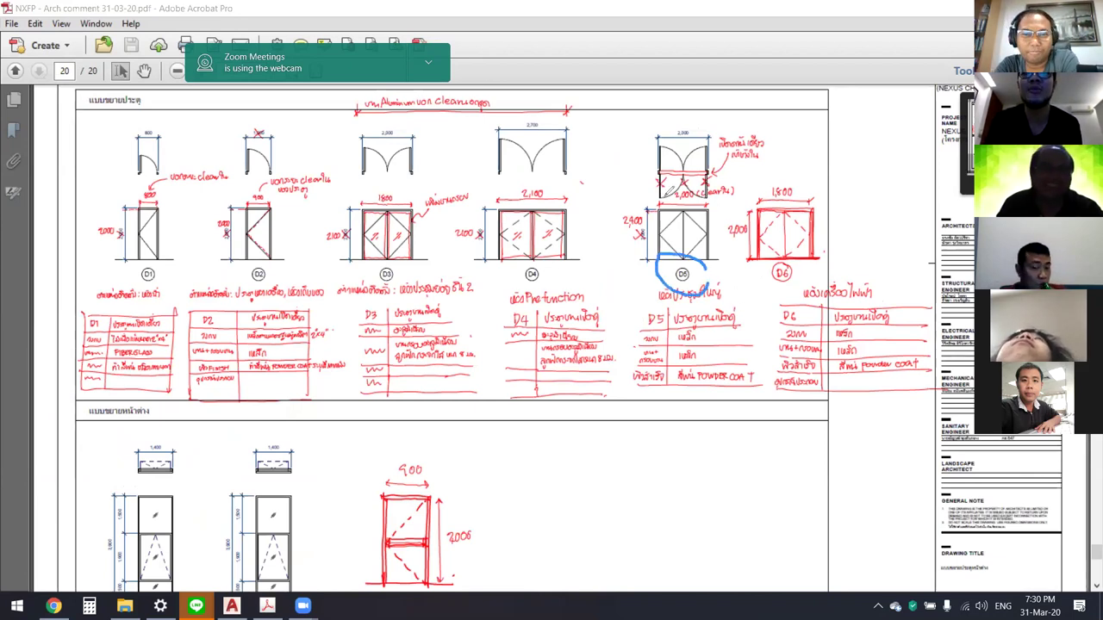
pyautogui.moveTo(797, 257)
pyautogui.mouseDown()
pyautogui.moveTo(767, 260)
pyautogui.moveTo(808, 270)
pyautogui.mouseUp()
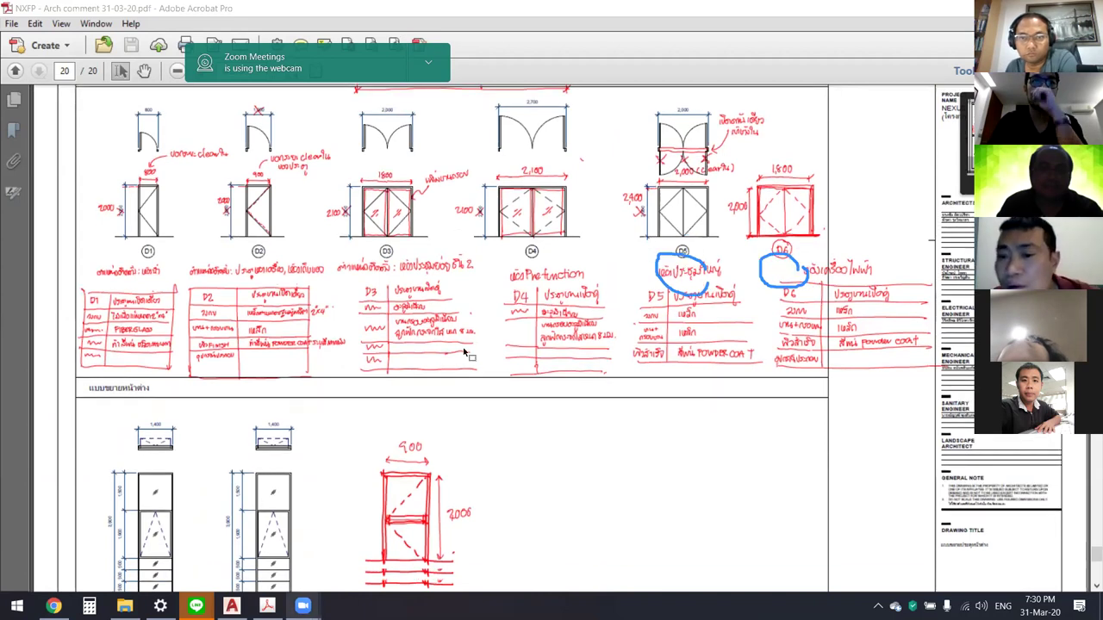
pyautogui.scroll(-2, 463, 344)
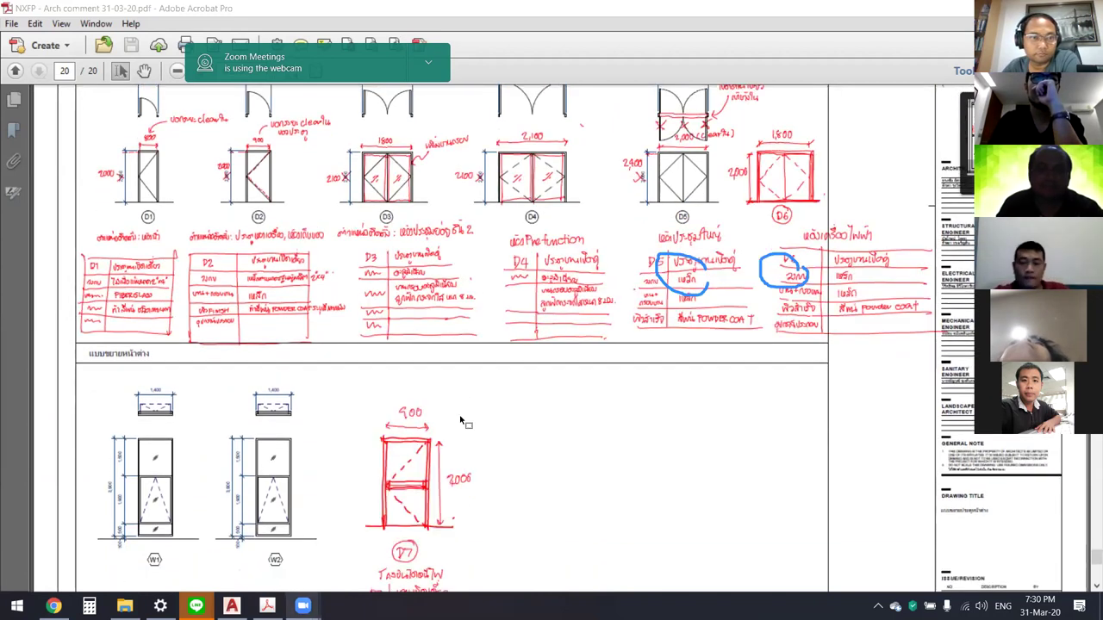
pyautogui.scroll(-1, 449, 521)
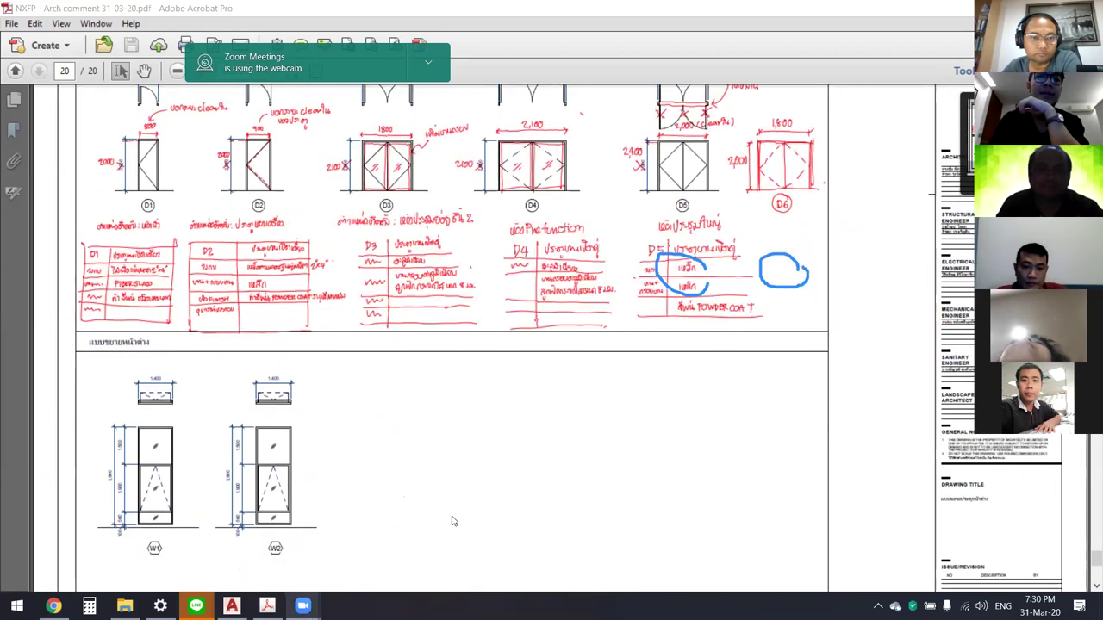
pyautogui.scroll(-1, 518, 510)
pyautogui.scroll(-1, 526, 507)
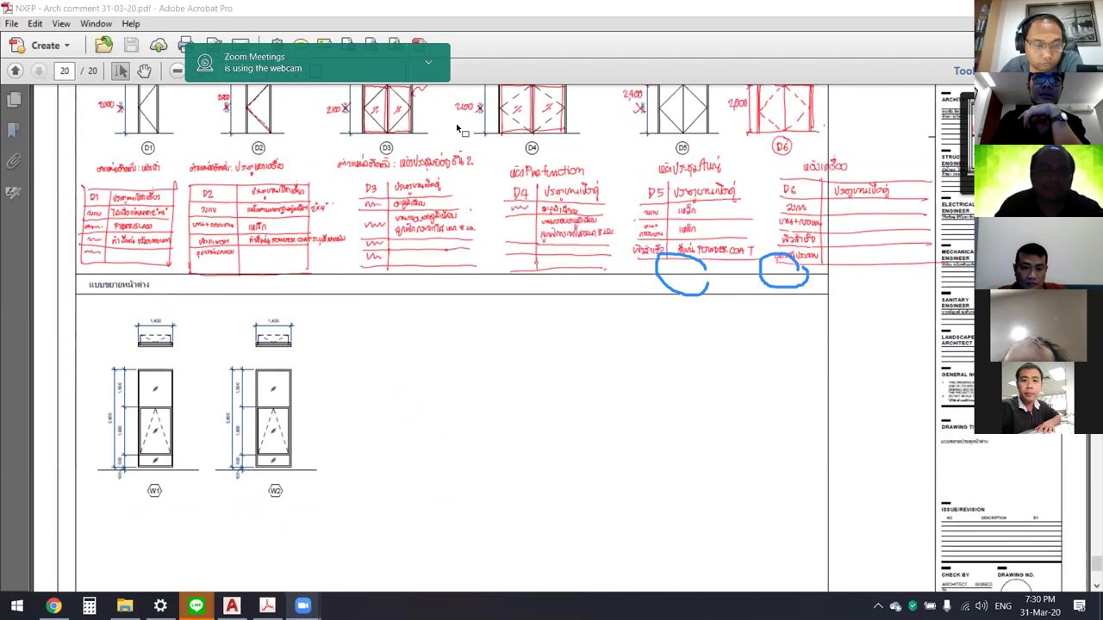
pyautogui.moveTo(429, 409); pyautogui.dragTo(386, 409)
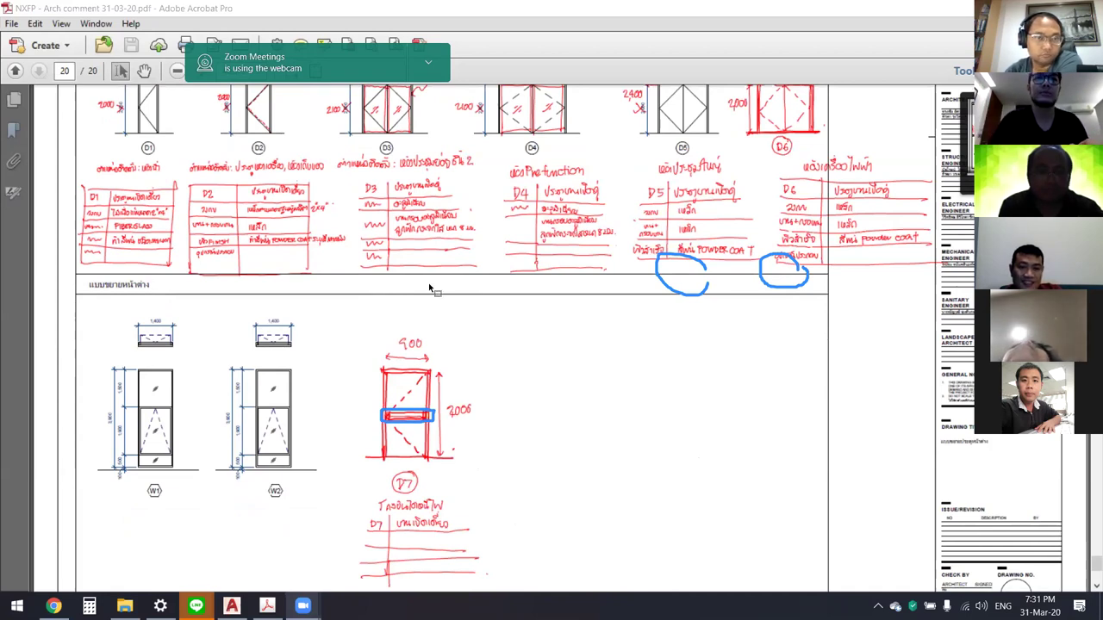
pyautogui.keyDown('ctrl'); pyautogui.scroll(-2, 429, 289); pyautogui.keyUp('ctrl')
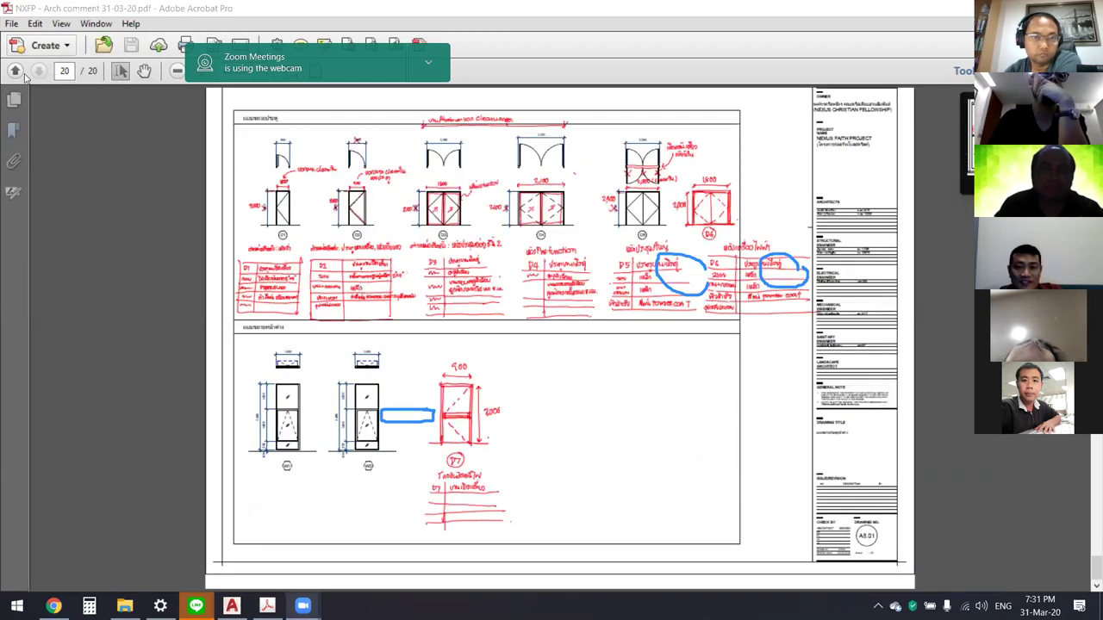
# Step: Open the page thumbnails panel and go to page 4, the parking floor plan
pyautogui.click(14, 99)
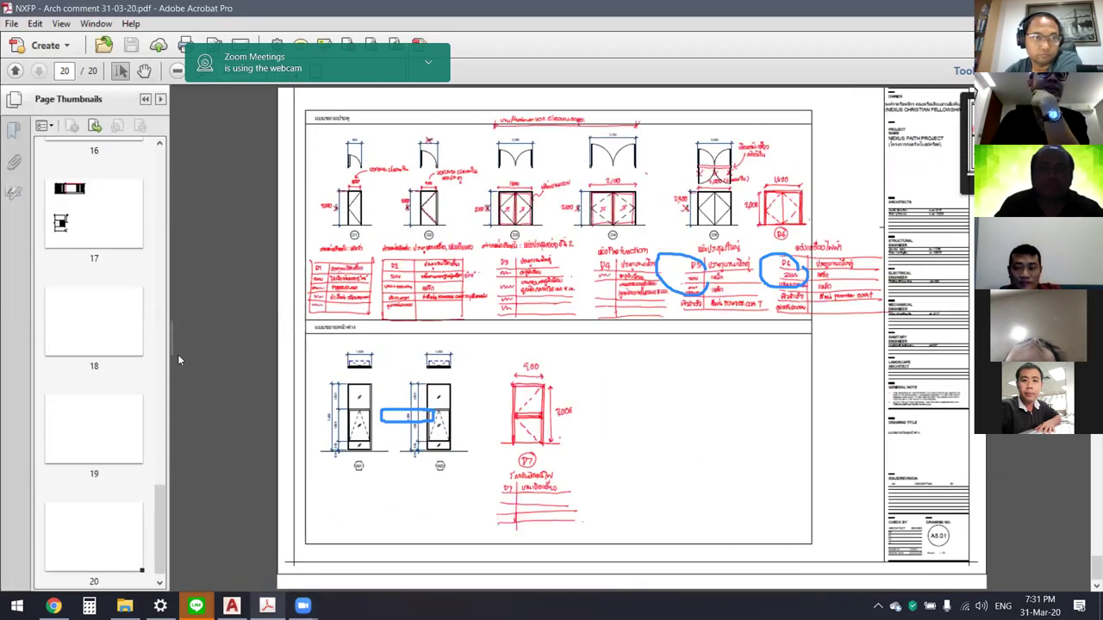
pyautogui.moveTo(163, 505); pyautogui.dragTo(166, 183)
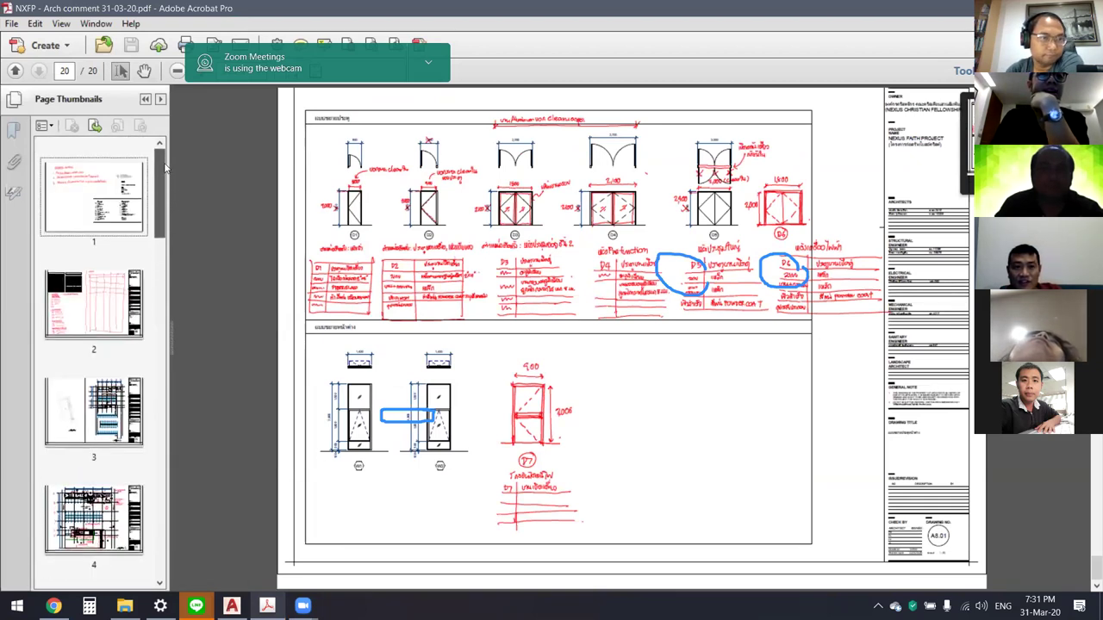
pyautogui.scroll(-3, 112, 258)
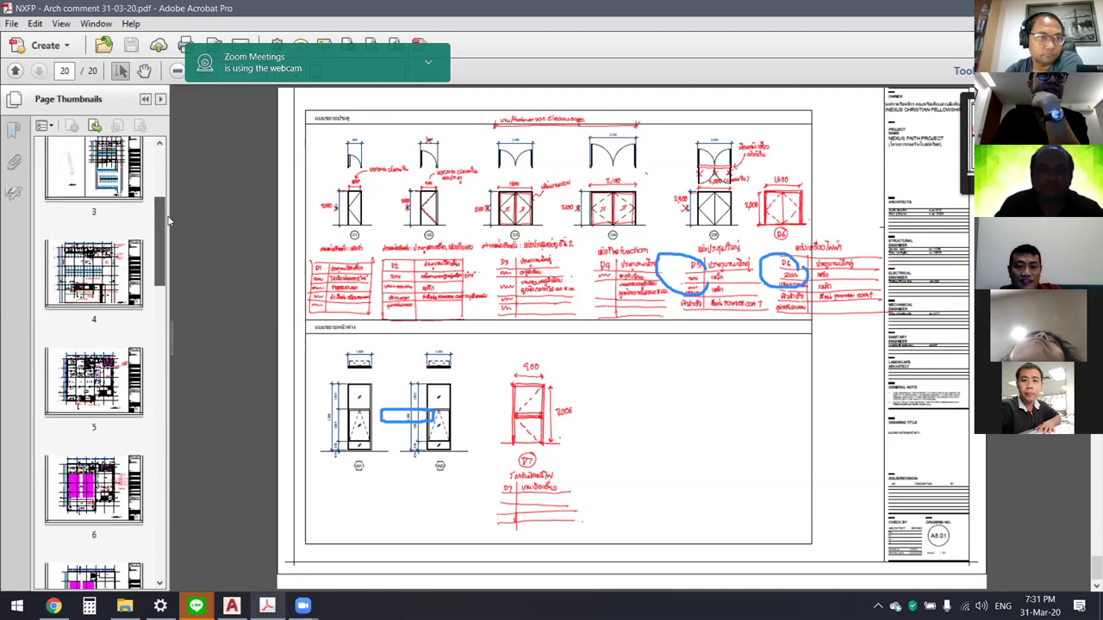
pyautogui.click(112, 257)
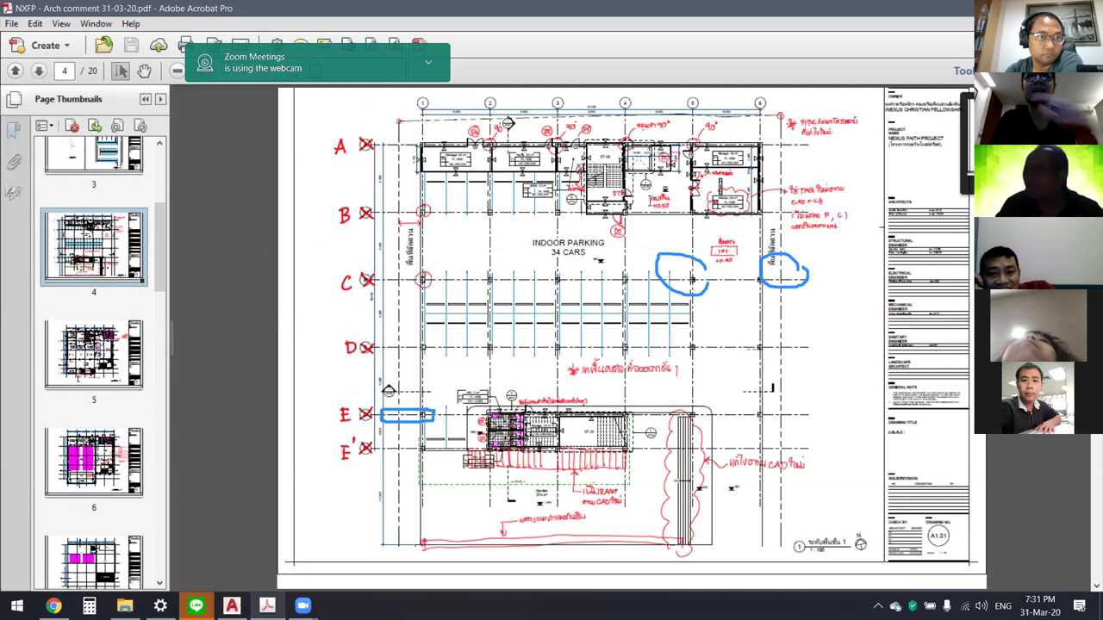
# Step: Zoom into the Indoor Parking 34 Cars plan on page 4
pyautogui.keyDown('ctrl'); pyautogui.scroll(1, 646, 203); pyautogui.keyUp('ctrl')
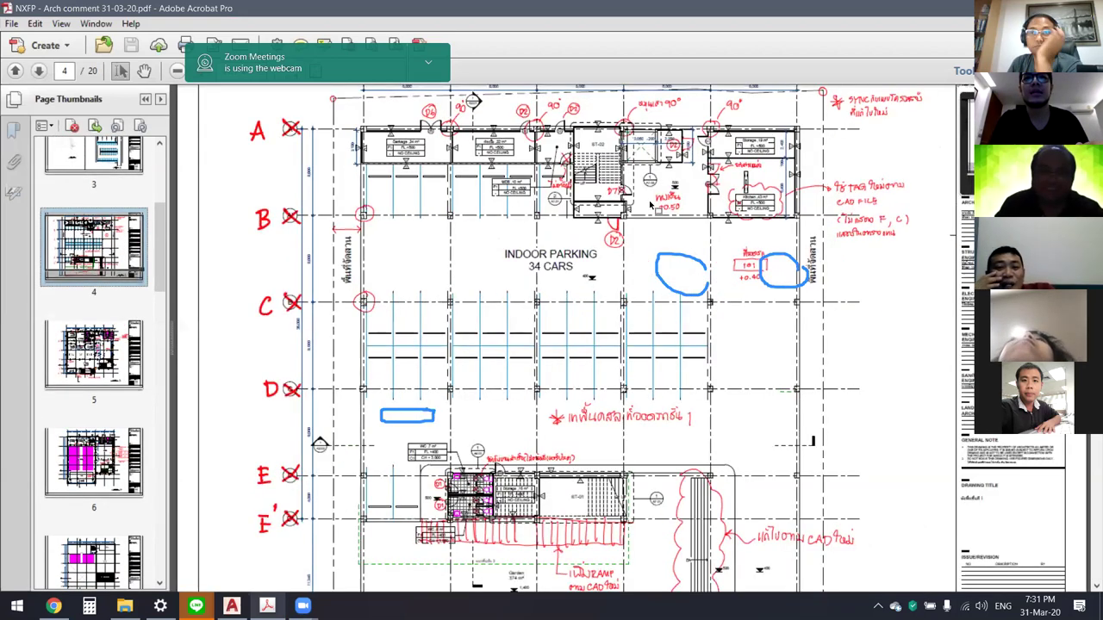
pyautogui.keyDown('ctrl'); pyautogui.scroll(2, 639, 200); pyautogui.keyUp('ctrl')
pyautogui.keyDown('ctrl'); pyautogui.scroll(1, 636, 196); pyautogui.keyUp('ctrl')
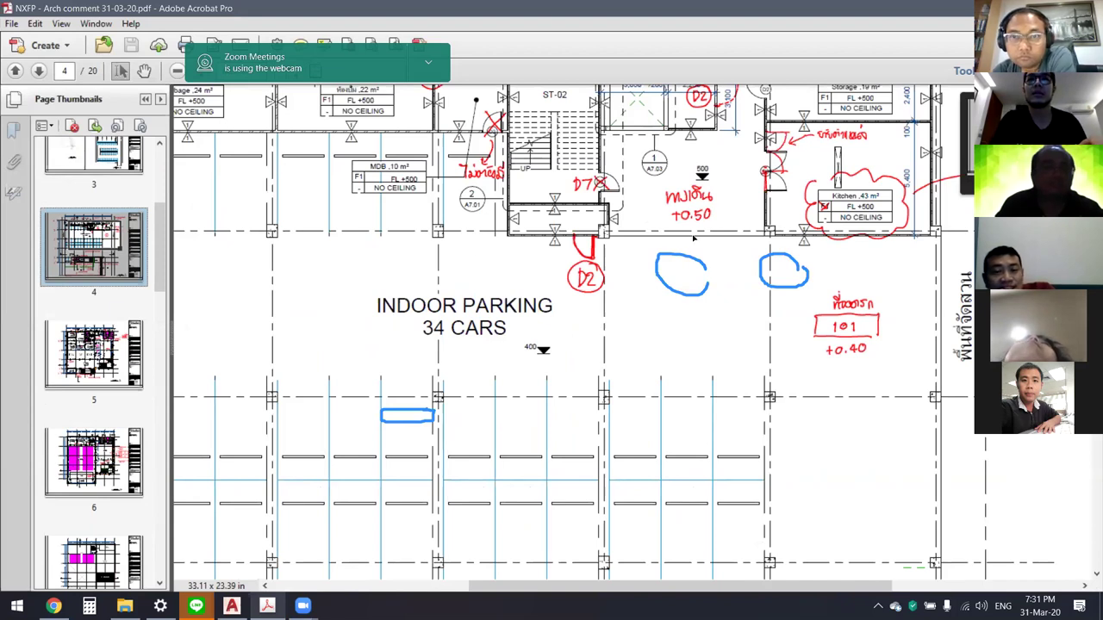
pyautogui.keyDown('ctrl'); pyautogui.scroll(-1, 685, 217); pyautogui.keyUp('ctrl')
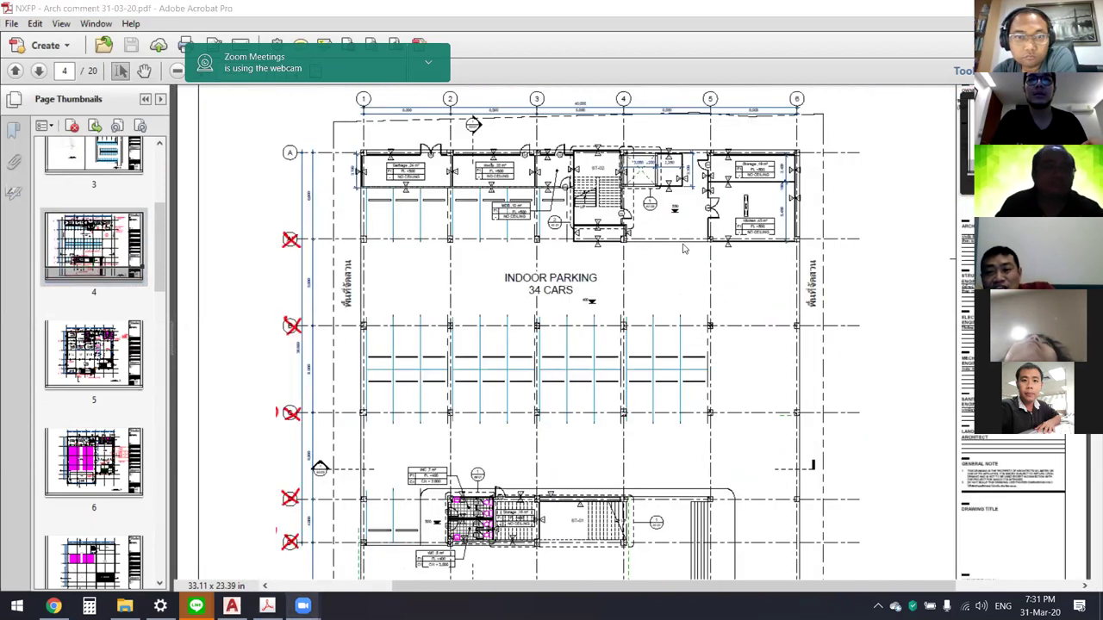
pyautogui.keyDown('ctrl'); pyautogui.scroll(-1, 652, 248); pyautogui.keyUp('ctrl')
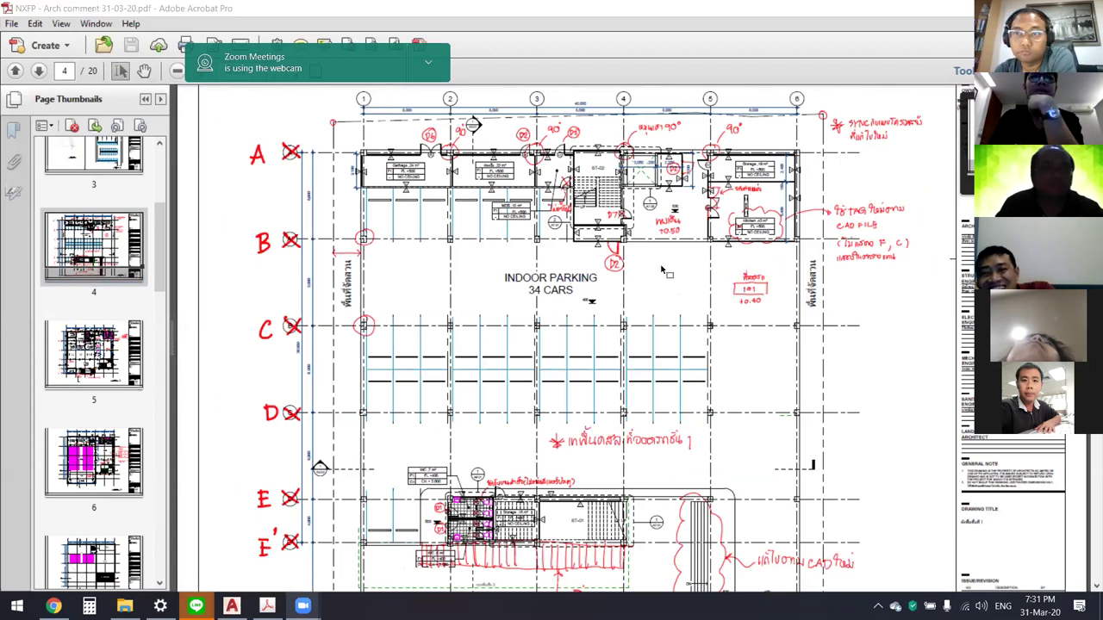
pyautogui.scroll(1, 655, 292)
pyautogui.scroll(-1, 655, 297)
pyautogui.scroll(-1, 655, 306)
pyautogui.scroll(-1, 654, 310)
pyautogui.scroll(-2, 655, 316)
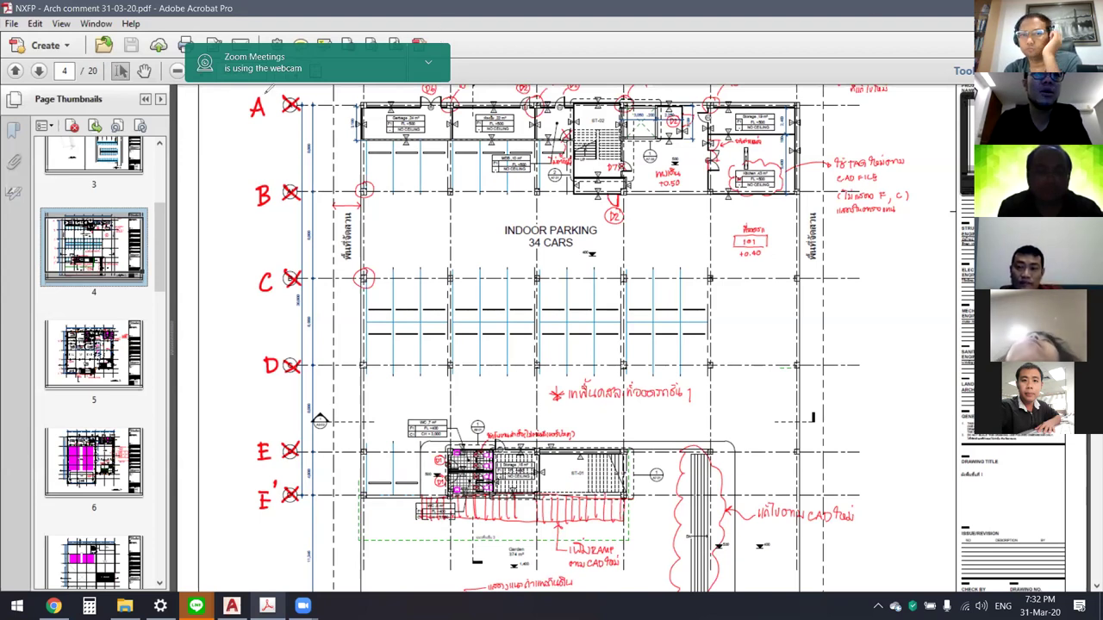
# Step: Draw blue loops around grid labels A, C, D, E and E′ on the plan's left side
pyautogui.moveTo(274, 94); pyautogui.dragTo(264, 122)
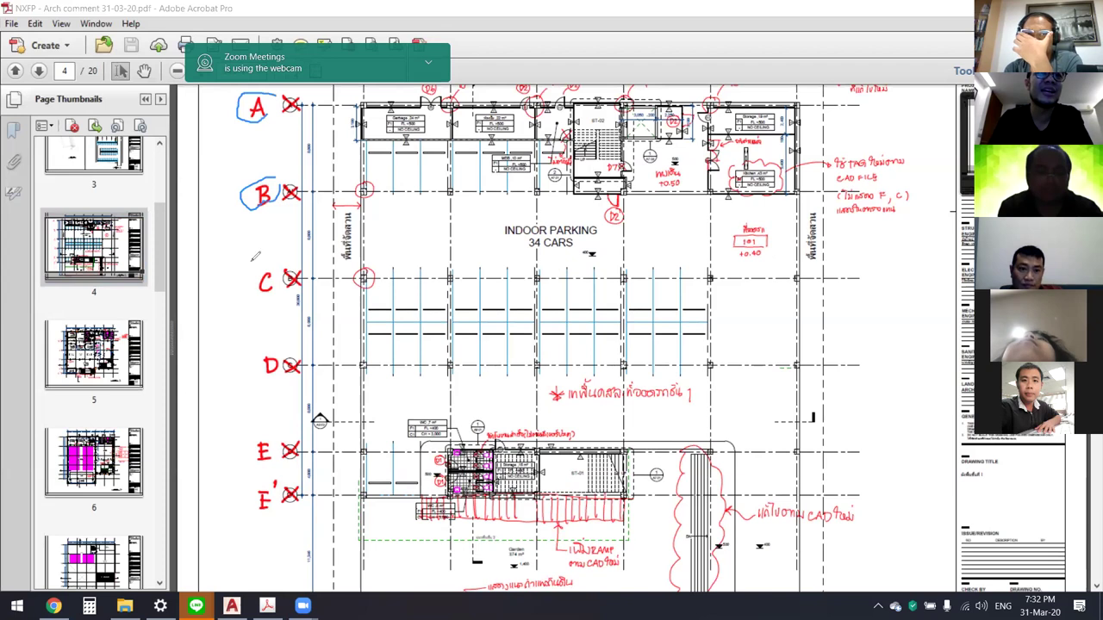
pyautogui.moveTo(277, 264); pyautogui.dragTo(267, 301)
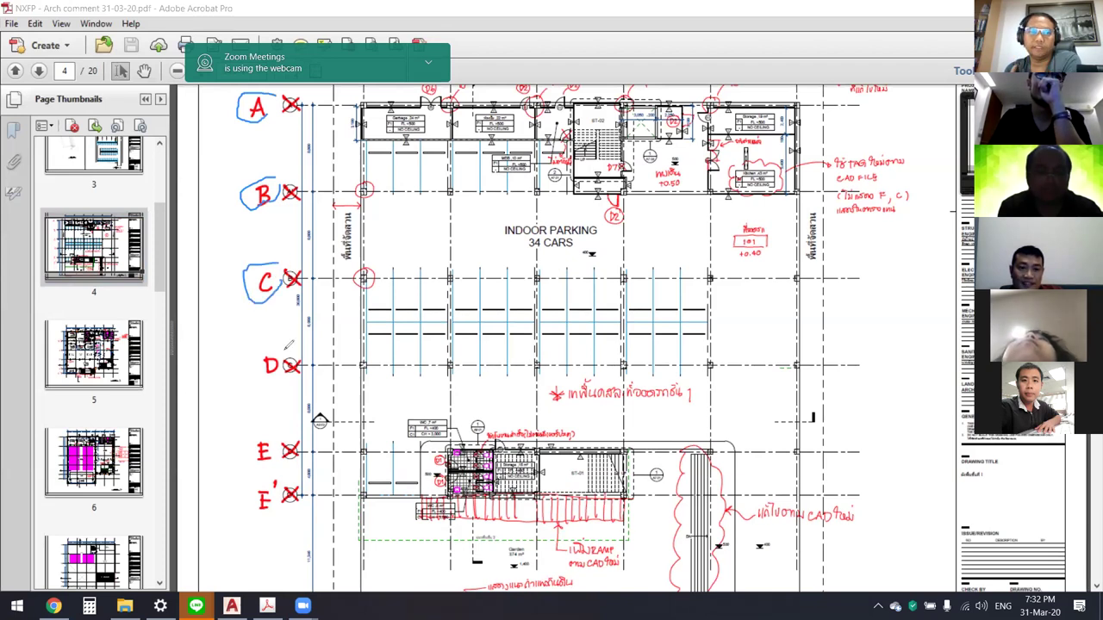
pyautogui.moveTo(278, 350); pyautogui.dragTo(274, 473)
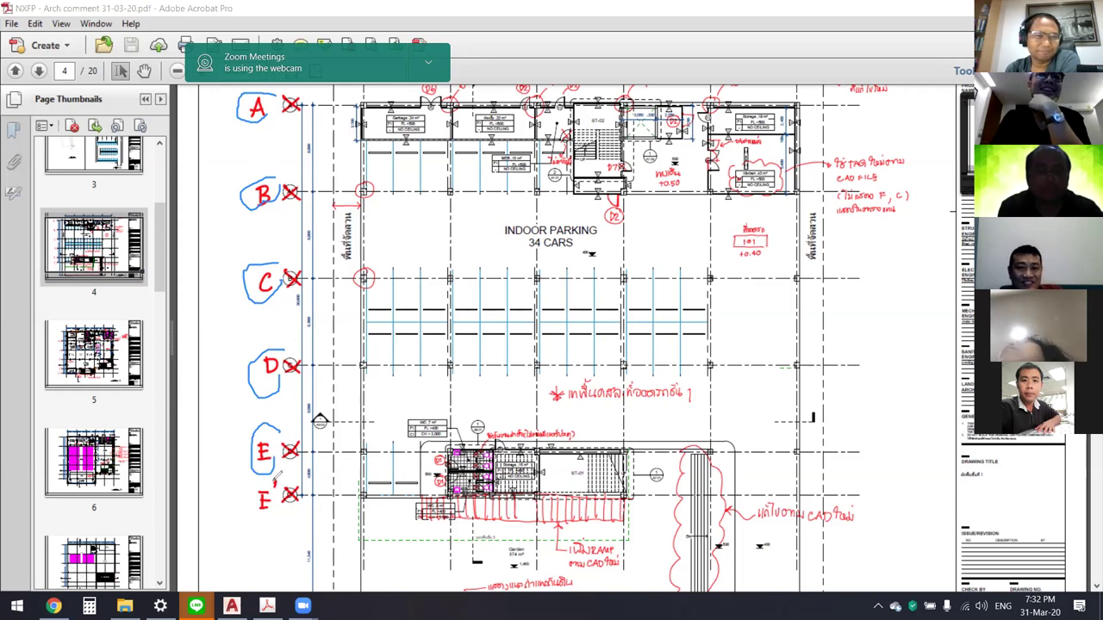
pyautogui.moveTo(247, 506); pyautogui.dragTo(289, 480)
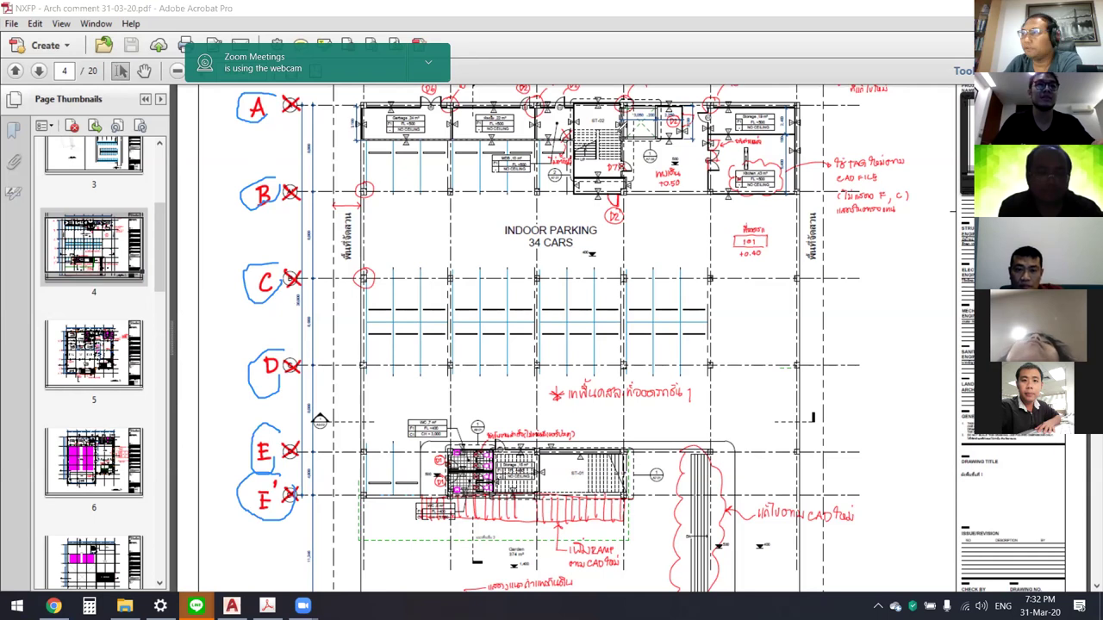
pyautogui.scroll(-1, 220, 410)
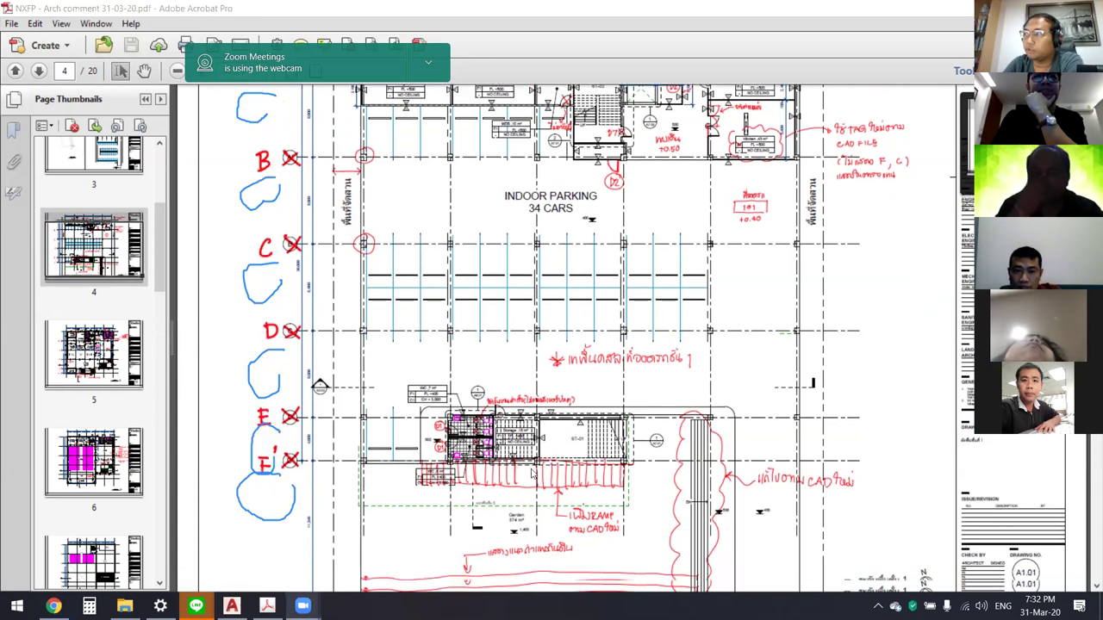
# Step: Zoom into the lower plan showing stair ST-01, the red ramp markup and the Garden
pyautogui.scroll(-1, 535, 284)
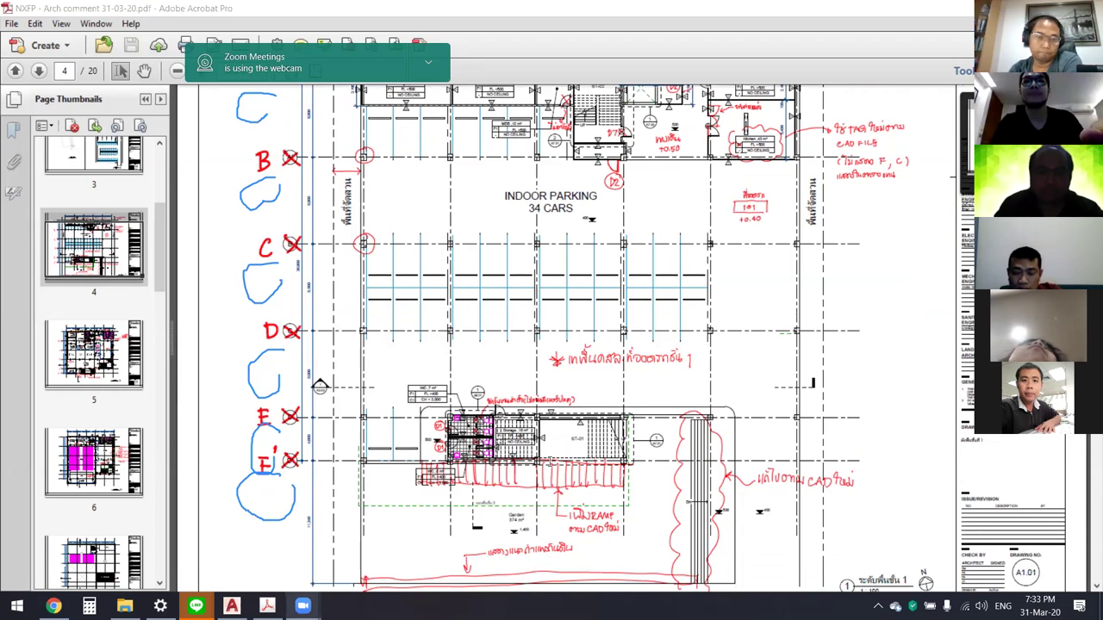
pyautogui.scroll(-3, 698, 493)
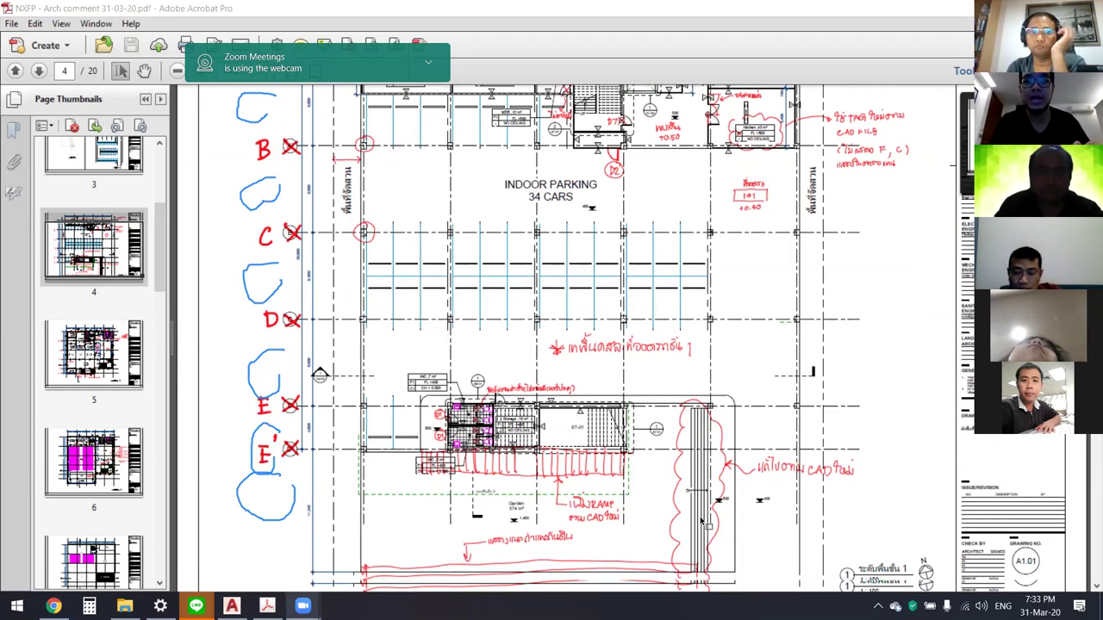
pyautogui.keyDown('ctrl'); pyautogui.scroll(1, 694, 504); pyautogui.keyUp('ctrl')
pyautogui.keyDown('ctrl'); pyautogui.scroll(1, 699, 446); pyautogui.keyUp('ctrl')
pyautogui.scroll(-2, 698, 446)
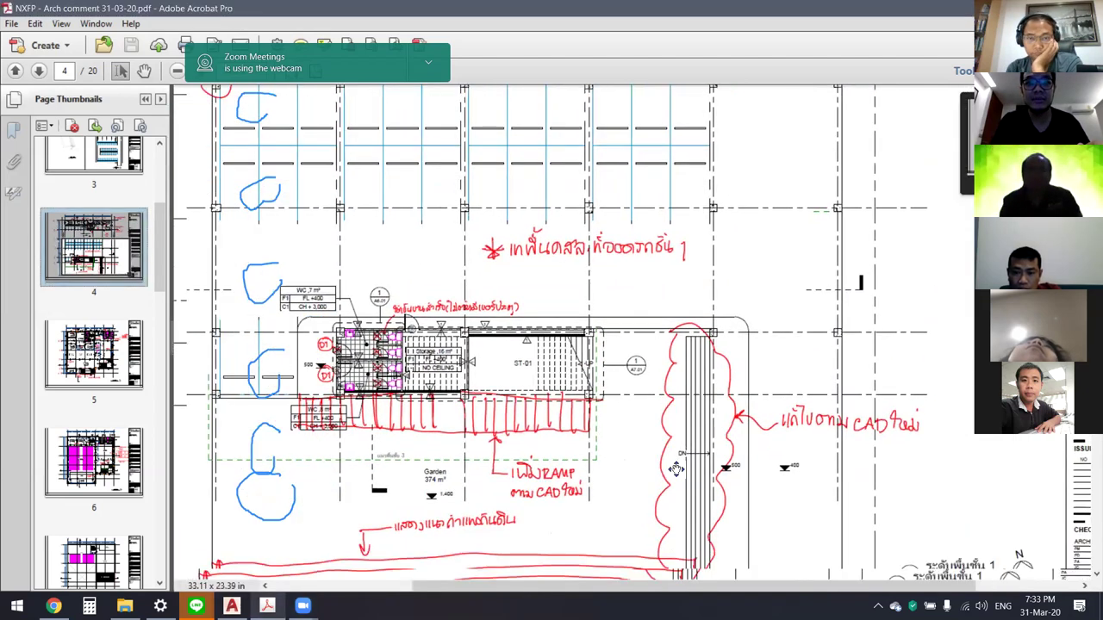
pyautogui.keyDown('shift'); pyautogui.hscroll(-2, 699, 465); pyautogui.keyUp('shift')
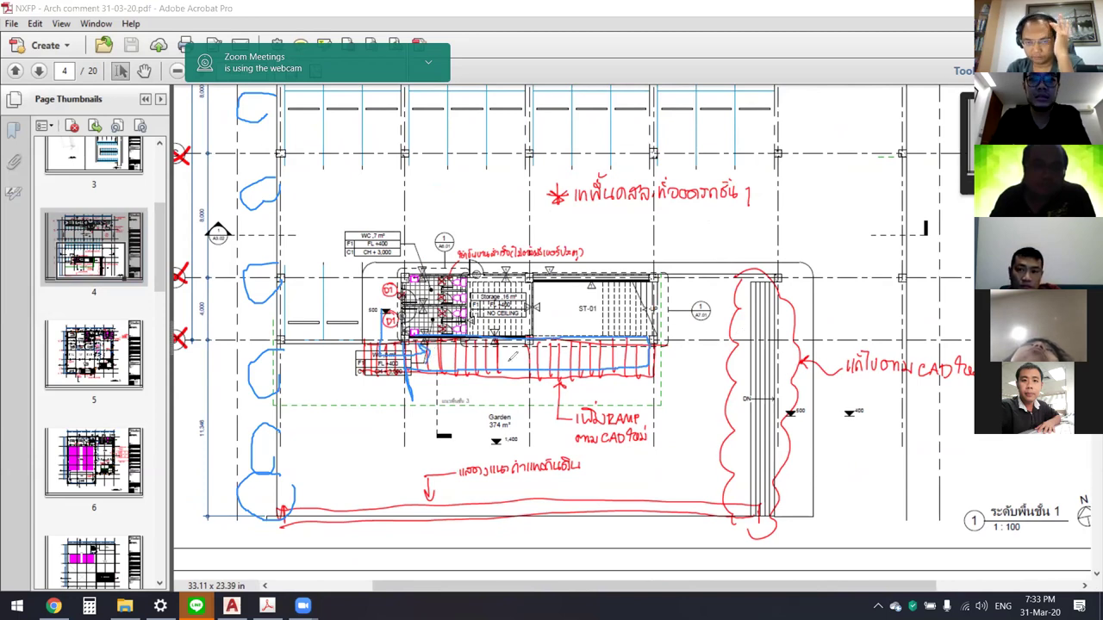
# Step: Draw blue pen strokes along the ramp edge and around the Garden, then switch to AutoCAD
pyautogui.moveTo(806, 377); pyautogui.dragTo(757, 377)
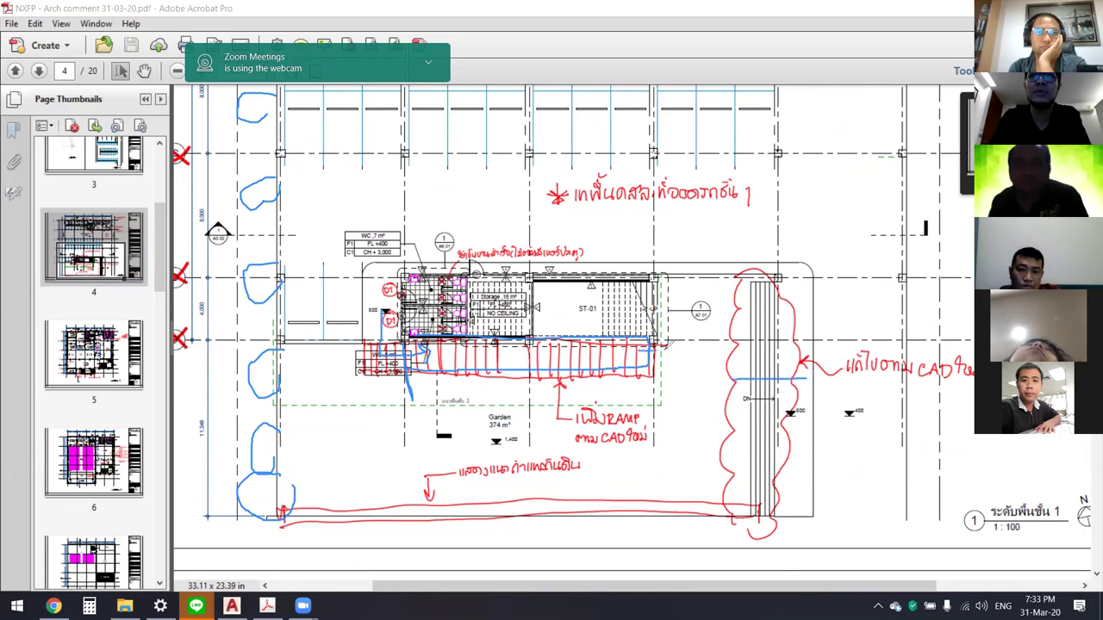
pyautogui.moveTo(665, 365)
pyautogui.mouseDown()
pyautogui.moveTo(680, 371)
pyautogui.moveTo(694, 461)
pyautogui.mouseUp()
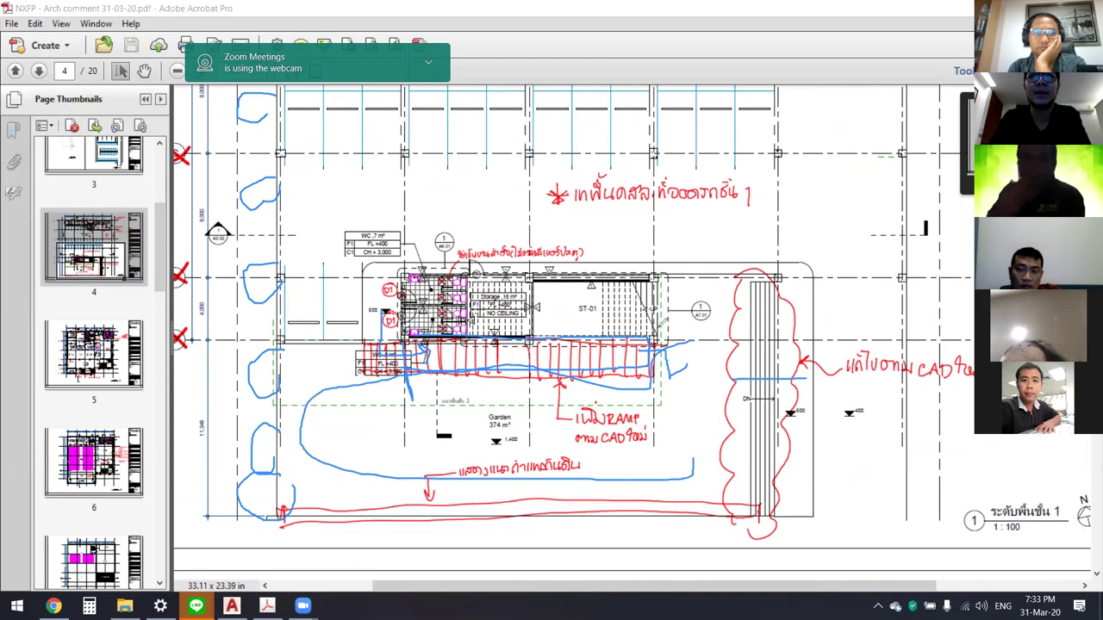
pyautogui.moveTo(655, 325); pyautogui.dragTo(485, 317)
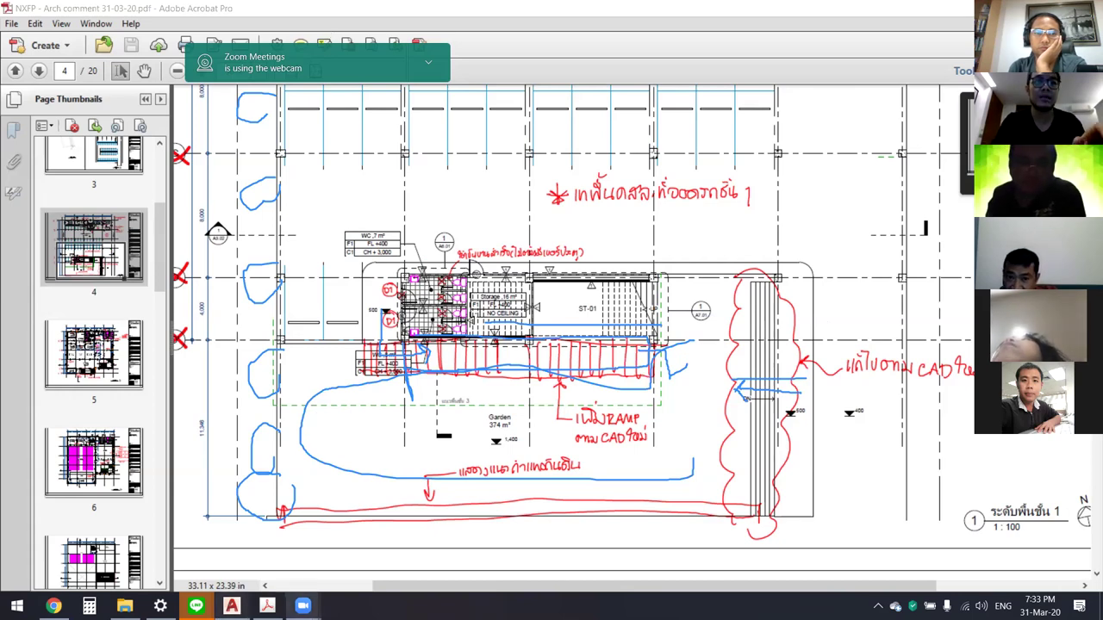
pyautogui.click(231, 605)
pyautogui.scroll(-5, 498, 396)
# Step: Zoom AutoCAD into the 1st floor stair and ramp area, then bring up the BIM Faith Project chat
pyautogui.press('Escape')
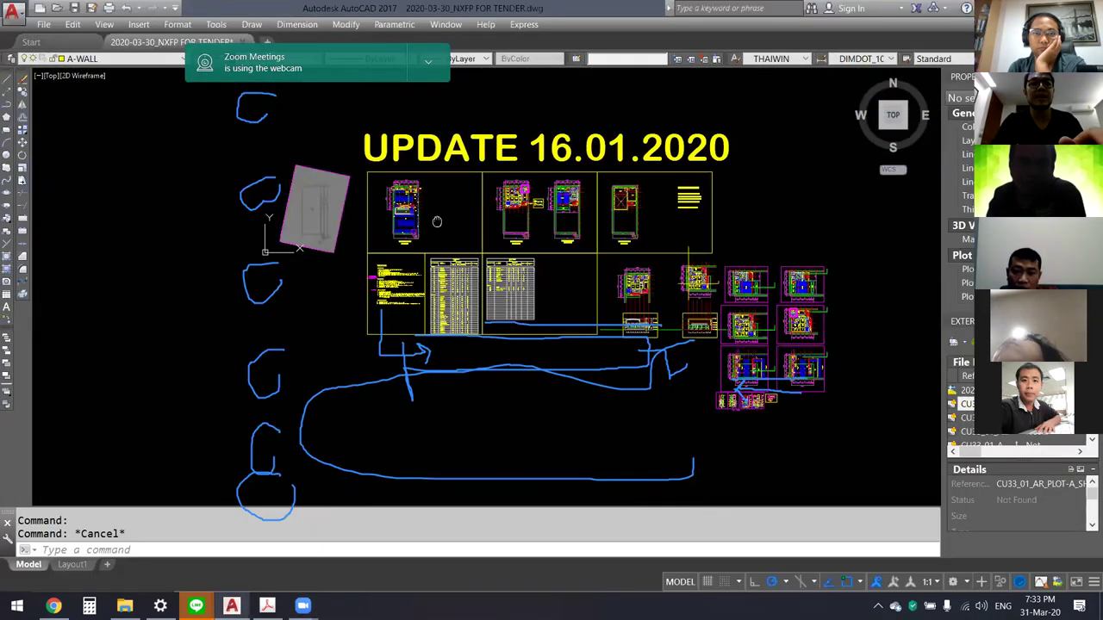
pyautogui.press('Escape')
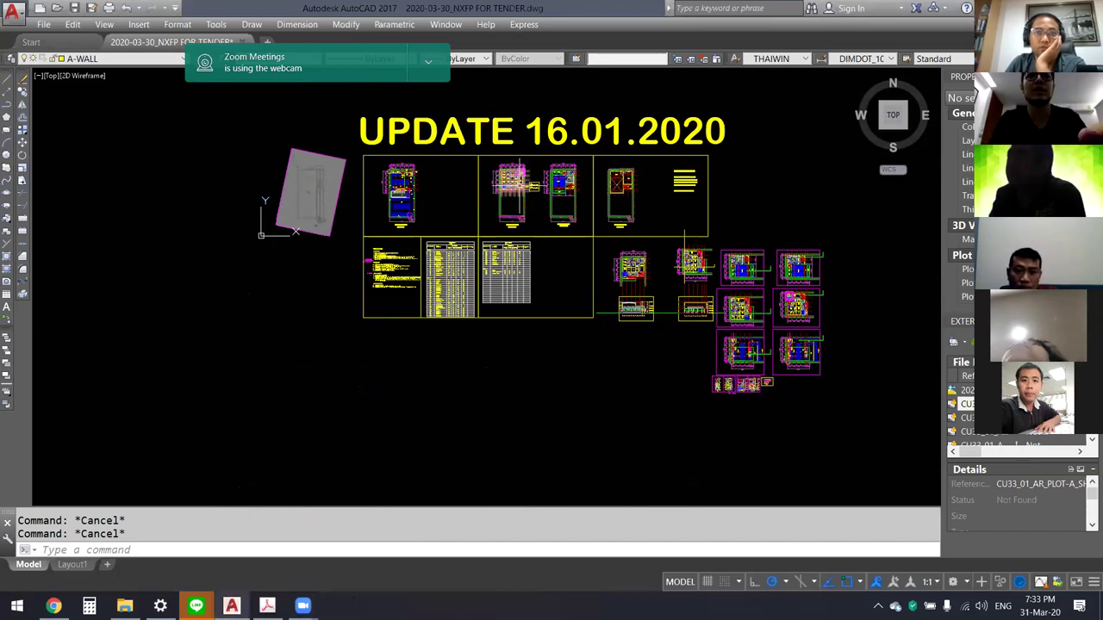
pyautogui.scroll(3, 568, 196)
pyautogui.scroll(3, 569, 197)
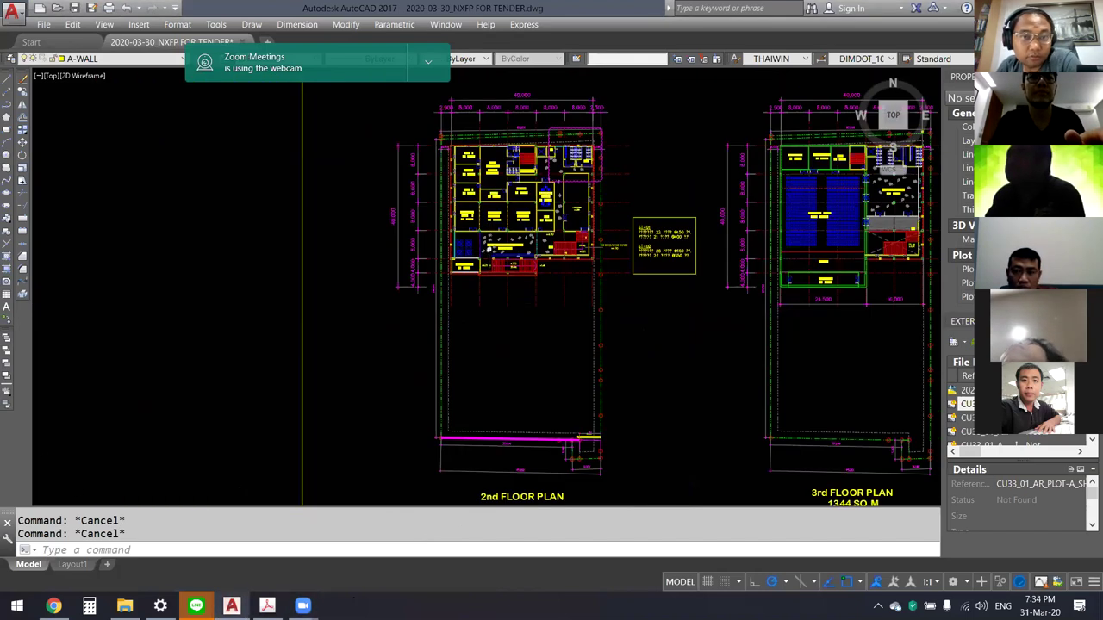
pyautogui.scroll(-3, 683, 267)
pyautogui.scroll(1, 594, 247)
pyautogui.scroll(3, 594, 247)
pyautogui.scroll(2, 594, 247)
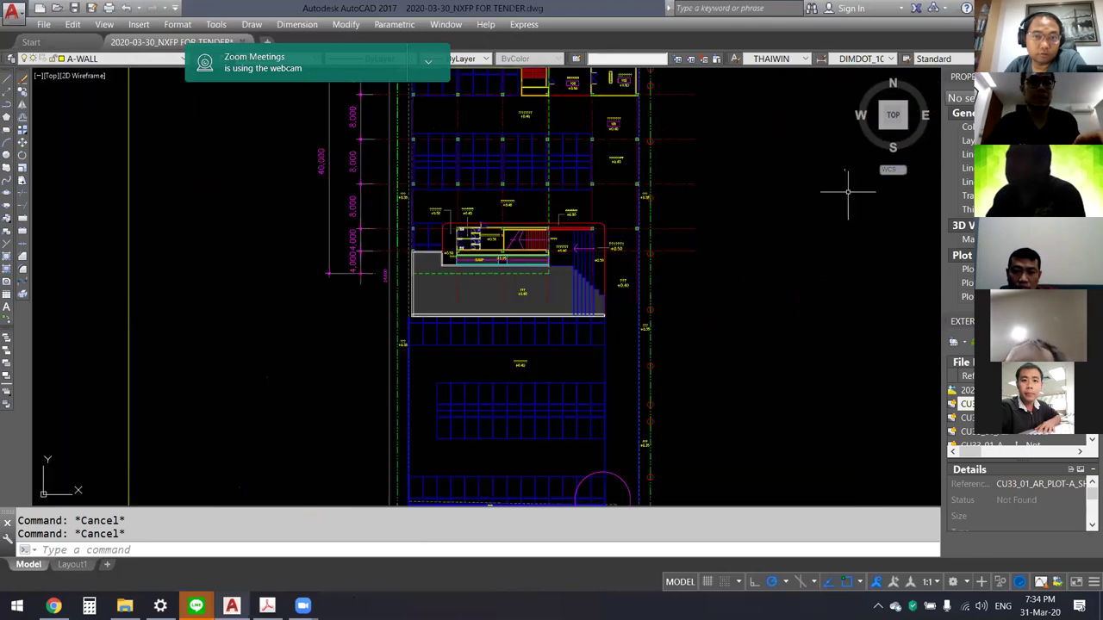
pyautogui.click(232, 545)
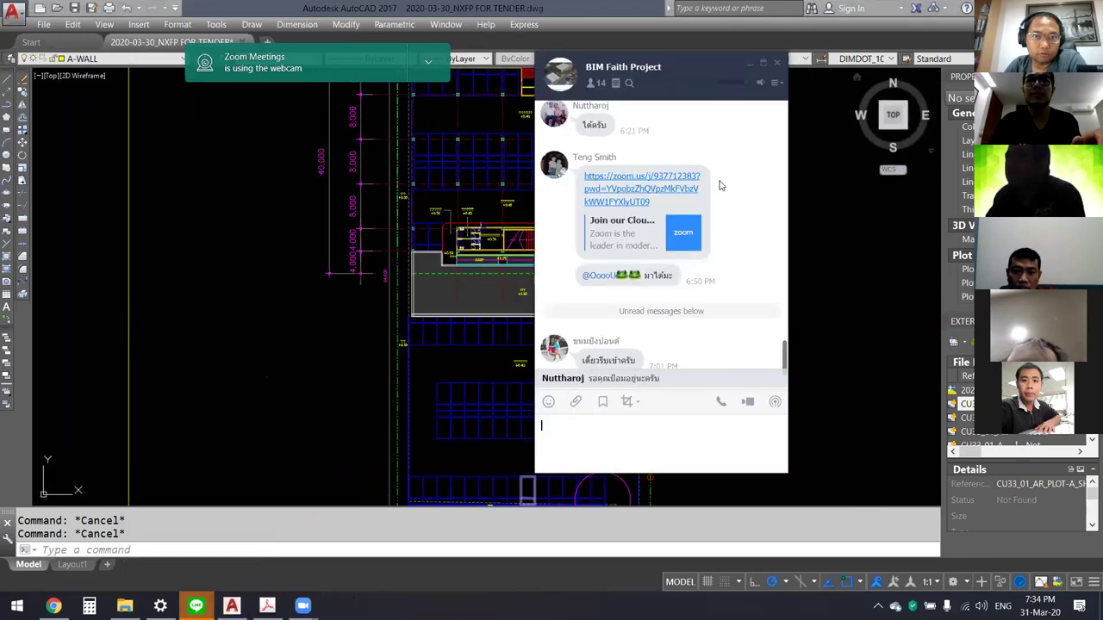
# Step: Search the LINE chat list for "faith" and open the Faith project ทีมงานหลัก chat
pyautogui.moveTo(197, 606)
pyautogui.click(164, 544)
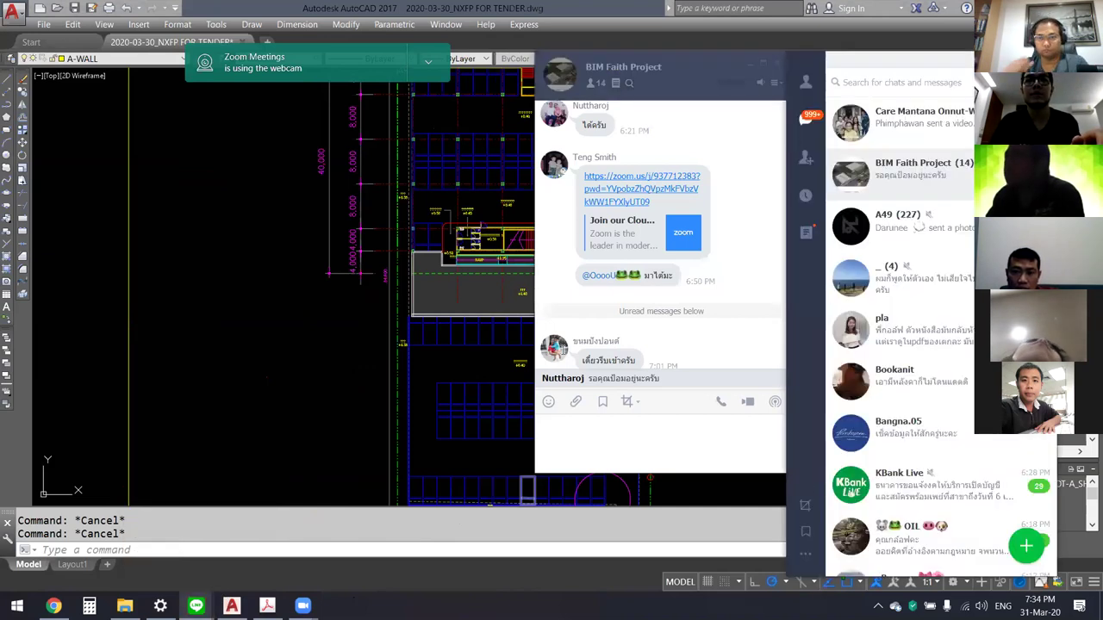
pyautogui.moveTo(893, 81); pyautogui.dragTo(623, 204)
pyautogui.write('faith')
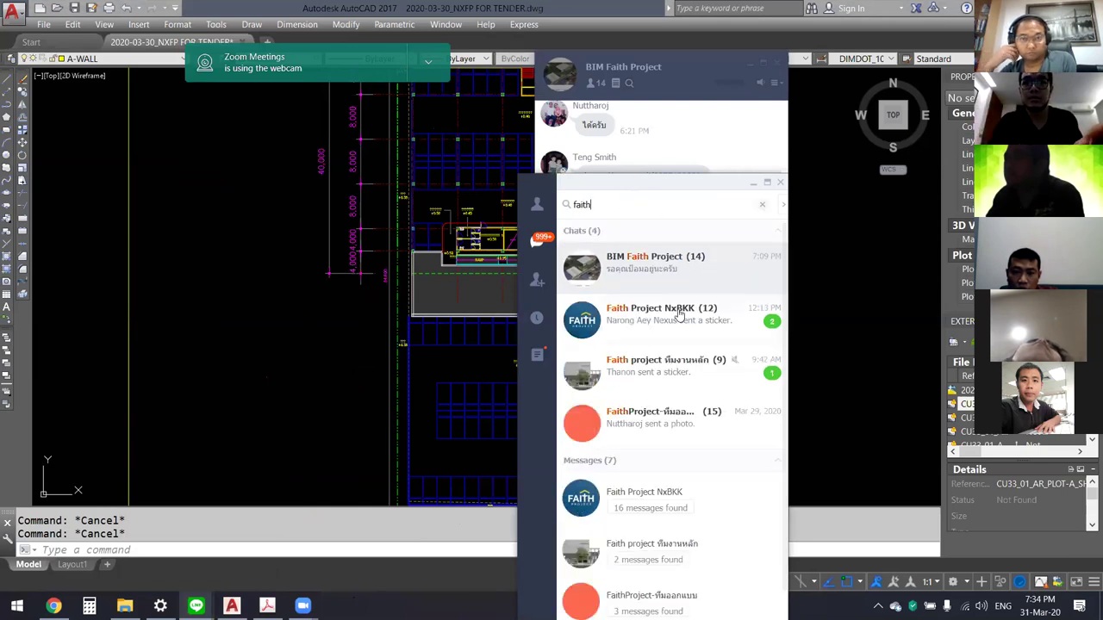
pyautogui.click(674, 375)
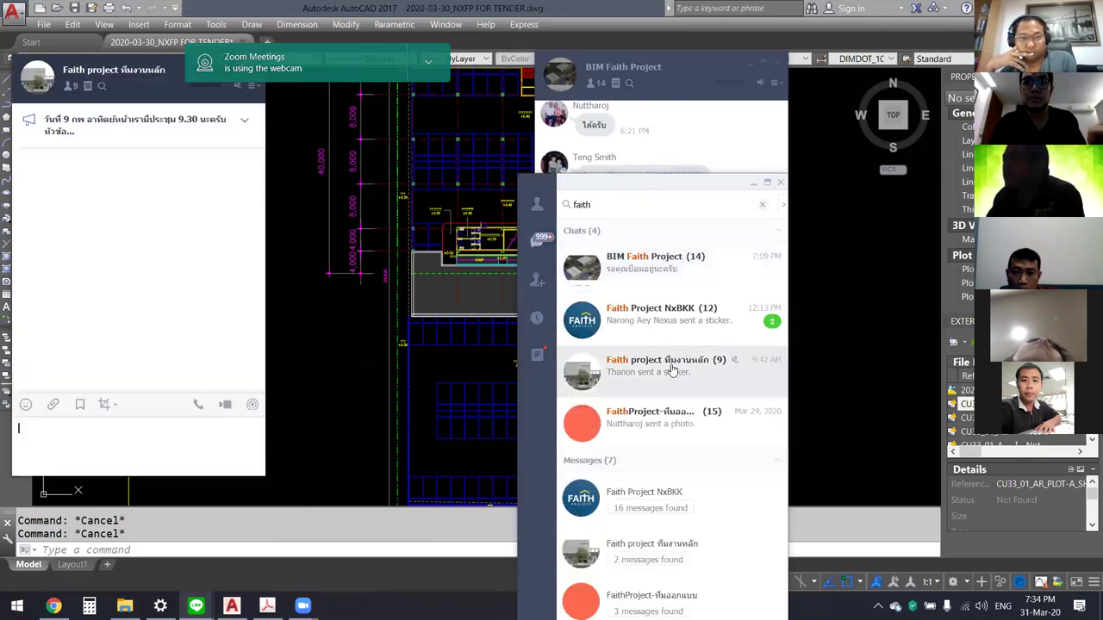
# Step: Scroll down to the Mar 29 photos and open the courtyard rendering at full size
pyautogui.scroll(-3, 198, 291)
pyautogui.scroll(-3, 198, 290)
pyautogui.scroll(-3, 198, 290)
pyautogui.scroll(-3, 199, 291)
pyautogui.scroll(-3, 198, 289)
pyautogui.scroll(-3, 198, 289)
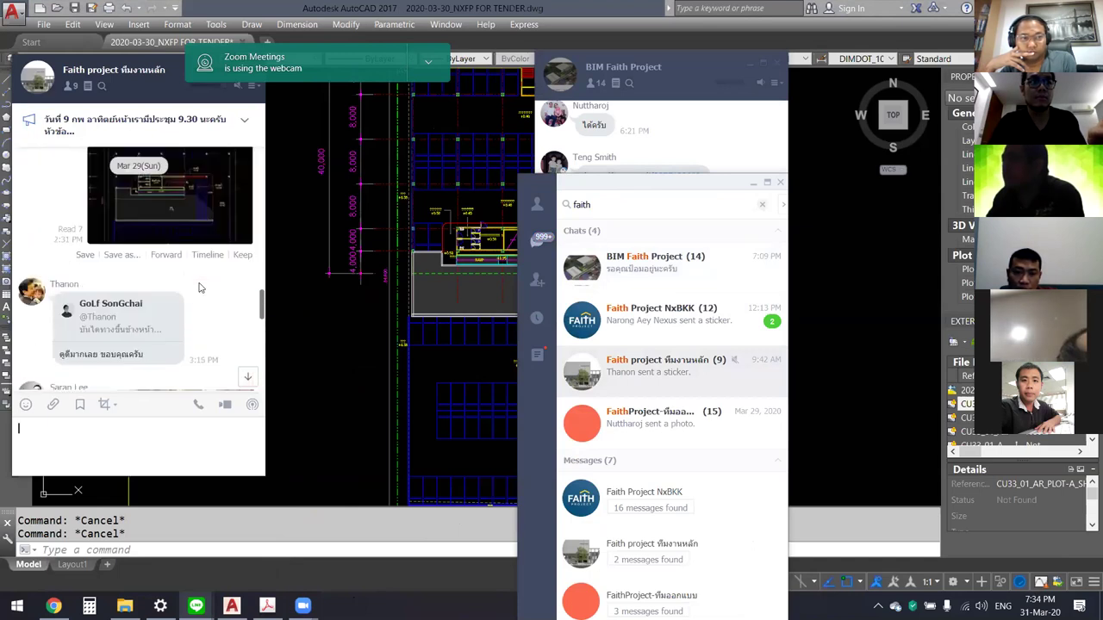
pyautogui.scroll(-3, 198, 288)
pyautogui.scroll(-2, 198, 287)
pyautogui.scroll(1, 199, 287)
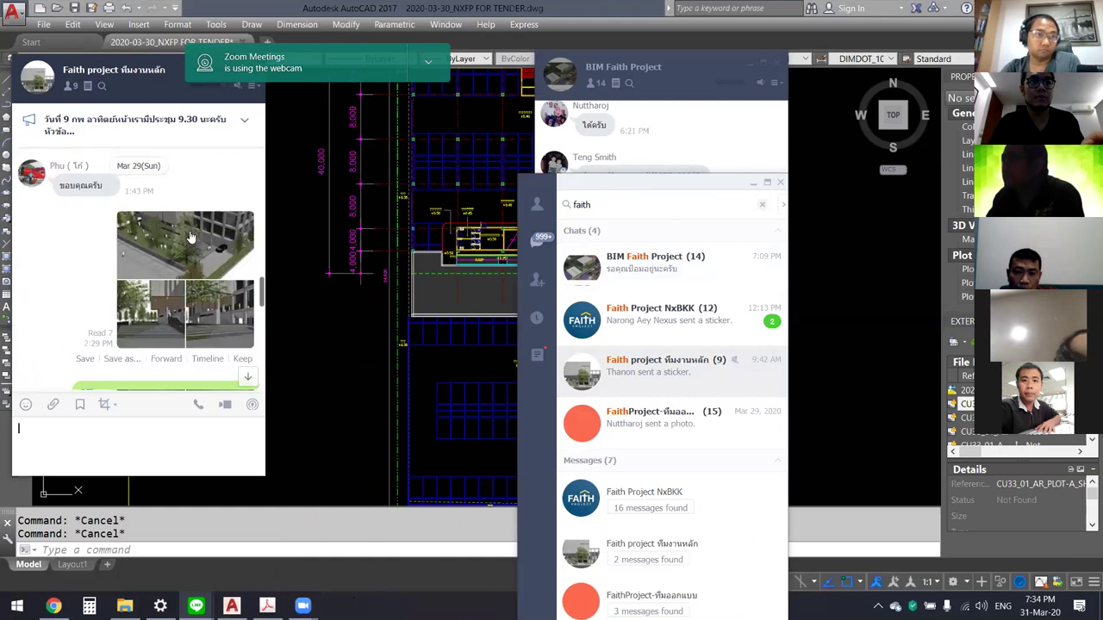
pyautogui.click(197, 248)
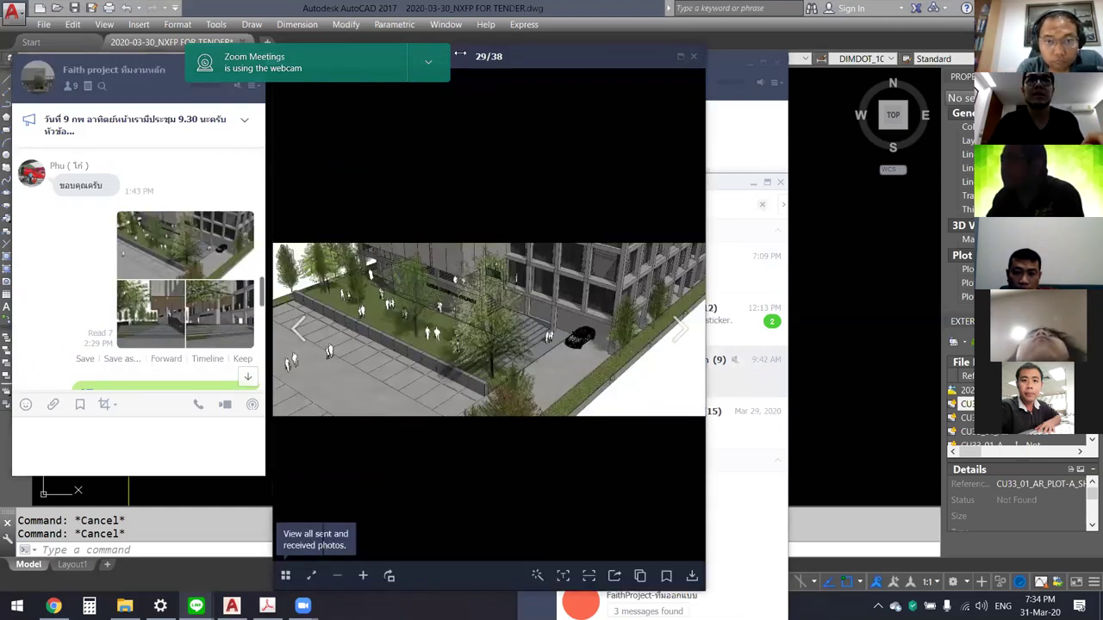
pyautogui.moveTo(460, 331)
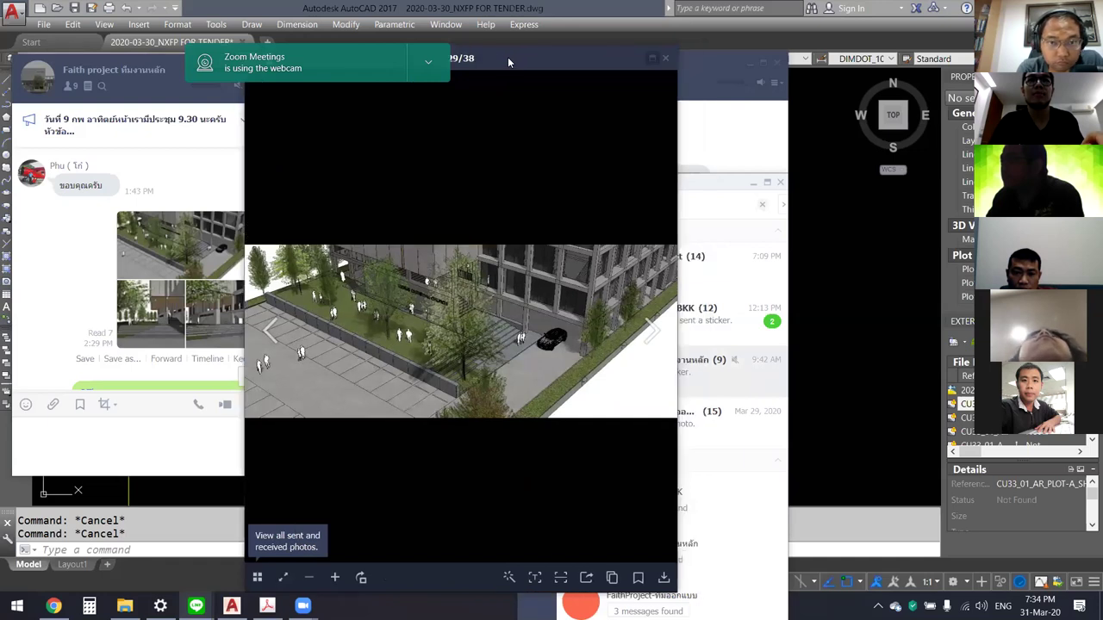
# Step: Maximize the rendering, add blue level notes up the entrance stairs, and snap it beside AutoCAD
pyautogui.doubleClick(508, 57)
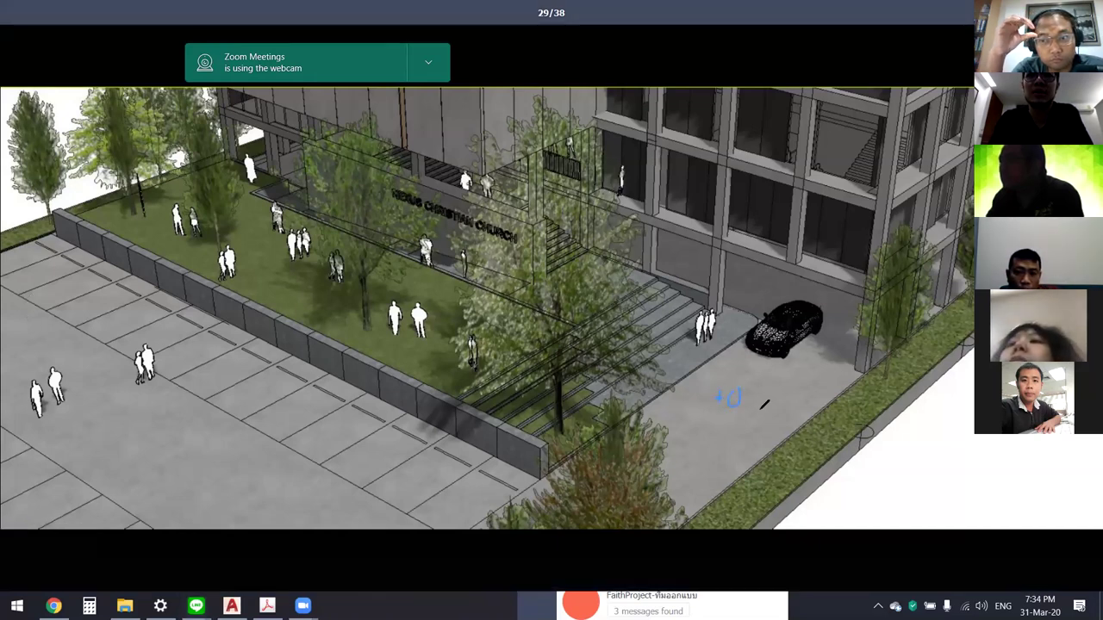
pyautogui.moveTo(781, 387); pyautogui.dragTo(779, 389)
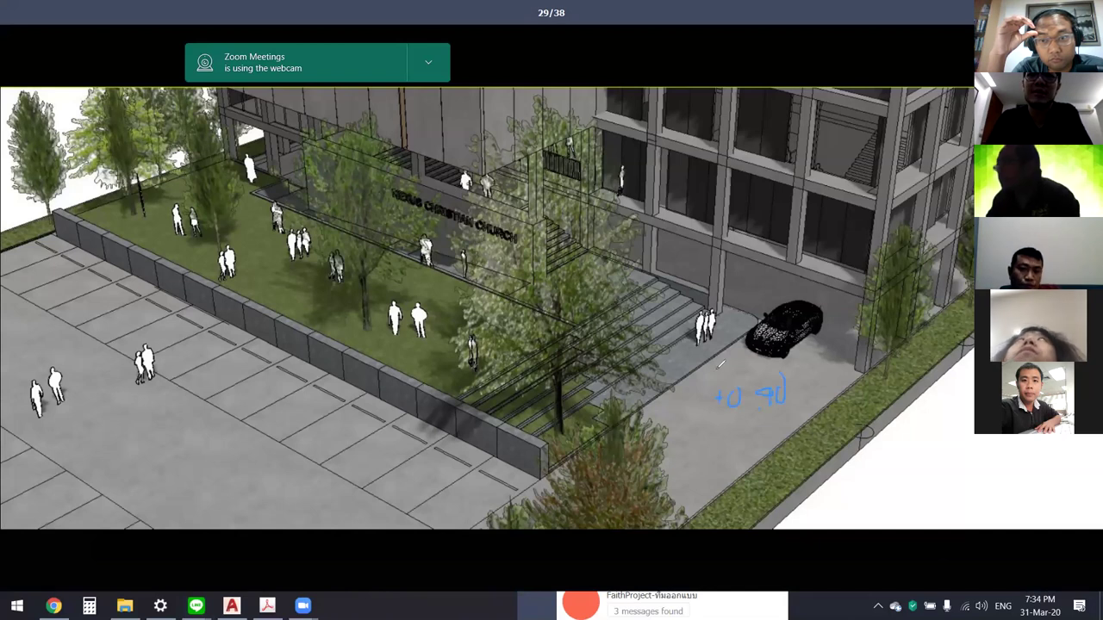
pyautogui.moveTo(687, 350)
pyautogui.mouseDown()
pyautogui.moveTo(713, 368)
pyautogui.moveTo(691, 357)
pyautogui.mouseUp()
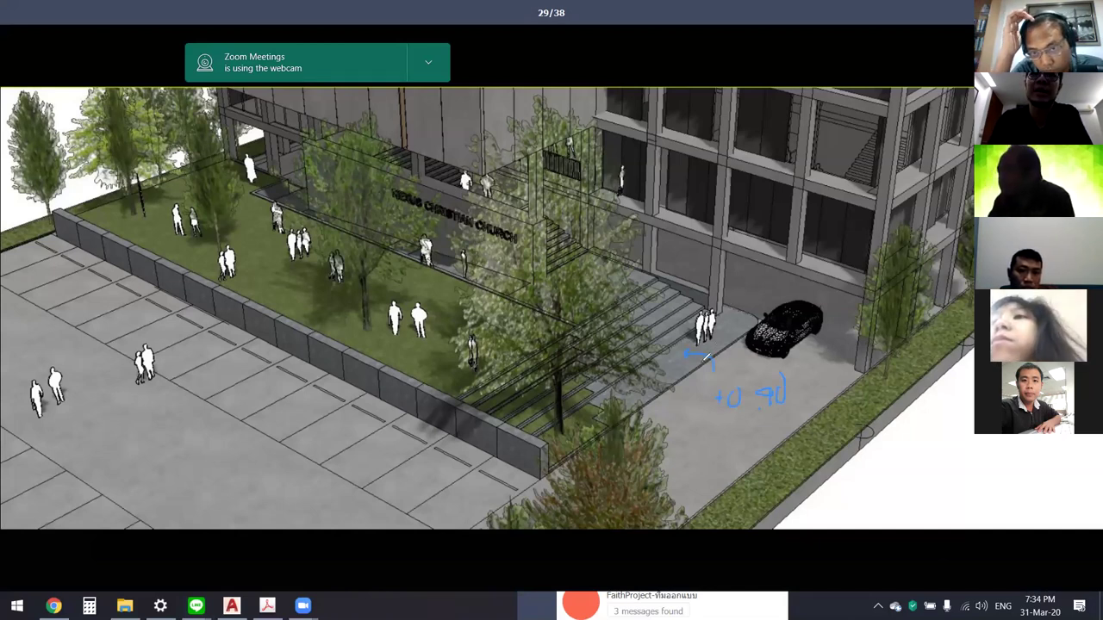
pyautogui.moveTo(682, 353); pyautogui.dragTo(634, 305)
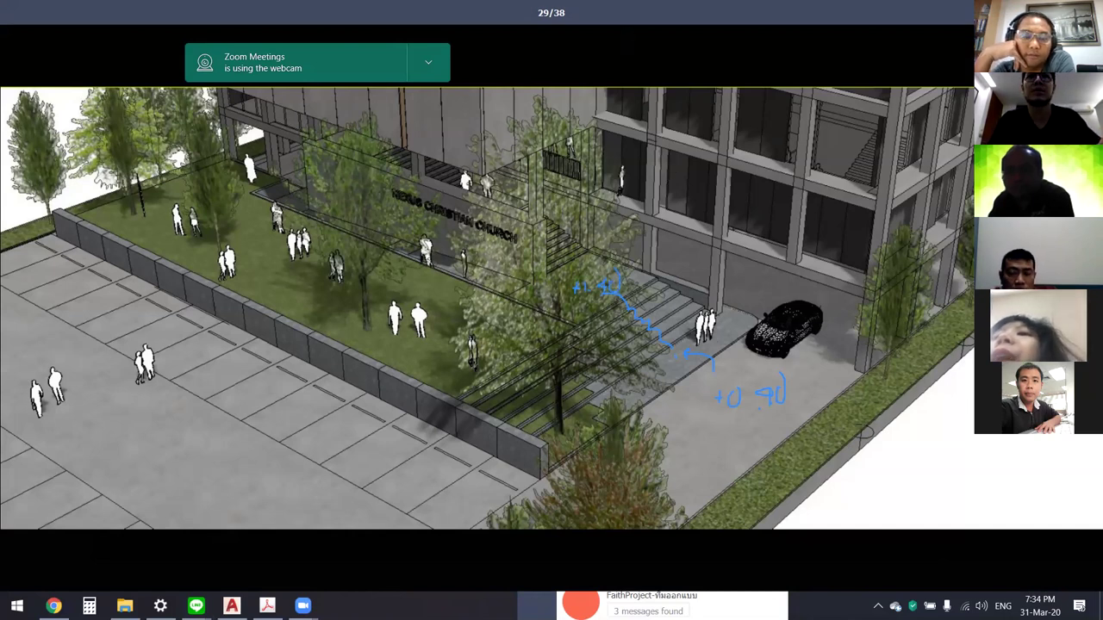
pyautogui.press('super+Right')
pyautogui.press('Return')
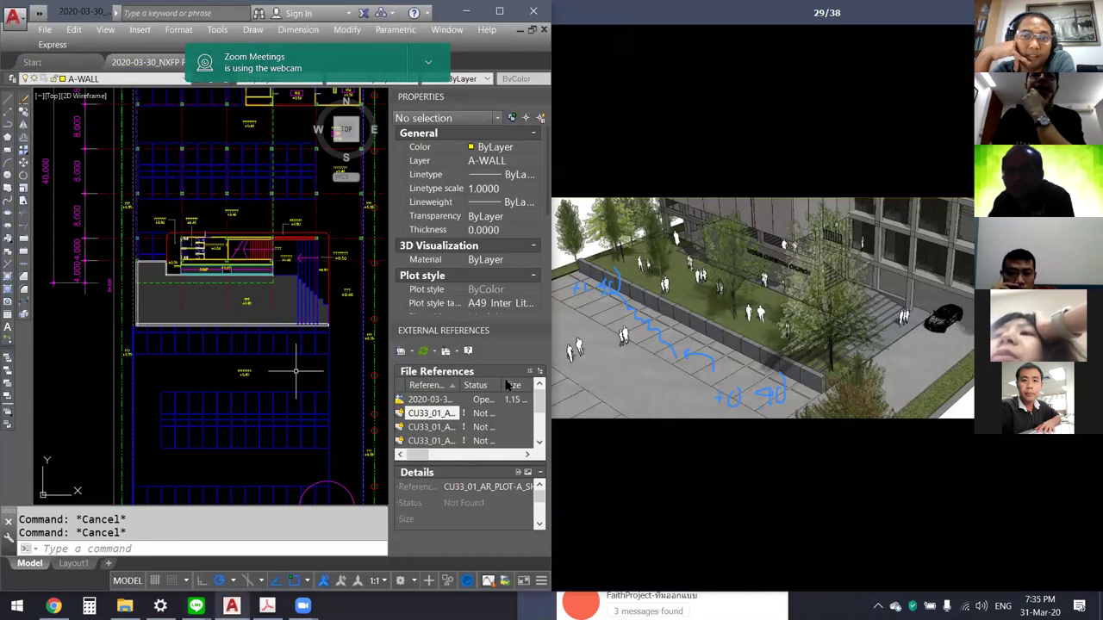
pyautogui.moveTo(788, 360)
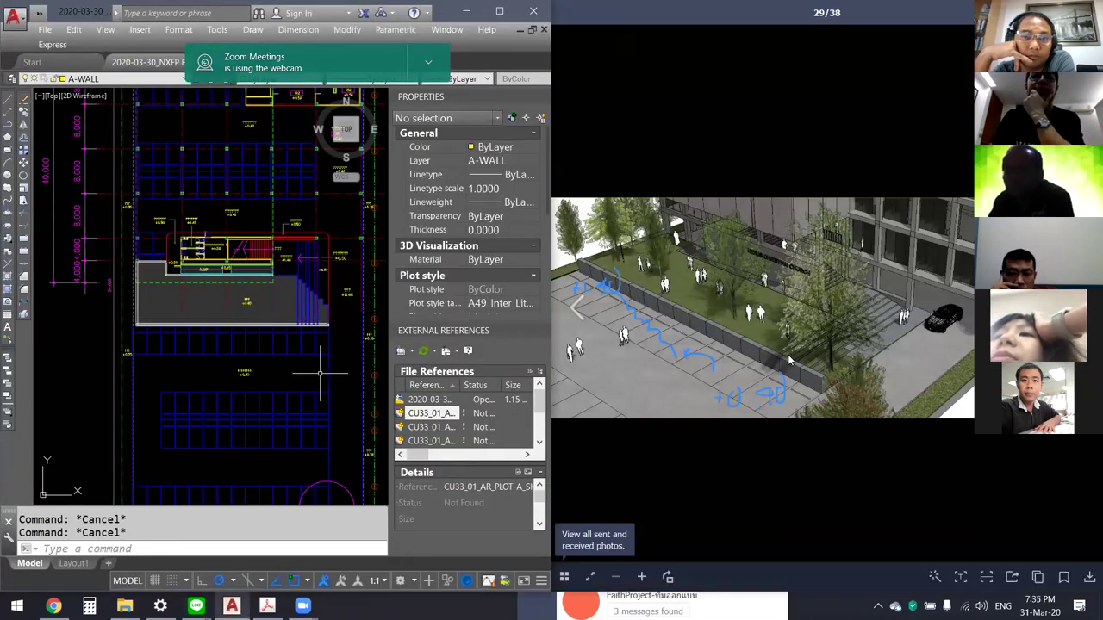
# Step: Zoom to the stair and ramp area and close the Properties and External References palettes
pyautogui.scroll(2, 310, 298)
pyautogui.scroll(3, 309, 297)
pyautogui.scroll(1, 309, 297)
pyautogui.moveTo(310, 298); pyautogui.dragTo(276, 320, button='middle')
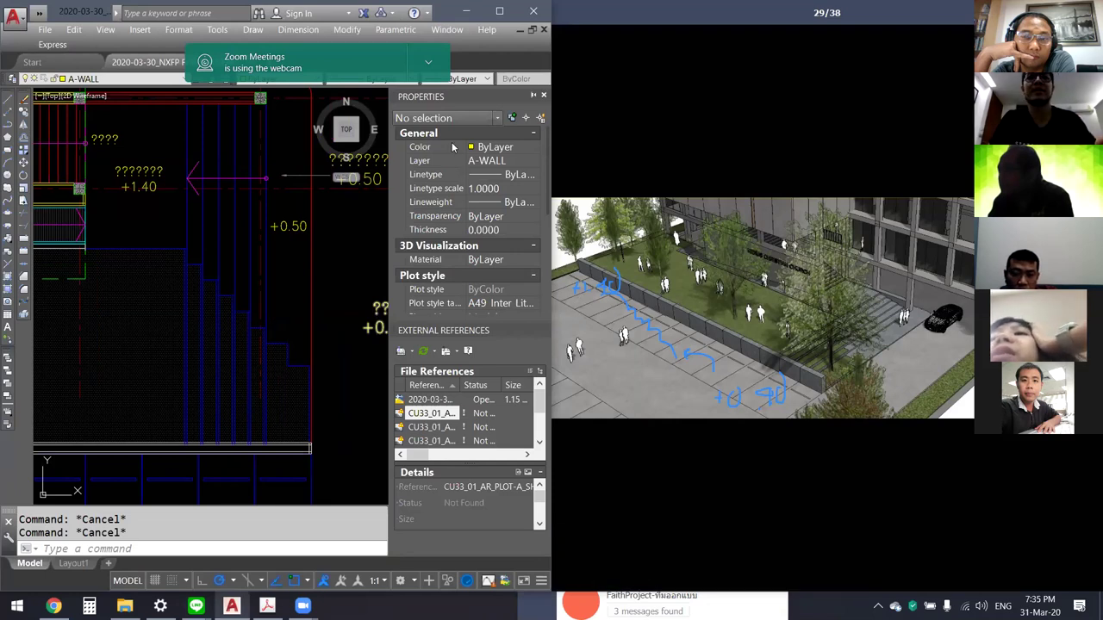
pyautogui.hotkey('ctrl', '1')
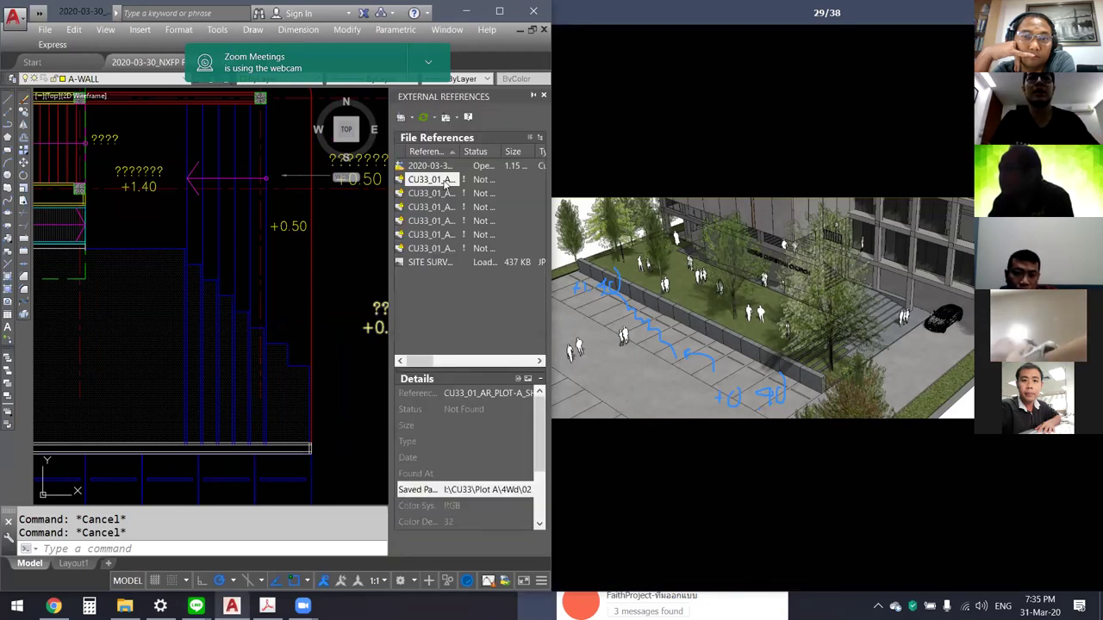
pyautogui.click(543, 95)
pyautogui.moveTo(407, 241); pyautogui.dragTo(401, 316, button='middle')
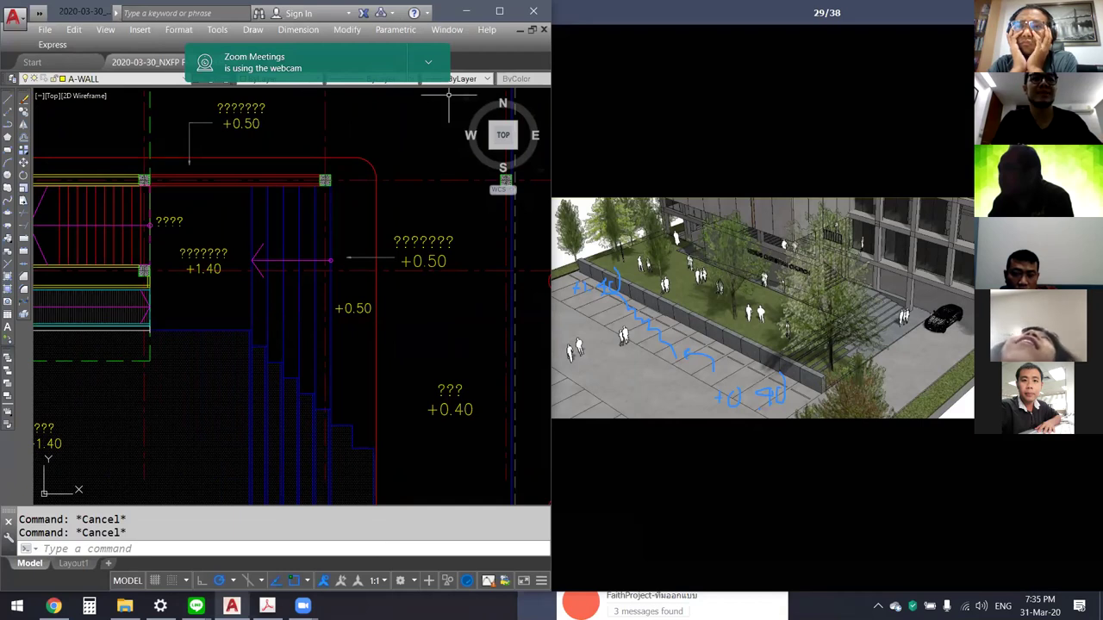
pyautogui.scroll(-3, 417, 155)
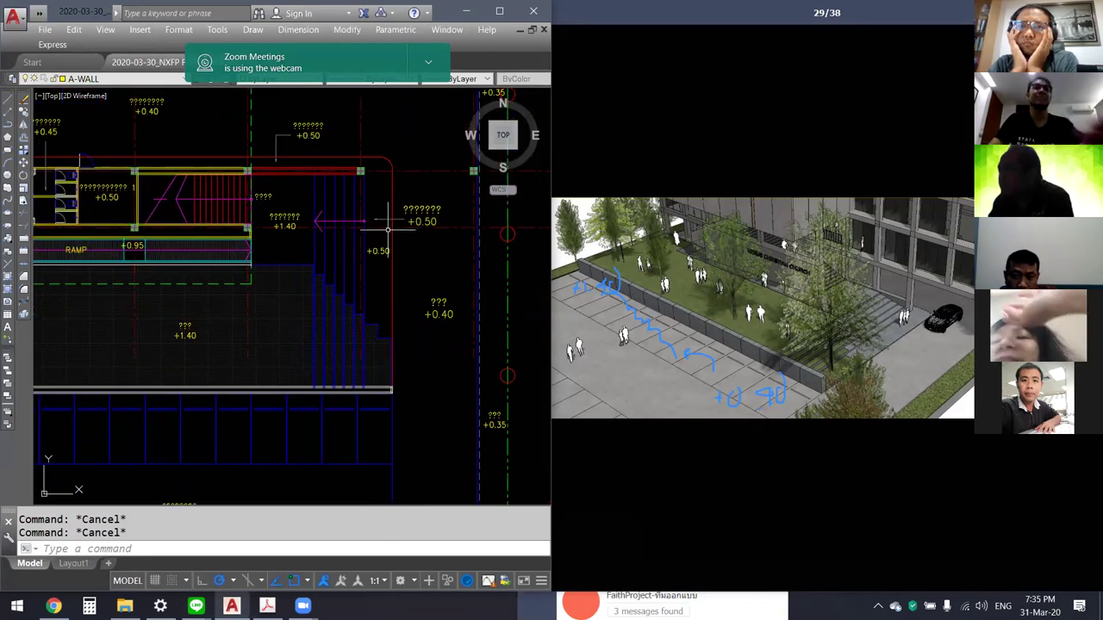
pyautogui.moveTo(879, 368)
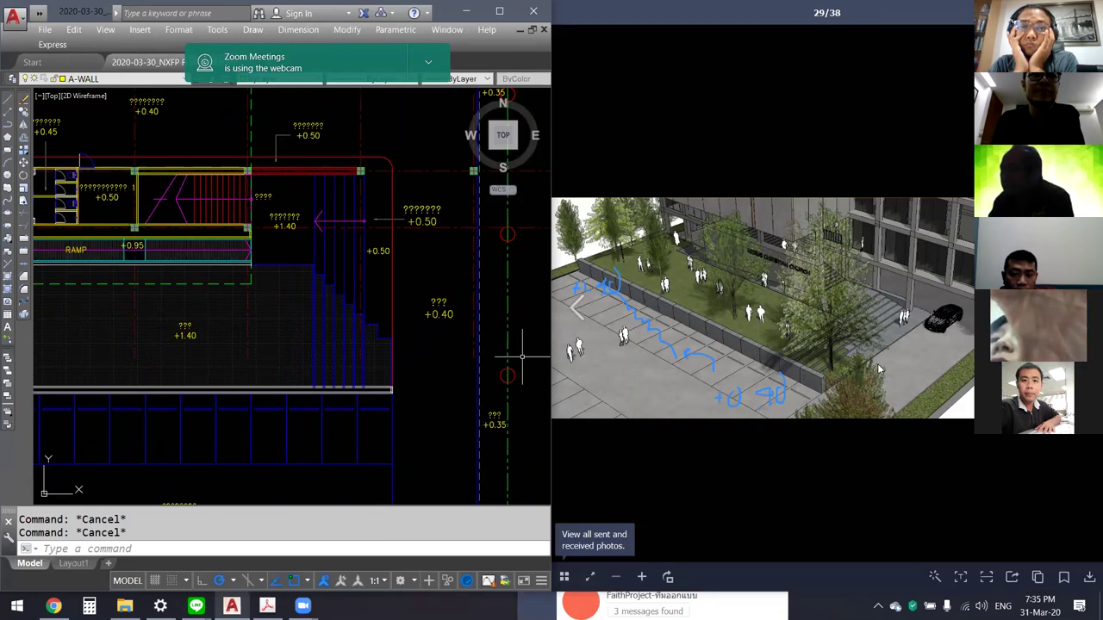
pyautogui.moveTo(291, 316); pyautogui.dragTo(377, 324, button='middle')
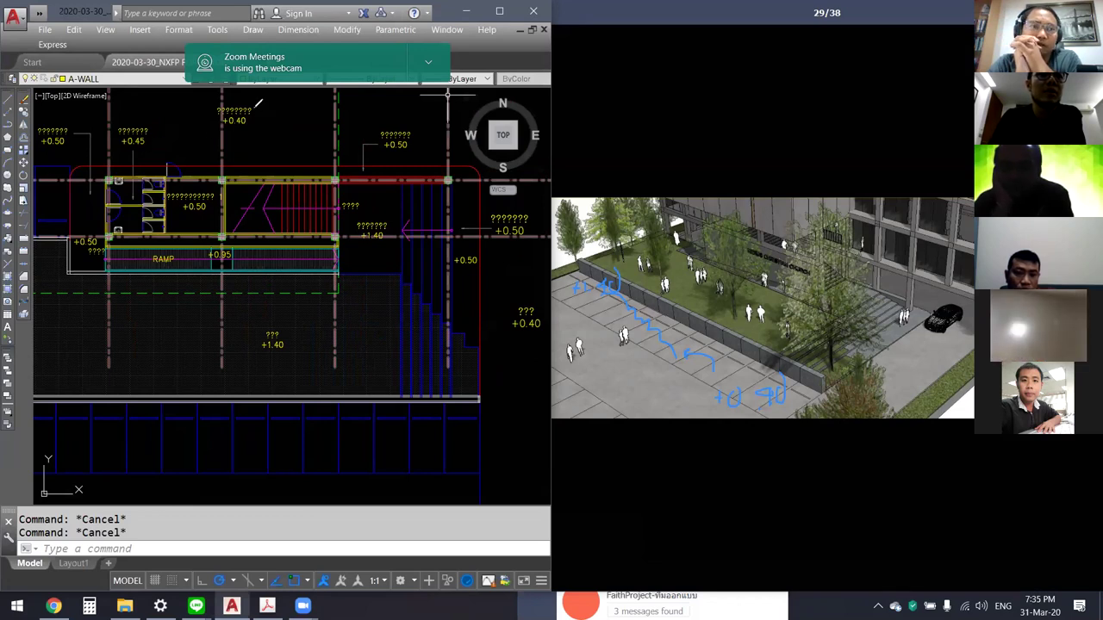
# Step: Circle the +0.40, +0.50 and +1.40 level labels and underline the RAMP in blue
pyautogui.moveTo(257, 103); pyautogui.dragTo(251, 126)
pyautogui.moveTo(91, 228); pyautogui.dragTo(95, 246)
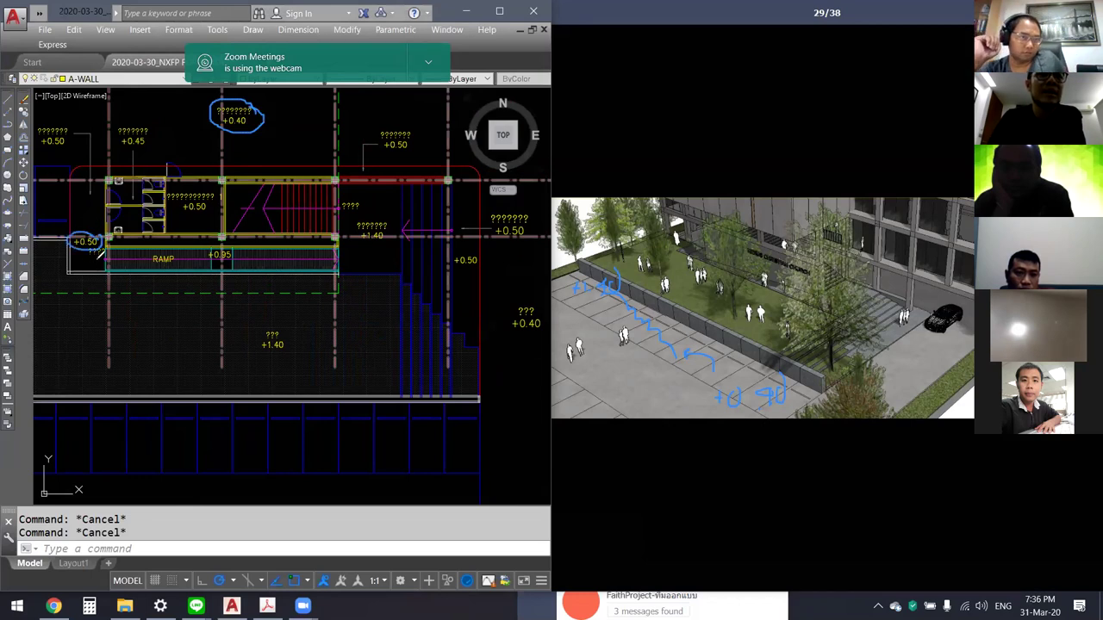
pyautogui.moveTo(100, 252)
pyautogui.mouseDown()
pyautogui.moveTo(366, 254)
pyautogui.moveTo(386, 231)
pyautogui.mouseUp()
pyautogui.moveTo(700, 257); pyautogui.dragTo(815, 295)
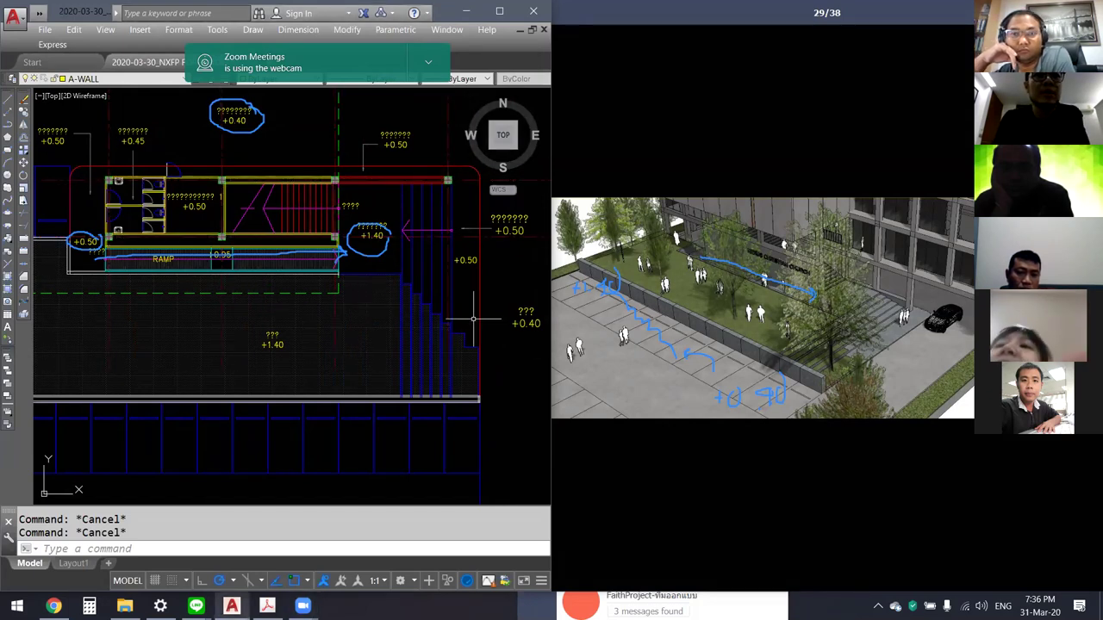
# Step: Trace the stair outline and bottom edge, and loop around the ramp and stair area in blue
pyautogui.moveTo(466, 318); pyautogui.dragTo(457, 308, button='middle')
pyautogui.scroll(-2, 457, 308)
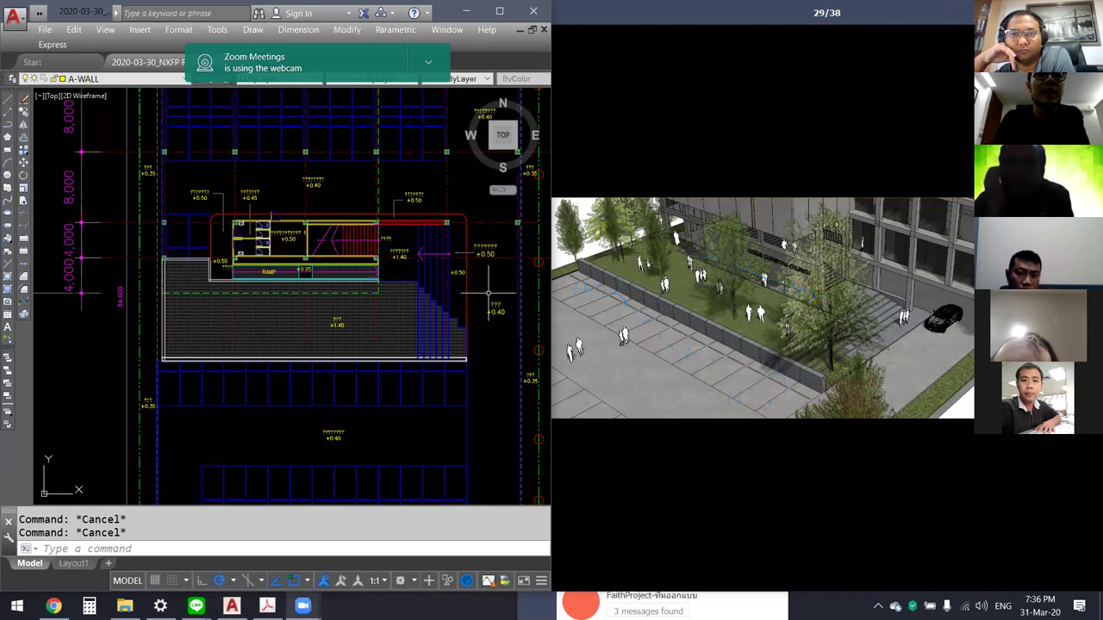
pyautogui.scroll(1, 473, 293)
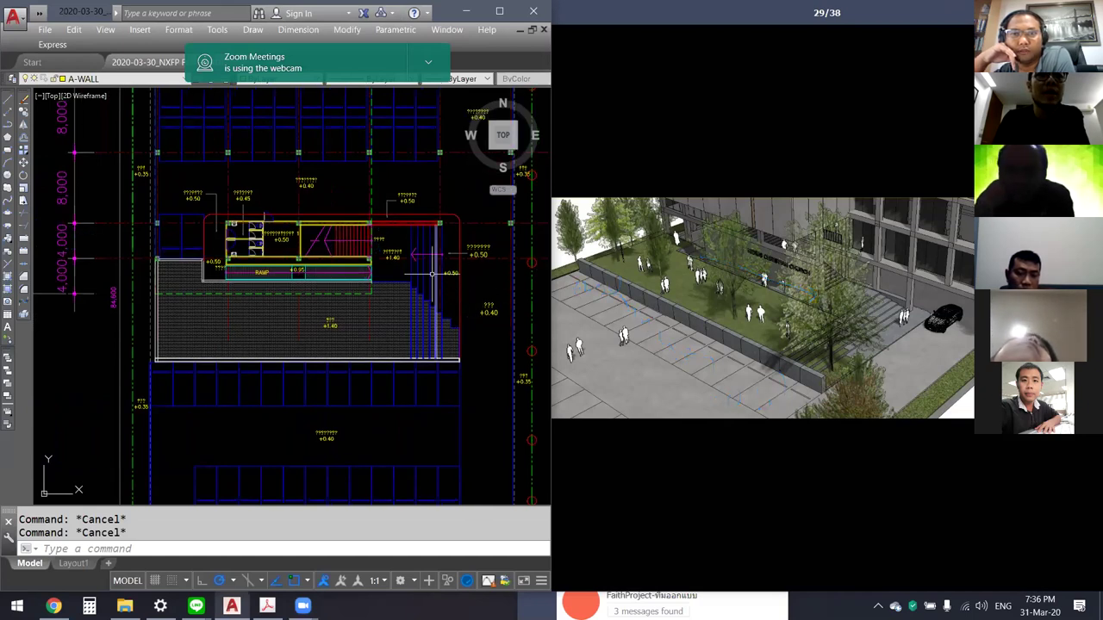
pyautogui.scroll(1, 444, 273)
pyautogui.scroll(-1, 457, 258)
pyautogui.scroll(-1, 493, 216)
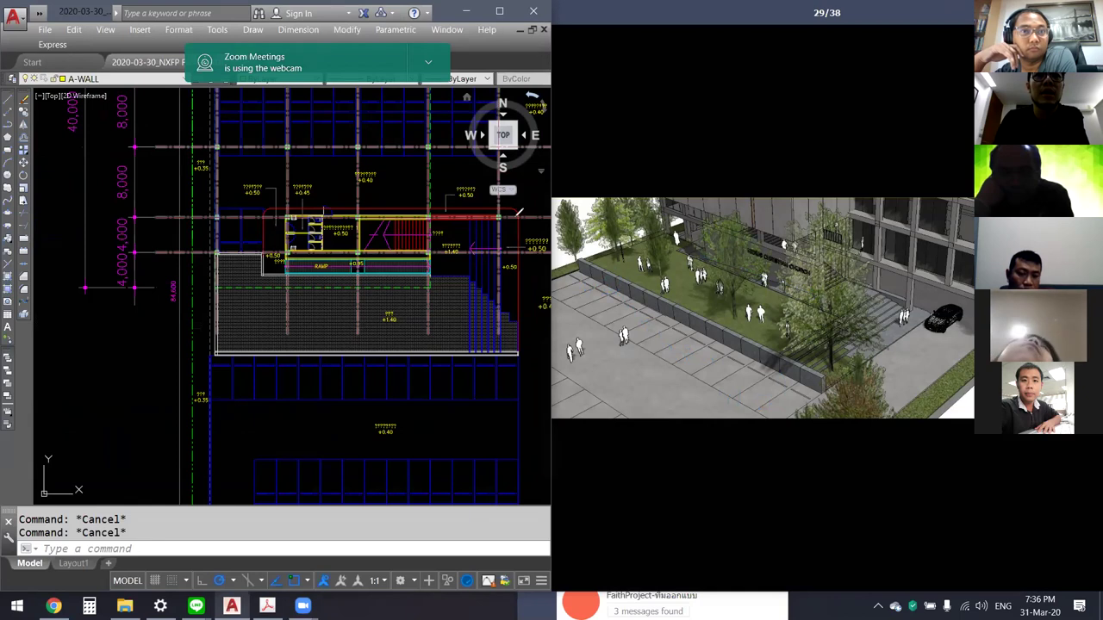
pyautogui.moveTo(516, 215)
pyautogui.mouseDown()
pyautogui.moveTo(427, 310)
pyautogui.moveTo(522, 341)
pyautogui.mouseUp()
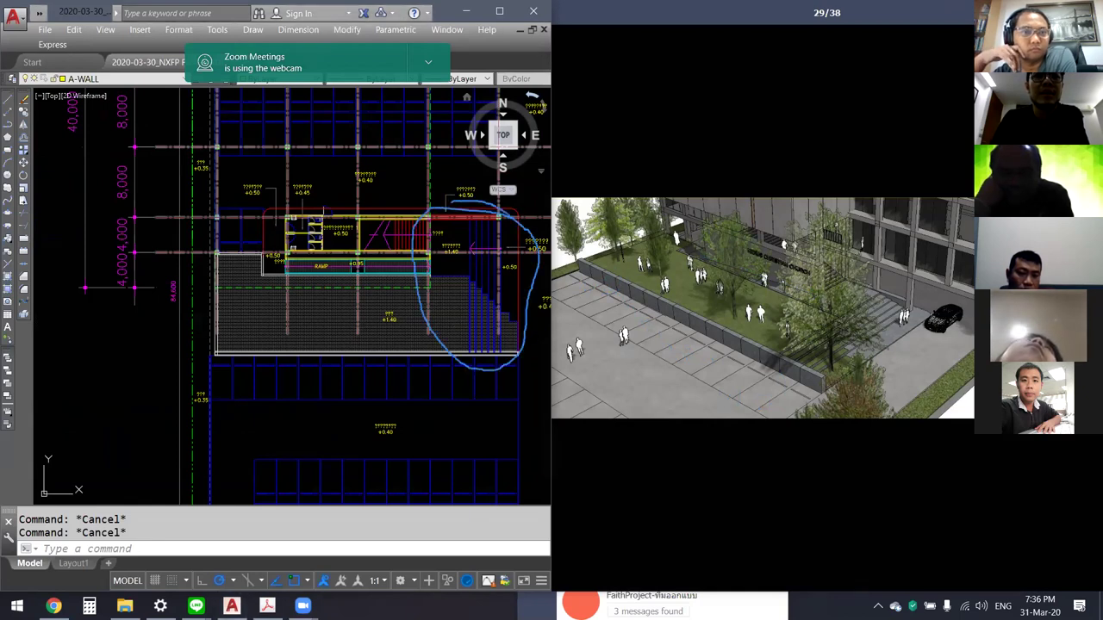
pyautogui.moveTo(522, 345); pyautogui.dragTo(348, 345)
pyautogui.moveTo(480, 341); pyautogui.dragTo(491, 343)
pyautogui.moveTo(444, 270)
pyautogui.mouseDown()
pyautogui.moveTo(435, 237)
pyautogui.moveTo(448, 220)
pyautogui.mouseUp()
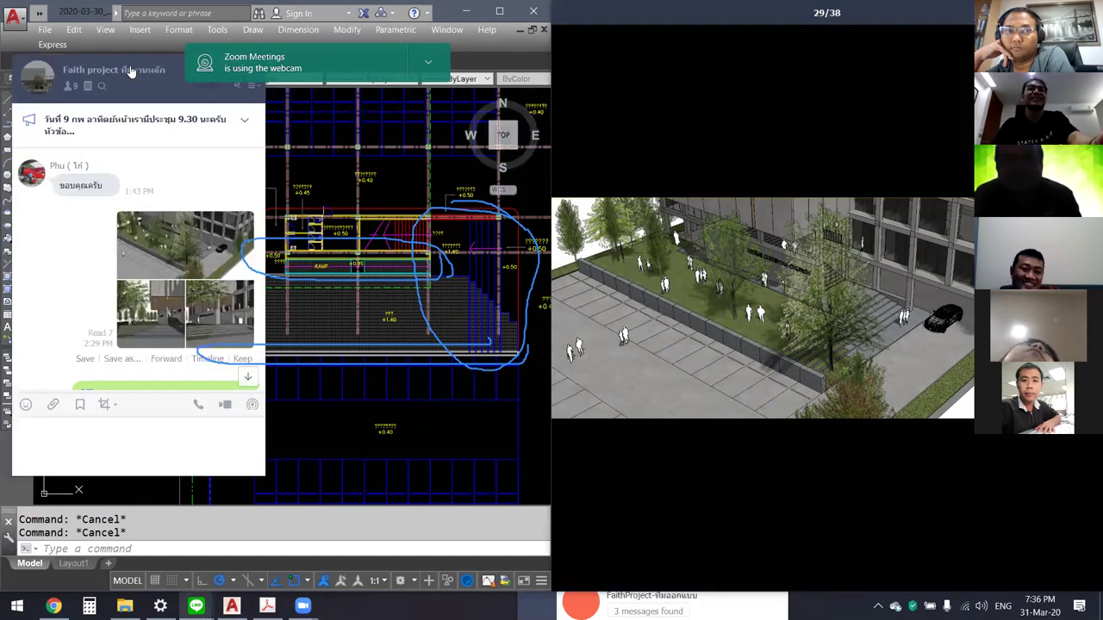
# Step: Dismiss the group profile popup, minimize the LINE chat, and shift the photo viewer left
pyautogui.click(127, 73)
pyautogui.click(112, 70)
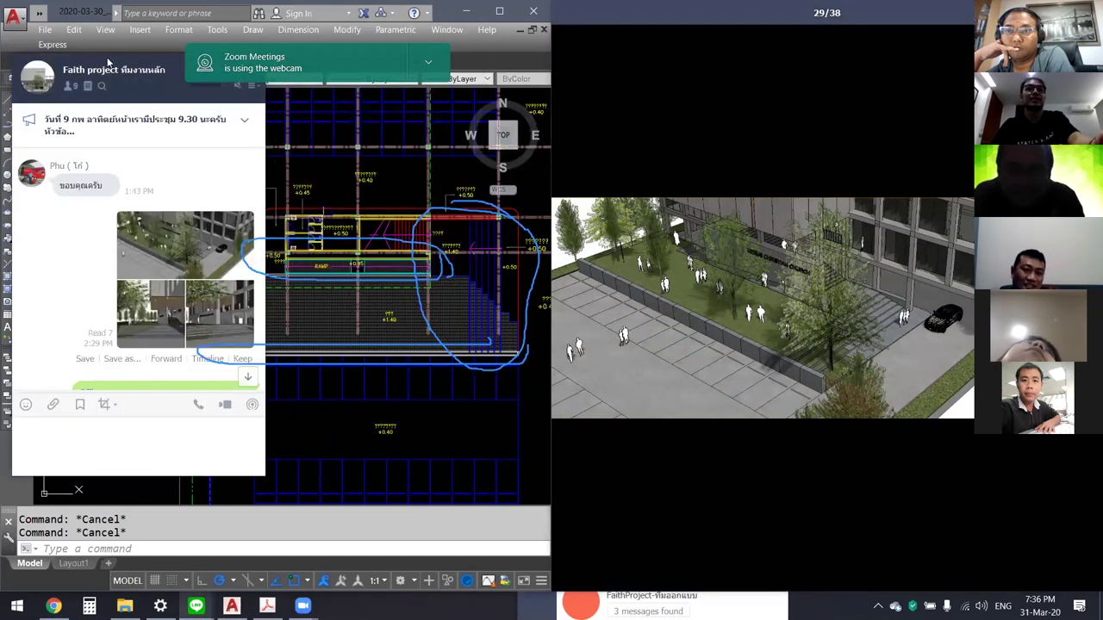
pyautogui.moveTo(108, 62); pyautogui.dragTo(112, 106)
pyautogui.click(147, 123)
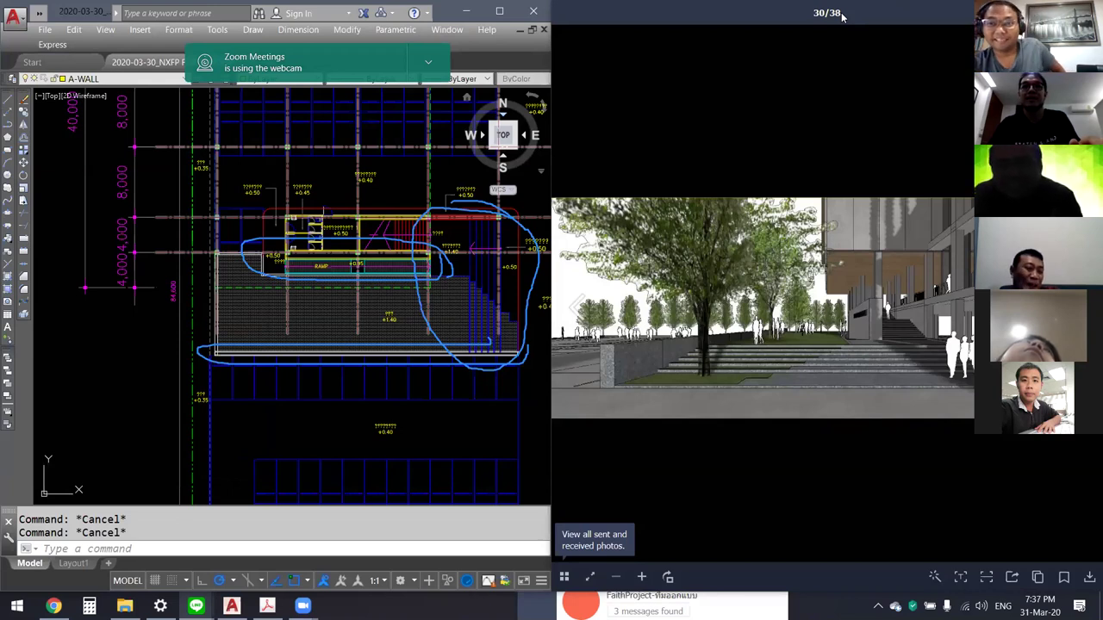
pyautogui.moveTo(843, 15); pyautogui.dragTo(663, 16)
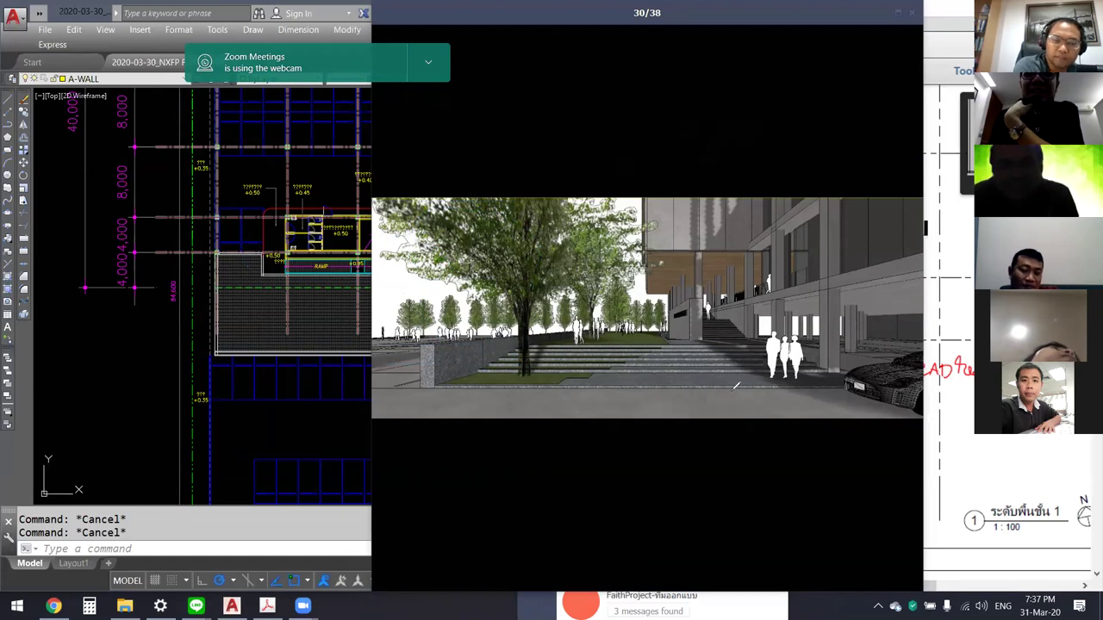
# Step: Draw a blue arrow from the car up the entrance steps and advance to the next photo
pyautogui.moveTo(736, 389); pyautogui.dragTo(717, 340)
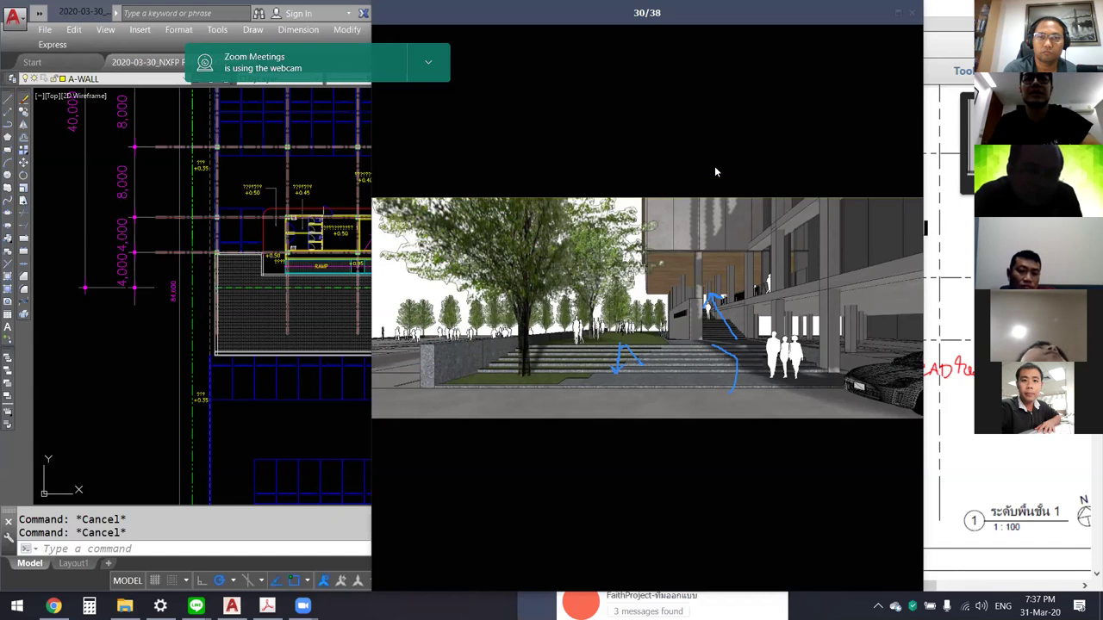
pyautogui.press('Right')
# Step: Close the photo viewer and move the LINE search window off the drawing
pyautogui.press('Escape')
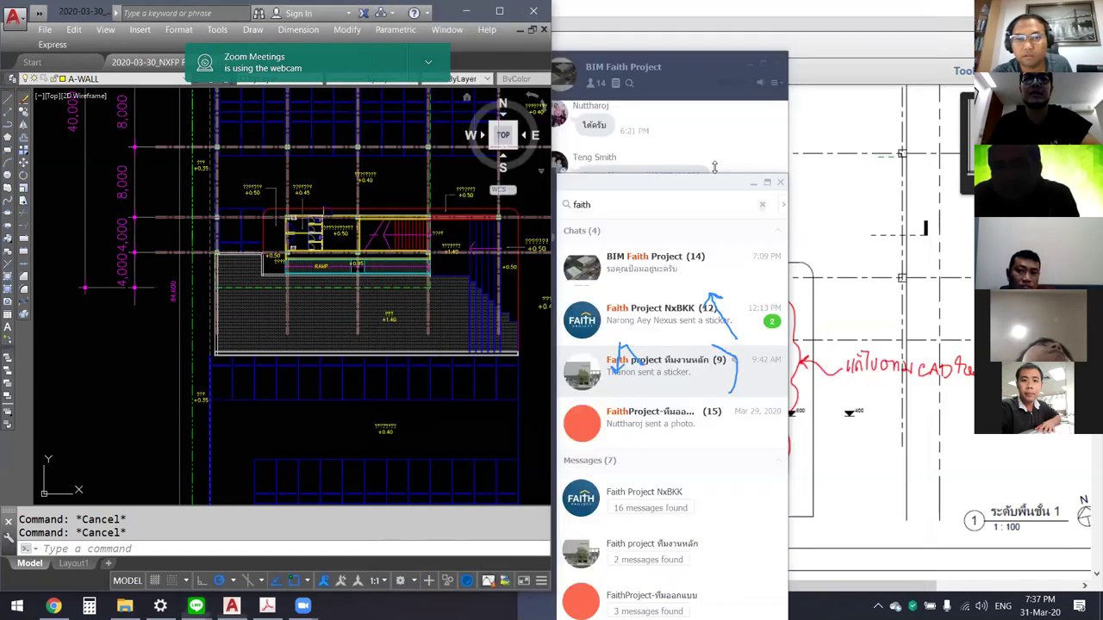
pyautogui.click(652, 189)
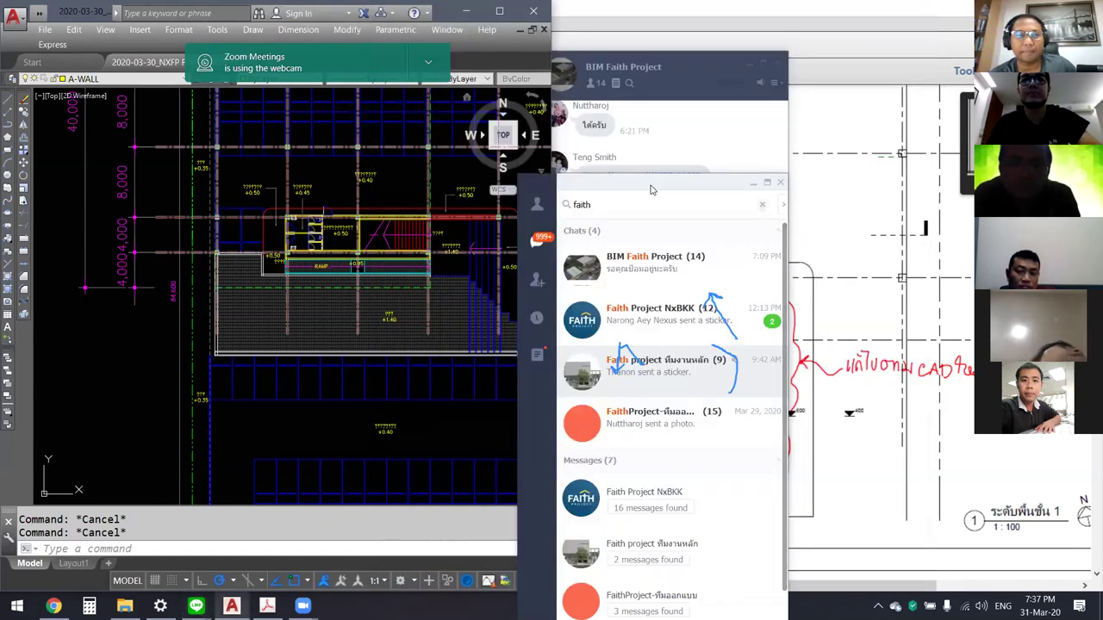
pyautogui.moveTo(652, 189); pyautogui.dragTo(818, 142)
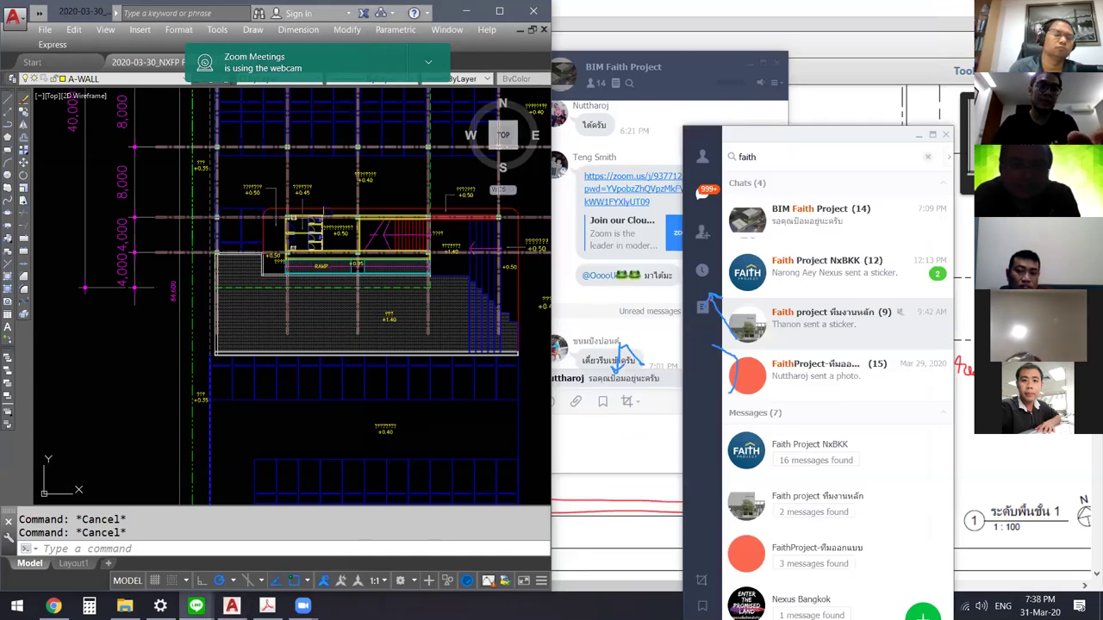
# Step: Open a render from the project team chat beside the plan and step back to render 29 of 38
pyautogui.moveTo(196, 606)
pyautogui.click(211, 534)
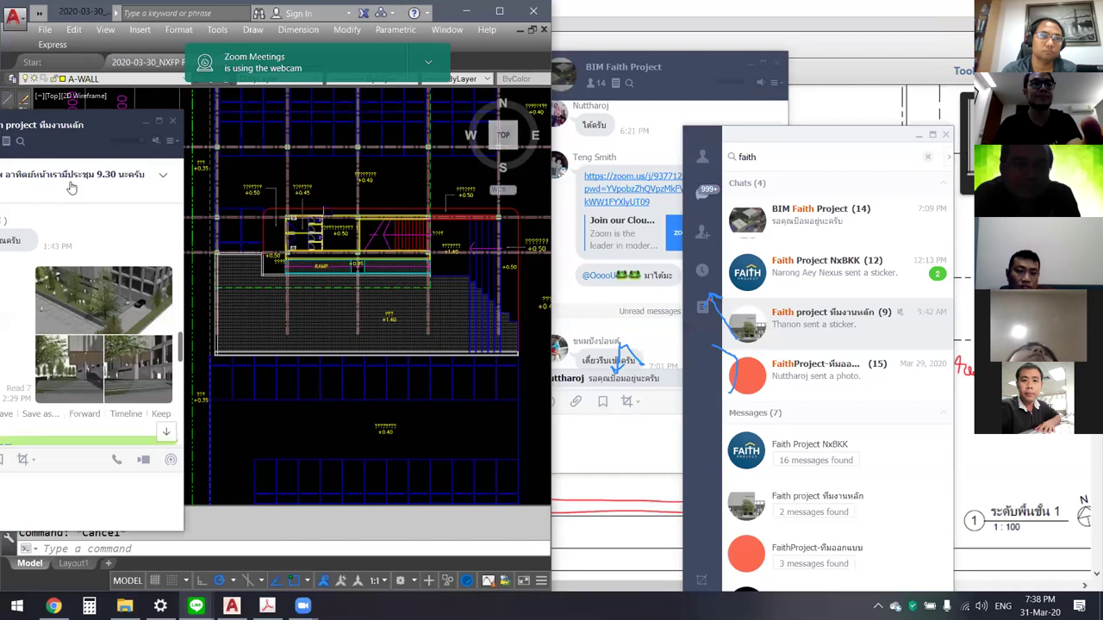
pyautogui.click(133, 355)
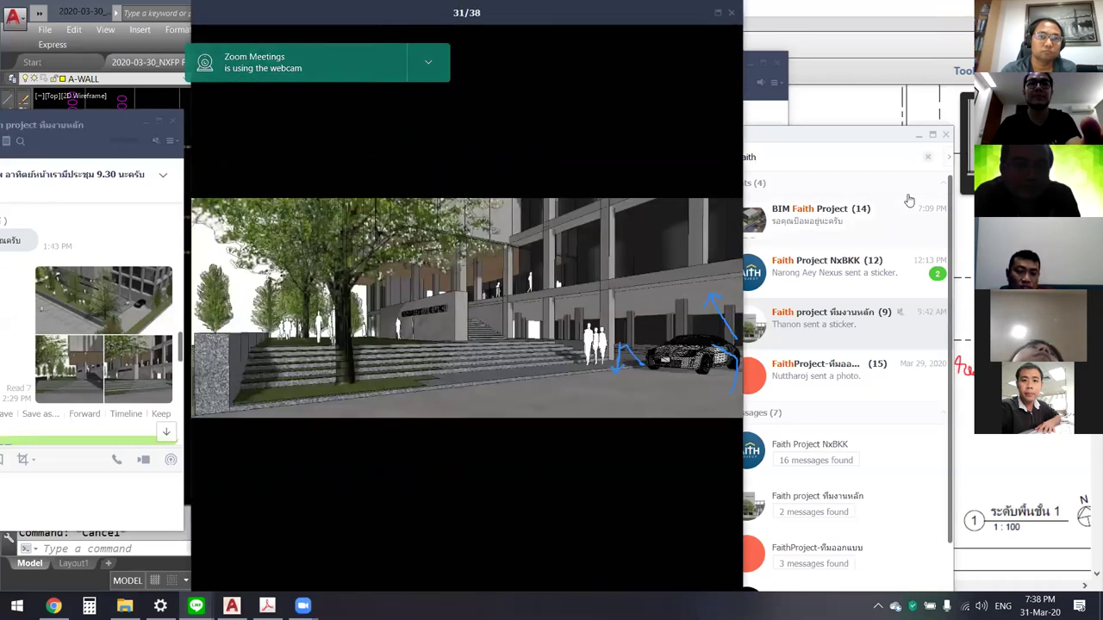
pyautogui.moveTo(525, 27); pyautogui.dragTo(852, 30)
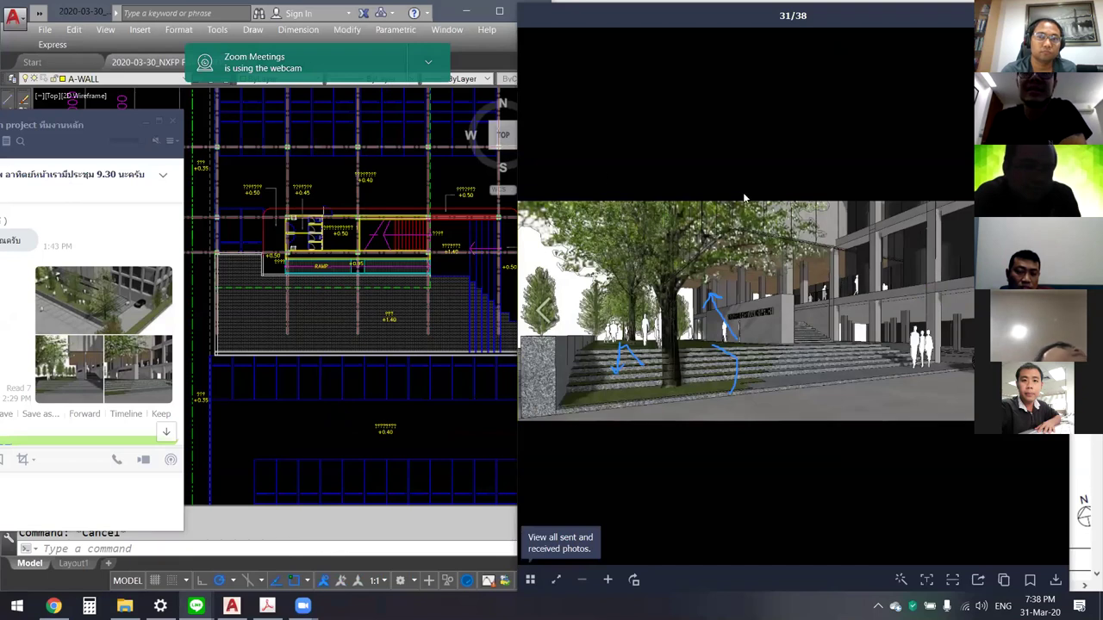
pyautogui.click(614, 301)
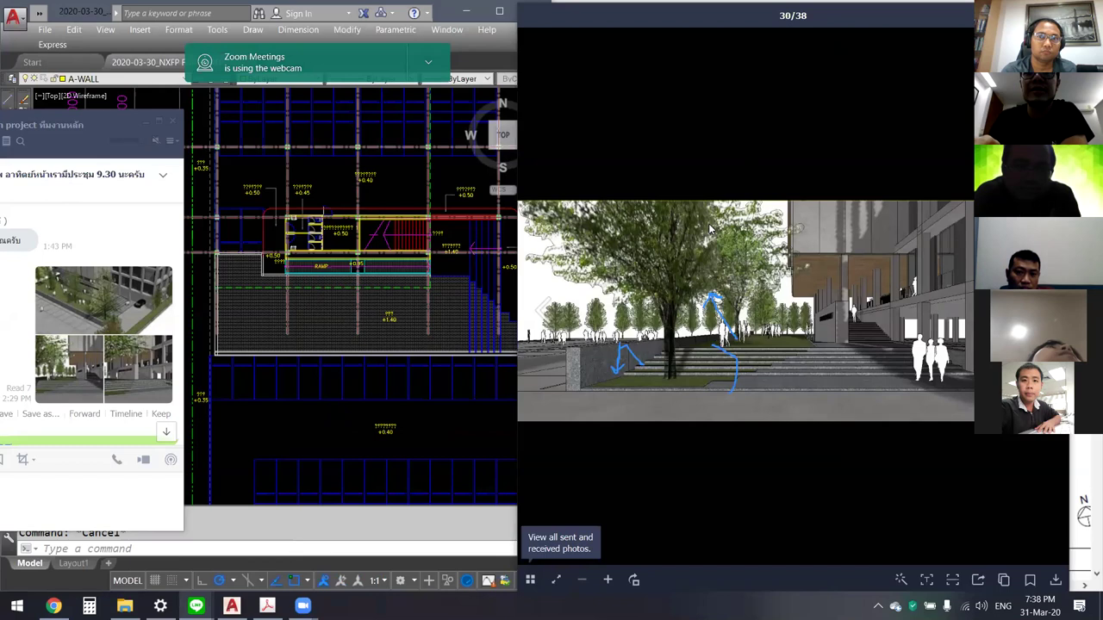
pyautogui.press('Left')
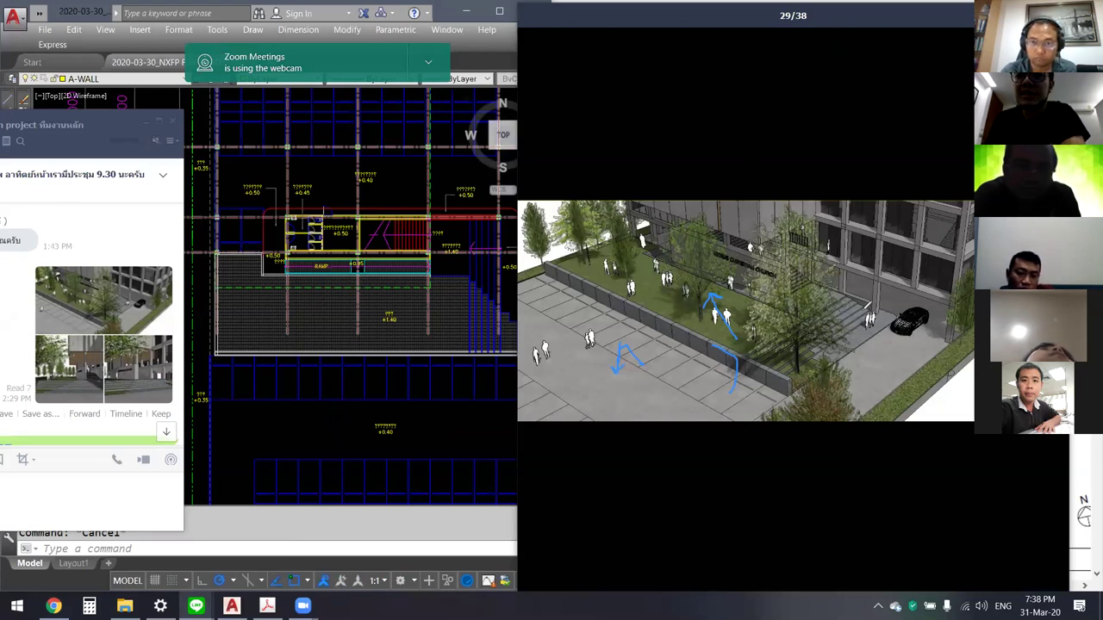
# Step: Mark the stairs and sidewalk on render 29 in blue, then bring AutoCAD forward panned to the ramp
pyautogui.moveTo(858, 293); pyautogui.dragTo(874, 303)
pyautogui.moveTo(824, 354); pyautogui.dragTo(770, 368)
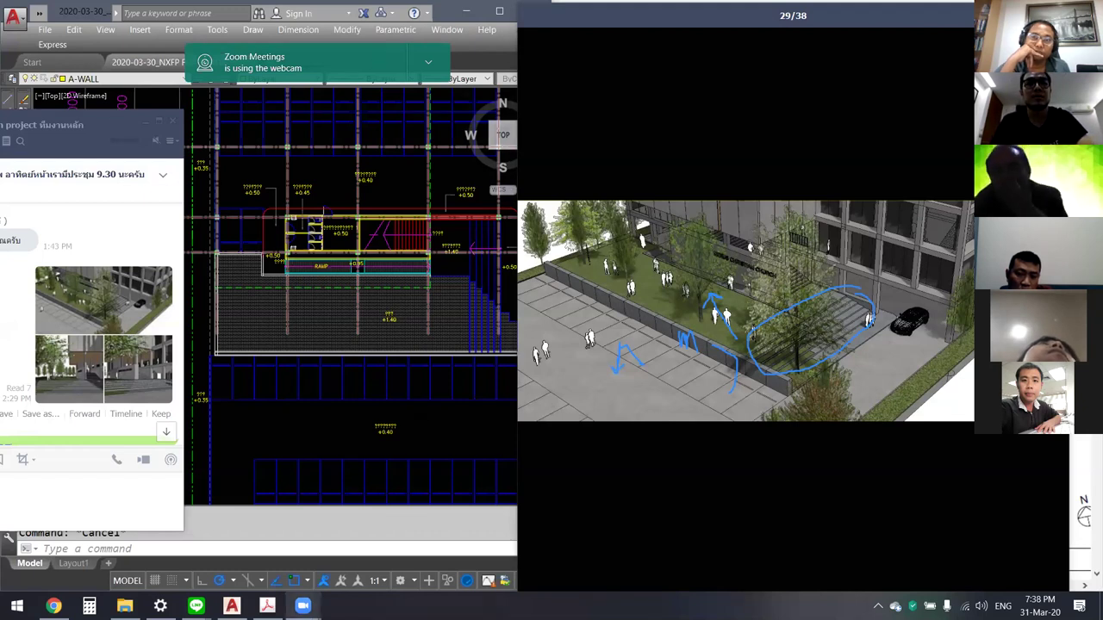
pyautogui.click(423, 413)
pyautogui.moveTo(460, 419); pyautogui.dragTo(423, 425, button='middle')
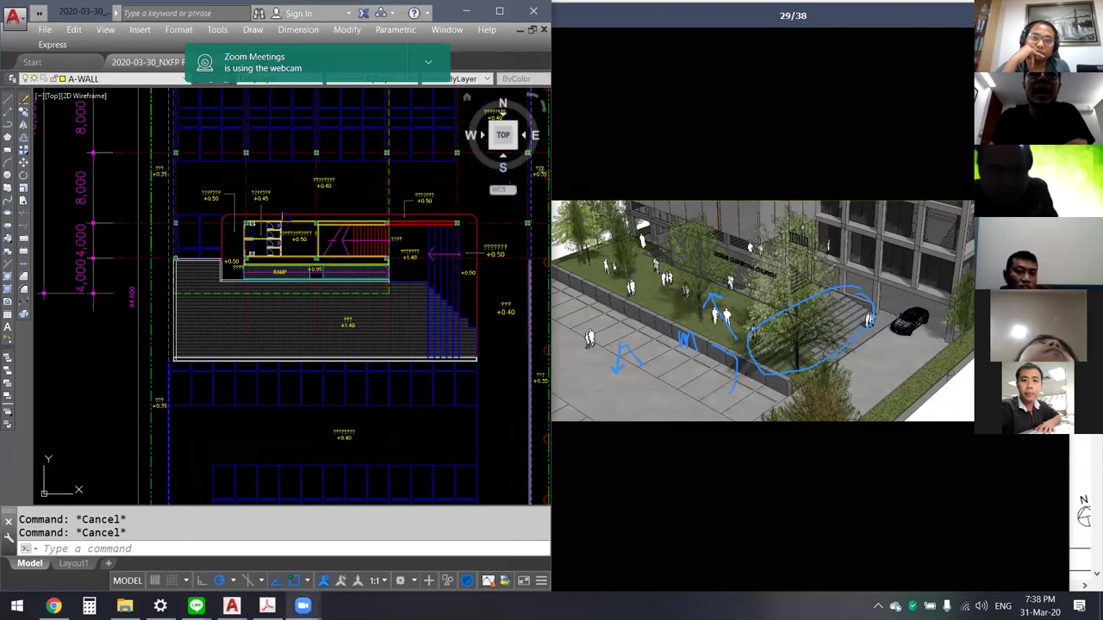
pyautogui.moveTo(503, 134)
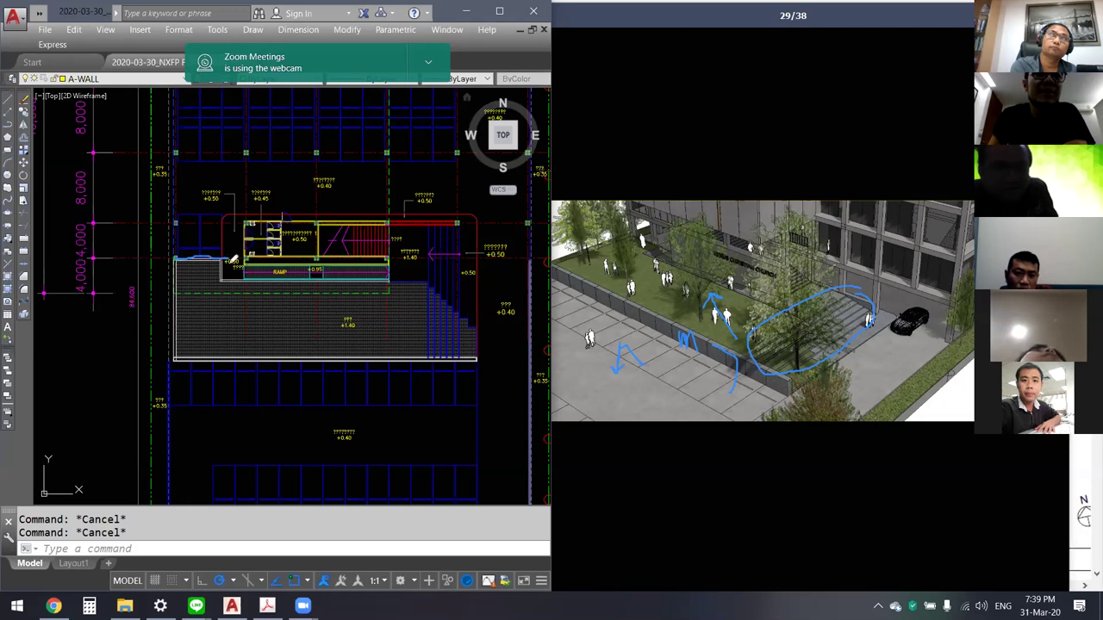
# Step: Trace the ramp outline in blue, scribble red over its right end and stairs, then bring up the plan PDF
pyautogui.moveTo(277, 274)
pyautogui.mouseDown()
pyautogui.moveTo(392, 272)
pyautogui.moveTo(433, 284)
pyautogui.moveTo(428, 350)
pyautogui.moveTo(247, 360)
pyautogui.moveTo(173, 340)
pyautogui.moveTo(177, 259)
pyautogui.mouseUp()
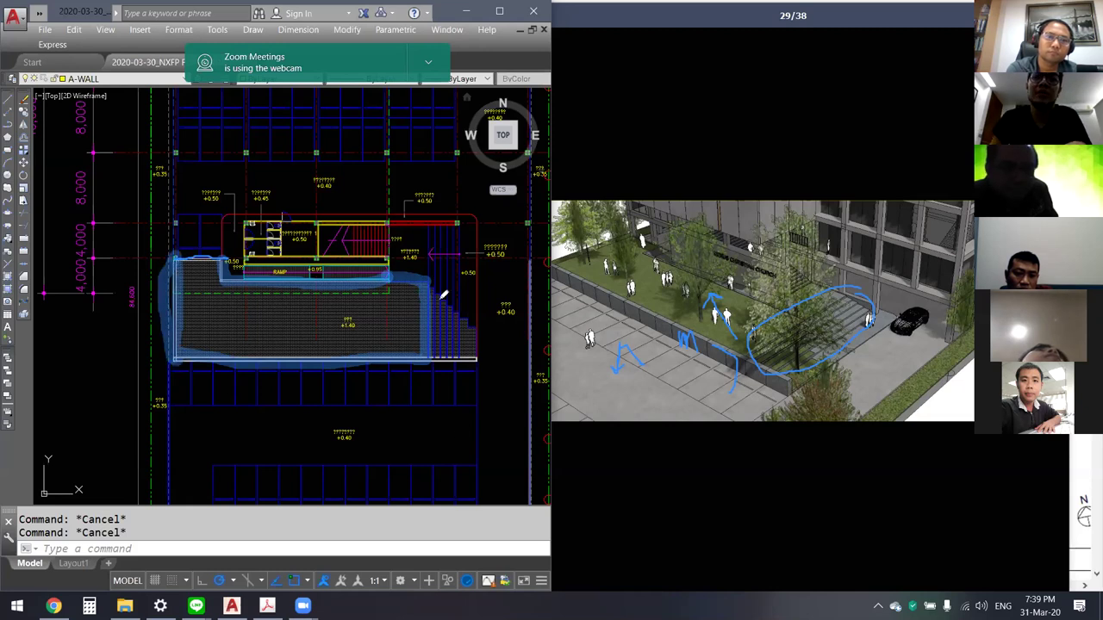
pyautogui.moveTo(437, 283)
pyautogui.mouseDown()
pyautogui.moveTo(438, 323)
pyautogui.moveTo(438, 298)
pyautogui.moveTo(450, 332)
pyautogui.moveTo(447, 283)
pyautogui.mouseUp()
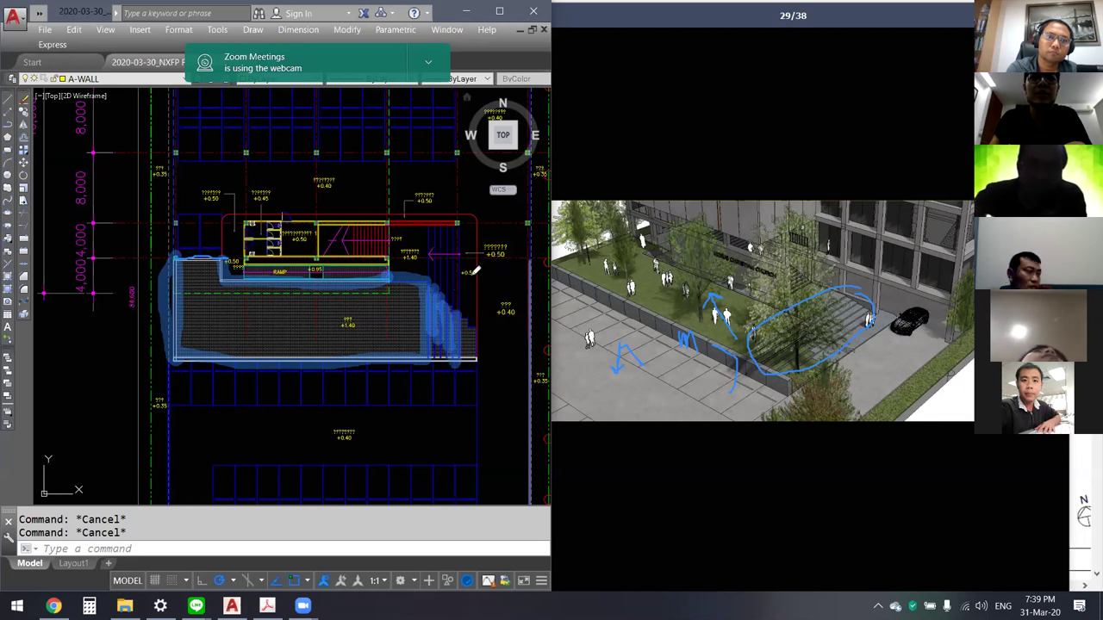
pyautogui.moveTo(461, 297)
pyautogui.mouseDown()
pyautogui.moveTo(461, 225)
pyautogui.moveTo(455, 292)
pyautogui.mouseUp()
pyautogui.moveTo(451, 241)
pyautogui.mouseDown()
pyautogui.moveTo(439, 293)
pyautogui.moveTo(443, 225)
pyautogui.moveTo(433, 222)
pyautogui.moveTo(431, 280)
pyautogui.mouseUp()
pyautogui.moveTo(427, 226)
pyautogui.mouseDown()
pyautogui.moveTo(394, 226)
pyautogui.moveTo(396, 274)
pyautogui.moveTo(422, 254)
pyautogui.moveTo(412, 225)
pyautogui.moveTo(401, 263)
pyautogui.mouseUp()
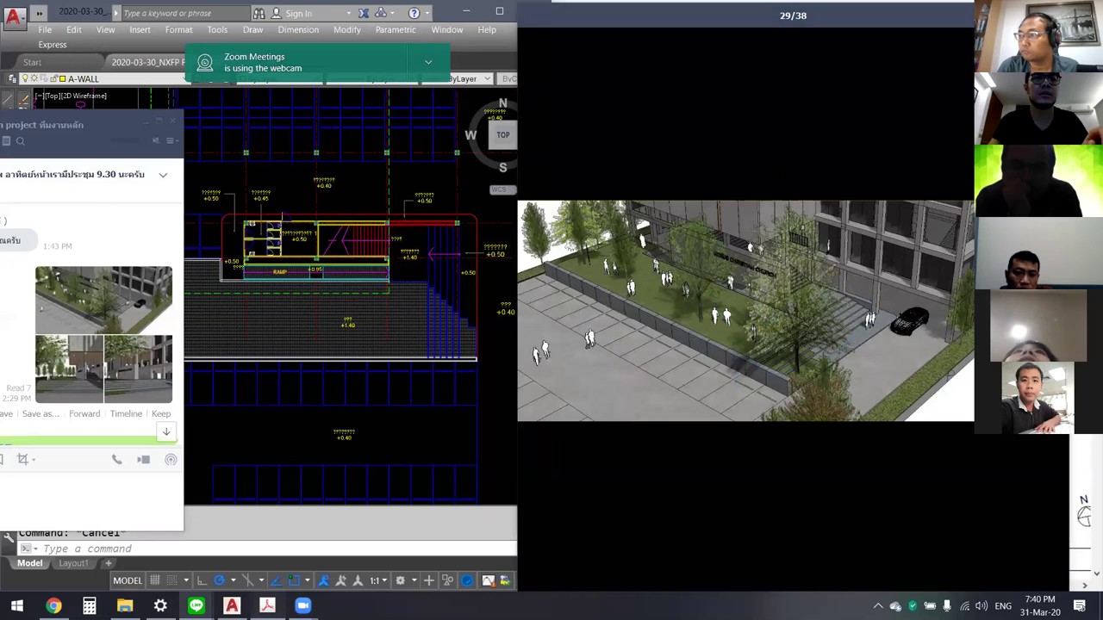
pyautogui.click(267, 605)
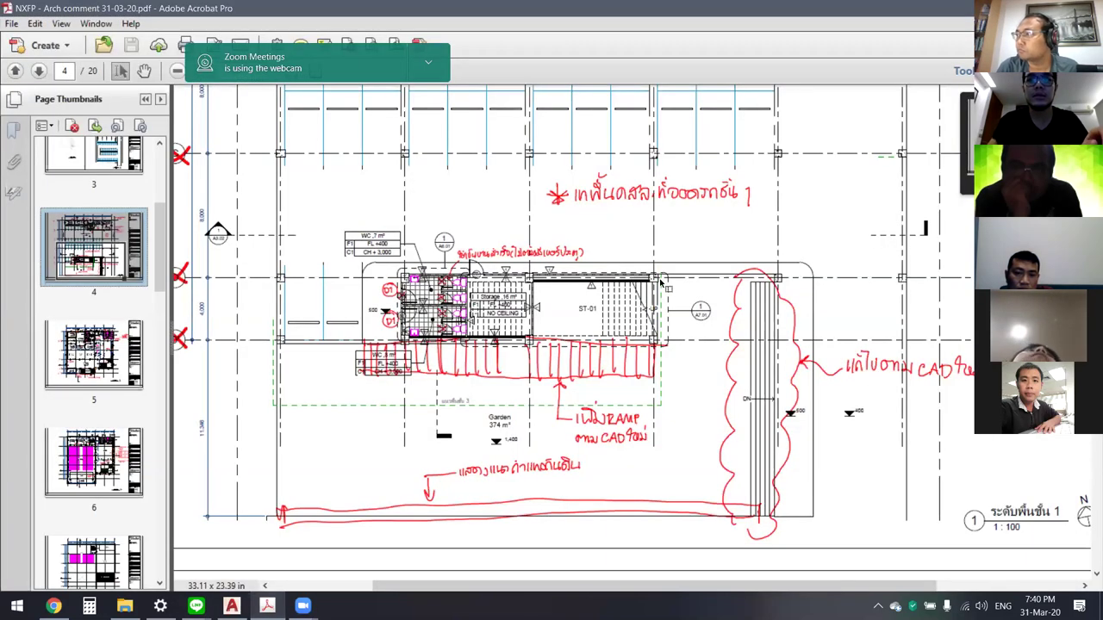
# Step: Zoom out and draw three red circles above the top grid bubbles near row A, between grids 2 and 4
pyautogui.keyDown('ctrl'); pyautogui.scroll(-2, 660, 281); pyautogui.keyUp('ctrl')
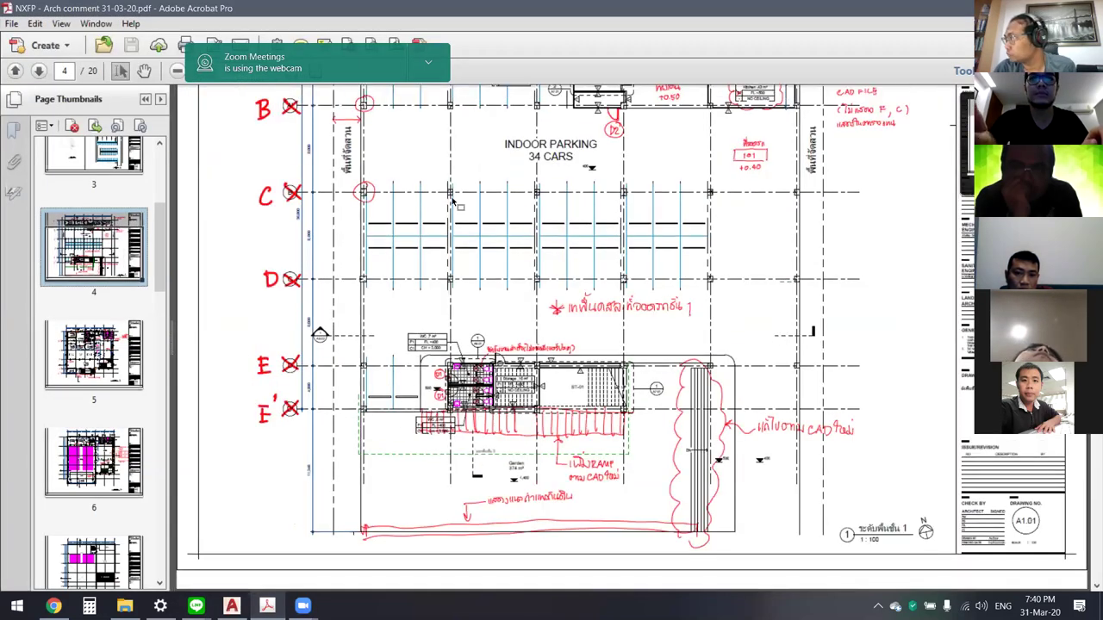
pyautogui.keyDown('ctrl'); pyautogui.scroll(-1, 452, 199); pyautogui.keyUp('ctrl')
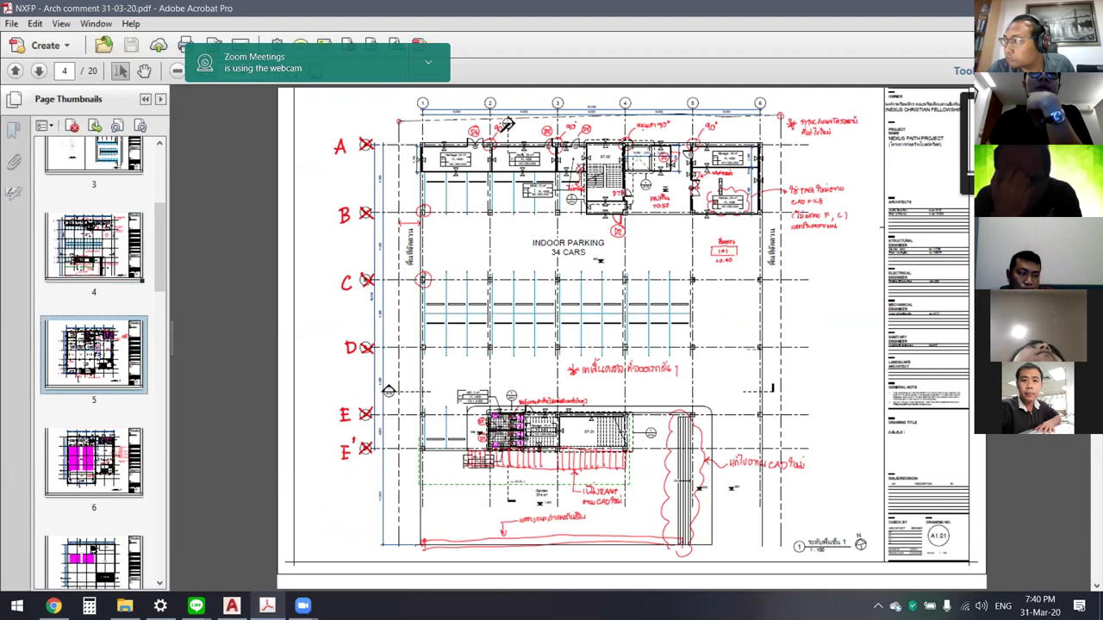
pyautogui.moveTo(504, 122); pyautogui.dragTo(506, 123)
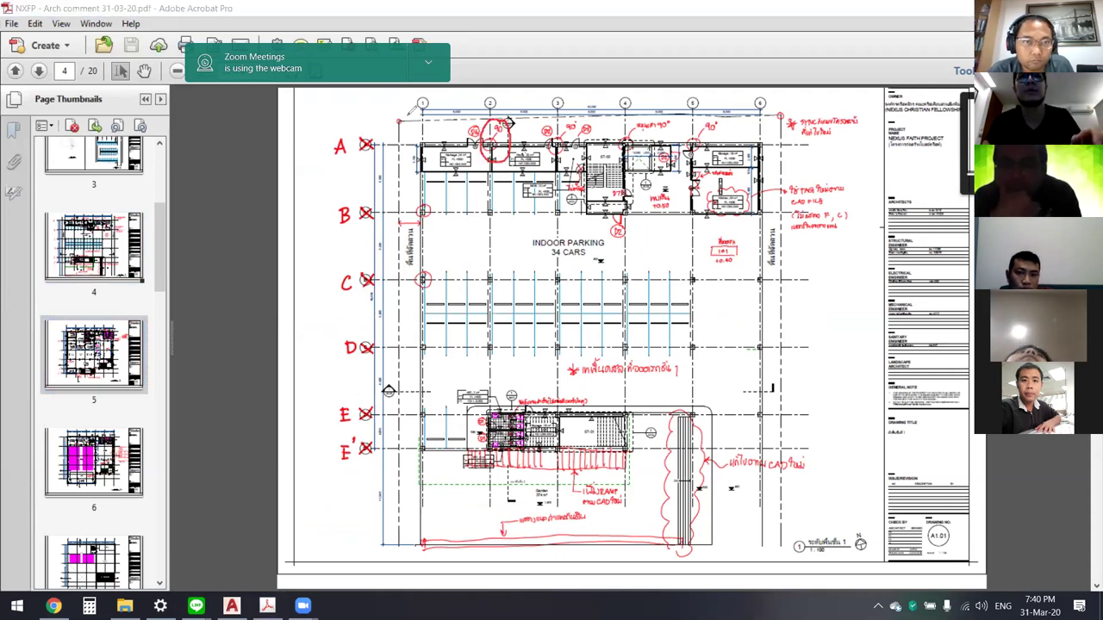
pyautogui.moveTo(564, 121); pyautogui.dragTo(529, 130)
pyautogui.moveTo(600, 120); pyautogui.dragTo(598, 127)
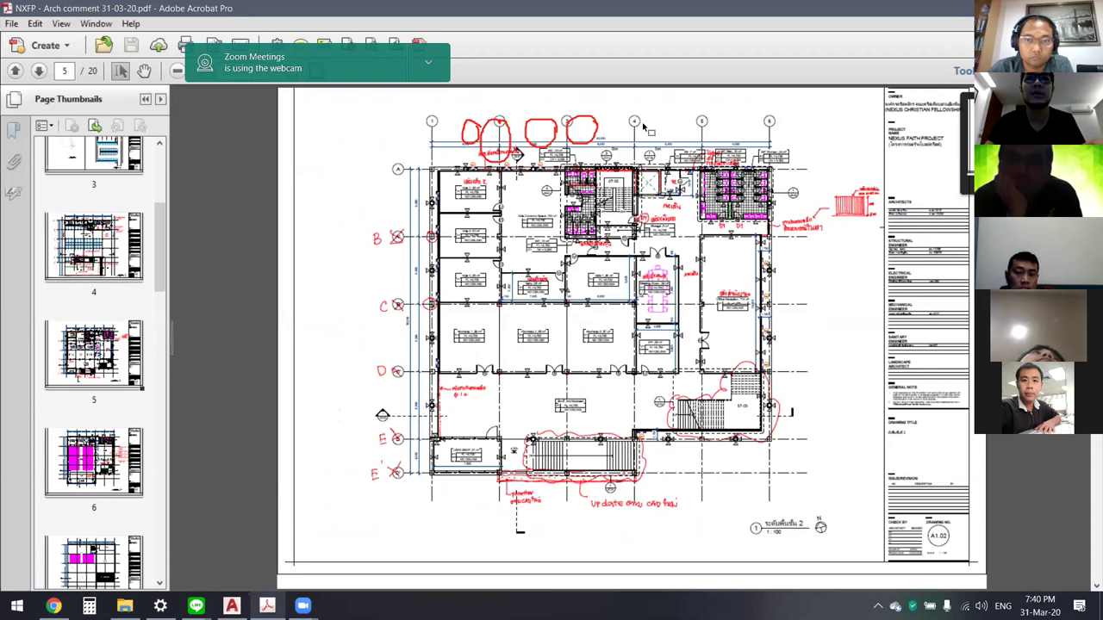
# Step: Zoom in on the Kids 2 room and circle its Thai label in red
pyautogui.keyDown('ctrl'); pyautogui.scroll(1, 642, 126); pyautogui.keyUp('ctrl')
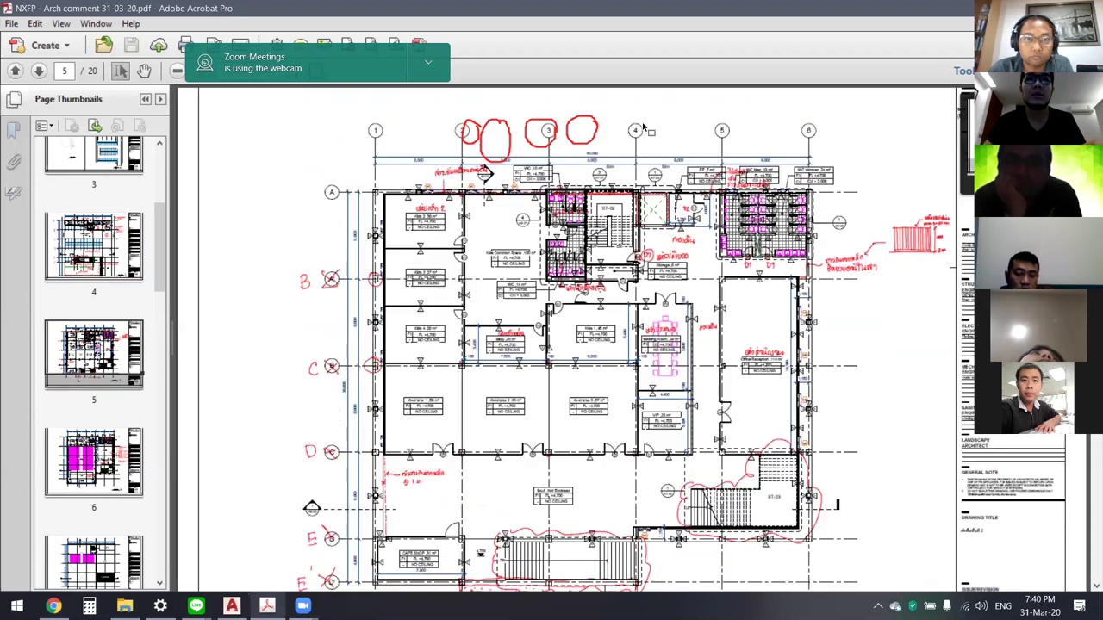
pyautogui.keyDown('ctrl'); pyautogui.scroll(1, 642, 130); pyautogui.keyUp('ctrl')
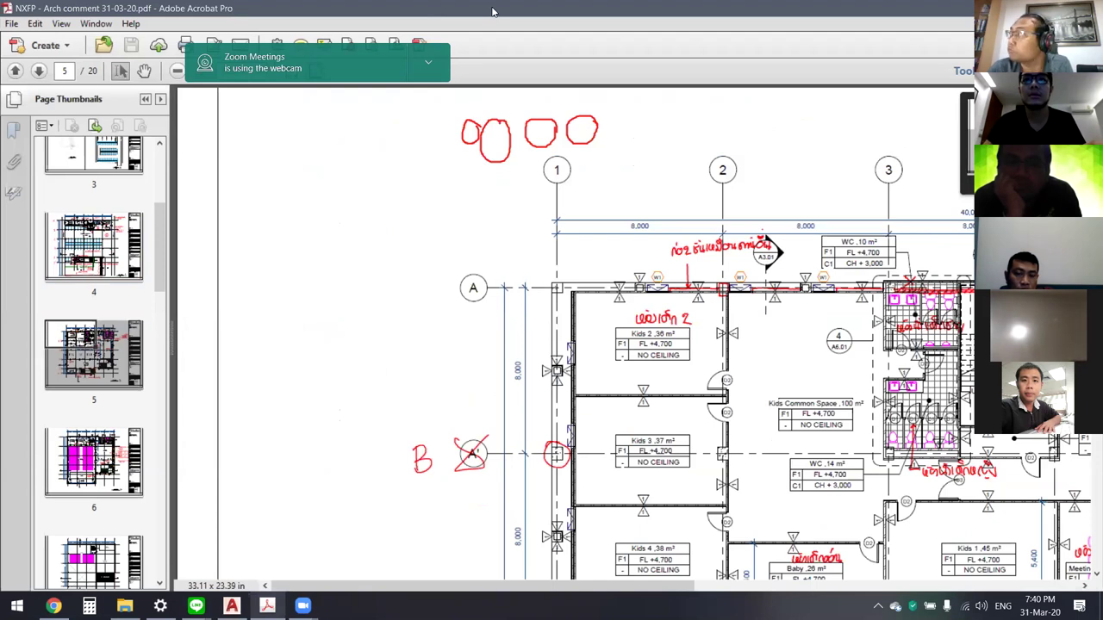
pyautogui.scroll(-3, 589, 200)
pyautogui.hscroll(2, 588, 200)
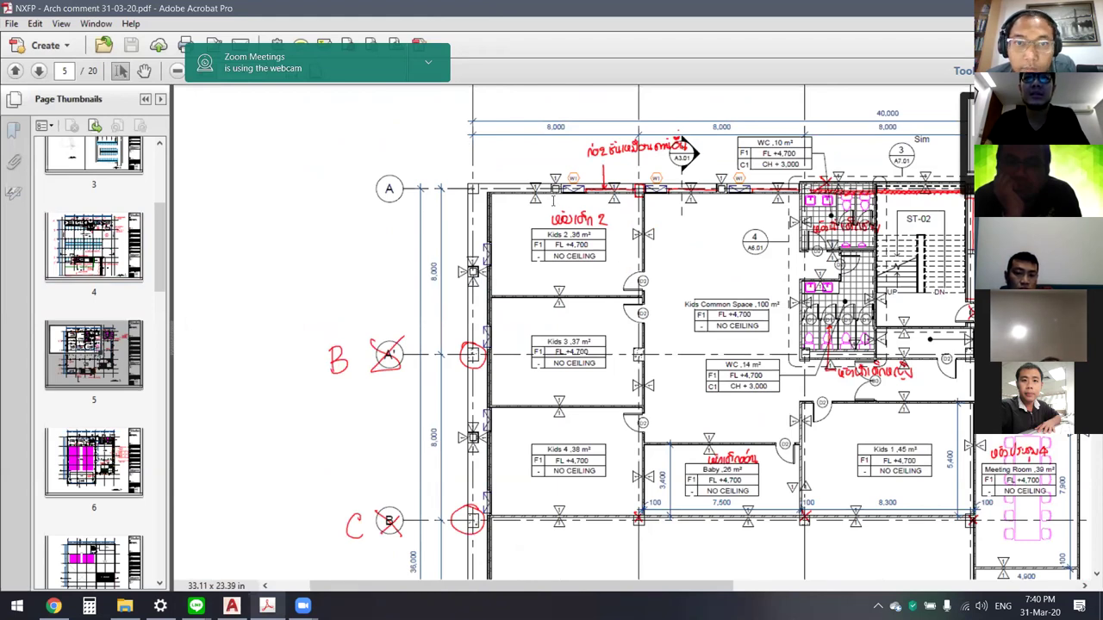
pyautogui.scroll(-1, 727, 337)
pyautogui.hscroll(2, 732, 341)
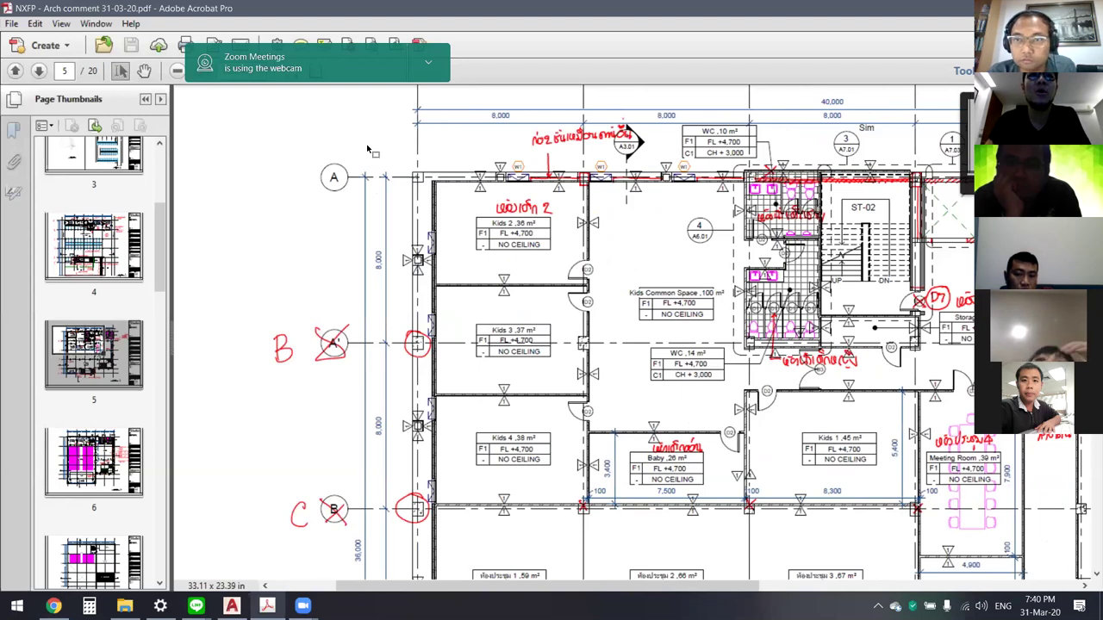
pyautogui.moveTo(551, 191); pyautogui.dragTo(564, 198)
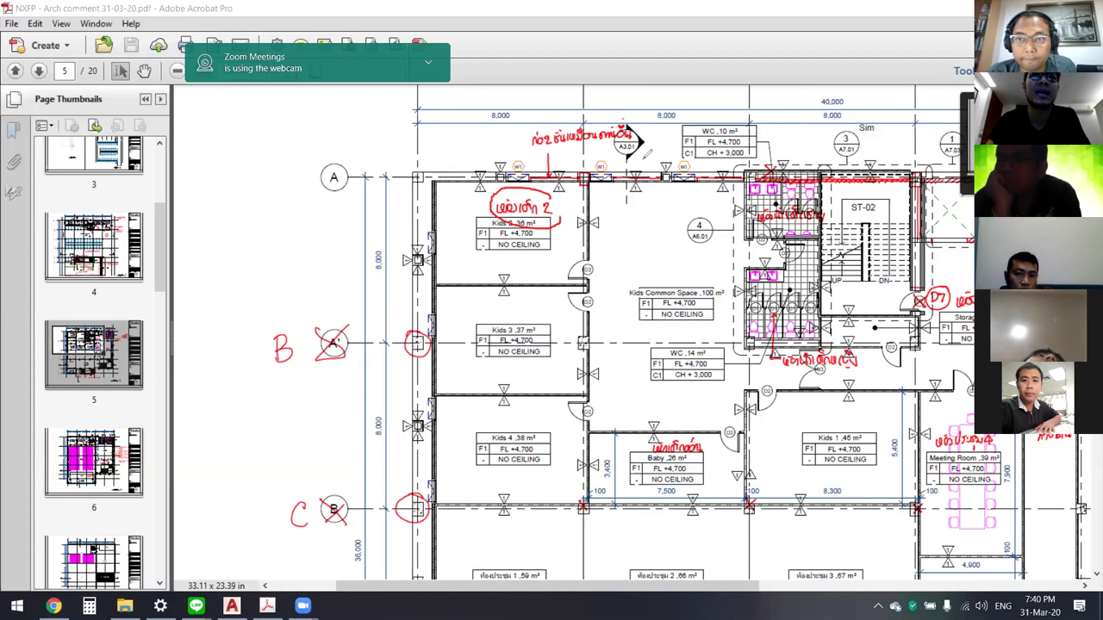
# Step: Circle the Baby room and WC labels in blue and write room number 201 below Kids 2
pyautogui.moveTo(657, 423); pyautogui.dragTo(653, 426)
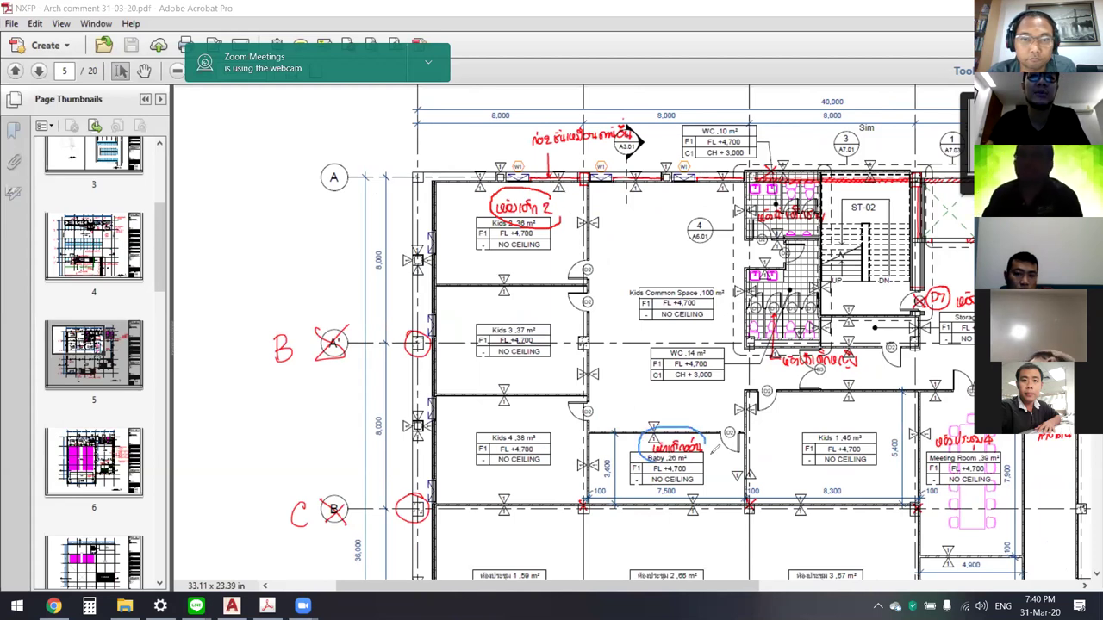
pyautogui.moveTo(877, 349); pyautogui.dragTo(814, 374)
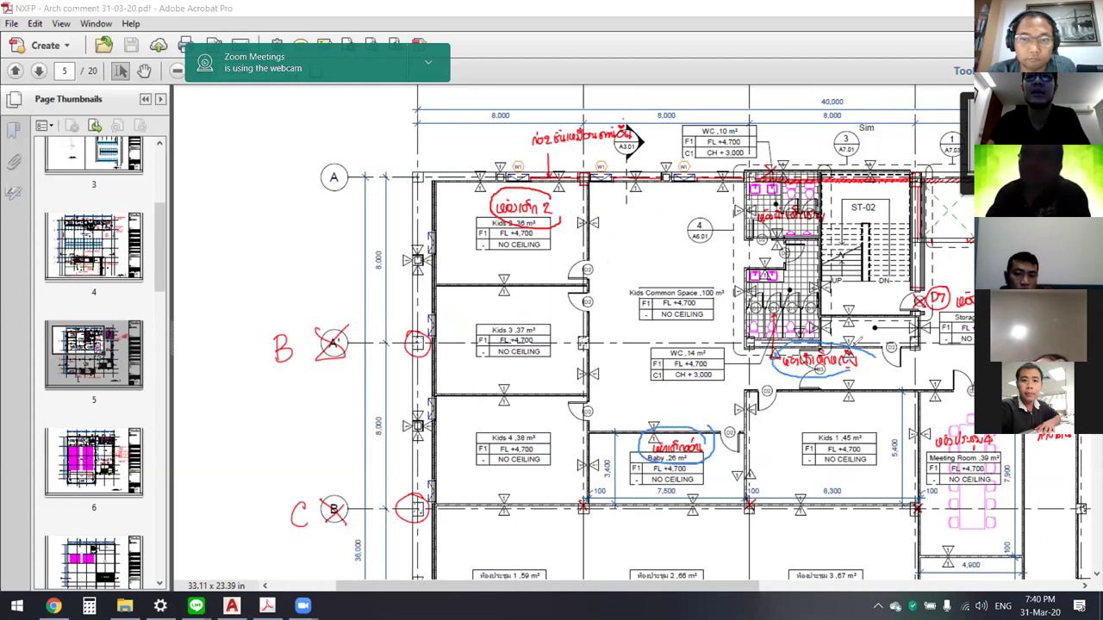
pyautogui.moveTo(849, 170)
pyautogui.mouseDown()
pyautogui.moveTo(764, 207)
pyautogui.moveTo(813, 232)
pyautogui.mouseUp()
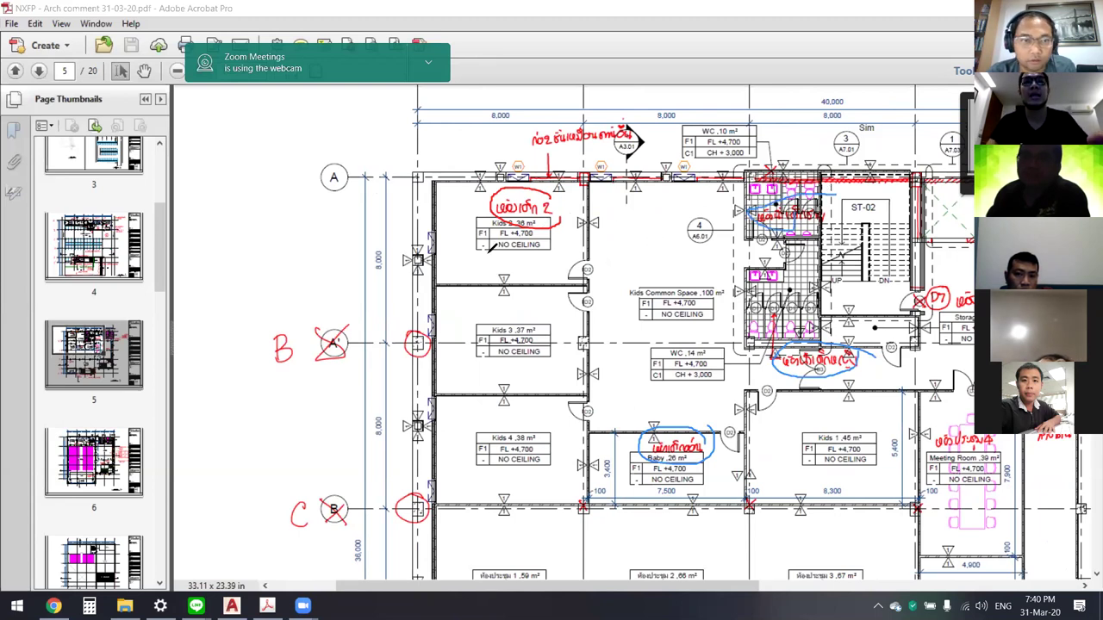
pyautogui.moveTo(505, 256)
pyautogui.mouseDown()
pyautogui.moveTo(518, 270)
pyautogui.moveTo(534, 257)
pyautogui.mouseUp()
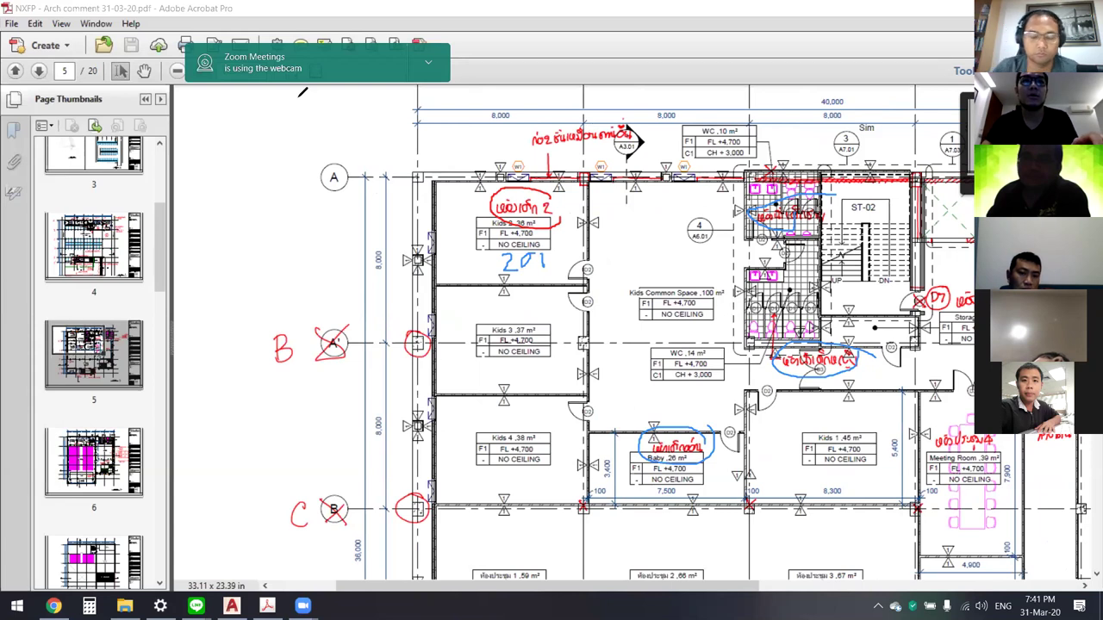
pyautogui.moveTo(780, 314); pyautogui.dragTo(801, 333)
# Step: Pan across page 5 to inspect door D3 and the red X markup beside it
pyautogui.hscroll(3, 769, 331)
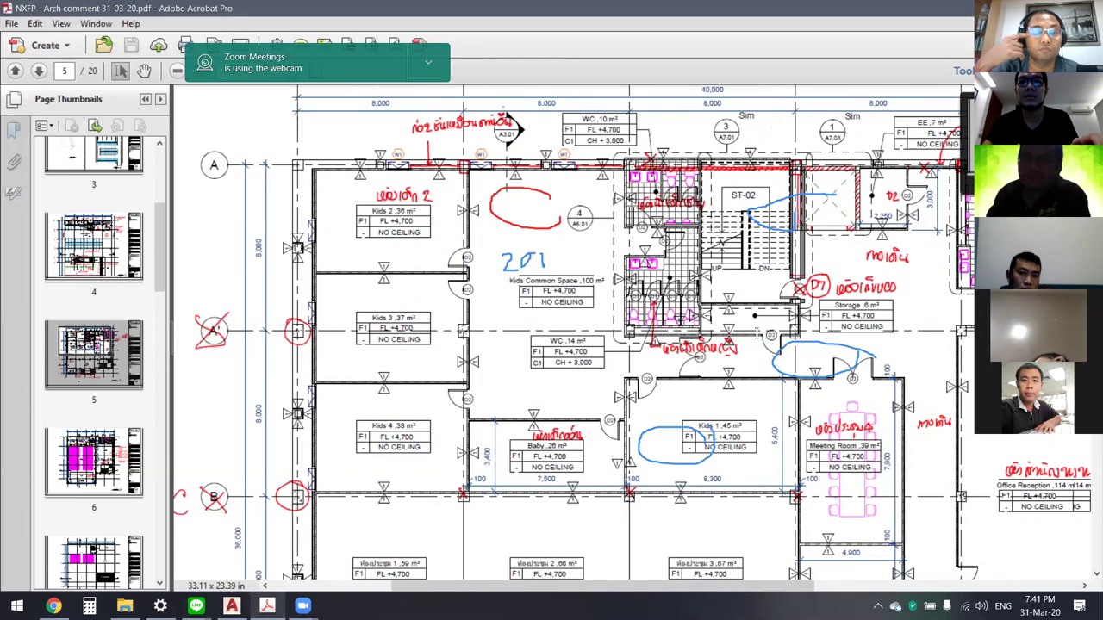
pyautogui.hscroll(1, 765, 332)
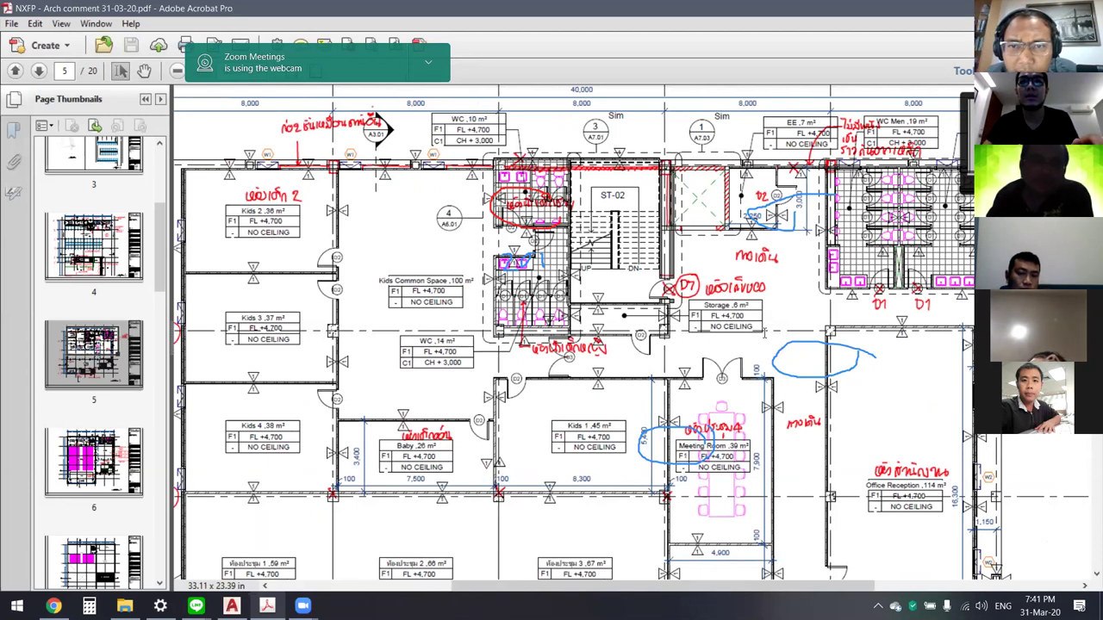
pyautogui.hscroll(1, 760, 286)
pyautogui.hscroll(1, 766, 290)
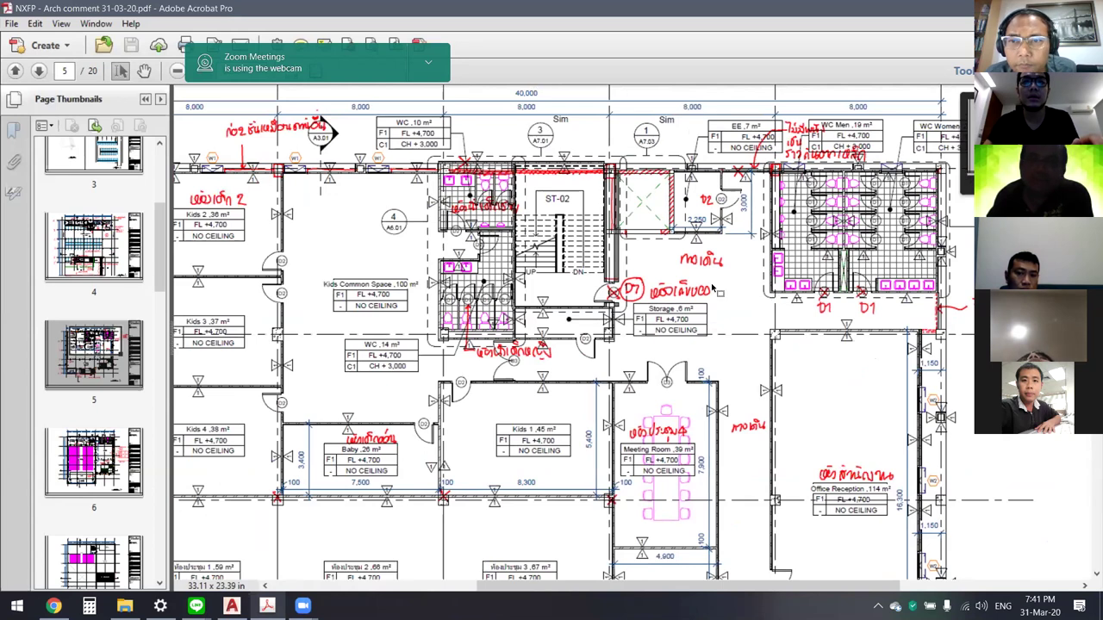
pyautogui.scroll(1, 701, 289)
pyautogui.hscroll(1, 701, 289)
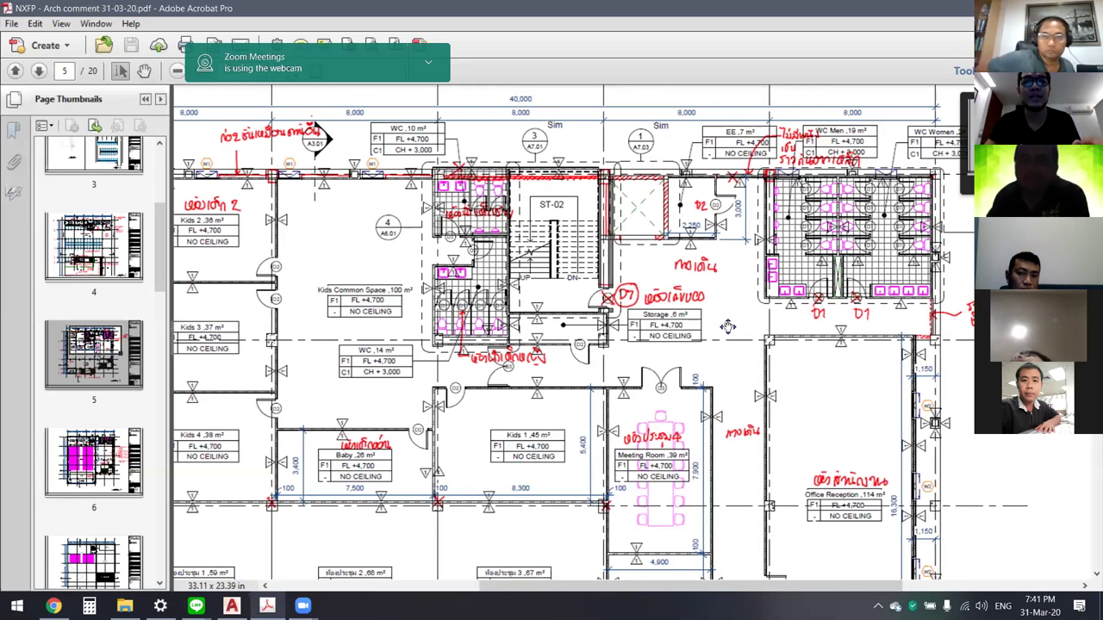
pyautogui.hscroll(1, 727, 332)
pyautogui.hscroll(3, 753, 348)
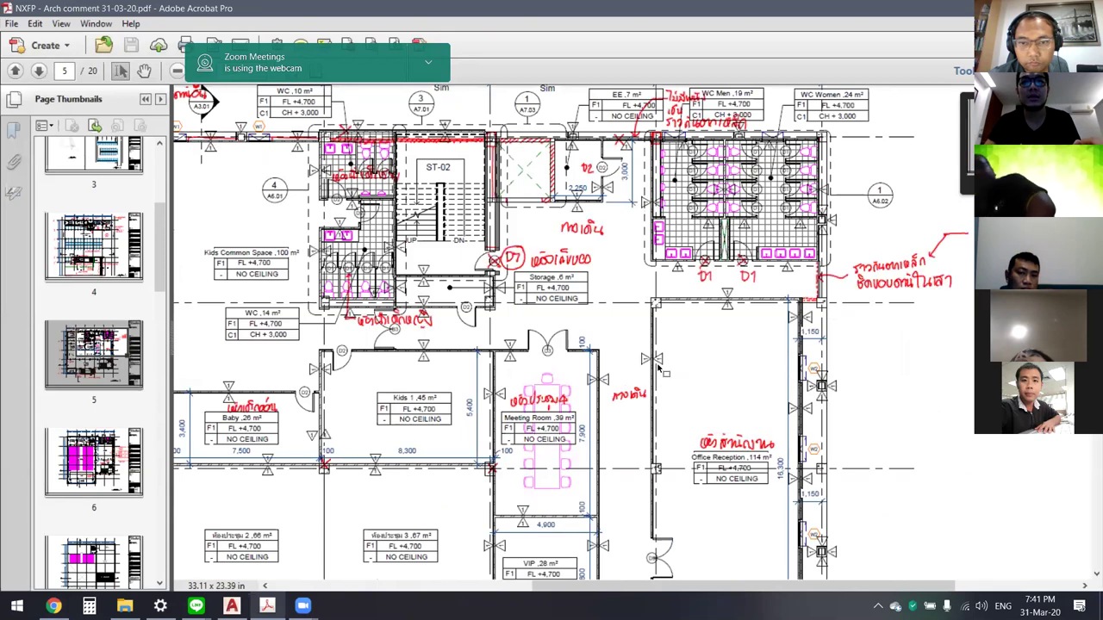
pyautogui.scroll(-5, 777, 349)
pyautogui.hscroll(-3, 777, 349)
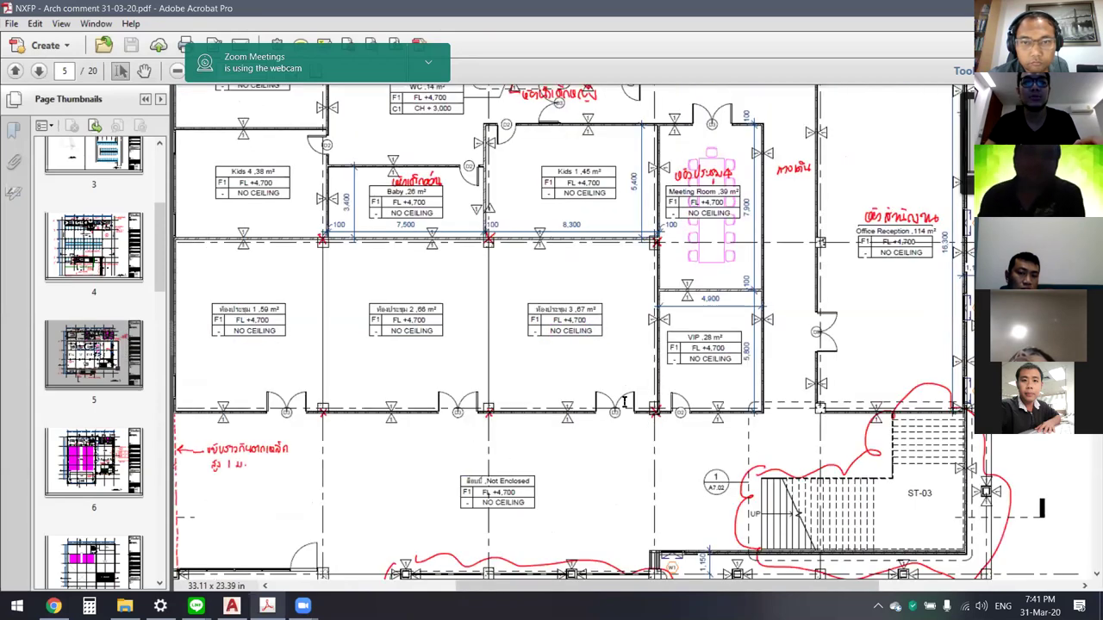
pyautogui.keyDown('ctrl'); pyautogui.scroll(2, 517, 448); pyautogui.keyUp('ctrl')
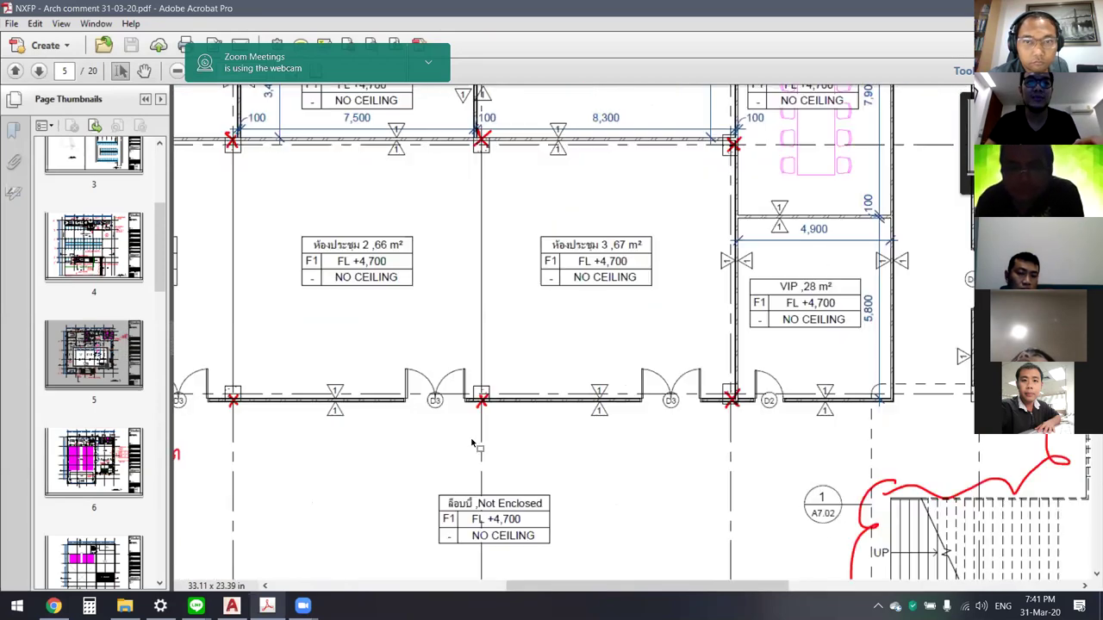
pyautogui.keyDown('ctrl'); pyautogui.scroll(3, 478, 435); pyautogui.keyUp('ctrl')
pyautogui.keyDown('ctrl'); pyautogui.scroll(2, 496, 392); pyautogui.keyUp('ctrl')
pyautogui.keyDown('ctrl'); pyautogui.scroll(-2, 539, 362); pyautogui.keyUp('ctrl')
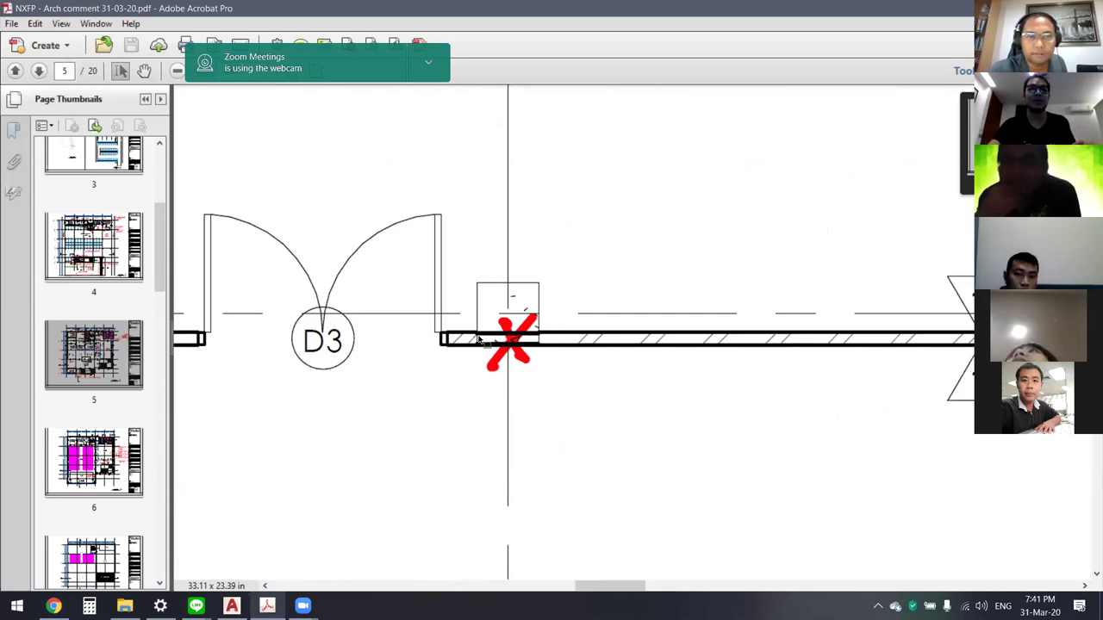
# Step: Zoom out to meeting rooms 1 and 2 and strike both wall section symbols with blue X marks
pyautogui.keyDown('ctrl'); pyautogui.scroll(-2, 551, 362); pyautogui.keyUp('ctrl')
pyautogui.keyDown('ctrl'); pyautogui.scroll(-1, 623, 364); pyautogui.keyUp('ctrl')
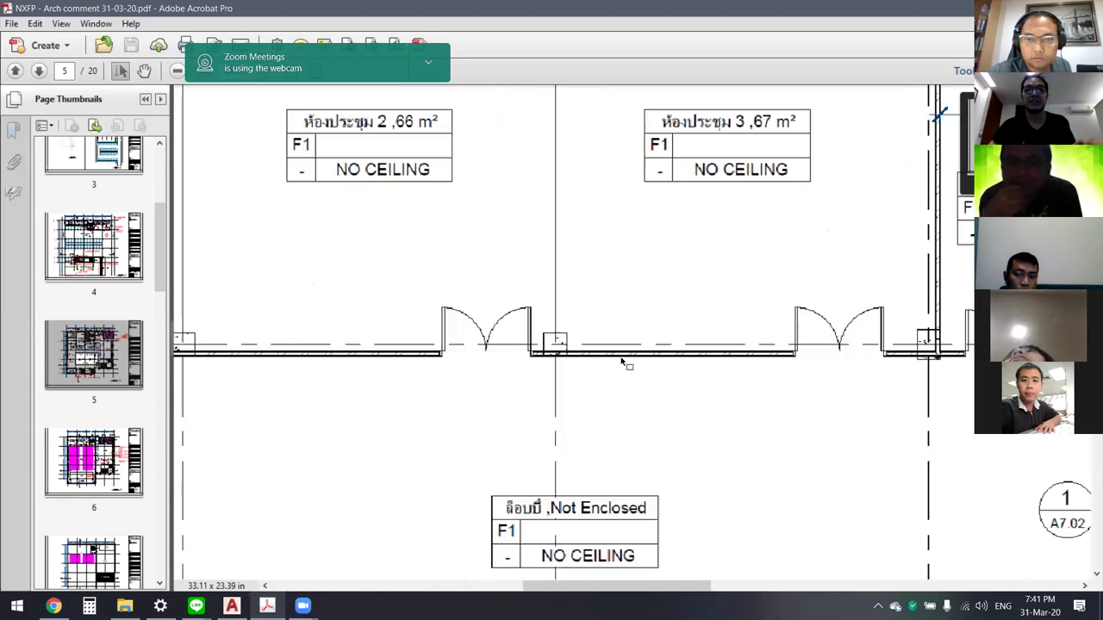
pyautogui.hscroll(-1, 264, 374)
pyautogui.hscroll(-1, 422, 379)
pyautogui.keyDown('ctrl'); pyautogui.scroll(-1, 442, 373); pyautogui.keyUp('ctrl')
pyautogui.keyDown('ctrl'); pyautogui.scroll(-1, 473, 388); pyautogui.keyUp('ctrl')
pyautogui.hscroll(-1, 465, 386)
pyautogui.hscroll(-1, 500, 386)
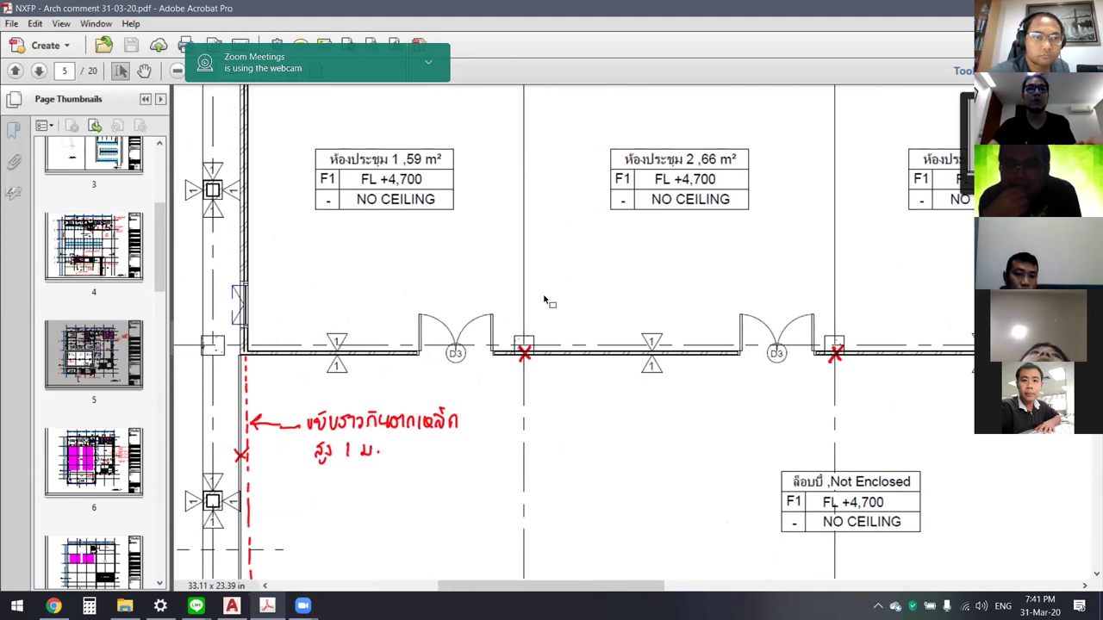
pyautogui.moveTo(315, 324); pyautogui.dragTo(352, 350)
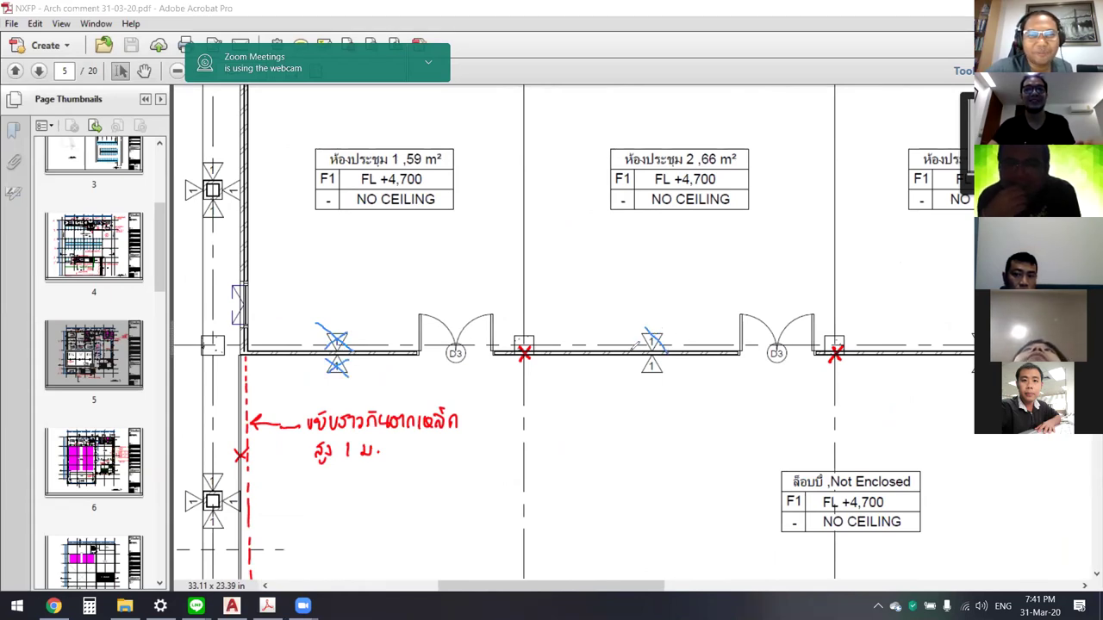
pyautogui.moveTo(645, 360); pyautogui.dragTo(663, 378)
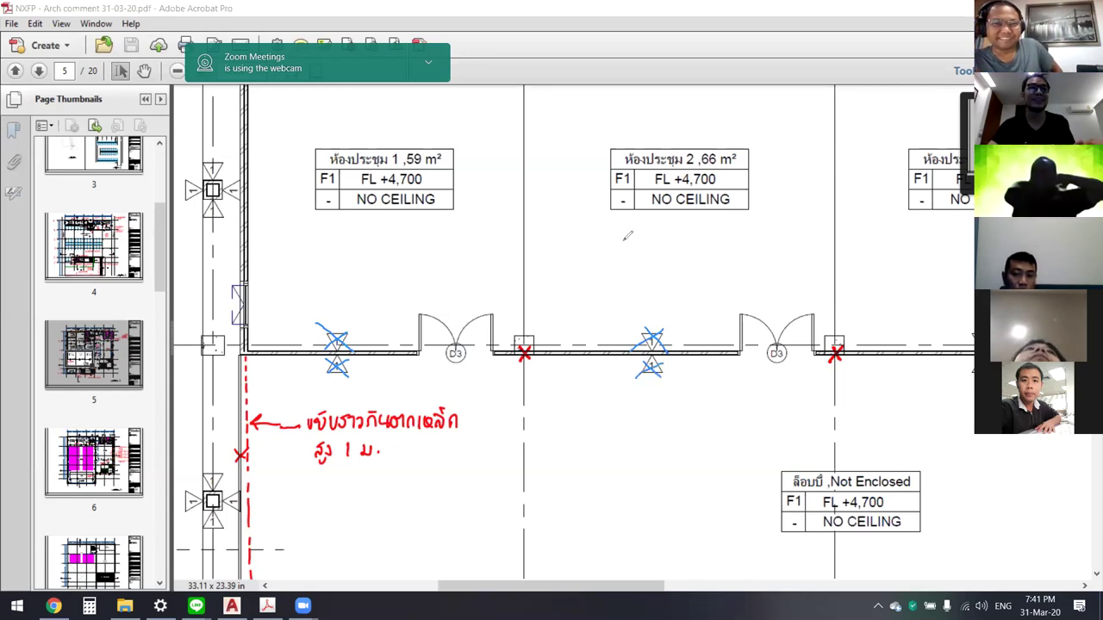
pyautogui.keyDown('ctrl'); pyautogui.scroll(-1, 592, 231); pyautogui.keyUp('ctrl')
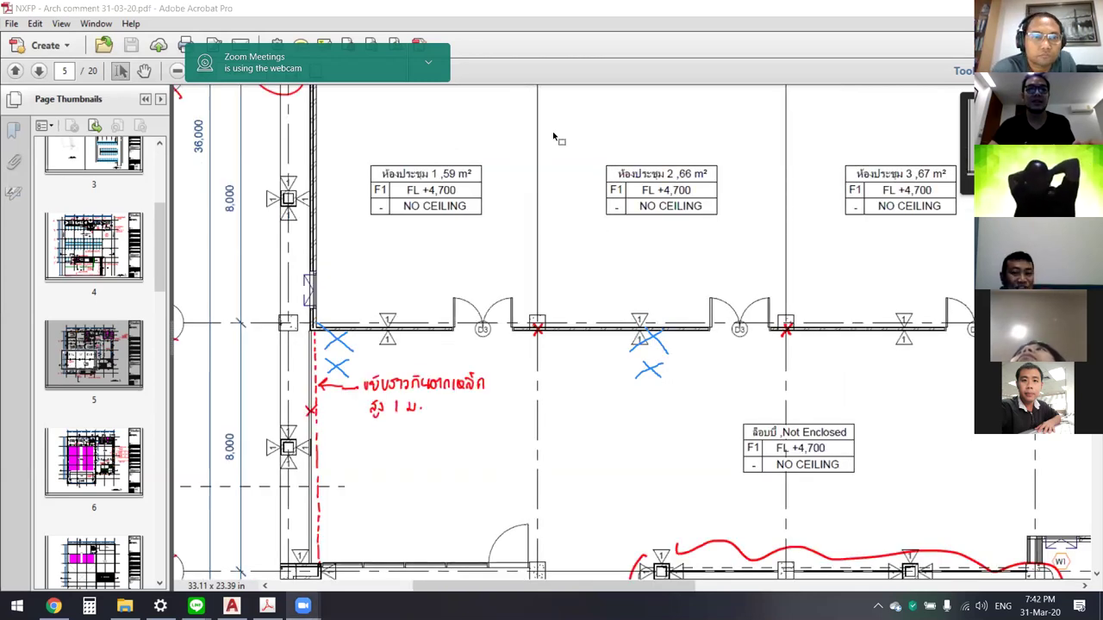
# Step: Draw a blue freehand loop around the red dashed railing line by the meeting room
pyautogui.scroll(-1, 524, 130)
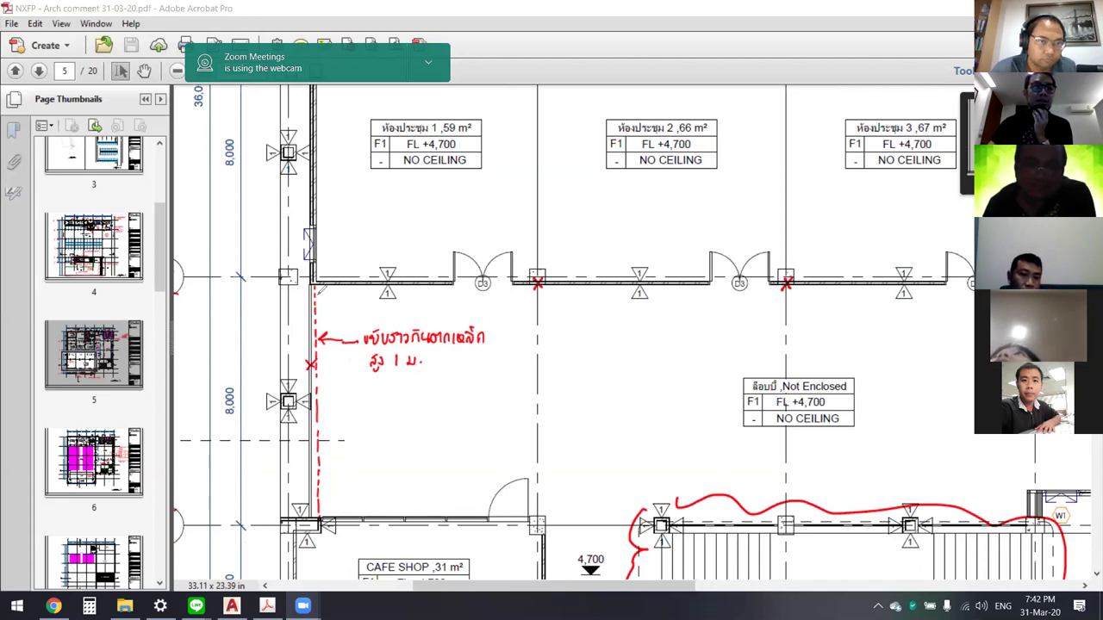
pyautogui.moveTo(334, 285)
pyautogui.mouseDown()
pyautogui.moveTo(292, 312)
pyautogui.moveTo(286, 440)
pyautogui.moveTo(320, 499)
pyautogui.moveTo(339, 315)
pyautogui.mouseUp()
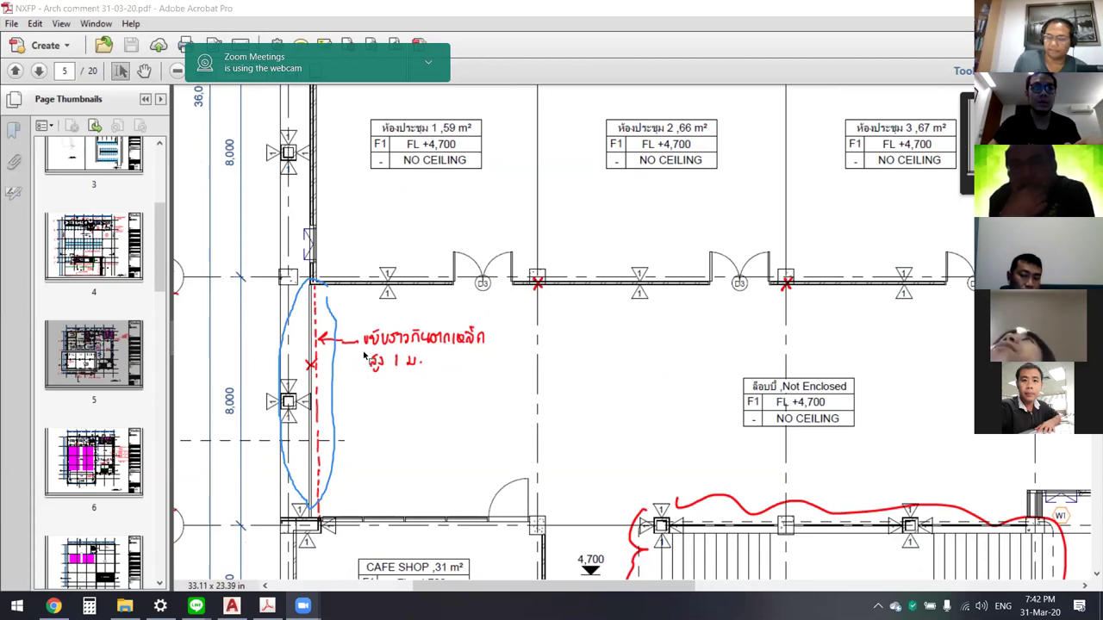
pyautogui.keyDown('ctrl'); pyautogui.scroll(3, 315, 297); pyautogui.keyUp('ctrl')
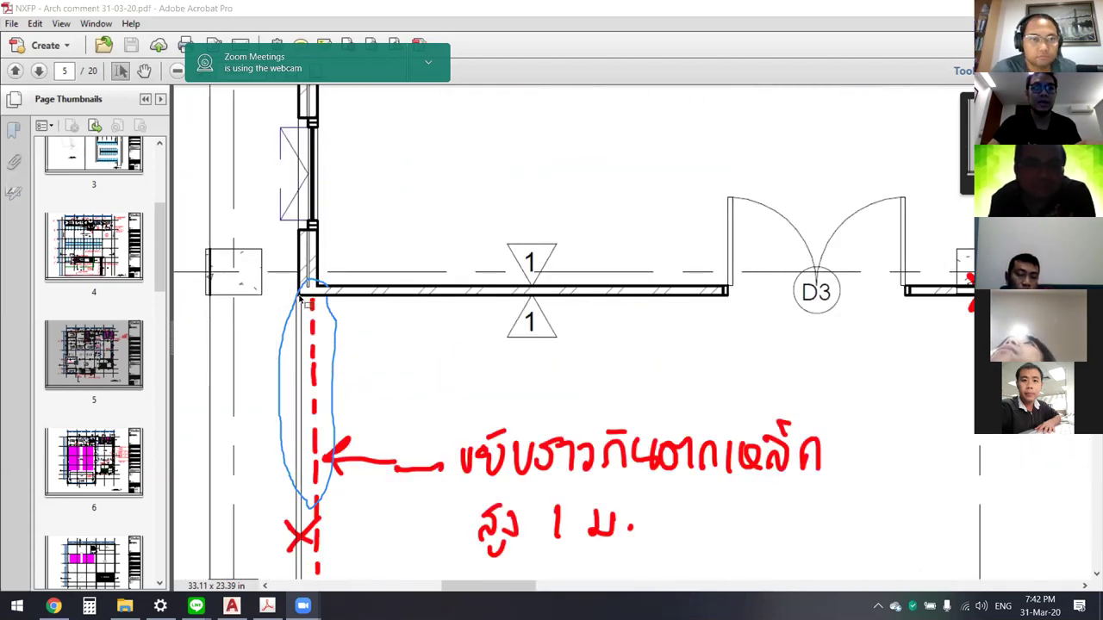
pyautogui.keyDown('ctrl'); pyautogui.scroll(-3, 411, 335); pyautogui.keyUp('ctrl')
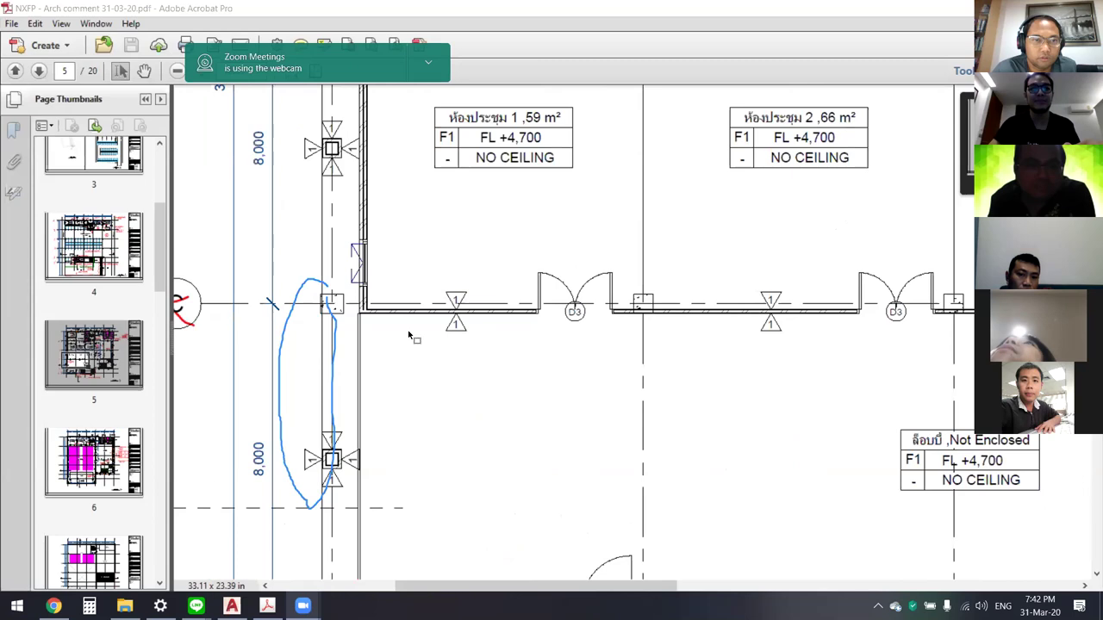
# Step: Pan right and up across the plan to bring the toilets and storage area into view
pyautogui.scroll(-1, 630, 392)
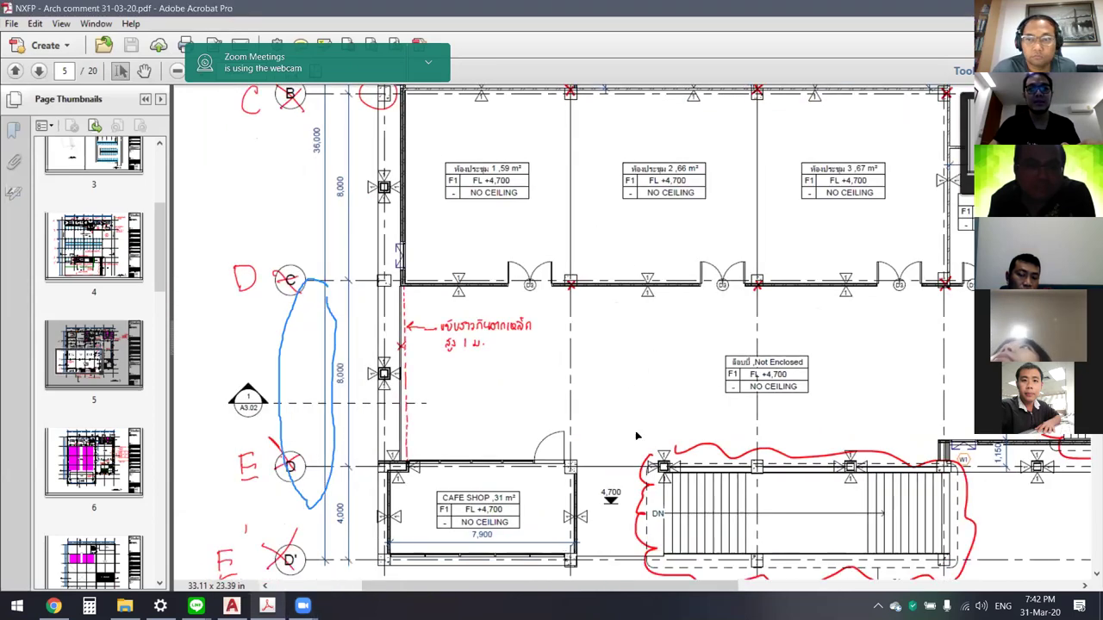
pyautogui.scroll(-1, 653, 398)
pyautogui.hscroll(2, 670, 407)
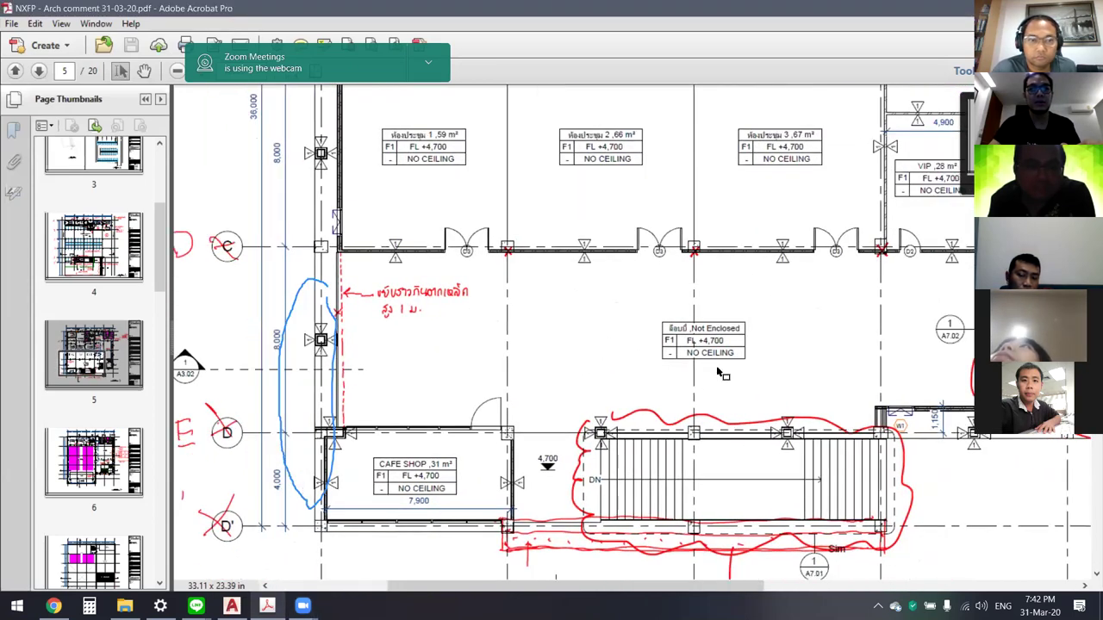
pyautogui.scroll(1, 787, 323)
pyautogui.hscroll(1, 786, 323)
pyautogui.scroll(8, 810, 302)
pyautogui.hscroll(12, 810, 301)
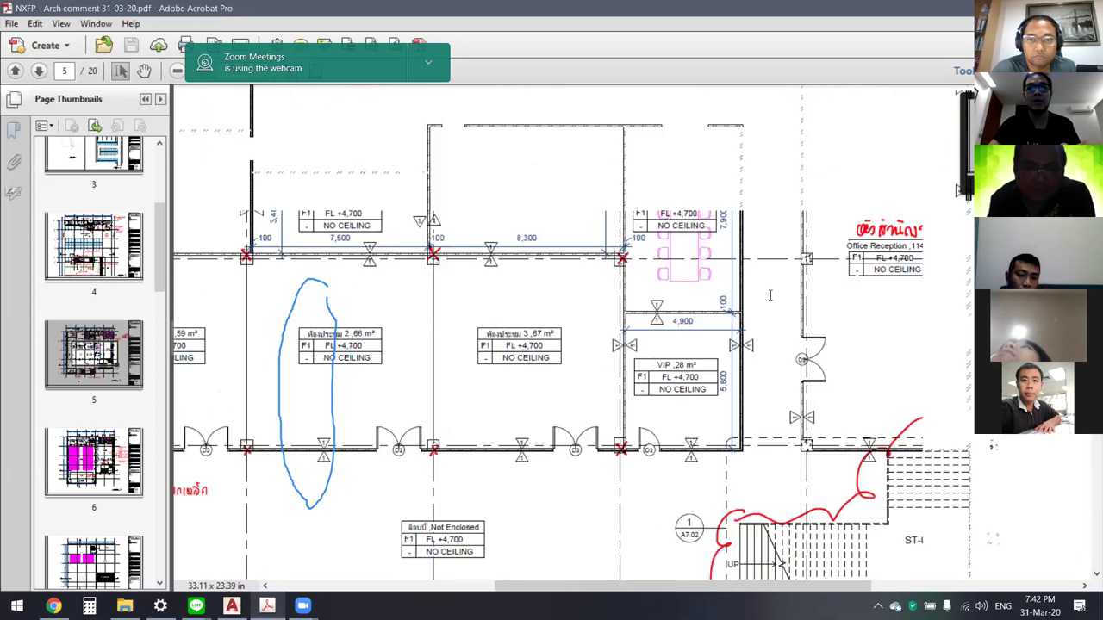
pyautogui.scroll(2, 848, 261)
pyautogui.hscroll(5, 849, 261)
pyautogui.hscroll(3, 848, 261)
pyautogui.scroll(1, 818, 305)
pyautogui.hscroll(2, 859, 271)
pyautogui.hscroll(2, 827, 292)
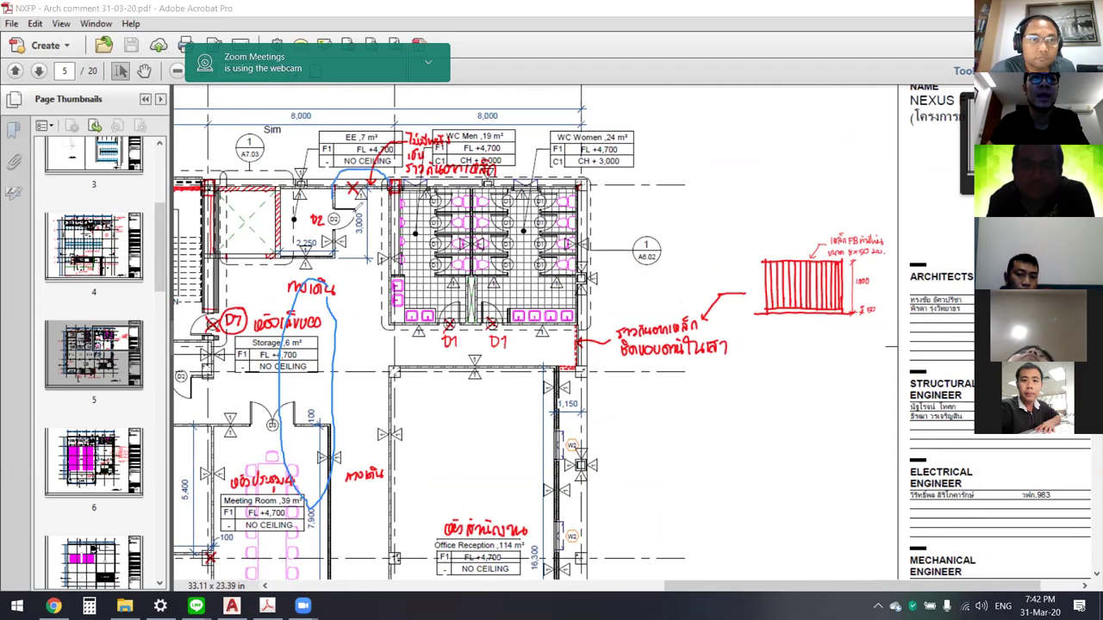
# Step: Encircle the red margin railing sketch and A6.02 column callout with a blue loop
pyautogui.moveTo(893, 215); pyautogui.dragTo(738, 266)
pyautogui.moveTo(883, 316); pyautogui.dragTo(902, 226)
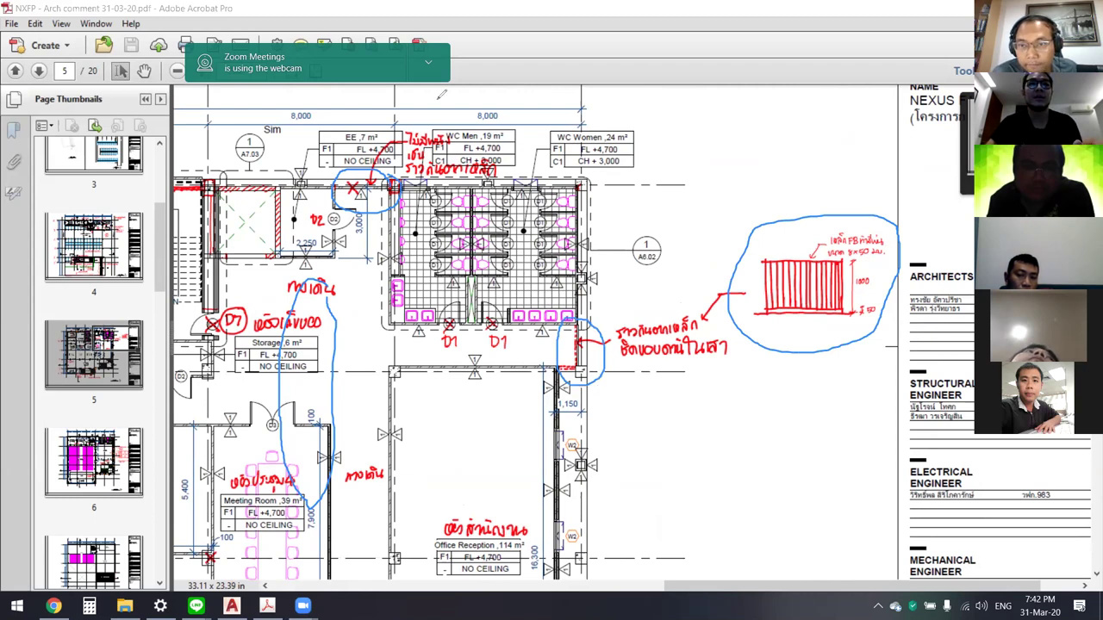
pyautogui.scroll(-1, 603, 465)
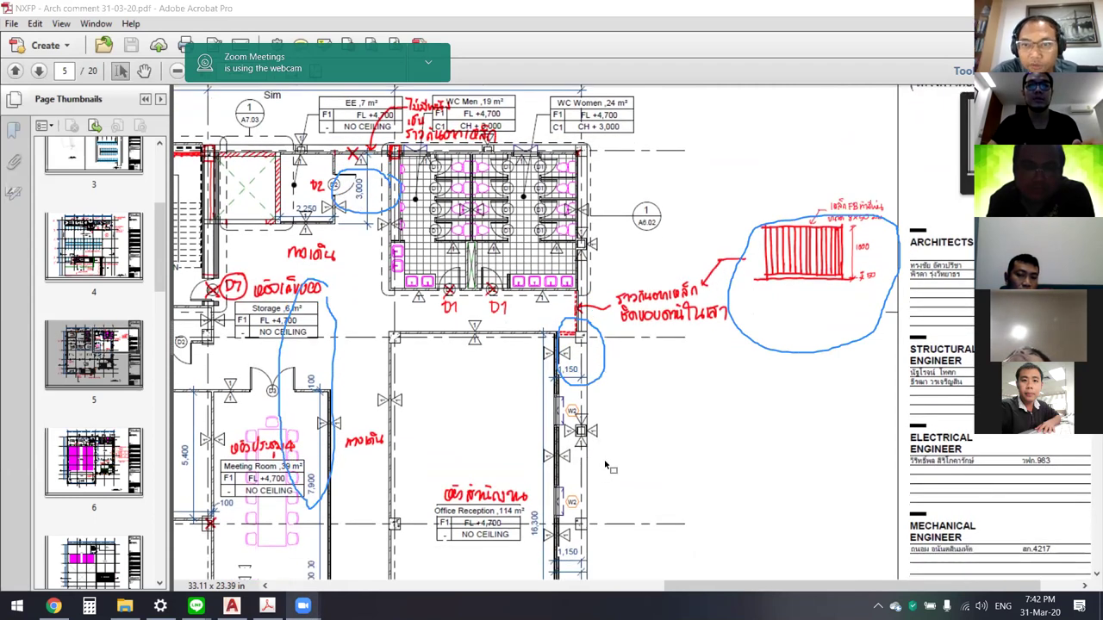
pyautogui.keyDown('ctrl'); pyautogui.scroll(-1, 622, 461); pyautogui.keyUp('ctrl')
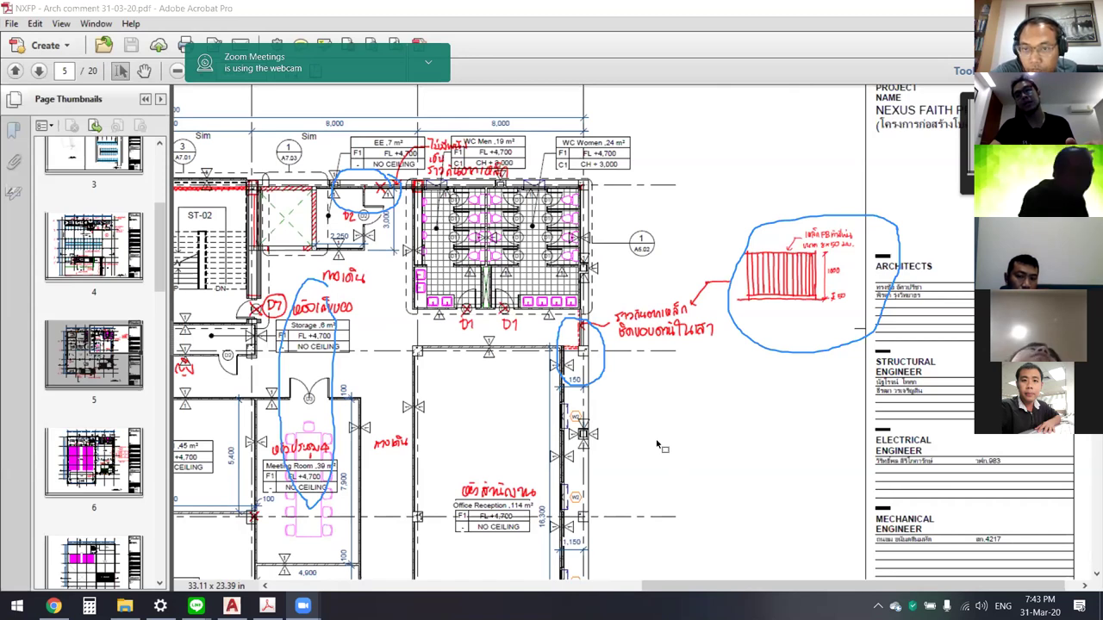
# Step: Zoom out and scroll down to stair ST-03 and the drawing title block
pyautogui.keyDown('ctrl'); pyautogui.scroll(1, 860, 318); pyautogui.keyUp('ctrl')
pyautogui.keyDown('ctrl'); pyautogui.scroll(1, 761, 284); pyautogui.keyUp('ctrl')
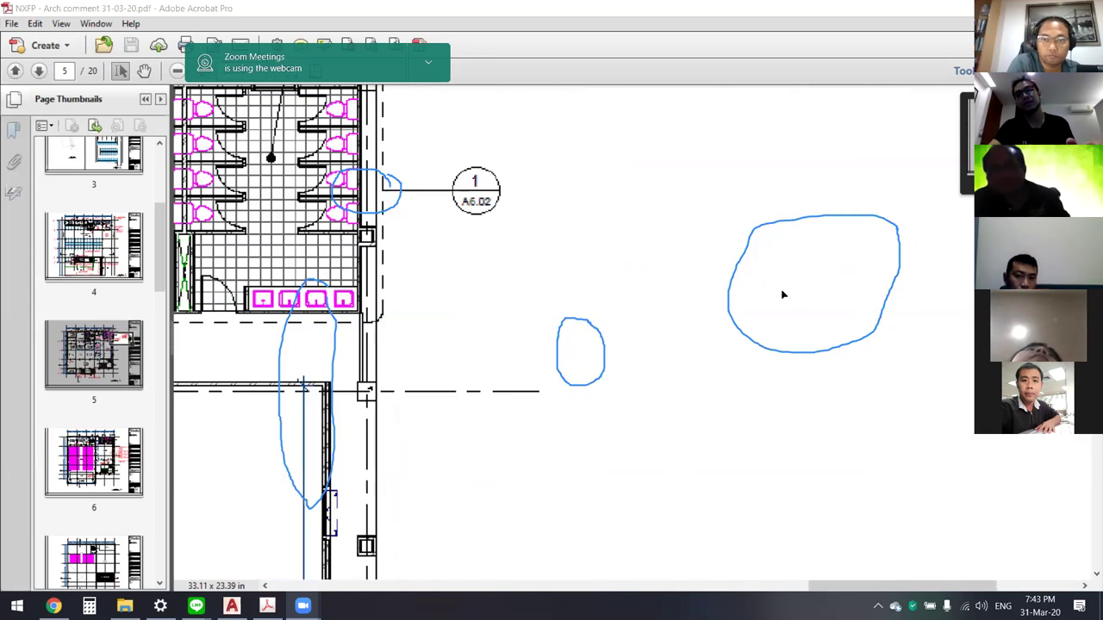
pyautogui.keyDown('ctrl'); pyautogui.scroll(1, 782, 293); pyautogui.keyUp('ctrl')
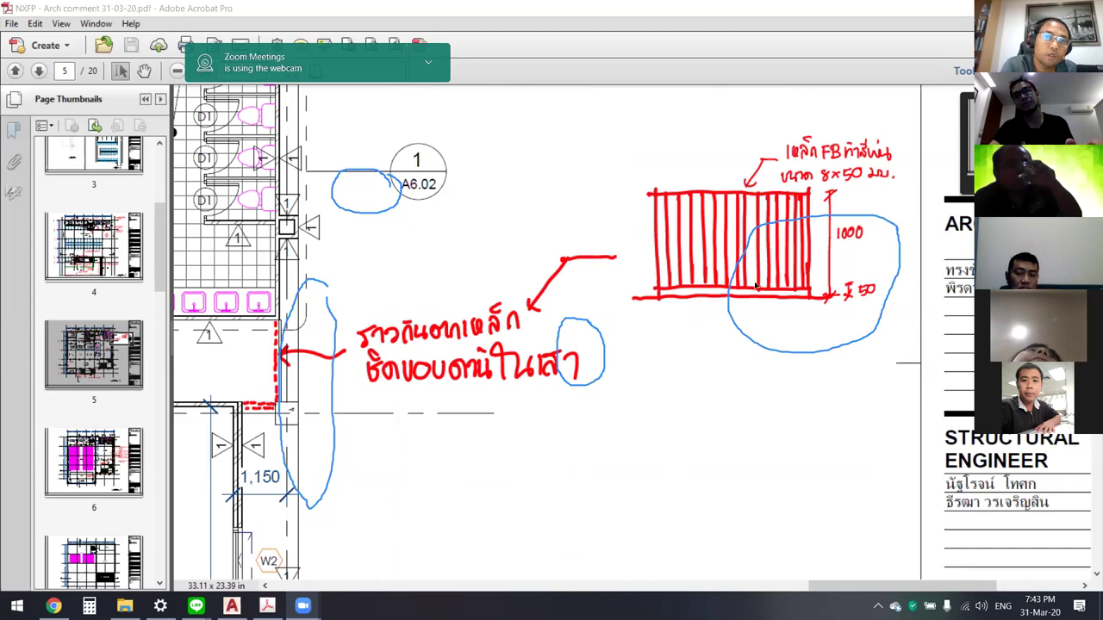
pyautogui.keyDown('ctrl'); pyautogui.scroll(-2, 670, 338); pyautogui.keyUp('ctrl')
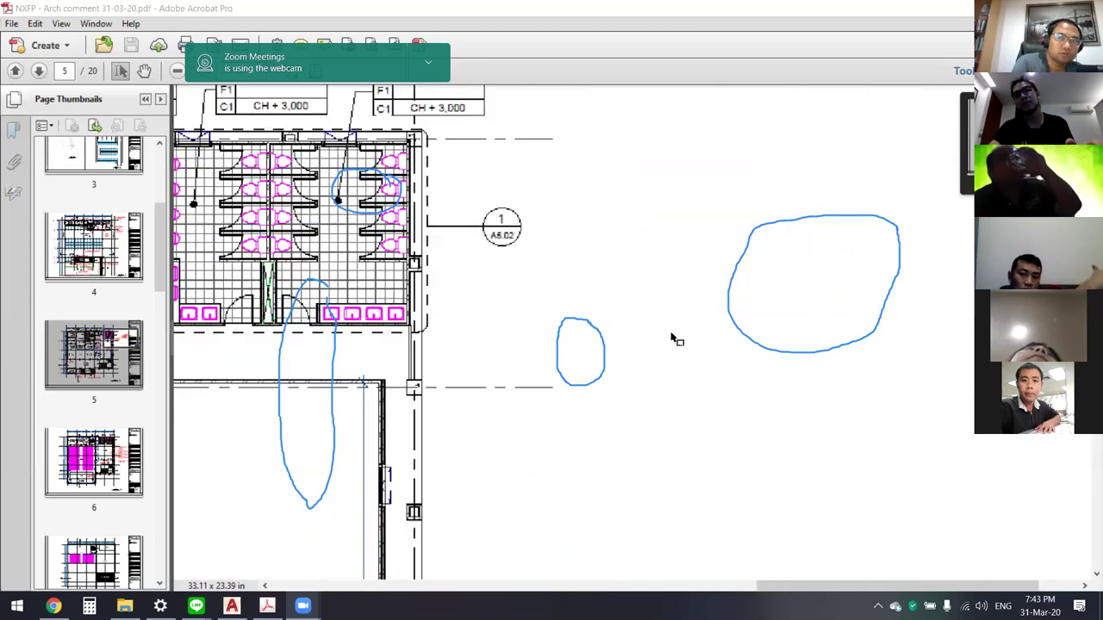
pyautogui.keyDown('ctrl'); pyautogui.scroll(-1, 669, 339); pyautogui.keyUp('ctrl')
pyautogui.keyDown('ctrl'); pyautogui.scroll(-1, 670, 338); pyautogui.keyUp('ctrl')
pyautogui.keyDown('ctrl'); pyautogui.scroll(-1, 644, 398); pyautogui.keyUp('ctrl')
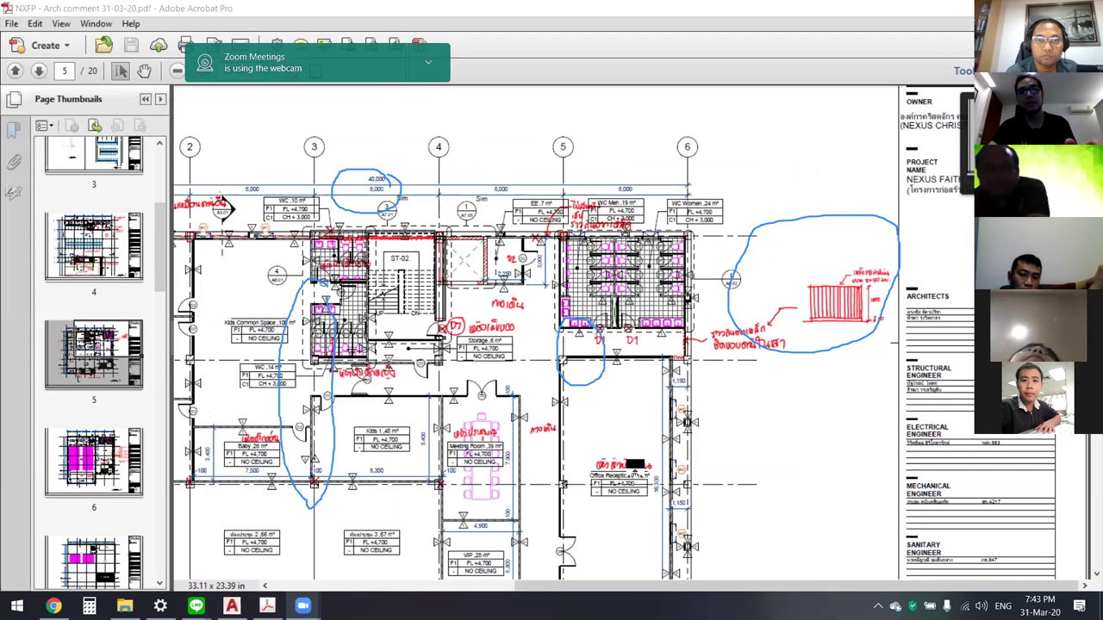
pyautogui.scroll(-3, 638, 465)
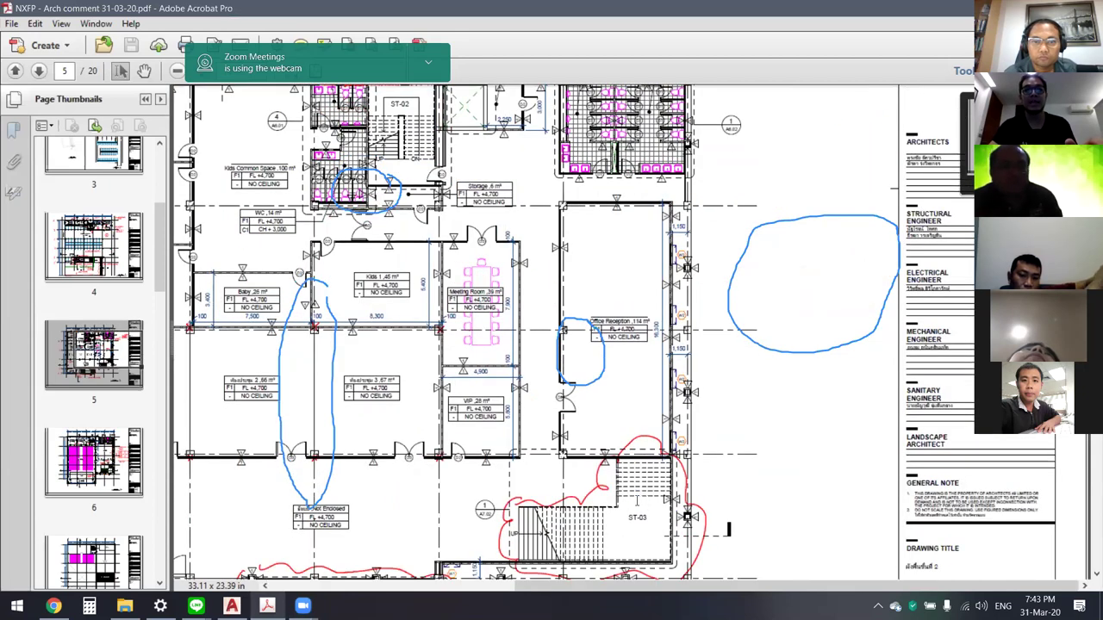
pyautogui.scroll(-1, 635, 486)
pyautogui.keyDown('ctrl'); pyautogui.scroll(1, 612, 513); pyautogui.keyUp('ctrl')
pyautogui.keyDown('ctrl'); pyautogui.scroll(2, 603, 518); pyautogui.keyUp('ctrl')
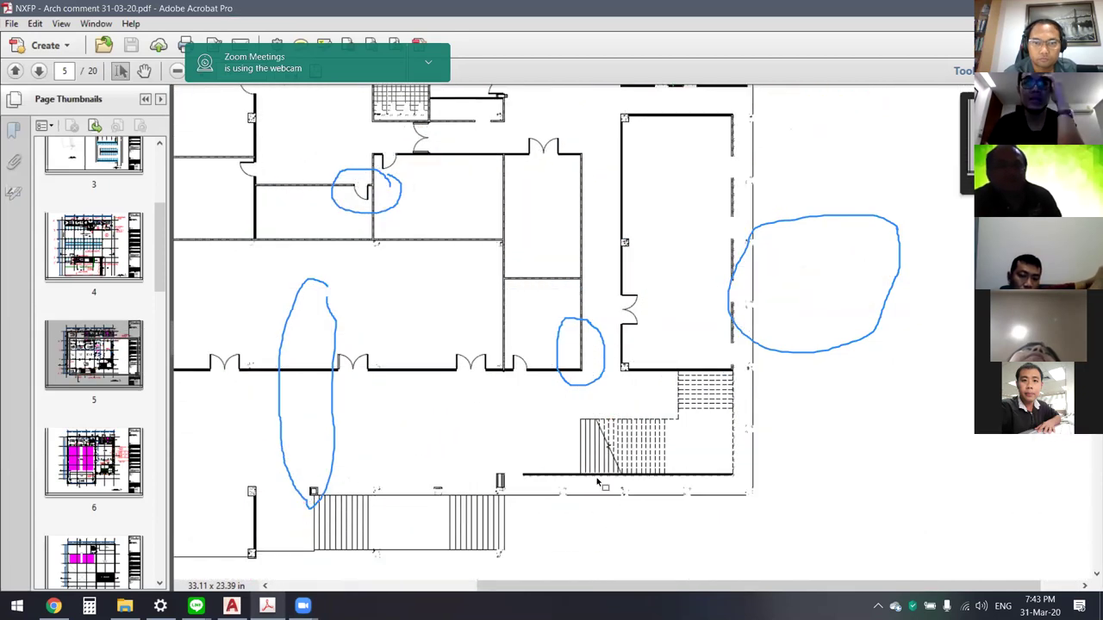
pyautogui.scroll(-1, 588, 515)
pyautogui.scroll(-2, 587, 515)
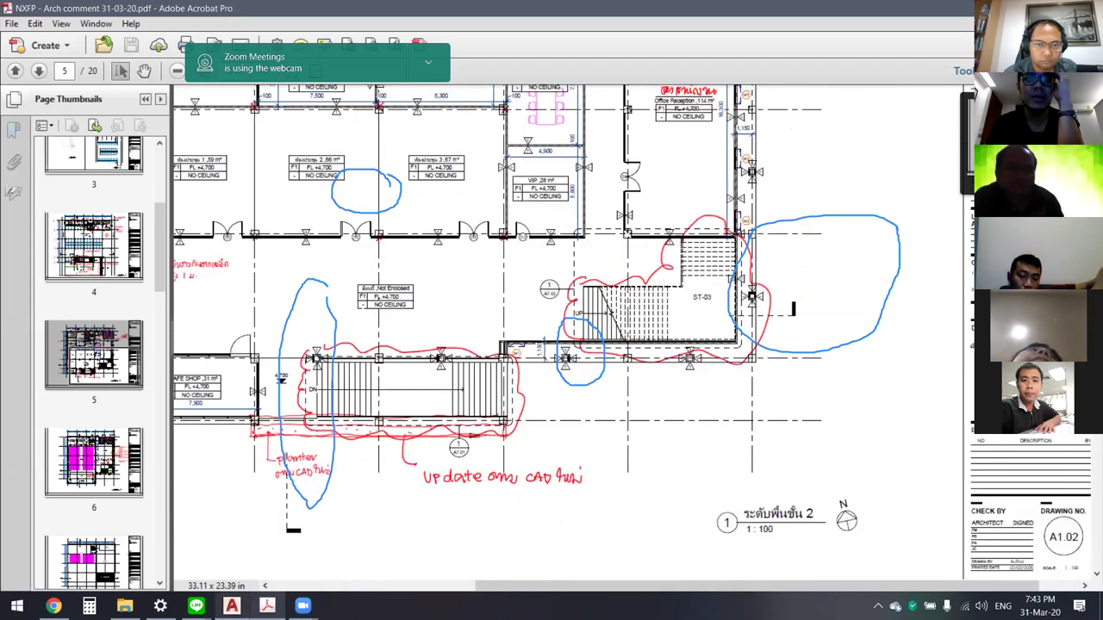
# Step: Maximize the AutoCAD tender drawing and frame lobby stairs ST-01 and ST-02 beside their stair table
pyautogui.click(231, 606)
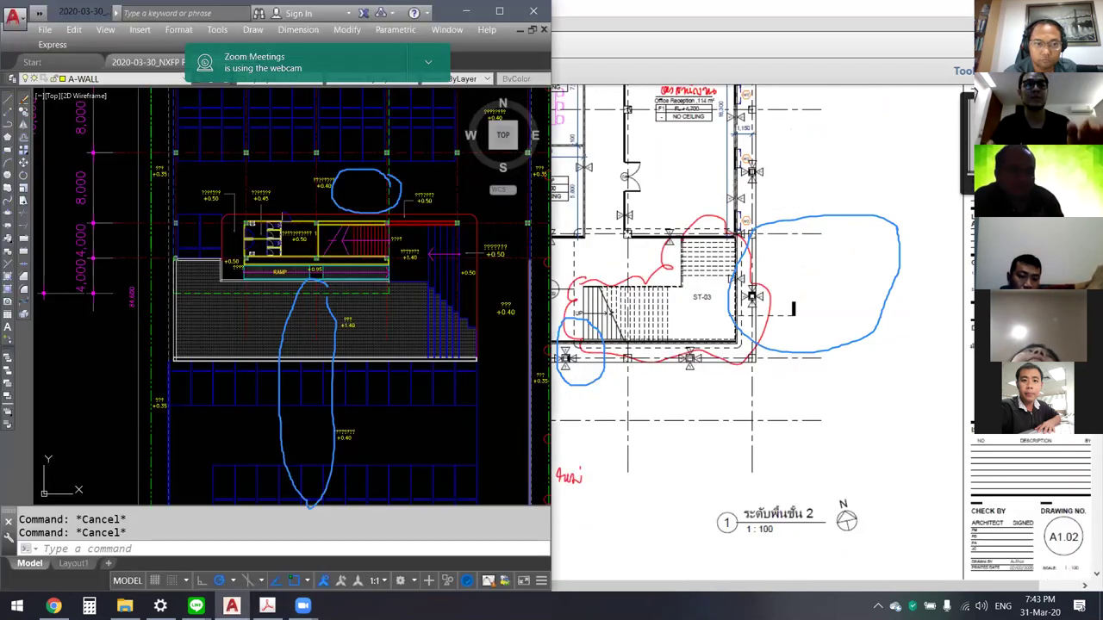
pyautogui.click(501, 12)
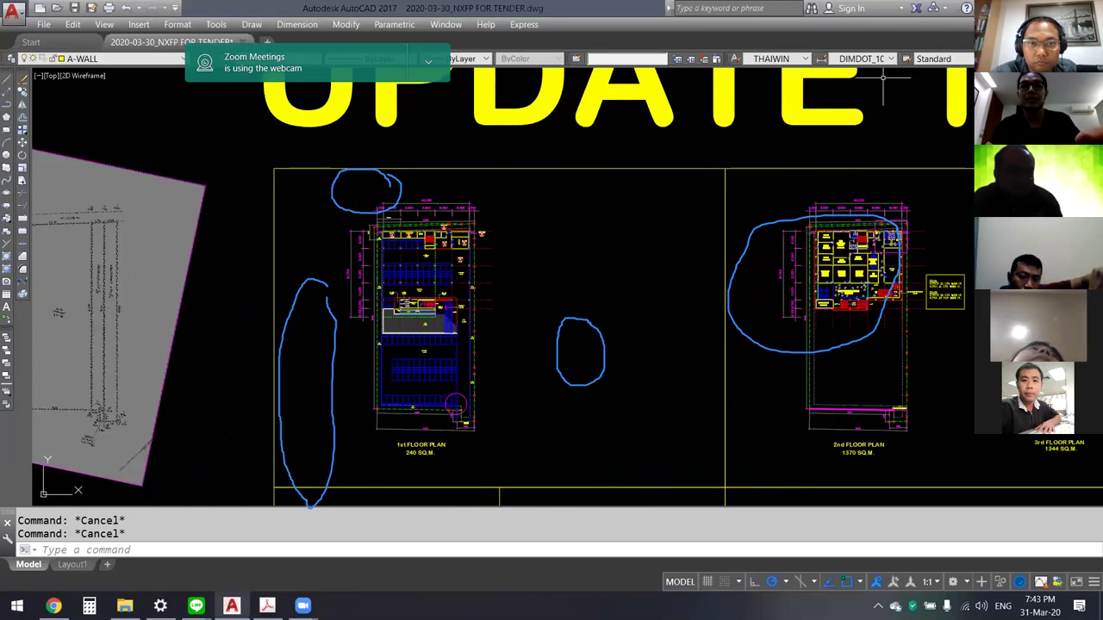
pyautogui.moveTo(763, 298); pyautogui.dragTo(569, 298, button='middle')
pyautogui.scroll(6, 788, 282)
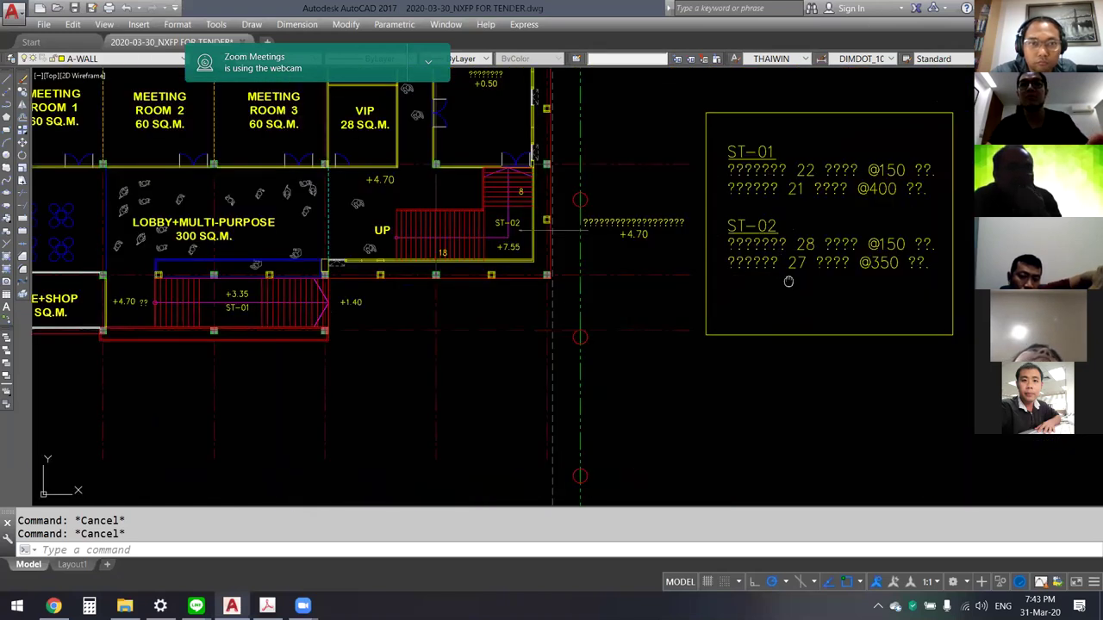
pyautogui.moveTo(788, 281); pyautogui.dragTo(706, 280, button='middle')
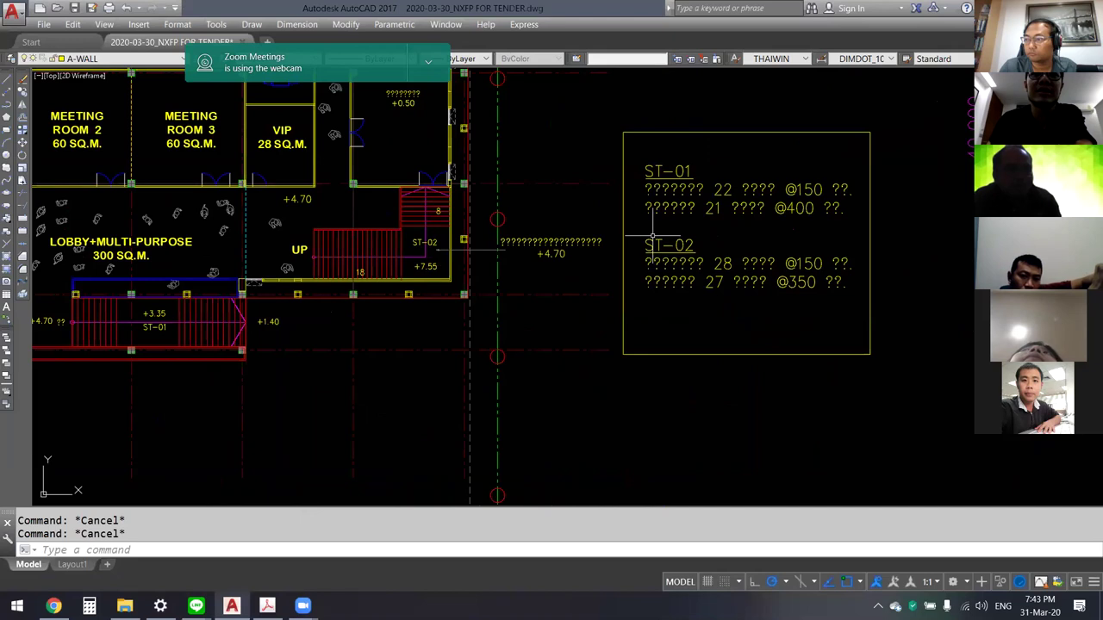
pyautogui.moveTo(63, 274); pyautogui.dragTo(269, 367)
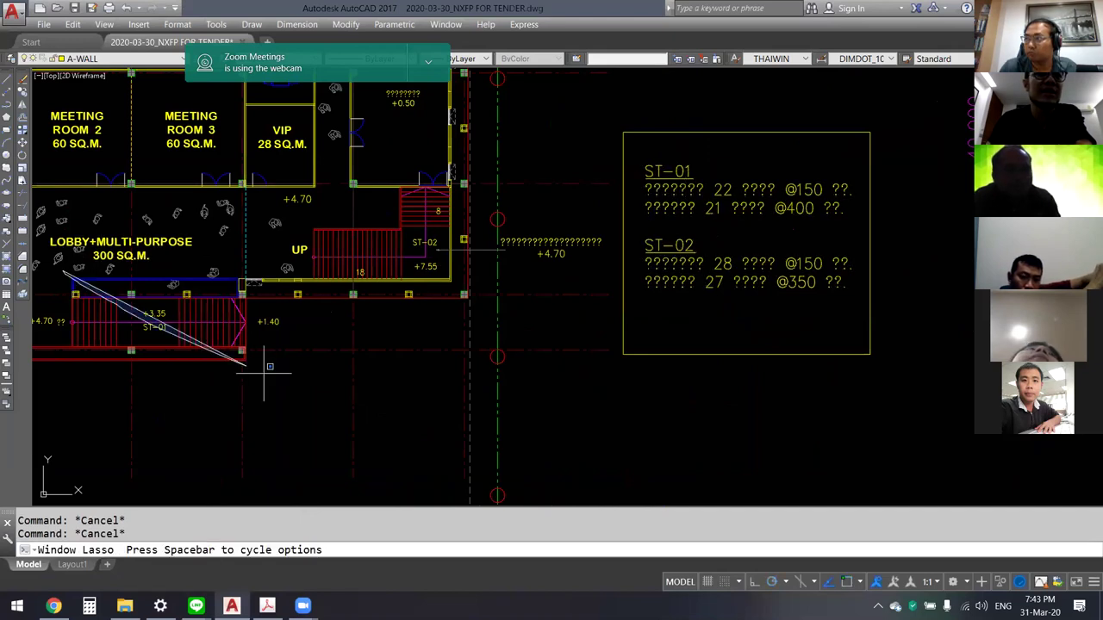
pyautogui.press('Escape')
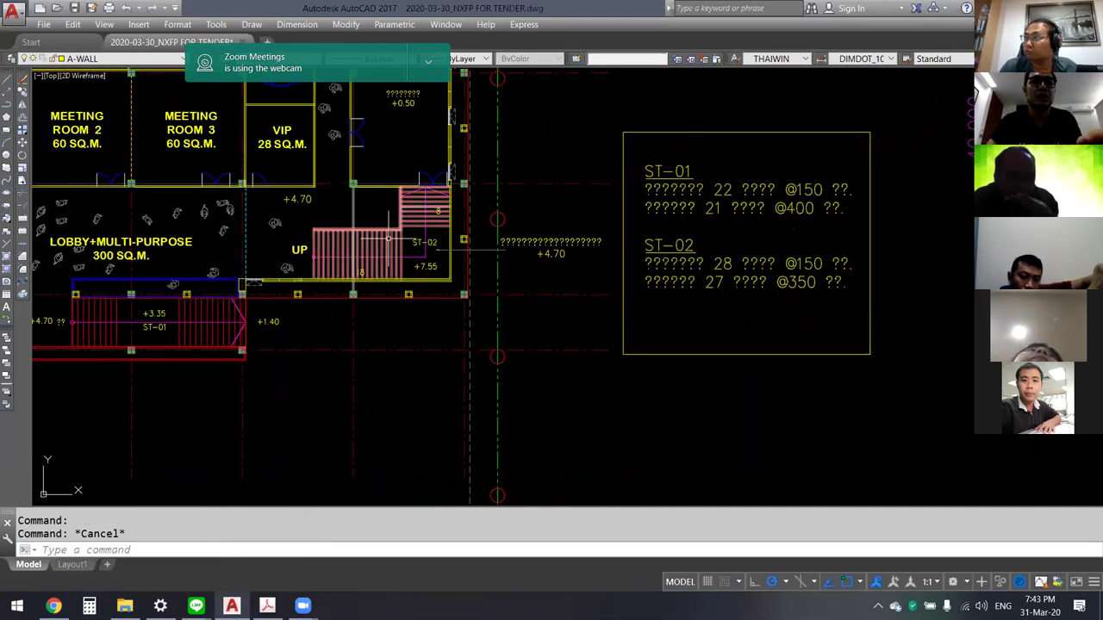
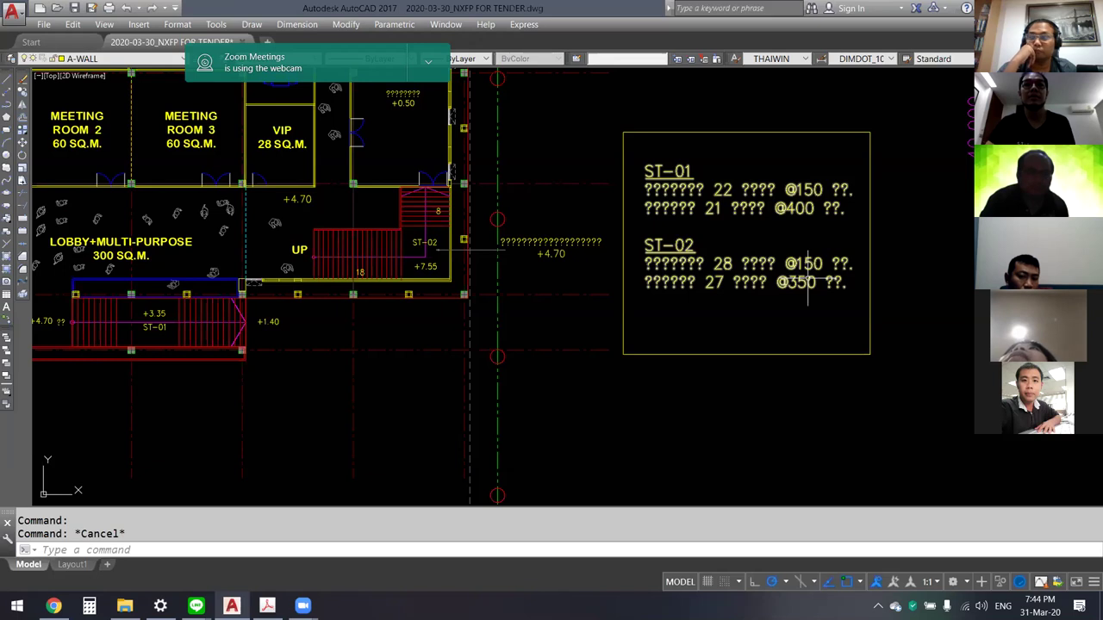
# Step: Return to the marked-up plan PDF and zoom to page 6's stage and storage room
pyautogui.hotkey('alt', 'Tab')
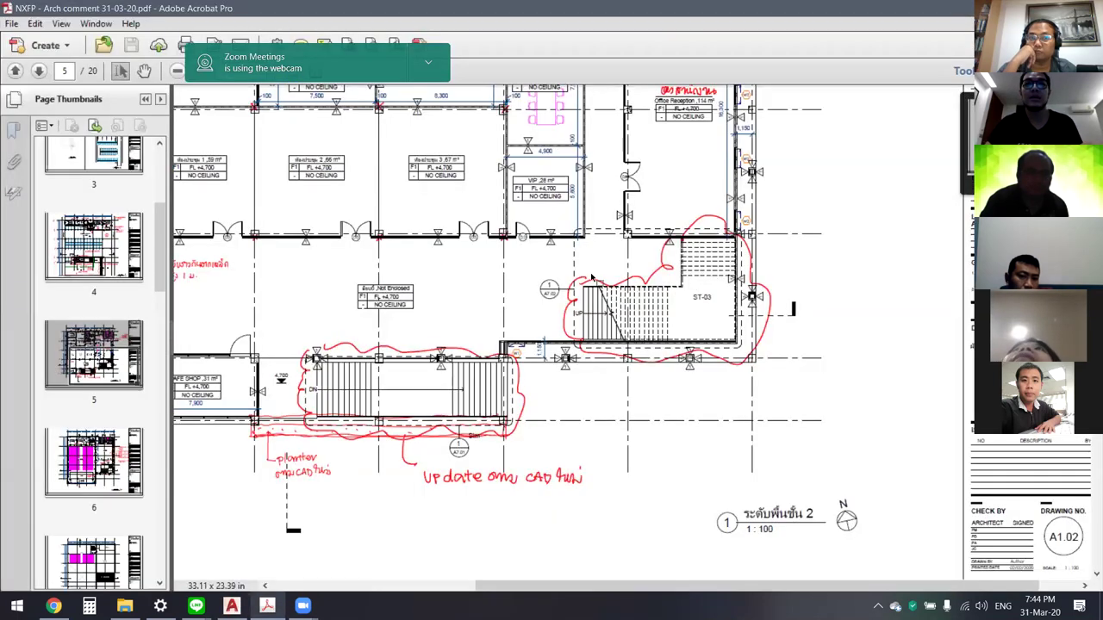
pyautogui.keyDown('ctrl'); pyautogui.scroll(-2, 681, 340); pyautogui.keyUp('ctrl')
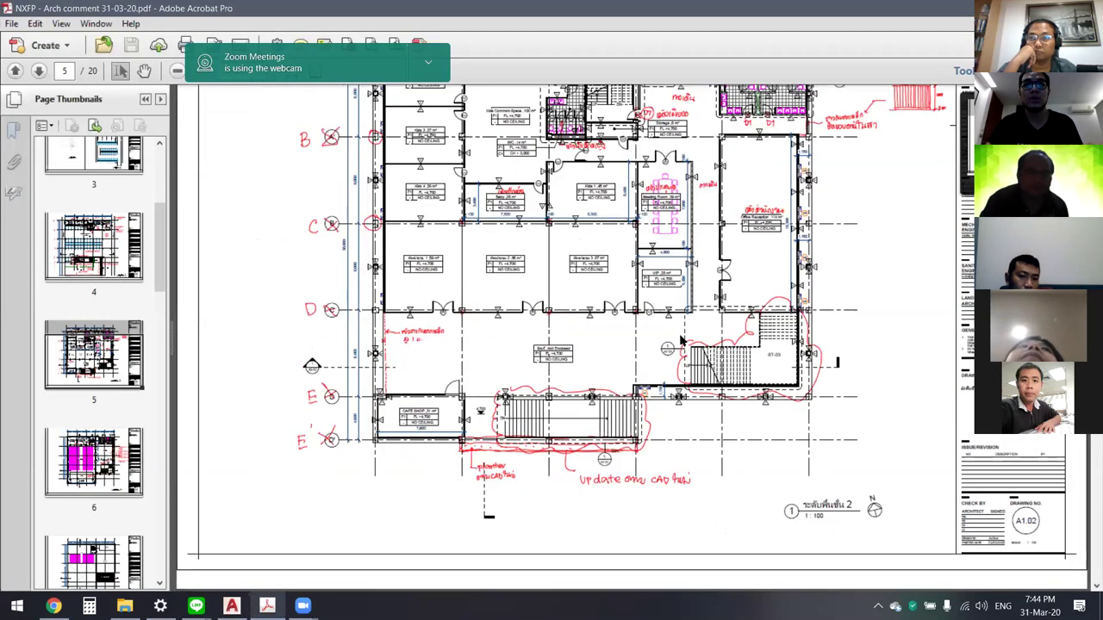
pyautogui.keyDown('ctrl'); pyautogui.scroll(-1, 681, 341); pyautogui.keyUp('ctrl')
pyautogui.keyDown('ctrl'); pyautogui.scroll(3, 745, 298); pyautogui.keyUp('ctrl')
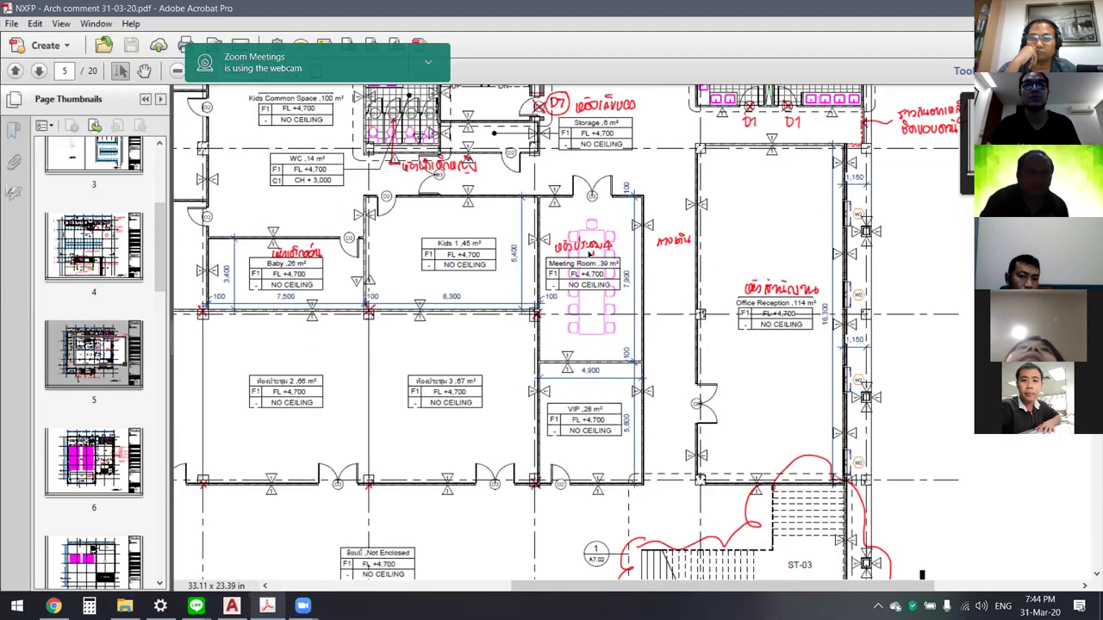
pyautogui.keyDown('ctrl'); pyautogui.scroll(-1, 603, 256); pyautogui.keyUp('ctrl')
pyautogui.scroll(-2, 603, 254)
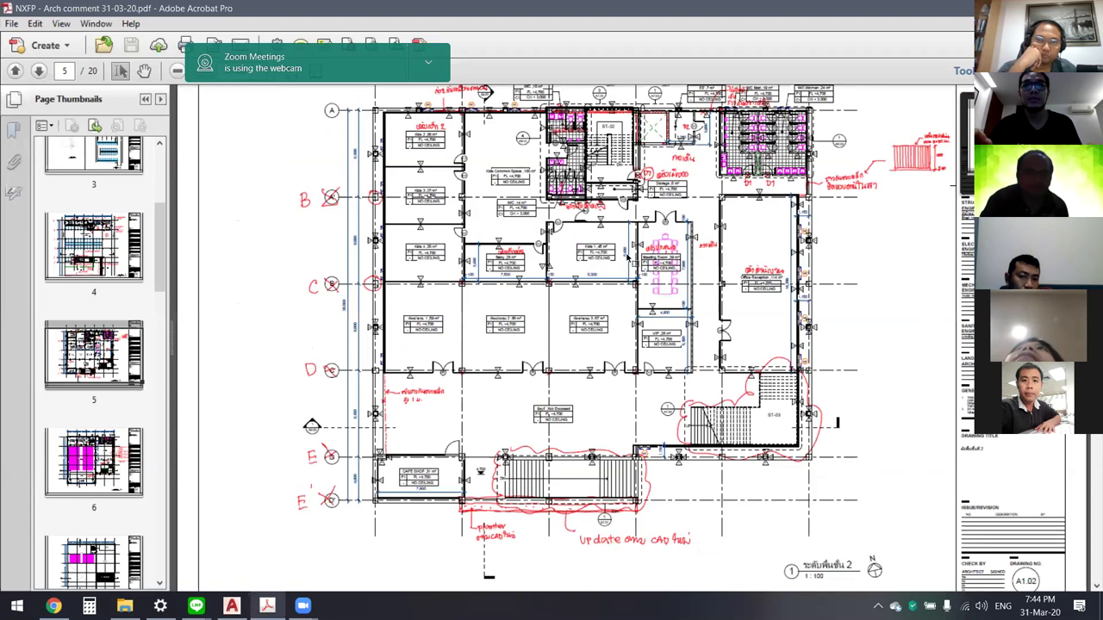
pyautogui.keyDown('ctrl'); pyautogui.scroll(1, 568, 234); pyautogui.keyUp('ctrl')
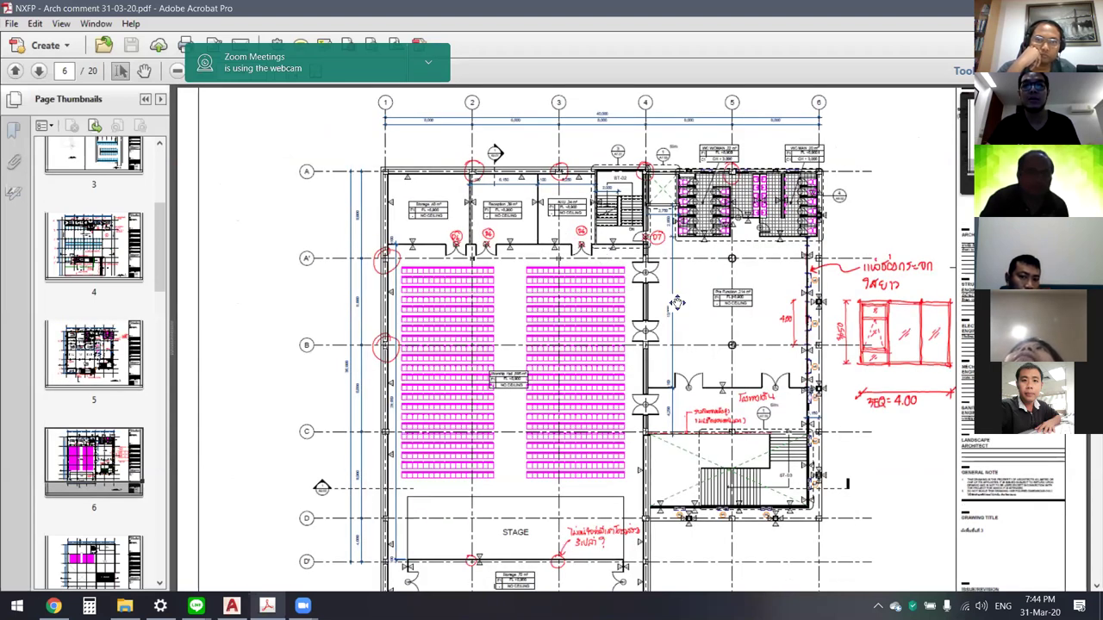
pyautogui.scroll(-1, 683, 310)
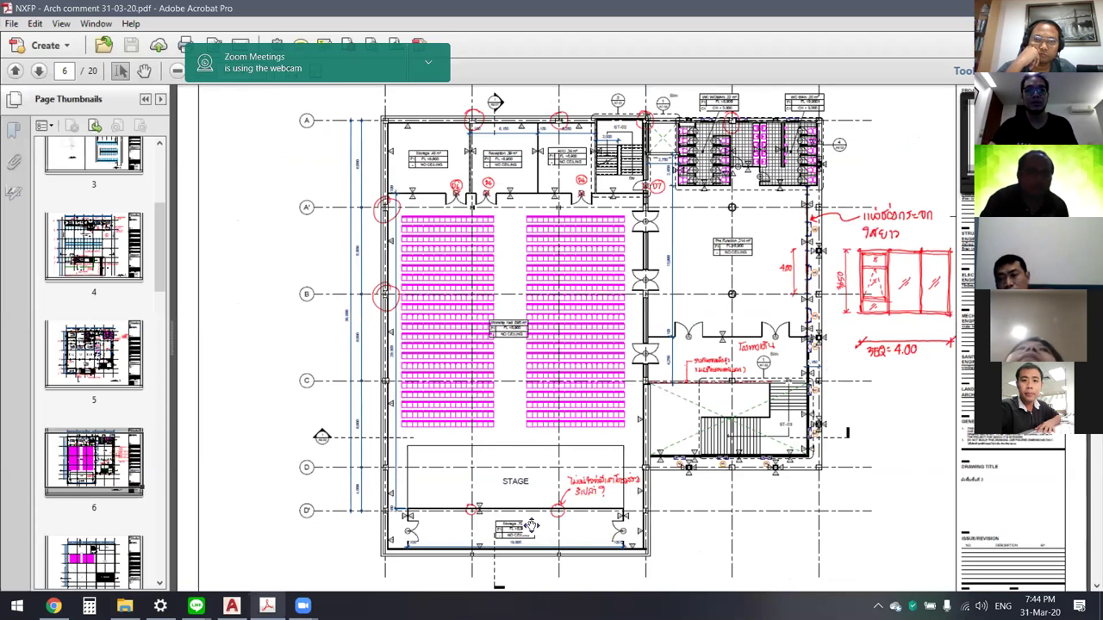
pyautogui.keyDown('ctrl'); pyautogui.scroll(1, 521, 510); pyautogui.keyUp('ctrl')
pyautogui.scroll(-3, 422, 366)
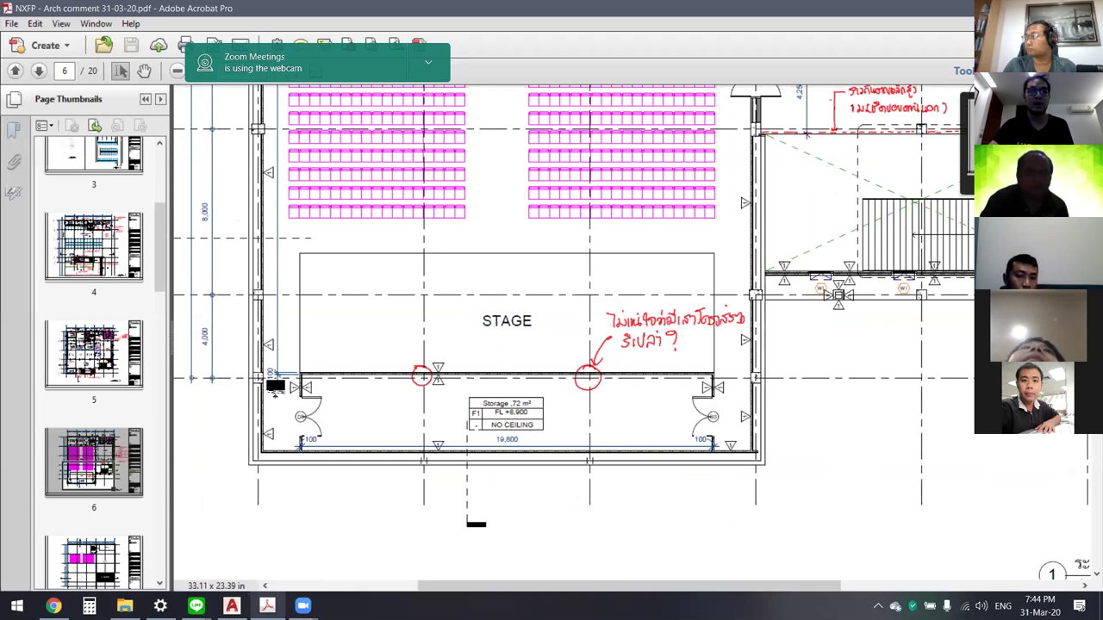
pyautogui.hscroll(-1, 277, 394)
pyautogui.hscroll(-1, 363, 387)
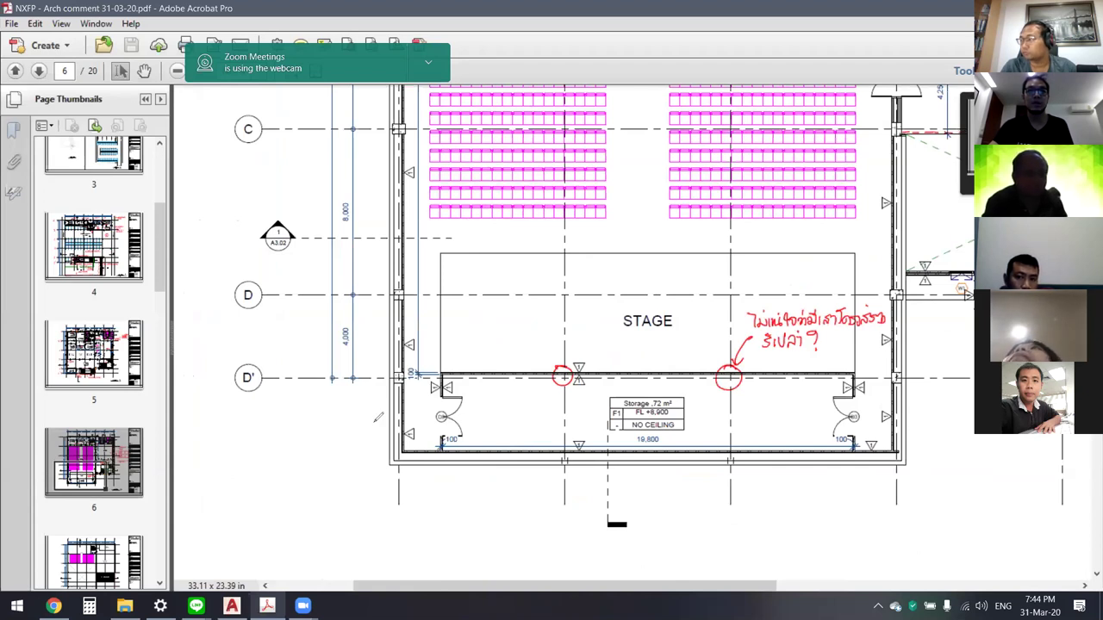
# Step: Draw a blue line beside the left wall and circle the stage and storage-room columns
pyautogui.moveTo(373, 379); pyautogui.dragTo(372, 450)
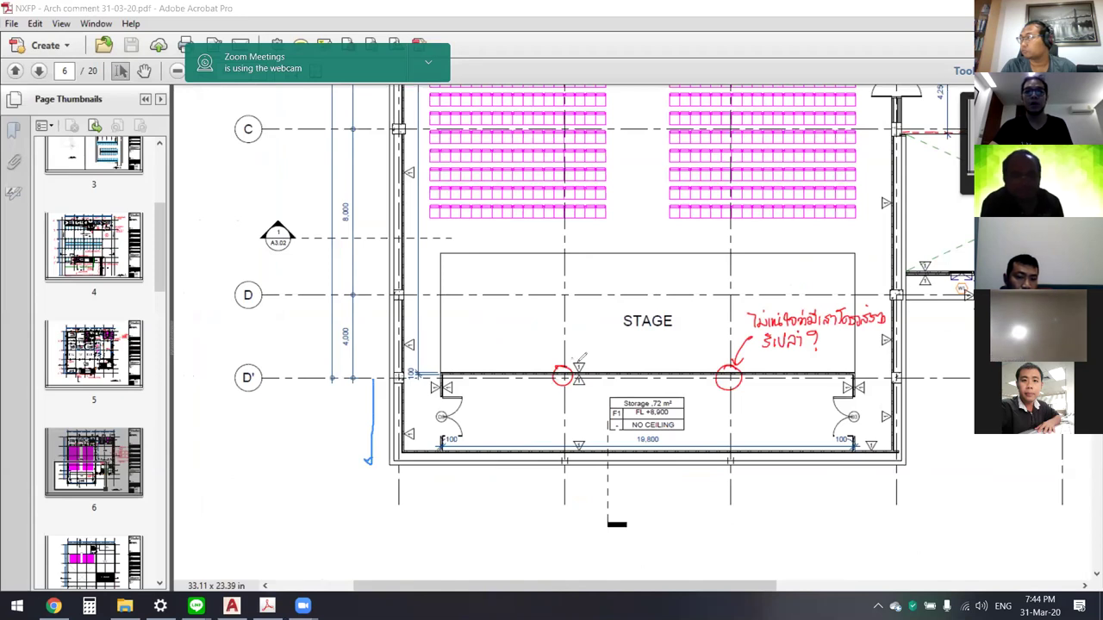
pyautogui.moveTo(745, 365); pyautogui.dragTo(748, 368)
pyautogui.moveTo(746, 446); pyautogui.dragTo(751, 464)
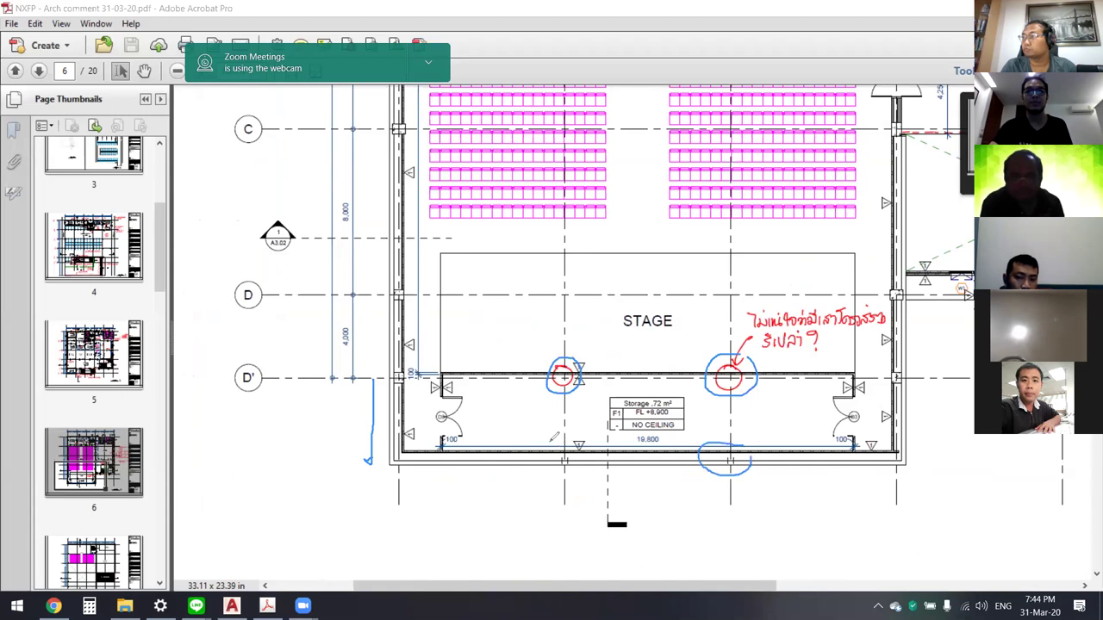
pyautogui.moveTo(597, 440); pyautogui.dragTo(594, 444)
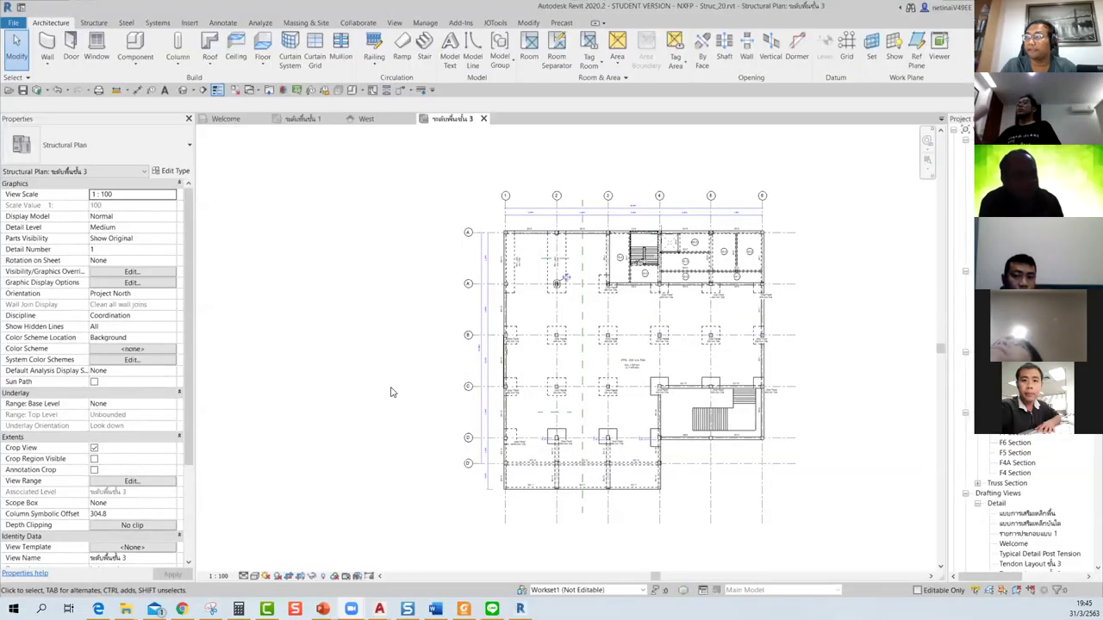
# Step: Zoom and pan the level 3 structural plan to show the full slab layout
pyautogui.scroll(3, 594, 487)
pyautogui.scroll(2, 590, 479)
pyautogui.scroll(-1, 557, 435)
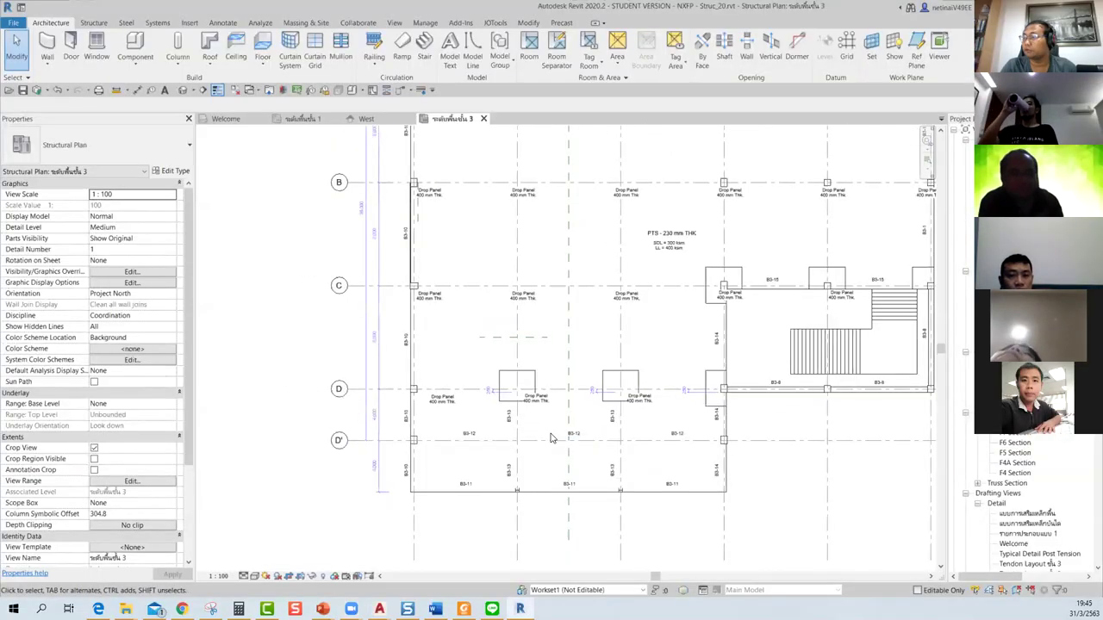
pyautogui.scroll(-1, 552, 343)
pyautogui.moveTo(552, 344); pyautogui.dragTo(554, 371, button='middle')
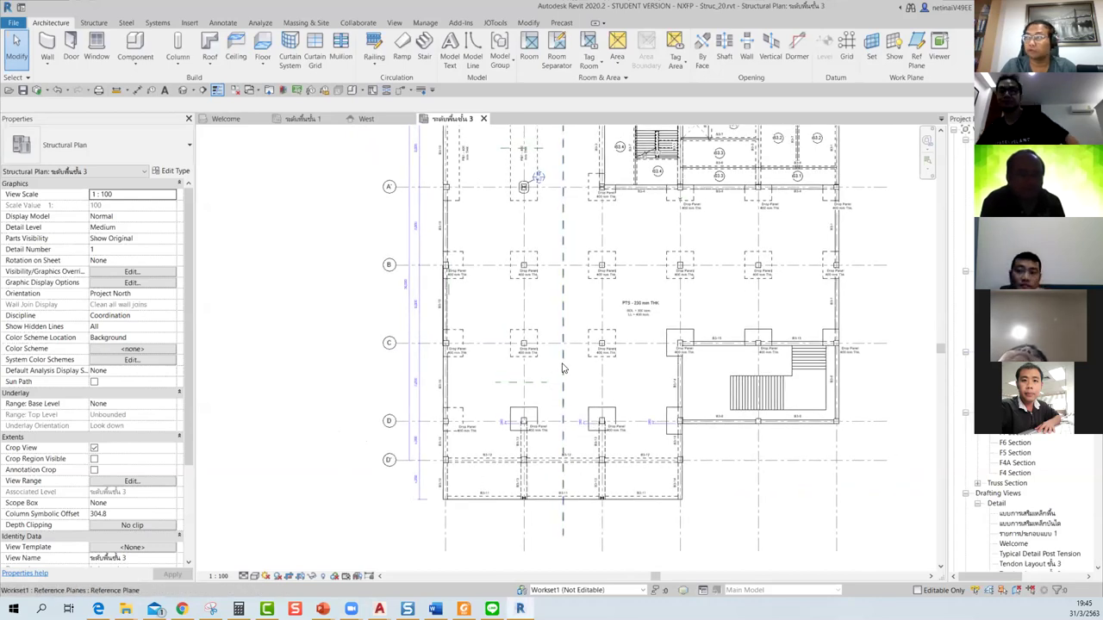
pyautogui.scroll(-1, 554, 351)
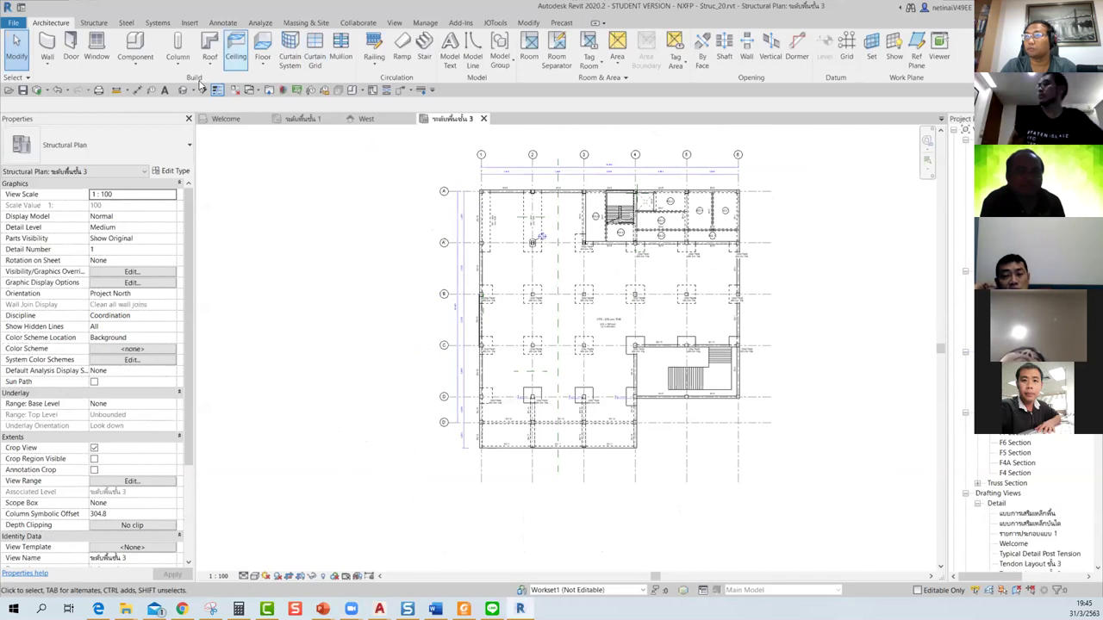
# Step: Start a trial section line with SE, then cancel it unfinished
pyautogui.press('s')
pyautogui.press('e')
pyautogui.click(517, 249)
pyautogui.press('Escape')
pyautogui.press('Escape')
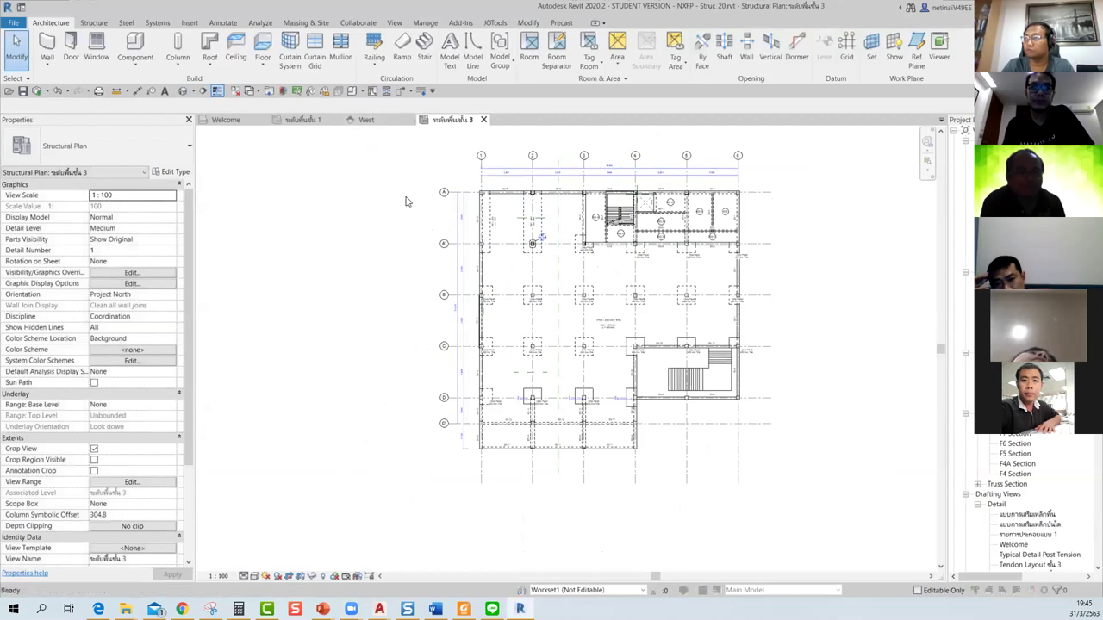
# Step: Turn on Sections in the plan's Visibility/Graphics annotation categories
pyautogui.press('v')
pyautogui.press('g')
pyautogui.click(313, 161)
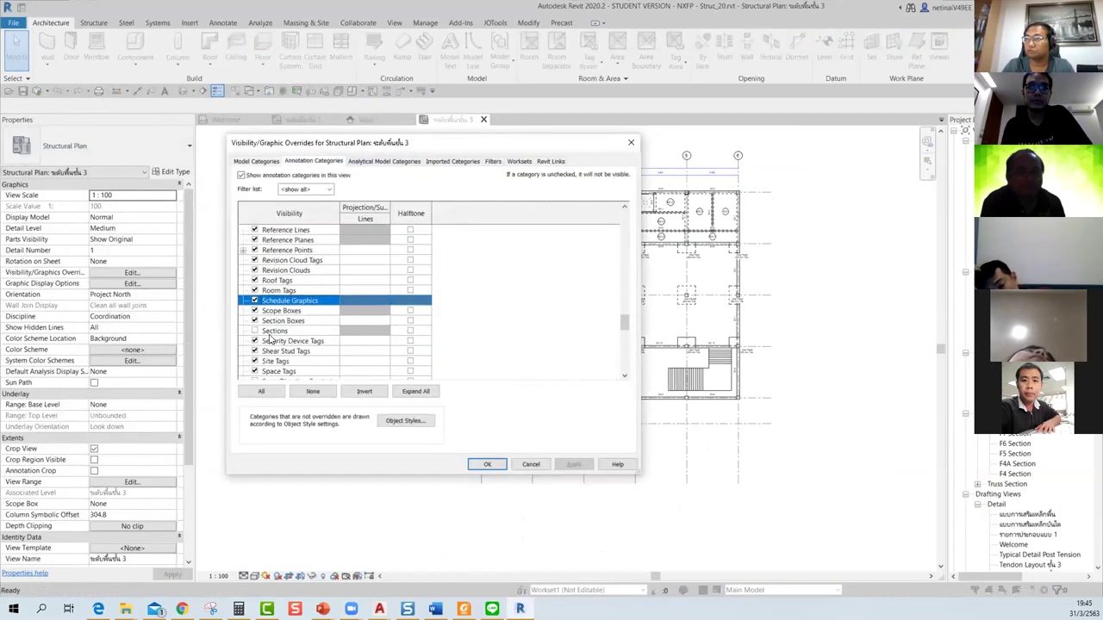
pyautogui.click(274, 331)
pyautogui.click(486, 465)
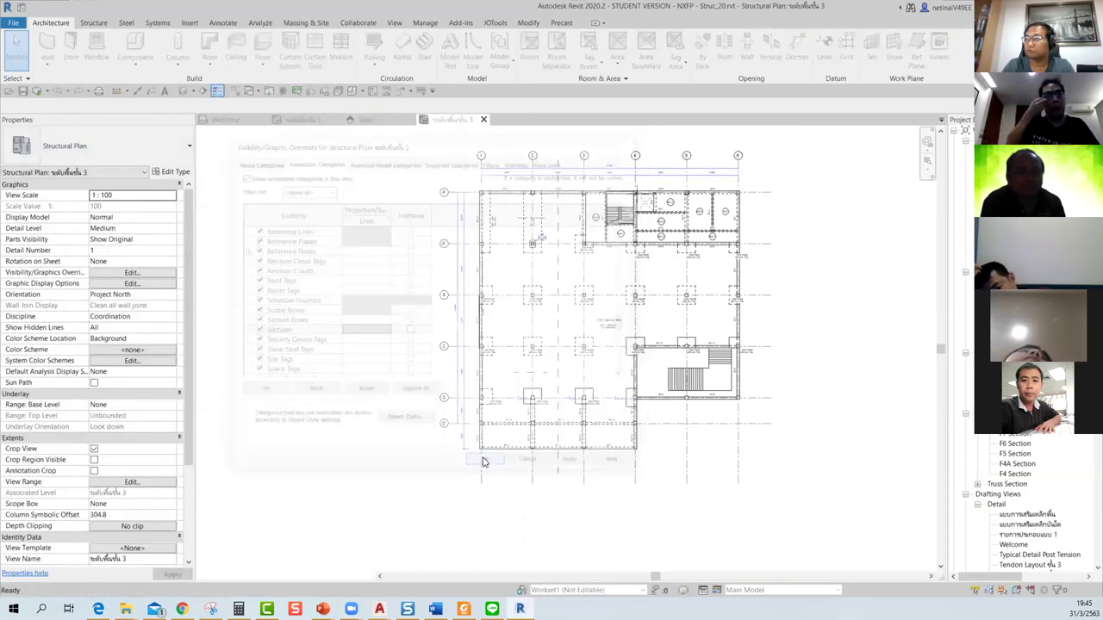
# Step: Draw a vertical section cut from above to below the level 3 plan
pyautogui.press('s')
pyautogui.press('e')
pyautogui.click(515, 167)
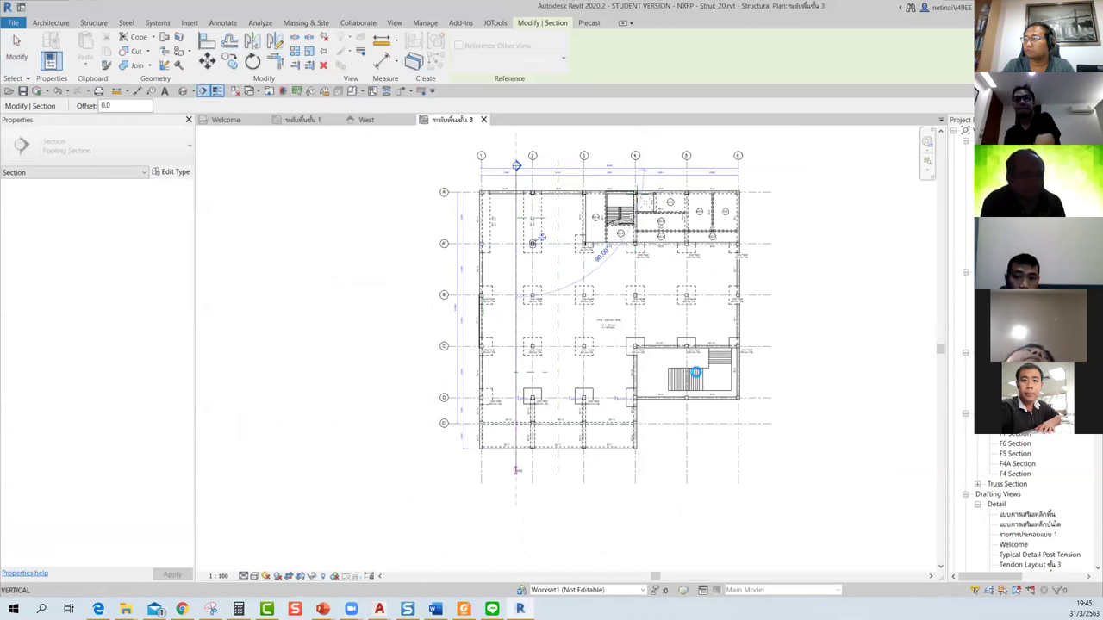
pyautogui.click(516, 470)
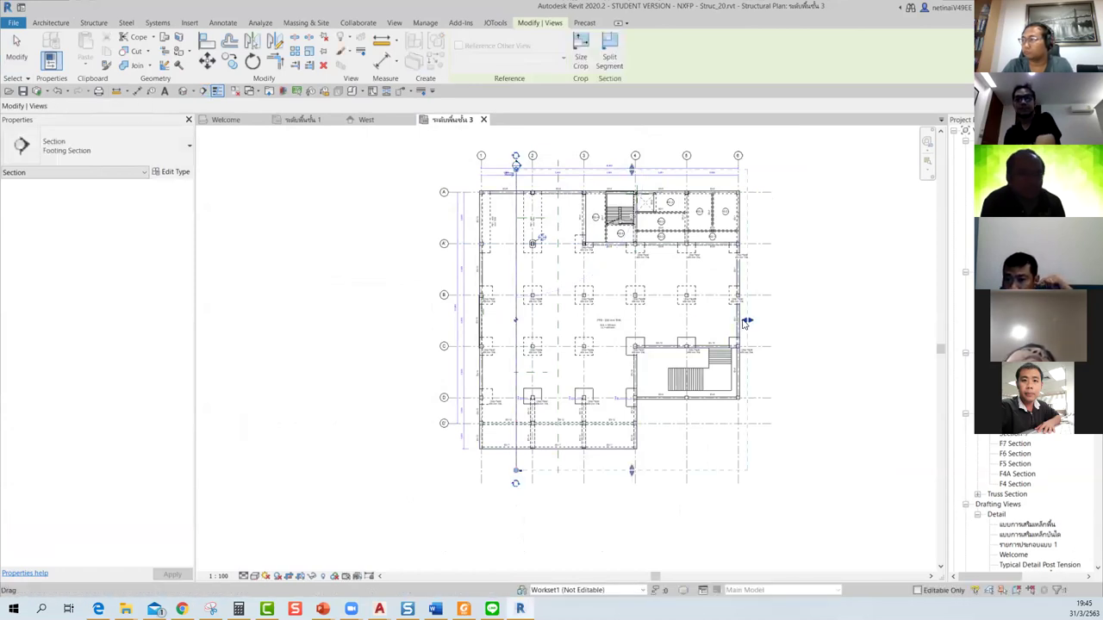
pyautogui.press('Escape')
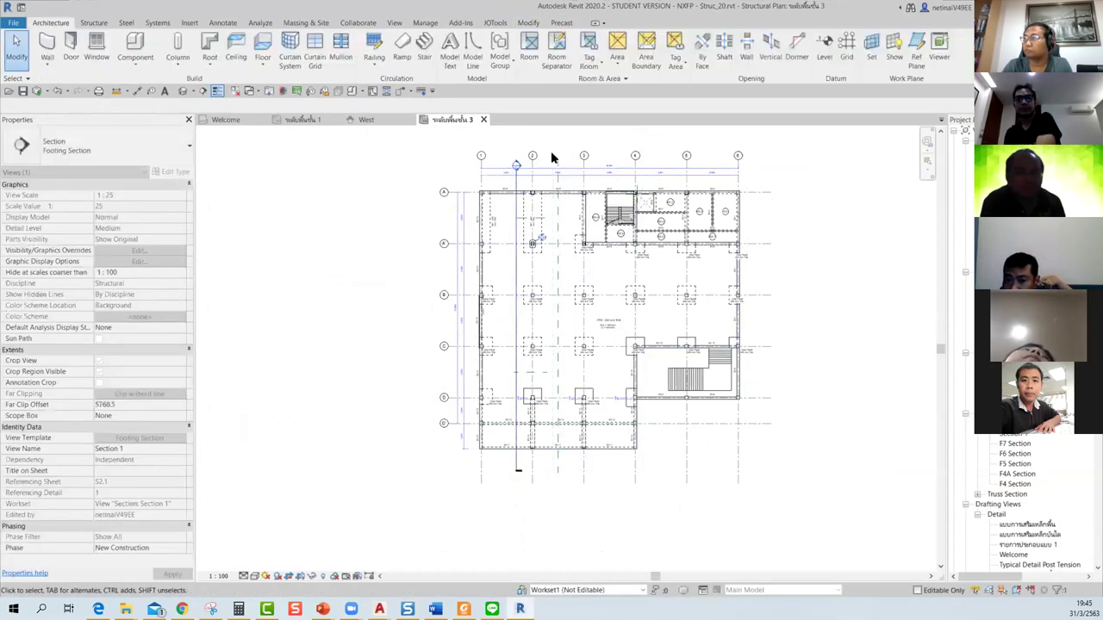
pyautogui.press('Escape')
# Step: Open Section 1 to review the truss and floors, then show the default 3D view
pyautogui.doubleClick(516, 249)
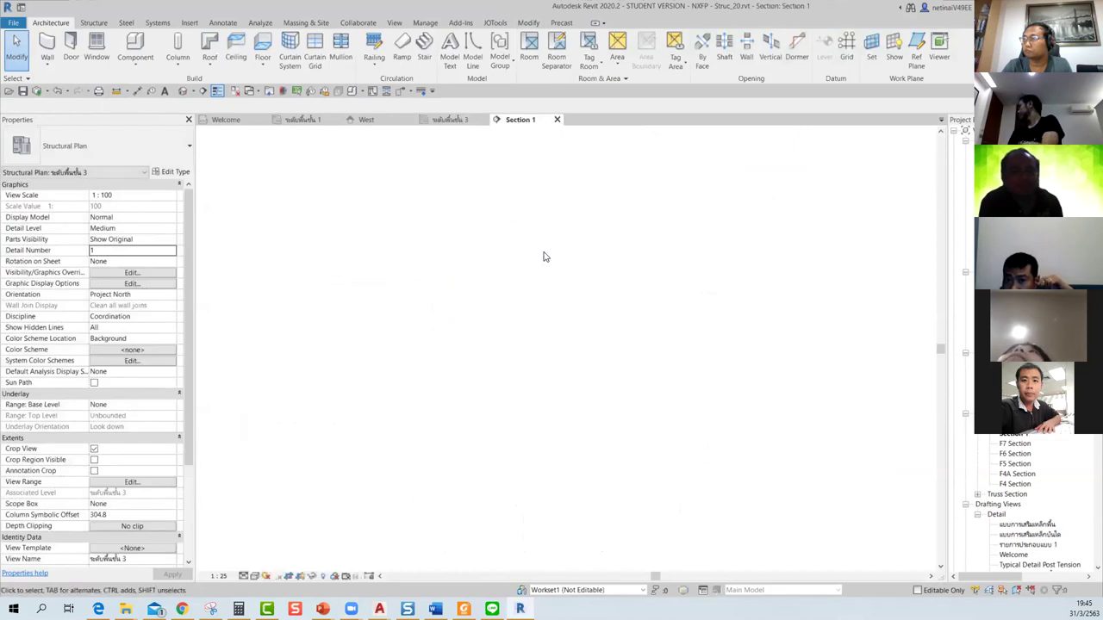
pyautogui.scroll(1, 827, 399)
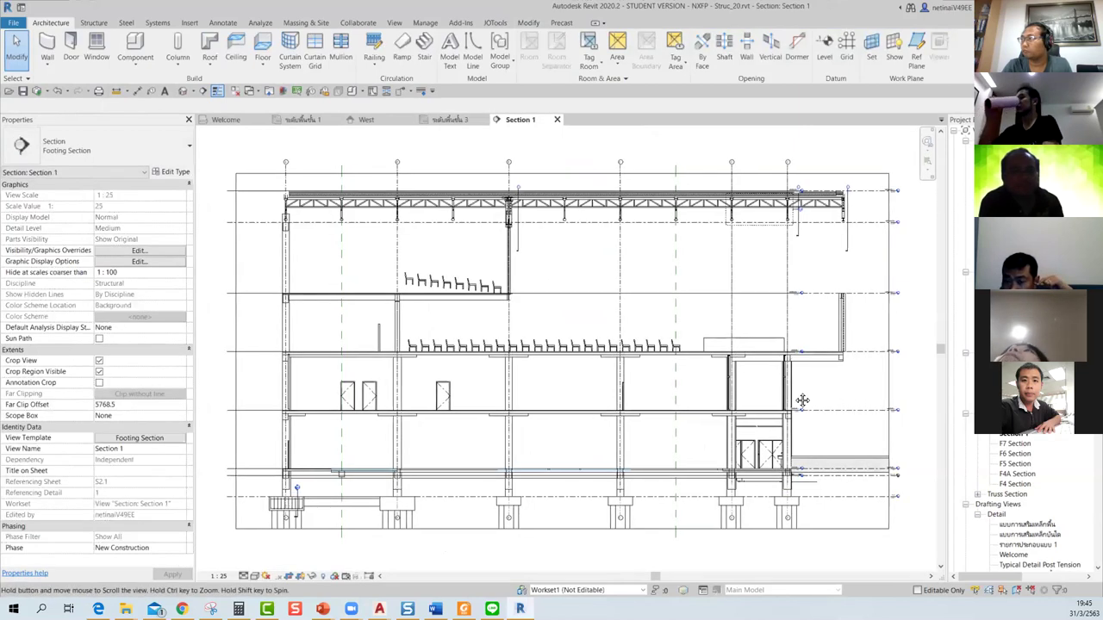
pyautogui.scroll(2, 800, 399)
pyautogui.scroll(2, 758, 362)
pyautogui.scroll(2, 721, 318)
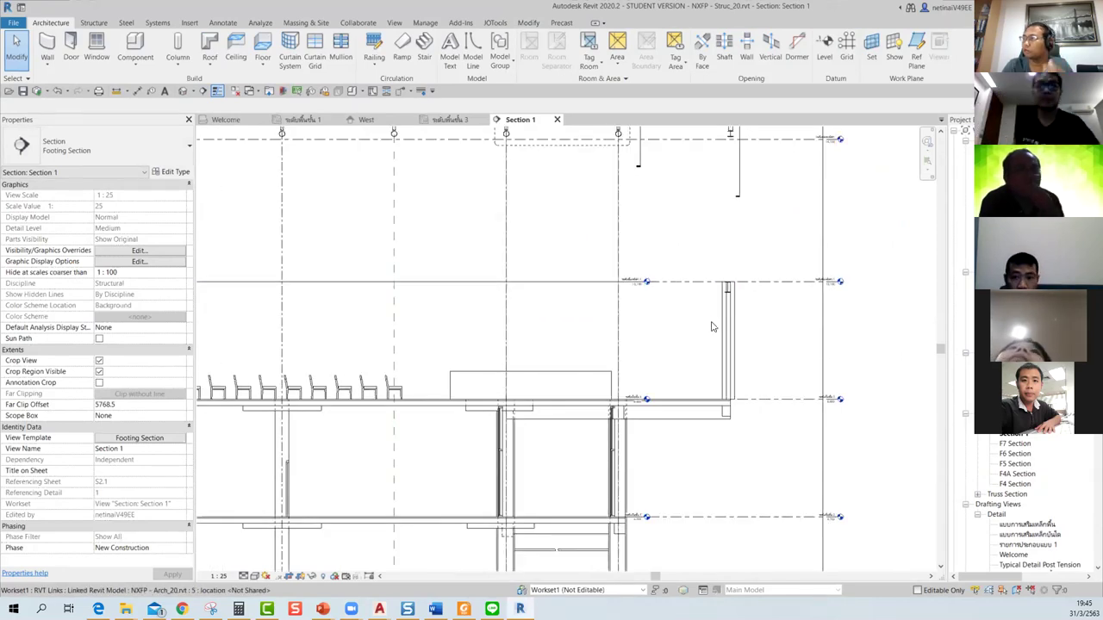
pyautogui.scroll(-1, 668, 423)
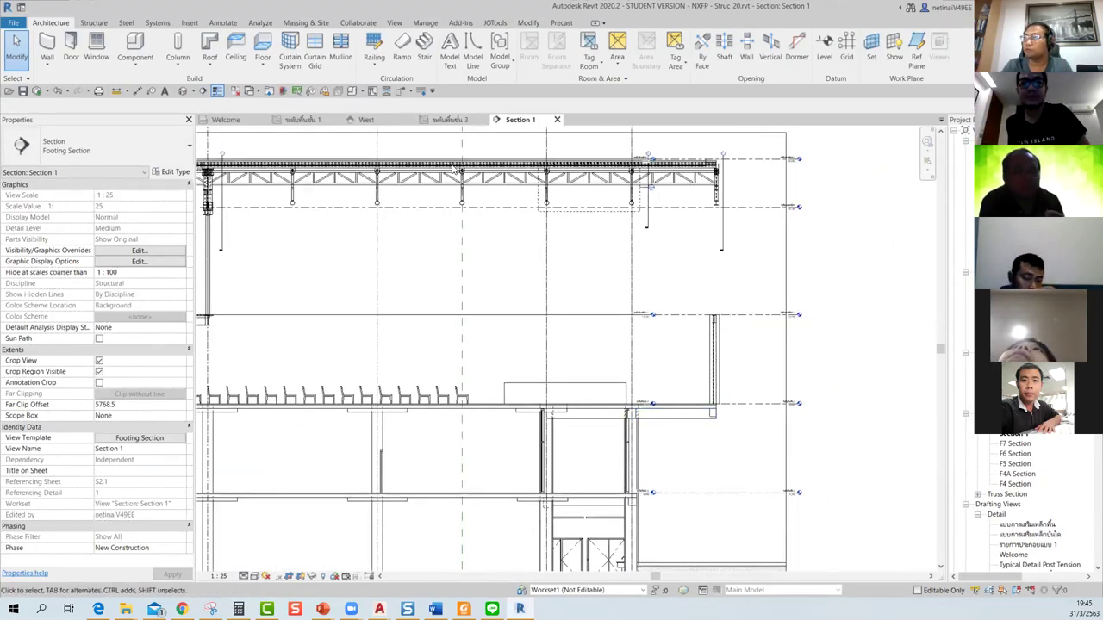
pyautogui.scroll(-1, 674, 376)
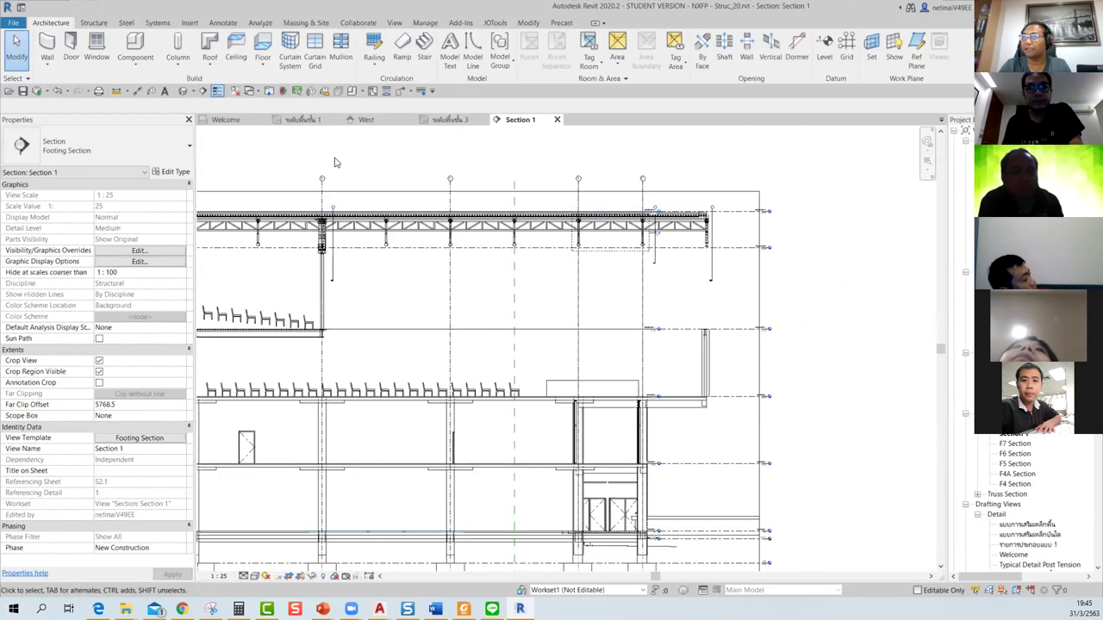
pyautogui.click(183, 90)
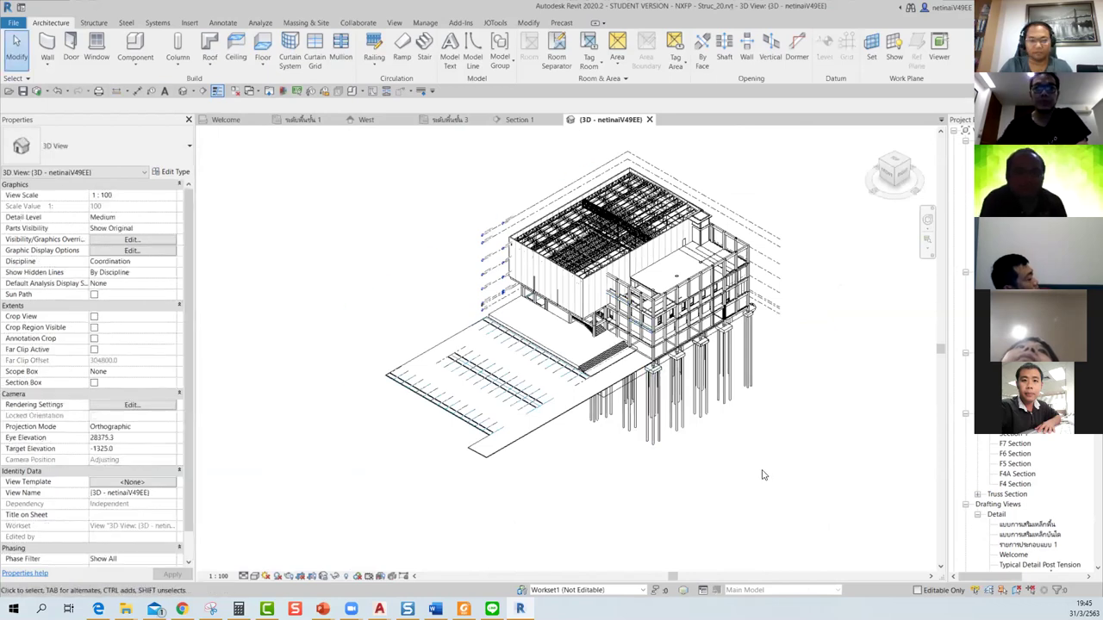
# Step: Hide the Arch_20 linked architectural model in the 3D view's visibility settings
pyautogui.press('v')
pyautogui.press('g')
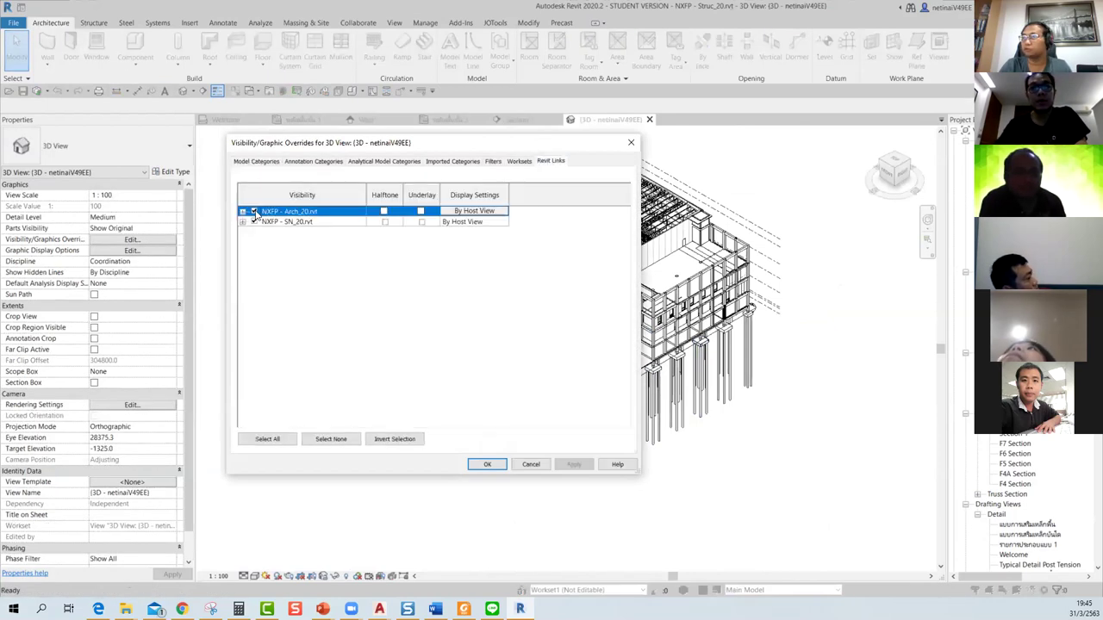
pyautogui.click(253, 212)
pyautogui.click(253, 223)
pyautogui.click(486, 464)
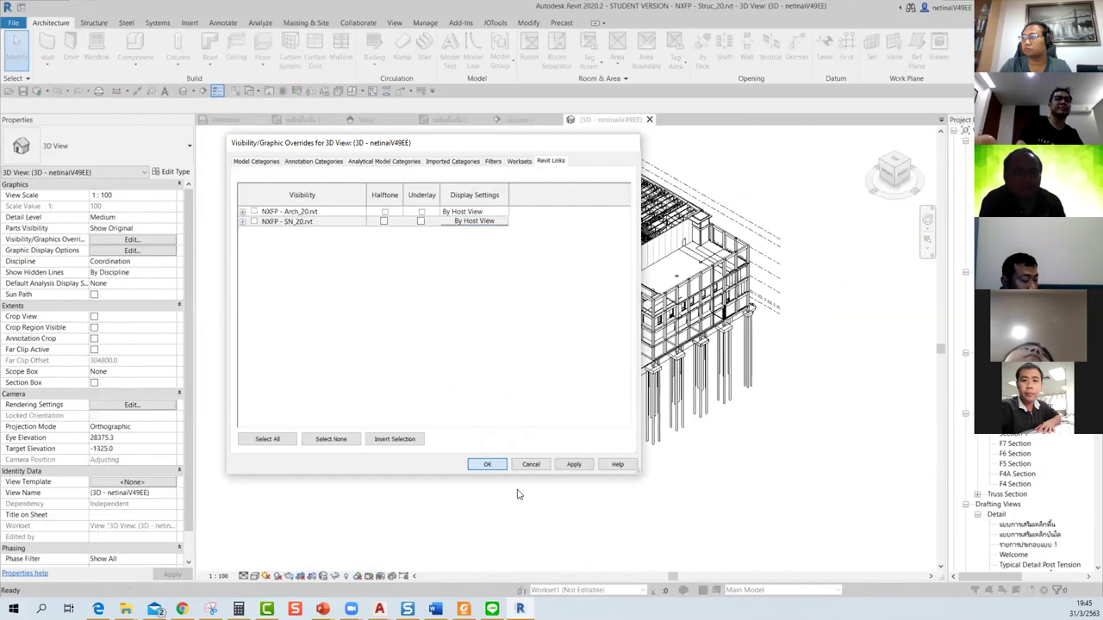
# Step: Orbit and zoom in on the structural frame's upper floors and roof trusses
pyautogui.keyDown('shift'); pyautogui.moveTo(563, 490); pyautogui.dragTo(733, 448, button='middle'); pyautogui.keyUp('shift')
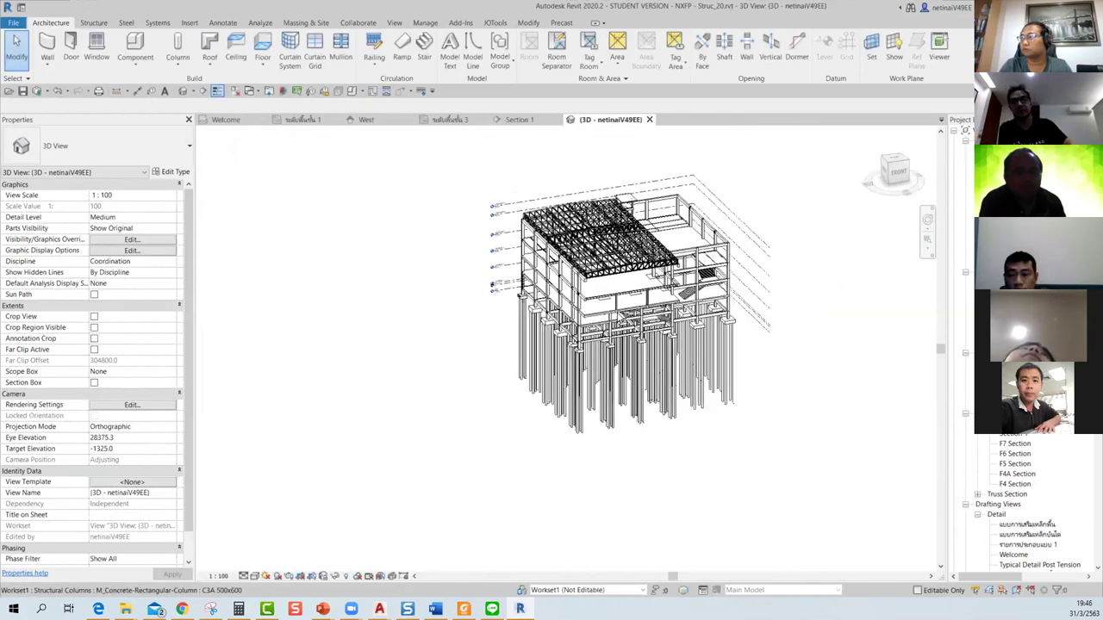
pyautogui.scroll(3, 758, 360)
pyautogui.scroll(2, 758, 360)
pyautogui.moveTo(759, 360)
pyautogui.keyDown('shift'); pyautogui.mouseDown(button='middle')
pyautogui.moveTo(799, 463)
pyautogui.moveTo(832, 443)
pyautogui.moveTo(815, 479)
pyautogui.moveTo(829, 487)
pyautogui.mouseUp(button='middle'); pyautogui.keyUp('shift')
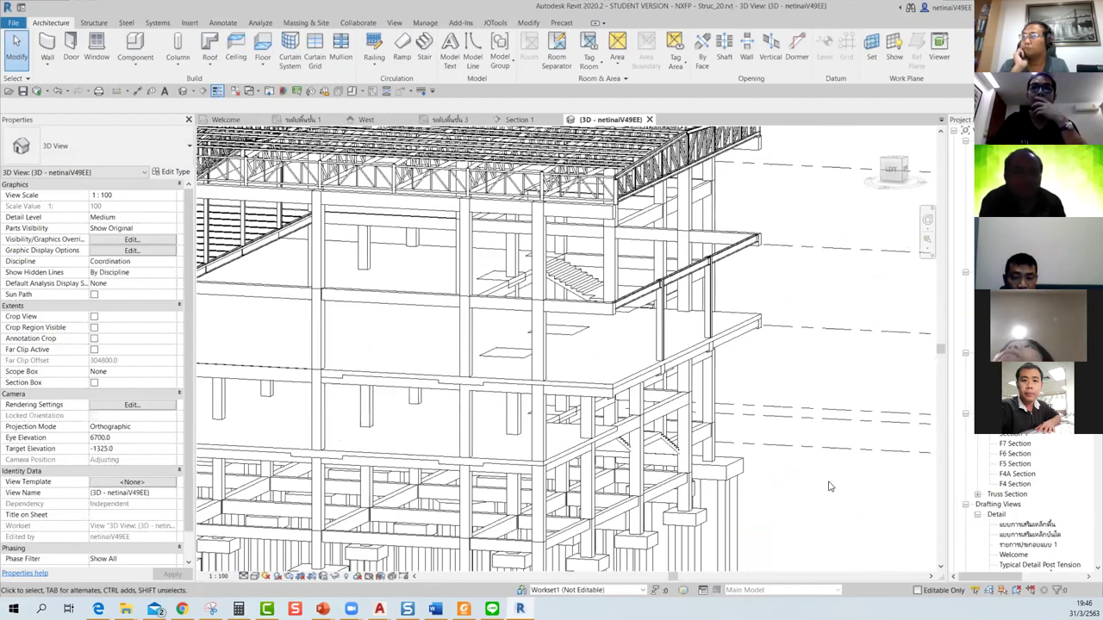
# Step: Shade the 3D view and select the cantilevered level-3 slab to show its PTS - 230 mm THK properties
pyautogui.click(256, 580)
pyautogui.click(284, 543)
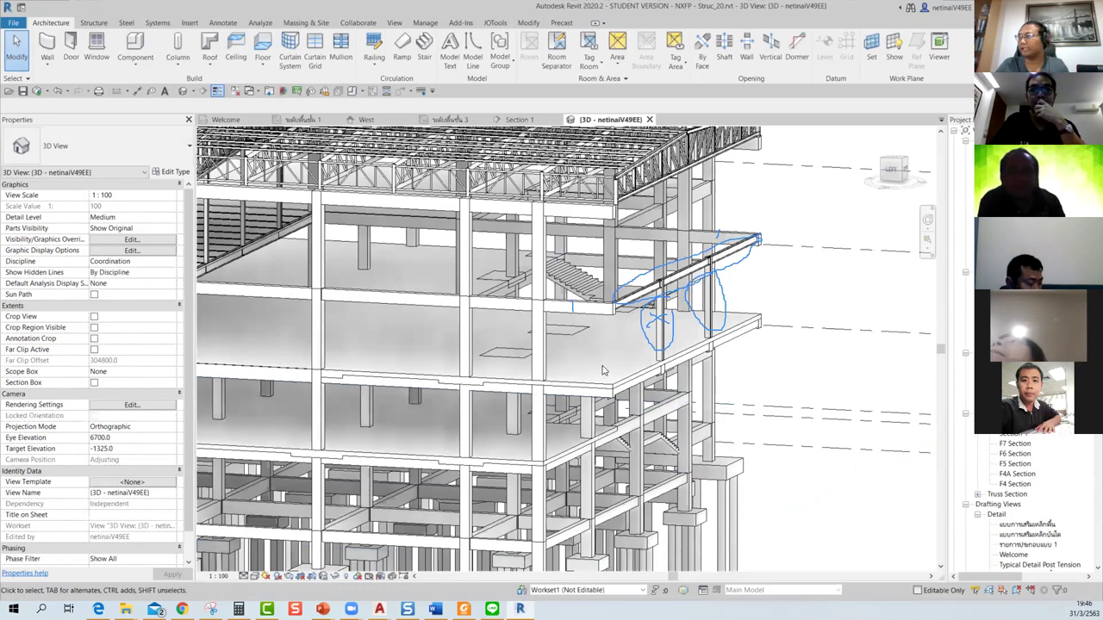
pyautogui.click(743, 377)
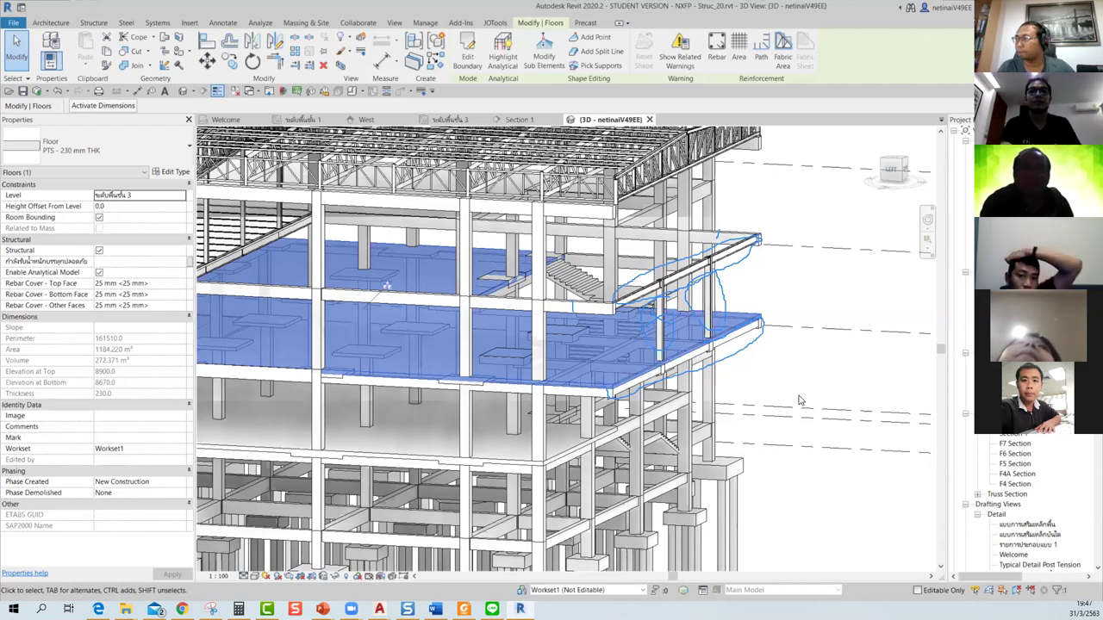
# Step: Deselect the floor slab by clicking empty space in the view
pyautogui.click(805, 383)
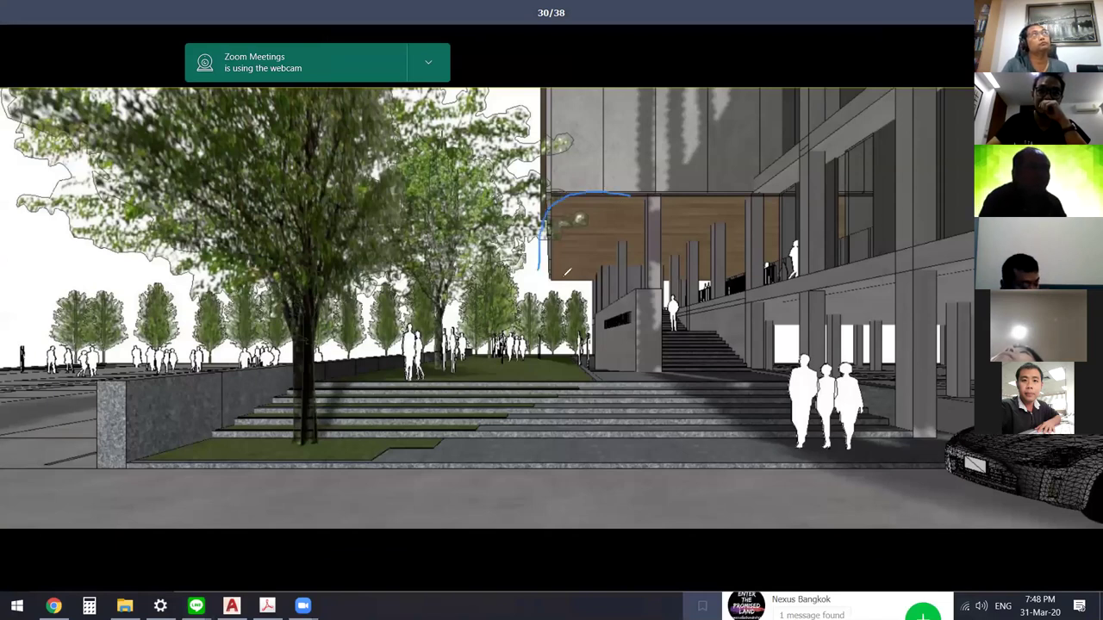
pyautogui.moveTo(640, 195); pyautogui.dragTo(573, 183)
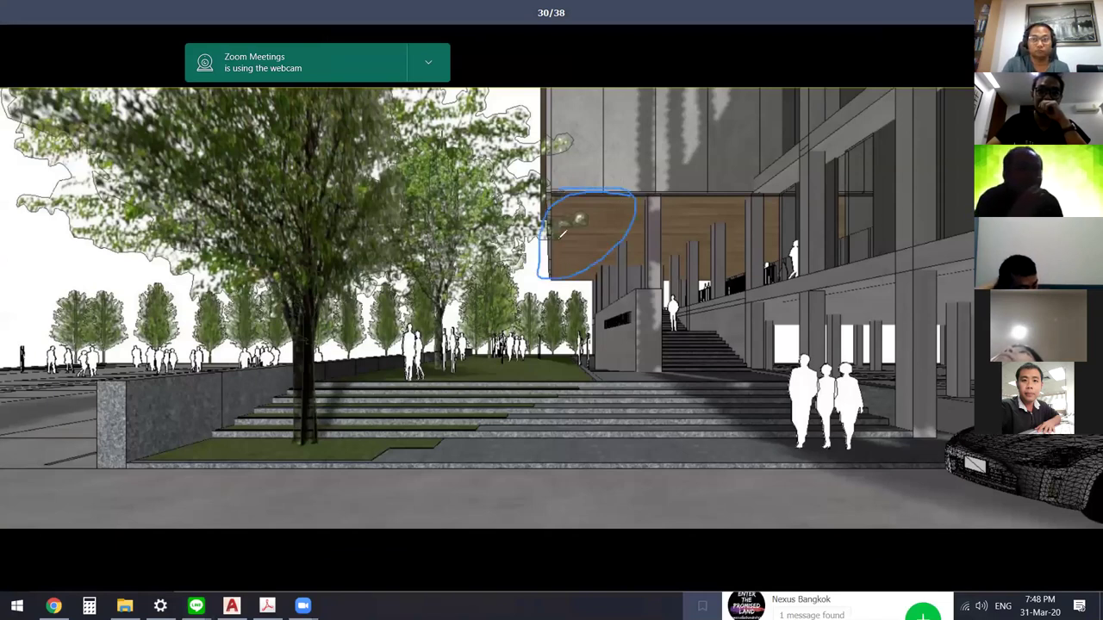
pyautogui.moveTo(634, 263)
pyautogui.mouseDown()
pyautogui.moveTo(746, 271)
pyautogui.moveTo(861, 205)
pyautogui.moveTo(598, 188)
pyautogui.mouseUp()
pyautogui.moveTo(539, 255); pyautogui.dragTo(548, 277)
pyautogui.moveTo(552, 222); pyautogui.dragTo(786, 226)
pyautogui.moveTo(551, 238)
pyautogui.mouseDown()
pyautogui.moveTo(771, 239)
pyautogui.moveTo(561, 260)
pyautogui.moveTo(789, 270)
pyautogui.mouseUp()
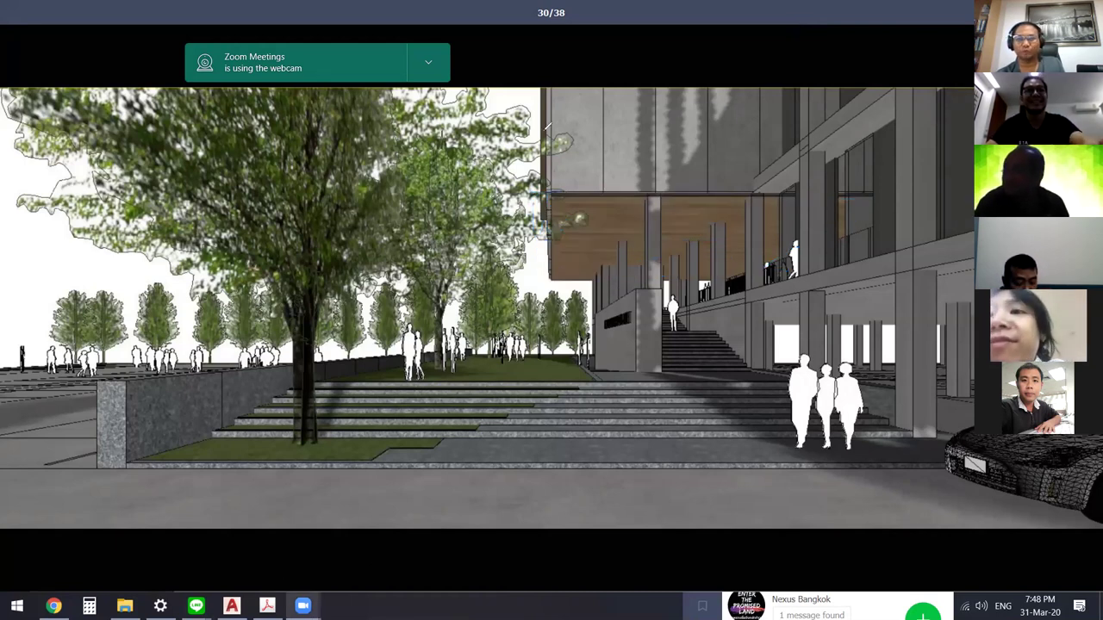
# Step: Return to the annotated PDF and zoom in on page 6's stage area
pyautogui.hotkey('alt', 'Tab')
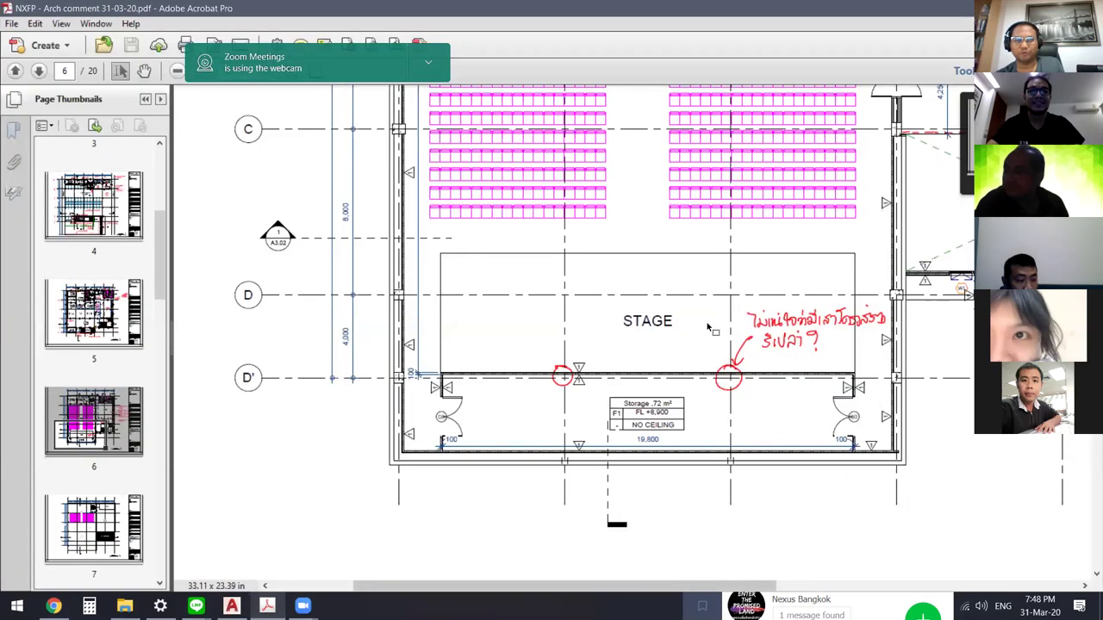
pyautogui.keyDown('ctrl'); pyautogui.scroll(-1, 625, 245); pyautogui.keyUp('ctrl')
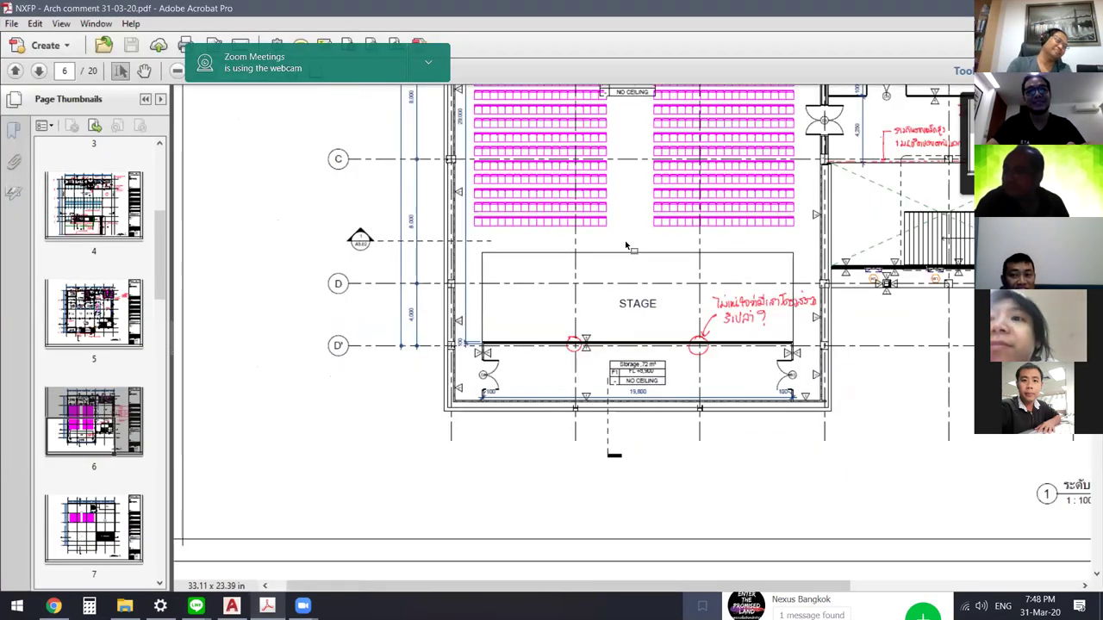
pyautogui.scroll(2, 696, 252)
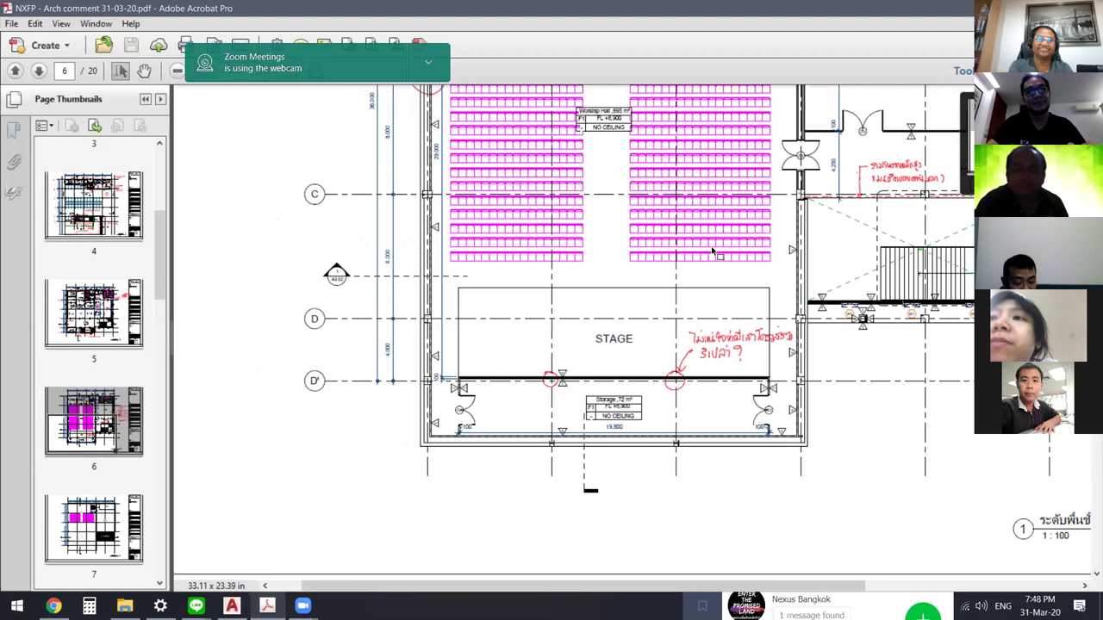
pyautogui.scroll(1, 698, 259)
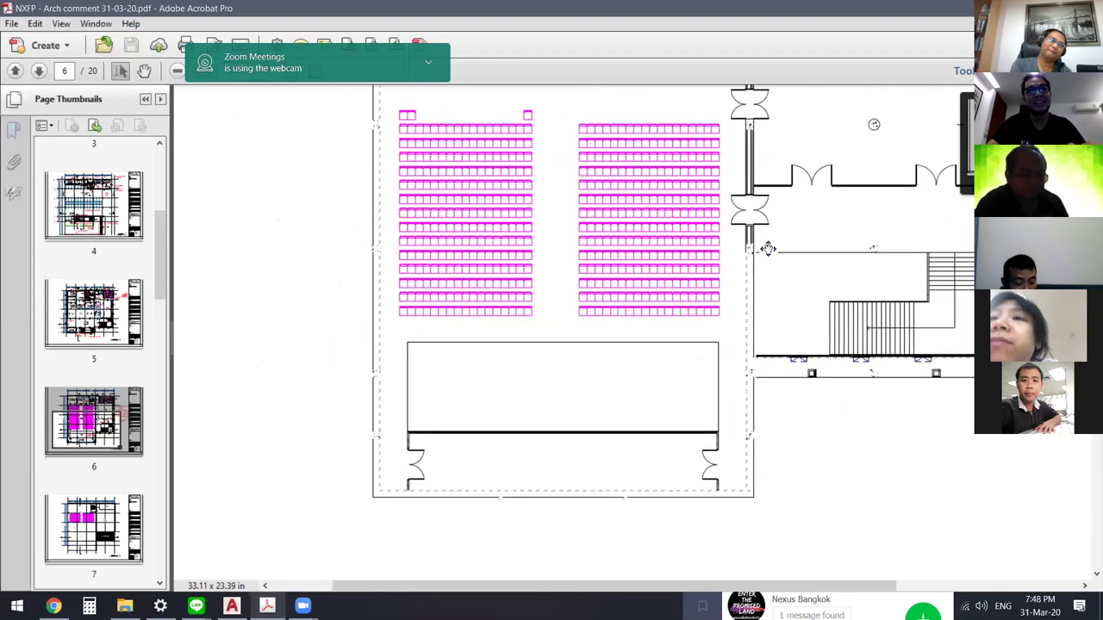
pyautogui.scroll(1, 741, 241)
pyautogui.keyDown('ctrl'); pyautogui.scroll(-2, 517, 213); pyautogui.keyUp('ctrl')
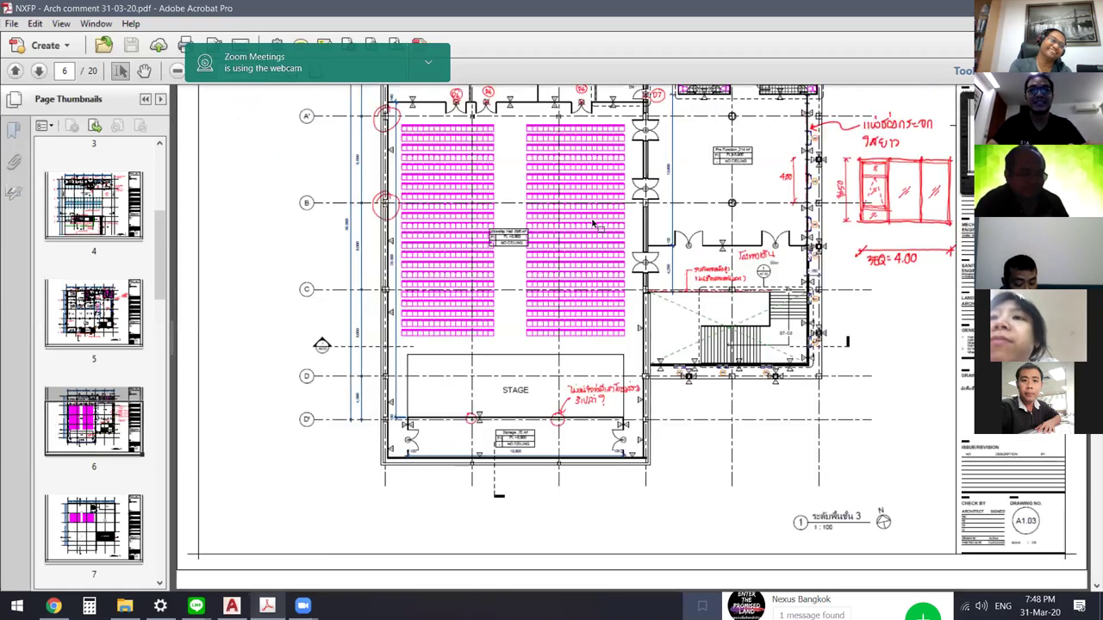
pyautogui.scroll(1, 642, 232)
pyautogui.scroll(1, 689, 239)
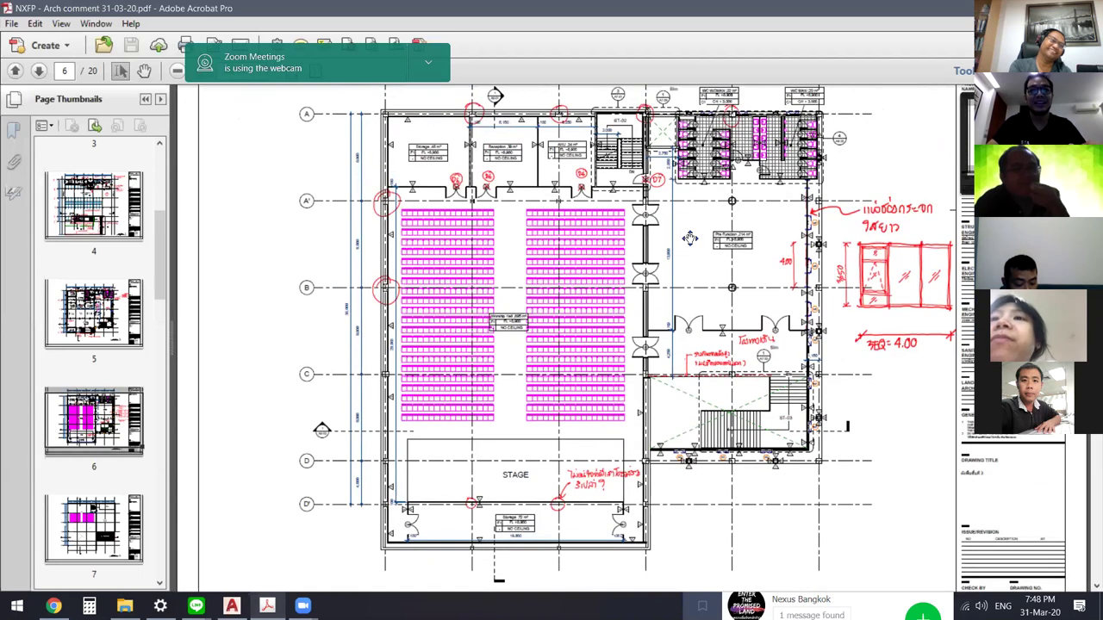
pyautogui.scroll(1, 690, 258)
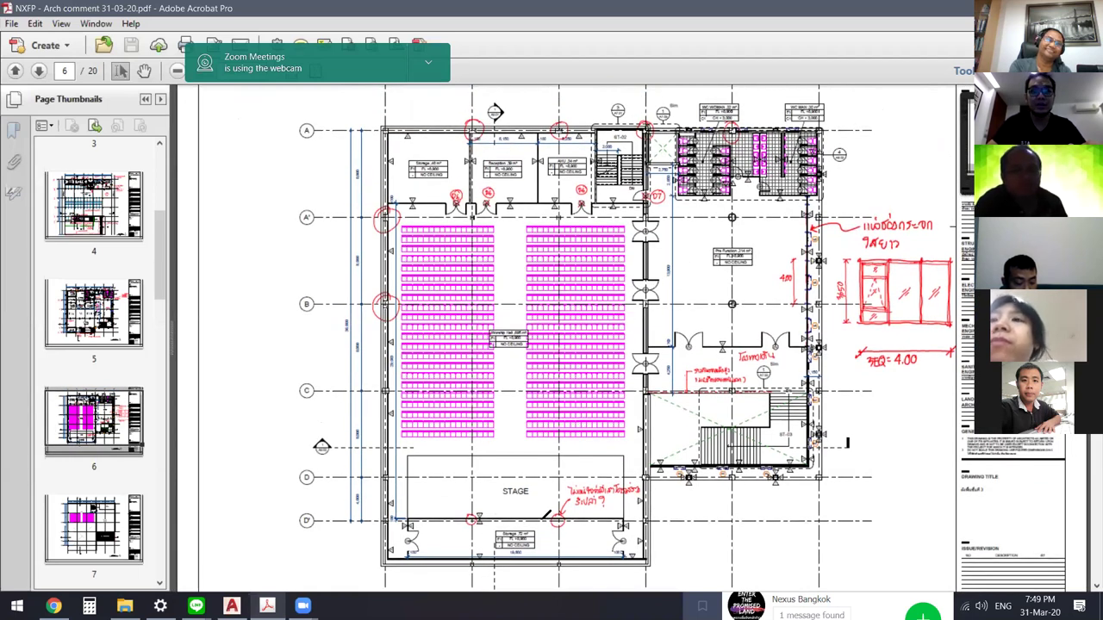
# Step: Sketch vertical and horizontal lines over the stage through the two circled columns
pyautogui.click(472, 512)
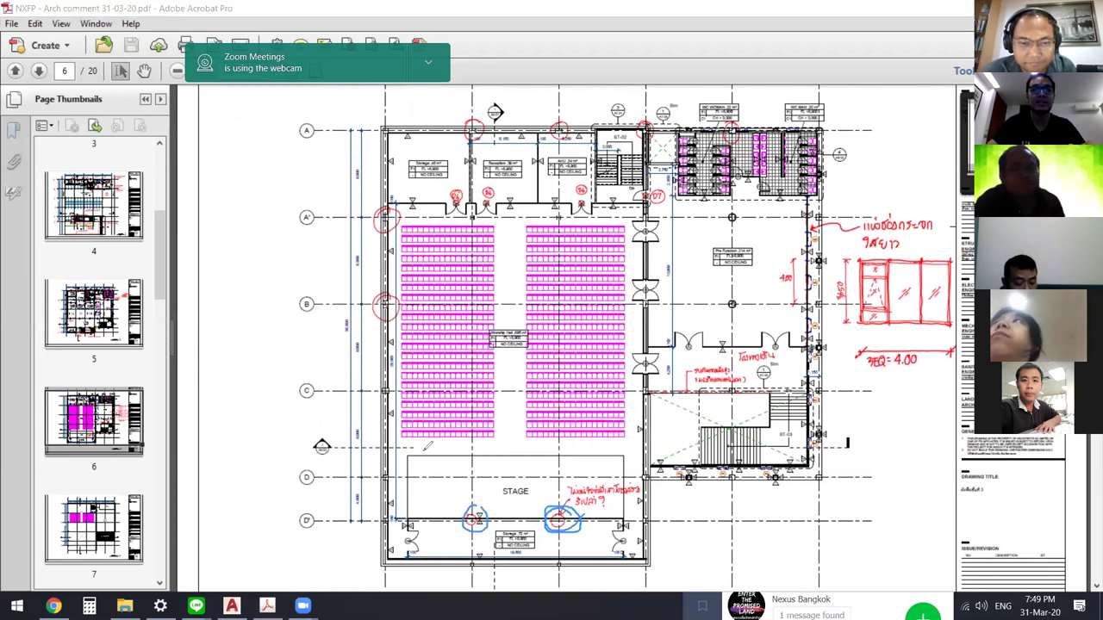
pyautogui.moveTo(401, 560); pyautogui.dragTo(401, 405)
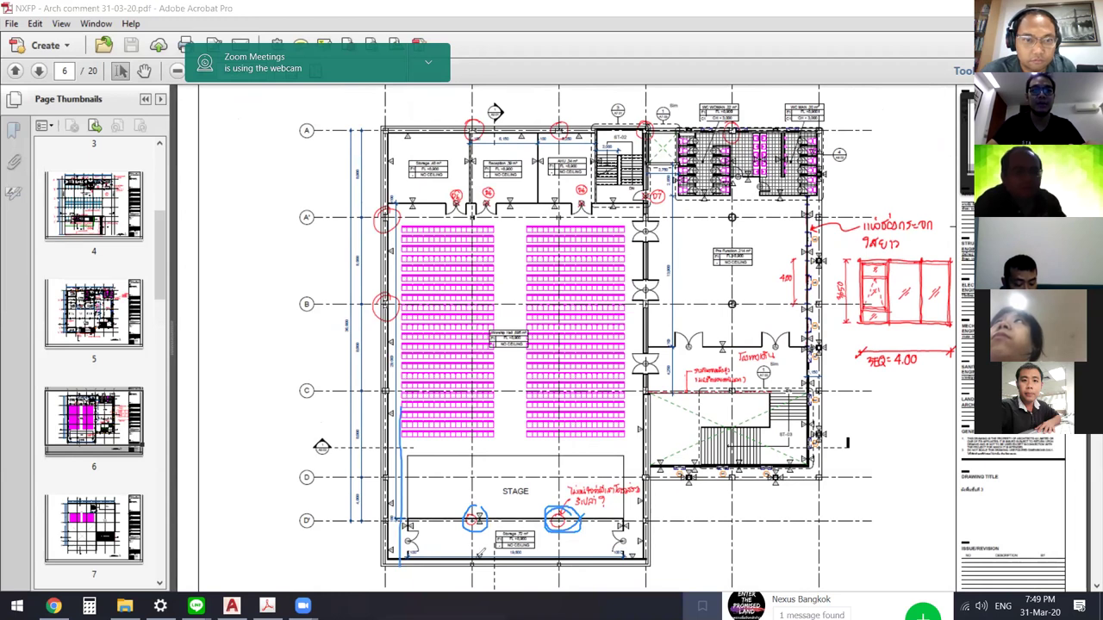
pyautogui.moveTo(458, 558)
pyautogui.mouseDown()
pyautogui.moveTo(459, 469)
pyautogui.moveTo(489, 461)
pyautogui.mouseUp()
pyautogui.moveTo(553, 558)
pyautogui.mouseDown()
pyautogui.moveTo(553, 461)
pyautogui.moveTo(572, 446)
pyautogui.mouseUp()
pyautogui.moveTo(624, 562); pyautogui.dragTo(621, 491)
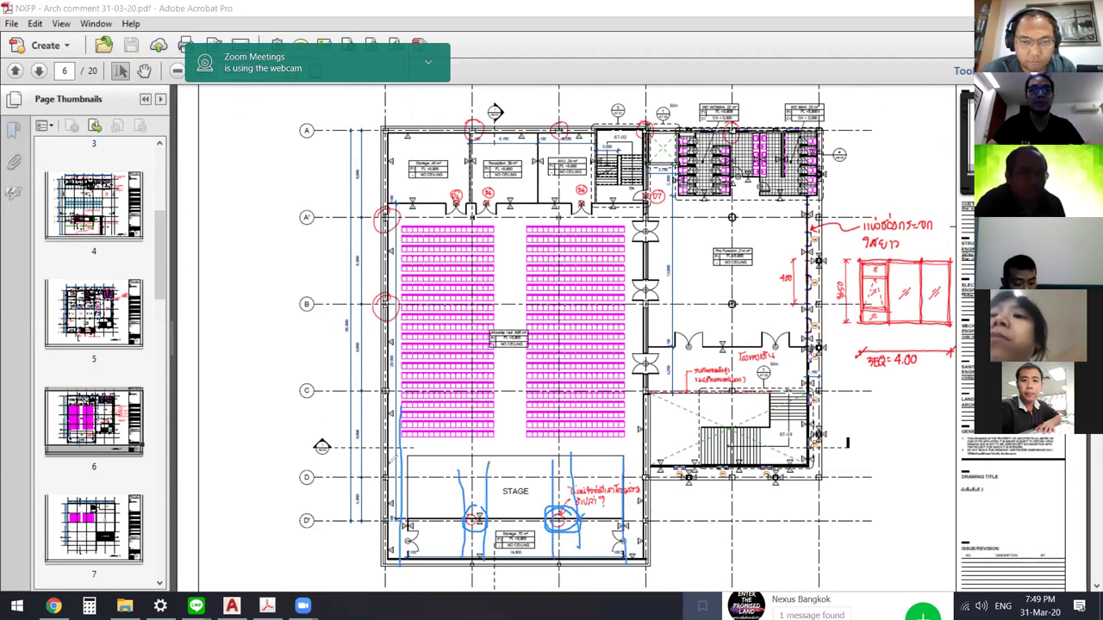
pyautogui.moveTo(386, 465); pyautogui.dragTo(661, 463)
pyautogui.moveTo(393, 479); pyautogui.dragTo(627, 475)
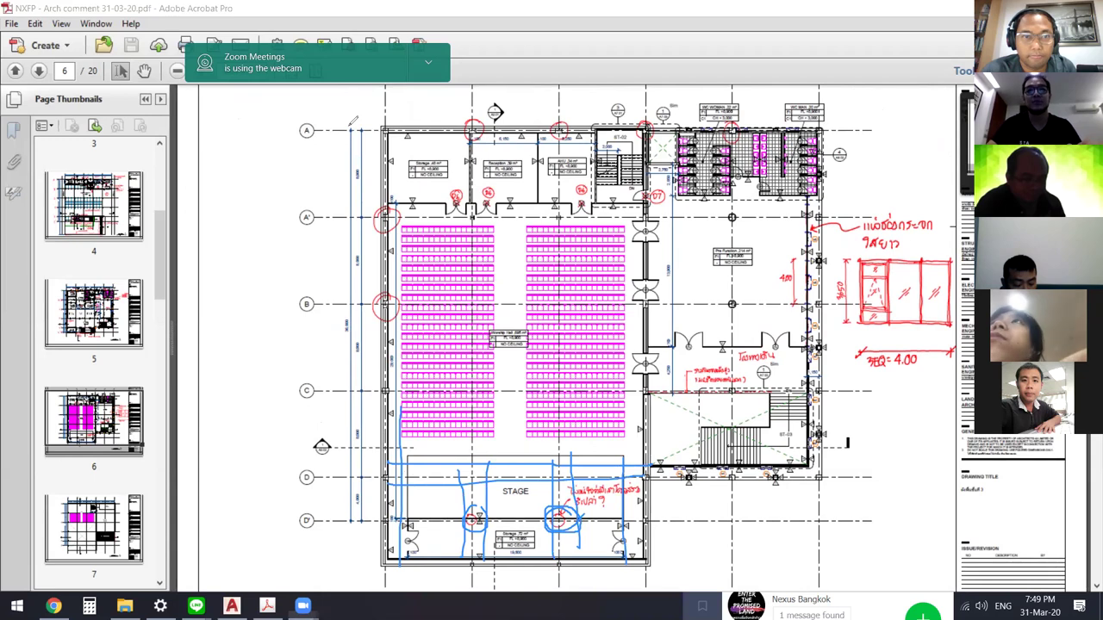
# Step: Zoom to the pre-function area with its red glass-wall sketch
pyautogui.keyDown('ctrl'); pyautogui.scroll(2, 864, 444); pyautogui.keyUp('ctrl')
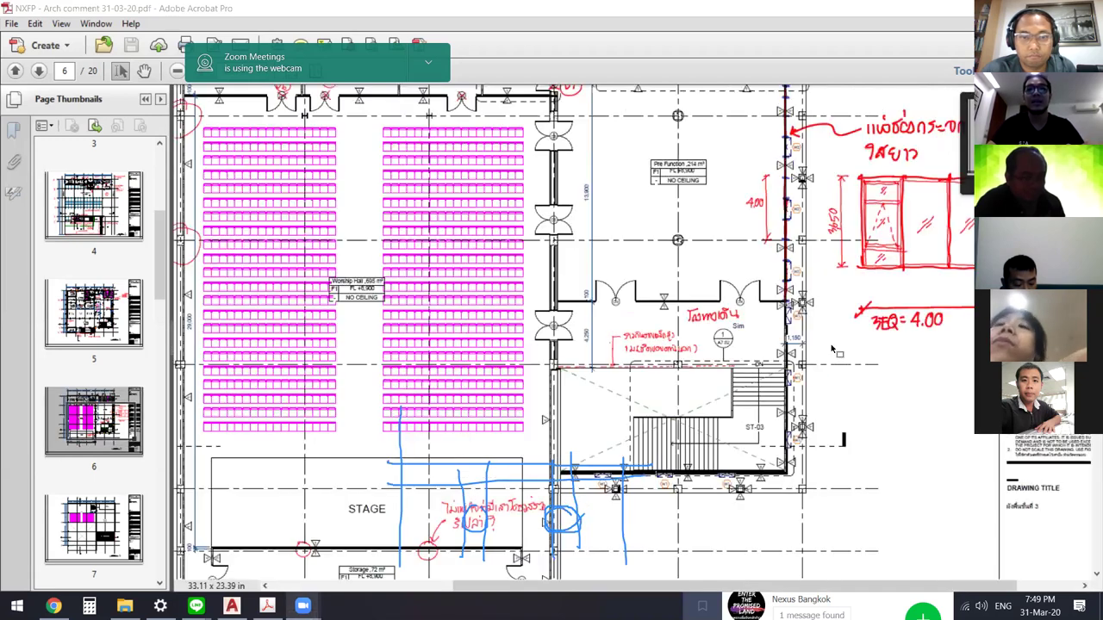
pyautogui.keyDown('ctrl'); pyautogui.scroll(-1, 855, 329); pyautogui.keyUp('ctrl')
pyautogui.keyDown('ctrl'); pyautogui.scroll(1, 847, 362); pyautogui.keyUp('ctrl')
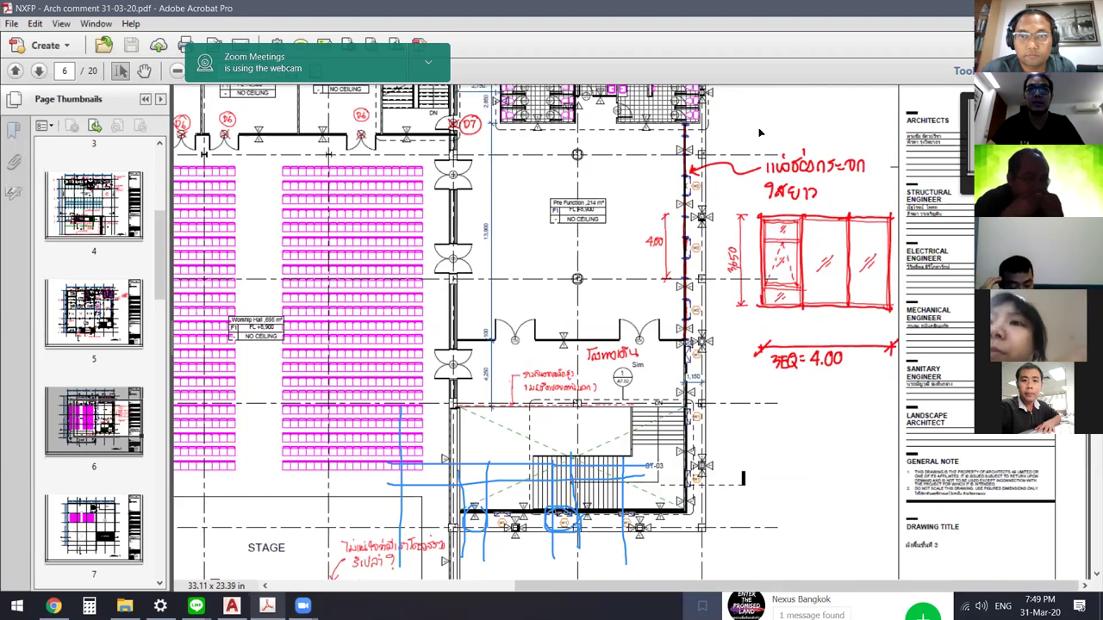
pyautogui.scroll(-1, 760, 132)
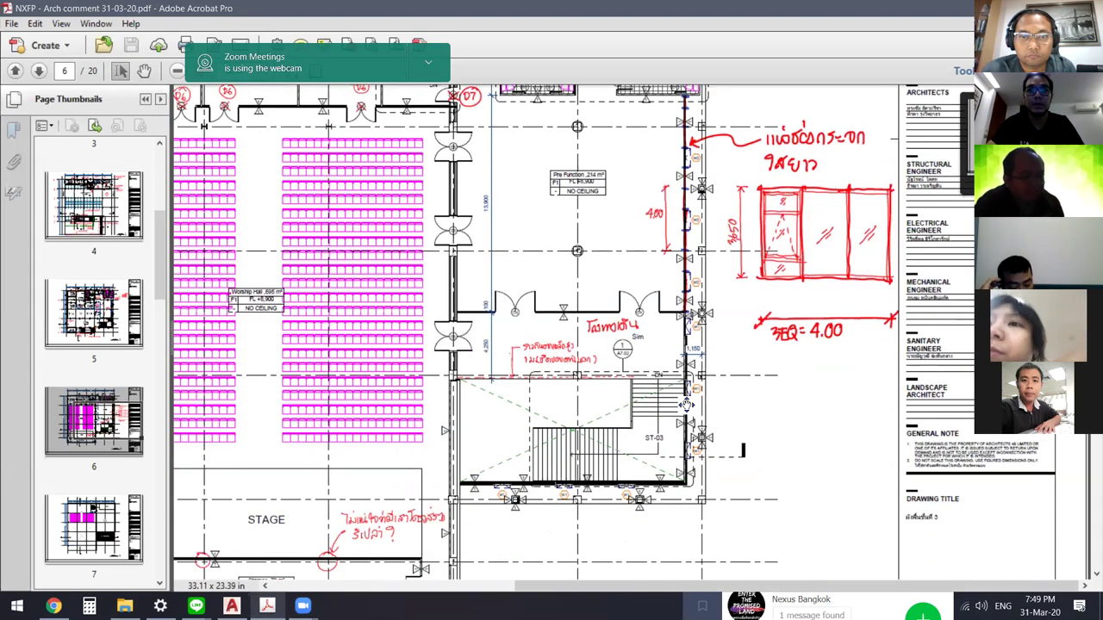
pyautogui.scroll(2, 686, 405)
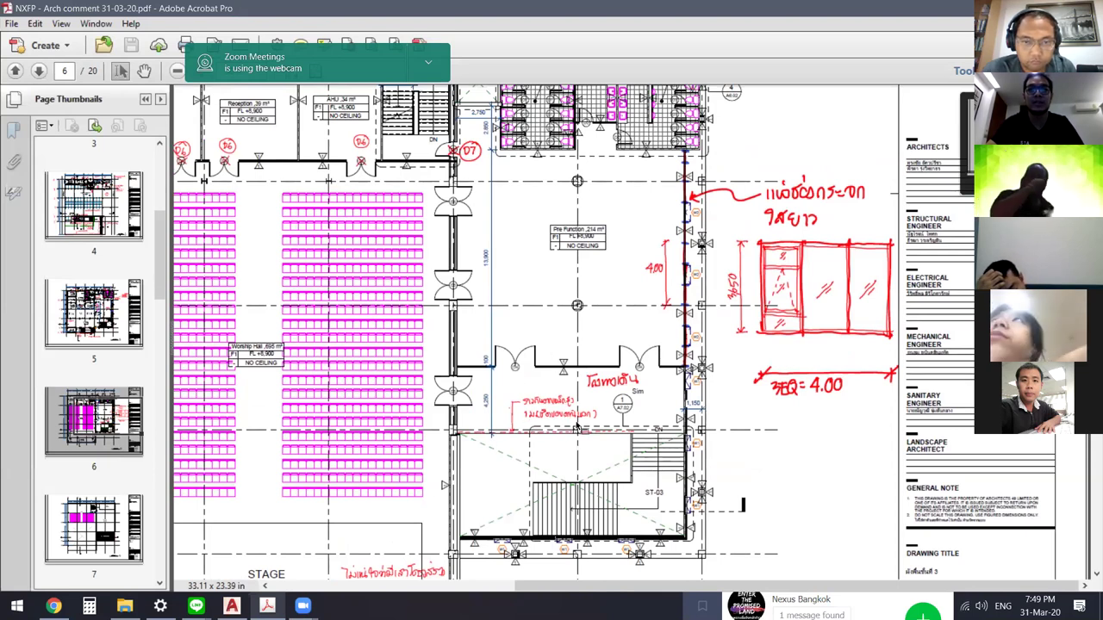
pyautogui.scroll(1, 655, 345)
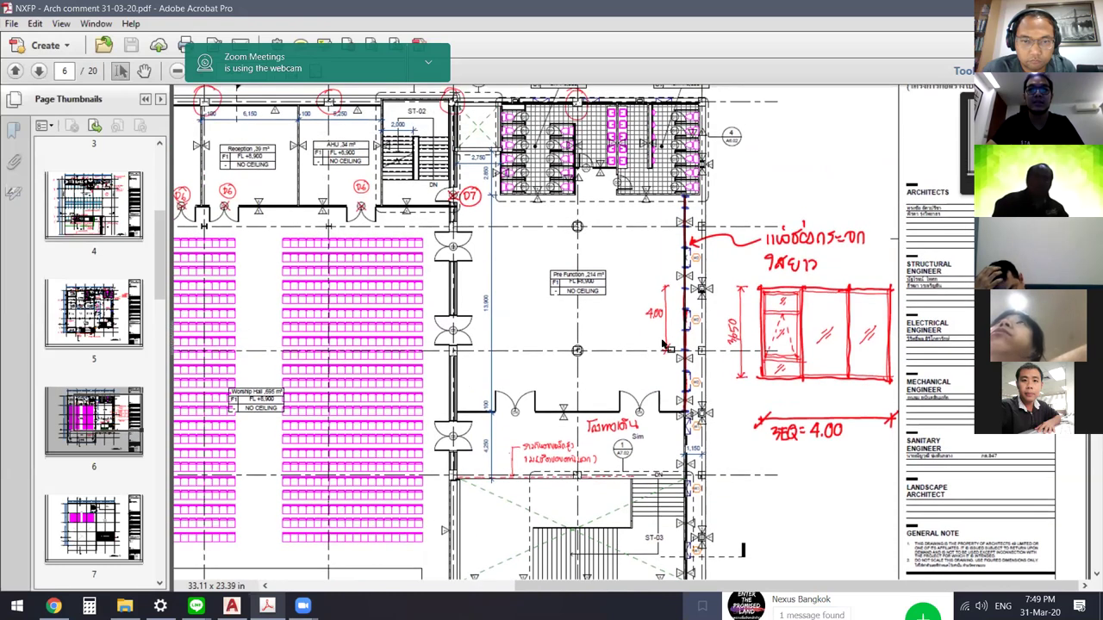
pyautogui.scroll(1, 424, 101)
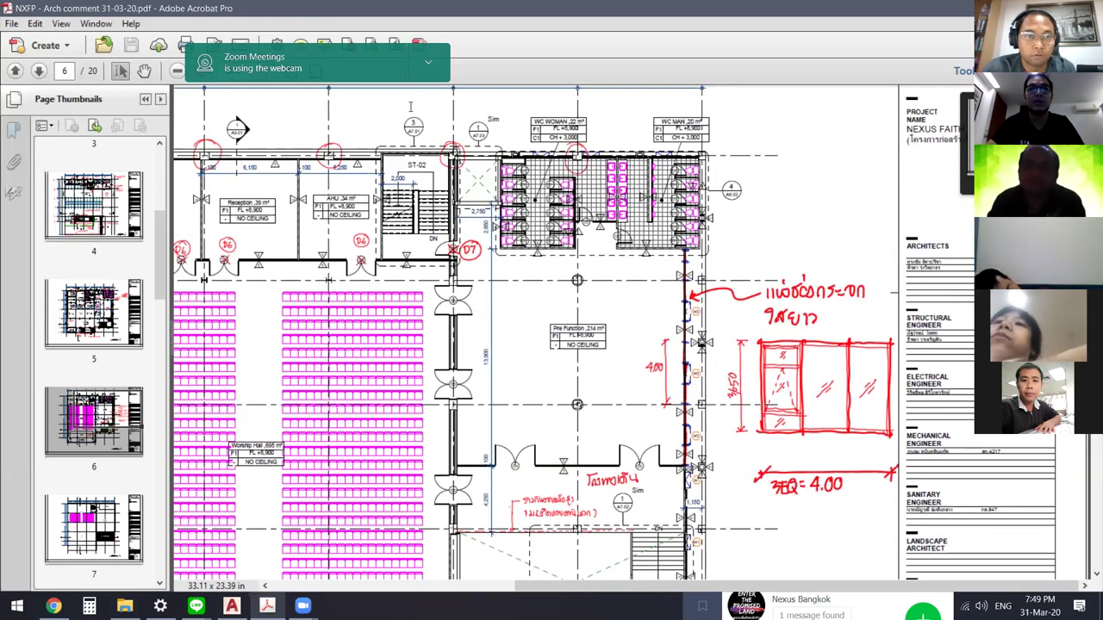
# Step: Circle the D7 and both D6 door tags, and the glazed wall by Pre Function
pyautogui.moveTo(454, 229); pyautogui.dragTo(488, 225)
pyautogui.moveTo(367, 222); pyautogui.dragTo(384, 244)
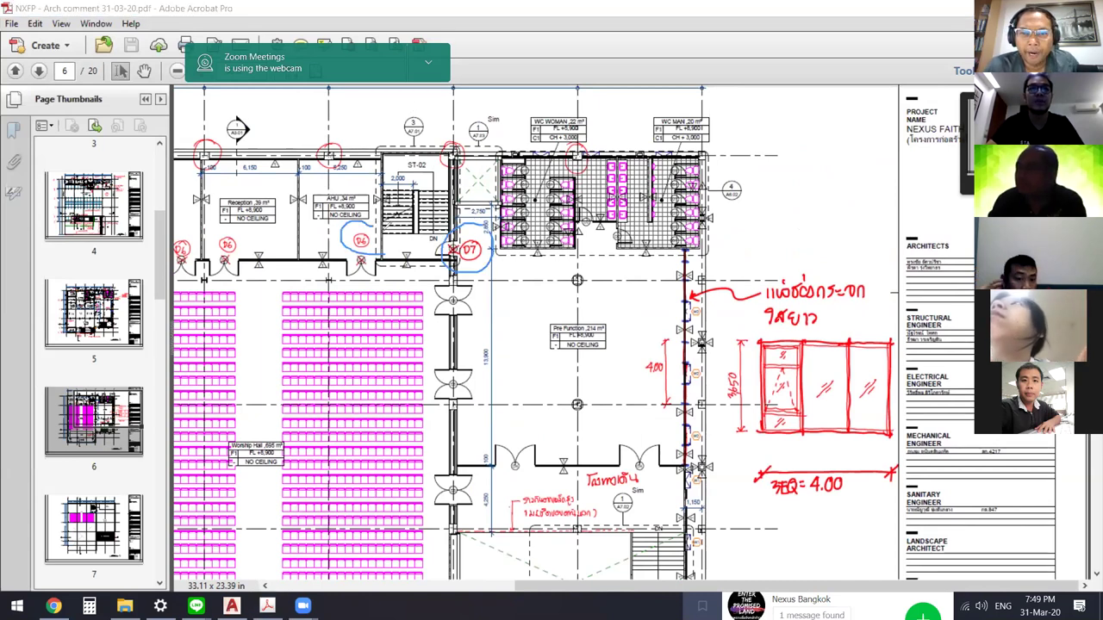
pyautogui.moveTo(245, 231); pyautogui.dragTo(246, 234)
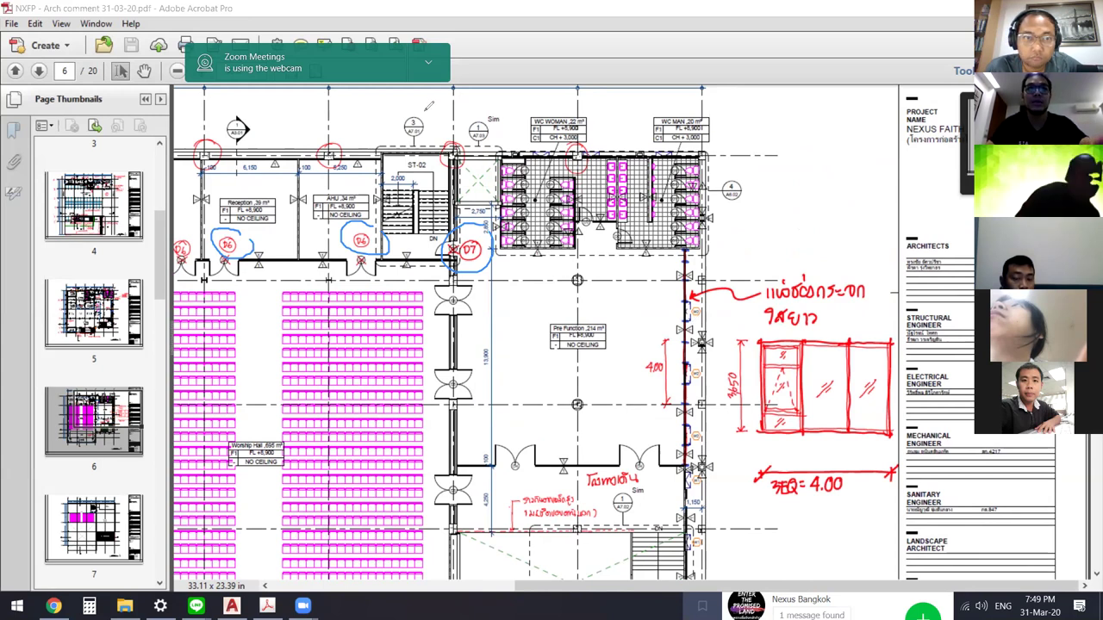
pyautogui.scroll(-2, 720, 328)
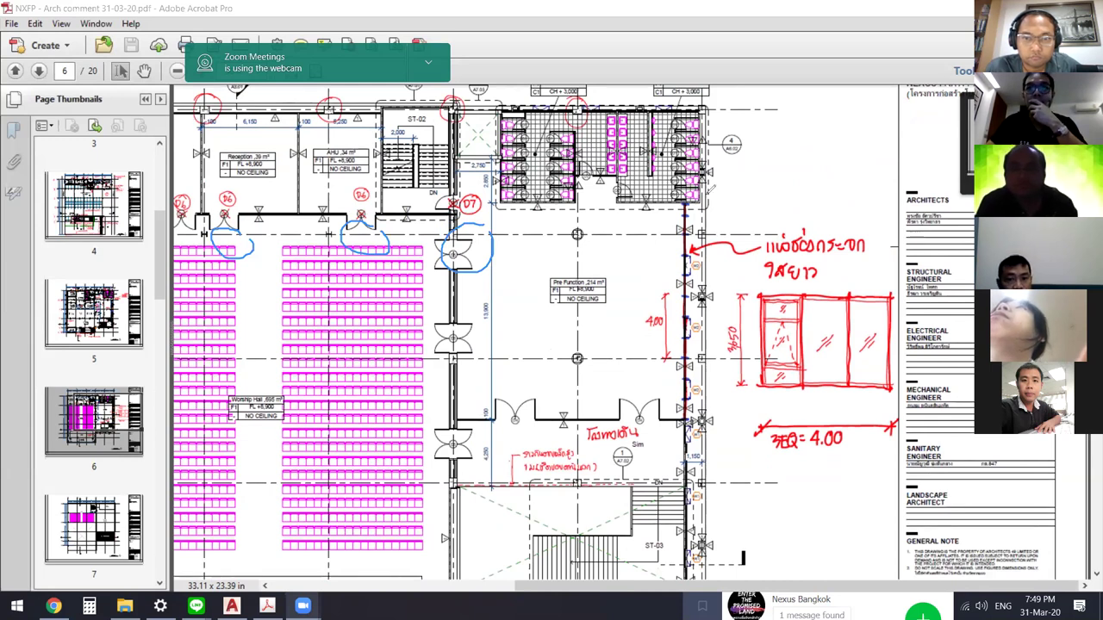
pyautogui.moveTo(669, 213)
pyautogui.mouseDown()
pyautogui.moveTo(653, 338)
pyautogui.moveTo(668, 433)
pyautogui.moveTo(747, 302)
pyautogui.moveTo(717, 175)
pyautogui.mouseUp()
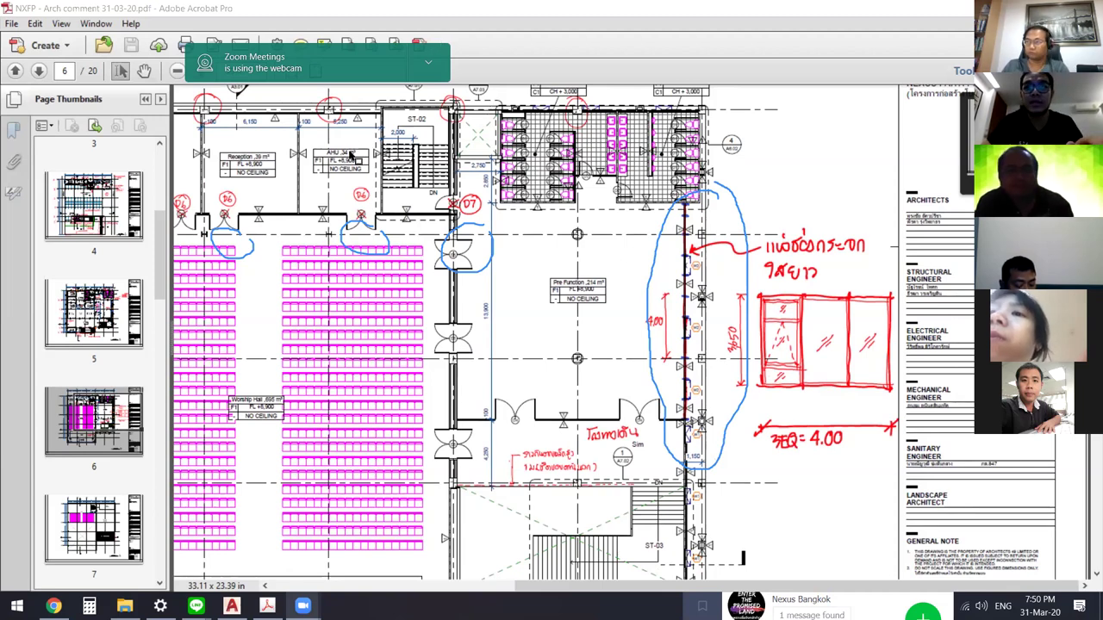
pyautogui.keyDown('ctrl'); pyautogui.scroll(1, 733, 418); pyautogui.keyUp('ctrl')
pyautogui.keyDown('ctrl'); pyautogui.scroll(1, 734, 419); pyautogui.keyUp('ctrl')
pyautogui.keyDown('ctrl'); pyautogui.scroll(1, 735, 420); pyautogui.keyUp('ctrl')
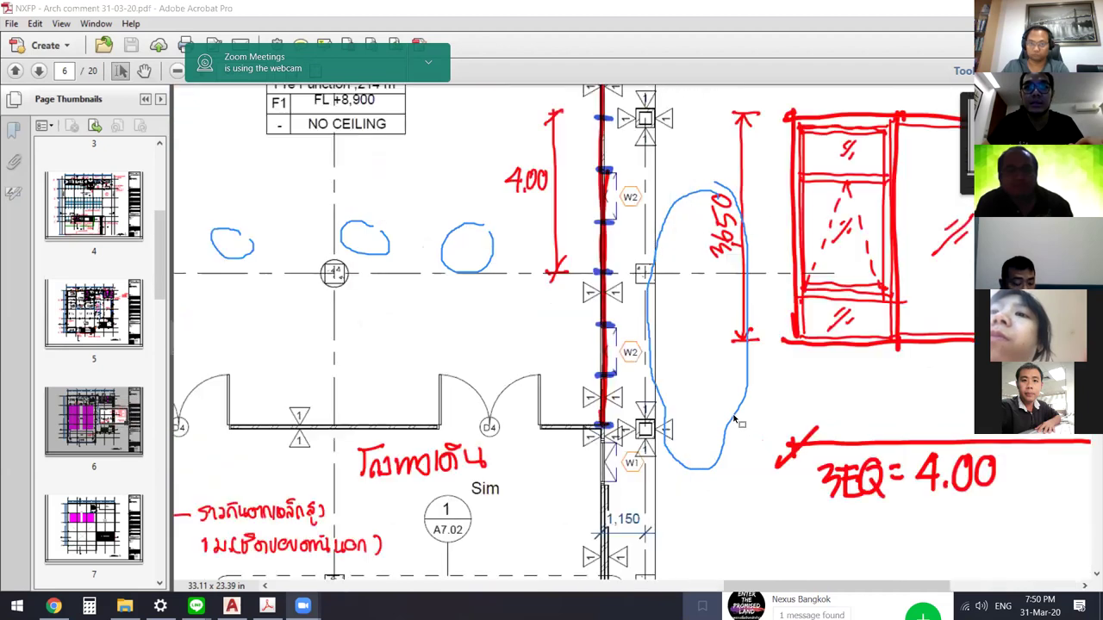
pyautogui.keyDown('ctrl'); pyautogui.scroll(-1, 722, 412); pyautogui.keyUp('ctrl')
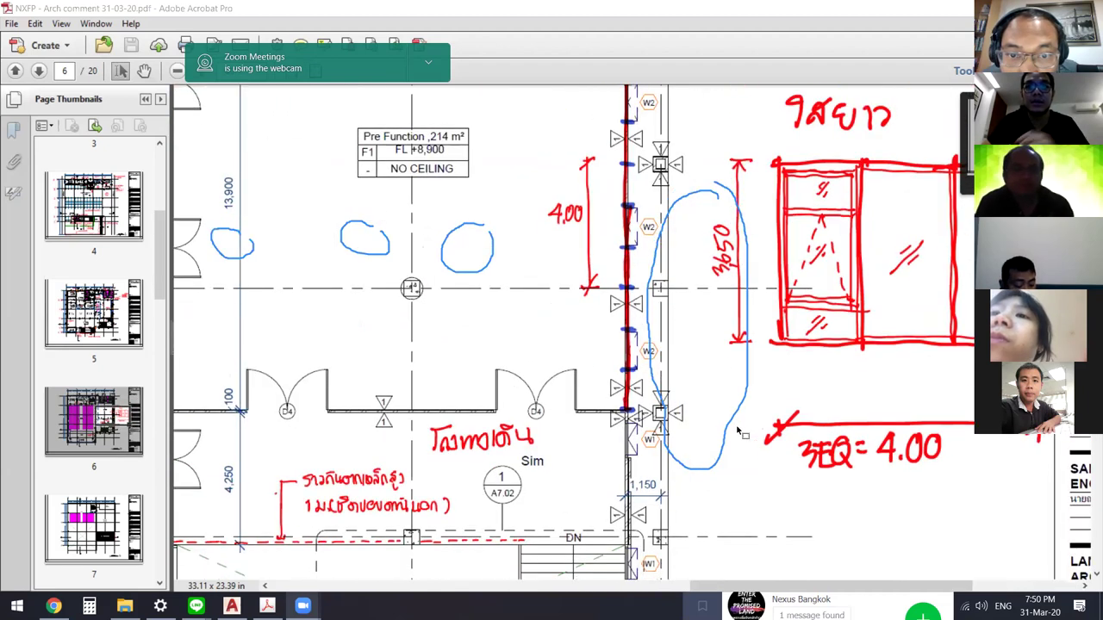
pyautogui.hscroll(1, 801, 386)
pyautogui.hscroll(1, 827, 379)
pyautogui.hscroll(1, 823, 386)
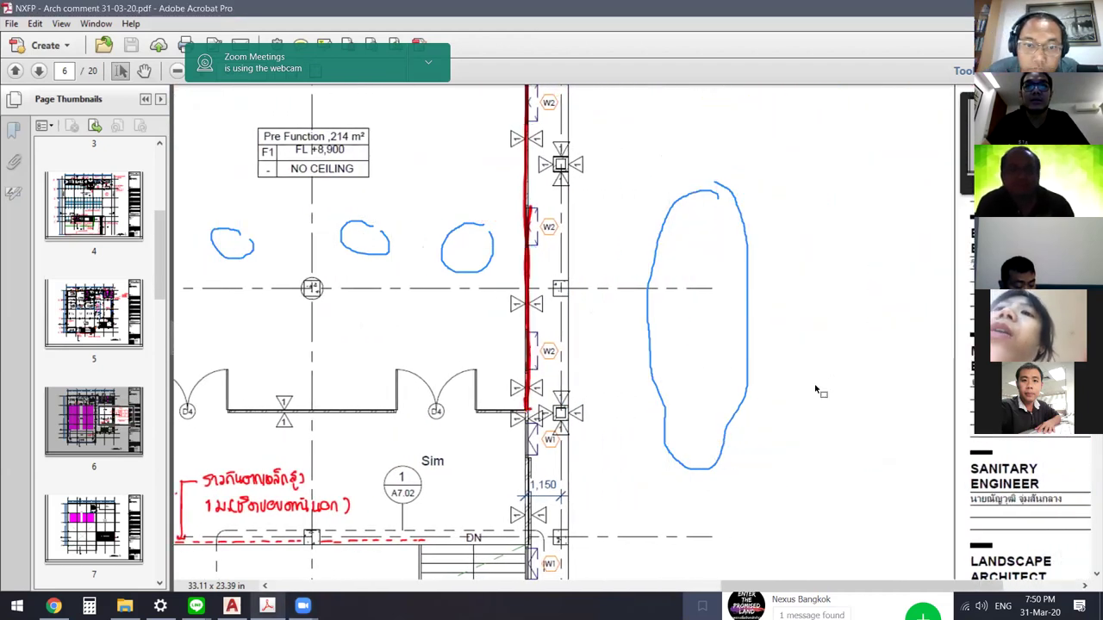
pyautogui.hscroll(1, 840, 385)
pyautogui.hscroll(3, 846, 385)
pyautogui.hscroll(-1, 771, 383)
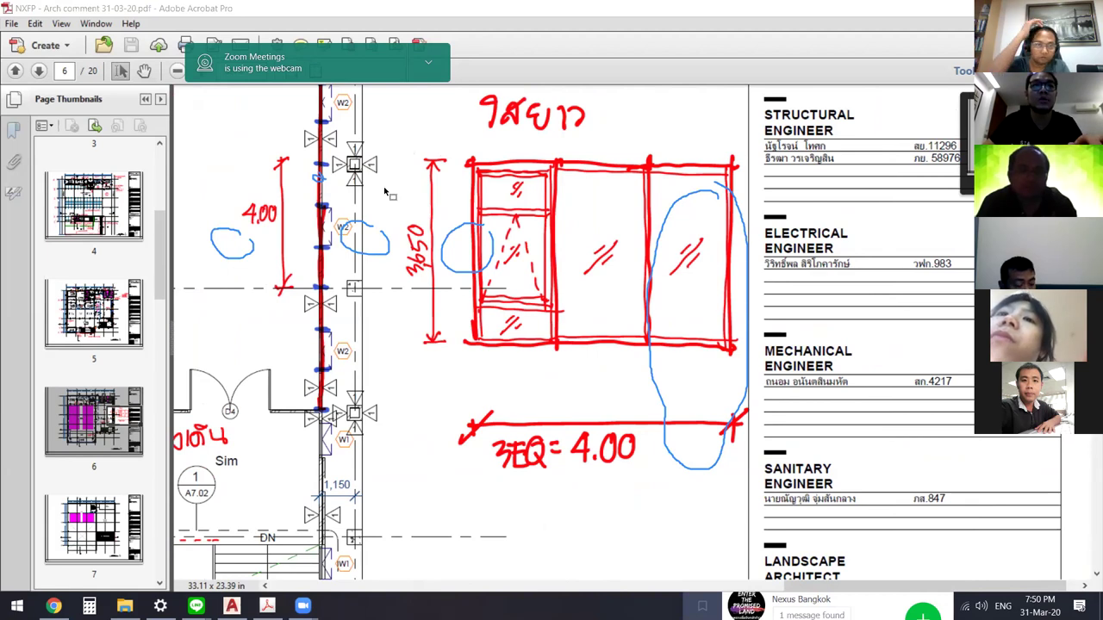
pyautogui.keyDown('ctrl'); pyautogui.scroll(-1, 385, 191); pyautogui.keyUp('ctrl')
pyautogui.scroll(2, 522, 196)
pyautogui.scroll(1, 522, 197)
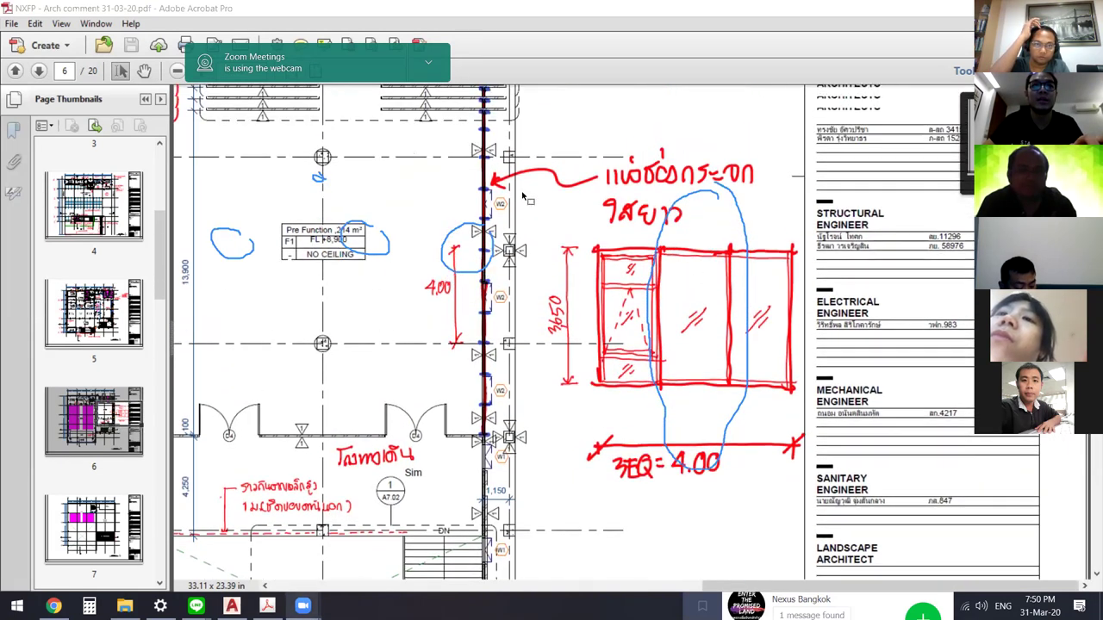
pyautogui.scroll(1, 522, 197)
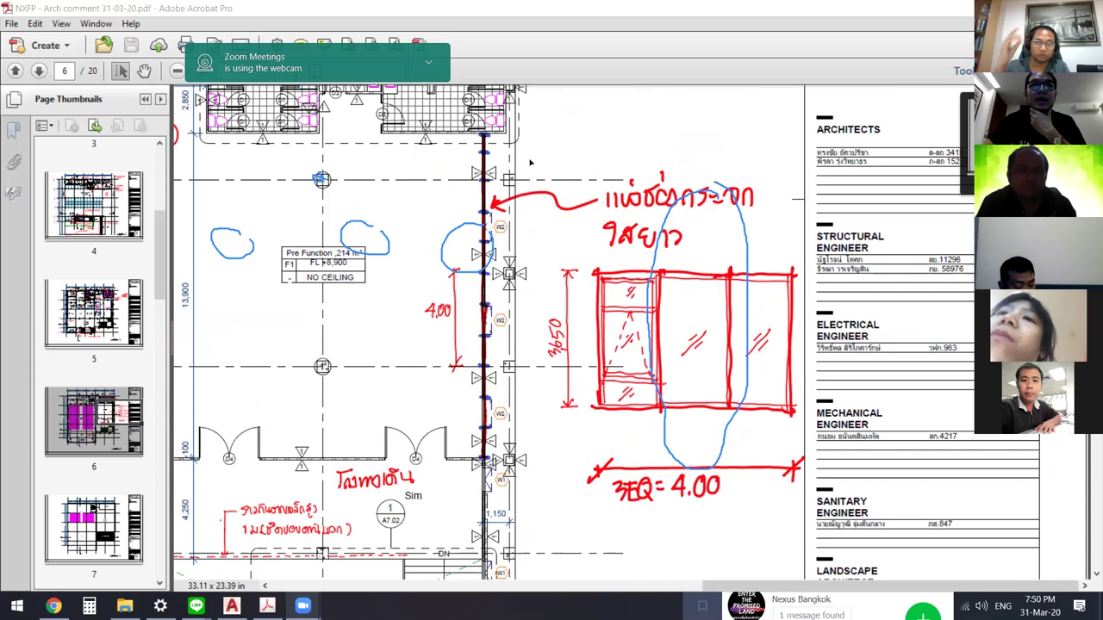
# Step: Trace both sides of the red wall in blue, loop the elevation sketch, and number the bays 1–4
pyautogui.moveTo(476, 129)
pyautogui.mouseDown()
pyautogui.moveTo(465, 453)
pyautogui.moveTo(490, 462)
pyautogui.mouseUp()
pyautogui.moveTo(541, 267); pyautogui.dragTo(527, 129)
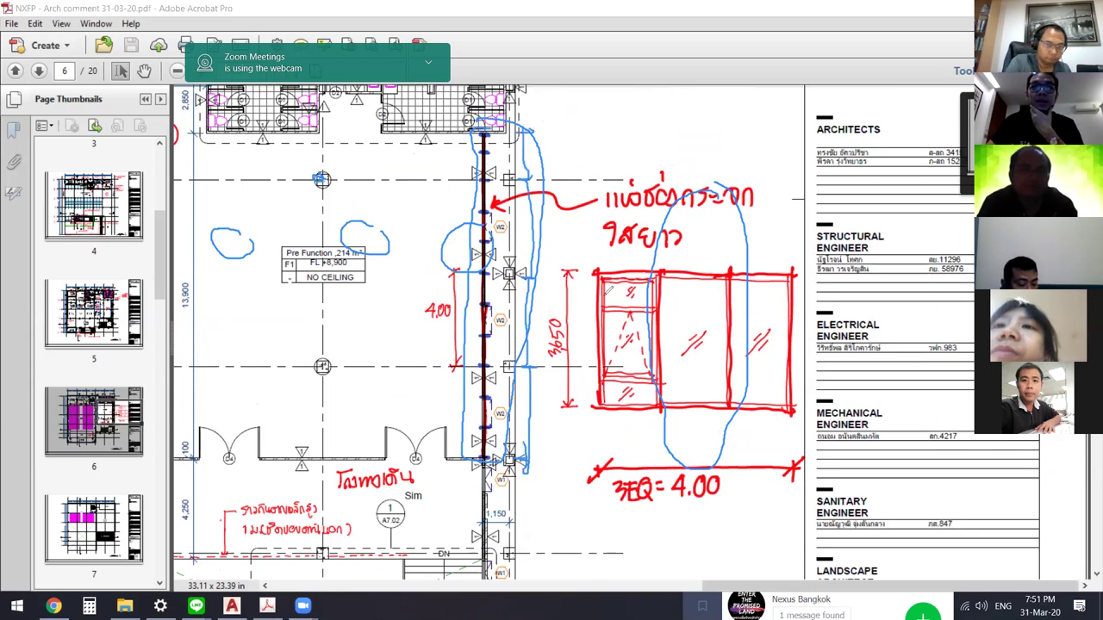
pyautogui.moveTo(771, 246)
pyautogui.mouseDown()
pyautogui.moveTo(578, 268)
pyautogui.moveTo(649, 412)
pyautogui.moveTo(715, 426)
pyautogui.moveTo(825, 373)
pyautogui.moveTo(820, 271)
pyautogui.mouseUp()
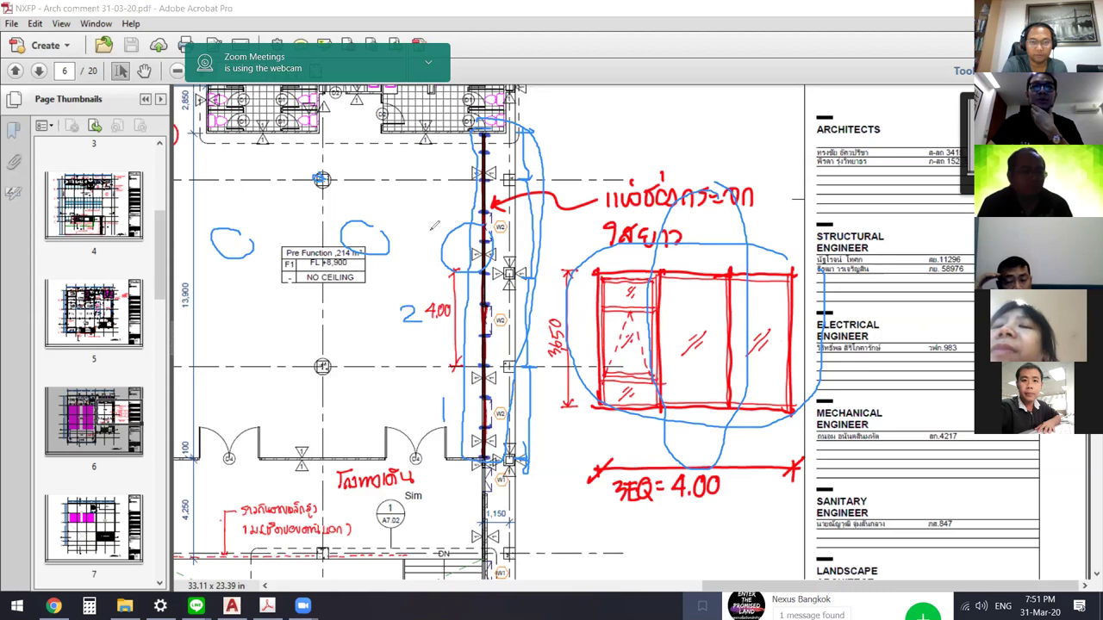
pyautogui.moveTo(424, 221); pyautogui.dragTo(423, 241)
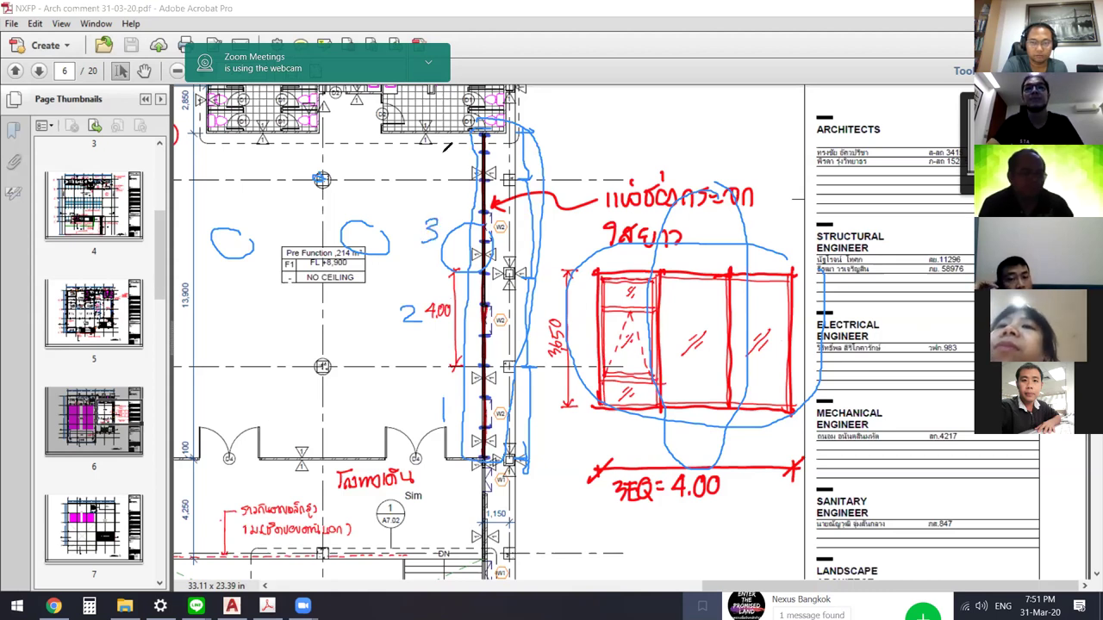
pyautogui.moveTo(447, 148); pyautogui.dragTo(454, 173)
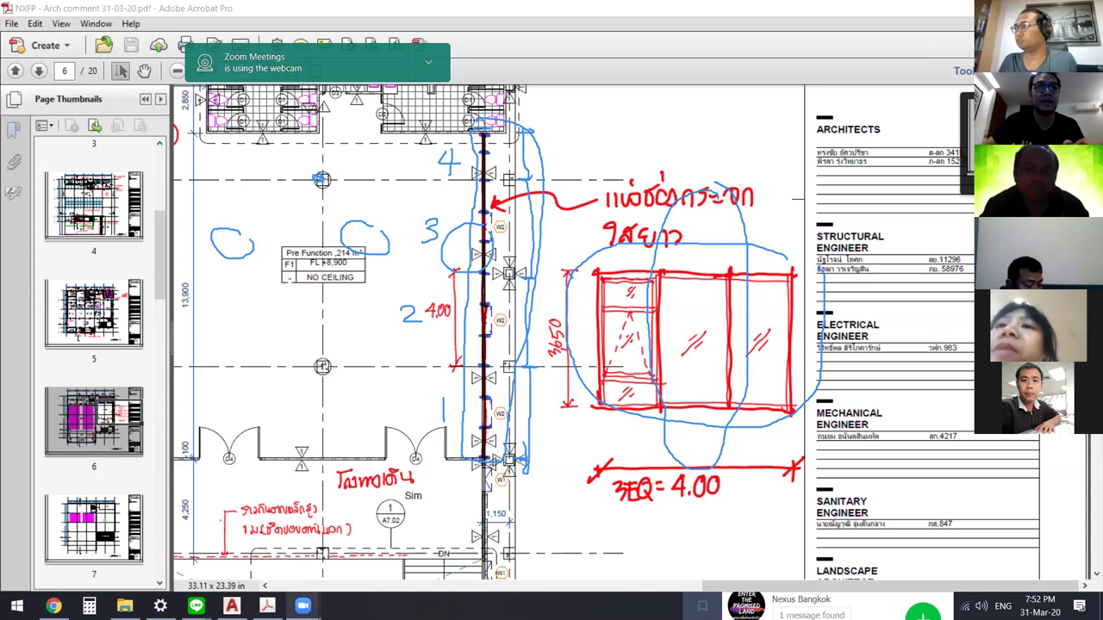
# Step: Bring the AutoCAD tender drawing to the front and zoom in on the block of floor plans
pyautogui.click(231, 605)
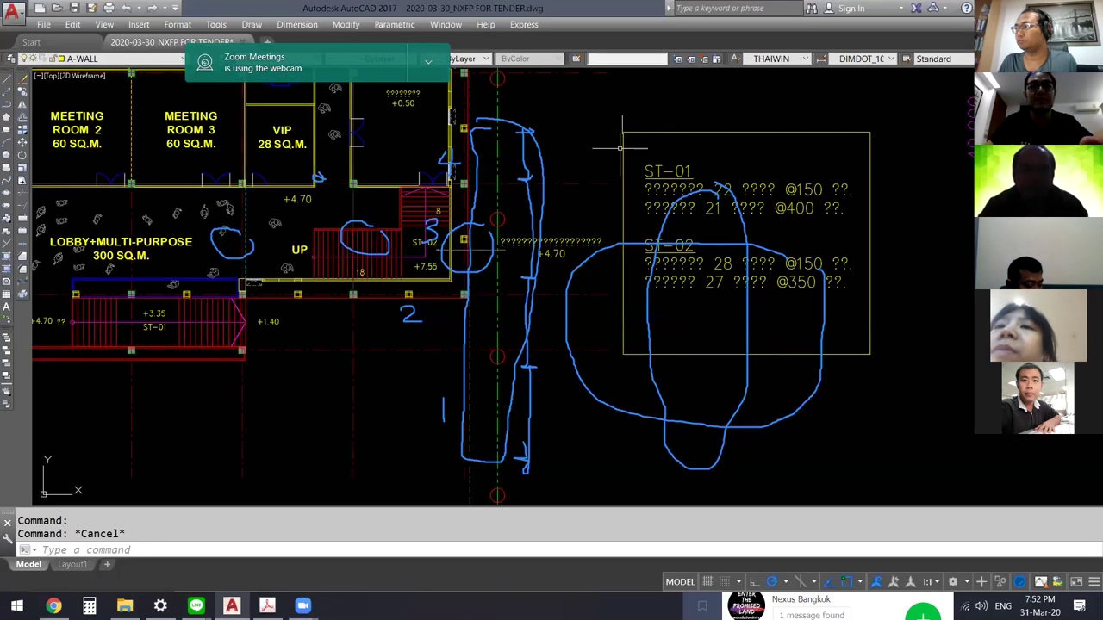
pyautogui.scroll(-6, 597, 208)
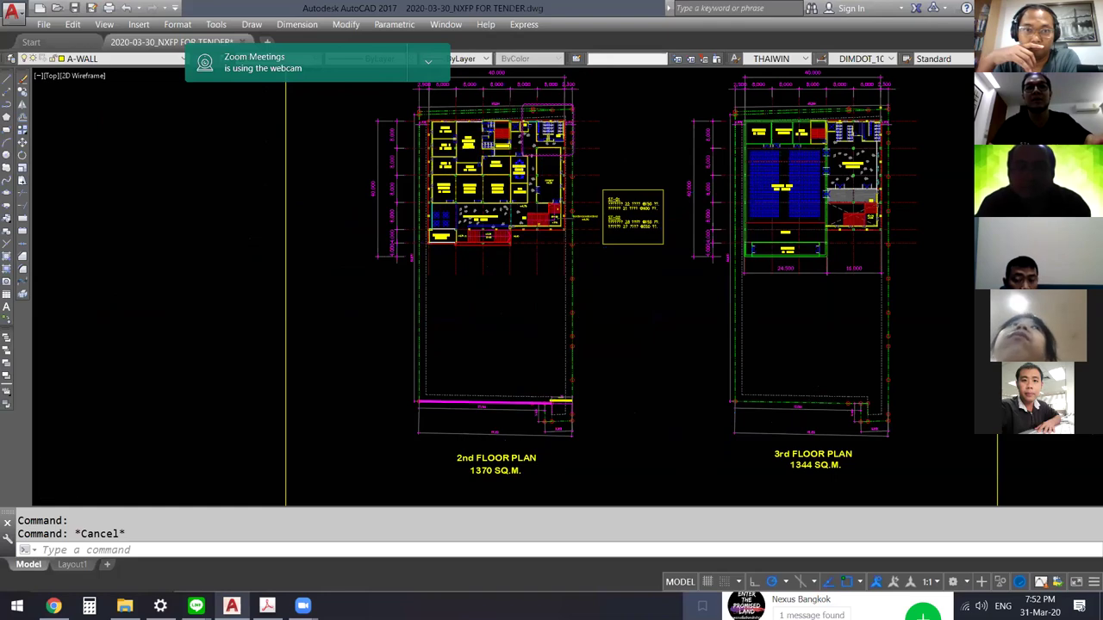
pyautogui.scroll(-4, 649, 305)
pyautogui.moveTo(650, 306)
pyautogui.mouseDown(button='middle')
pyautogui.moveTo(614, 295)
pyautogui.moveTo(575, 250)
pyautogui.mouseUp(button='middle')
pyautogui.scroll(2, 614, 295)
pyautogui.scroll(7, 573, 400)
pyautogui.scroll(2, 576, 408)
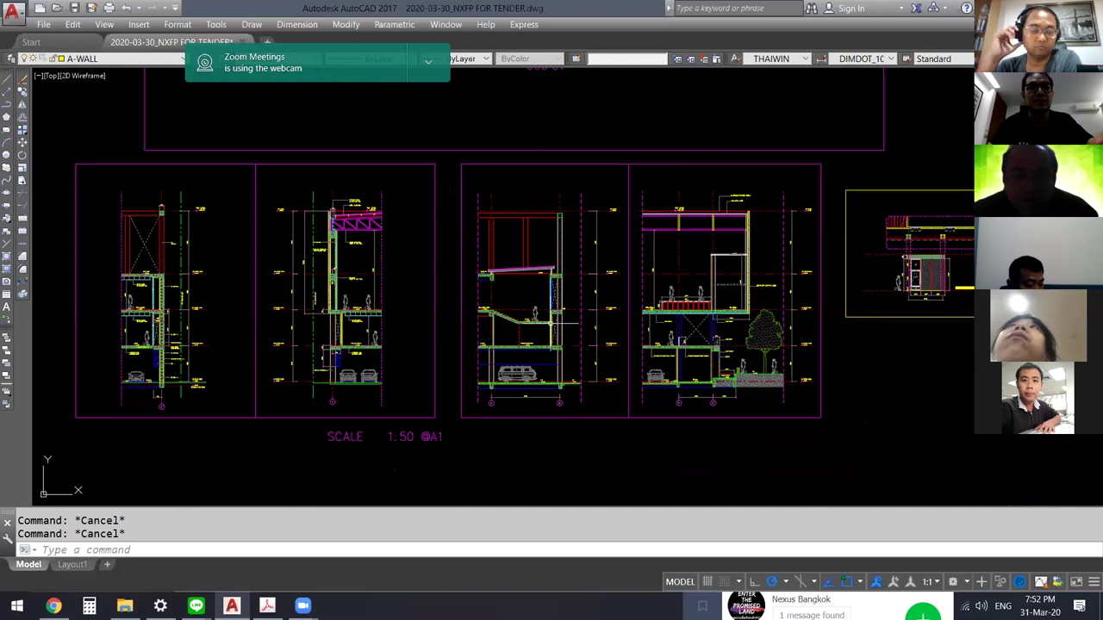
pyautogui.scroll(4, 147, 310)
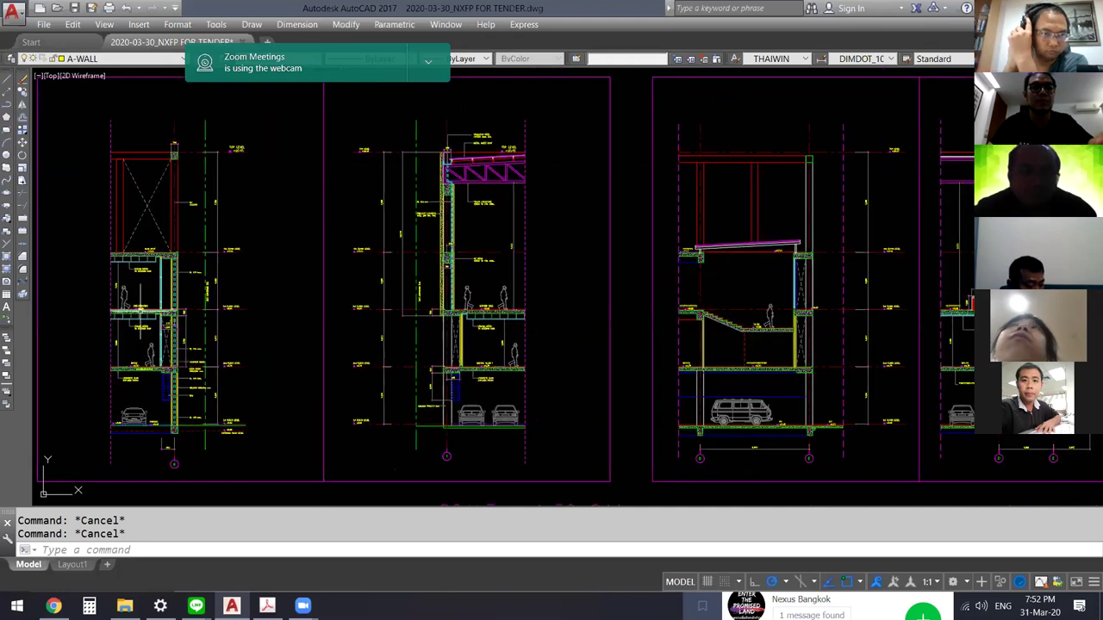
pyautogui.scroll(2, 148, 308)
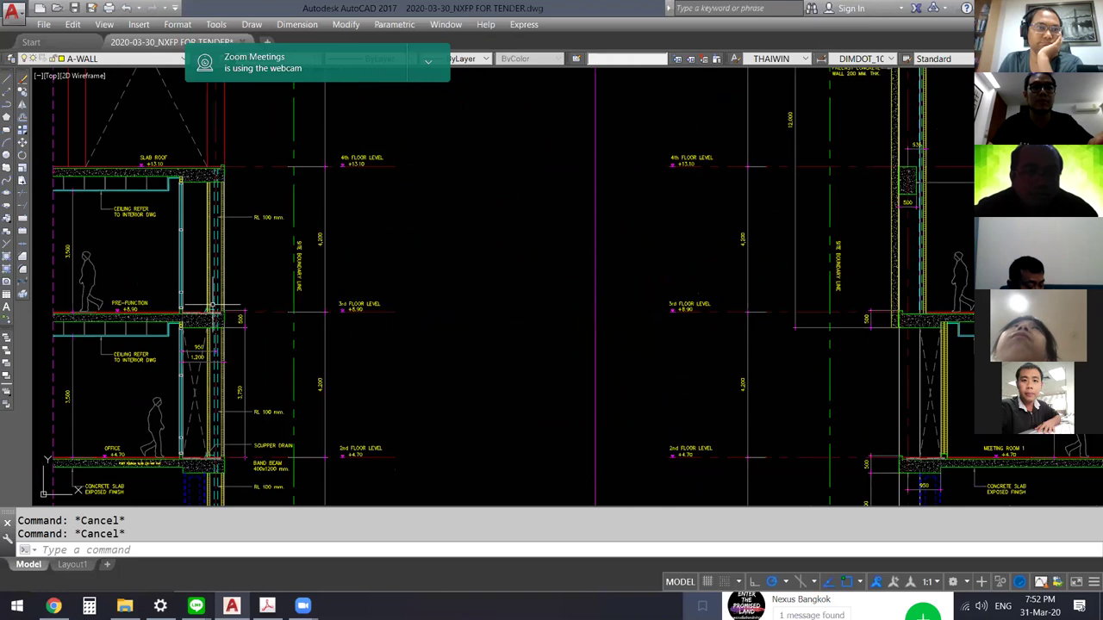
pyautogui.scroll(2, 212, 305)
# Step: Pan past the worship-hall and narrow left sections to the wall section at the Pre-Function floor
pyautogui.moveTo(190, 312); pyautogui.dragTo(254, 313, button='middle')
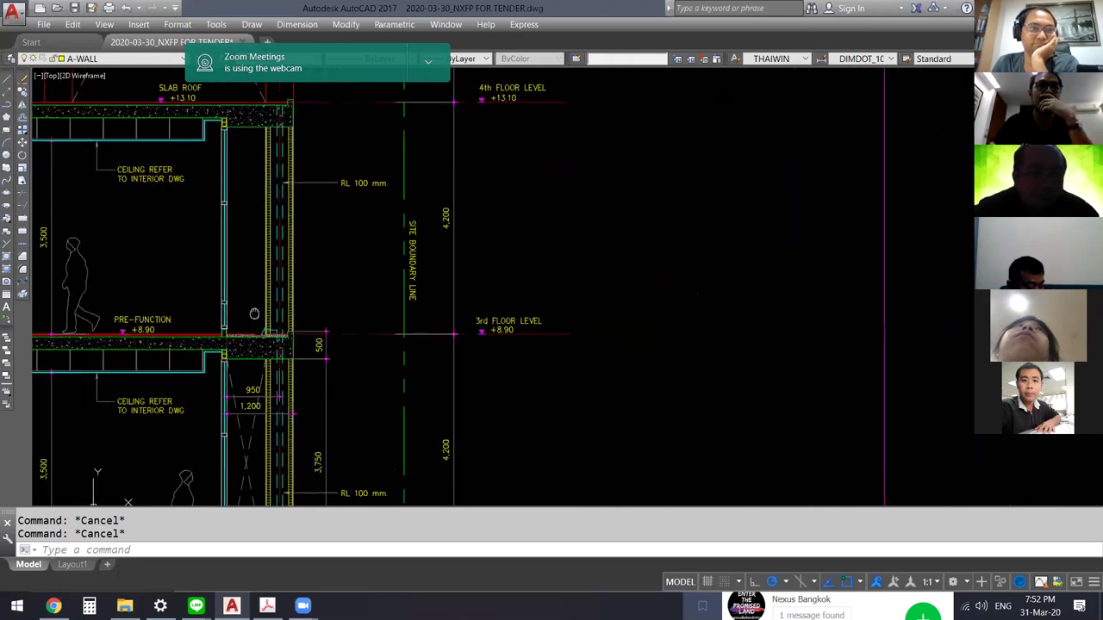
pyautogui.scroll(-2, 364, 221)
pyautogui.moveTo(365, 221); pyautogui.dragTo(171, 286, button='middle')
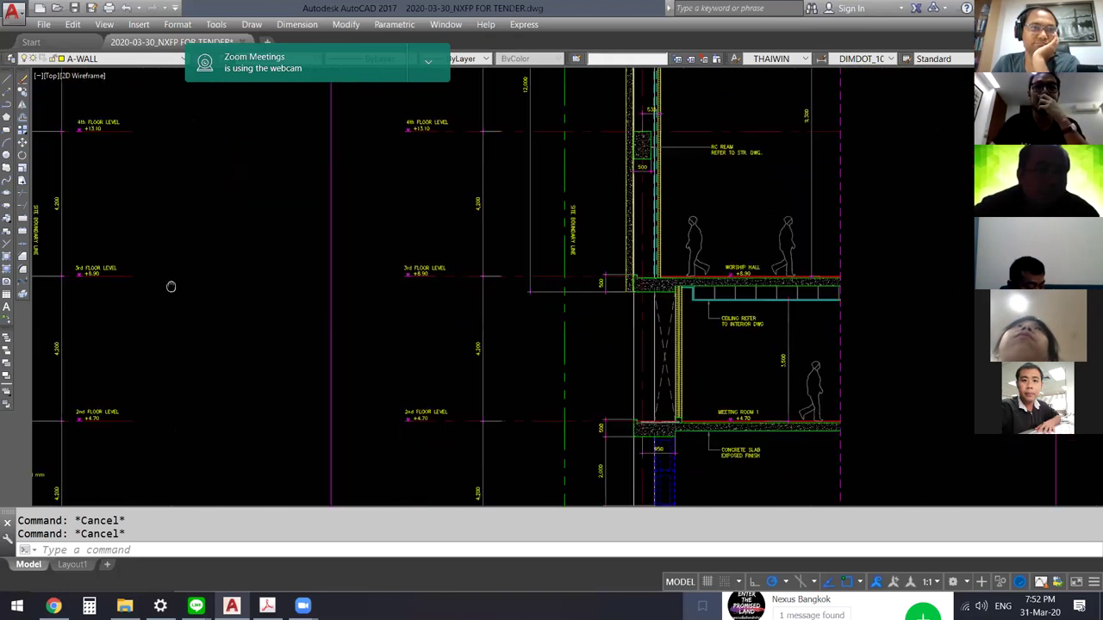
pyautogui.moveTo(455, 295); pyautogui.dragTo(288, 317, button='middle')
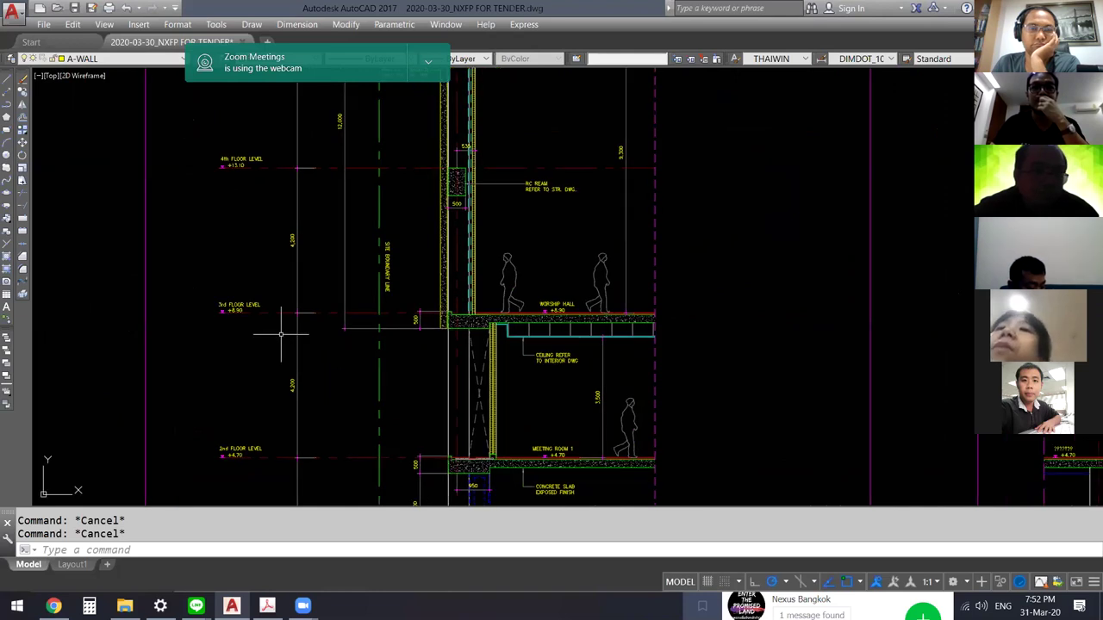
pyautogui.scroll(-4, 379, 310)
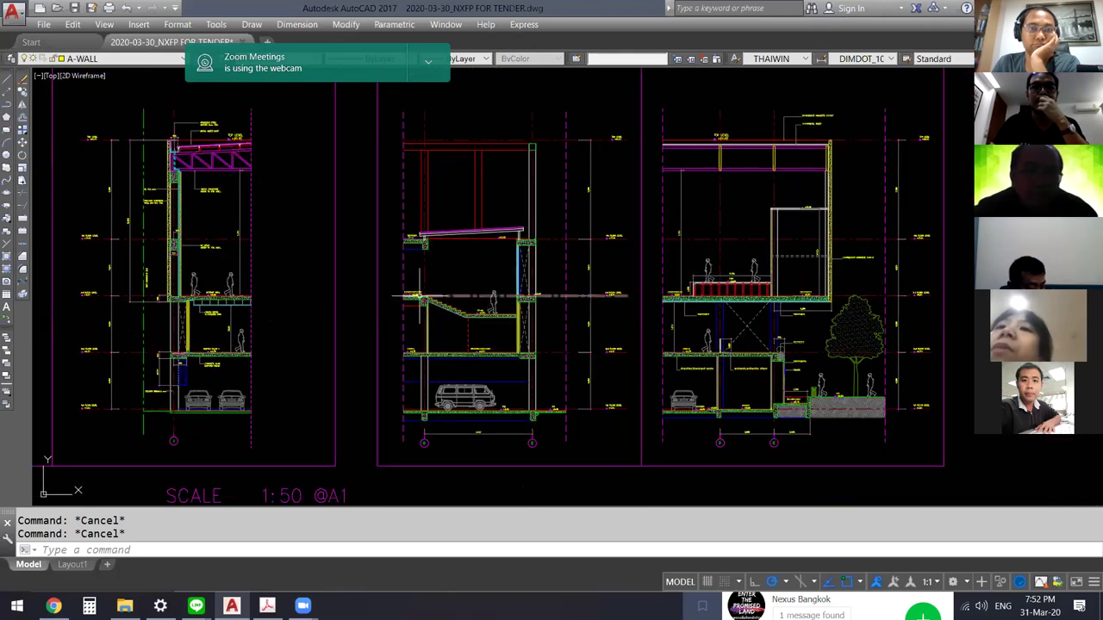
pyautogui.moveTo(342, 288); pyautogui.dragTo(816, 281, button='middle')
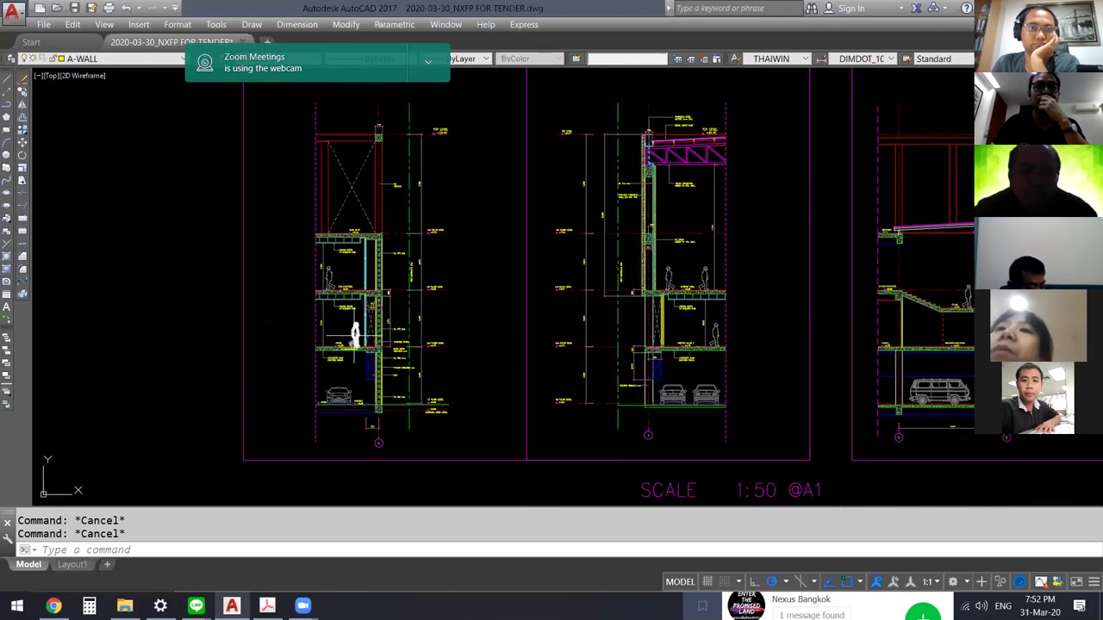
pyautogui.scroll(1, 366, 353)
pyautogui.scroll(2, 379, 388)
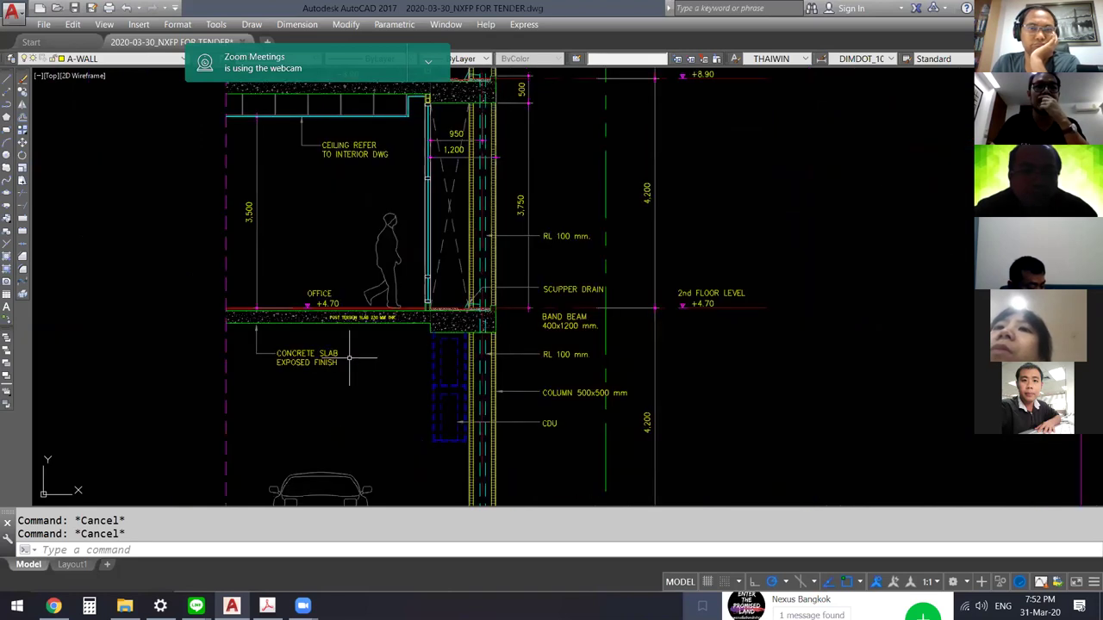
pyautogui.scroll(1, 394, 422)
pyautogui.scroll(4, 423, 238)
pyautogui.moveTo(423, 239); pyautogui.dragTo(449, 312, button='middle')
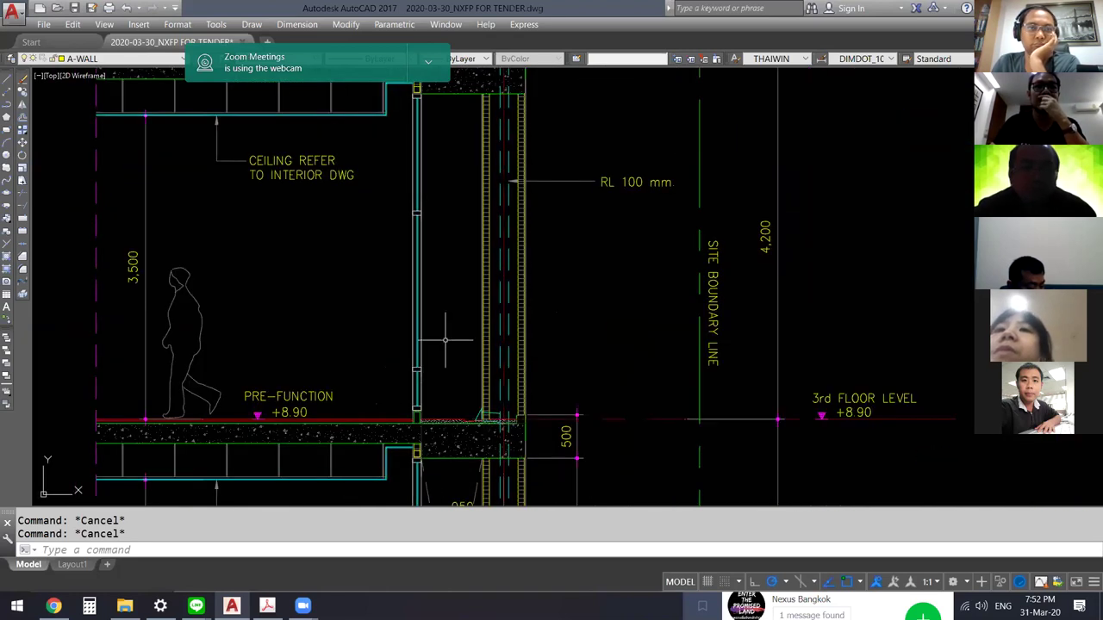
pyautogui.scroll(-2, 459, 317)
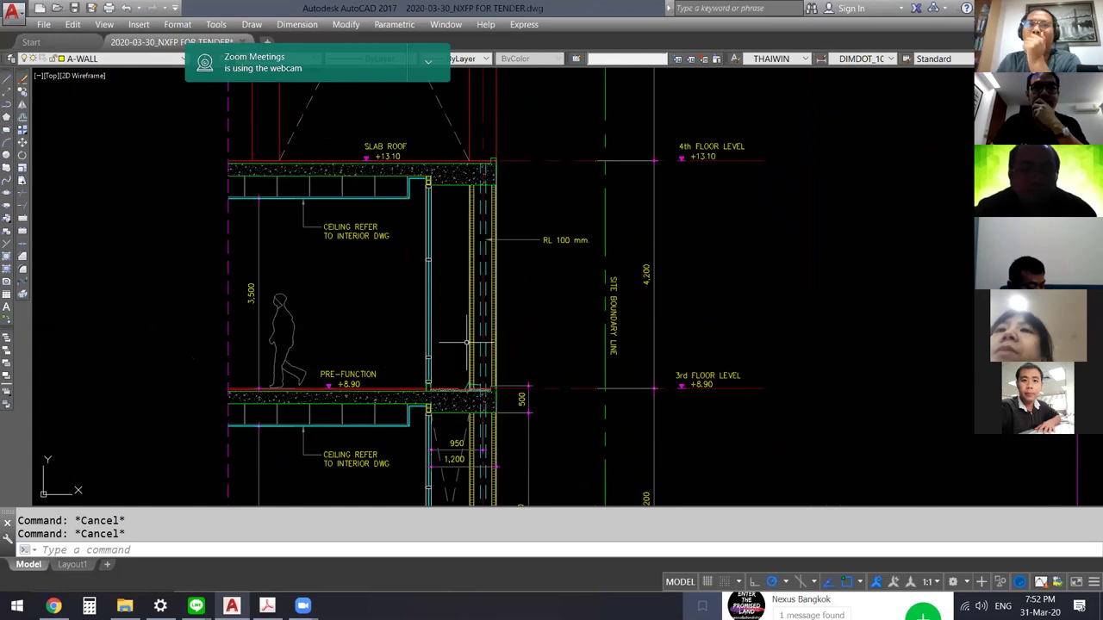
# Step: Measure the distance from the floor slab up to the slab-wall corner at the roof junction
pyautogui.write('d')
pyautogui.press('Return')
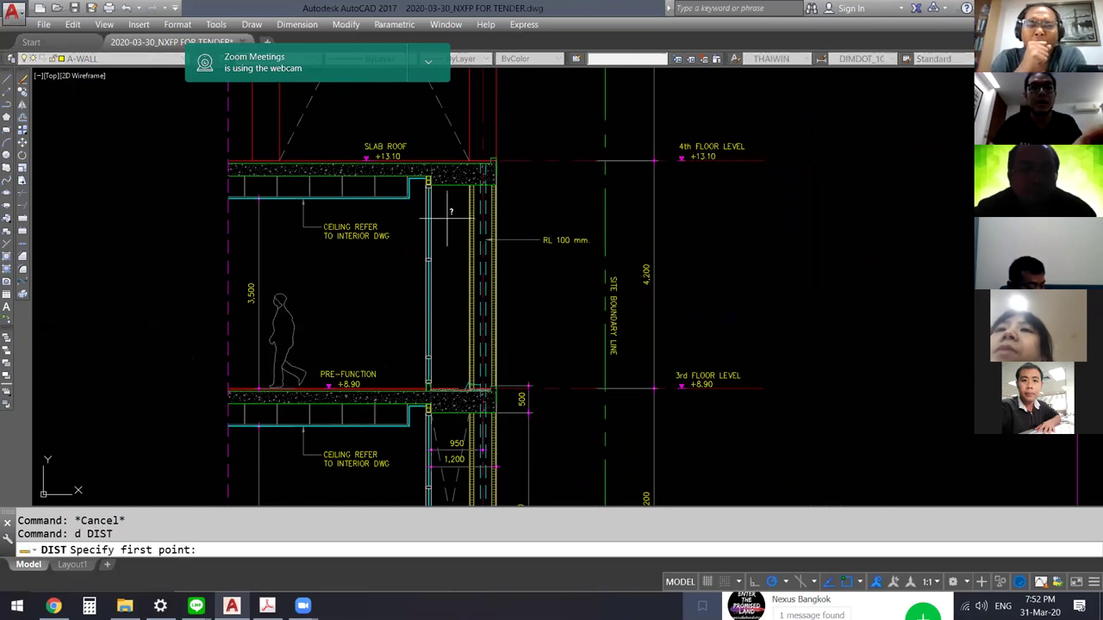
pyautogui.scroll(1, 447, 183)
pyautogui.scroll(-1, 452, 183)
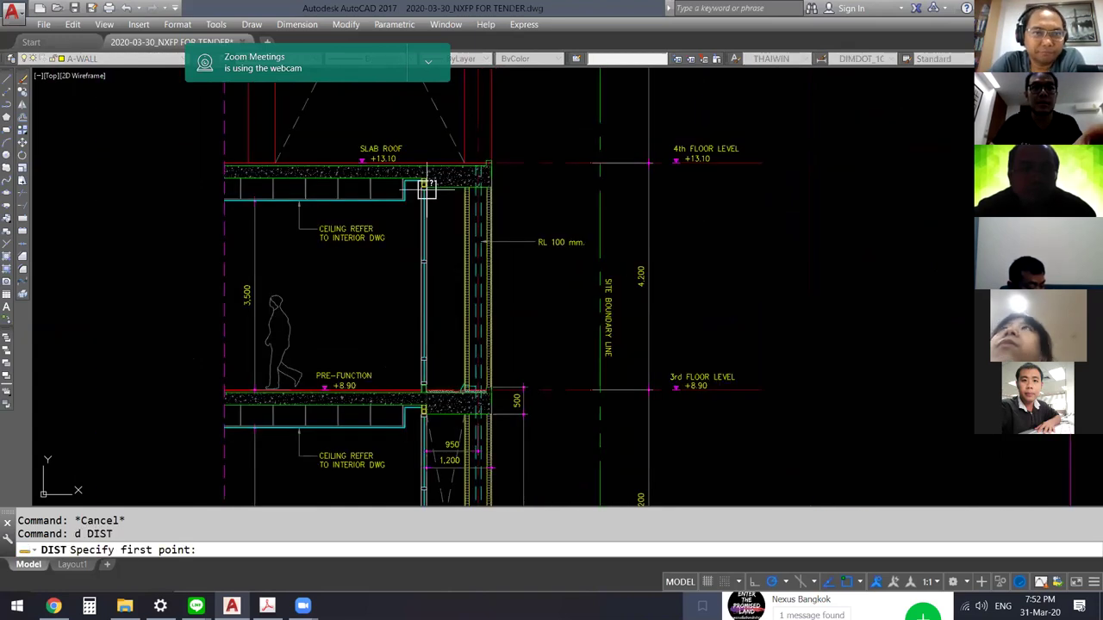
pyautogui.click(459, 183)
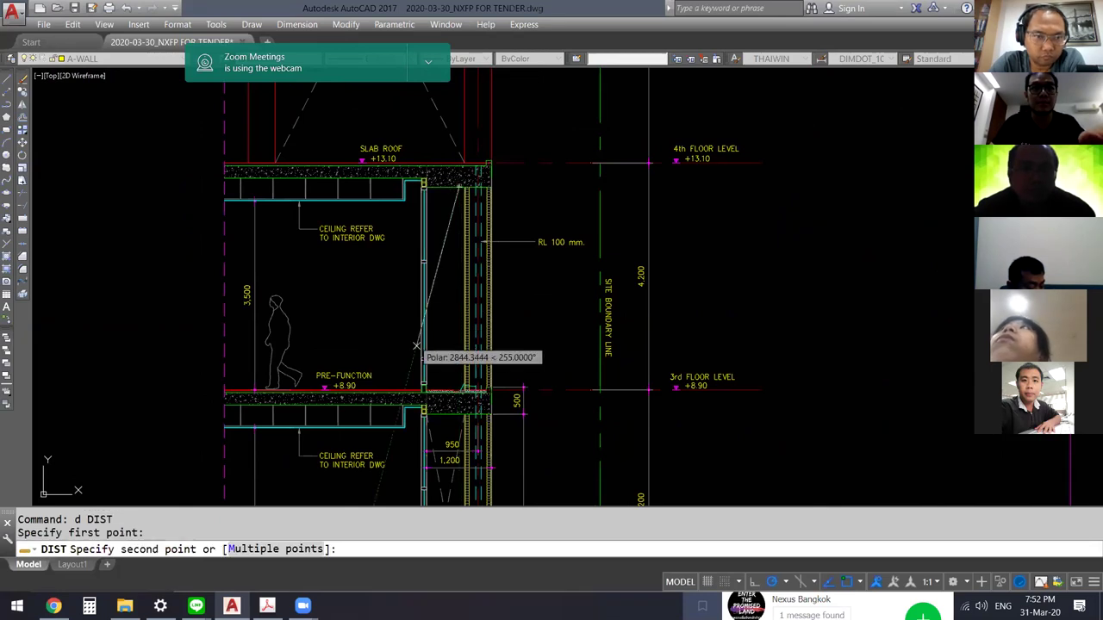
pyautogui.press('Escape')
pyautogui.press('Return')
pyautogui.scroll(3, 414, 383)
pyautogui.scroll(2, 388, 361)
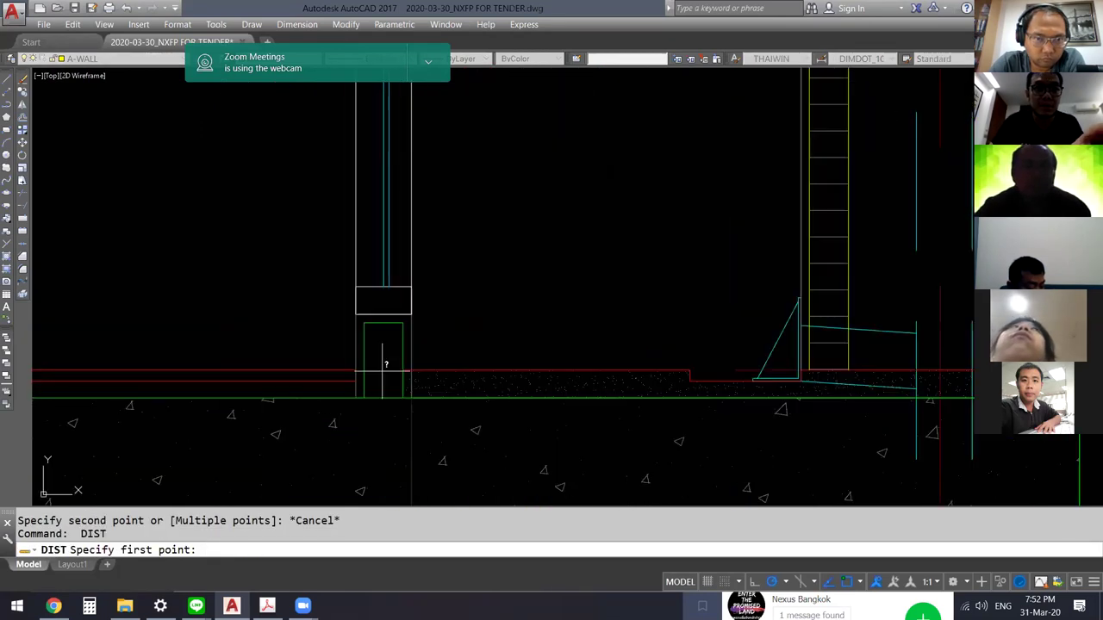
pyautogui.click(353, 374)
pyautogui.scroll(-3, 356, 368)
pyautogui.moveTo(371, 86); pyautogui.dragTo(371, 336, button='middle')
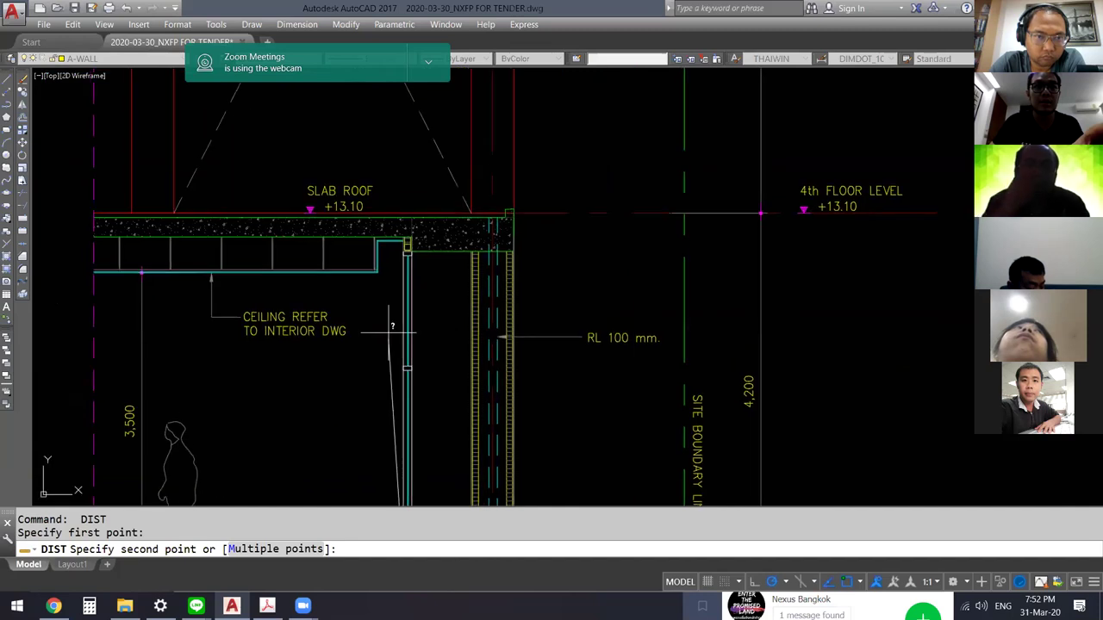
pyautogui.scroll(3, 429, 238)
pyautogui.scroll(4, 429, 238)
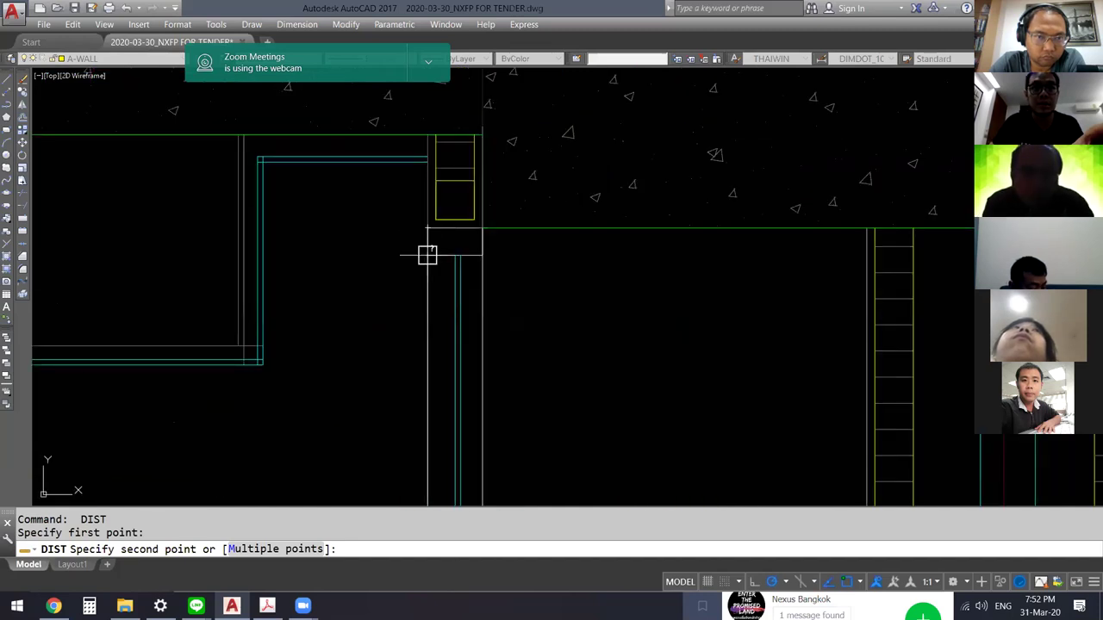
pyautogui.click(428, 227)
# Step: Pan the wall section from the roof slab down to the 2nd floor office level
pyautogui.scroll(-4, 423, 216)
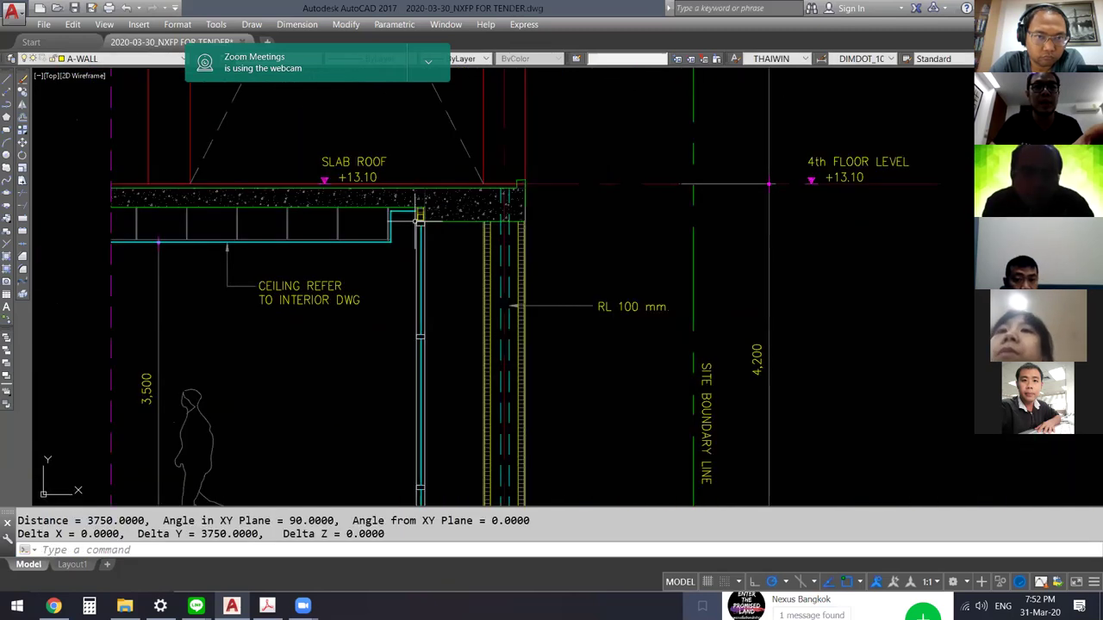
pyautogui.moveTo(464, 345); pyautogui.dragTo(464, 271, button='middle')
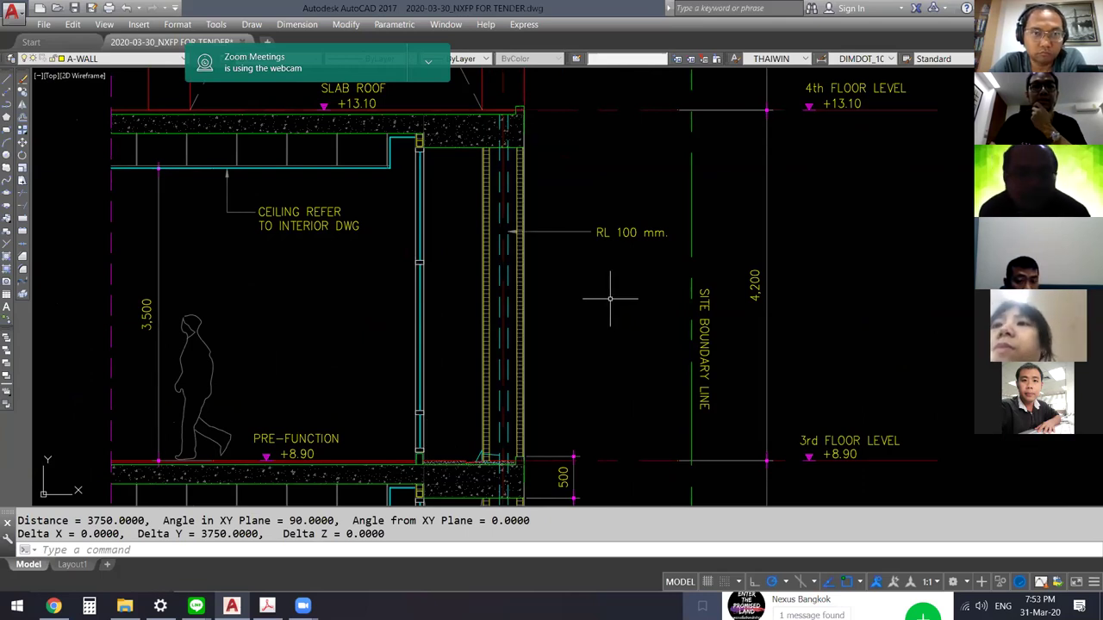
pyautogui.moveTo(610, 299); pyautogui.dragTo(602, 299, button='middle')
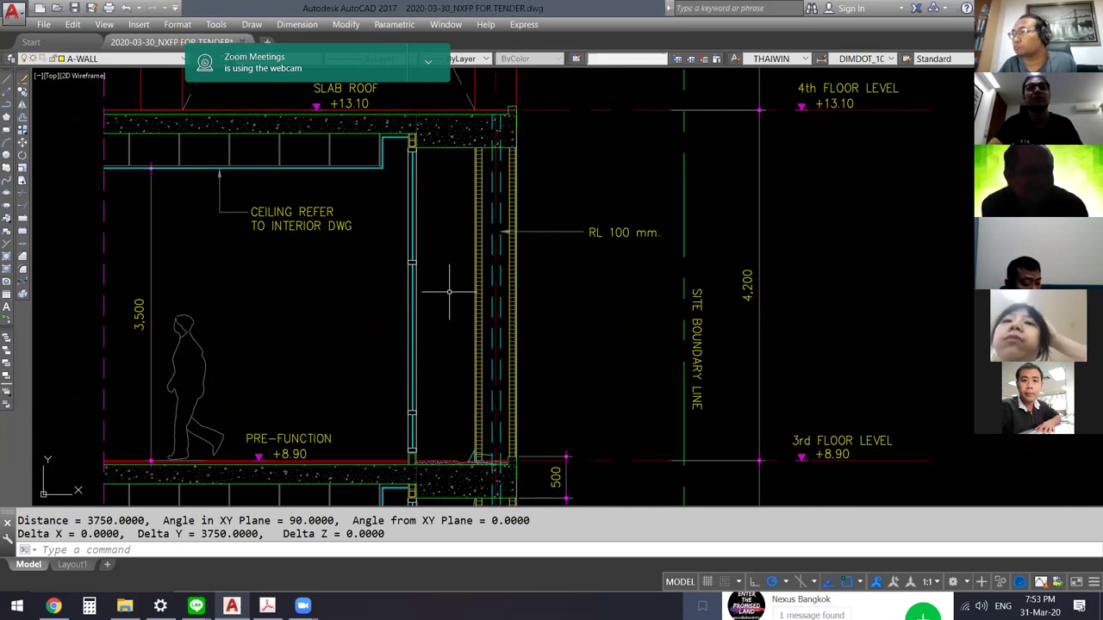
pyautogui.moveTo(449, 292); pyautogui.dragTo(445, 269, button='middle')
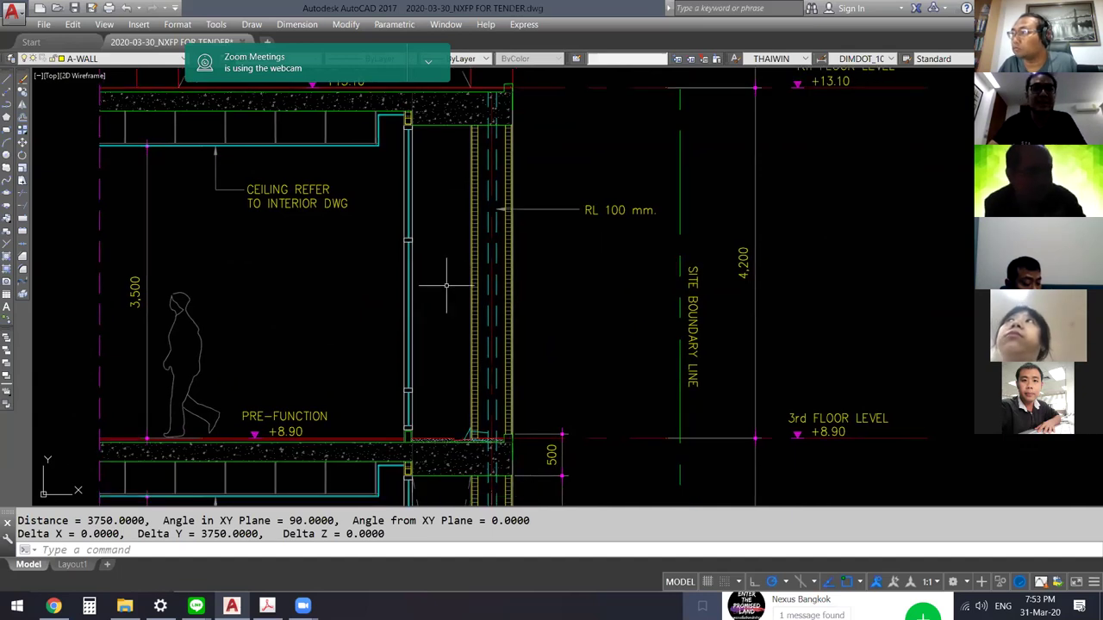
pyautogui.scroll(-2, 446, 287)
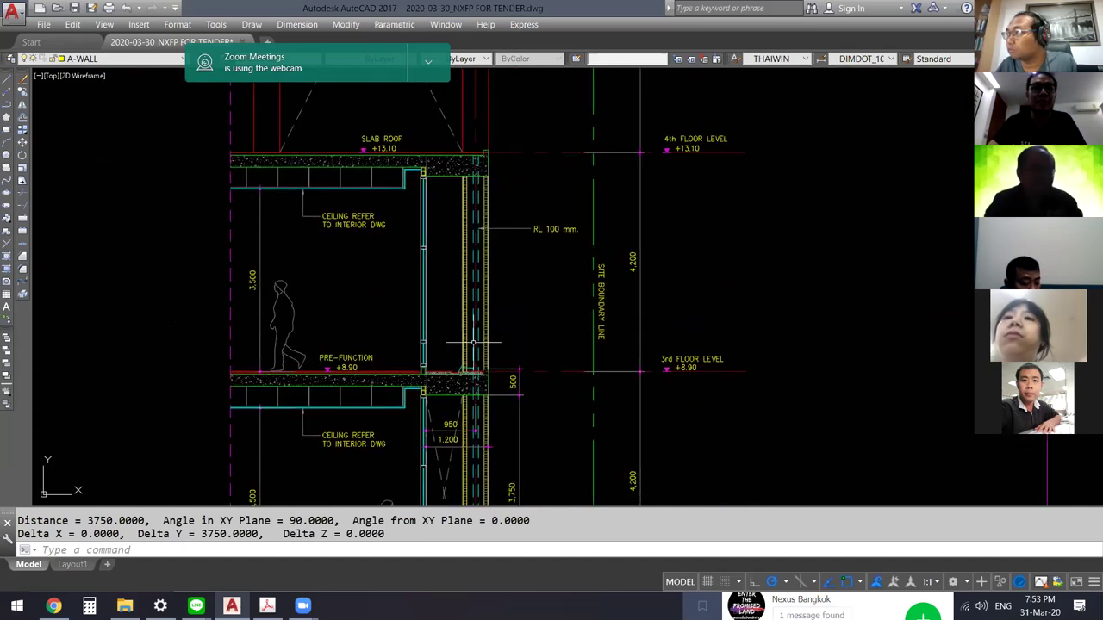
pyautogui.moveTo(473, 348); pyautogui.dragTo(488, 205, button='middle')
# Step: Switch to the comment PDF and scroll from page 6 to the page 7 mezzanine plan
pyautogui.hotkey('alt', 'Tab')
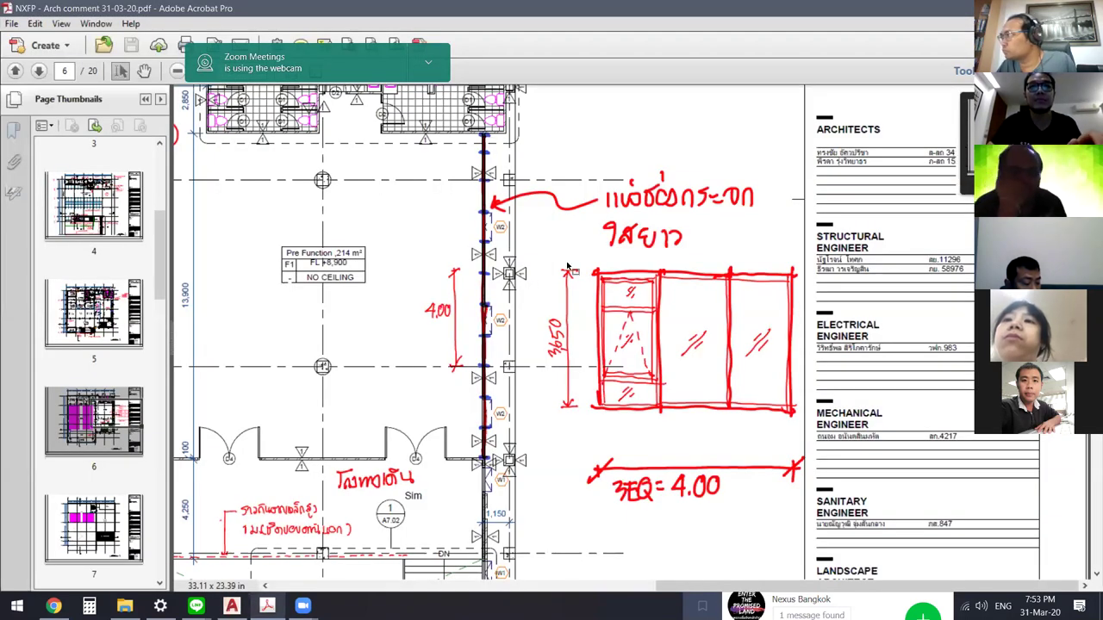
pyautogui.keyDown('ctrl'); pyautogui.scroll(-1, 585, 270); pyautogui.keyUp('ctrl')
pyautogui.keyDown('ctrl'); pyautogui.scroll(-2, 624, 284); pyautogui.keyUp('ctrl')
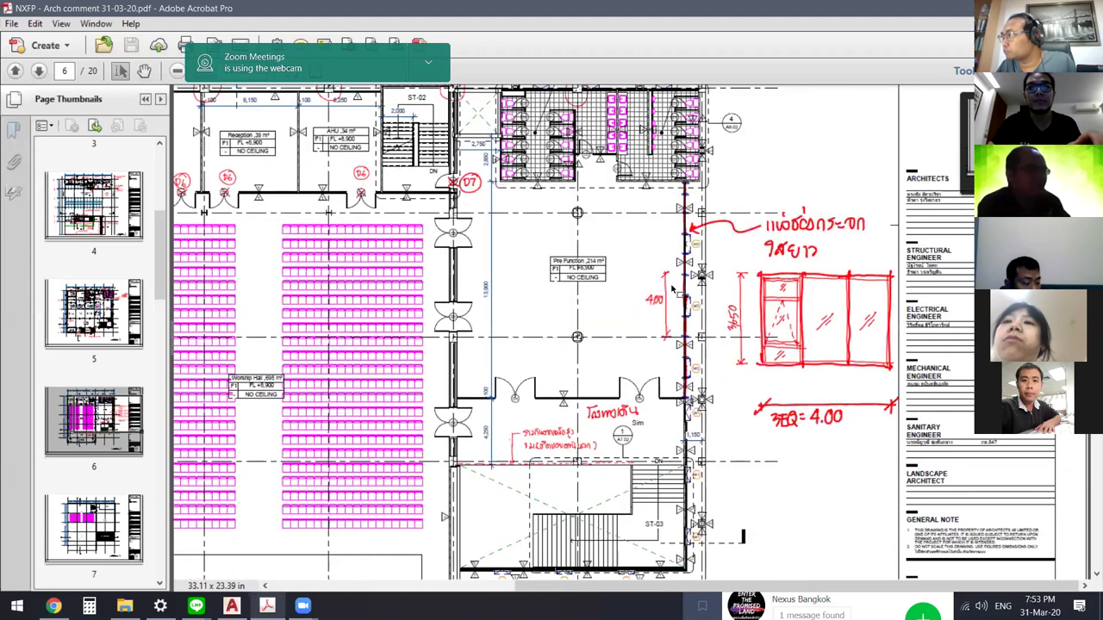
pyautogui.scroll(1, 716, 305)
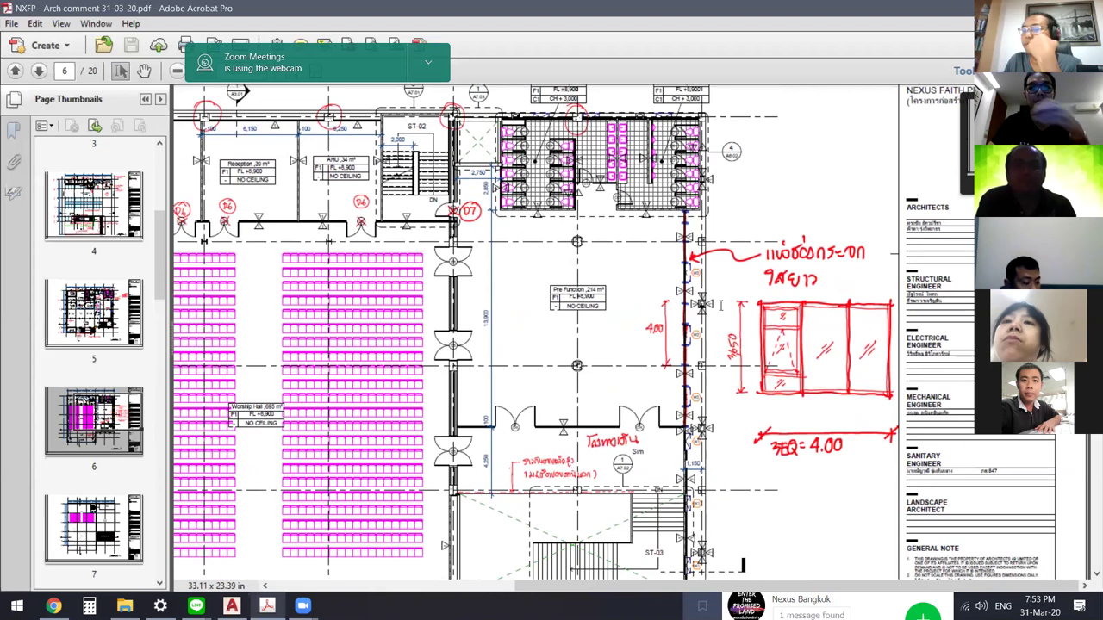
pyautogui.keyDown('ctrl'); pyautogui.scroll(-2, 722, 287); pyautogui.keyUp('ctrl')
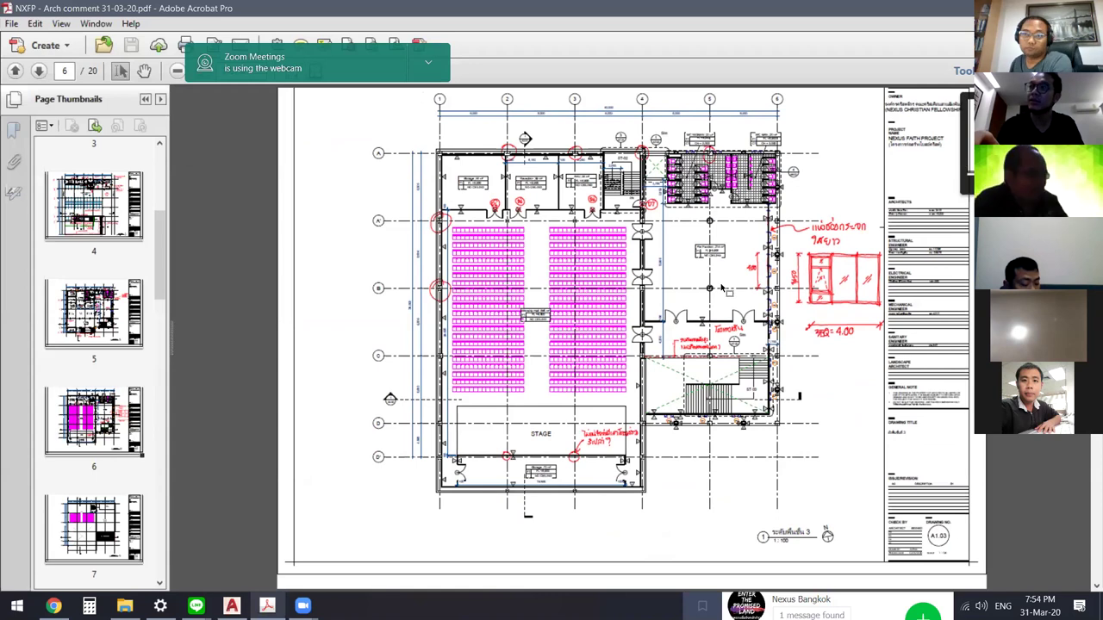
pyautogui.scroll(-1, 721, 288)
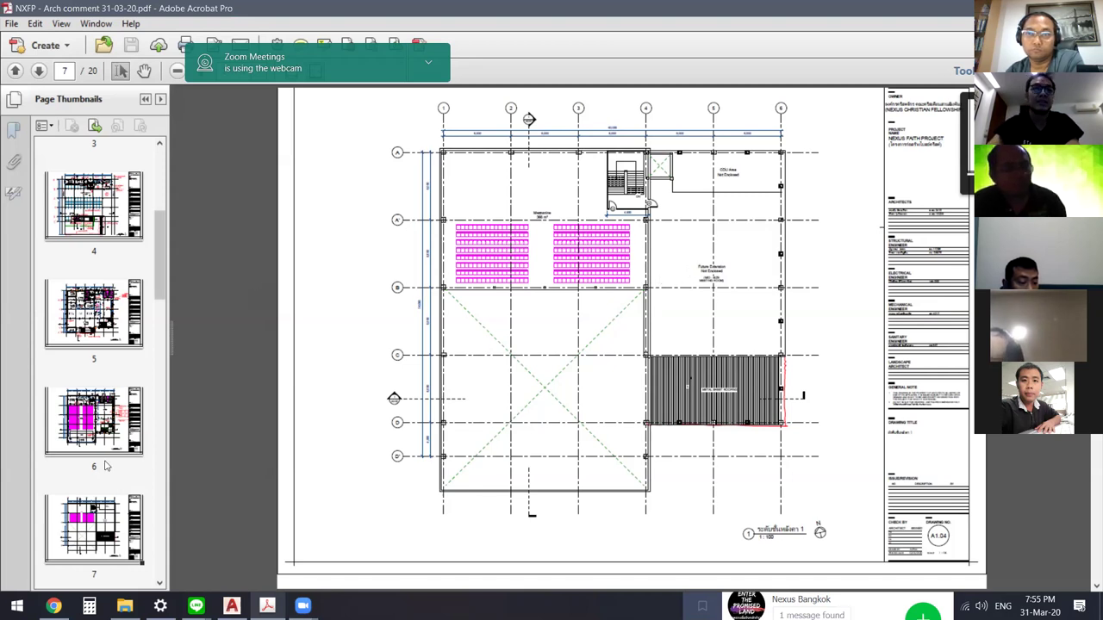
# Step: Ring the Future Extension note and hatched metal roofing on page 7 in blue, then advance to page 9
pyautogui.click(121, 507)
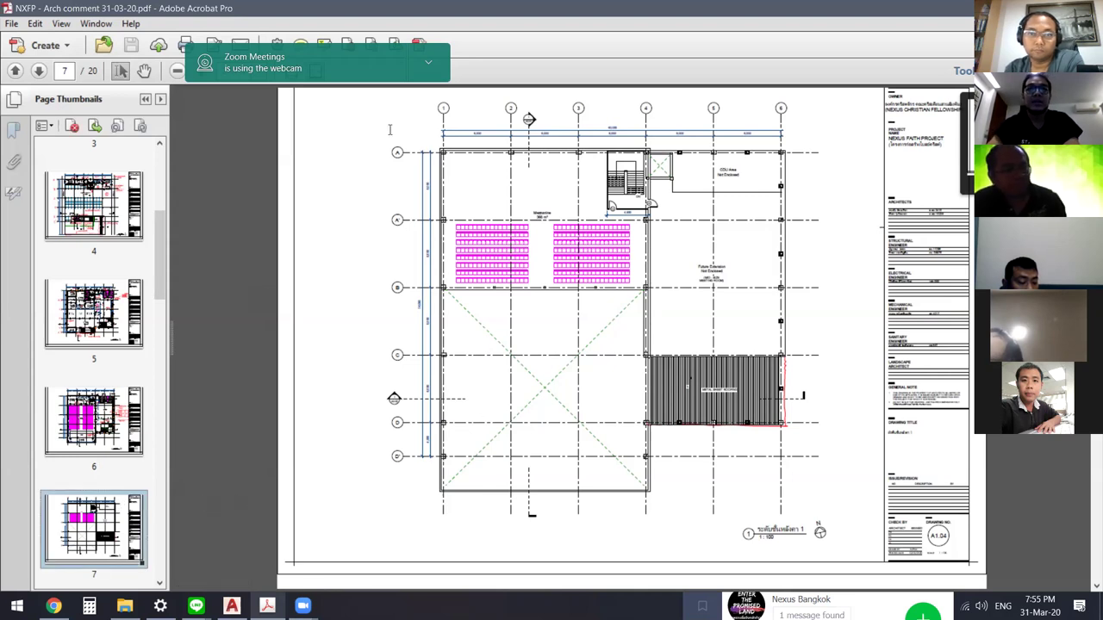
pyautogui.moveTo(712, 247)
pyautogui.mouseDown()
pyautogui.moveTo(680, 269)
pyautogui.moveTo(706, 252)
pyautogui.mouseUp()
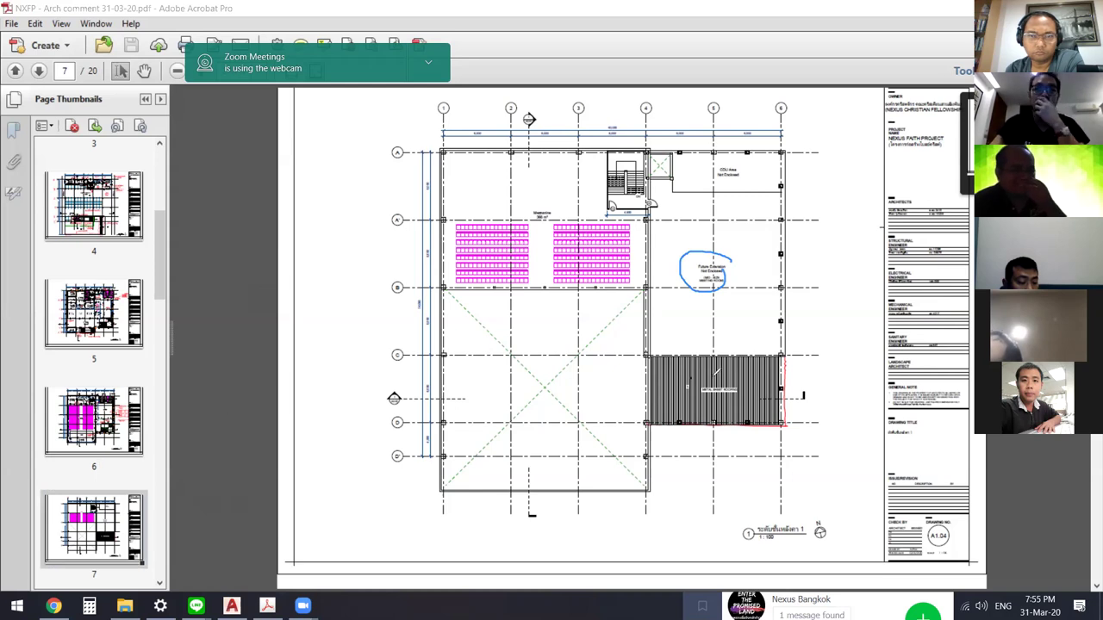
pyautogui.moveTo(778, 366); pyautogui.dragTo(771, 386)
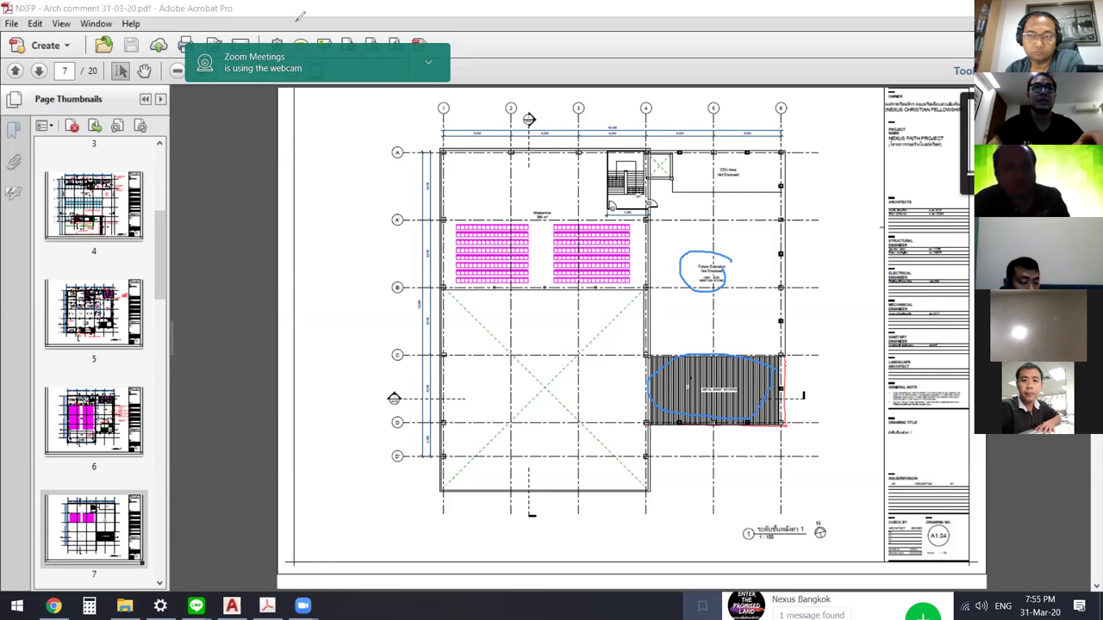
pyautogui.press('pagedown')
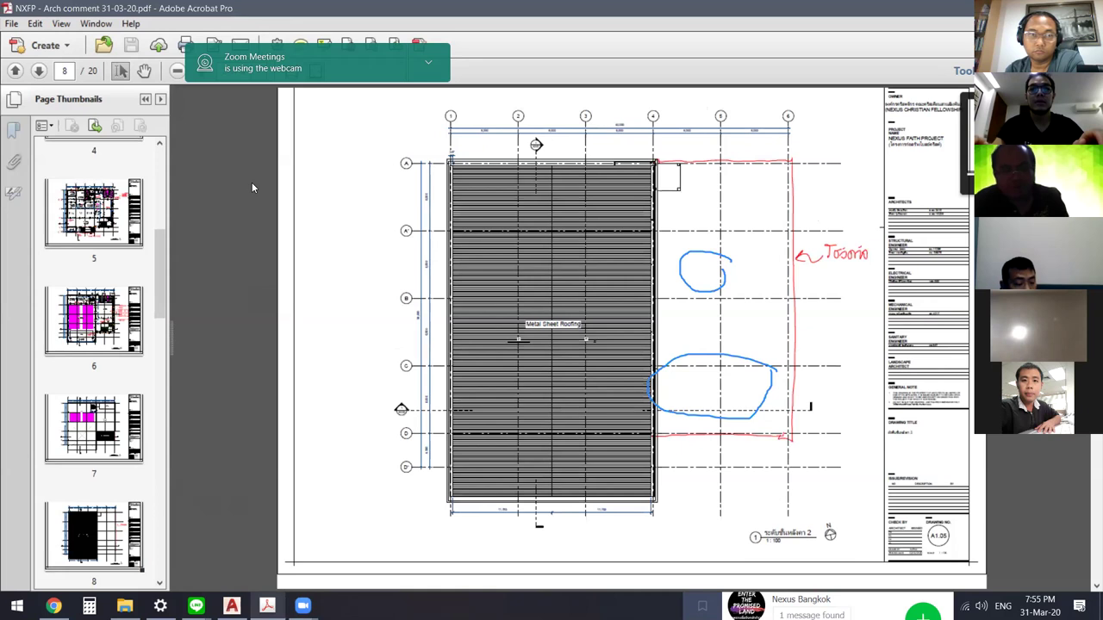
pyautogui.press('pagedown')
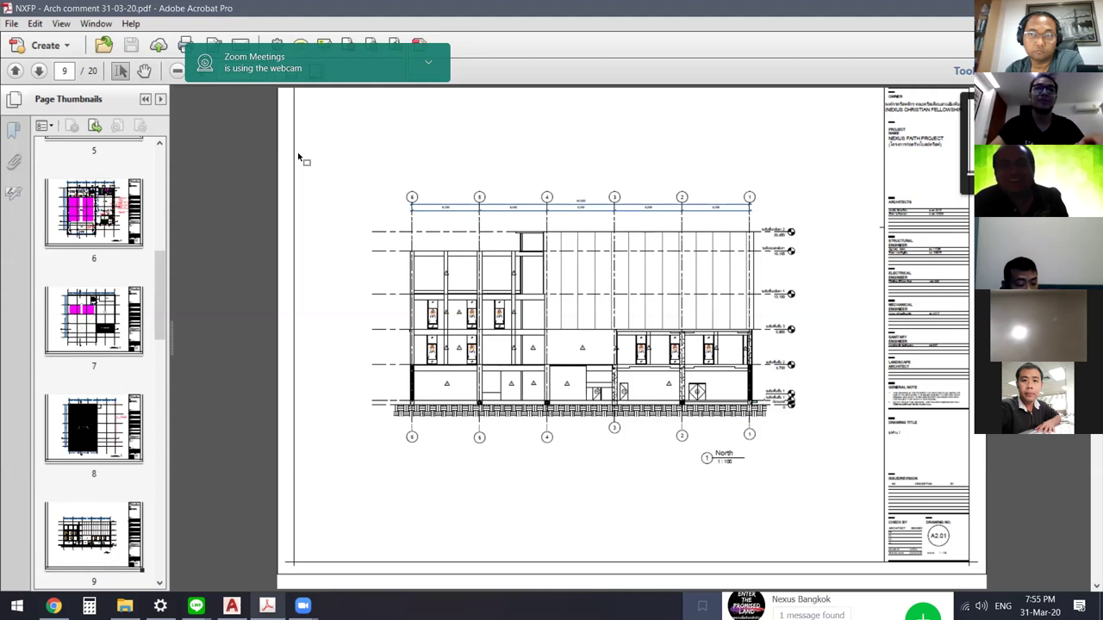
# Step: Scroll past the elevations, sections and stair details to the page 19 L-01 lift sheet
pyautogui.scroll(-1, 297, 152)
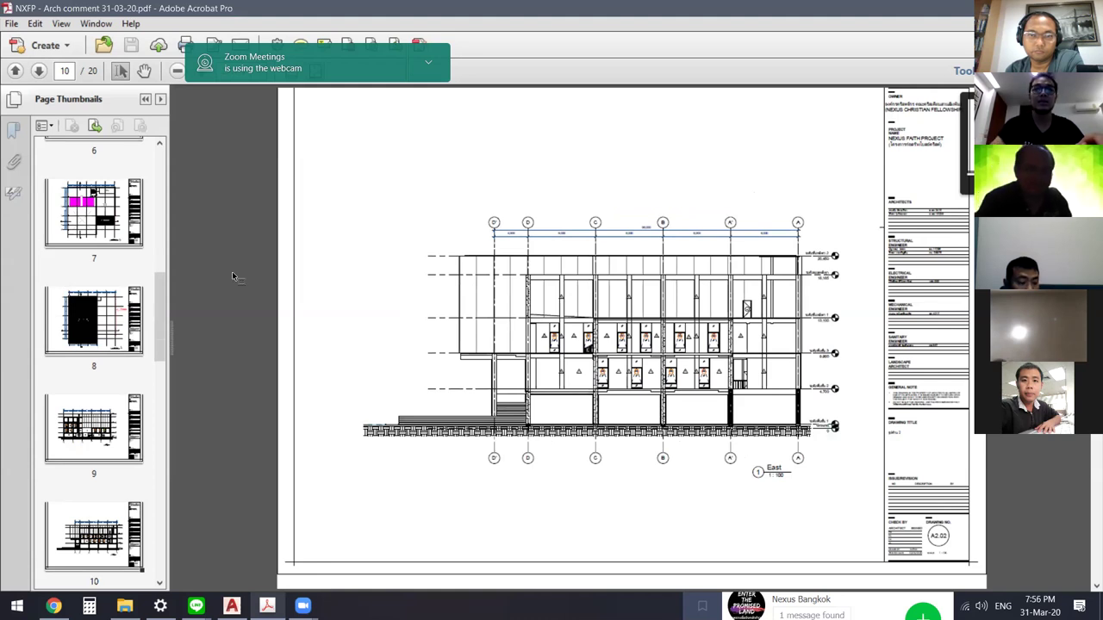
pyautogui.scroll(-1, 231, 276)
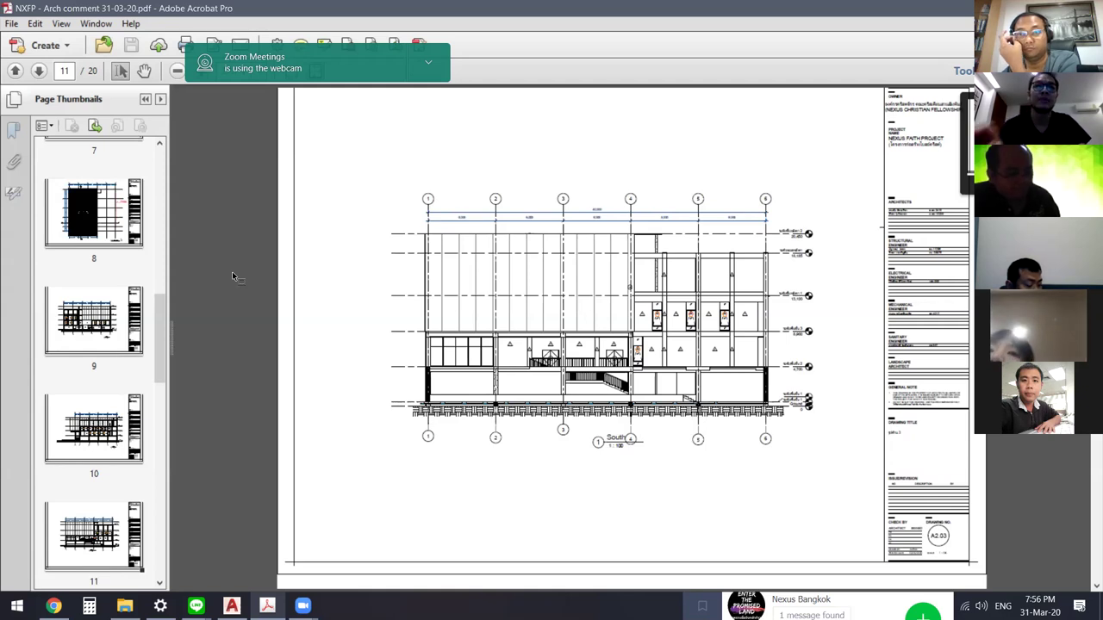
pyautogui.scroll(-1, 232, 271)
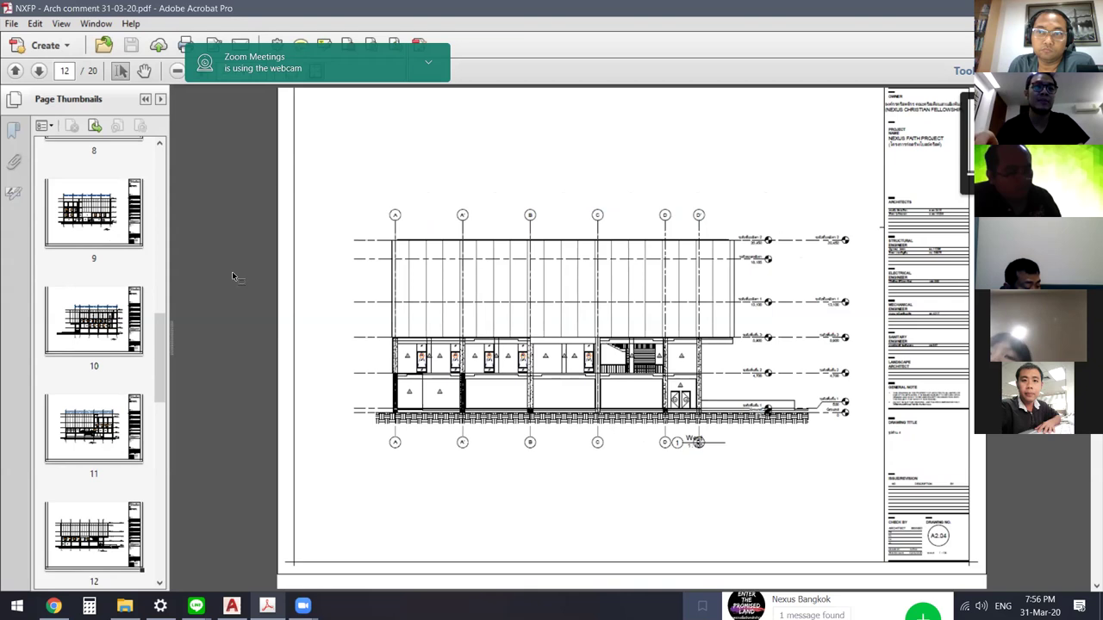
pyautogui.scroll(-1, 232, 271)
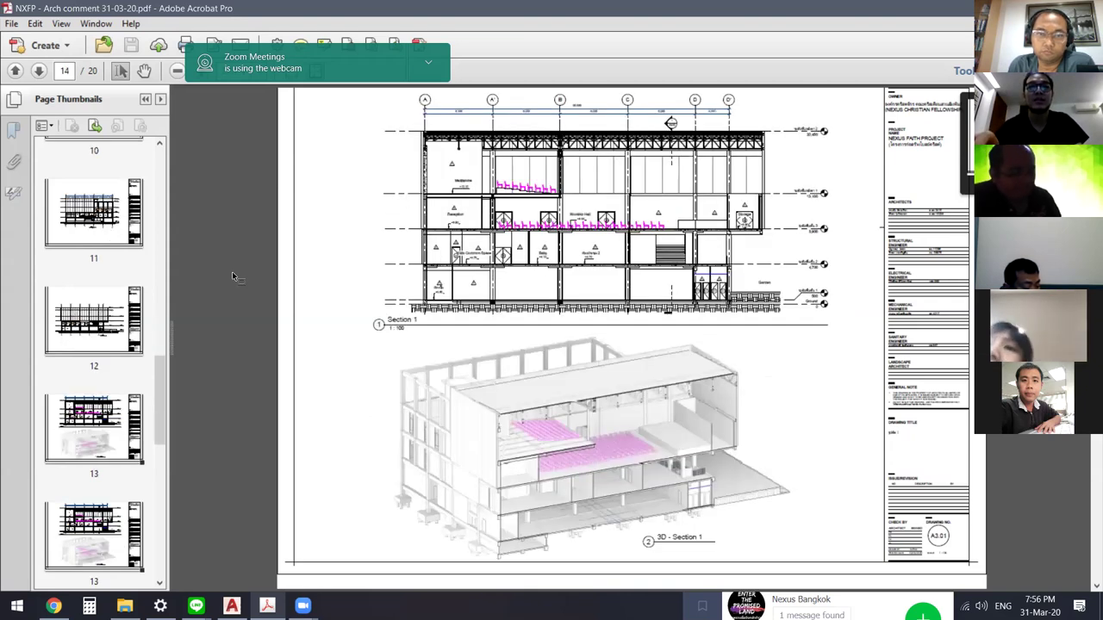
pyautogui.scroll(-1, 232, 272)
pyautogui.scroll(-1, 231, 272)
pyautogui.scroll(-1, 232, 271)
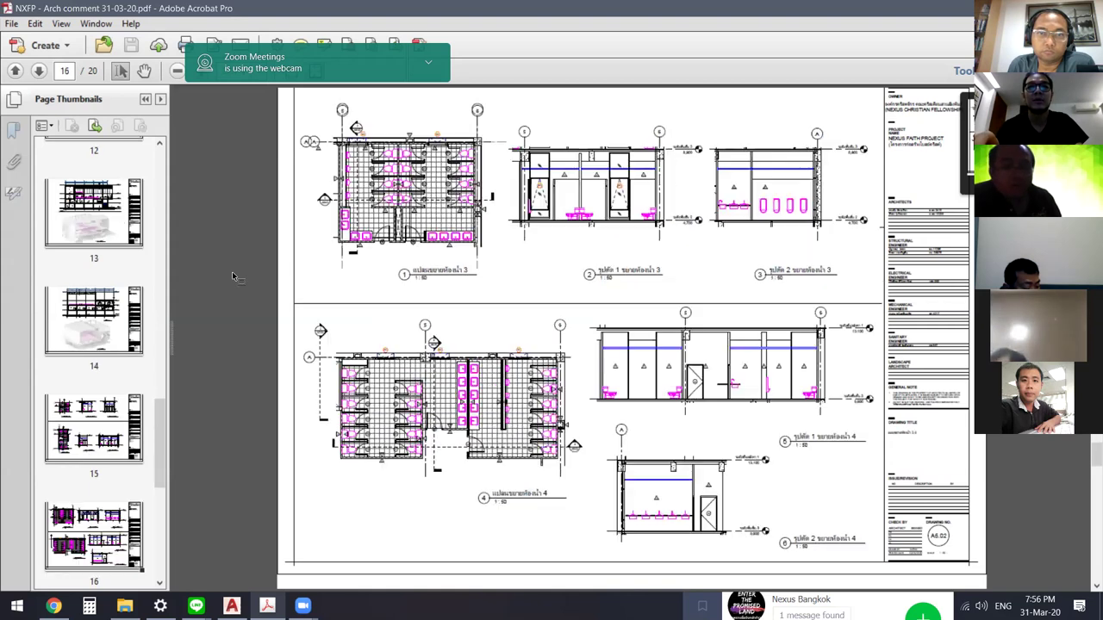
pyautogui.scroll(-1, 232, 272)
pyautogui.scroll(-1, 232, 271)
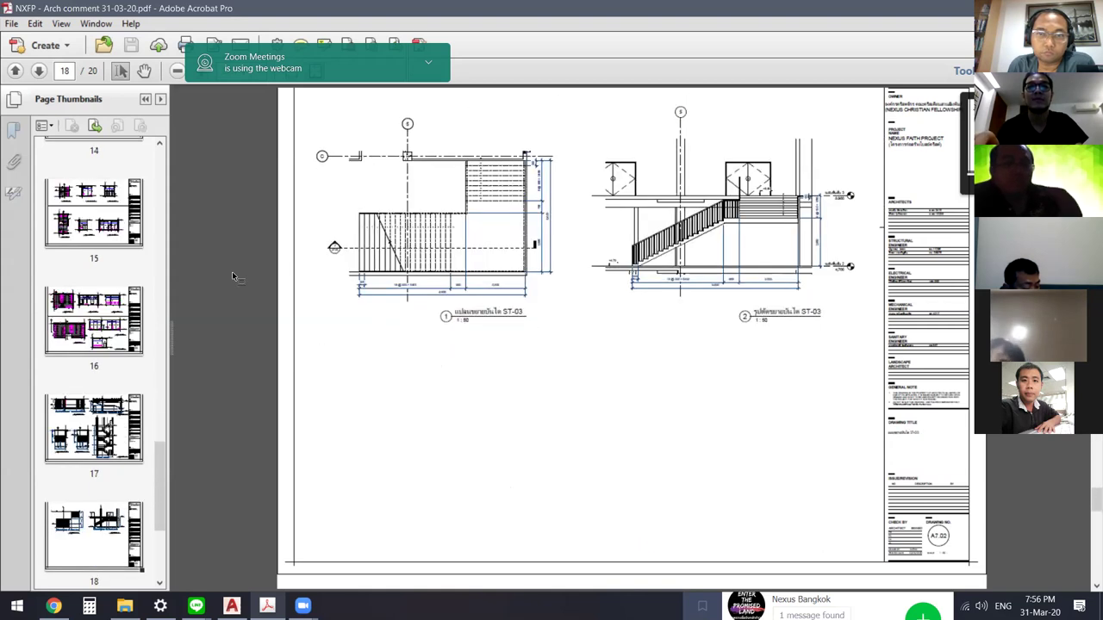
pyautogui.scroll(-1, 232, 271)
pyautogui.scroll(1, 232, 271)
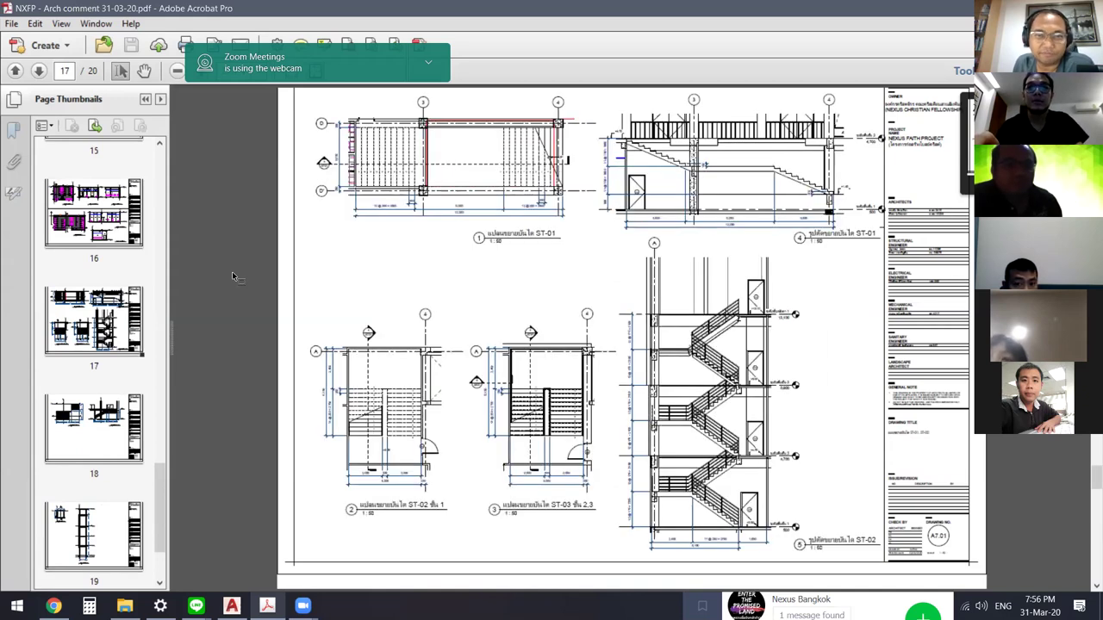
pyautogui.scroll(-1, 231, 272)
pyautogui.scroll(-1, 232, 272)
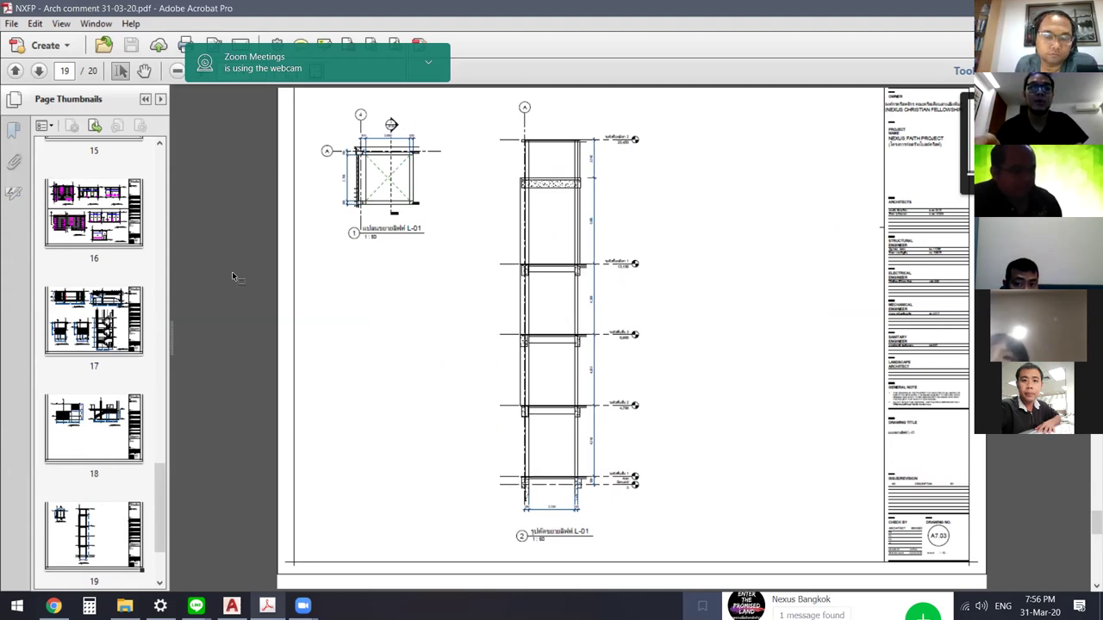
# Step: Mark the L-01 lift pit and top in blue, cross out the top slab, then show the renderings
pyautogui.click(463, 131)
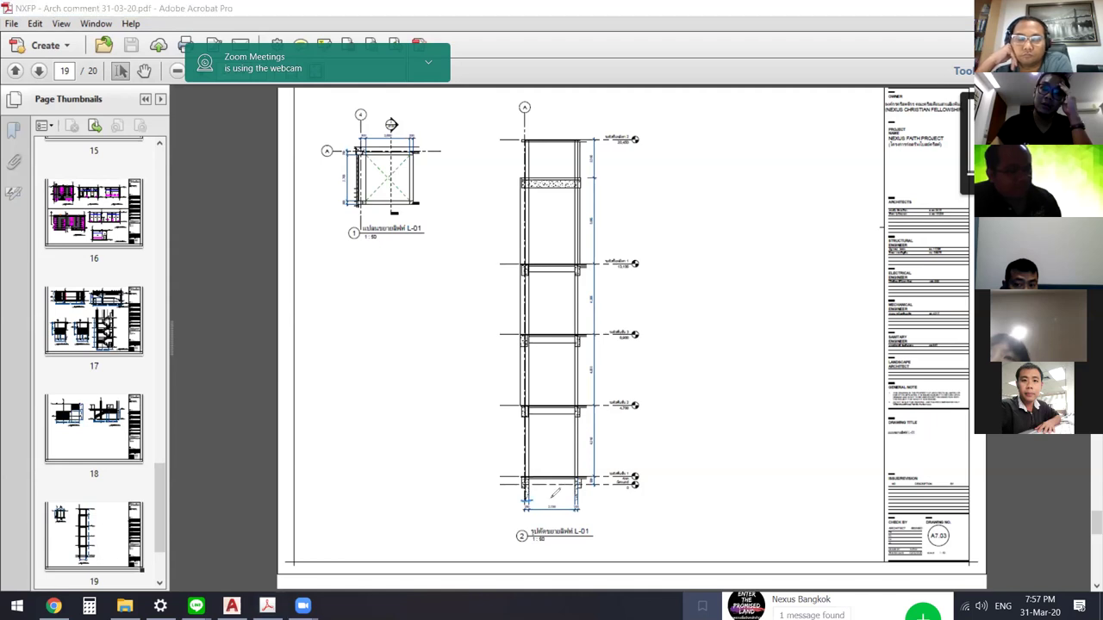
pyautogui.moveTo(564, 503); pyautogui.dragTo(527, 501)
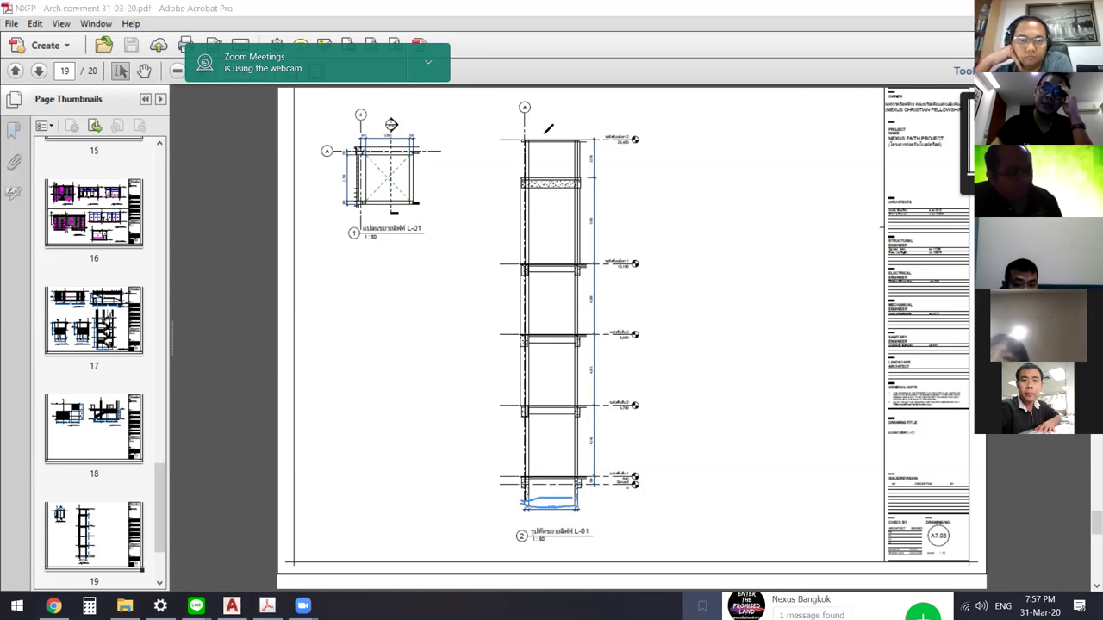
pyautogui.moveTo(572, 143); pyautogui.dragTo(529, 143)
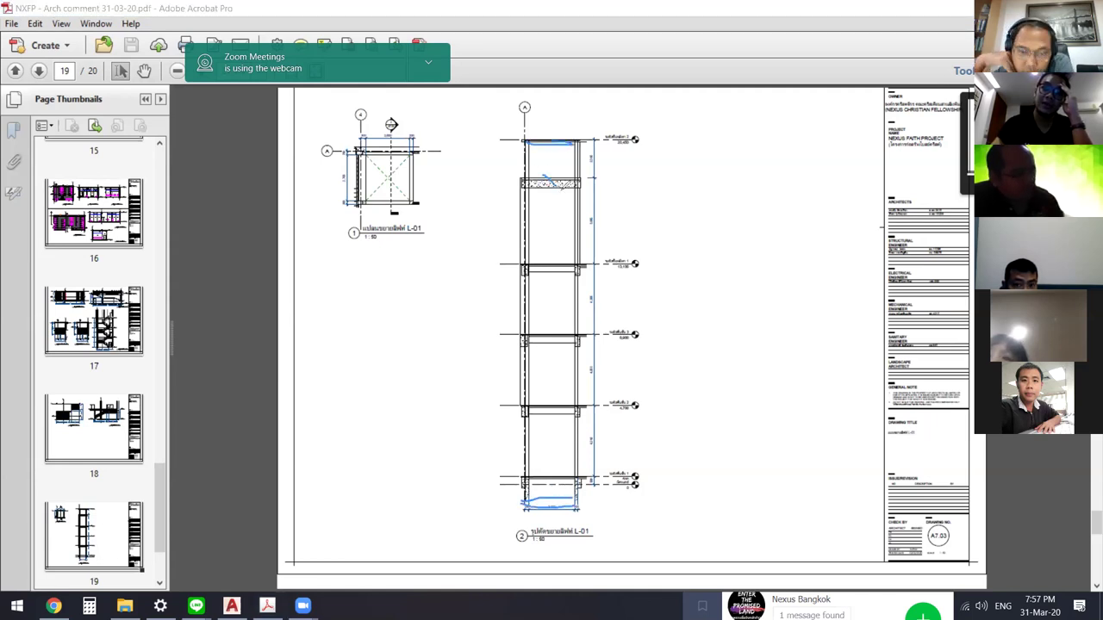
pyautogui.moveTo(557, 181); pyautogui.dragTo(537, 201)
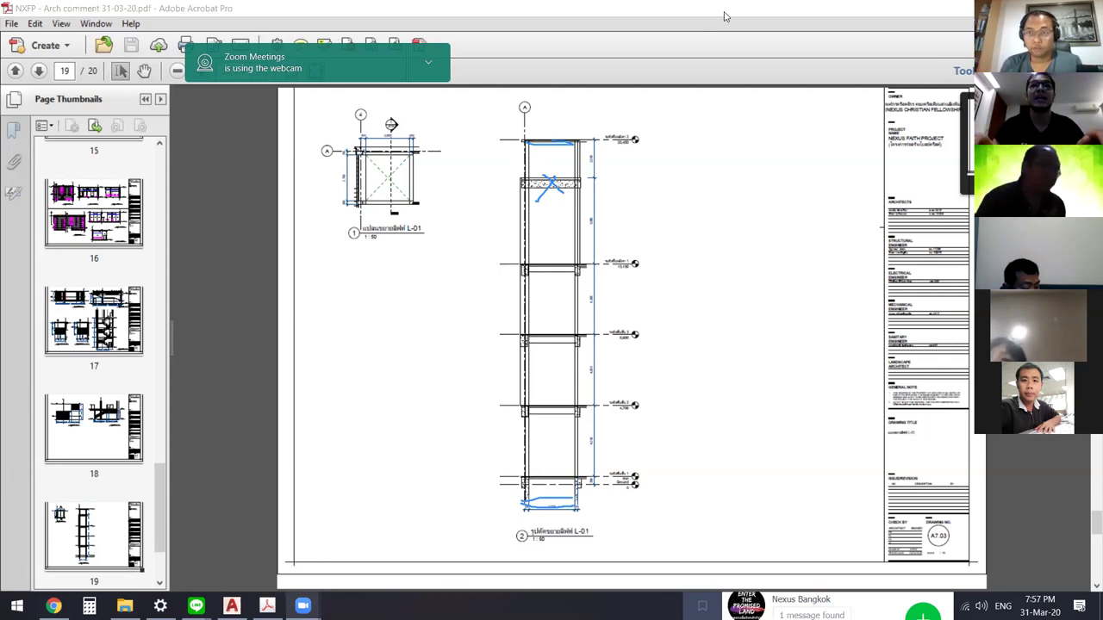
pyautogui.scroll(-1, 781, 172)
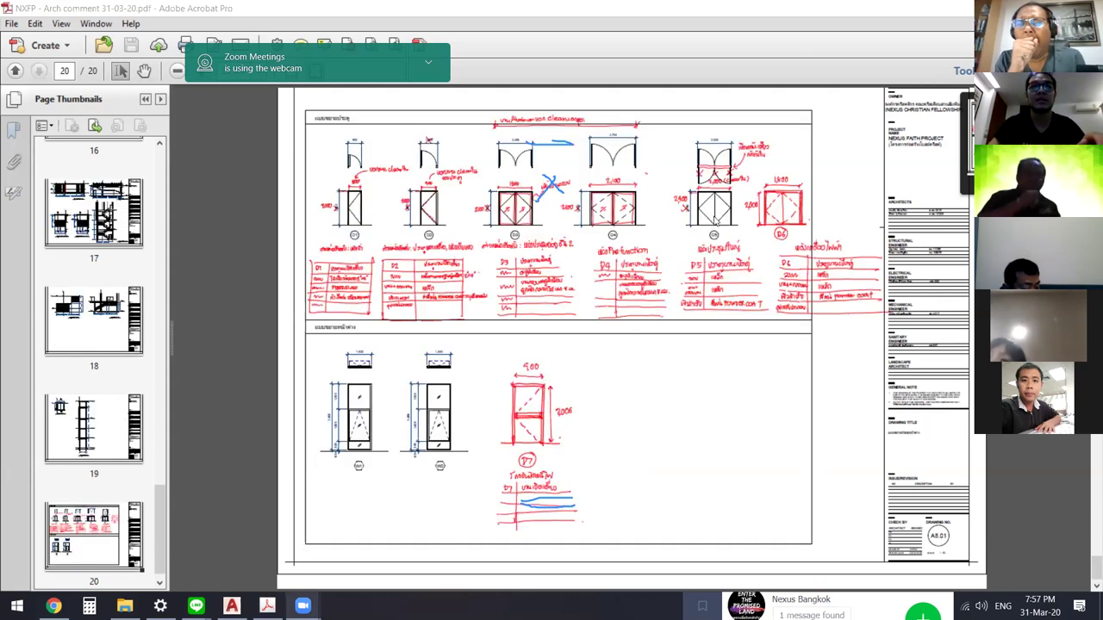
pyautogui.scroll(1, 741, 207)
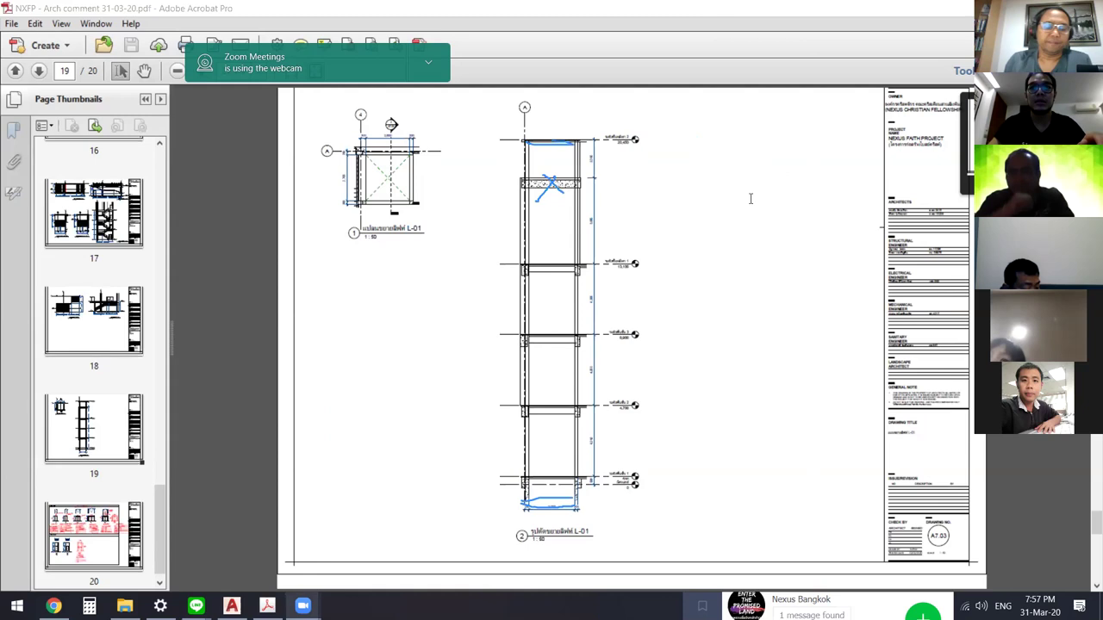
pyautogui.hotkey('alt', 'Tab')
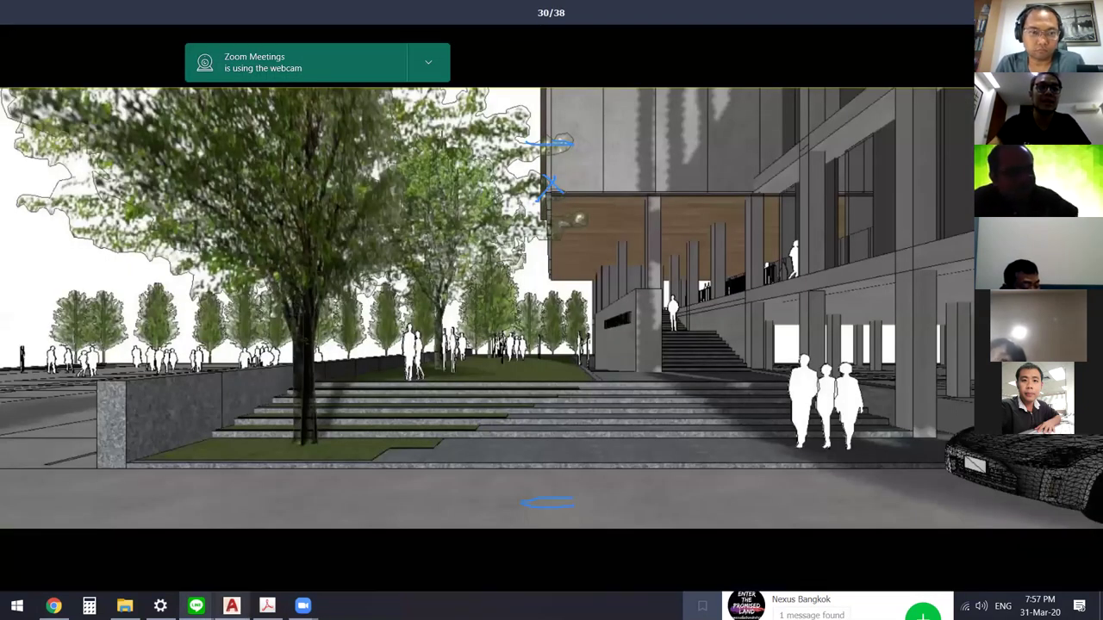
# Step: Return to AutoCAD and zoom out to view the full row of section sheets
pyautogui.hotkey('alt', 'Tab')
pyautogui.scroll(-2, 517, 284)
pyautogui.scroll(-1, 517, 285)
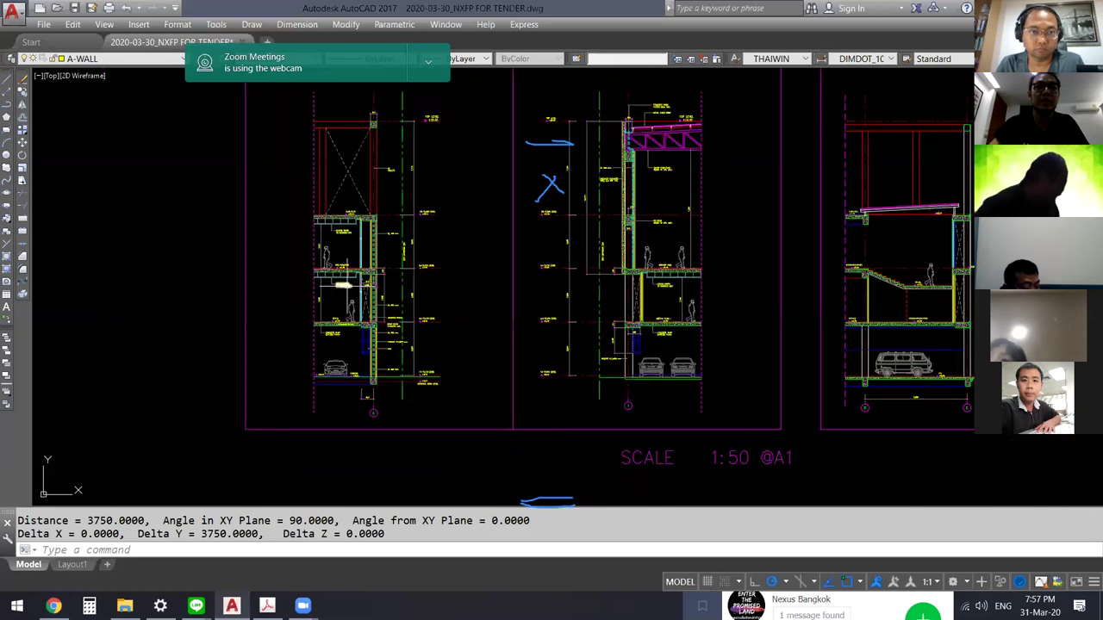
pyautogui.moveTo(658, 55); pyautogui.dragTo(580, 97, button='middle')
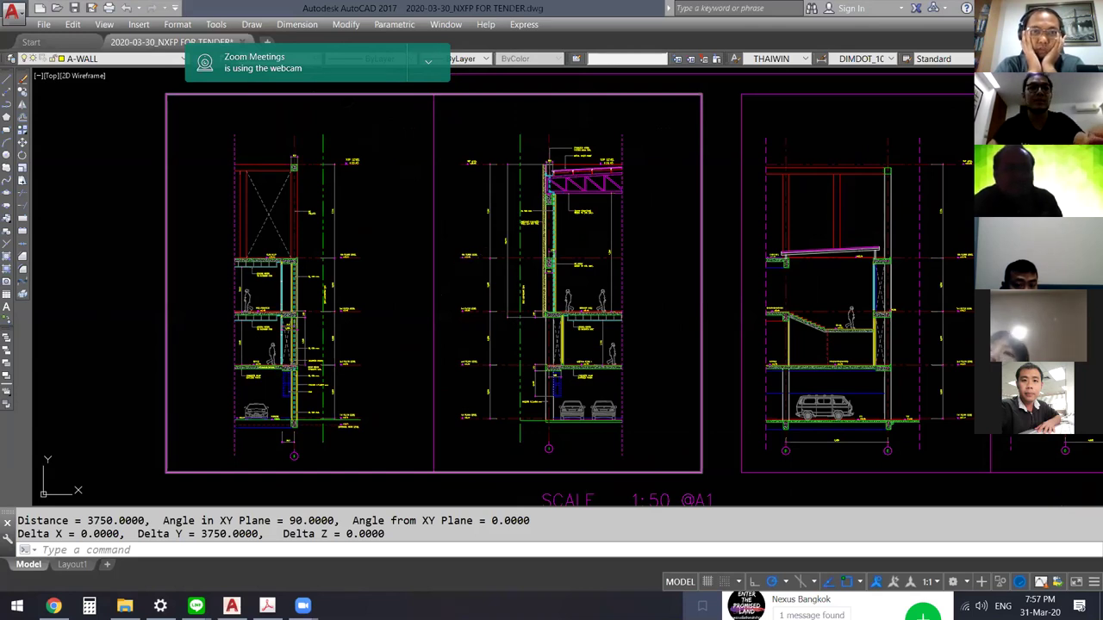
pyautogui.scroll(-2, 572, 301)
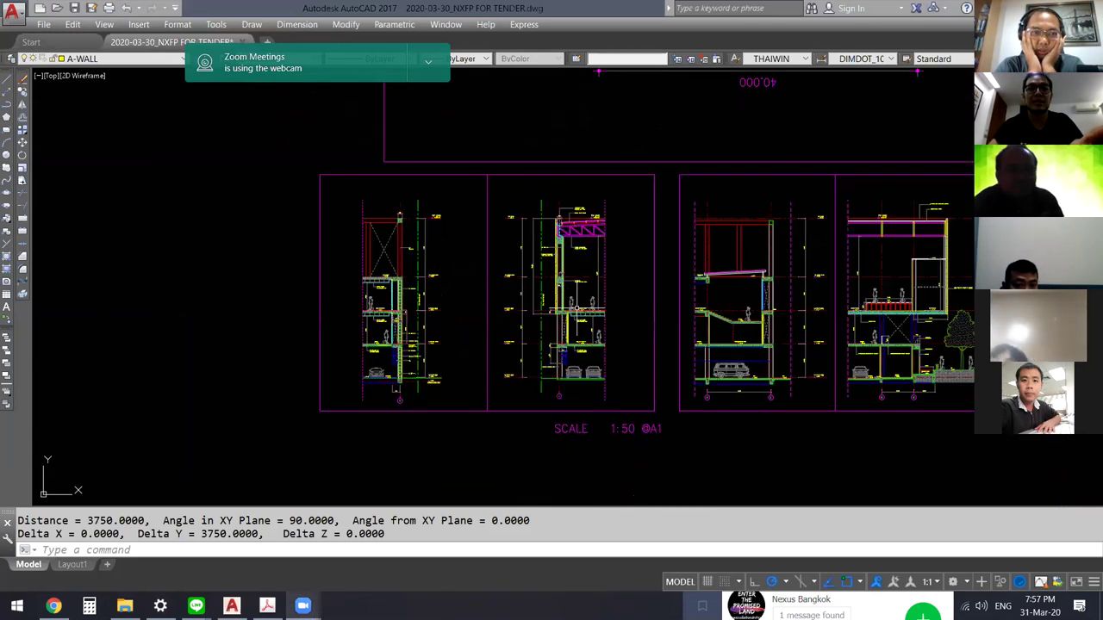
pyautogui.moveTo(664, 315); pyautogui.dragTo(551, 326, button='middle')
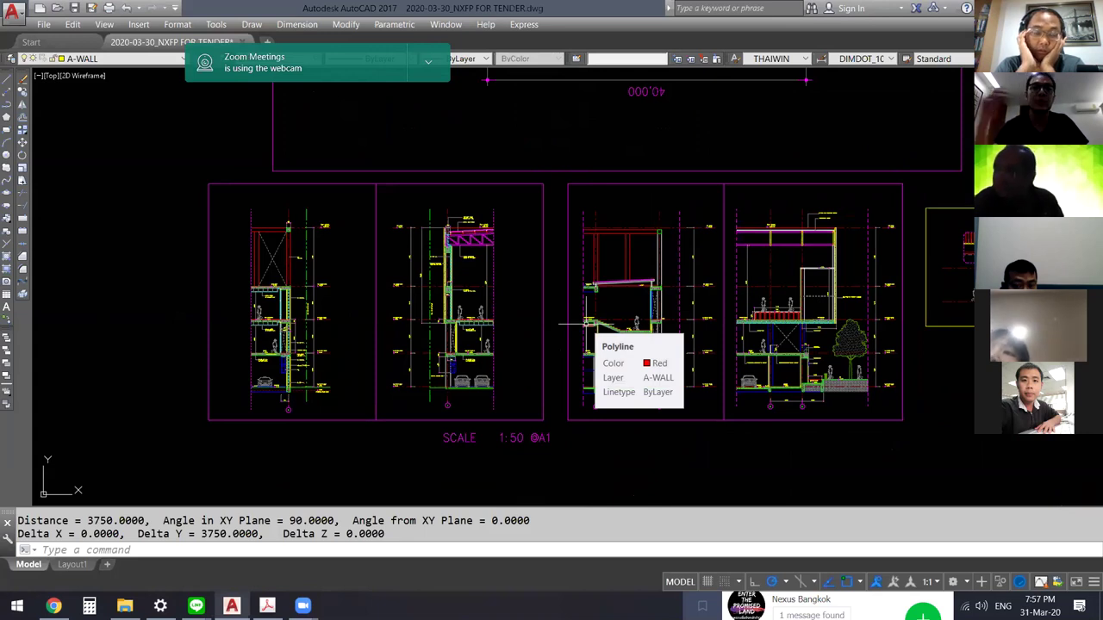
# Step: Zoom in on the first section's wall detail between the +4.70 and +8.90 floor levels
pyautogui.scroll(2, 266, 419)
pyautogui.scroll(-2, 266, 419)
pyautogui.moveTo(266, 419); pyautogui.dragTo(252, 411, button='middle')
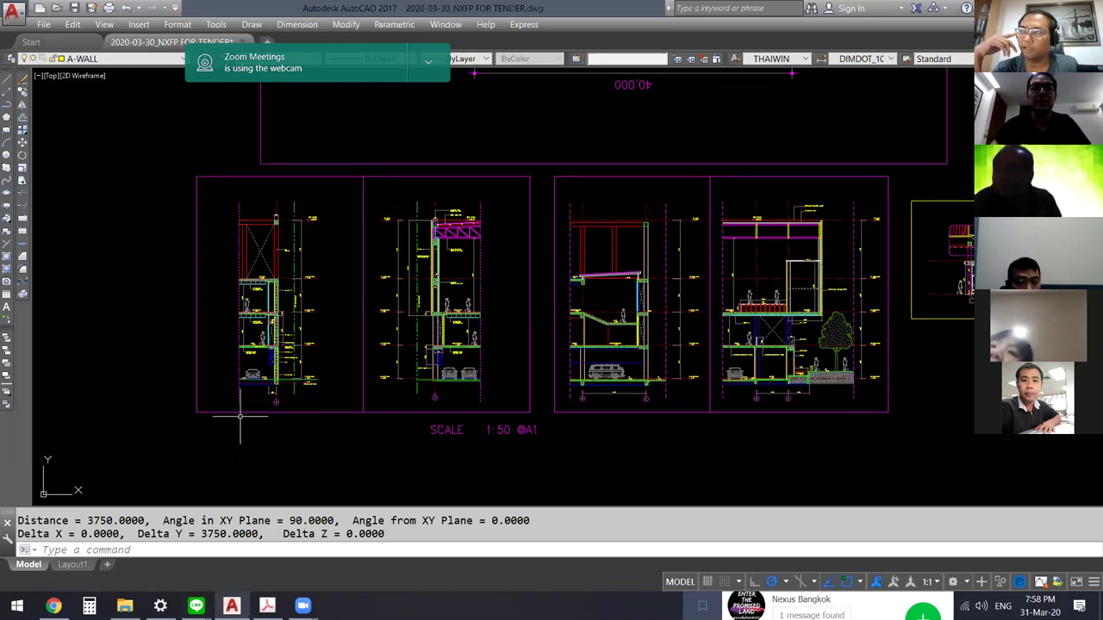
pyautogui.scroll(2, 214, 399)
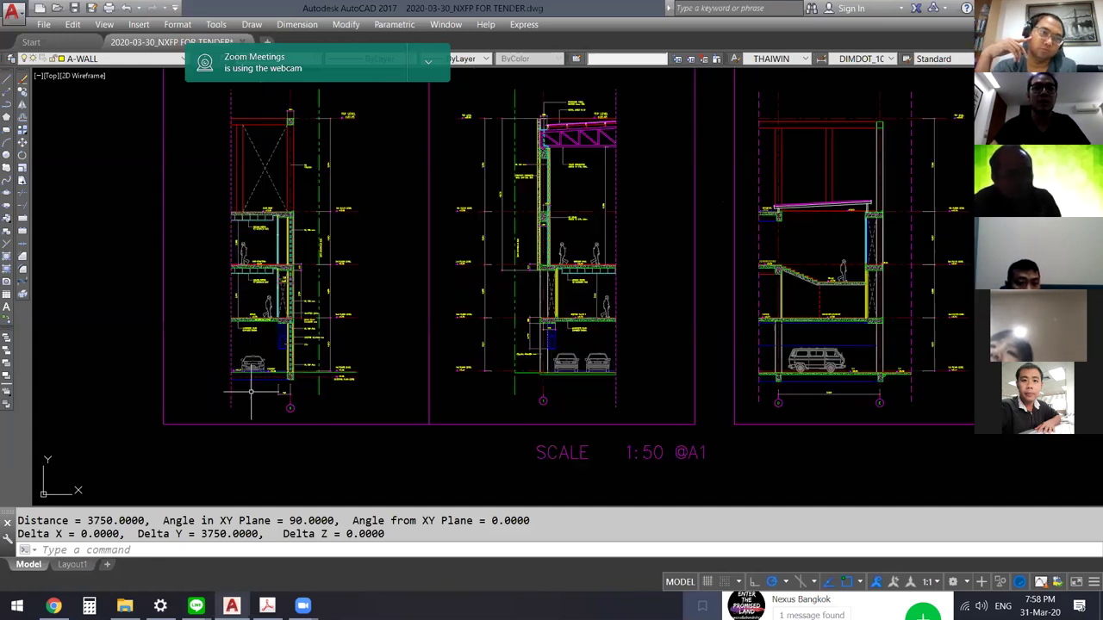
pyautogui.scroll(2, 250, 389)
pyautogui.moveTo(332, 351)
pyautogui.mouseDown(button='middle')
pyautogui.moveTo(360, 347)
pyautogui.moveTo(358, 498)
pyautogui.mouseUp(button='middle')
pyautogui.scroll(3, 360, 344)
pyautogui.scroll(2, 360, 332)
pyautogui.scroll(2, 357, 310)
pyautogui.moveTo(358, 245); pyautogui.dragTo(354, 269, button='middle')
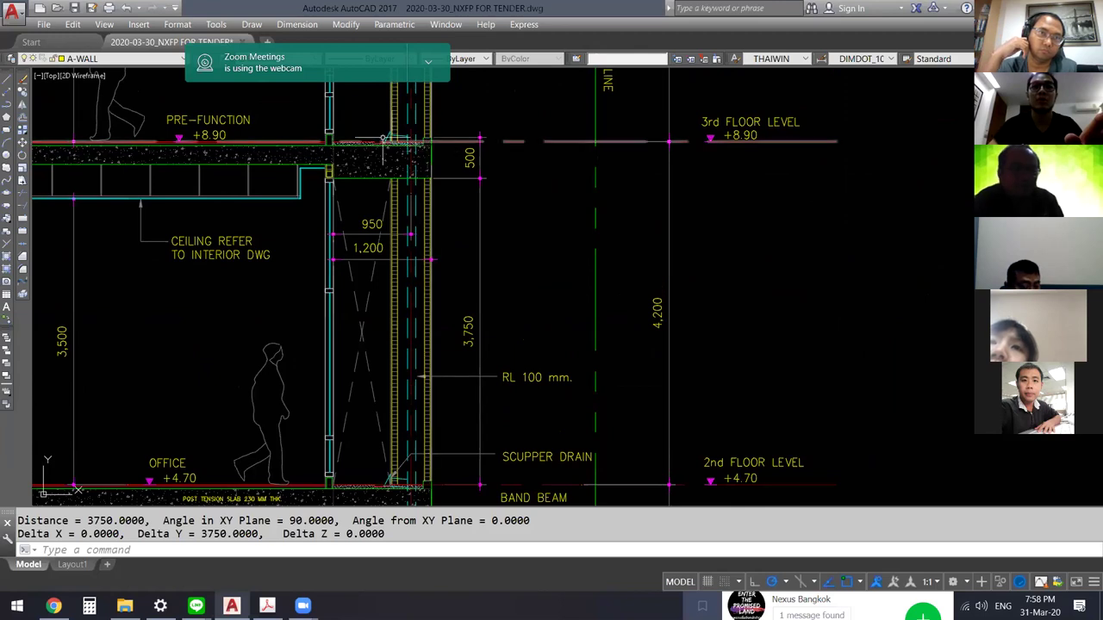
pyautogui.click(384, 163)
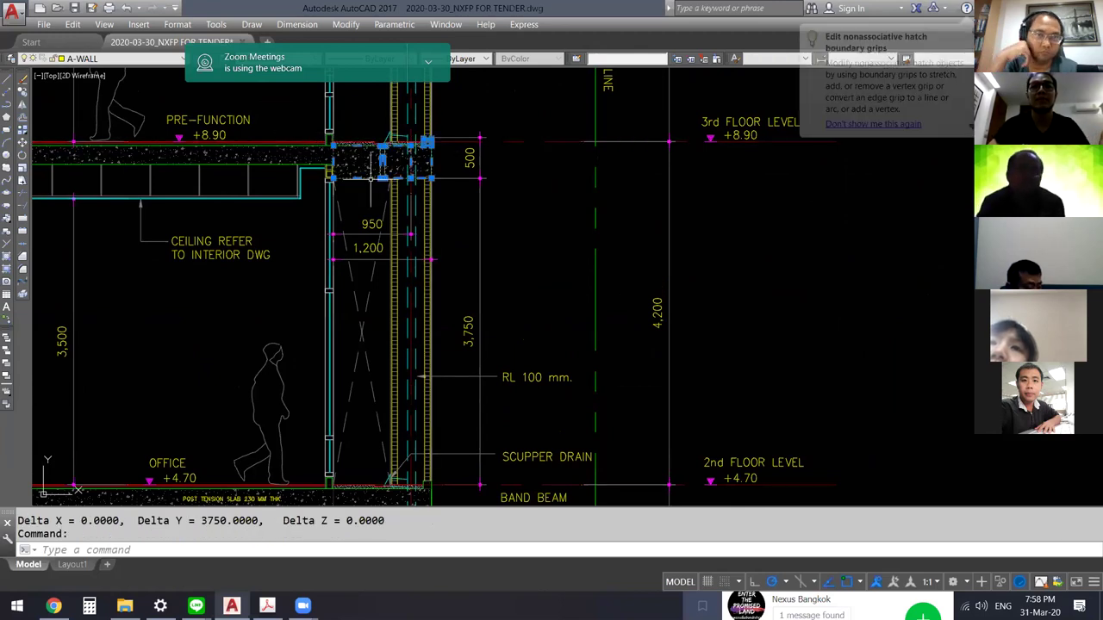
pyautogui.press('Escape')
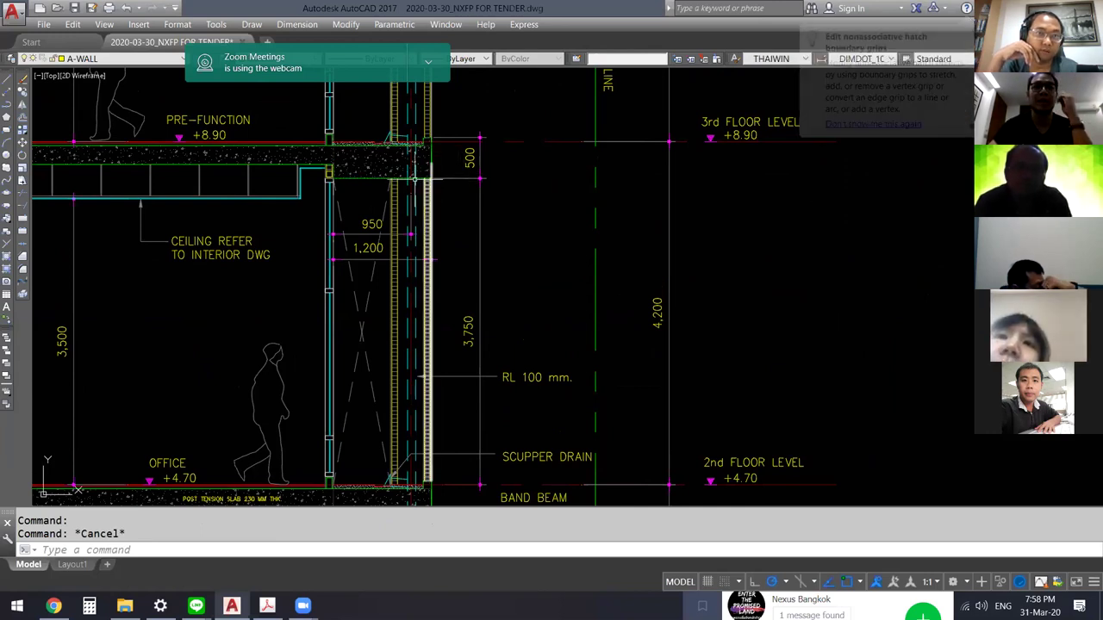
pyautogui.scroll(-2, 408, 177)
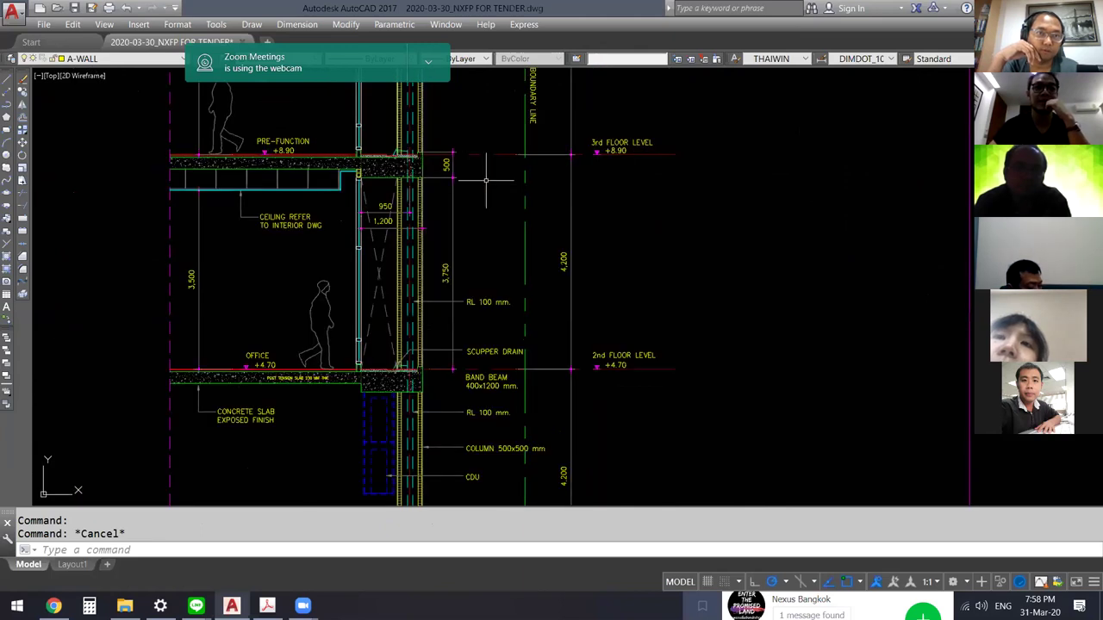
pyautogui.moveTo(486, 181); pyautogui.dragTo(477, 248, button='middle')
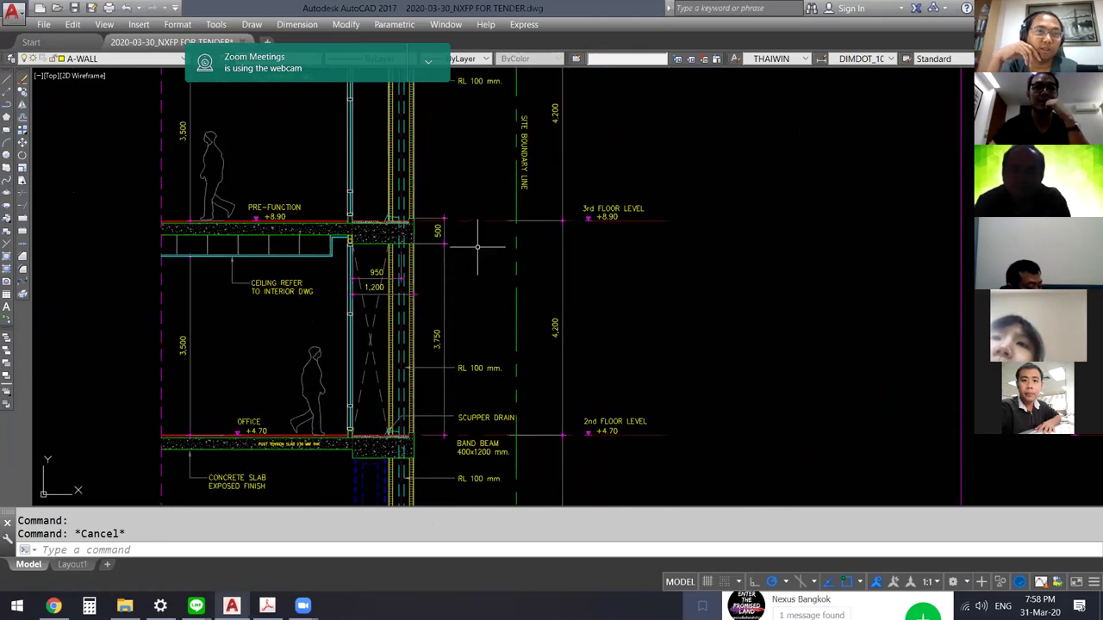
pyautogui.scroll(-2, 477, 247)
pyautogui.moveTo(586, 234); pyautogui.dragTo(575, 260, button='middle')
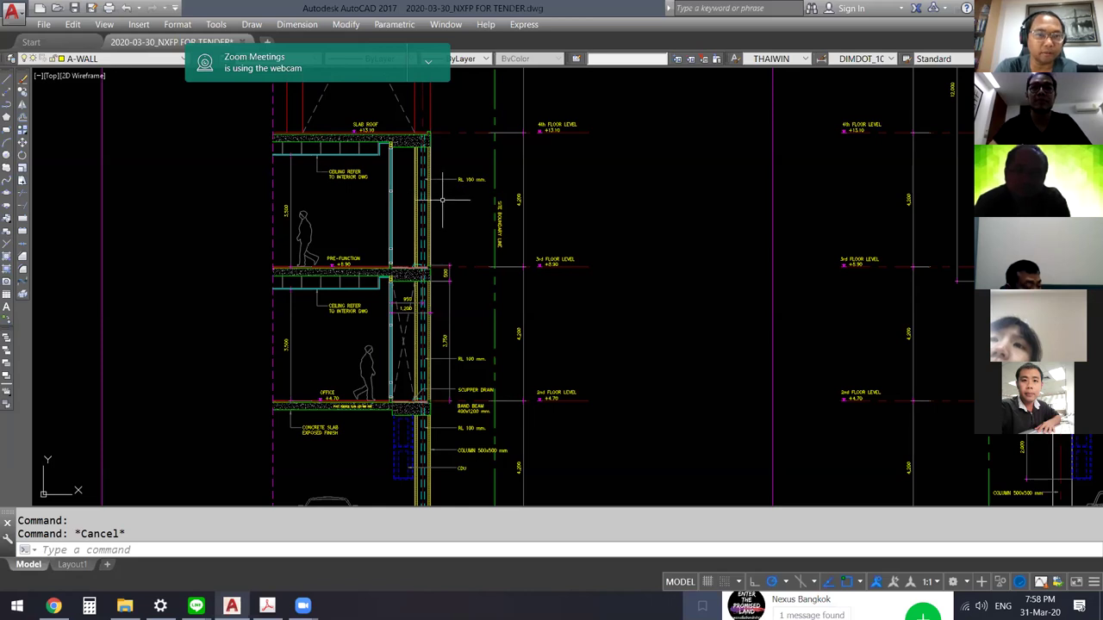
pyautogui.scroll(1, 425, 428)
pyautogui.scroll(1, 425, 414)
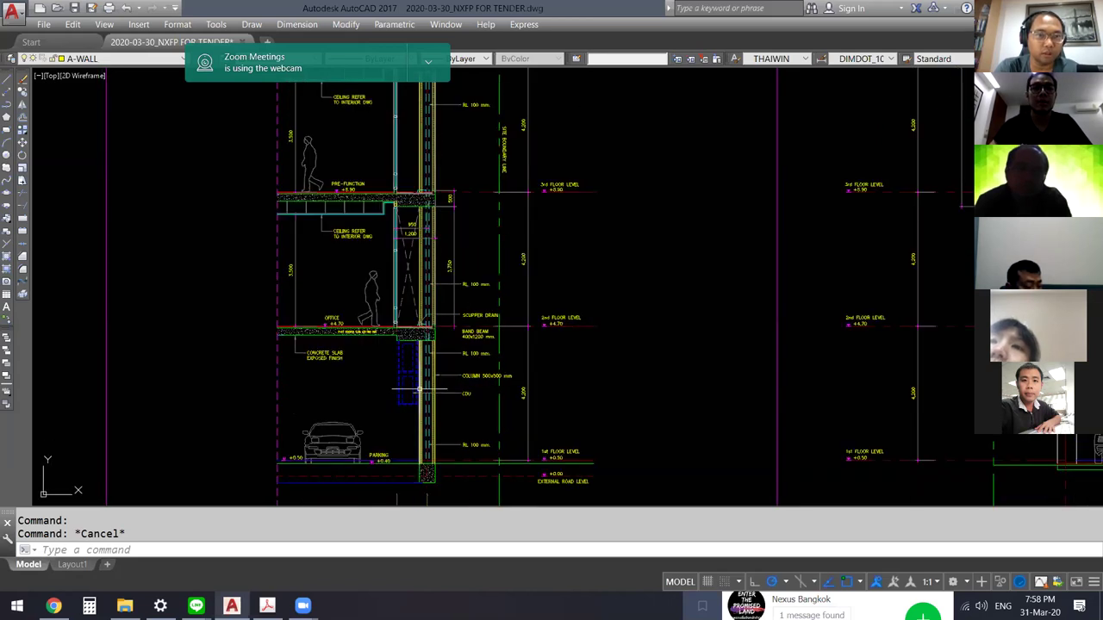
pyautogui.scroll(1, 424, 396)
pyautogui.scroll(1, 422, 371)
pyautogui.moveTo(422, 371); pyautogui.dragTo(424, 355, button='middle')
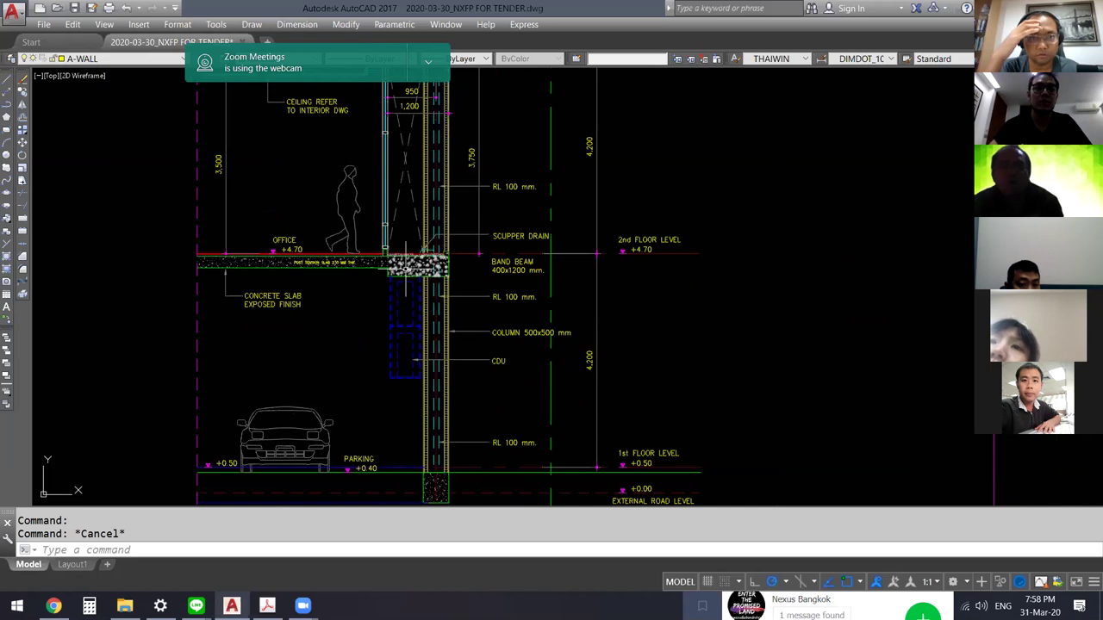
pyautogui.moveTo(444, 312); pyautogui.dragTo(441, 323, button='middle')
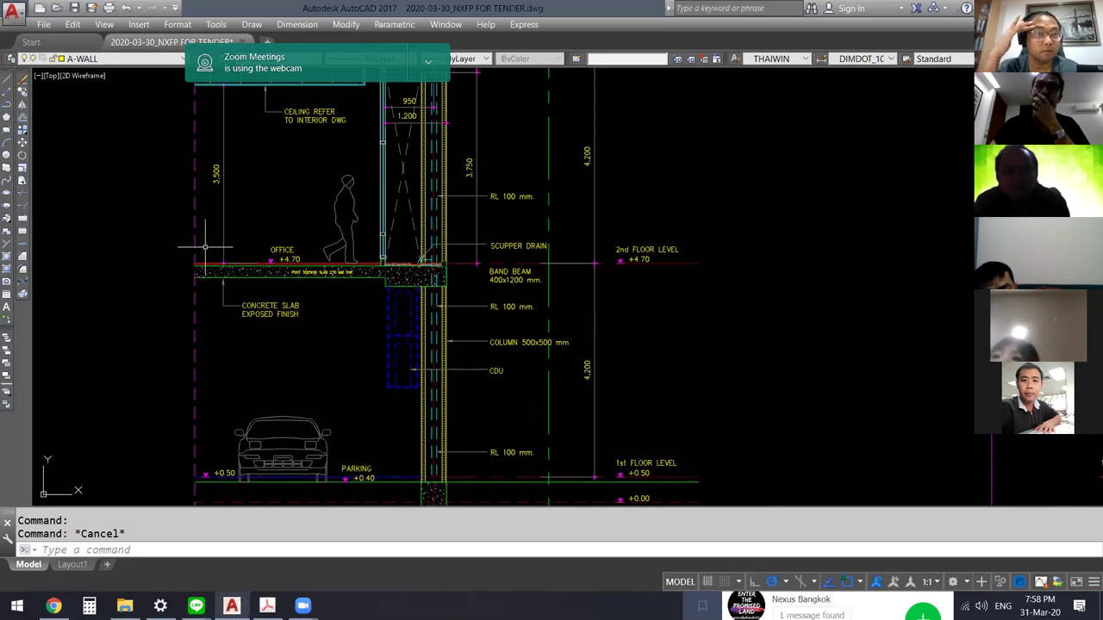
pyautogui.moveTo(304, 271); pyautogui.dragTo(298, 328, button='middle')
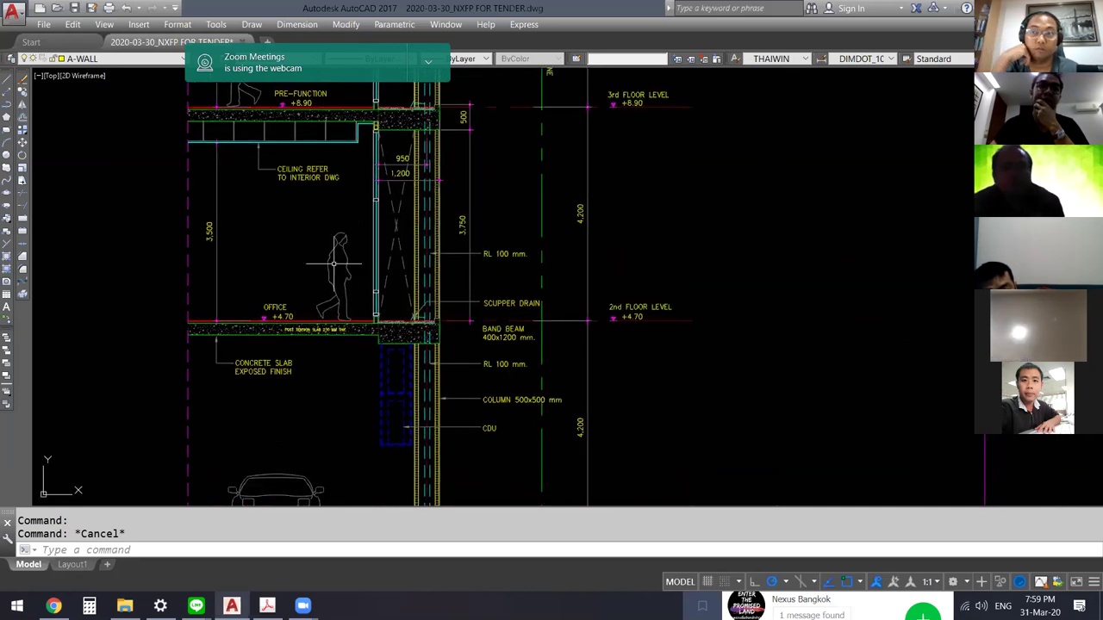
pyautogui.click(398, 354)
pyautogui.write('co')
pyautogui.press('Return')
pyautogui.press('Escape')
pyautogui.write('แ')
pyautogui.press('Return')
pyautogui.press('Escape')
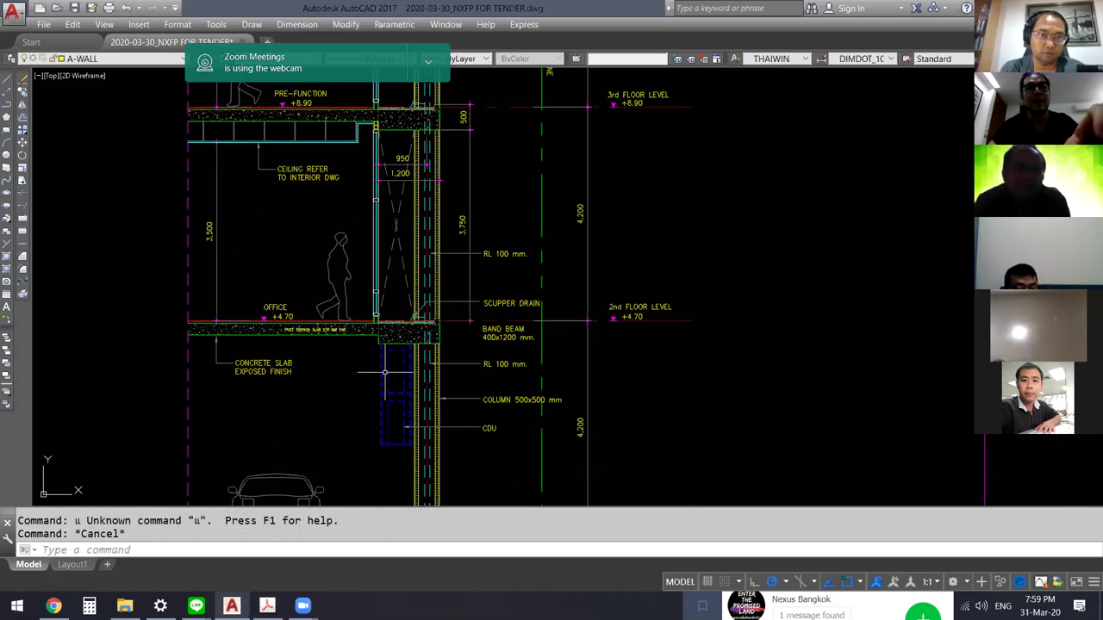
pyautogui.write('co')
pyautogui.press('Return')
pyautogui.click(381, 386)
pyautogui.press('Return')
pyautogui.click(382, 388)
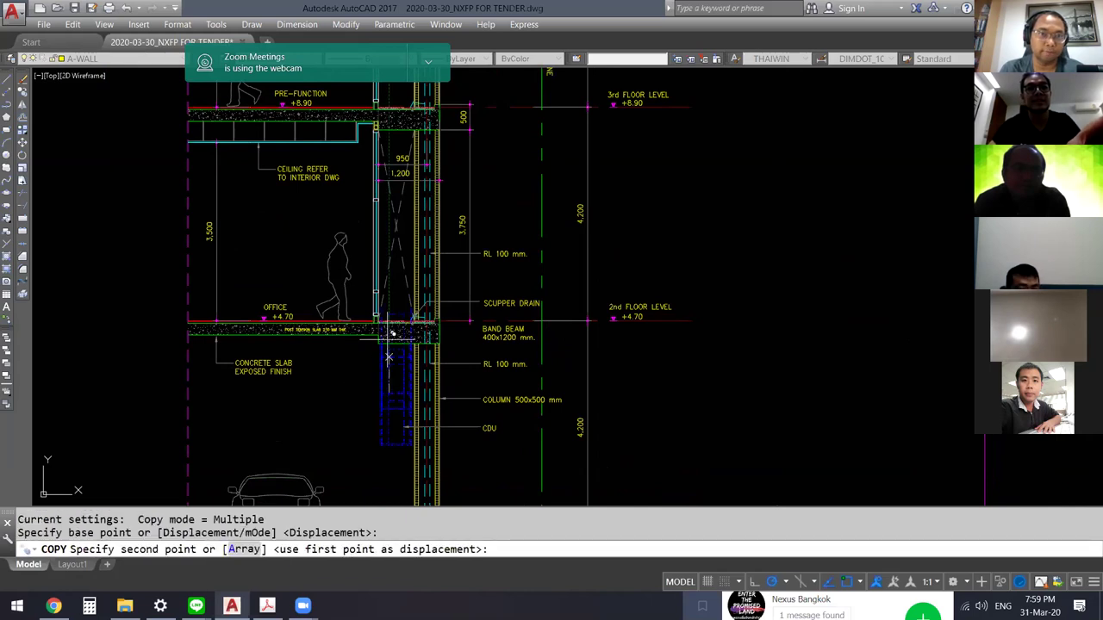
pyautogui.click(392, 225)
pyautogui.press('Escape')
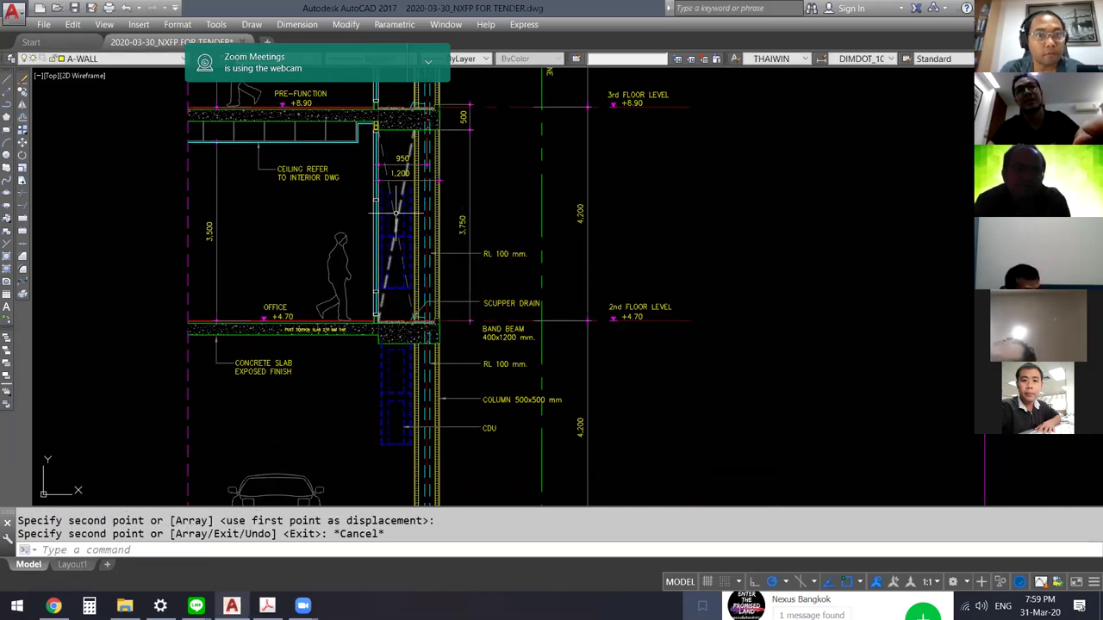
pyautogui.click(384, 256)
pyautogui.press('Delete')
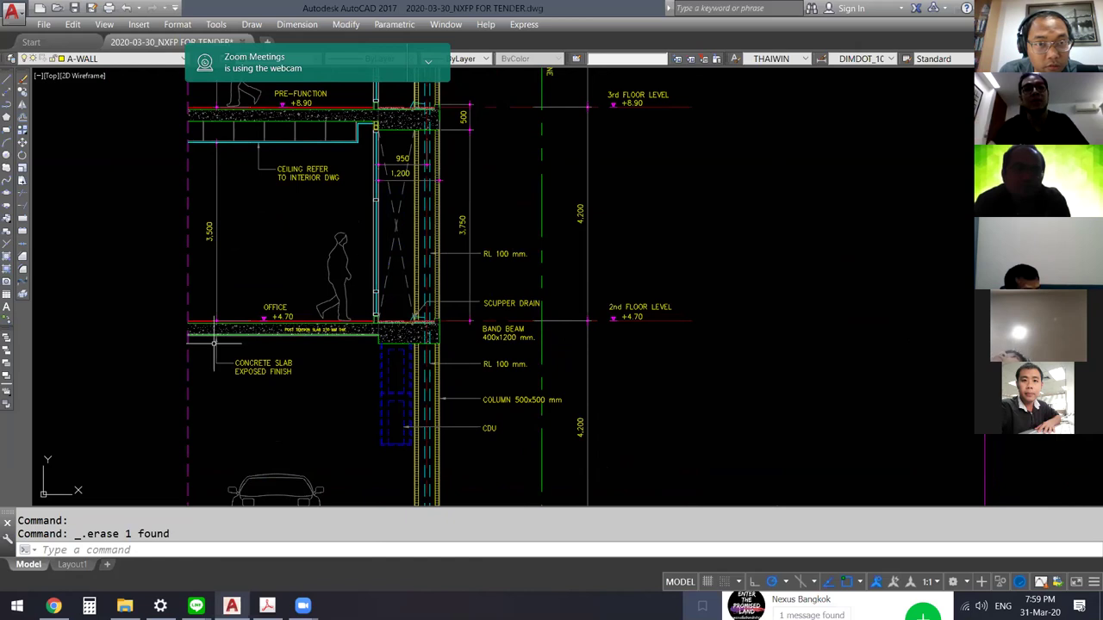
pyautogui.write('1')
pyautogui.press('Return')
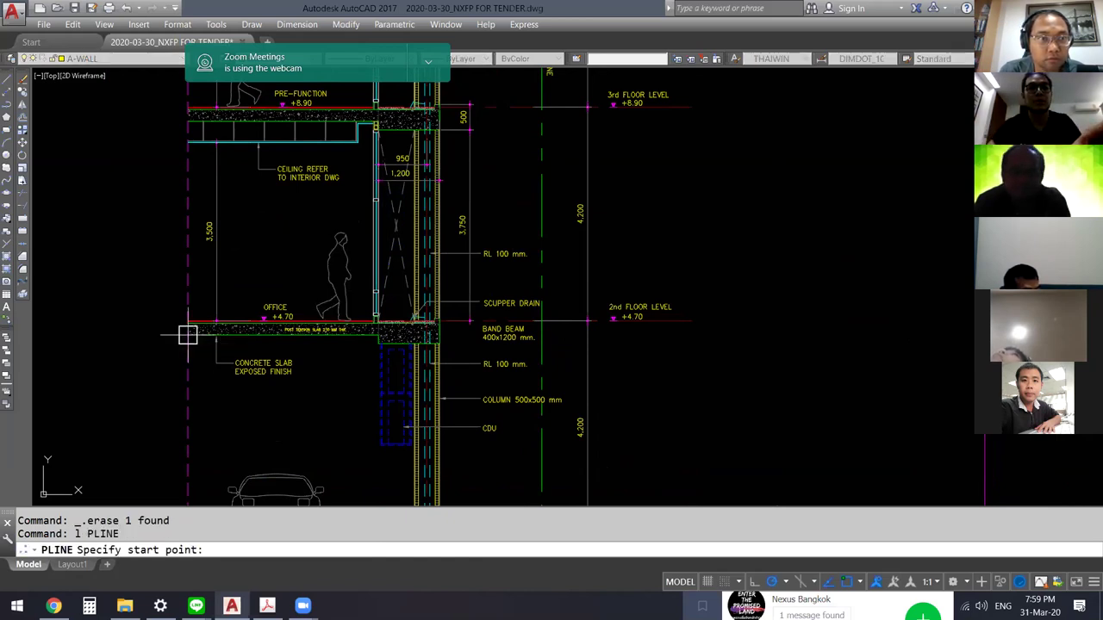
pyautogui.click(187, 346)
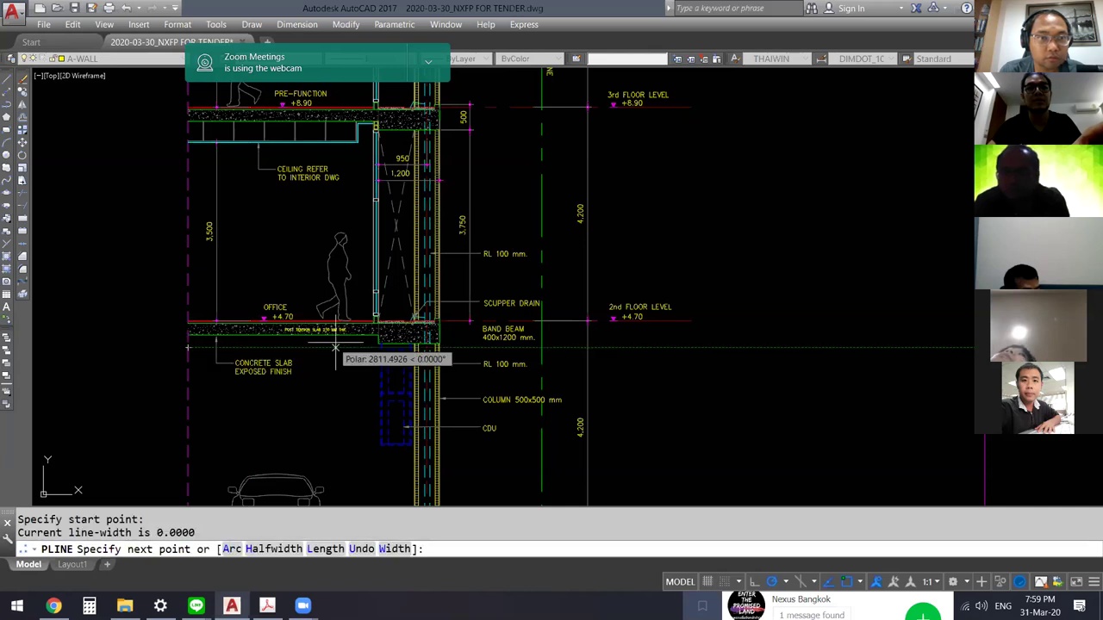
pyautogui.click(378, 343)
pyautogui.press('Escape')
pyautogui.moveTo(364, 349); pyautogui.dragTo(357, 279, button='middle')
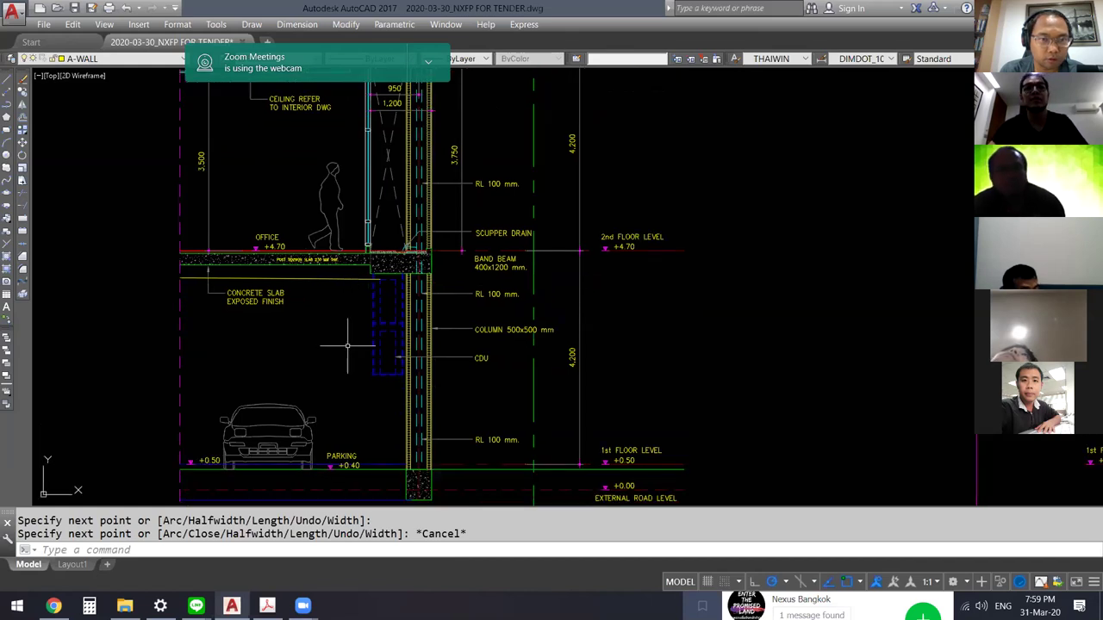
pyautogui.click(348, 258)
pyautogui.press('Delete')
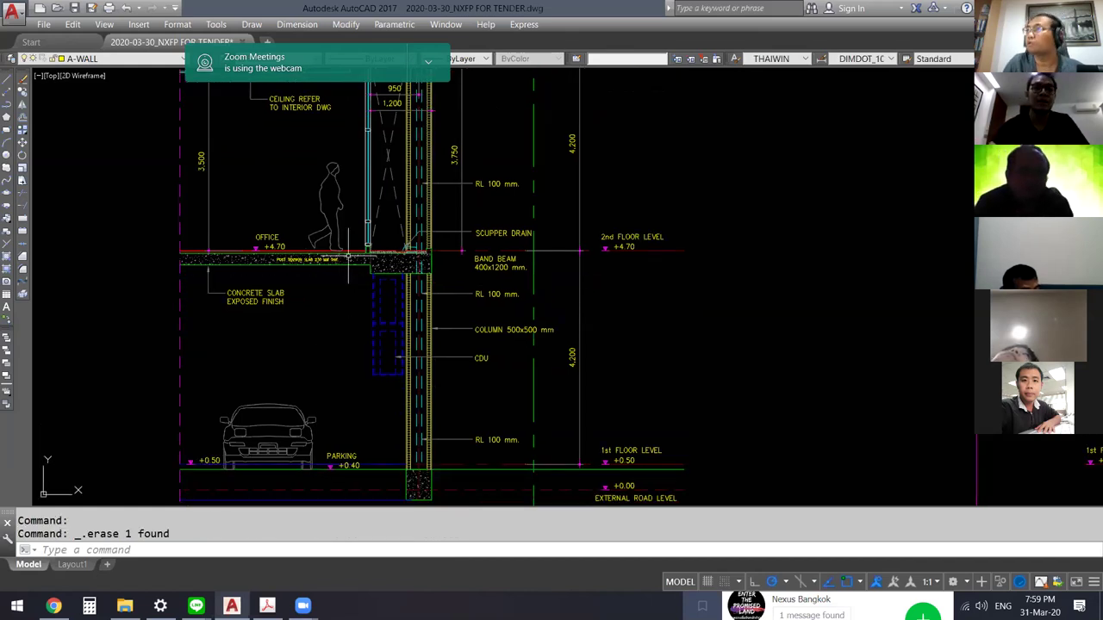
pyautogui.moveTo(439, 204)
pyautogui.mouseDown(button='middle')
pyautogui.moveTo(441, 247)
pyautogui.moveTo(454, 258)
pyautogui.mouseUp(button='middle')
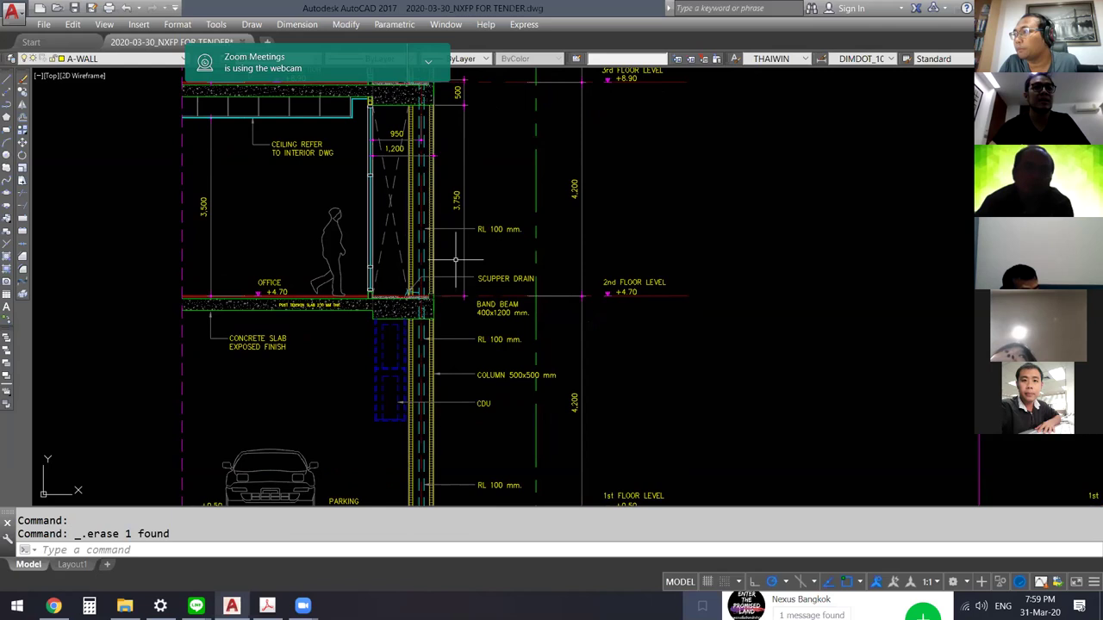
pyautogui.moveTo(476, 211); pyautogui.dragTo(476, 230, button='middle')
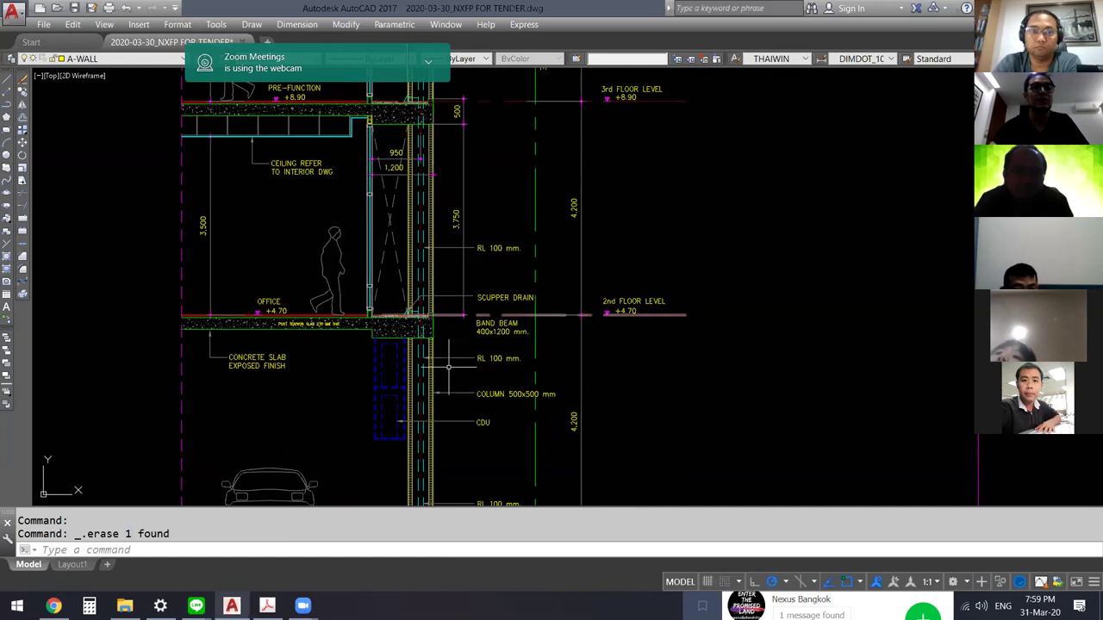
# Step: Pan and zoom from the 1st floor level up to the slab edge with the 500 dimension
pyautogui.moveTo(448, 367); pyautogui.dragTo(454, 315, button='middle')
pyautogui.scroll(-2, 500, 472)
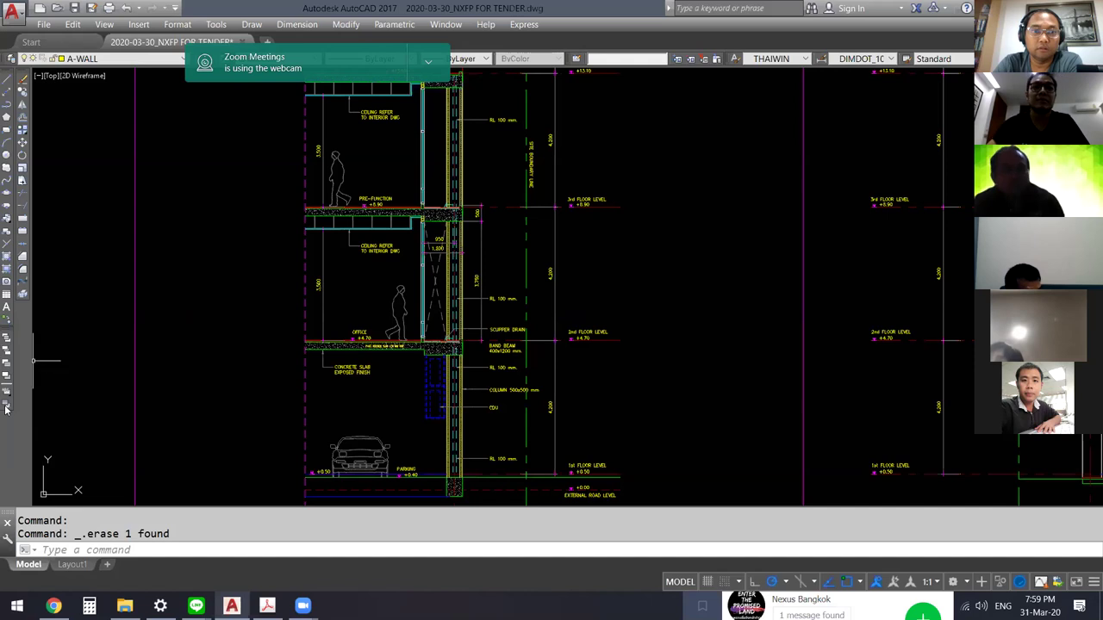
pyautogui.scroll(2, 437, 243)
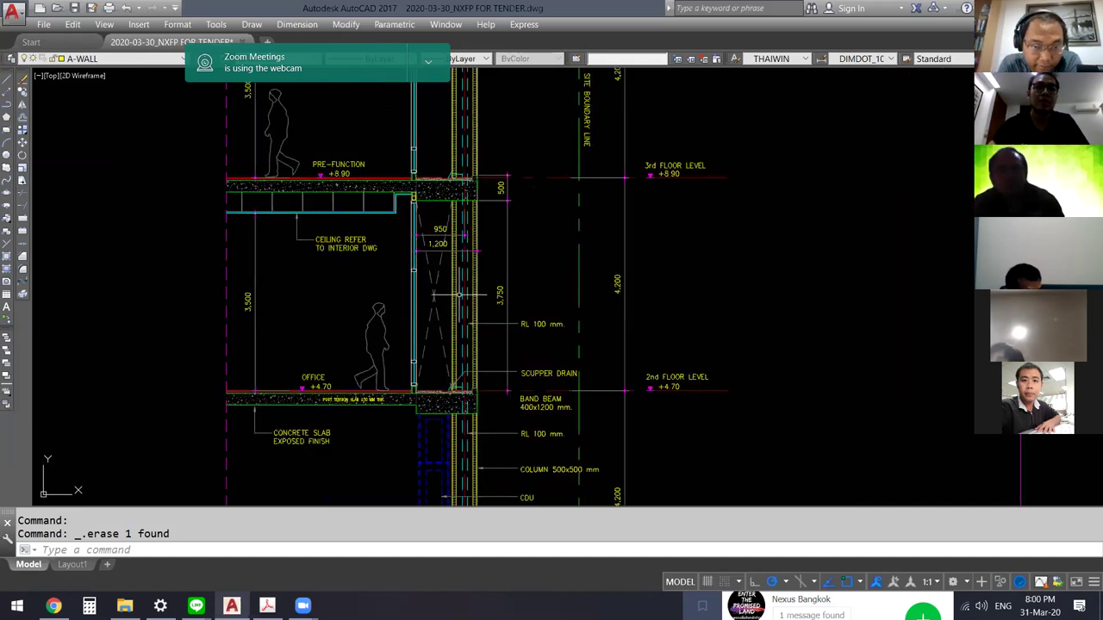
pyautogui.moveTo(571, 286)
pyautogui.mouseDown(button='middle')
pyautogui.moveTo(571, 315)
pyautogui.moveTo(559, 270)
pyautogui.moveTo(564, 289)
pyautogui.mouseUp(button='middle')
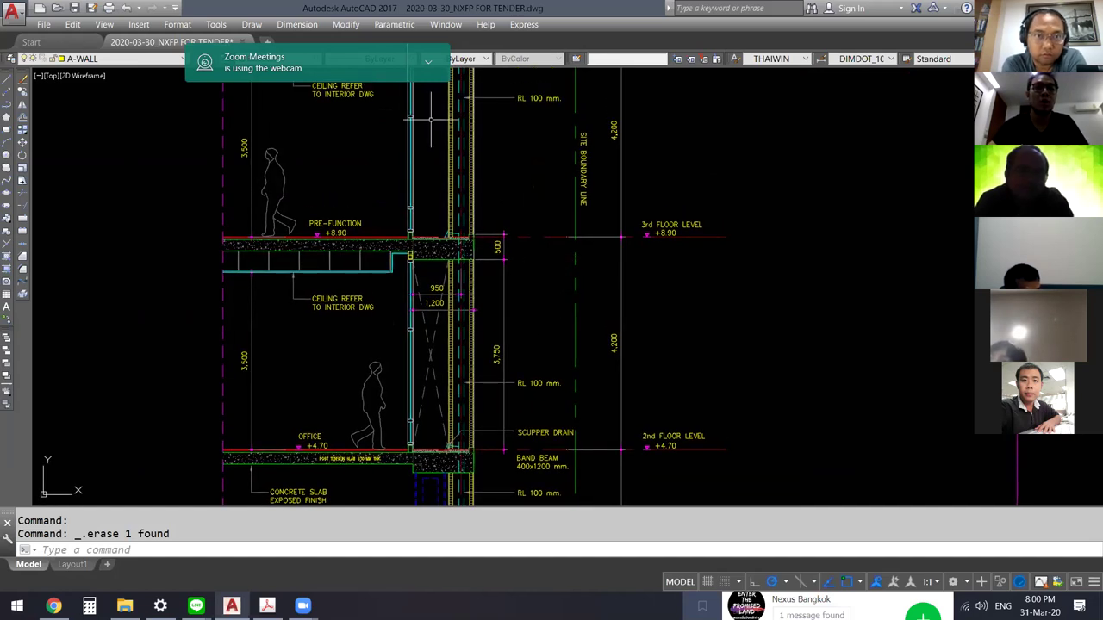
pyautogui.scroll(5, 449, 172)
pyautogui.moveTo(460, 263); pyautogui.dragTo(458, 125, button='middle')
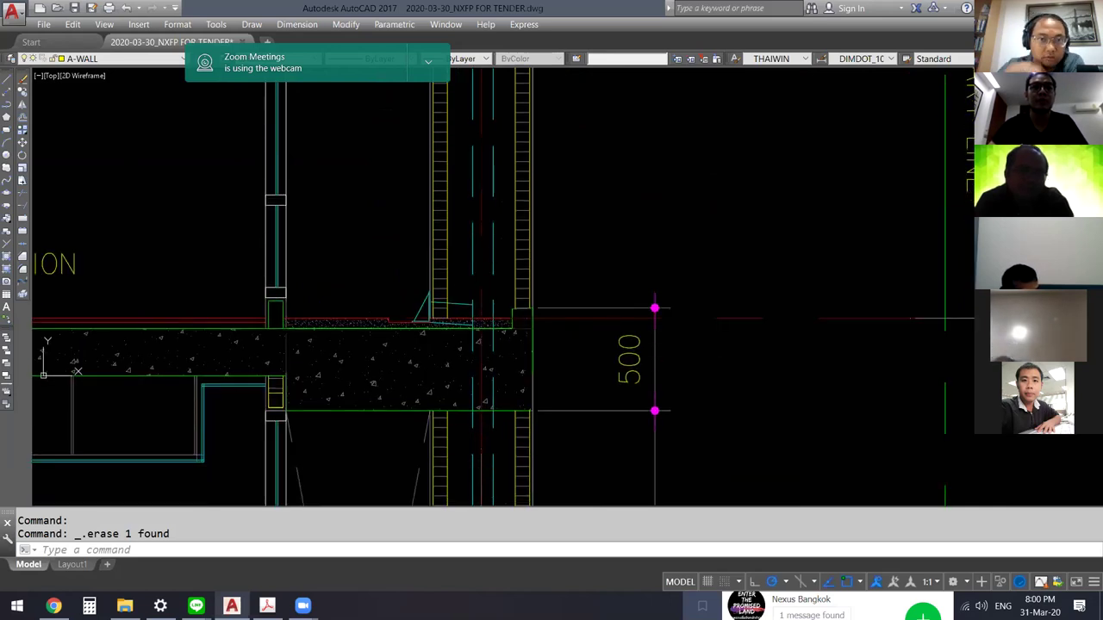
pyautogui.scroll(-4, 471, 299)
pyautogui.scroll(3, 471, 299)
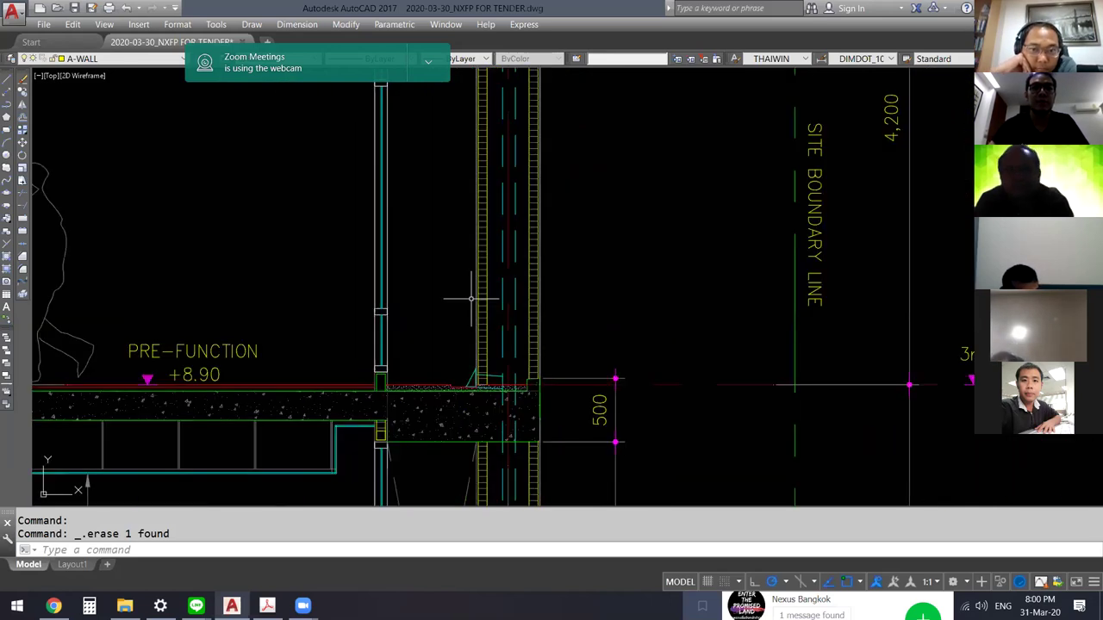
pyautogui.scroll(2, 470, 299)
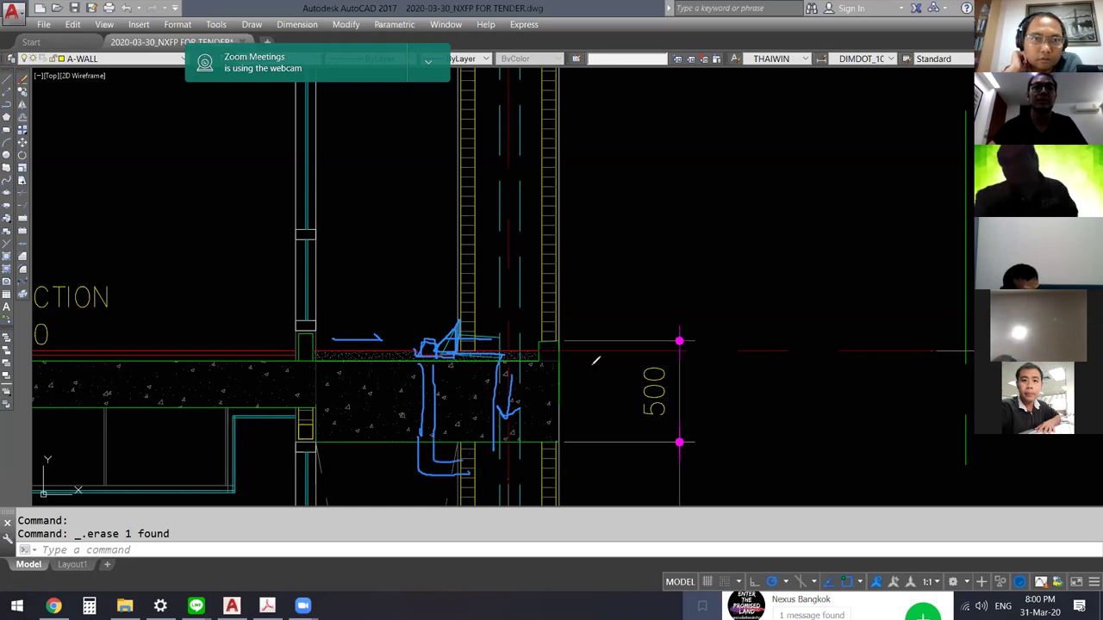
# Step: Shift the slab-edge detail left, then zoom out toward the row of building sections
pyautogui.scroll(-2, 552, 215)
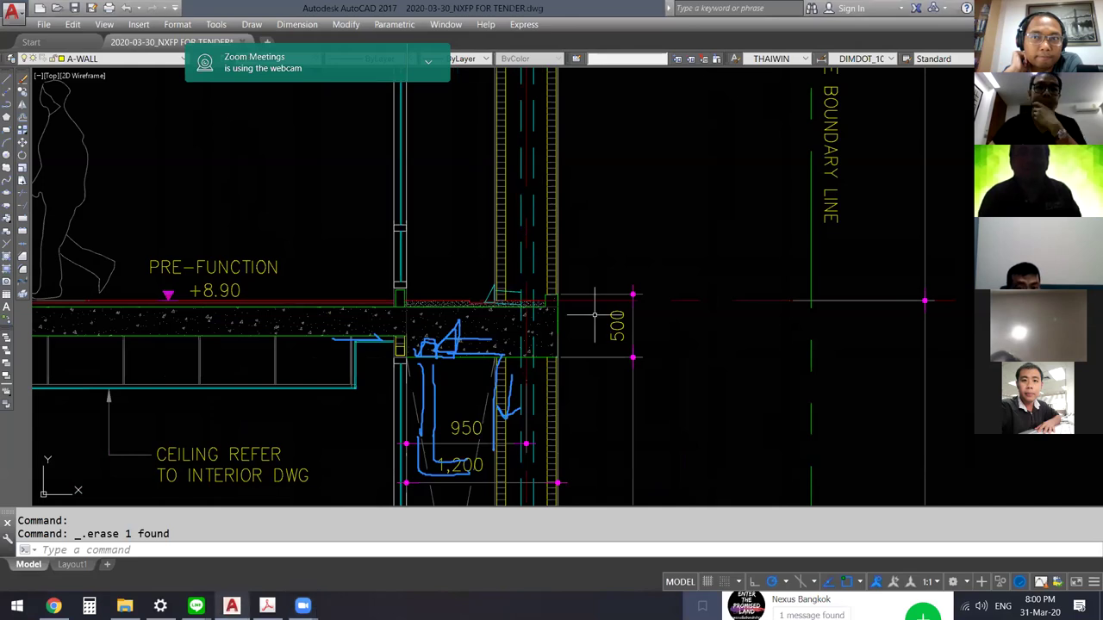
pyautogui.moveTo(515, 269)
pyautogui.mouseDown(button='middle')
pyautogui.moveTo(481, 279)
pyautogui.moveTo(481, 319)
pyautogui.mouseUp(button='middle')
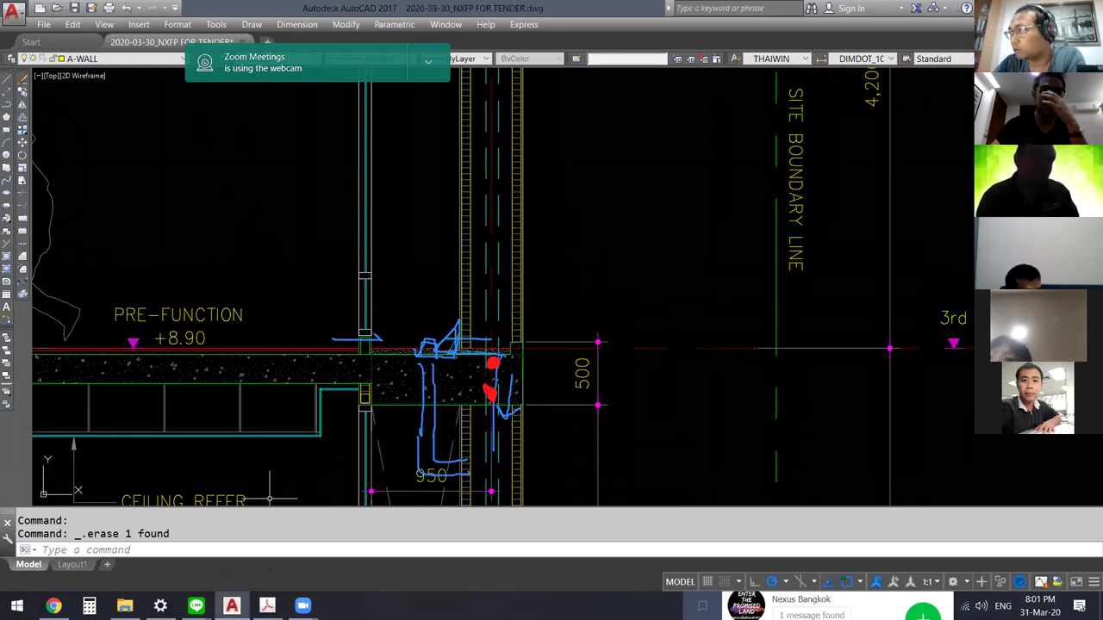
pyautogui.scroll(-4, 260, 240)
pyautogui.scroll(-1, 260, 241)
pyautogui.scroll(-2, 260, 241)
pyautogui.scroll(1, 445, 128)
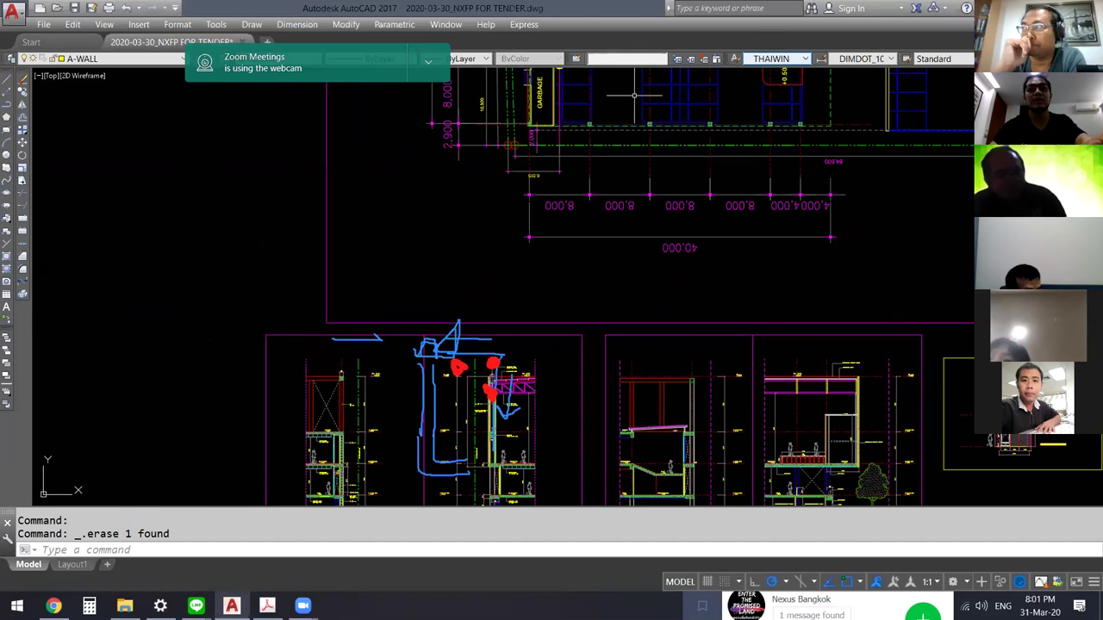
# Step: Zoom out to the sheet overview and bring the 2nd and 3rd floor plans into view
pyautogui.scroll(-1, 431, 143)
pyautogui.scroll(-2, 431, 143)
pyautogui.scroll(1, 423, 295)
pyautogui.scroll(1, 283, 226)
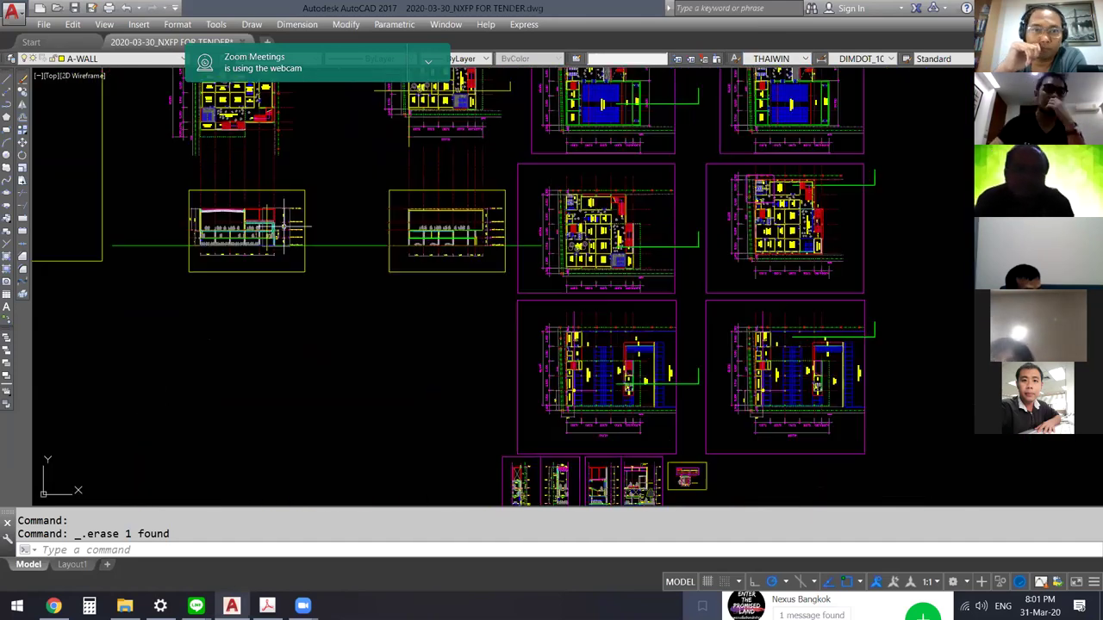
pyautogui.moveTo(285, 216)
pyautogui.mouseDown(button='middle')
pyautogui.moveTo(402, 369)
pyautogui.moveTo(397, 229)
pyautogui.moveTo(460, 305)
pyautogui.mouseUp(button='middle')
pyautogui.scroll(-1, 391, 222)
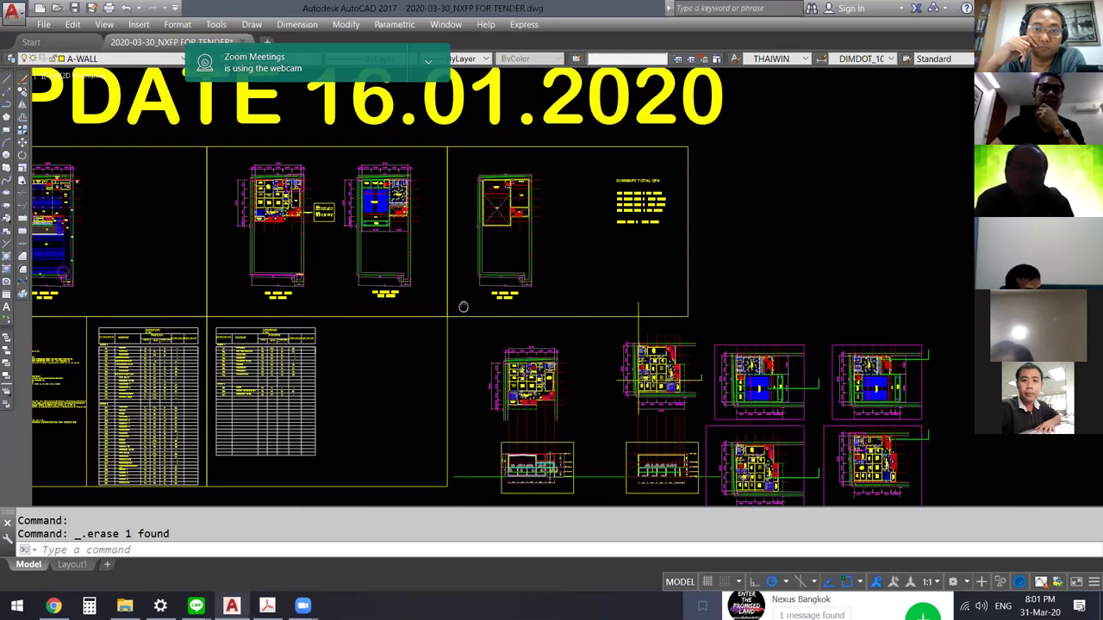
pyautogui.scroll(1, 269, 237)
pyautogui.scroll(1, 270, 237)
pyautogui.scroll(5, 357, 243)
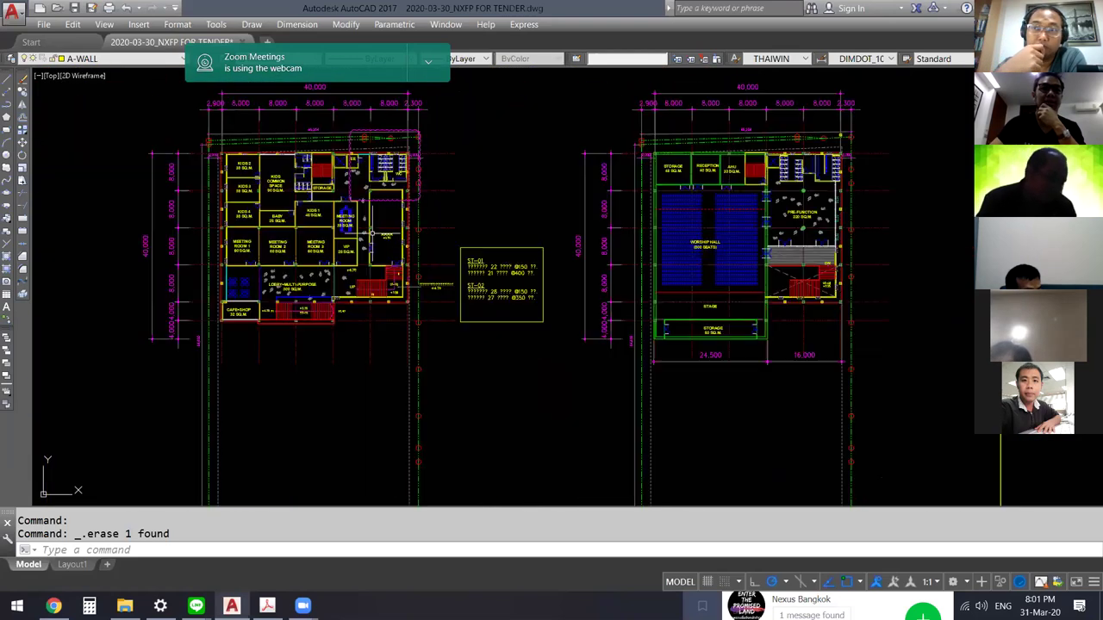
pyautogui.scroll(3, 369, 224)
pyautogui.moveTo(421, 233)
pyautogui.mouseDown(button='middle')
pyautogui.moveTo(494, 284)
pyautogui.moveTo(548, 282)
pyautogui.mouseUp(button='middle')
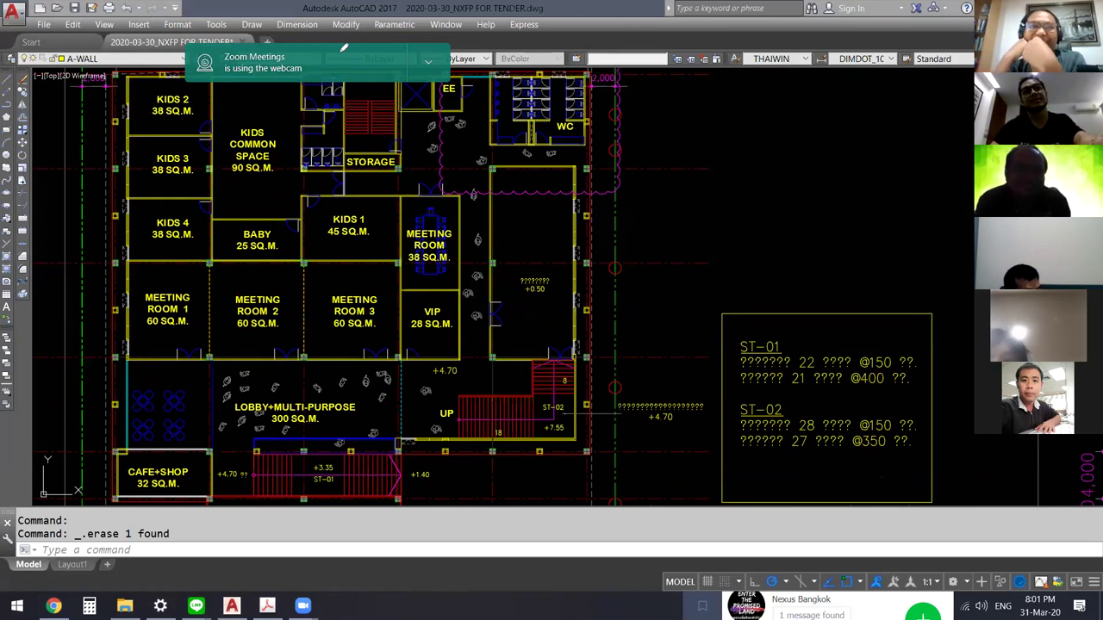
# Step: Inspect the 2nd floor plan, shifting it up to show the nearby rooms
pyautogui.click(650, 190)
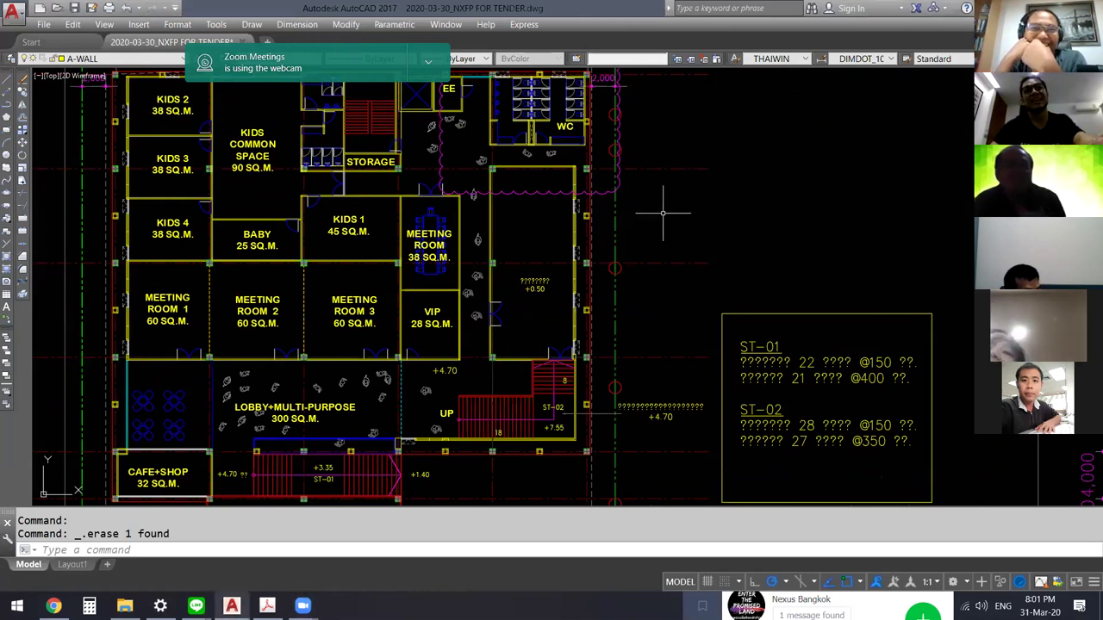
pyautogui.scroll(4, 622, 241)
pyautogui.scroll(2, 627, 252)
pyautogui.scroll(-4, 622, 241)
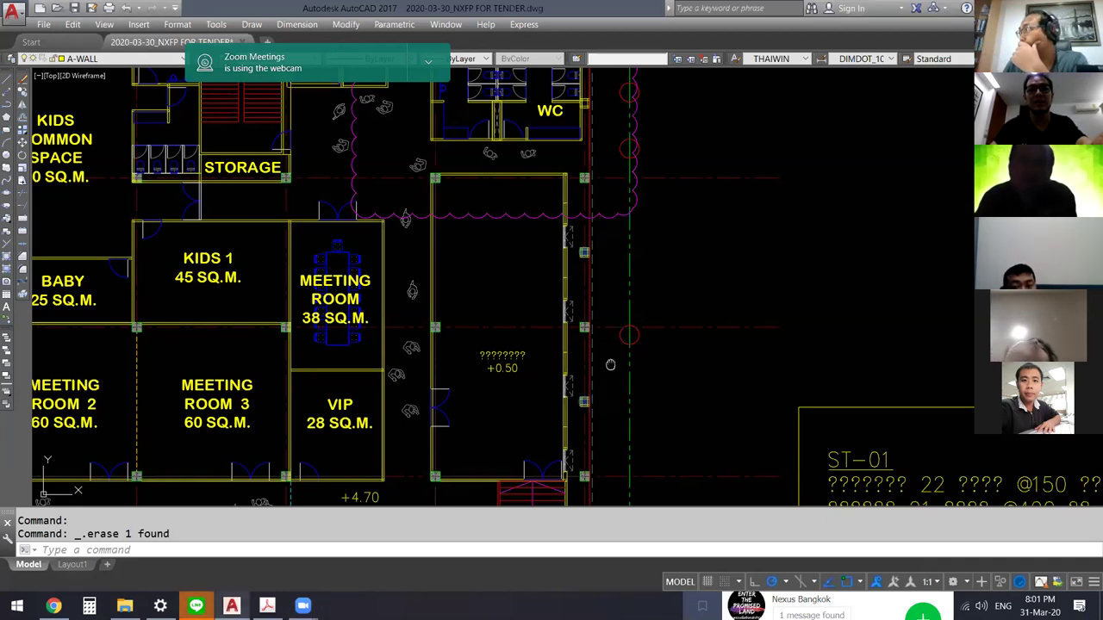
pyautogui.moveTo(595, 413); pyautogui.dragTo(592, 317, button='middle')
pyautogui.scroll(6, 592, 317)
pyautogui.scroll(-5, 583, 296)
pyautogui.scroll(4, 583, 279)
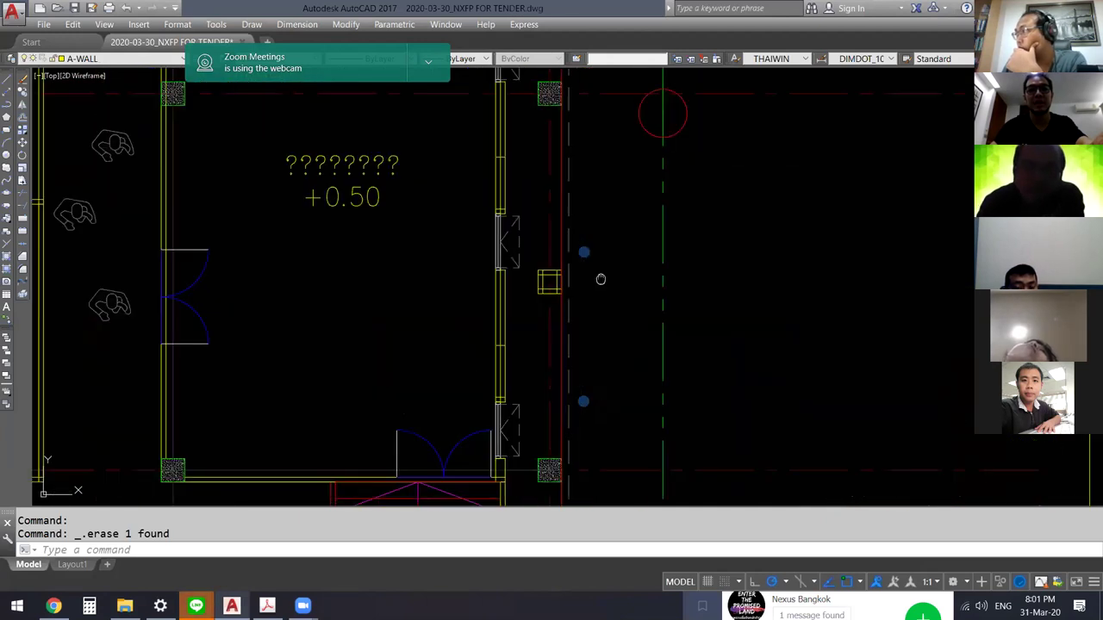
pyautogui.scroll(-3, 598, 278)
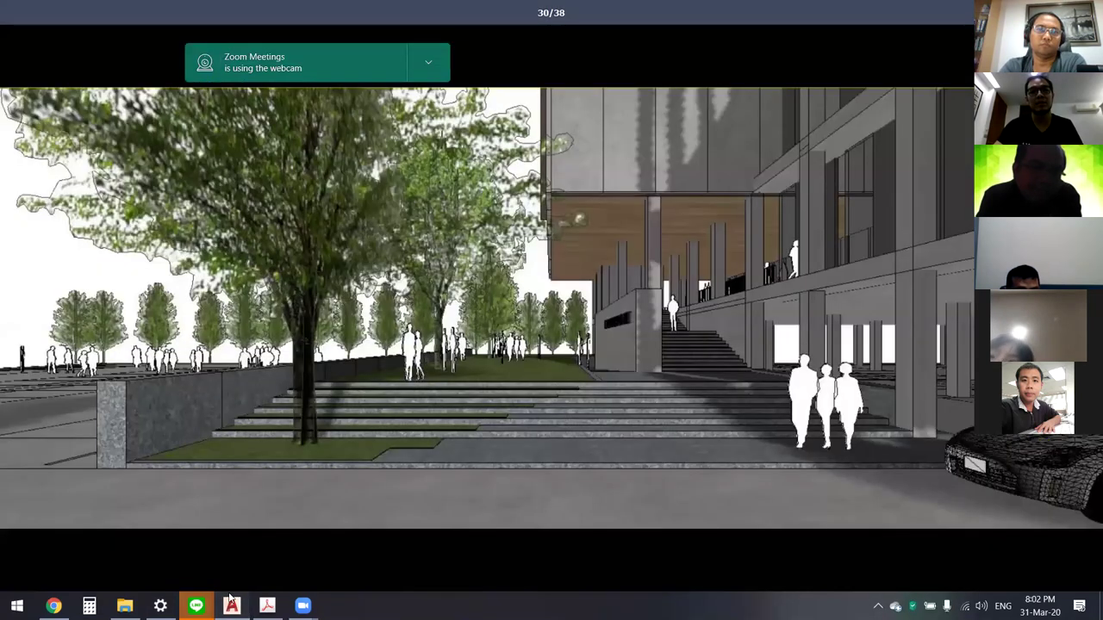
# Step: Return to the building sections and zoom into the +8.90 slab edge beside the 500 dimension
pyautogui.click(233, 603)
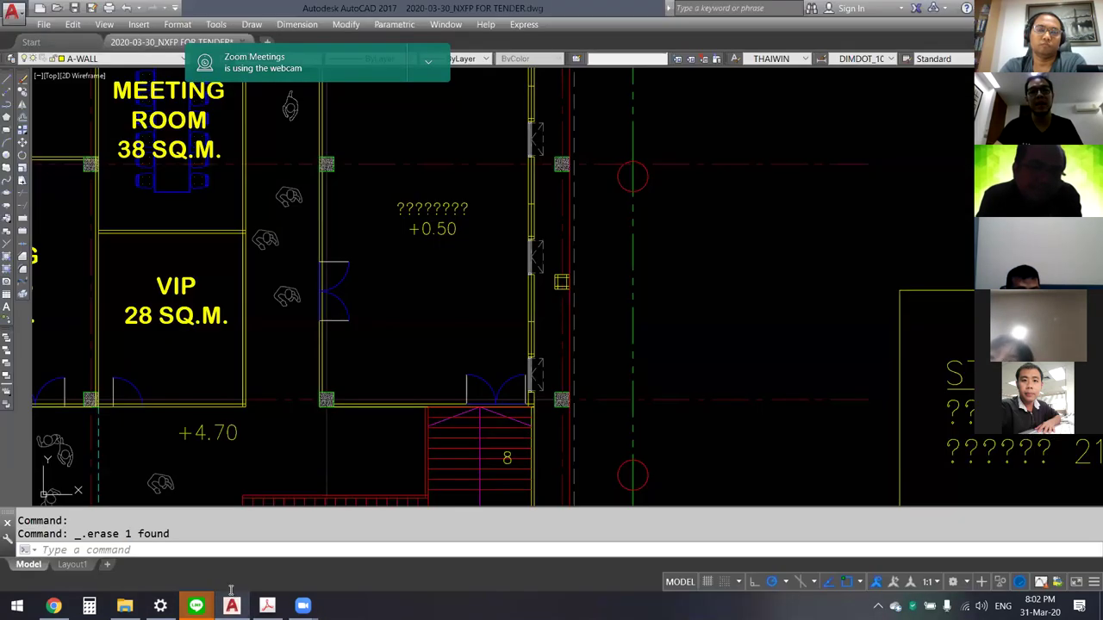
pyautogui.scroll(-2, 569, 249)
pyautogui.scroll(-1, 569, 250)
pyautogui.scroll(-2, 569, 250)
pyautogui.scroll(-2, 620, 290)
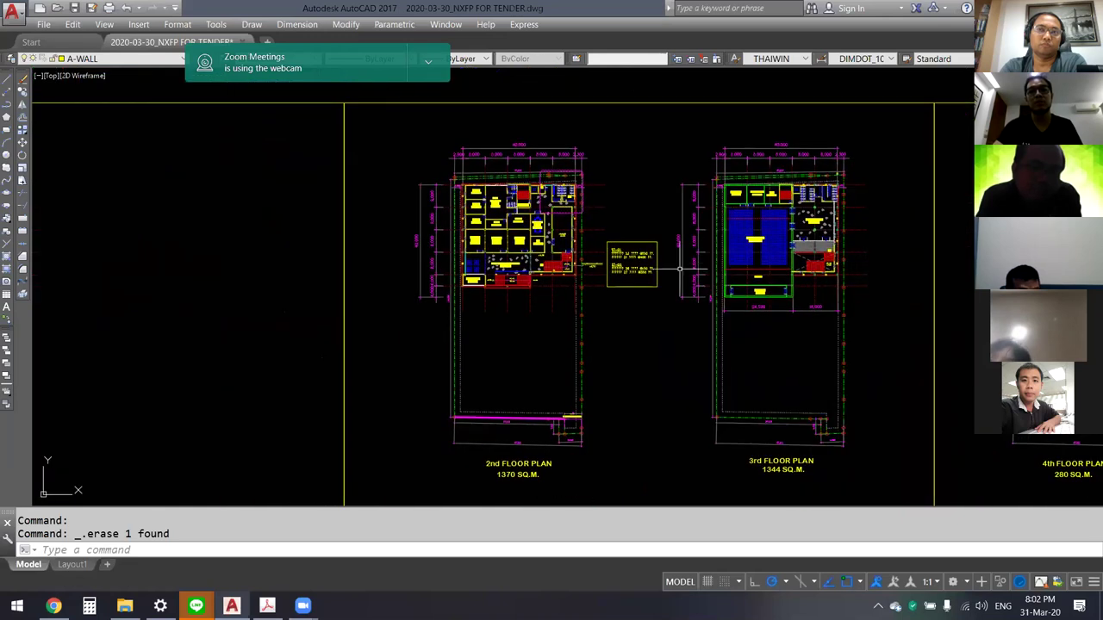
pyautogui.scroll(-4, 680, 271)
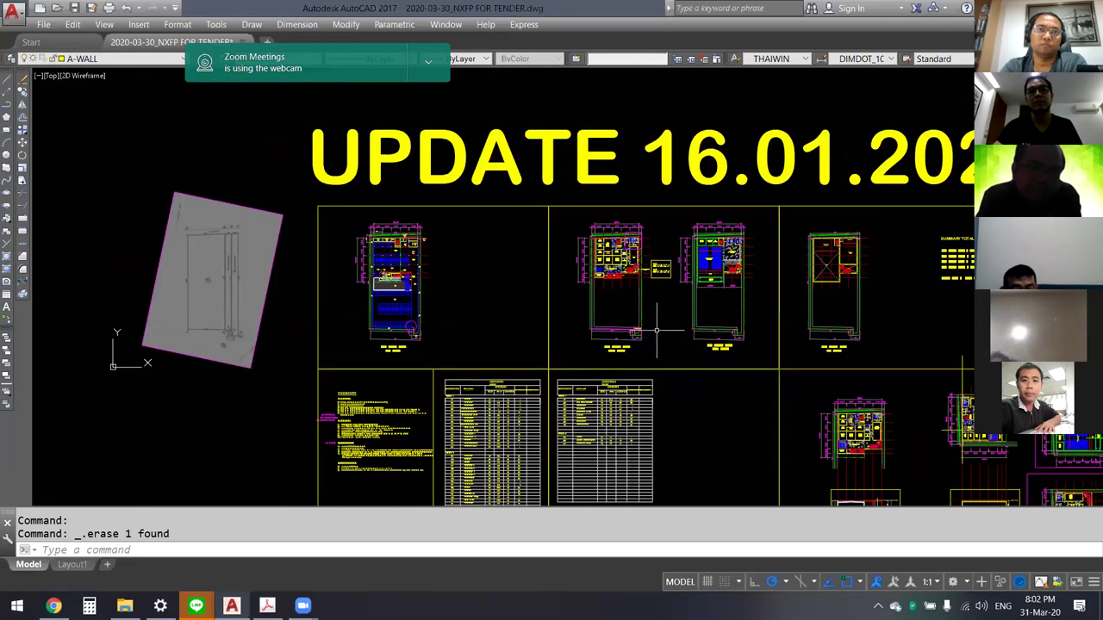
pyautogui.moveTo(662, 320); pyautogui.dragTo(615, 172, button='middle')
pyautogui.moveTo(723, 282); pyautogui.dragTo(630, 276, button='middle')
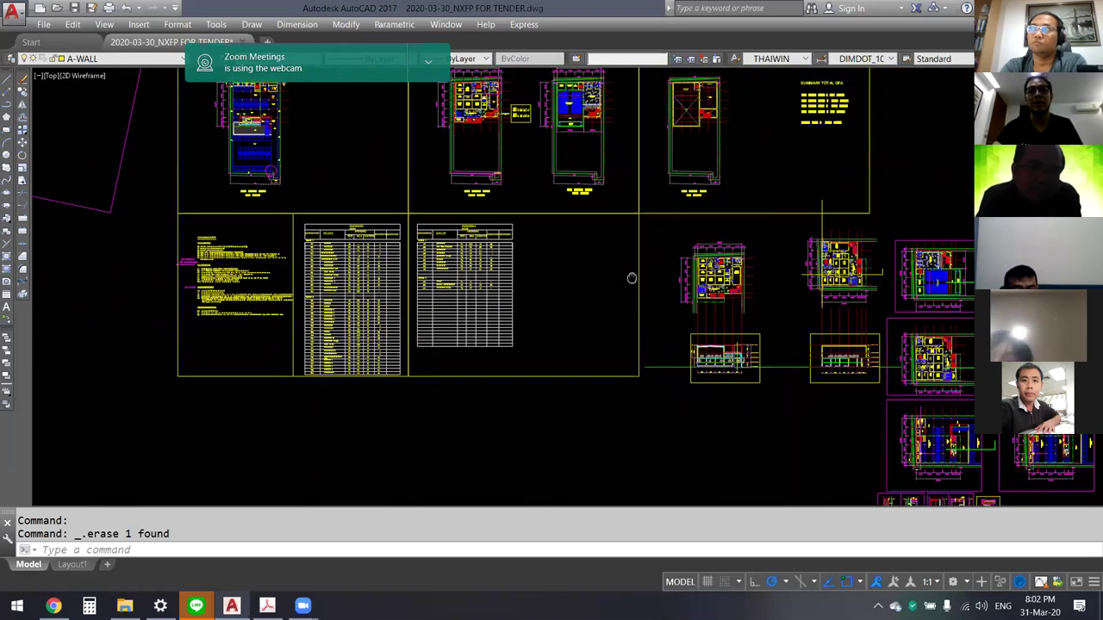
pyautogui.scroll(4, 632, 278)
pyautogui.scroll(3, 517, 267)
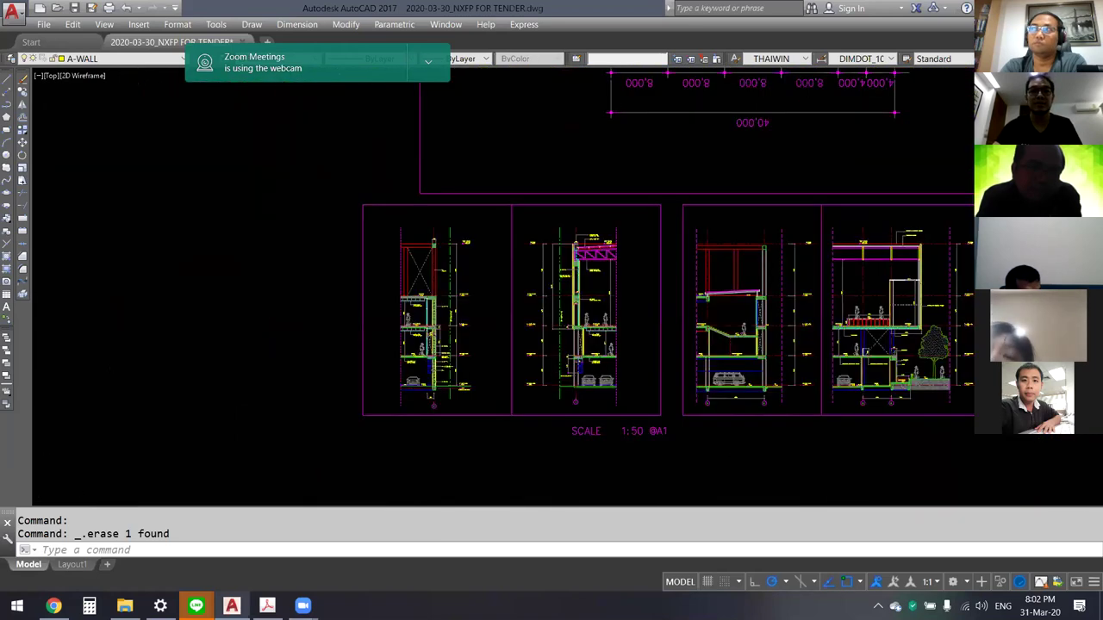
pyautogui.scroll(2, 302, 256)
pyautogui.scroll(2, 303, 256)
pyautogui.scroll(2, 327, 254)
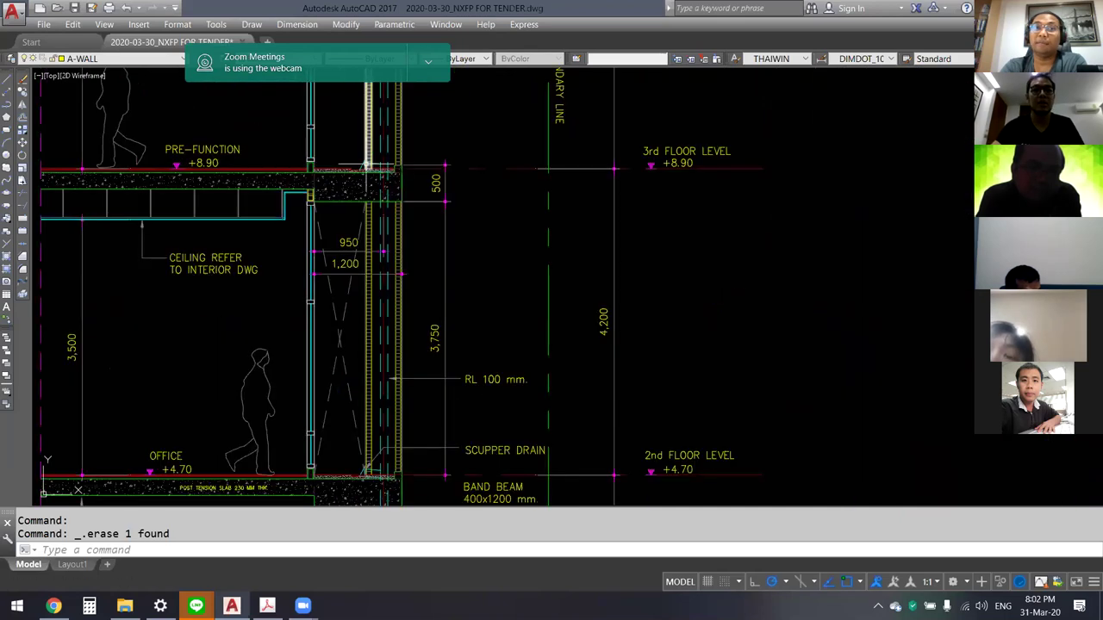
pyautogui.scroll(2, 370, 250)
pyautogui.scroll(2, 369, 249)
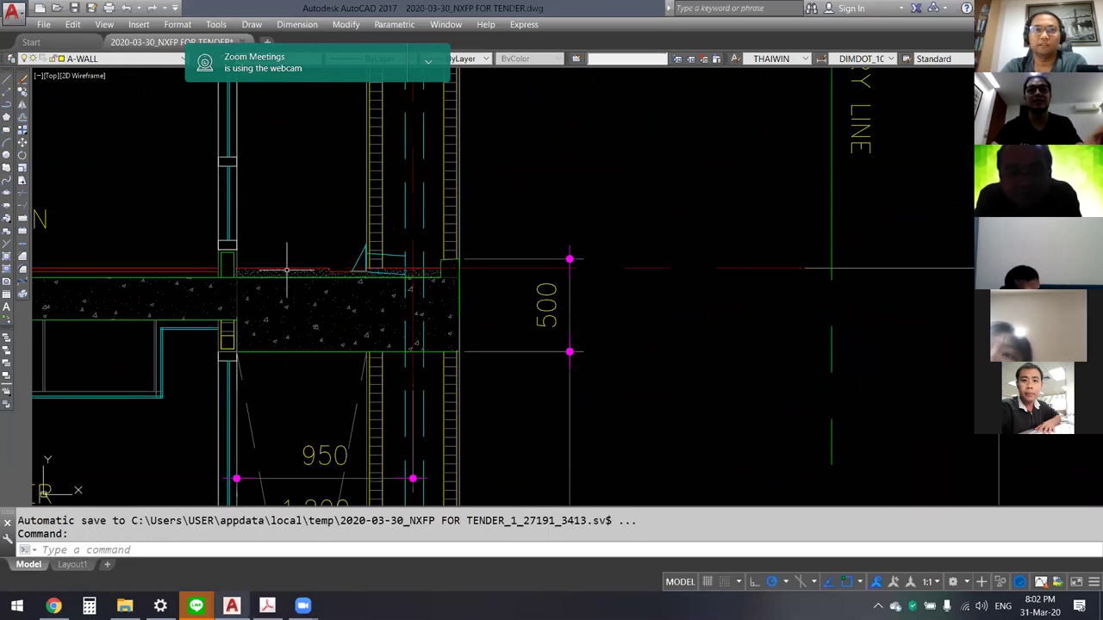
# Step: Sketch a gutter curving down past the slab edge, then zoom out to the full section
pyautogui.moveTo(456, 262); pyautogui.dragTo(488, 328, button='middle')
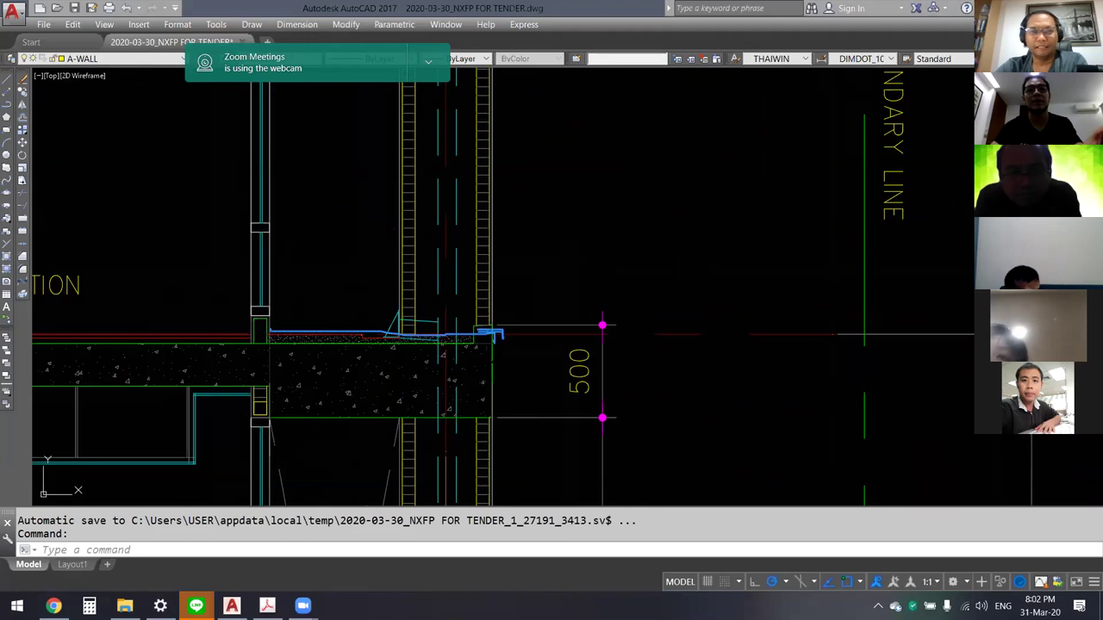
pyautogui.moveTo(581, 403); pyautogui.dragTo(564, 427)
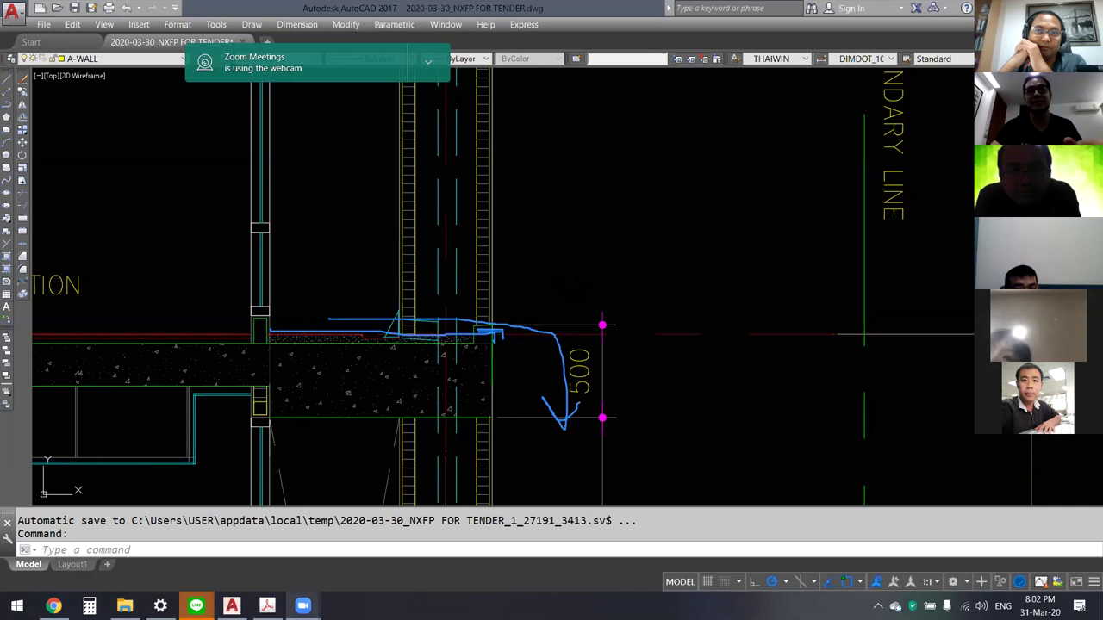
pyautogui.scroll(-3, 577, 278)
pyautogui.scroll(-3, 579, 268)
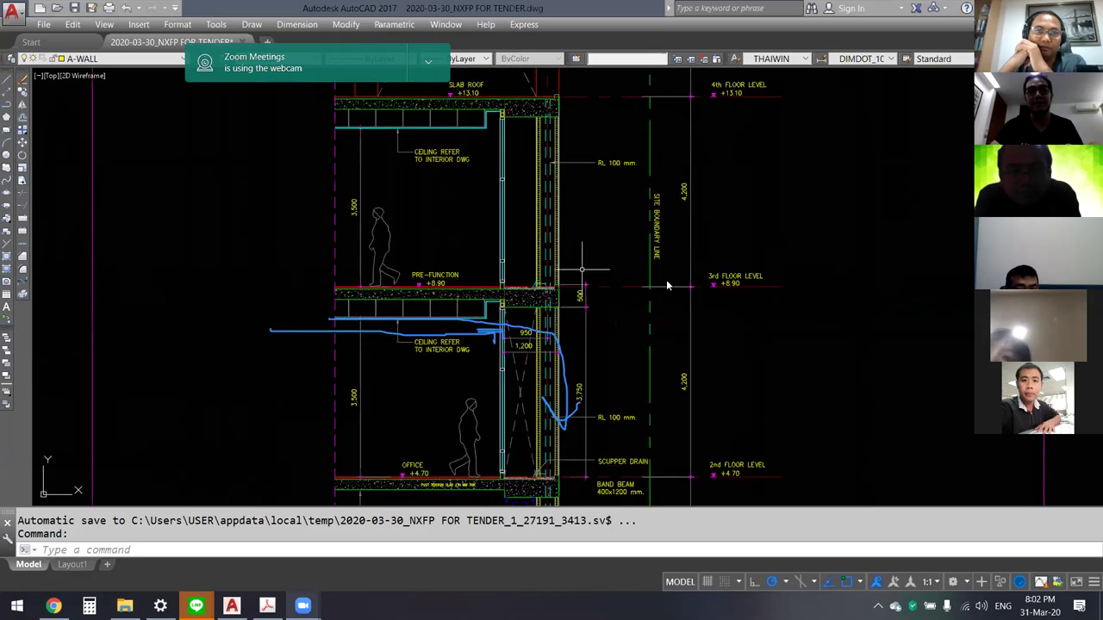
pyautogui.scroll(2, 666, 284)
pyautogui.scroll(-2, 663, 276)
pyautogui.scroll(-2, 659, 258)
pyautogui.scroll(-1, 655, 246)
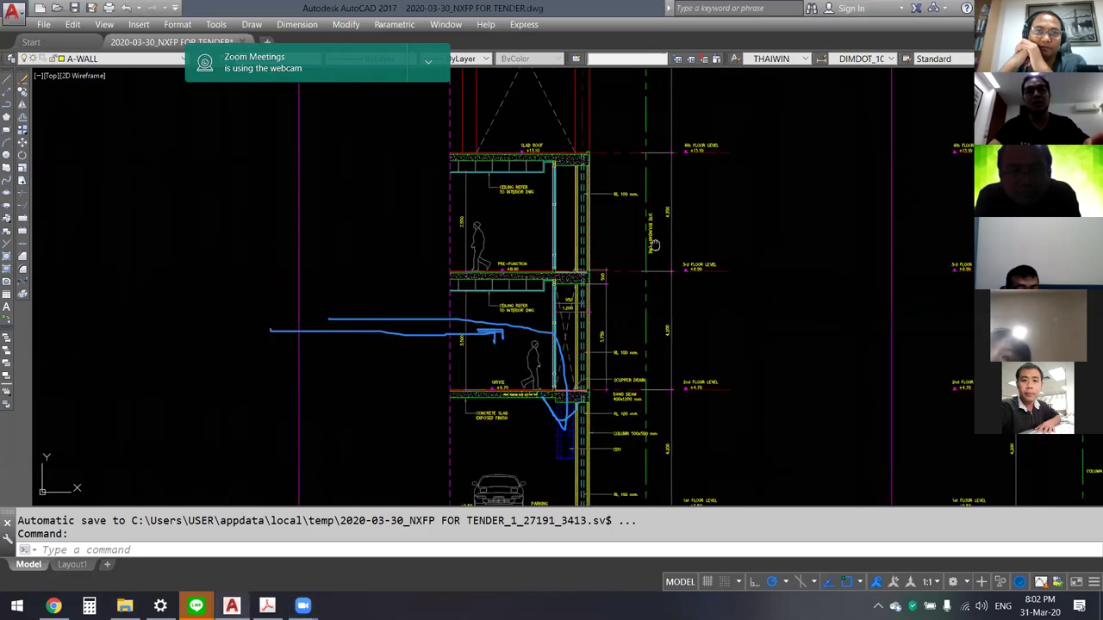
pyautogui.moveTo(655, 245); pyautogui.dragTo(634, 195, button='middle')
pyautogui.press('Escape')
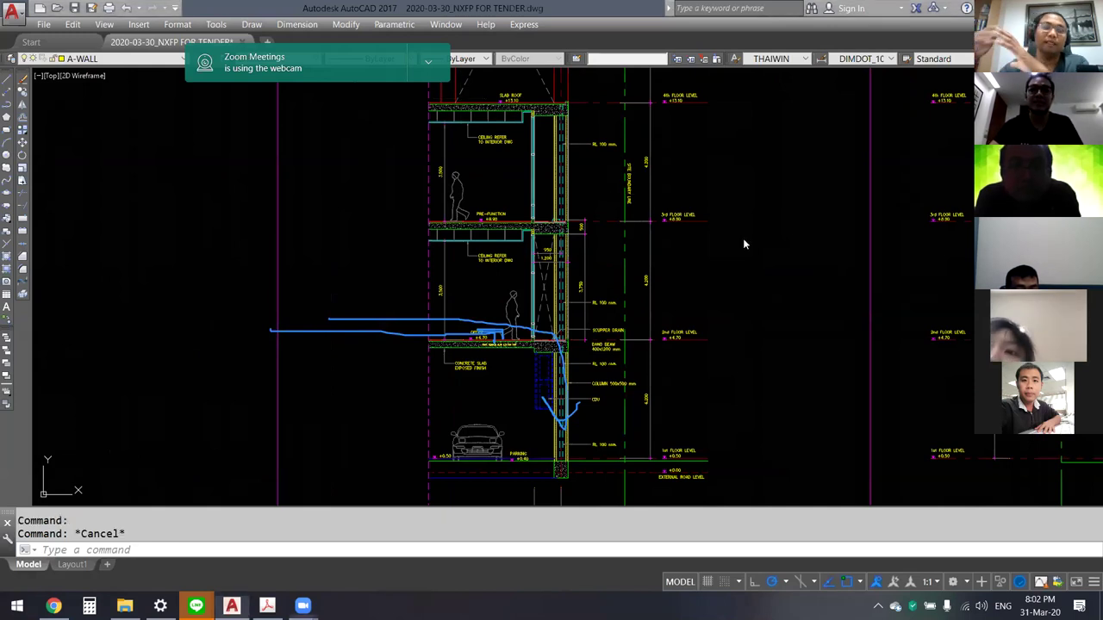
# Step: Sketch the drain route, circling the 3rd- and 2nd-floor slab edges with a ground-level loop
pyautogui.moveTo(572, 210); pyautogui.dragTo(555, 197)
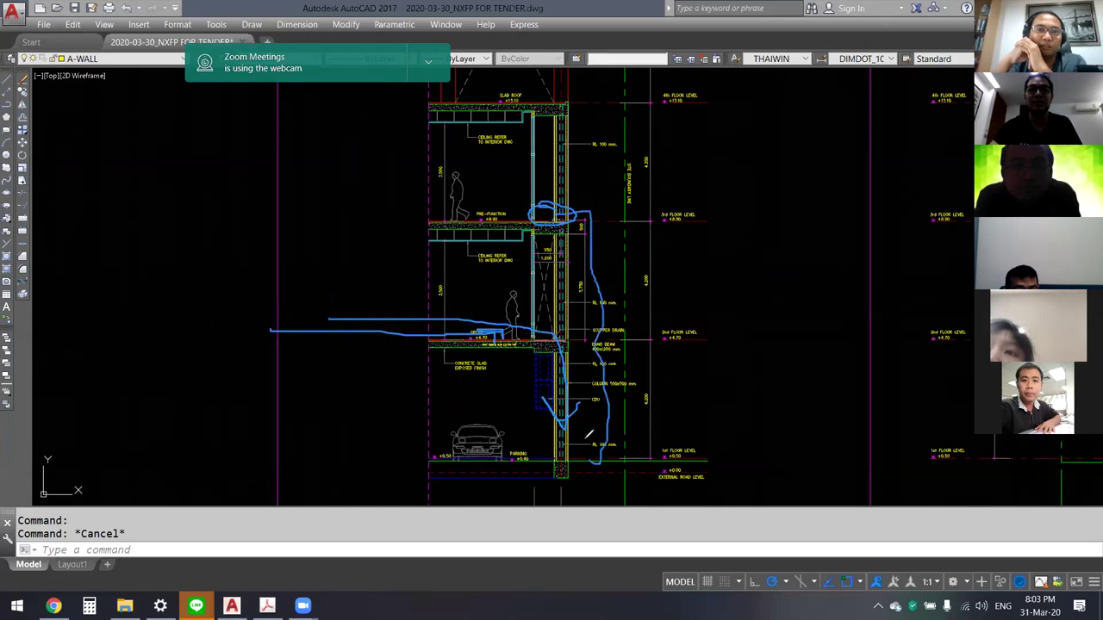
pyautogui.moveTo(584, 424); pyautogui.dragTo(648, 443)
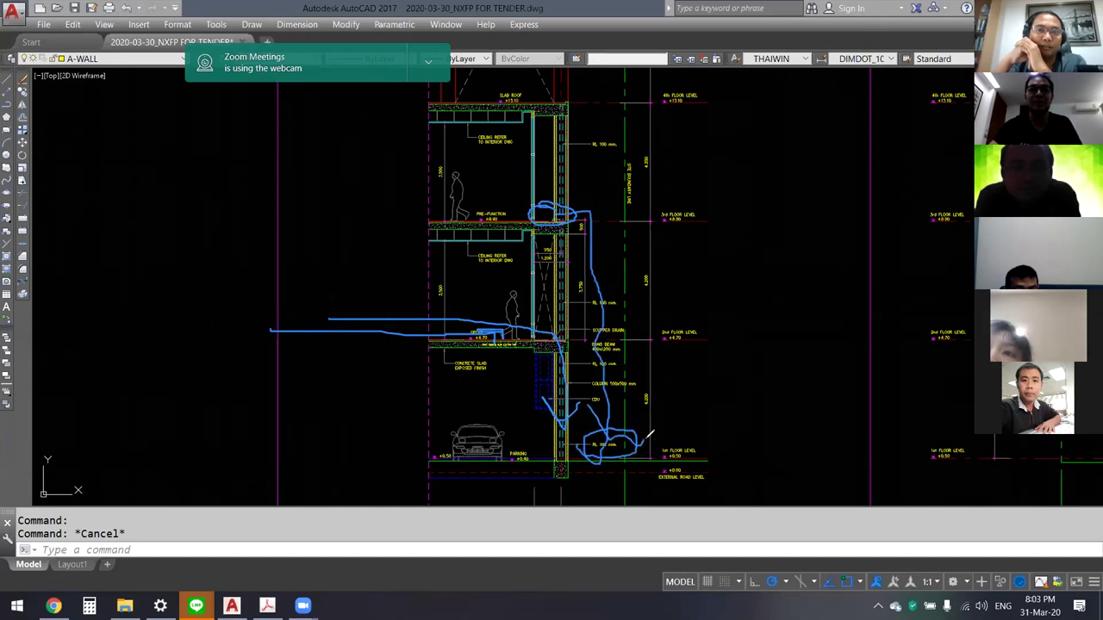
pyautogui.moveTo(532, 328); pyautogui.dragTo(558, 336)
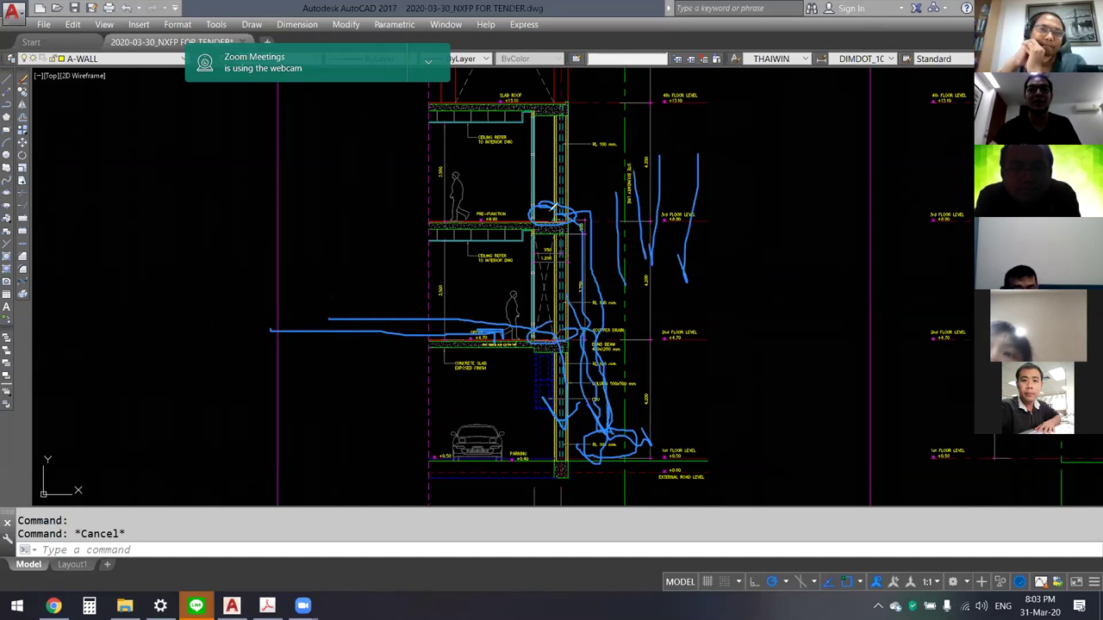
pyautogui.moveTo(551, 207); pyautogui.dragTo(584, 212)
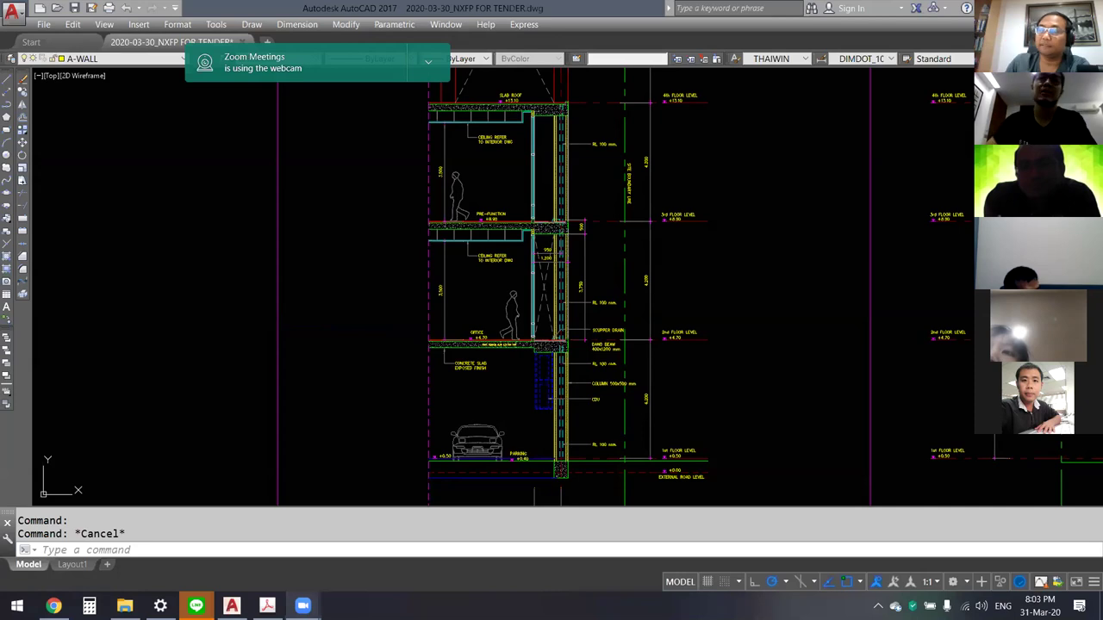
# Step: Frame the row of section sheets and zoom in on the truss detail
pyautogui.scroll(-3, 672, 235)
pyautogui.scroll(-3, 709, 233)
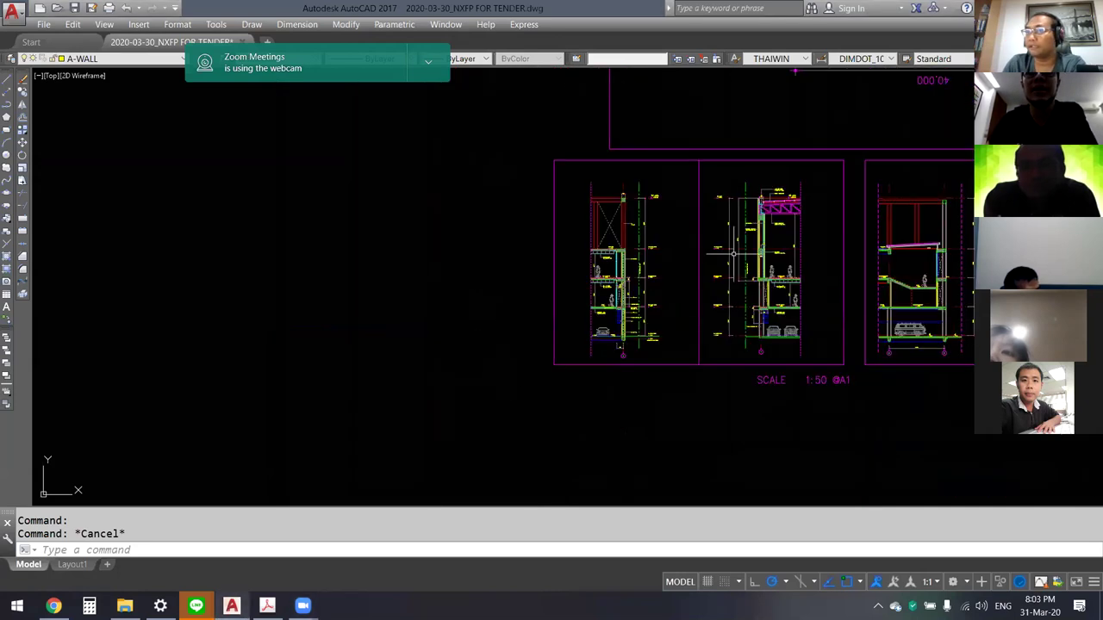
pyautogui.scroll(1, 733, 254)
pyautogui.scroll(1, 715, 250)
pyautogui.scroll(1, 698, 245)
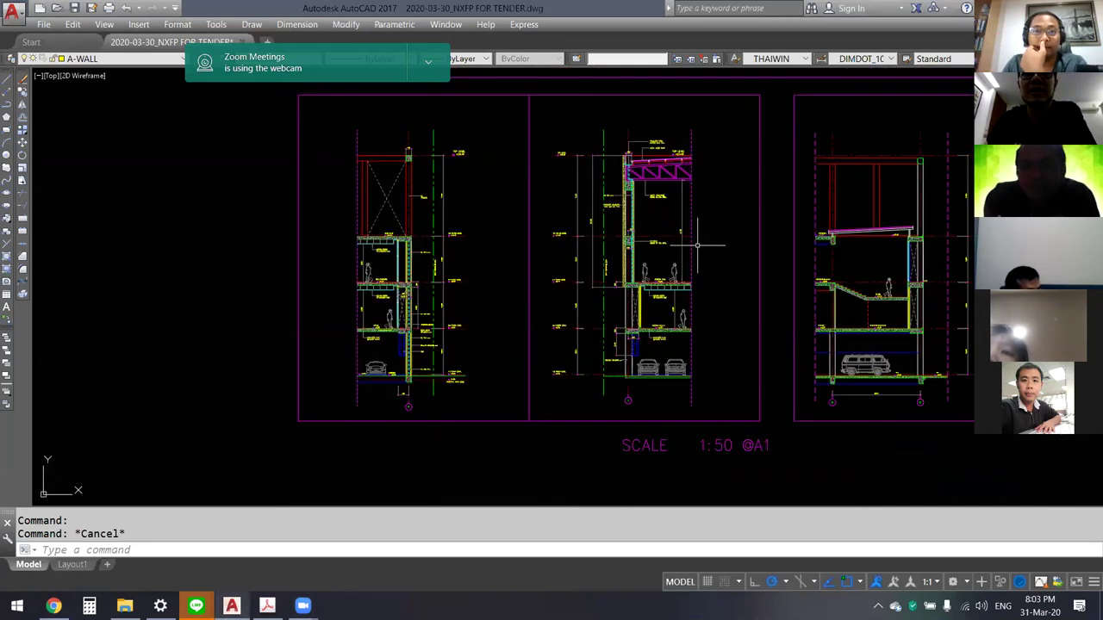
pyautogui.moveTo(698, 246); pyautogui.dragTo(690, 258, button='middle')
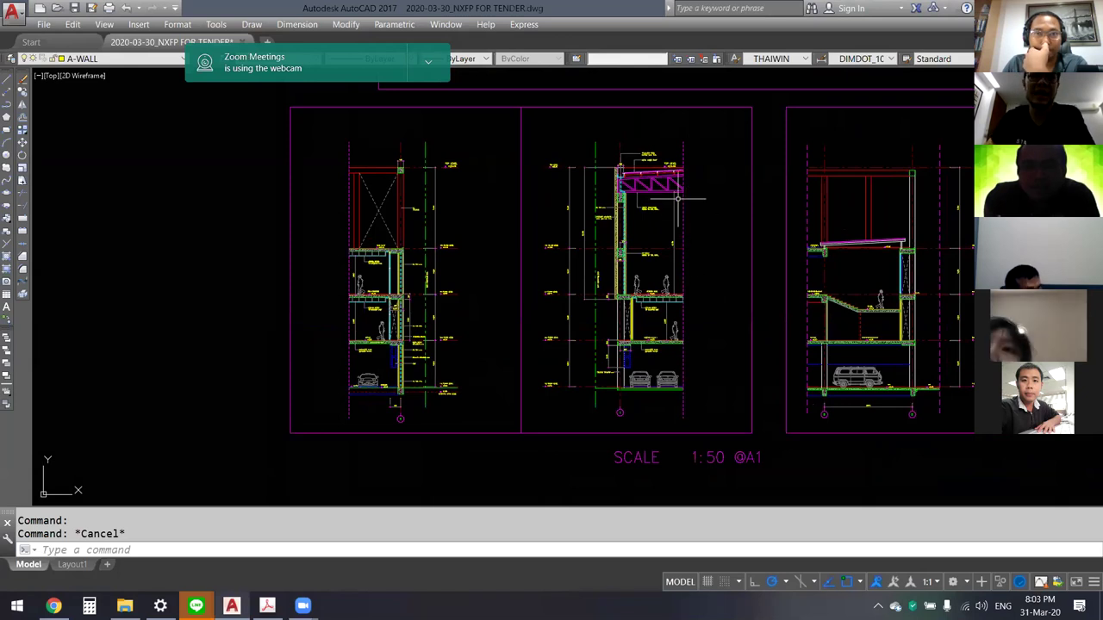
pyautogui.moveTo(659, 187); pyautogui.dragTo(640, 189, button='middle')
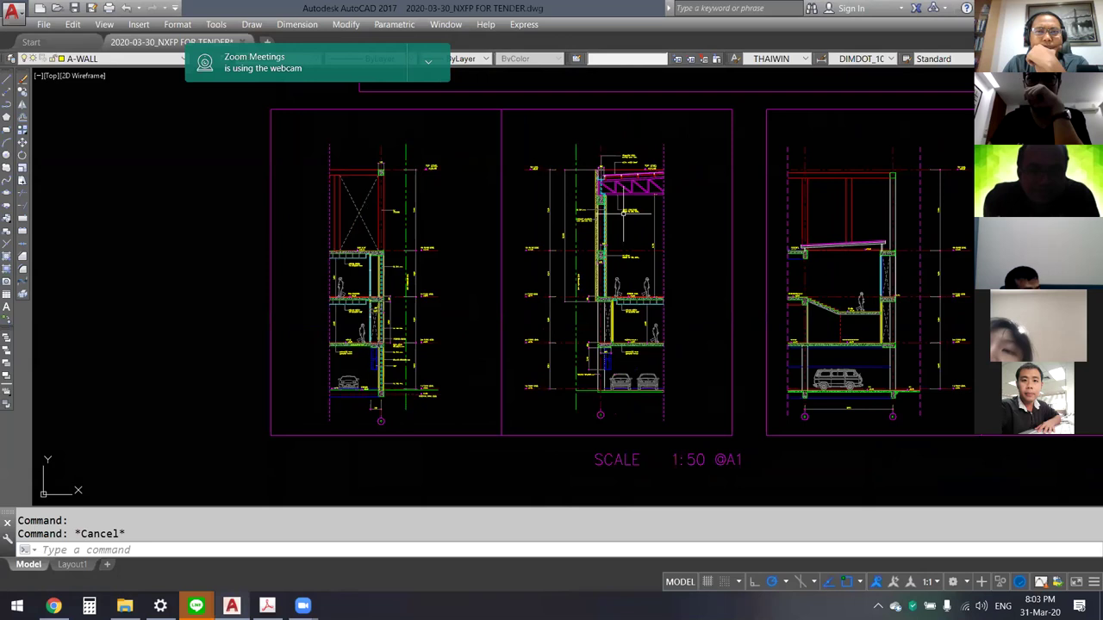
pyautogui.scroll(2, 637, 214)
pyautogui.scroll(2, 611, 200)
pyautogui.scroll(2, 586, 185)
pyautogui.scroll(2, 560, 172)
pyautogui.scroll(1, 556, 171)
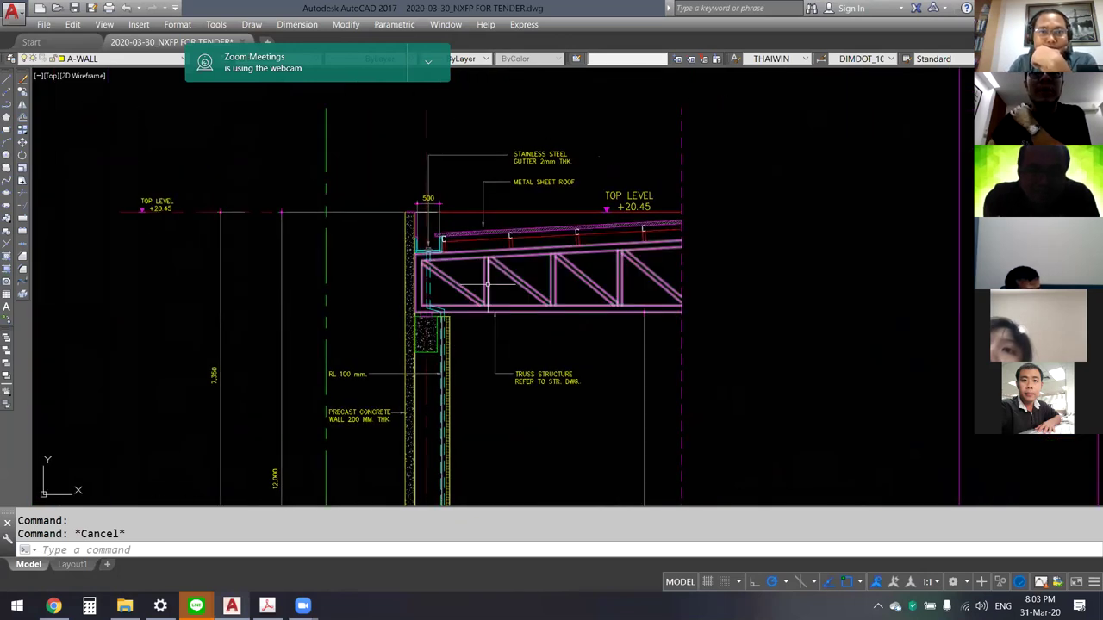
pyautogui.scroll(1, 516, 241)
pyautogui.scroll(1, 571, 357)
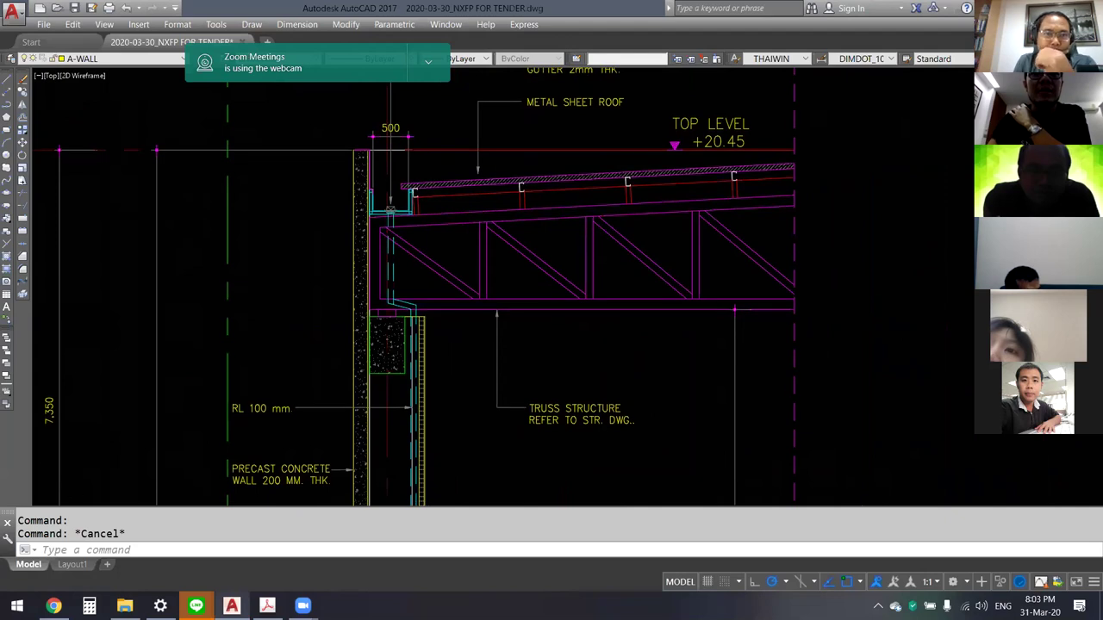
pyautogui.scroll(-2, 566, 339)
pyautogui.click(455, 115)
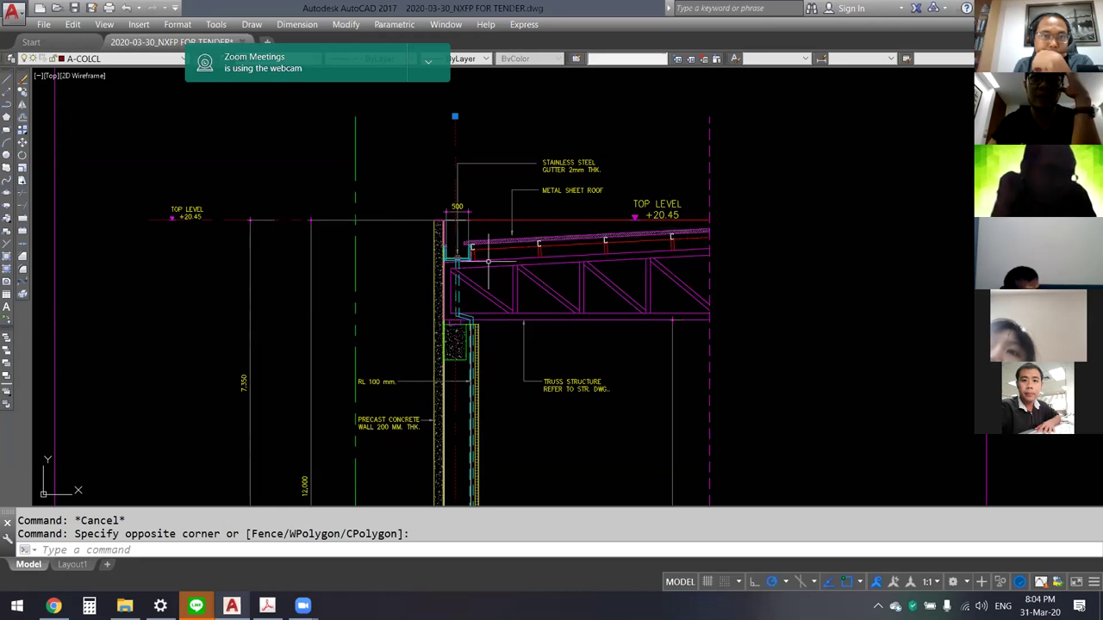
# Step: Pan down the wall section past the RC beam to the 2nd-floor meeting room
pyautogui.scroll(2, 470, 259)
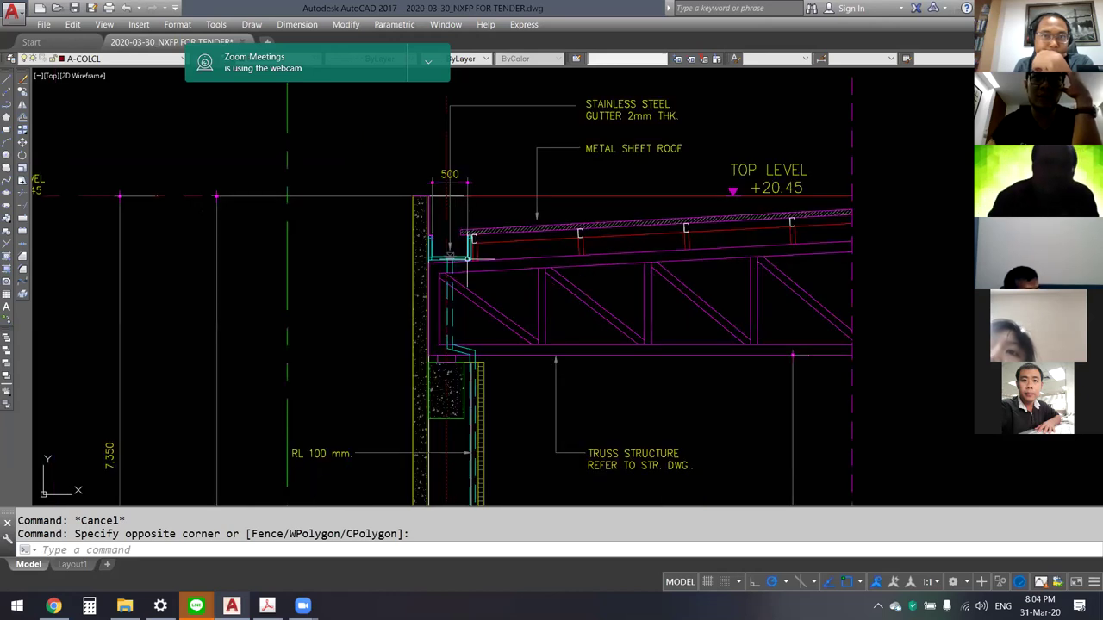
pyautogui.scroll(2, 449, 255)
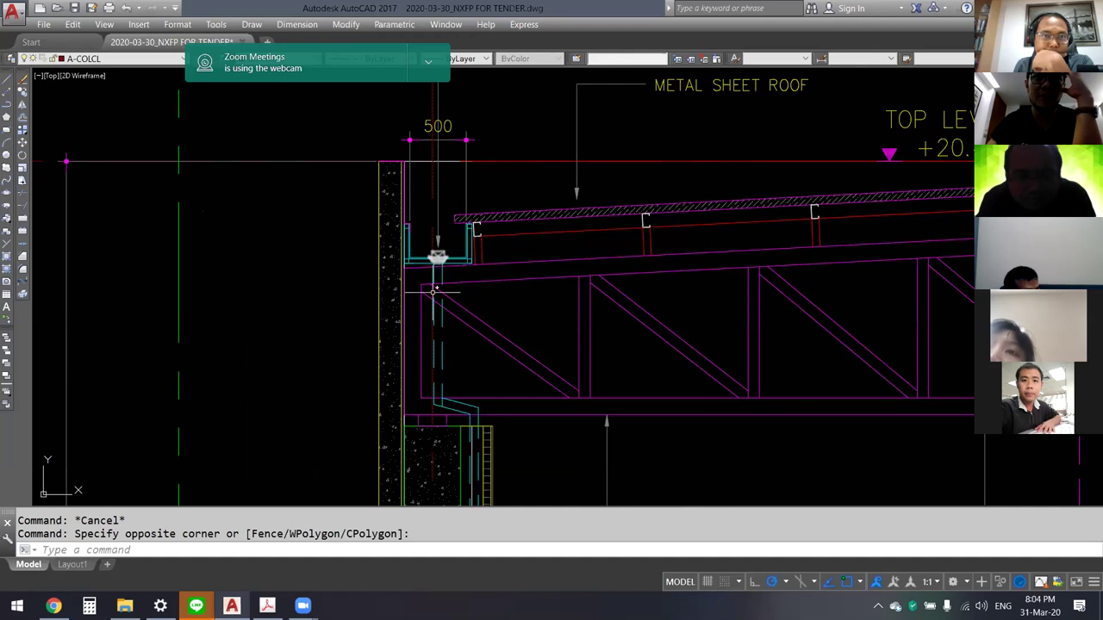
pyautogui.moveTo(475, 405); pyautogui.dragTo(480, 167, button='middle')
pyautogui.scroll(-1, 478, 259)
pyautogui.moveTo(469, 419); pyautogui.dragTo(477, 371, button='middle')
pyautogui.scroll(-2, 478, 286)
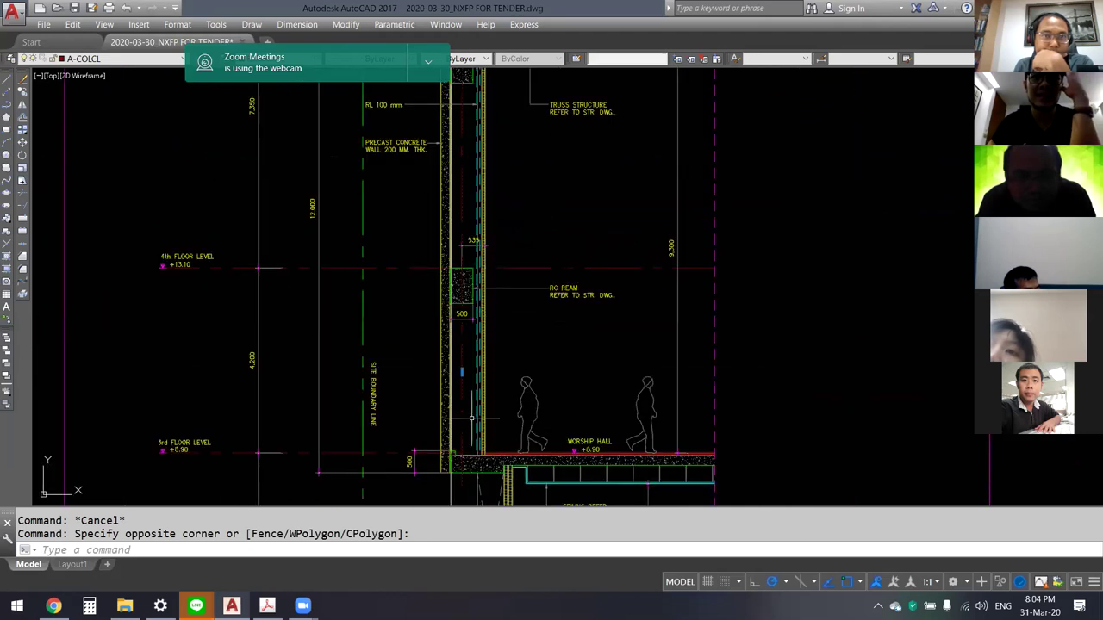
pyautogui.moveTo(481, 432); pyautogui.dragTo(491, 284, button='middle')
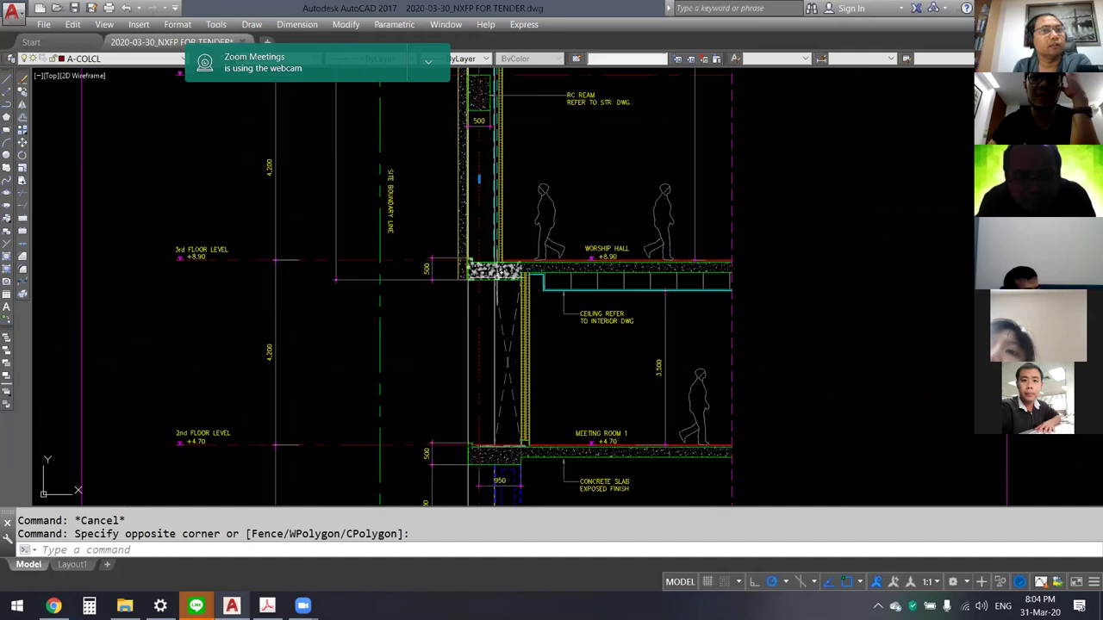
pyautogui.scroll(1, 499, 263)
pyautogui.scroll(1, 504, 241)
pyautogui.scroll(1, 507, 231)
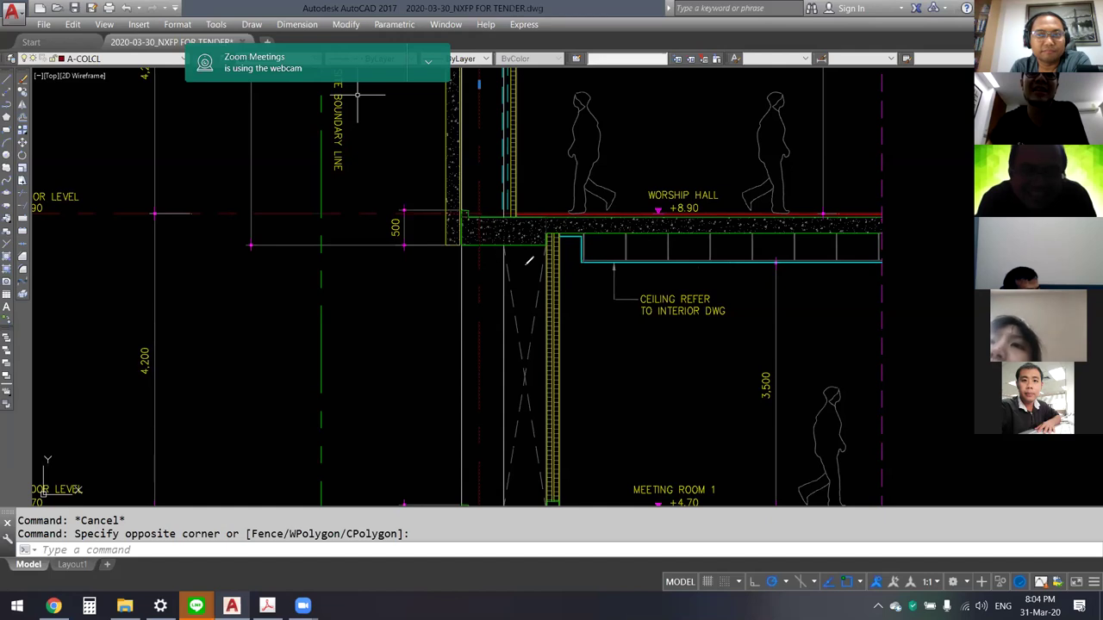
# Step: Sketch a blue arrow below the Worship Hall slab, then return to the Arch comment PDF
pyautogui.moveTo(597, 345); pyautogui.dragTo(609, 141)
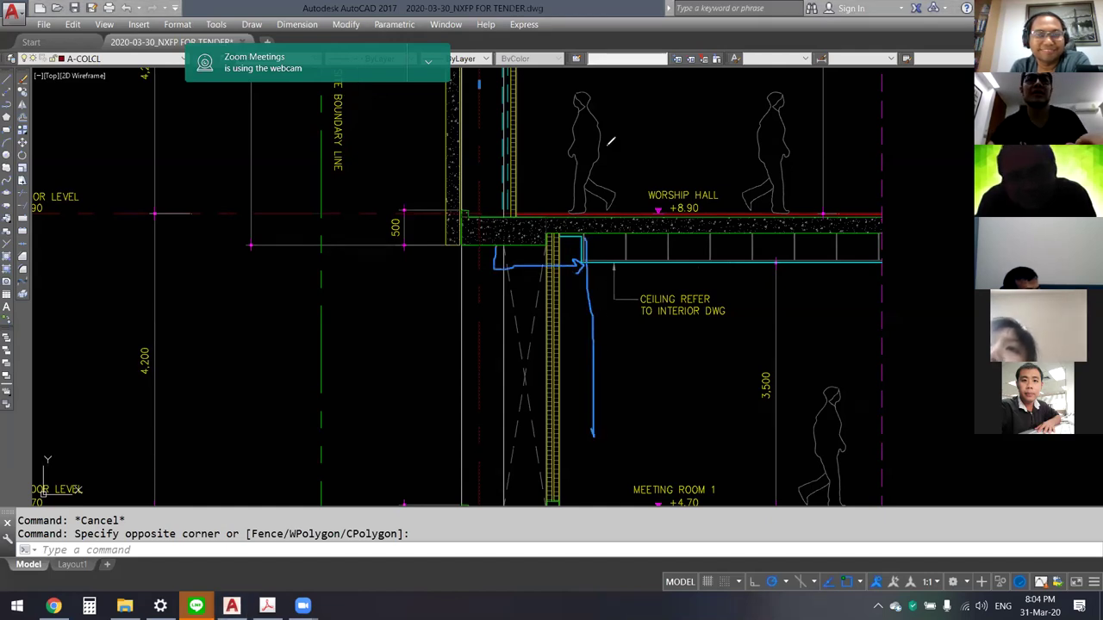
pyautogui.scroll(-3, 610, 140)
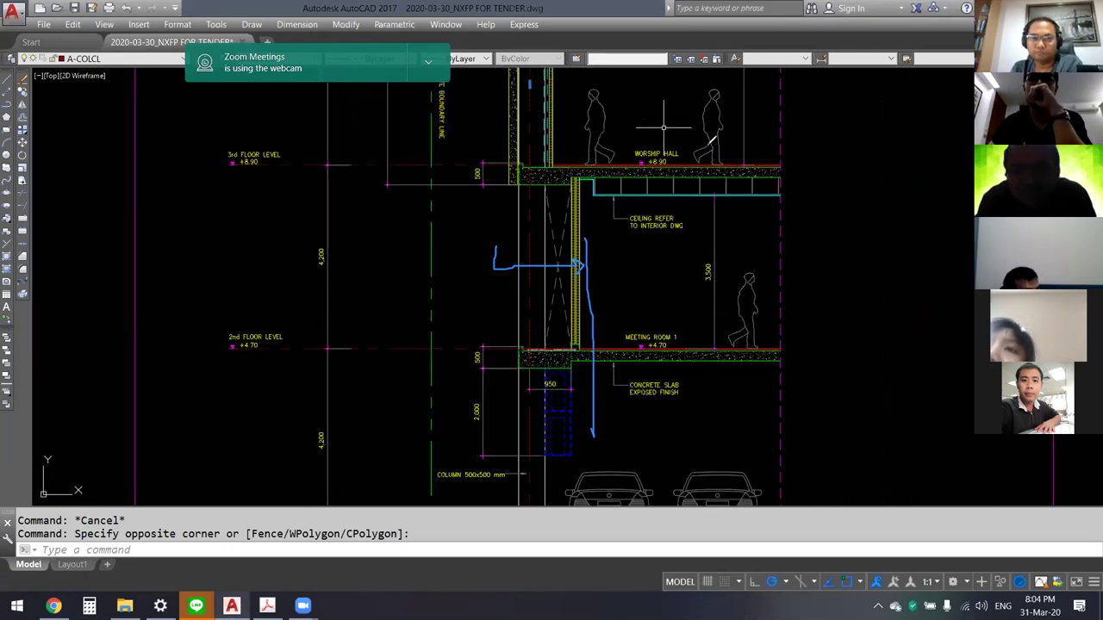
pyautogui.scroll(-2, 515, 355)
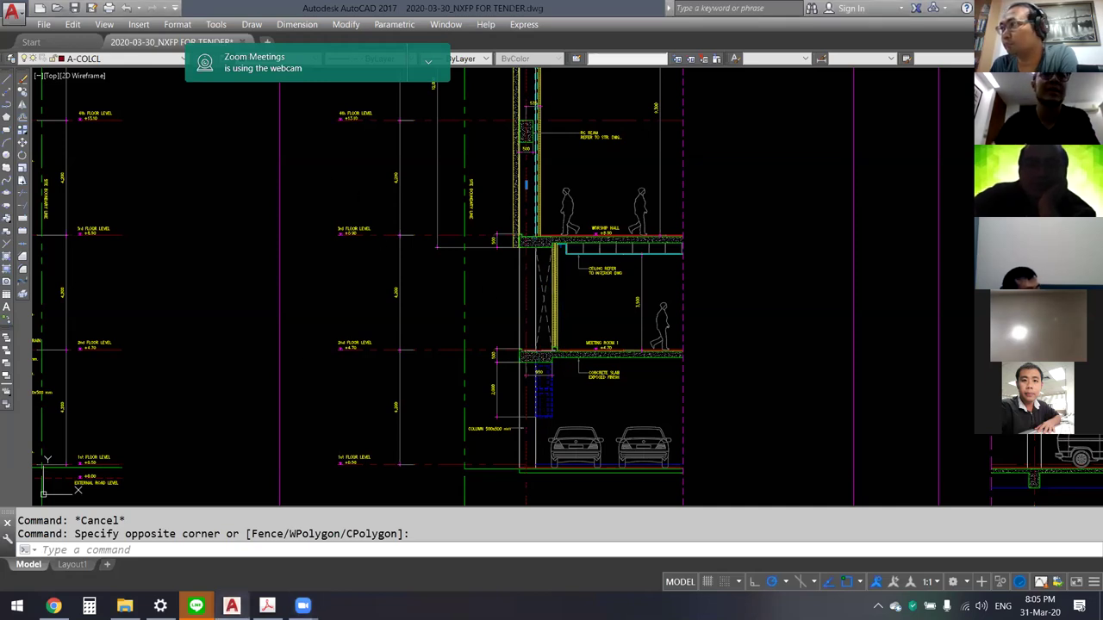
pyautogui.scroll(-3, 374, 241)
pyautogui.scroll(-2, 405, 284)
pyautogui.scroll(3, 433, 331)
pyautogui.hotkey('alt', 'Tab')
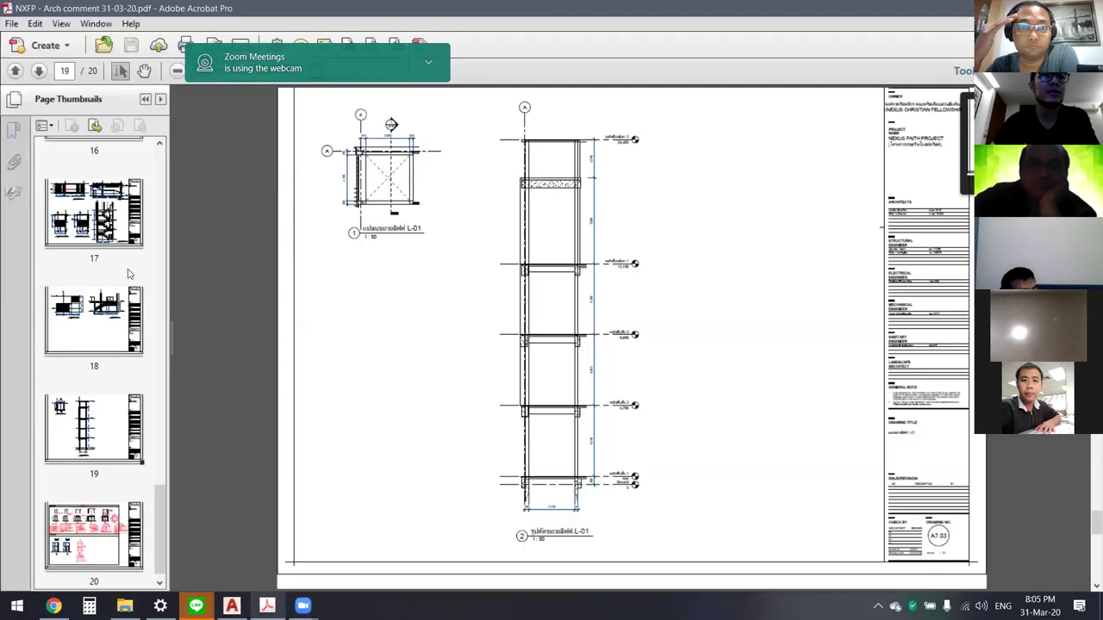
# Step: Scroll the page thumbnails and open the page 6 floor plan
pyautogui.scroll(5, 127, 274)
pyautogui.moveTo(160, 487); pyautogui.dragTo(170, 162)
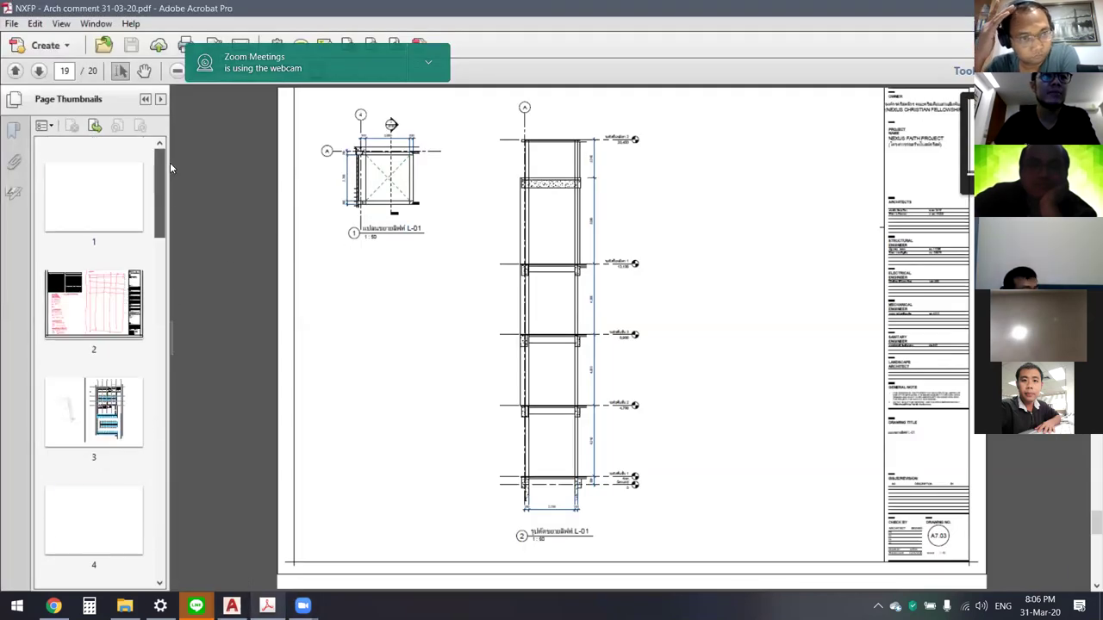
pyautogui.scroll(-2, 94, 301)
pyautogui.scroll(-1, 94, 302)
pyautogui.click(93, 301)
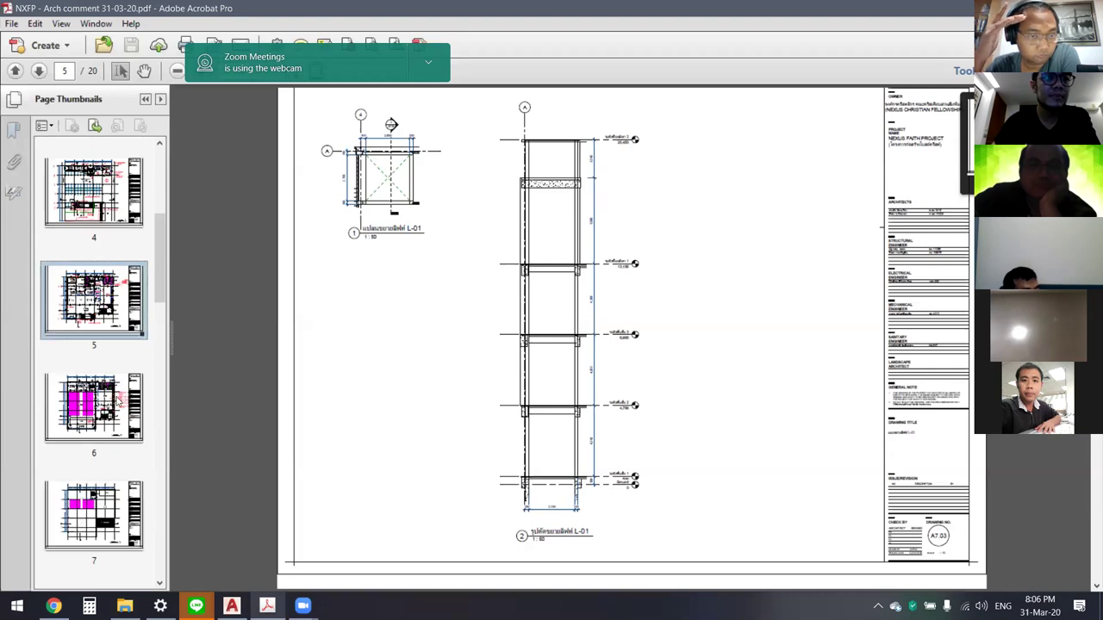
pyautogui.click(118, 401)
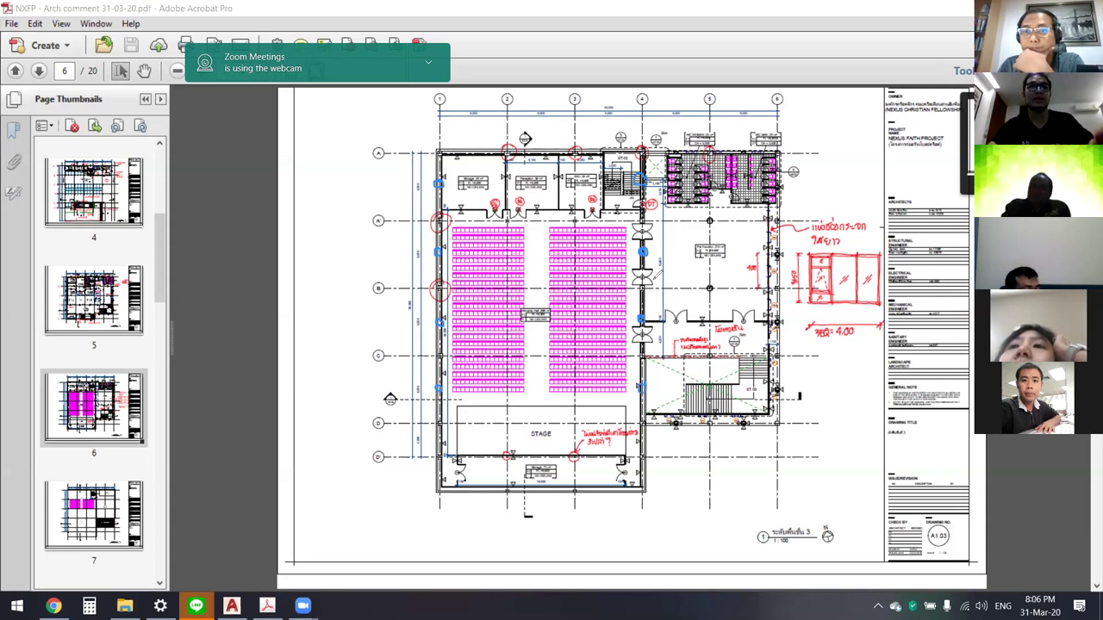
# Step: Zoom in and circle the wall beside the seating area in blue, then return to AutoCAD
pyautogui.keyDown('ctrl'); pyautogui.scroll(3, 659, 345); pyautogui.keyUp('ctrl')
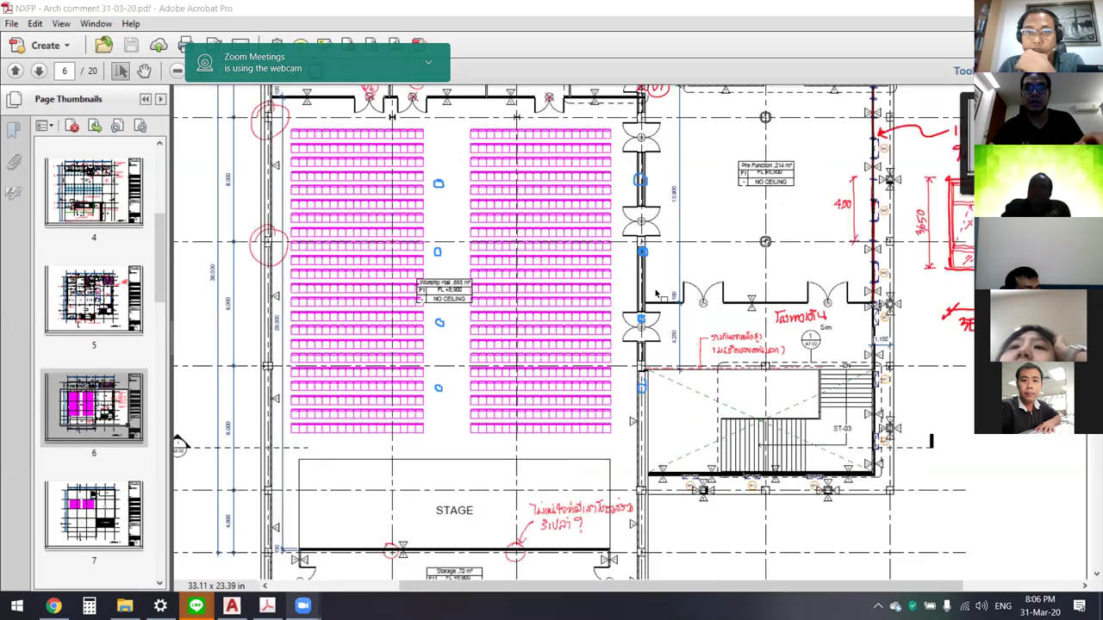
pyautogui.keyDown('ctrl'); pyautogui.scroll(2, 652, 319); pyautogui.keyUp('ctrl')
pyautogui.keyDown('ctrl'); pyautogui.scroll(2, 646, 284); pyautogui.keyUp('ctrl')
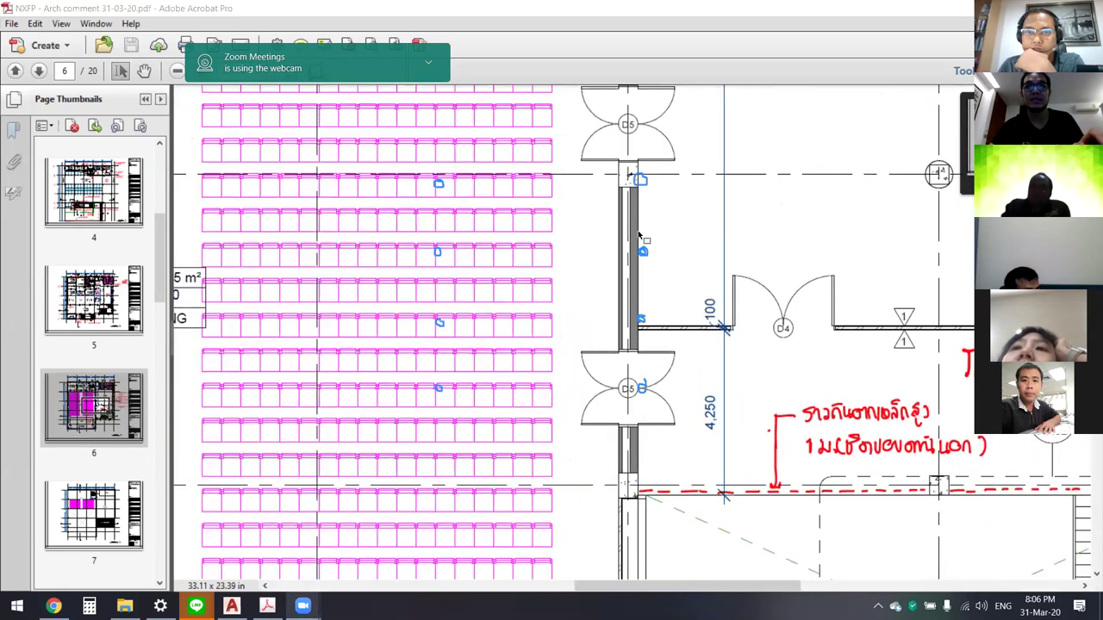
pyautogui.keyDown('ctrl'); pyautogui.scroll(2, 642, 244); pyautogui.keyUp('ctrl')
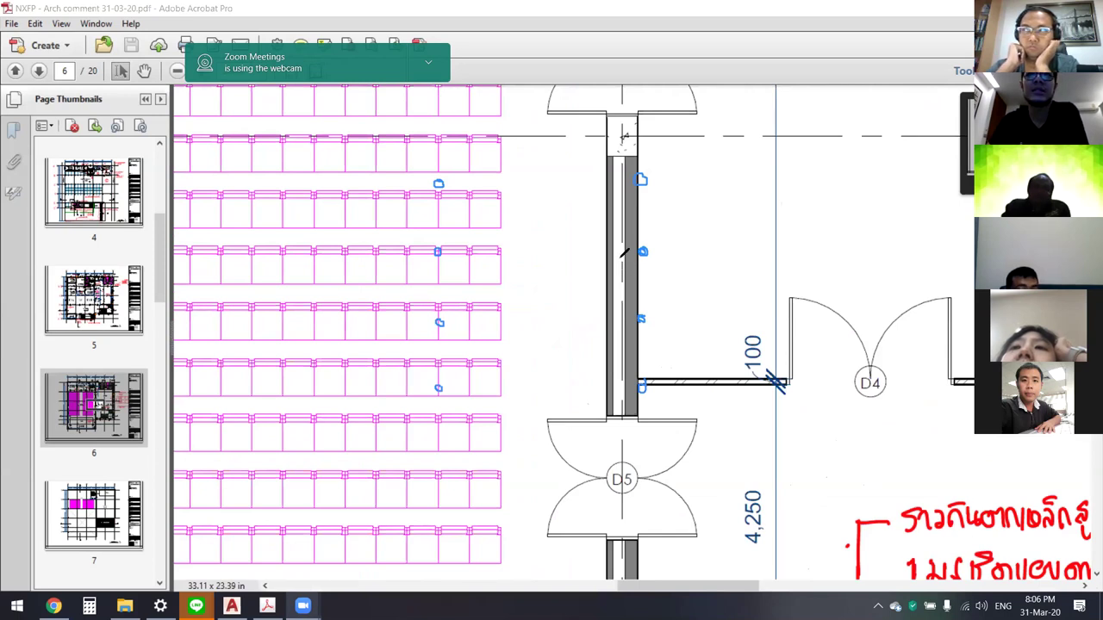
pyautogui.moveTo(618, 287); pyautogui.dragTo(617, 280)
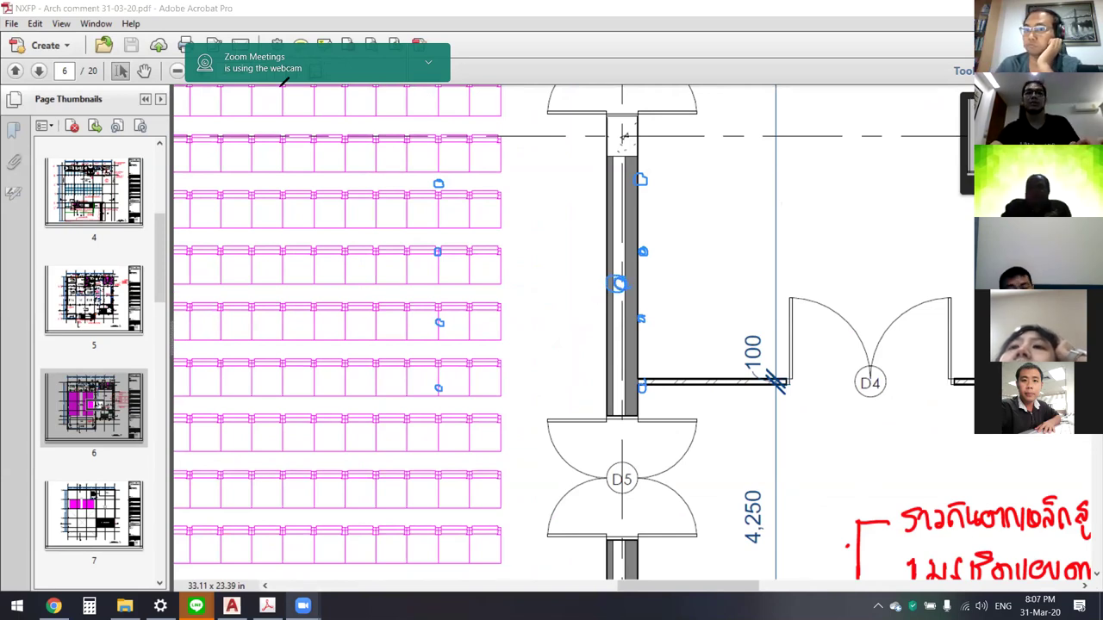
pyautogui.keyDown('ctrl'); pyautogui.scroll(-2, 639, 339); pyautogui.keyUp('ctrl')
pyautogui.keyDown('ctrl'); pyautogui.scroll(-1, 640, 339); pyautogui.keyUp('ctrl')
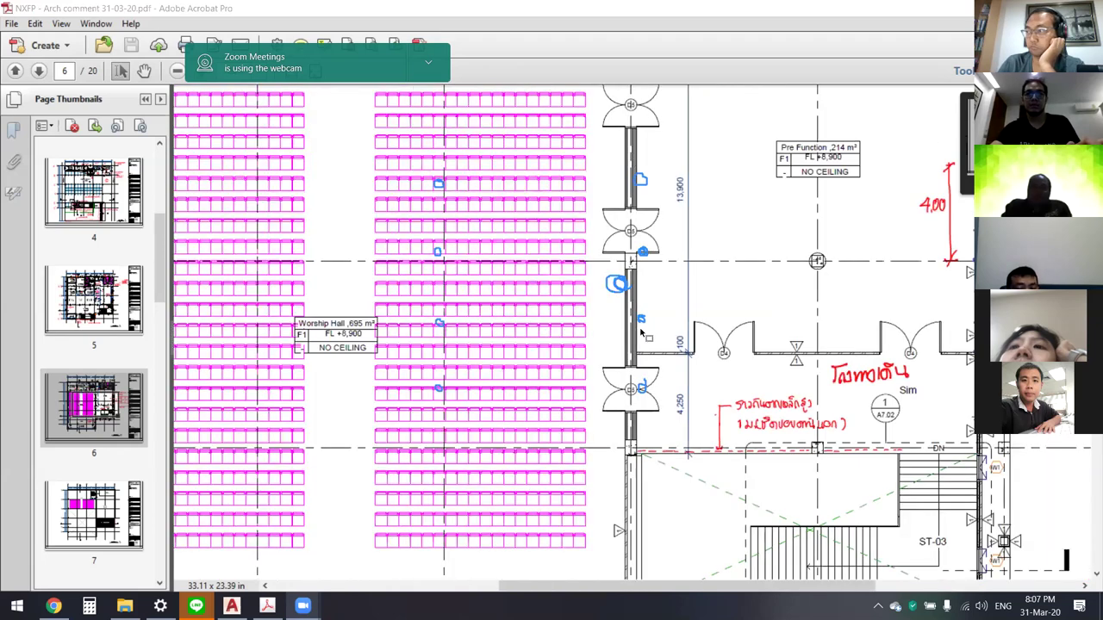
pyautogui.keyDown('ctrl'); pyautogui.scroll(-1, 639, 338); pyautogui.keyUp('ctrl')
pyautogui.keyDown('ctrl'); pyautogui.scroll(-1, 640, 339); pyautogui.keyUp('ctrl')
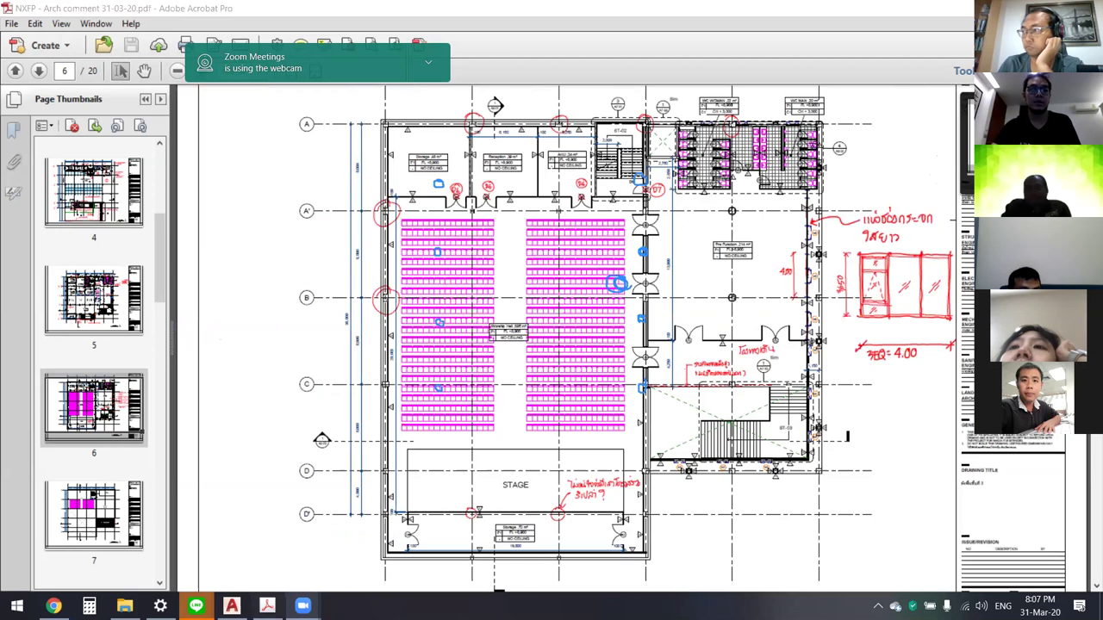
pyautogui.click(232, 605)
# Step: Zoom out from the sections, start a polyline, and pan up to the hall floor plan
pyautogui.scroll(1, 591, 410)
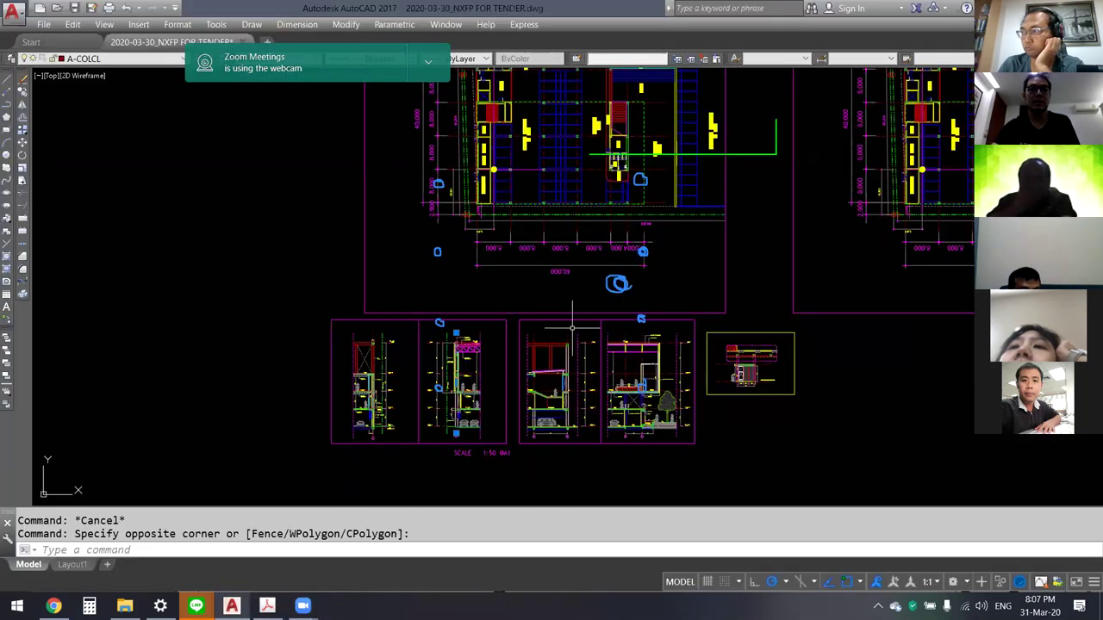
pyautogui.scroll(1, 571, 316)
pyautogui.scroll(2, 572, 316)
pyautogui.scroll(1, 571, 315)
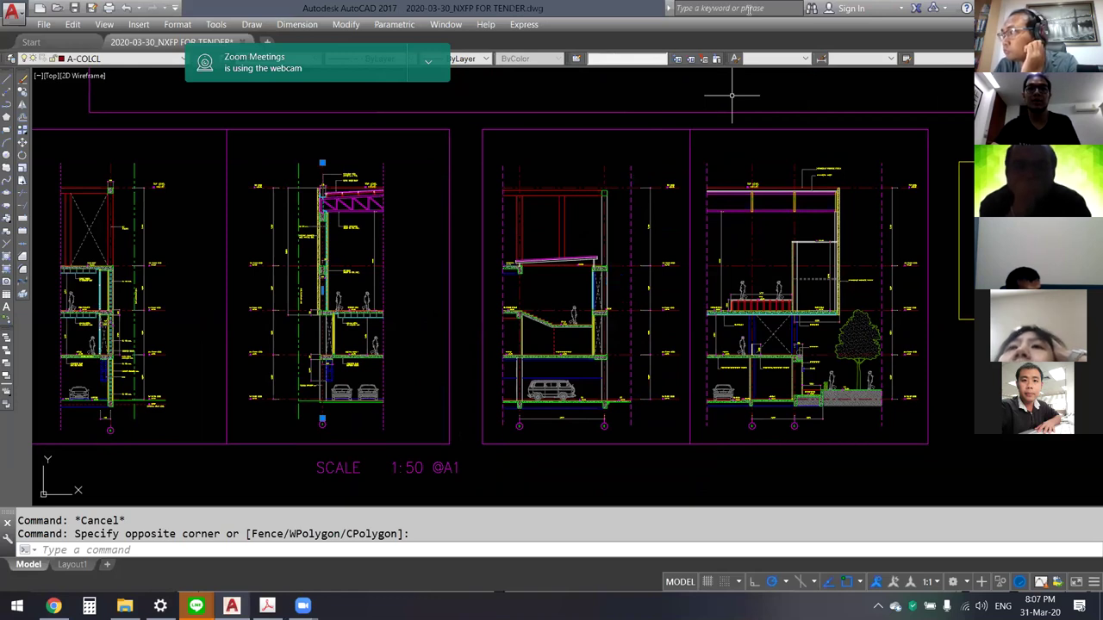
pyautogui.scroll(2, 573, 380)
pyautogui.scroll(2, 584, 375)
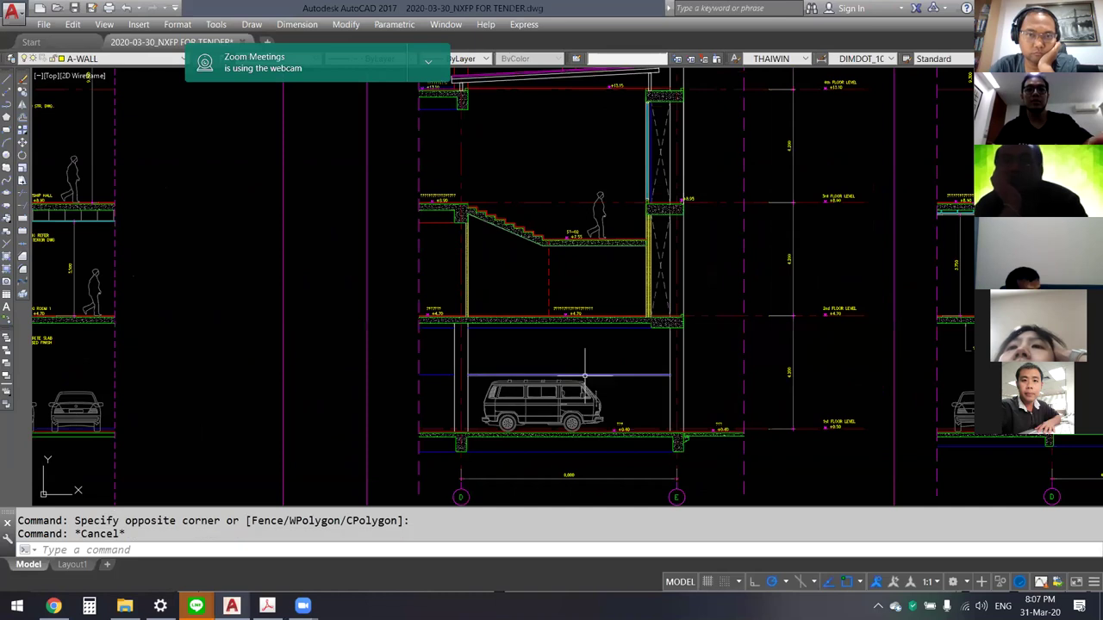
pyautogui.scroll(-3, 585, 375)
pyautogui.scroll(1, 642, 349)
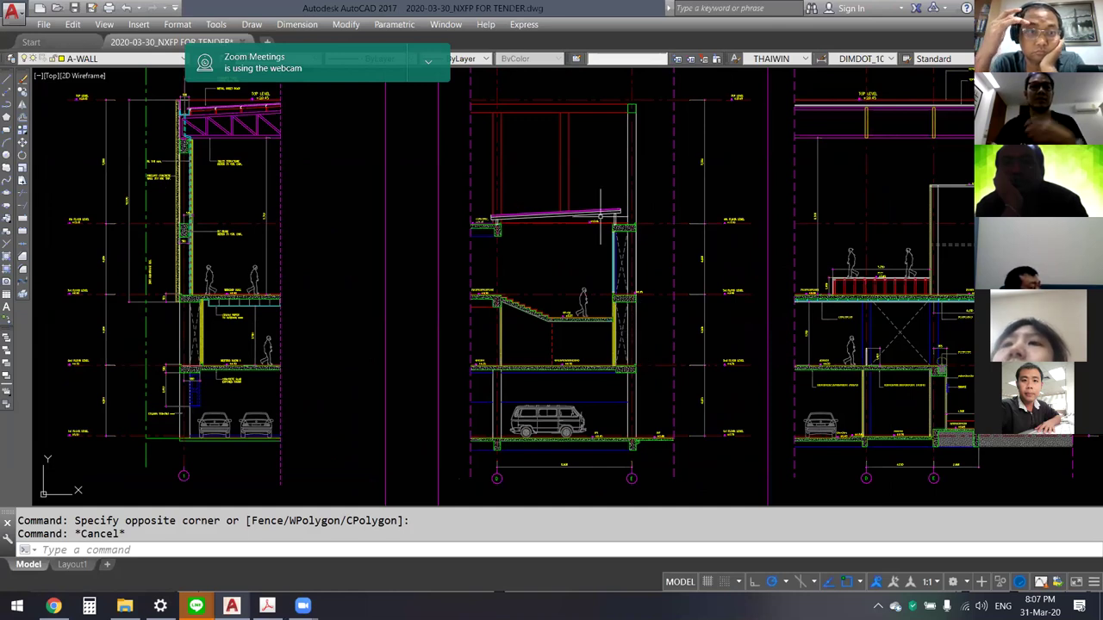
pyautogui.scroll(-4, 586, 221)
pyautogui.press('Escape')
pyautogui.write('1')
pyautogui.press('space')
pyautogui.moveTo(364, 116)
pyautogui.mouseDown(button='middle')
pyautogui.moveTo(439, 357)
pyautogui.moveTo(666, 336)
pyautogui.moveTo(417, 274)
pyautogui.moveTo(443, 412)
pyautogui.mouseUp(button='middle')
# Step: Draw a trial polyline on the plan running beside the pre-function stair
pyautogui.scroll(2, 458, 339)
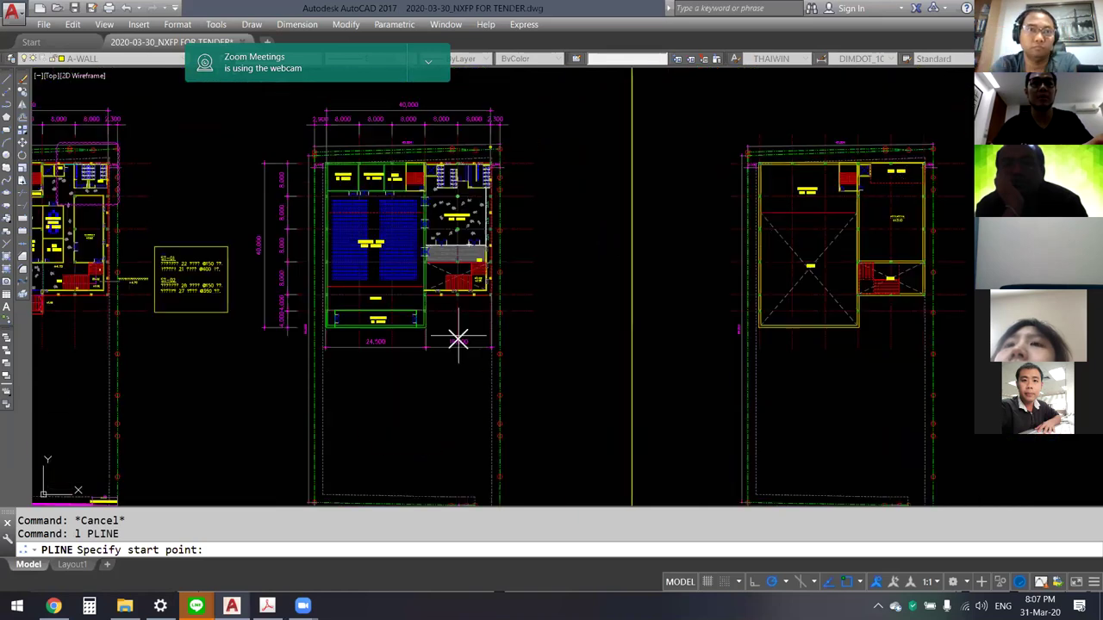
pyautogui.scroll(4, 458, 338)
pyautogui.click(454, 295)
pyautogui.click(493, 294)
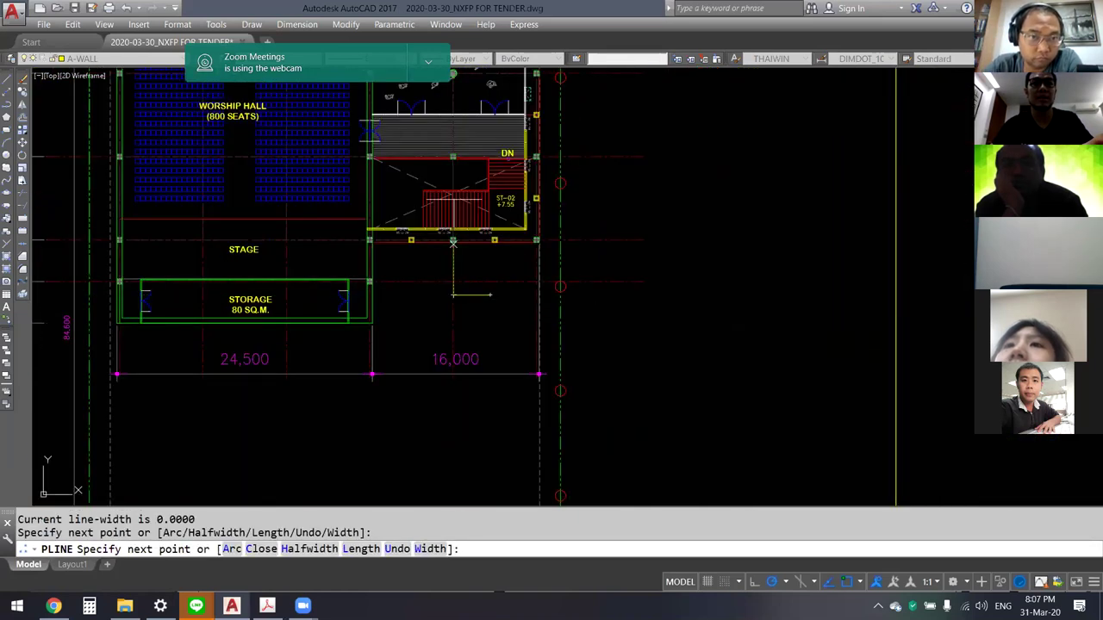
pyautogui.moveTo(446, 123); pyautogui.dragTo(454, 184, button='middle')
pyautogui.scroll(4, 450, 160)
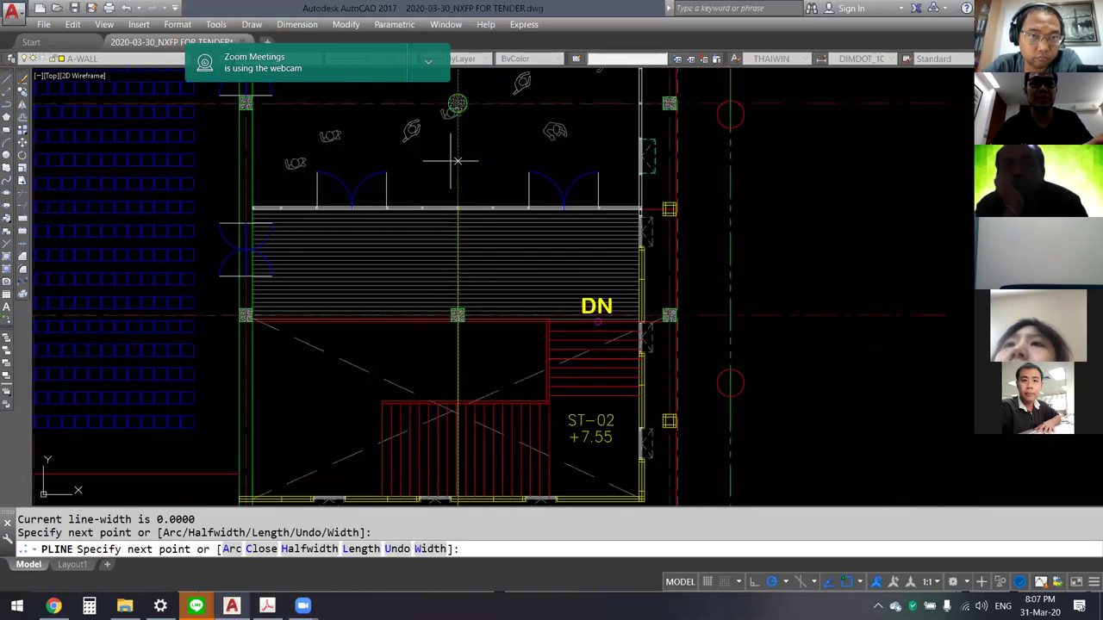
pyautogui.scroll(2, 450, 161)
pyautogui.click(450, 159)
pyautogui.press('Escape')
# Step: Delete the trial polyline, then undo to restore it
pyautogui.scroll(-6, 509, 154)
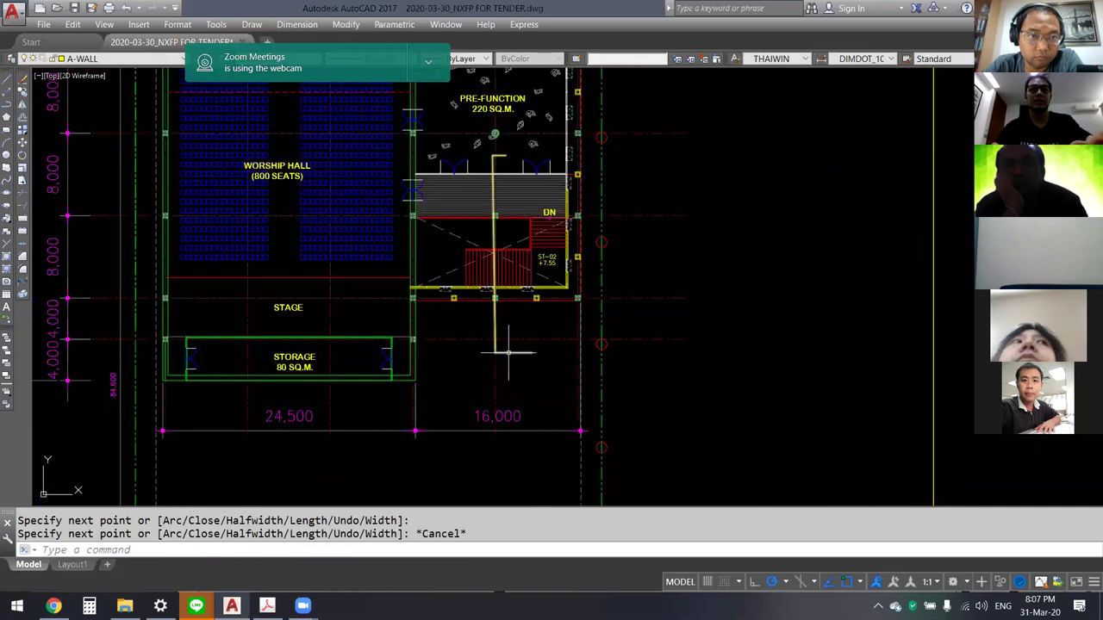
pyautogui.press('Delete')
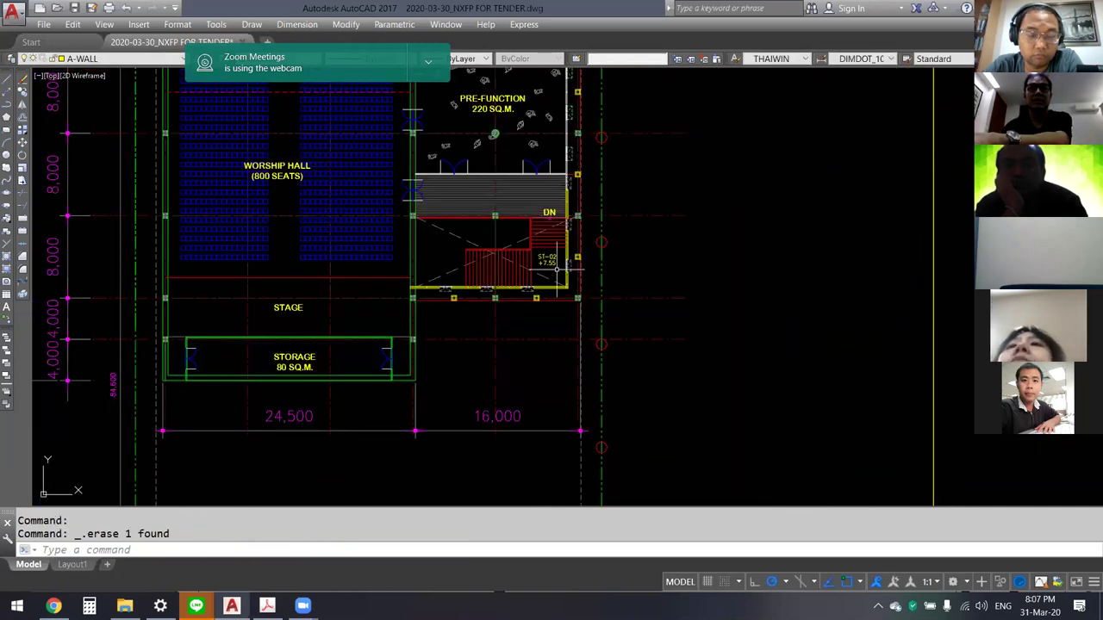
pyautogui.press('Escape')
pyautogui.hotkey('ctrl', 'z')
pyautogui.hotkey('ctrl', 'z')
pyautogui.press('Escape')
pyautogui.hotkey('ctrl', 'z')
# Step: Select the line, try and cancel a move, then erase it and zoom out to the whole sheet
pyautogui.click(517, 366)
pyautogui.click(544, 375)
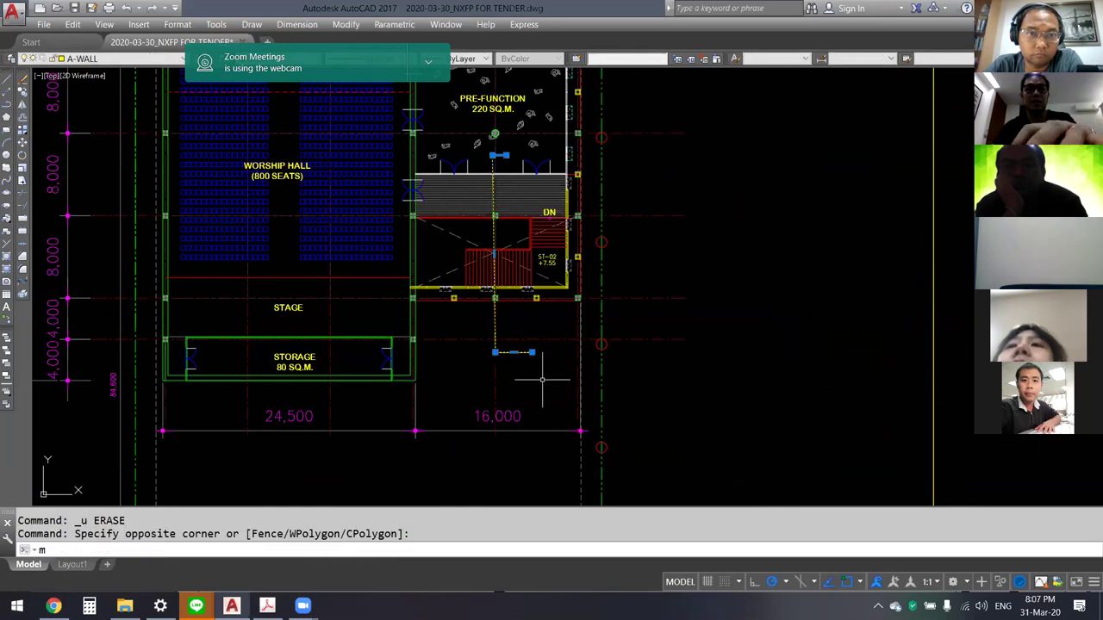
pyautogui.write('m')
pyautogui.press('Return')
pyautogui.click(527, 378)
pyautogui.press('Escape')
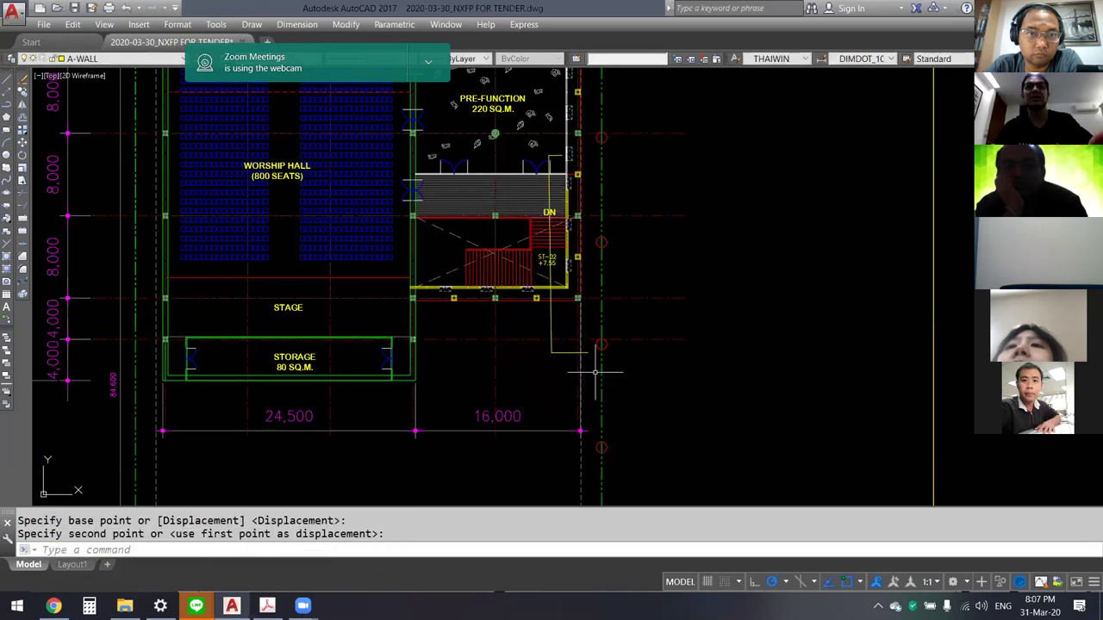
pyautogui.press('Delete')
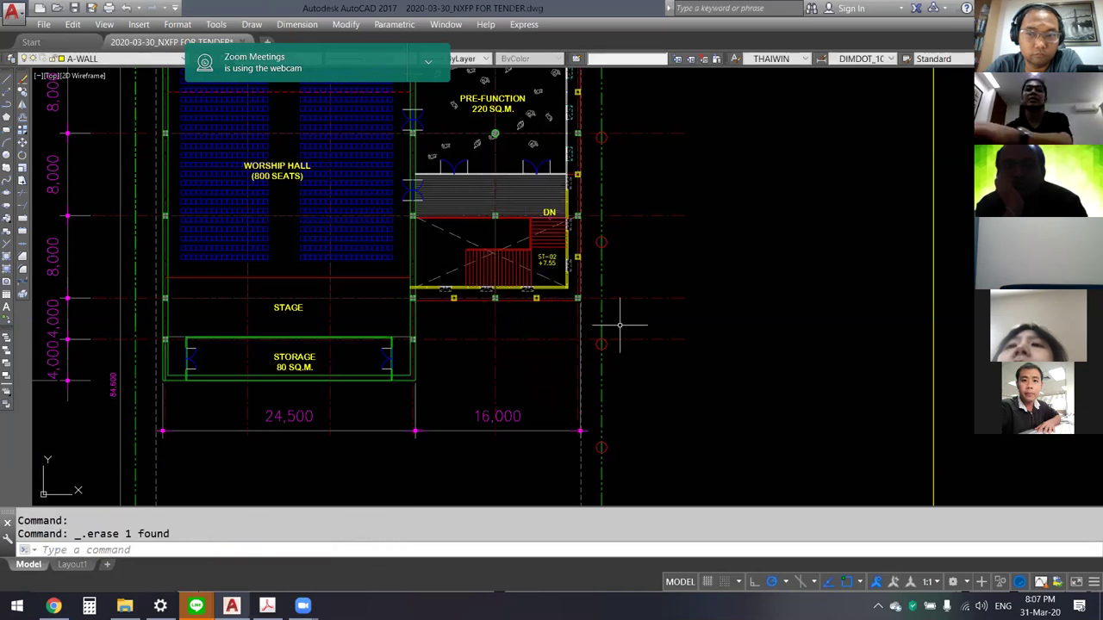
pyautogui.scroll(-3, 615, 328)
pyautogui.scroll(-3, 534, 284)
pyautogui.scroll(-2, 470, 253)
# Step: Zoom and pan the section drawings to centre the stair and slab junction
pyautogui.moveTo(469, 252); pyautogui.dragTo(470, 189, button='middle')
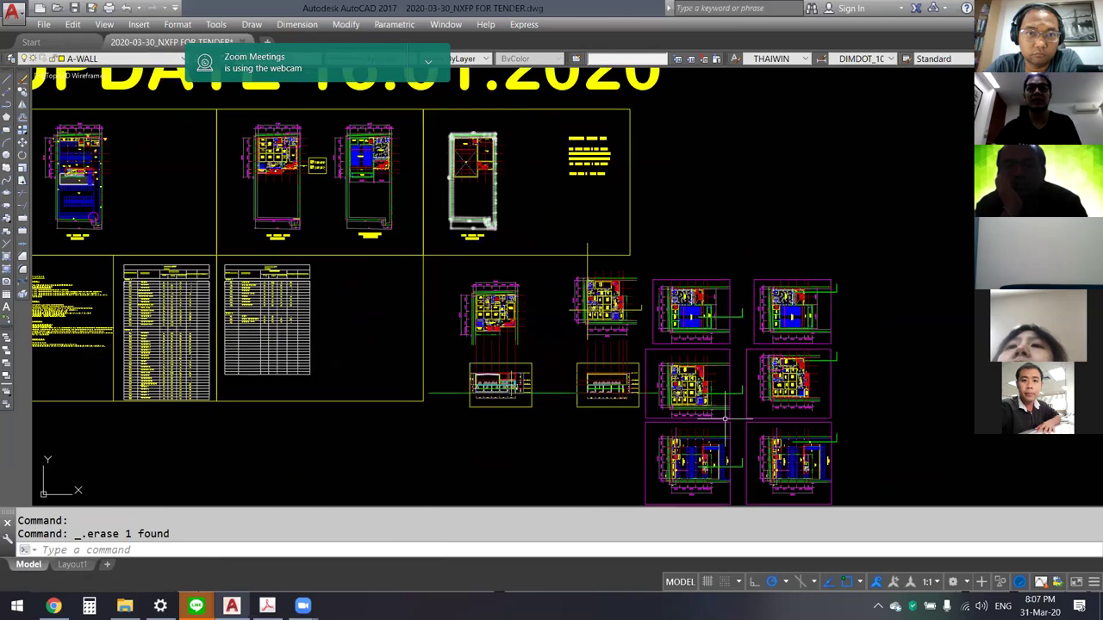
pyautogui.scroll(2, 603, 259)
pyautogui.scroll(2, 603, 258)
pyautogui.scroll(2, 603, 258)
pyautogui.scroll(3, 601, 182)
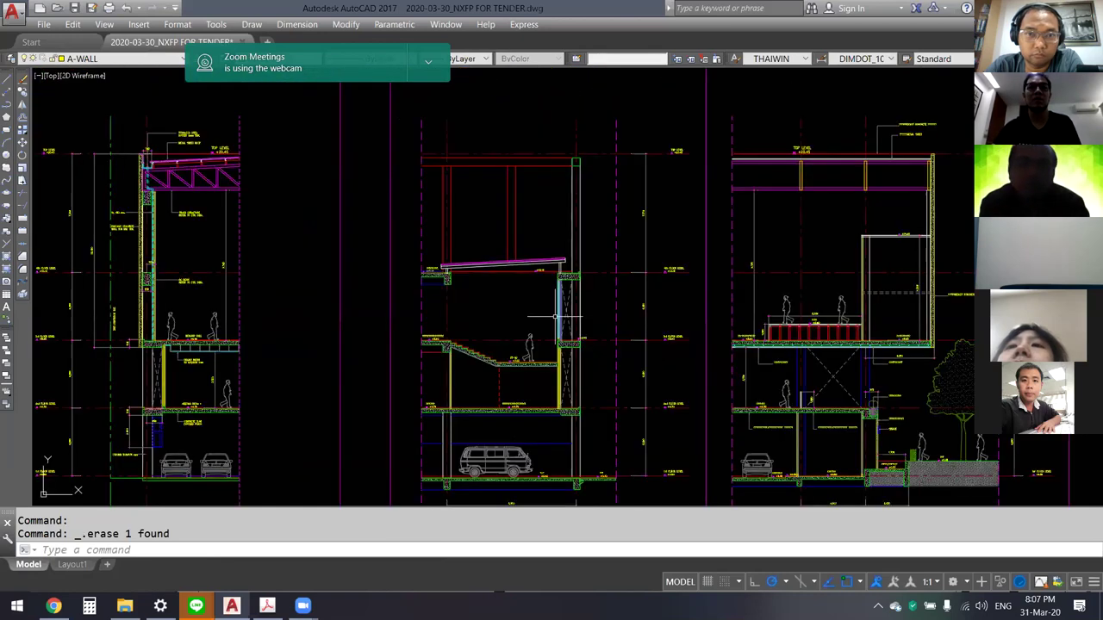
pyautogui.scroll(1, 604, 252)
pyautogui.scroll(2, 605, 251)
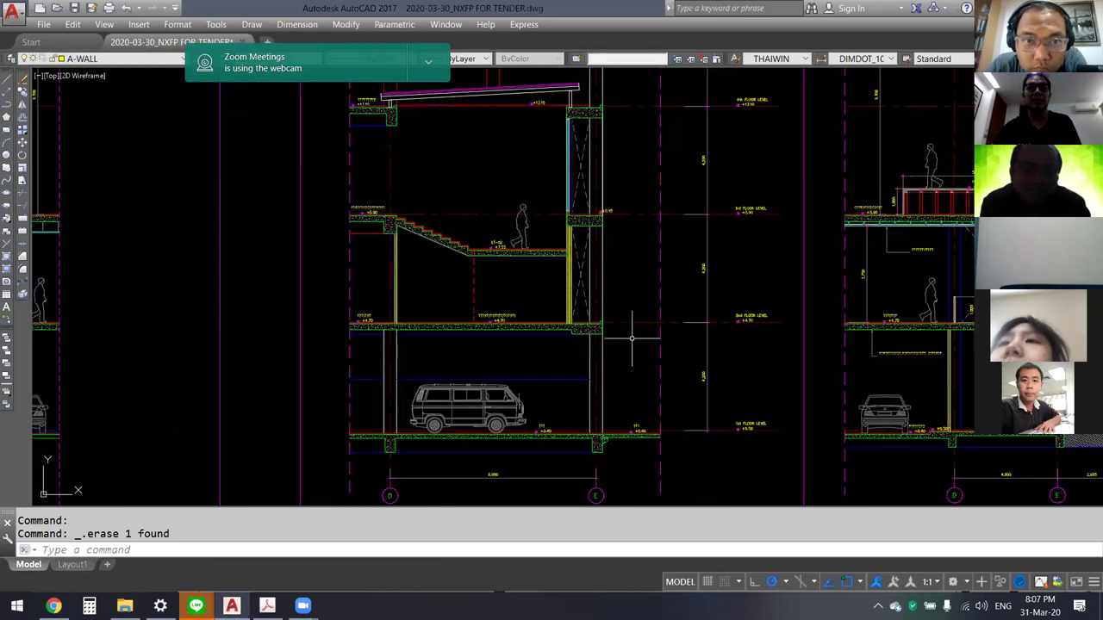
pyautogui.moveTo(635, 328)
pyautogui.mouseDown(button='middle')
pyautogui.moveTo(692, 367)
pyautogui.moveTo(648, 379)
pyautogui.moveTo(645, 341)
pyautogui.mouseUp(button='middle')
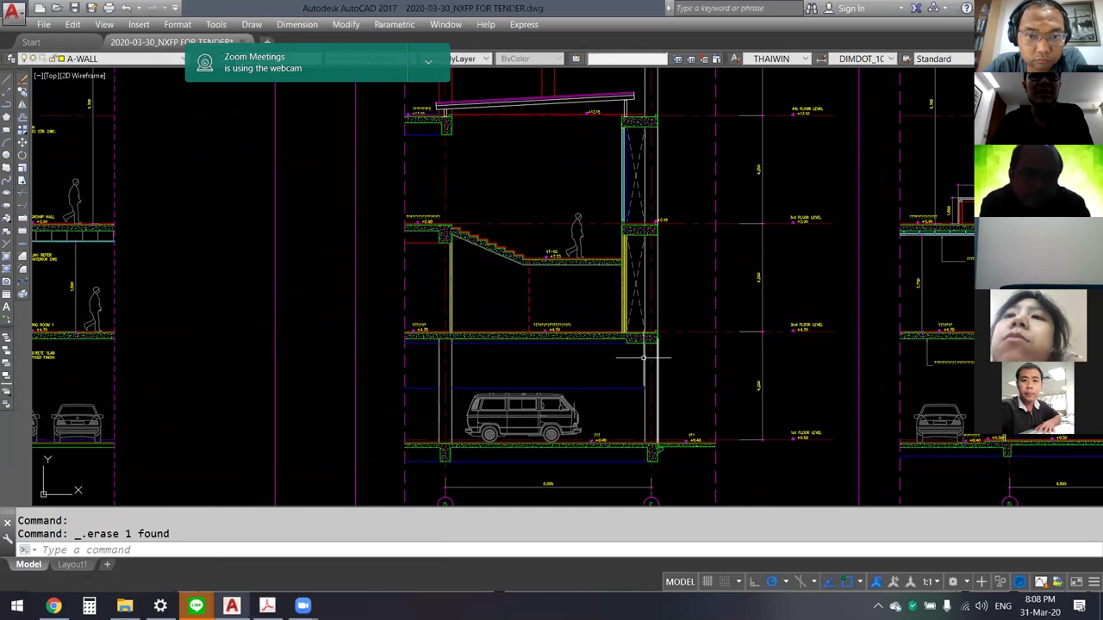
pyautogui.scroll(2, 646, 343)
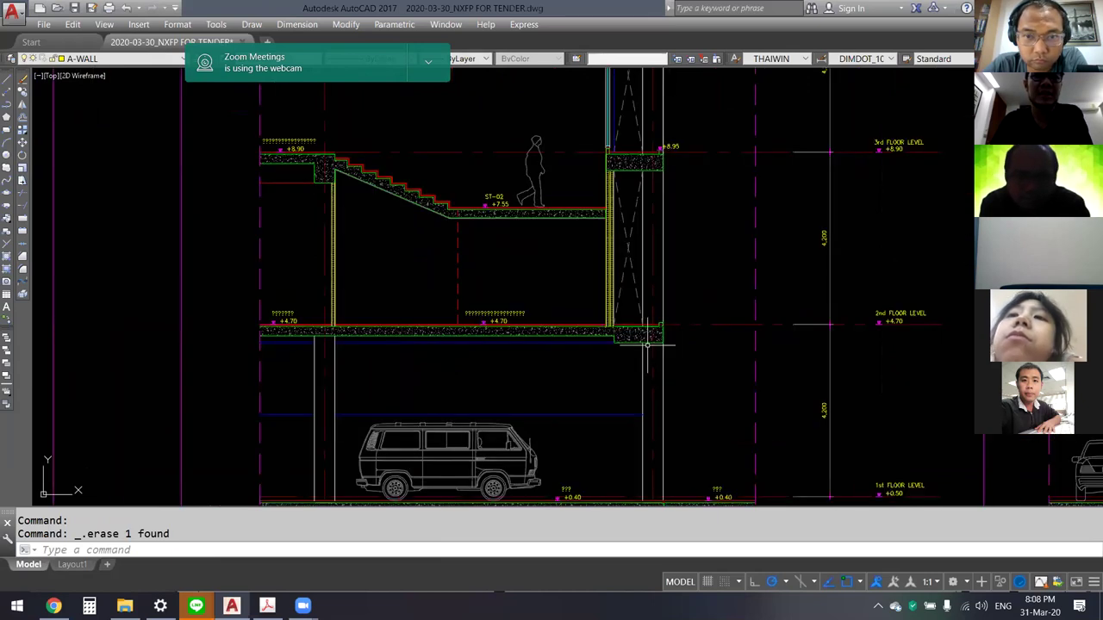
pyautogui.moveTo(664, 374); pyautogui.dragTo(724, 431, button='middle')
# Step: Cancel a stray selection window, reveal the roof, and sketch a blue ellipse around the top slab
pyautogui.click(652, 228)
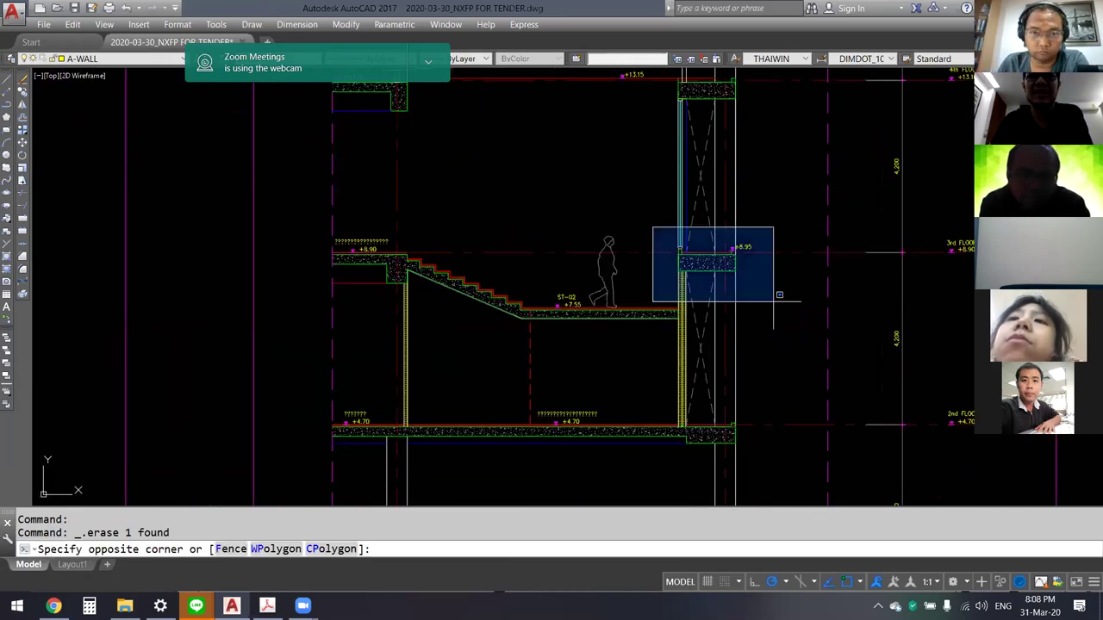
pyautogui.press('Escape')
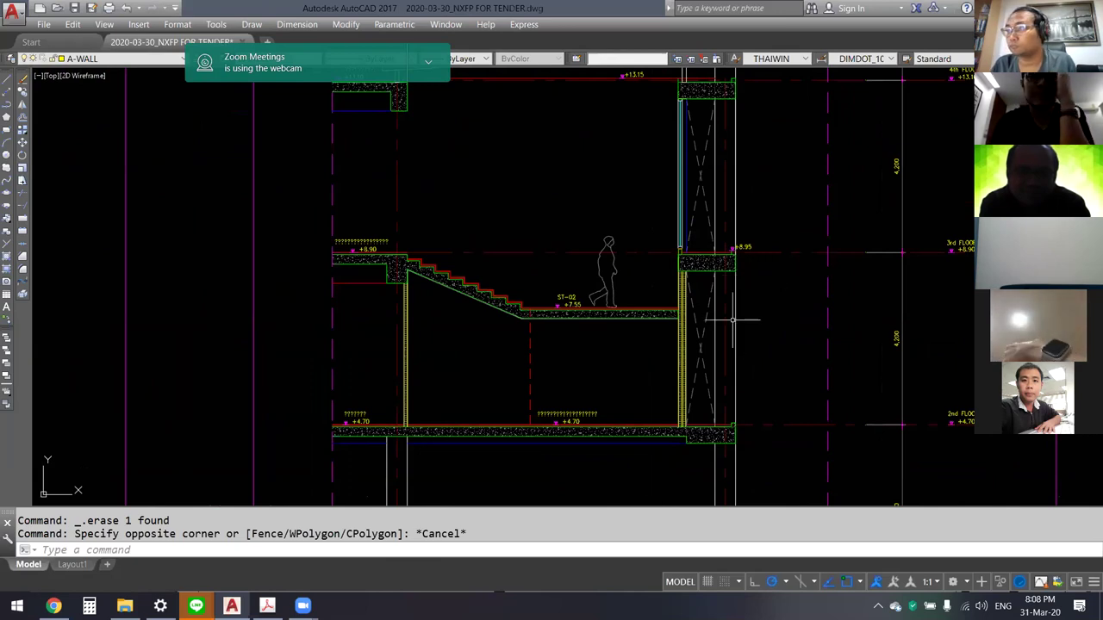
pyautogui.moveTo(733, 321); pyautogui.dragTo(725, 344, button='middle')
pyautogui.moveTo(723, 298); pyautogui.dragTo(716, 315, button='middle')
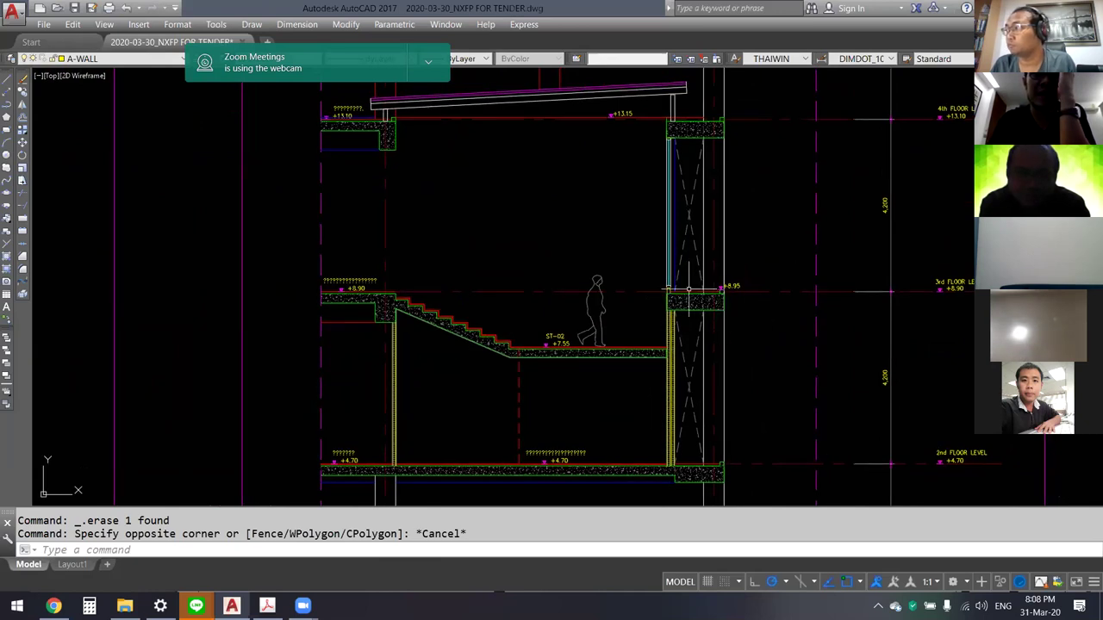
pyautogui.moveTo(692, 290); pyautogui.dragTo(696, 333, button='middle')
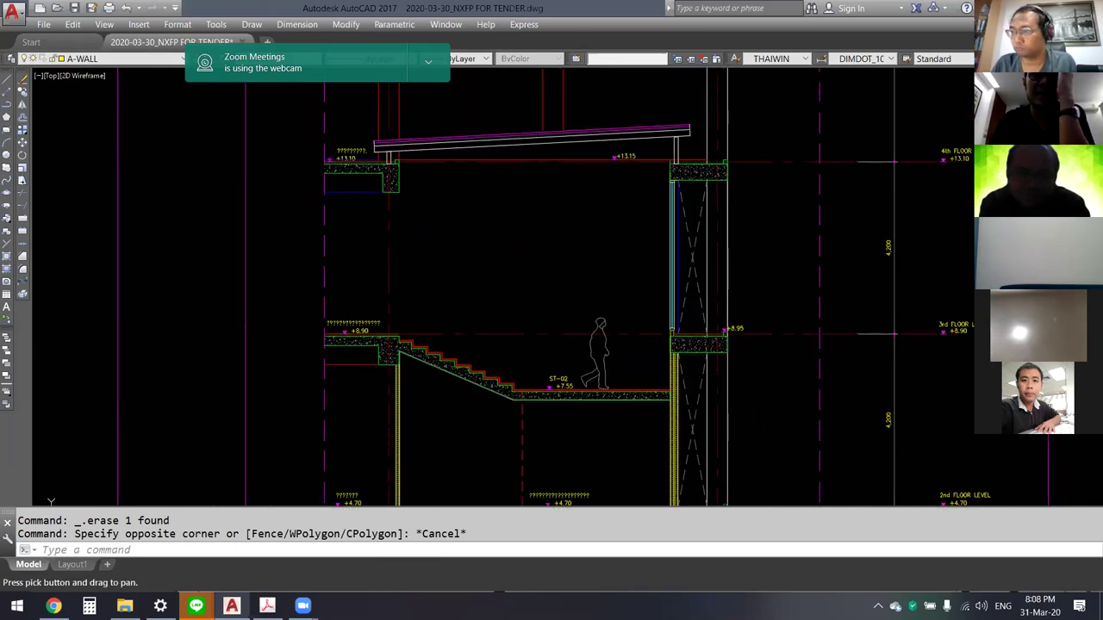
pyautogui.scroll(-2, 728, 336)
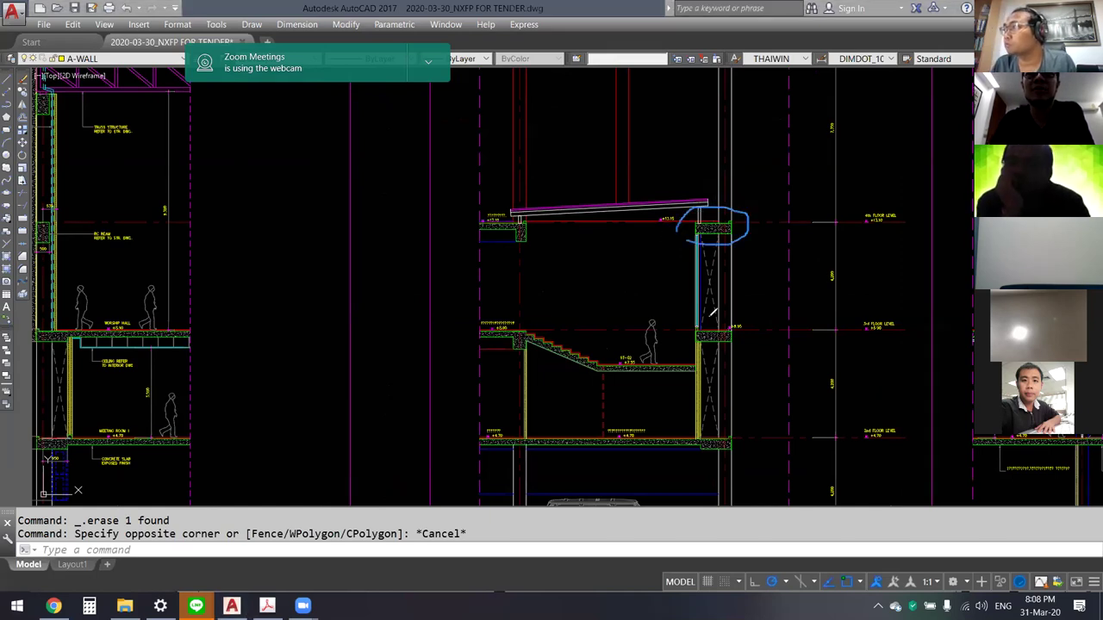
pyautogui.moveTo(727, 347); pyautogui.dragTo(720, 314)
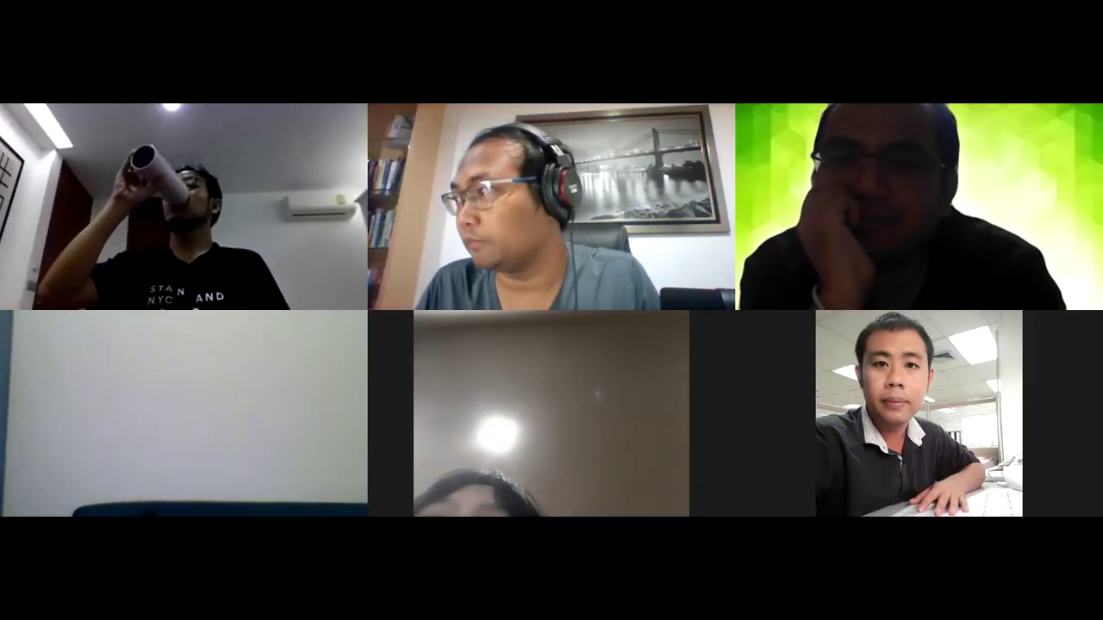
# Step: Zoom into the Revit 3D model and orbit to view the stair and floor-beam framing
pyautogui.scroll(1, 723, 413)
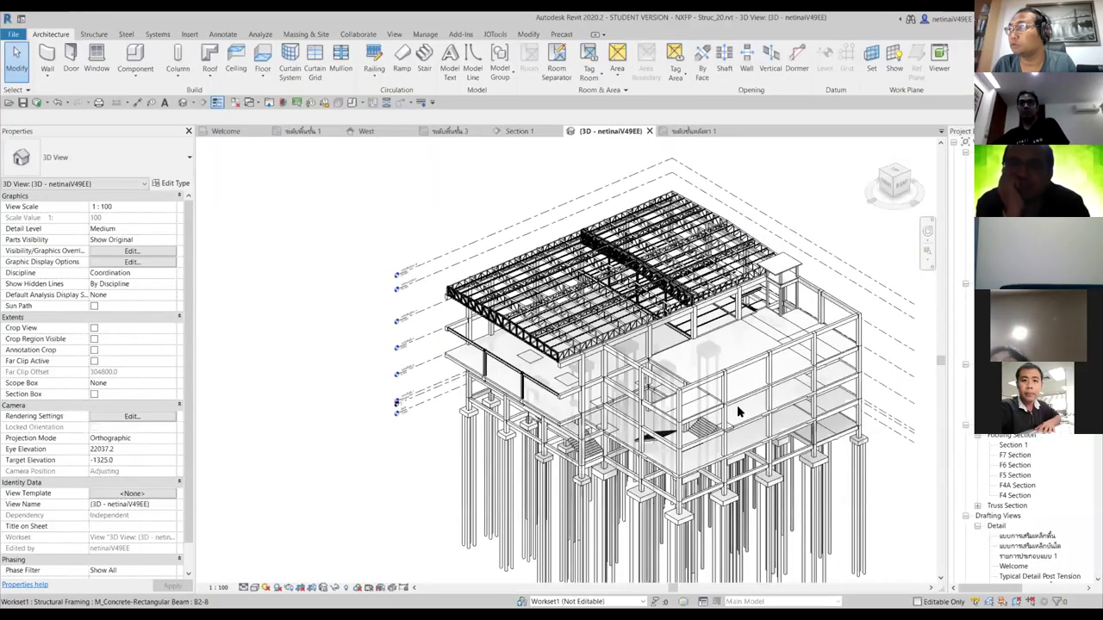
pyautogui.scroll(2, 736, 414)
pyautogui.scroll(2, 594, 394)
pyautogui.scroll(2, 593, 394)
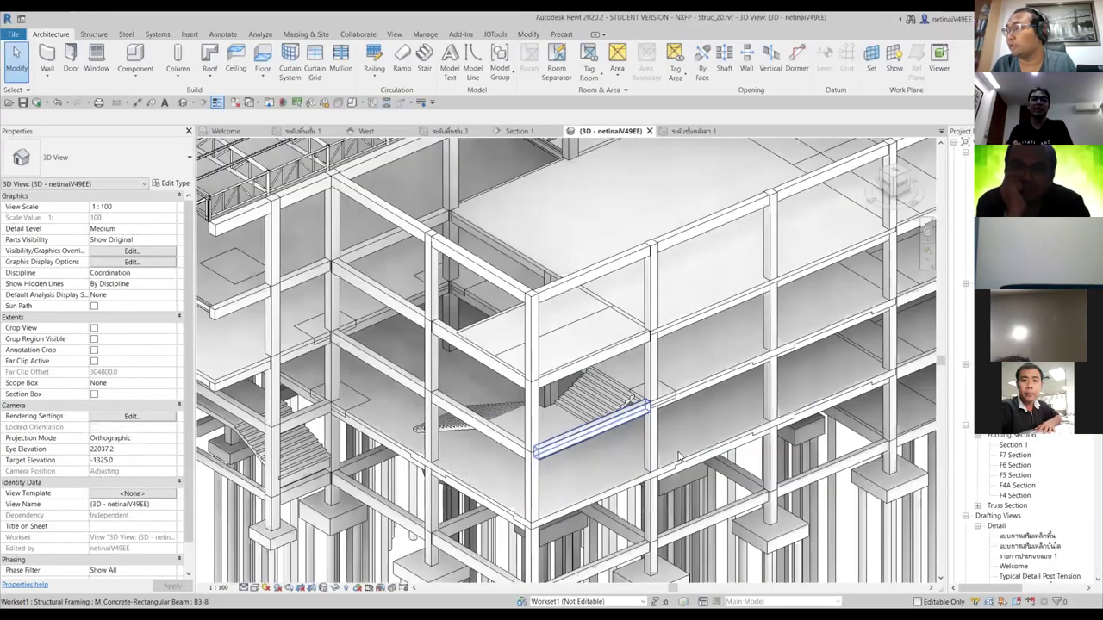
pyautogui.moveTo(750, 534)
pyautogui.keyDown('shift'); pyautogui.mouseDown(button='middle')
pyautogui.moveTo(631, 473)
pyautogui.moveTo(259, 500)
pyautogui.mouseUp(button='middle'); pyautogui.keyUp('shift')
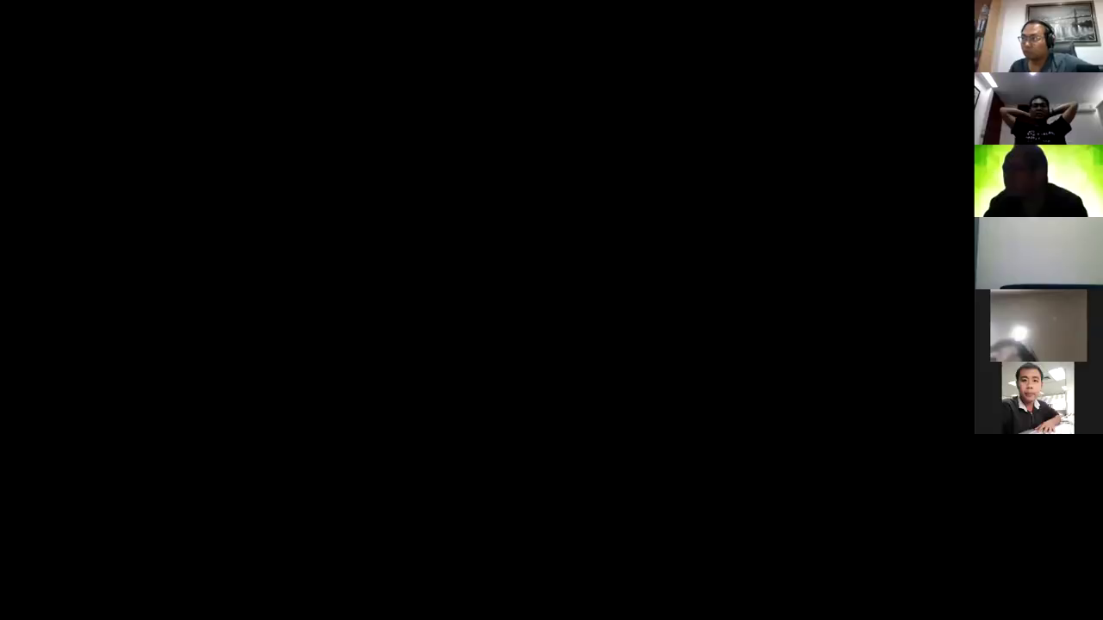
# Step: Zoom and pan the left building section to the slab at level +8.95
pyautogui.scroll(3, 583, 517)
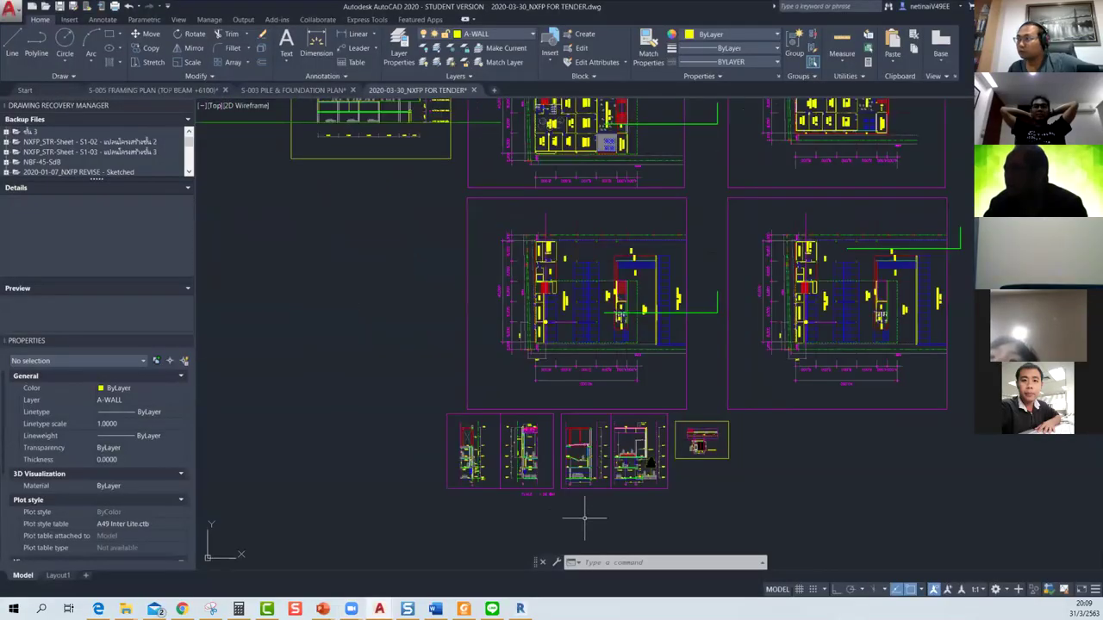
pyautogui.scroll(3, 598, 450)
pyautogui.scroll(3, 724, 386)
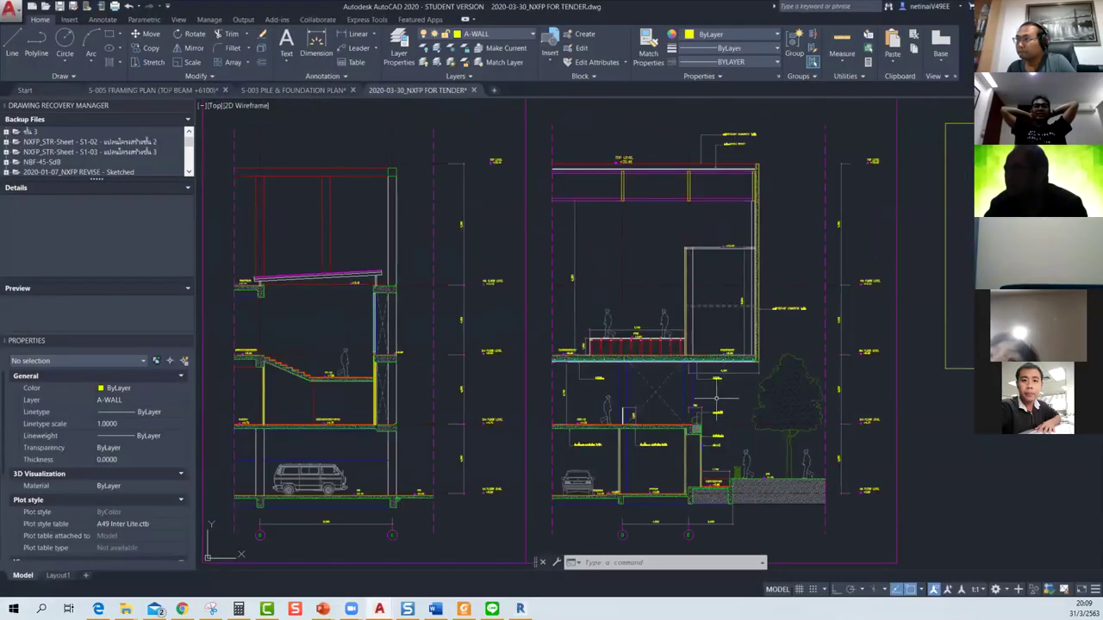
pyautogui.scroll(5, 382, 423)
pyautogui.scroll(-2, 432, 388)
pyautogui.scroll(-2, 449, 379)
pyautogui.moveTo(420, 368); pyautogui.dragTo(493, 385, button='middle')
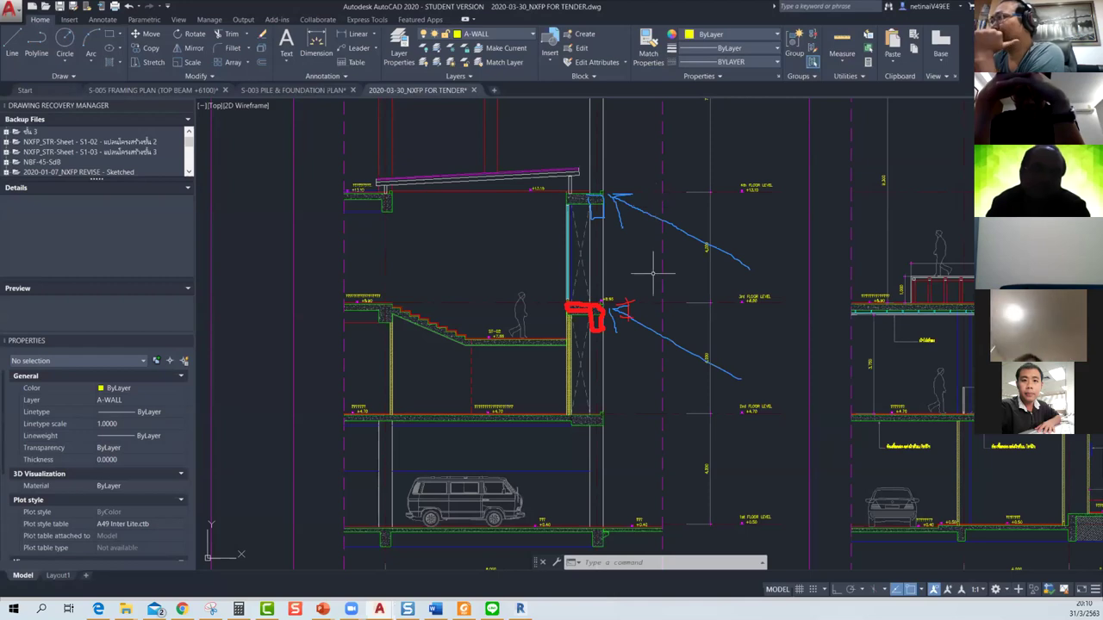
pyautogui.scroll(5, 699, 321)
pyautogui.scroll(2, 364, 235)
# Step: Add a vertical 400 linear dimension for the slab thickness, placed left of the slab
pyautogui.click(355, 33)
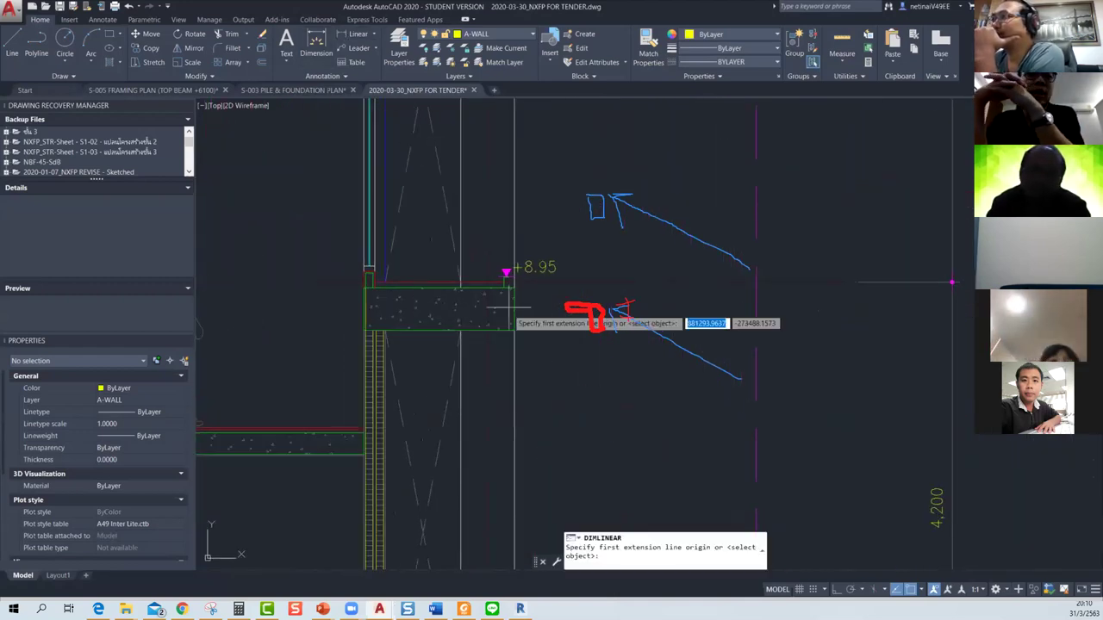
pyautogui.click(509, 283)
pyautogui.click(510, 330)
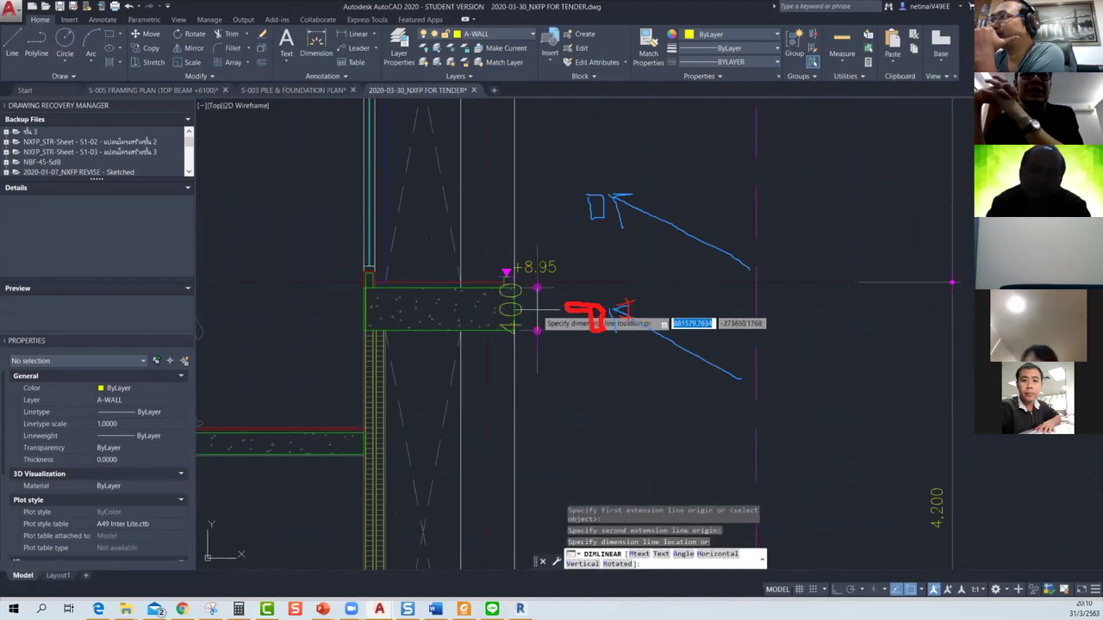
pyautogui.click(323, 311)
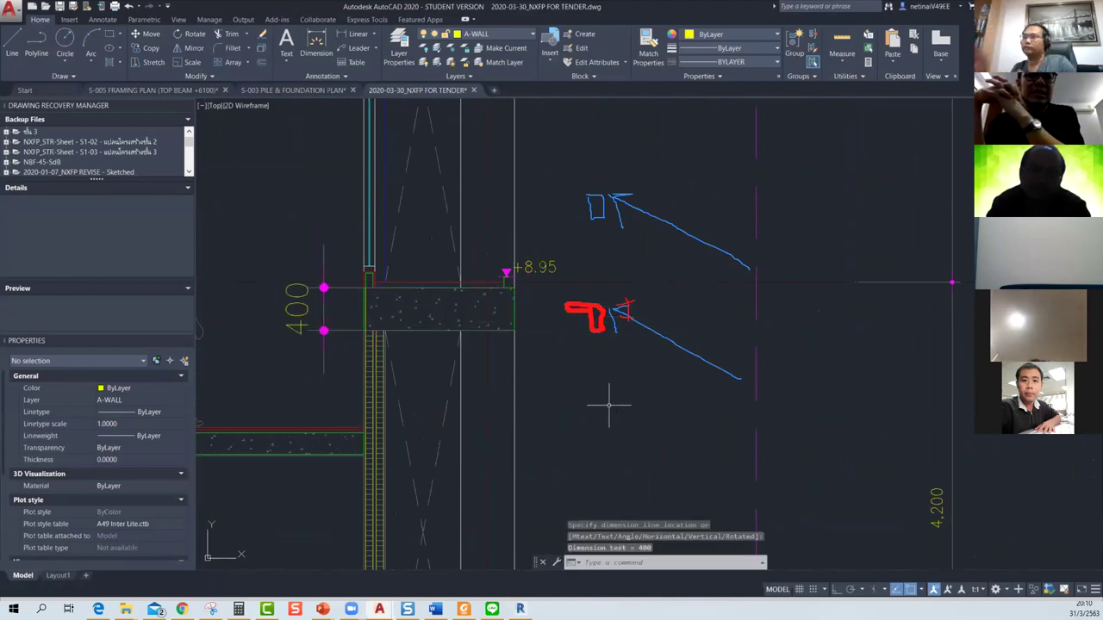
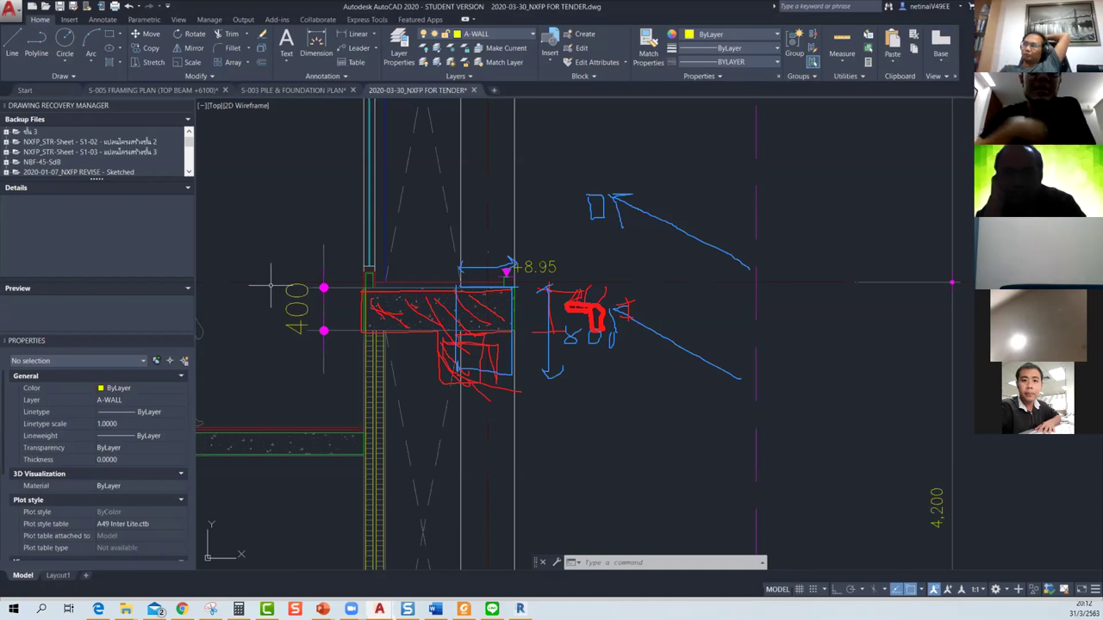
# Step: Switch from the AutoCAD tender drawing to Revit's 3D view of the Struc_20 model
pyautogui.hotkey('alt', 'Tab')
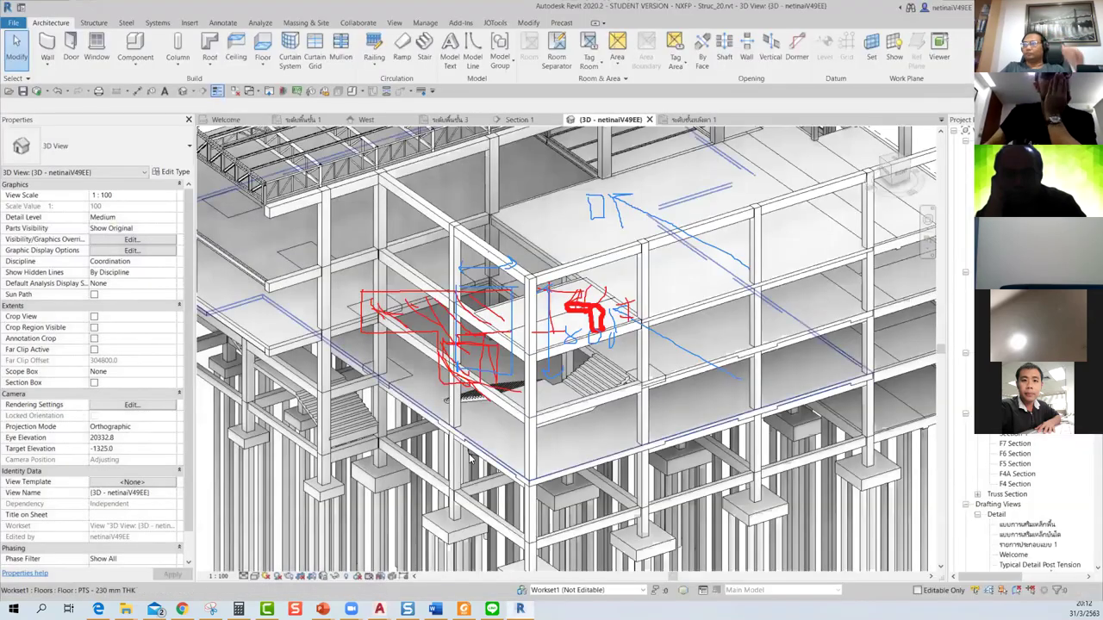
# Step: Orbit and zoom the Revit 3D view close on the stair landing and its neighbouring beams
pyautogui.keyDown('shift'); pyautogui.moveTo(642, 377); pyautogui.dragTo(829, 395, button='middle'); pyautogui.keyUp('shift')
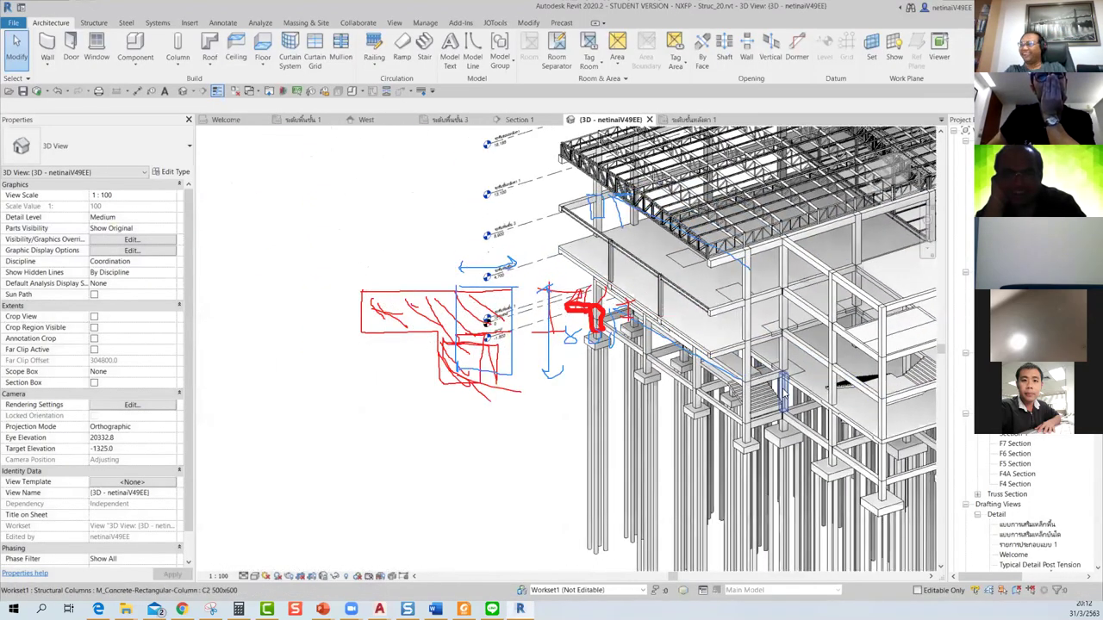
pyautogui.scroll(2, 831, 396)
pyautogui.scroll(2, 801, 405)
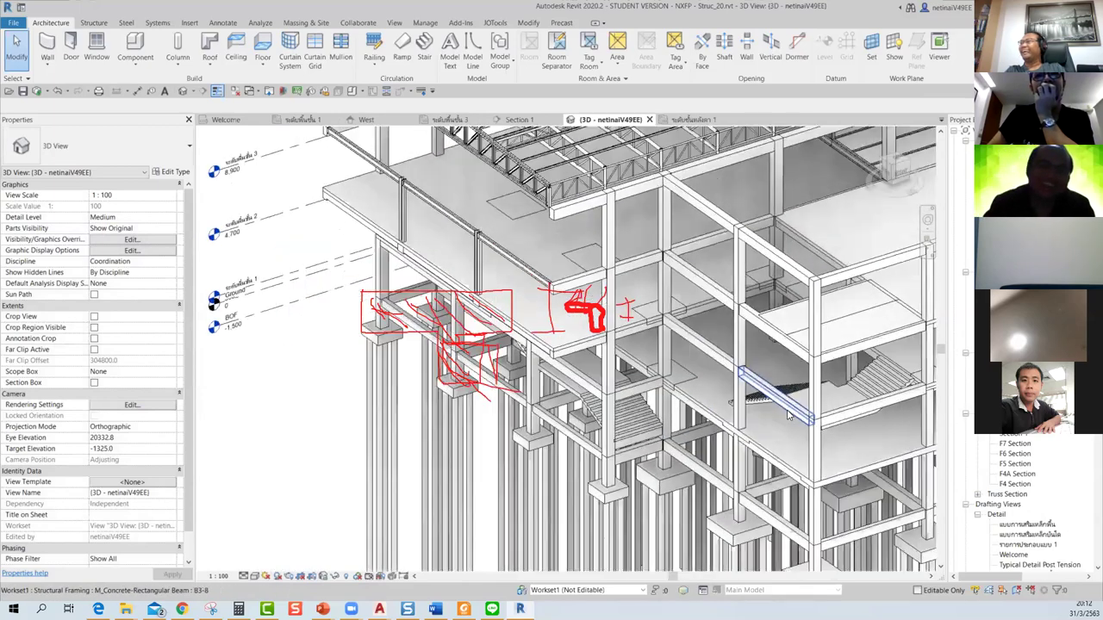
pyautogui.scroll(2, 762, 416)
pyautogui.moveTo(677, 368)
pyautogui.keyDown('shift'); pyautogui.mouseDown(button='middle')
pyautogui.moveTo(648, 419)
pyautogui.moveTo(749, 414)
pyautogui.mouseUp(button='middle'); pyautogui.keyUp('shift')
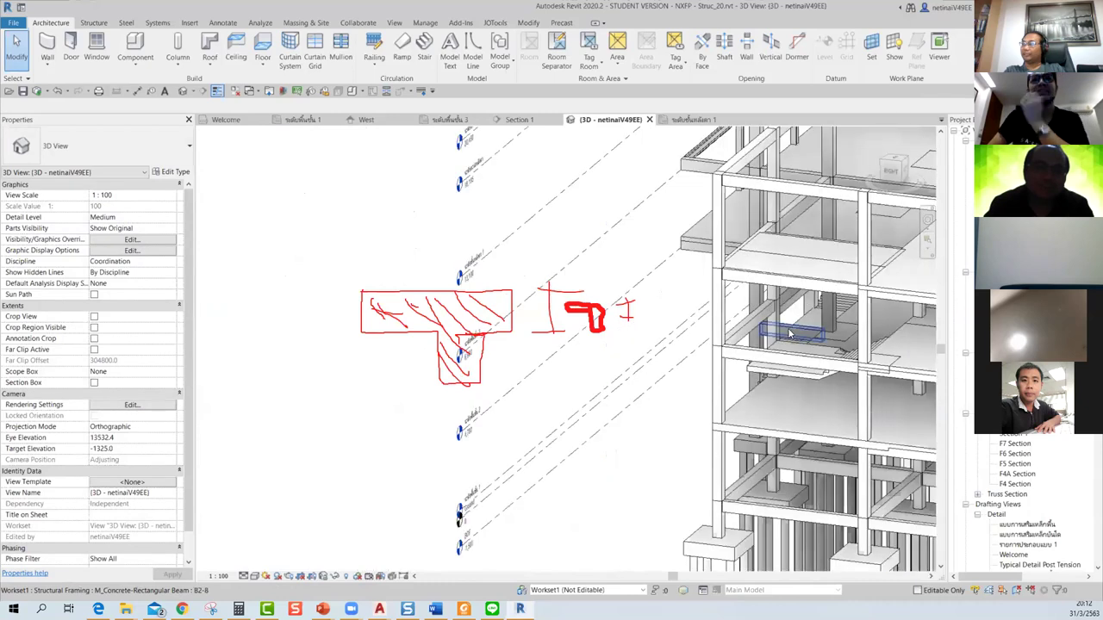
pyautogui.scroll(3, 754, 412)
pyautogui.scroll(1, 756, 411)
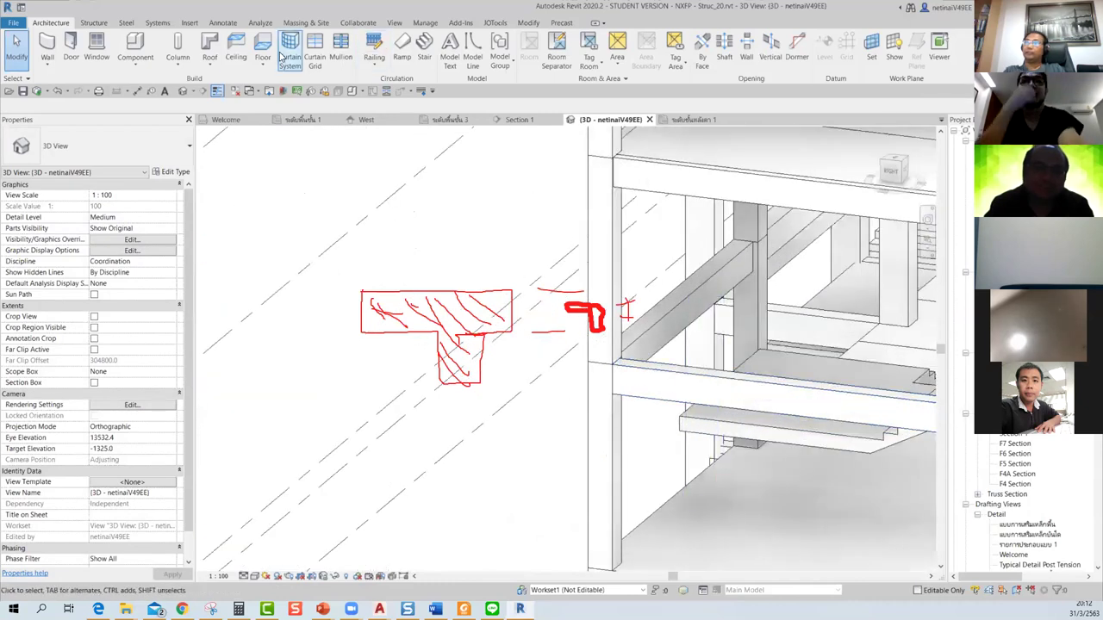
# Step: Start a Model In-Place element in the Generic Models category
pyautogui.click(135, 52)
pyautogui.click(162, 105)
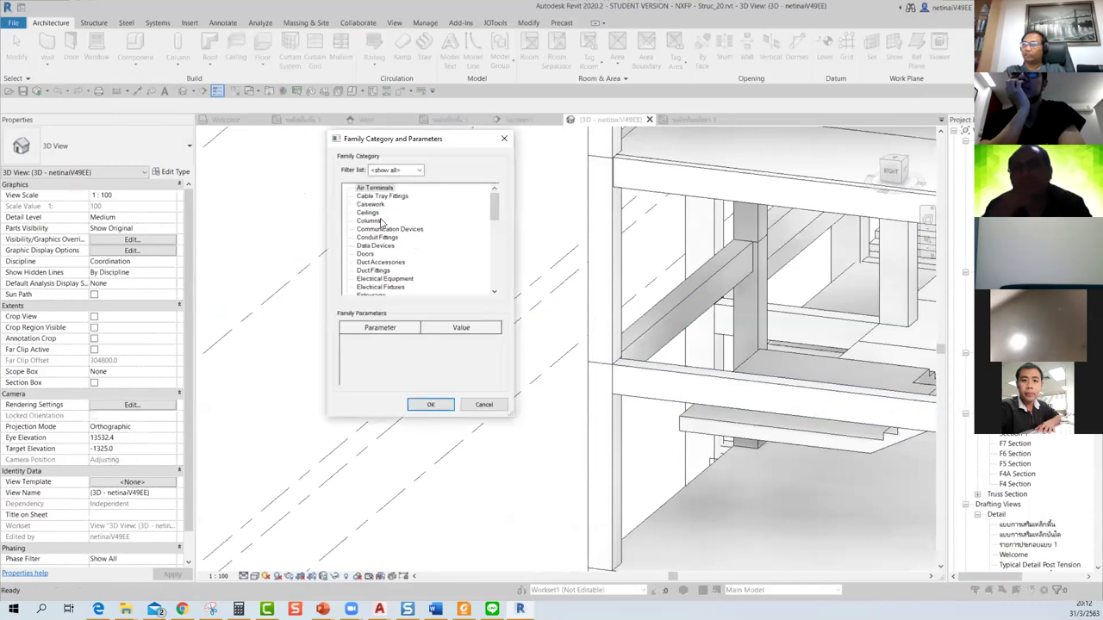
pyautogui.scroll(-2, 379, 237)
pyautogui.click(380, 246)
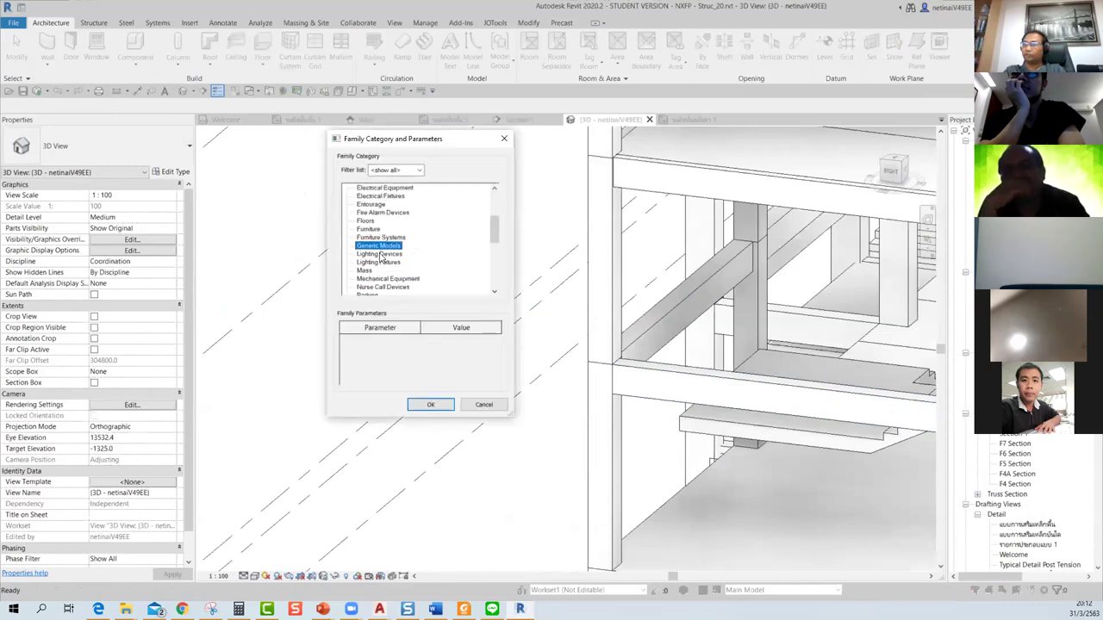
pyautogui.click(422, 405)
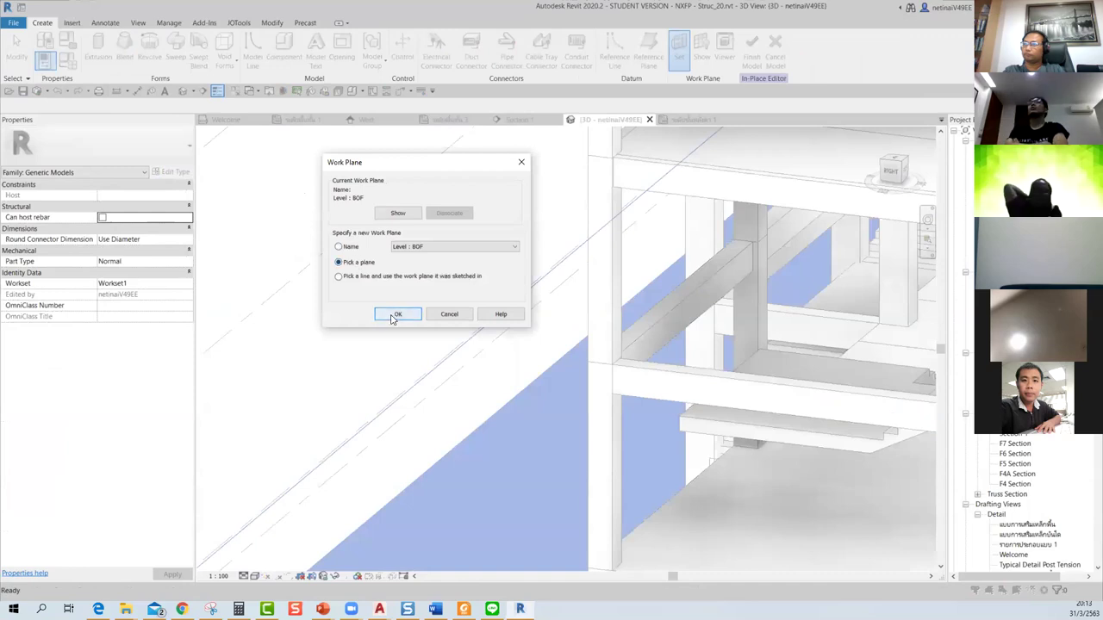
# Step: Set the in-place element's work plane to a face of beam B3-8
pyautogui.click(395, 316)
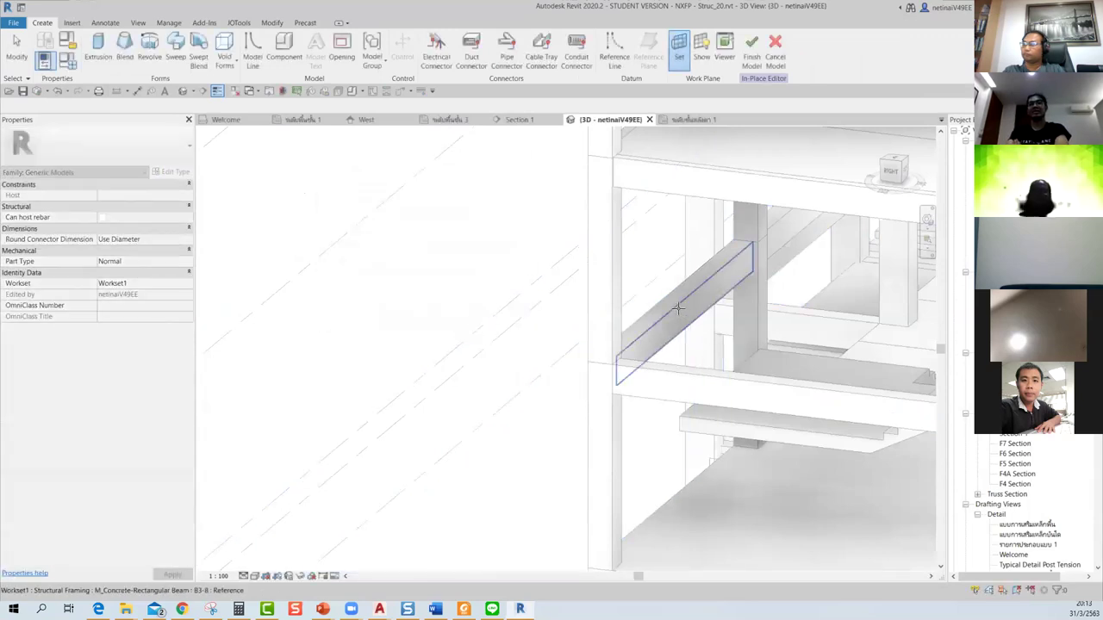
pyautogui.click(679, 308)
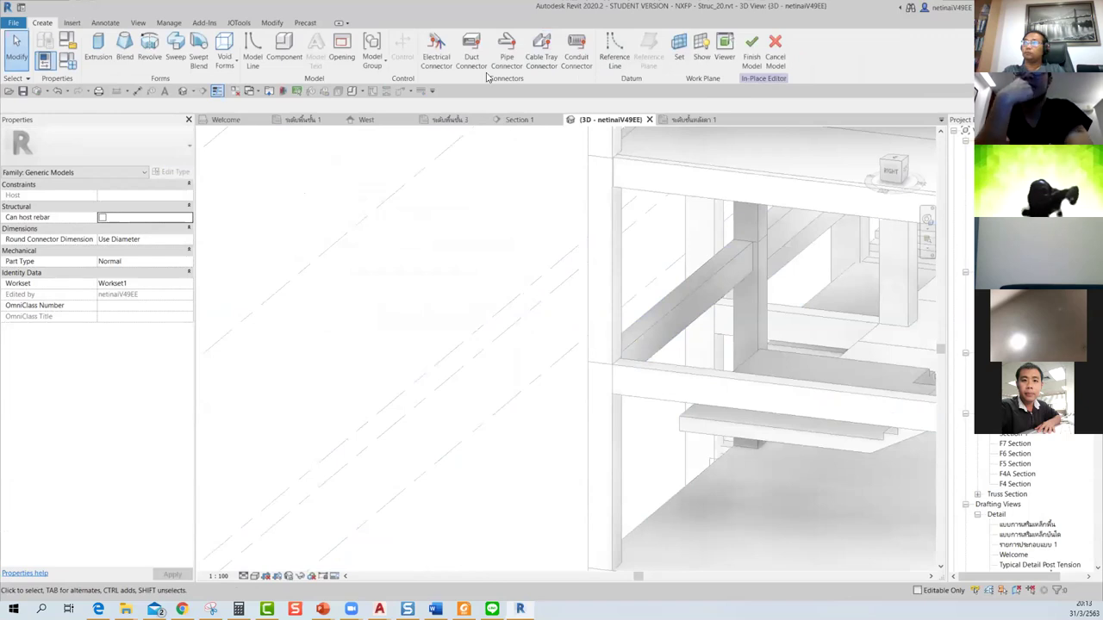
pyautogui.click(678, 49)
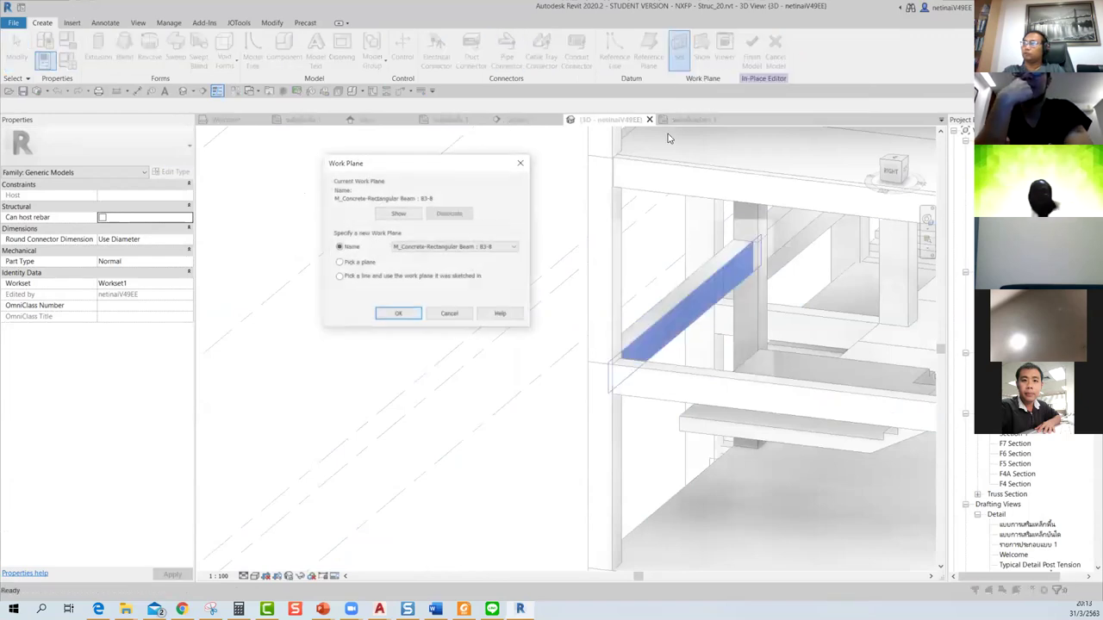
pyautogui.click(398, 314)
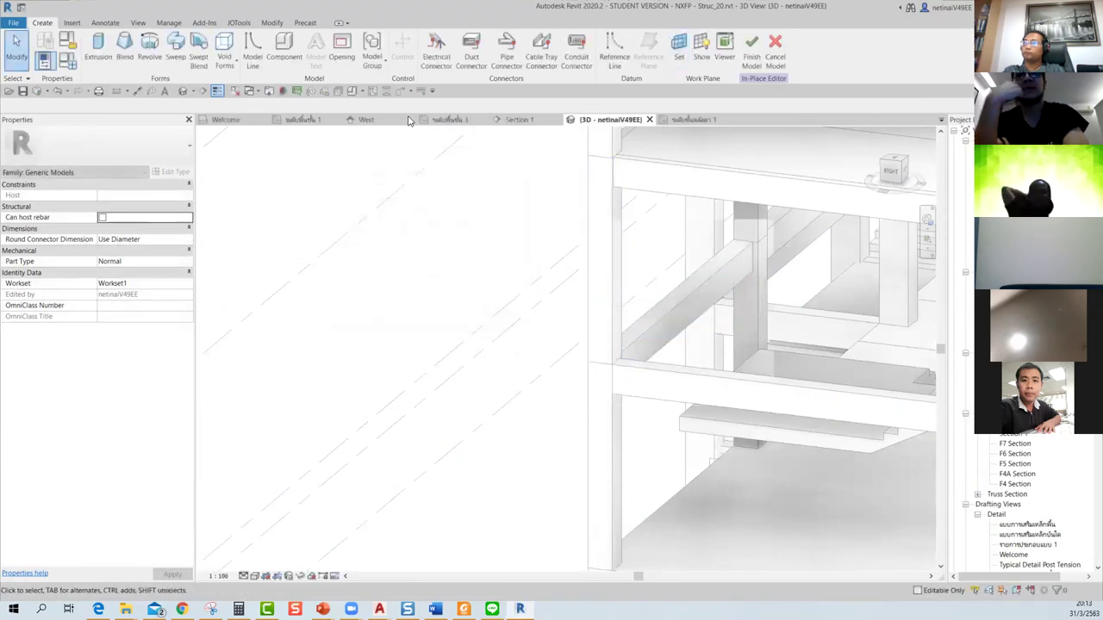
# Step: Sketch a closed 1000 × 300 line rectangle against the beam and finish it as an extrusion
pyautogui.click(98, 50)
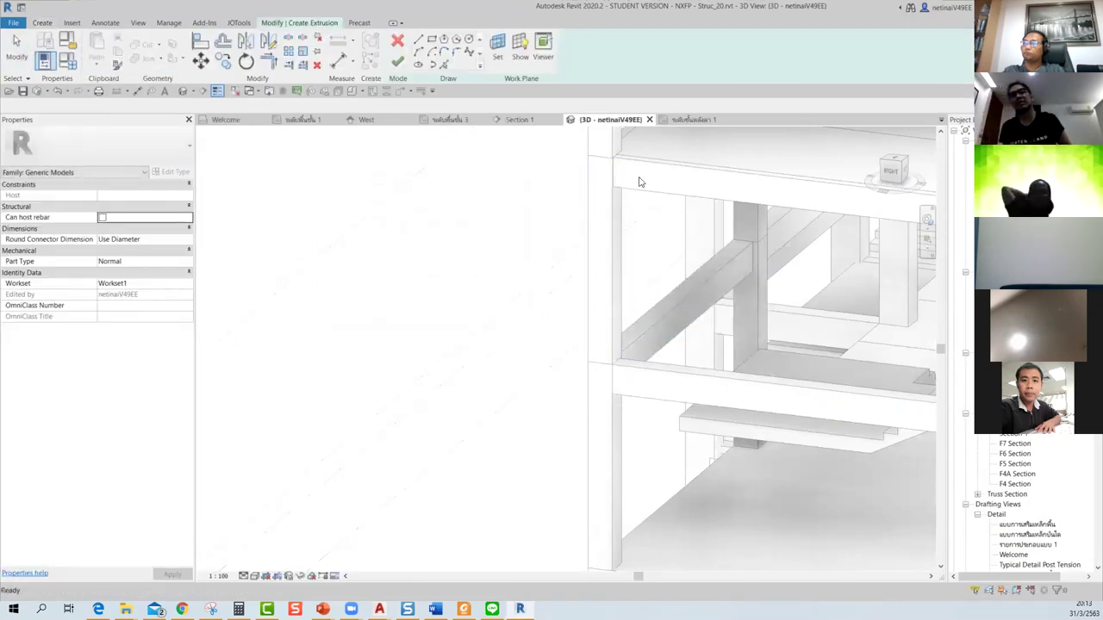
pyautogui.click(426, 45)
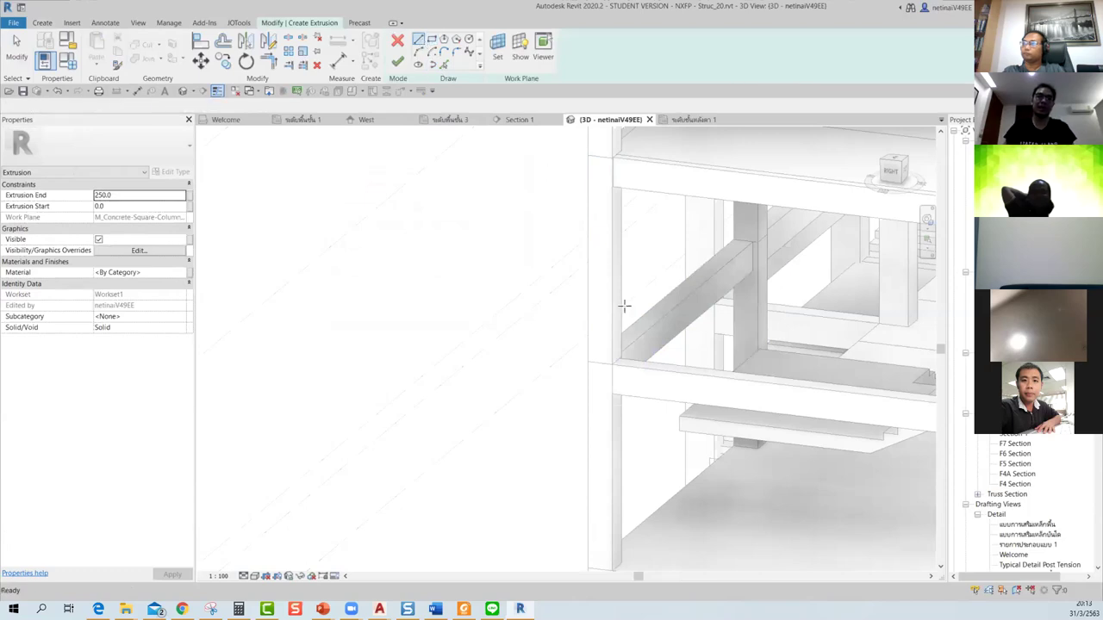
pyautogui.click(613, 363)
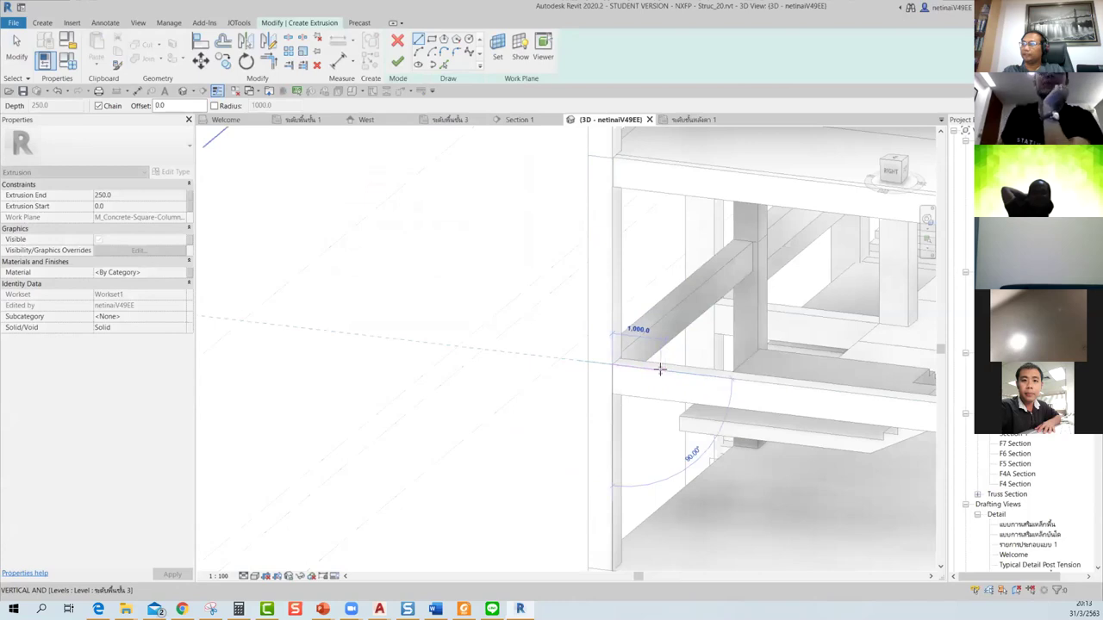
pyautogui.scroll(2, 668, 370)
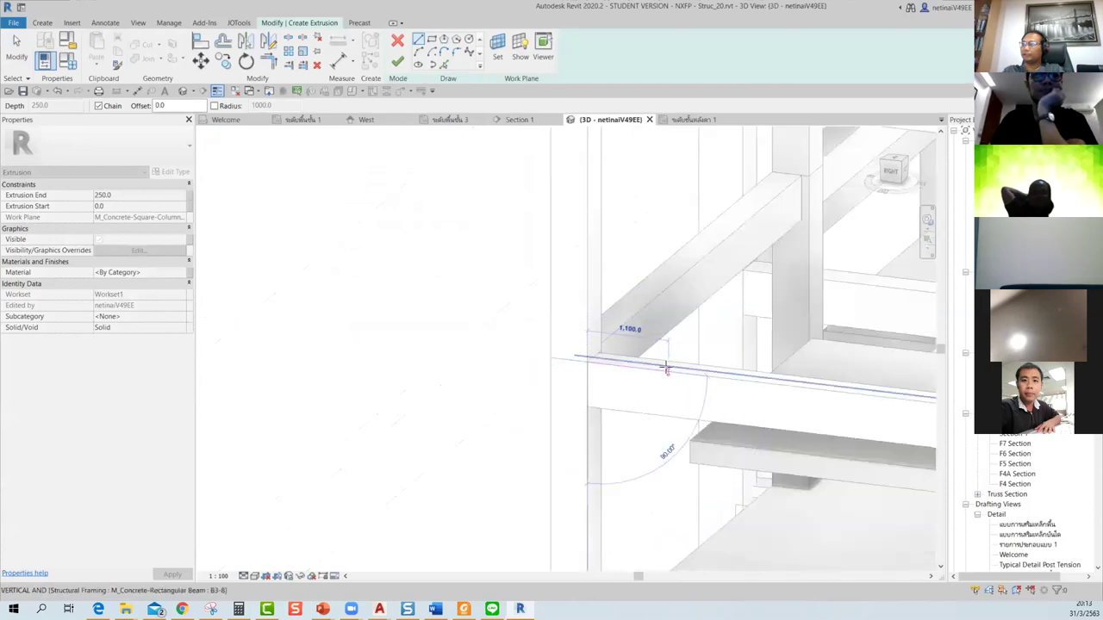
pyautogui.click(662, 369)
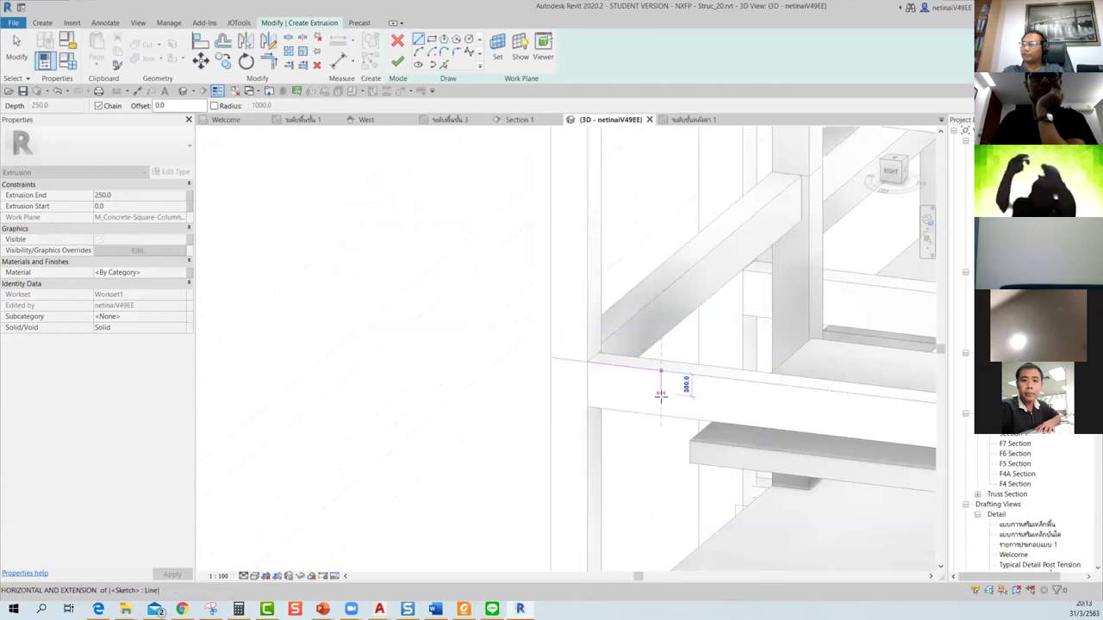
pyautogui.click(661, 399)
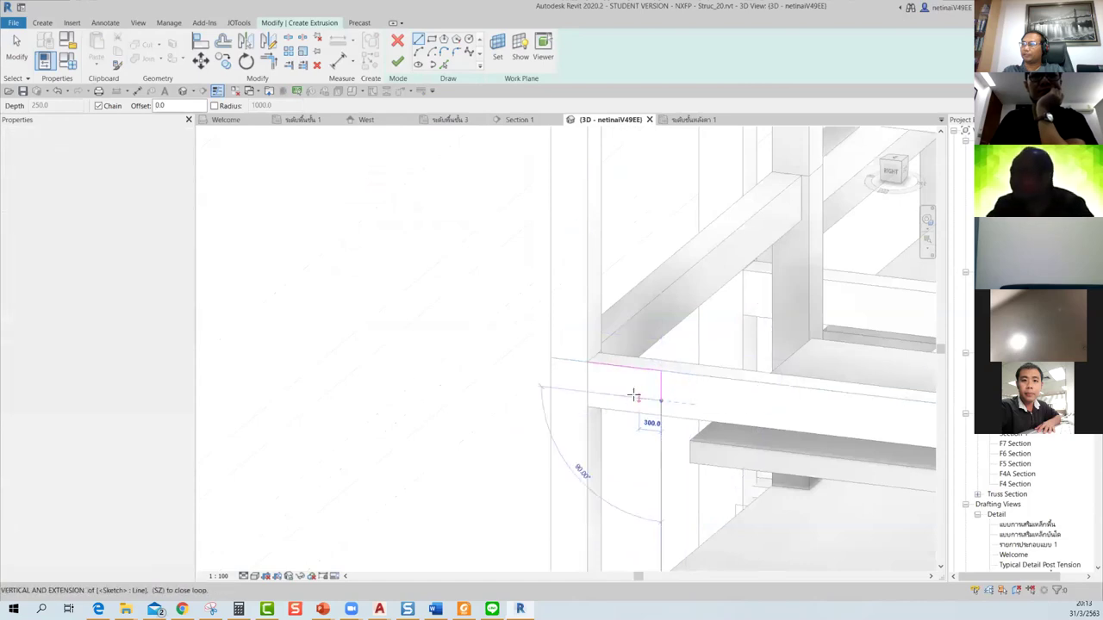
pyautogui.click(588, 398)
pyautogui.click(588, 365)
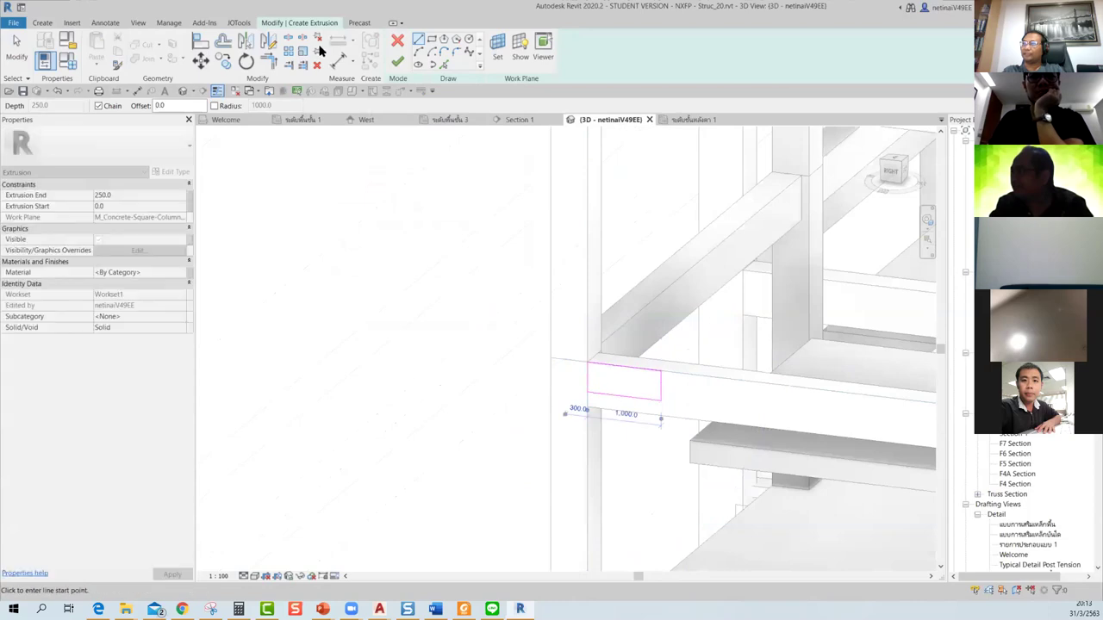
pyautogui.click(397, 61)
# Step: Stretch both ends of the extrusion along beam B3-8 with its shape handles
pyautogui.moveTo(633, 381); pyautogui.dragTo(827, 191)
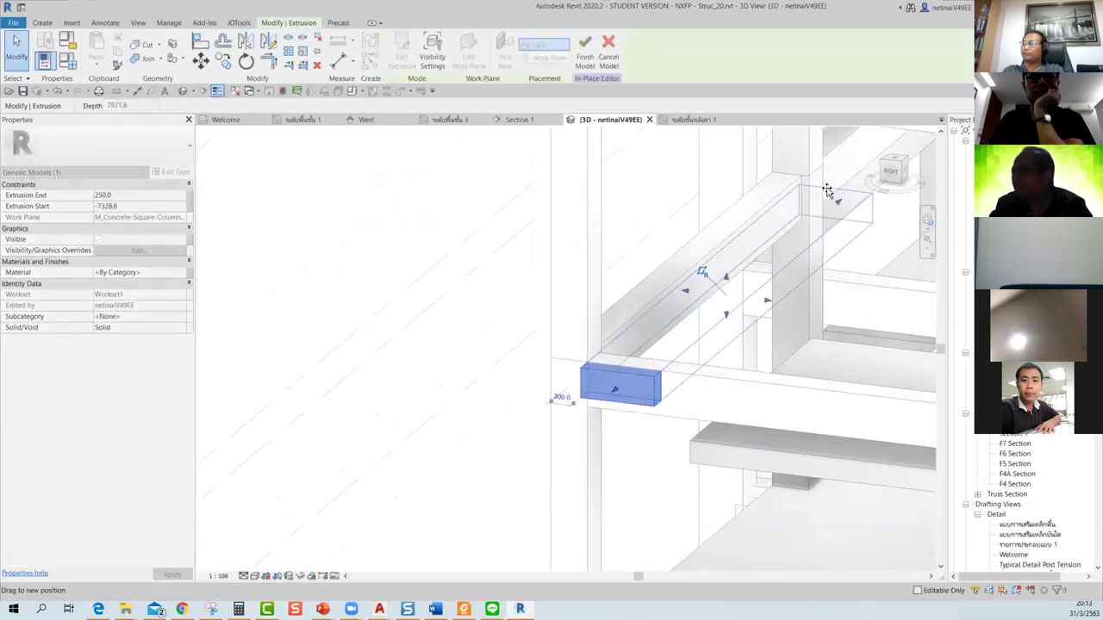
pyautogui.moveTo(827, 190); pyautogui.dragTo(829, 191)
pyautogui.moveTo(617, 390)
pyautogui.mouseDown()
pyautogui.moveTo(657, 355)
pyautogui.moveTo(701, 393)
pyautogui.mouseUp()
pyautogui.moveTo(701, 394)
pyautogui.keyDown('shift'); pyautogui.mouseDown(button='middle')
pyautogui.moveTo(798, 392)
pyautogui.moveTo(616, 291)
pyautogui.mouseUp(button='middle'); pyautogui.keyUp('shift')
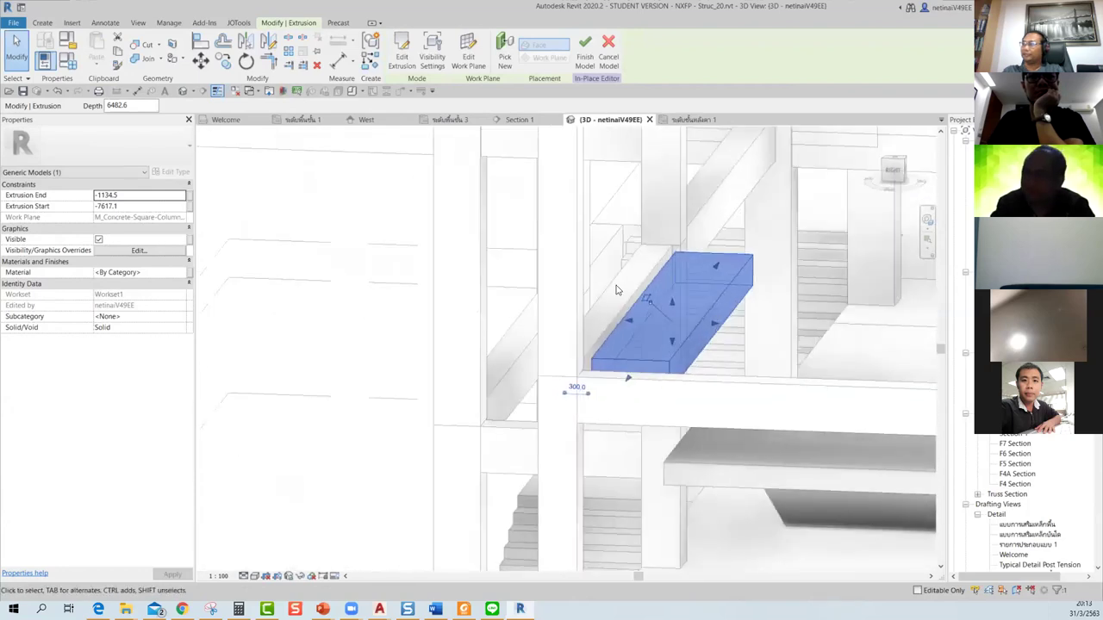
pyautogui.scroll(2, 625, 310)
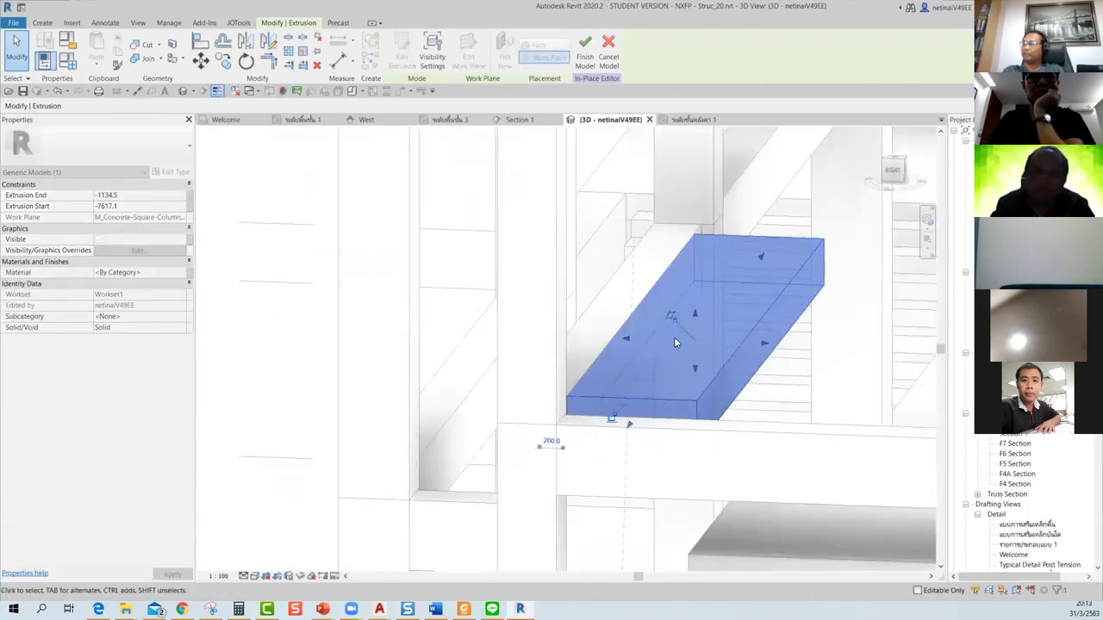
pyautogui.scroll(-2, 675, 342)
# Step: Lengthen the extrusion further up the sloping beam, adjust its side width, and finish the model
pyautogui.click(761, 405)
pyautogui.moveTo(761, 405)
pyautogui.keyDown('shift'); pyautogui.mouseDown(button='middle')
pyautogui.moveTo(795, 332)
pyautogui.moveTo(765, 335)
pyautogui.moveTo(695, 379)
pyautogui.moveTo(680, 374)
pyautogui.moveTo(689, 362)
pyautogui.moveTo(674, 380)
pyautogui.moveTo(707, 436)
pyautogui.moveTo(743, 329)
pyautogui.mouseUp(button='middle'); pyautogui.keyUp('shift')
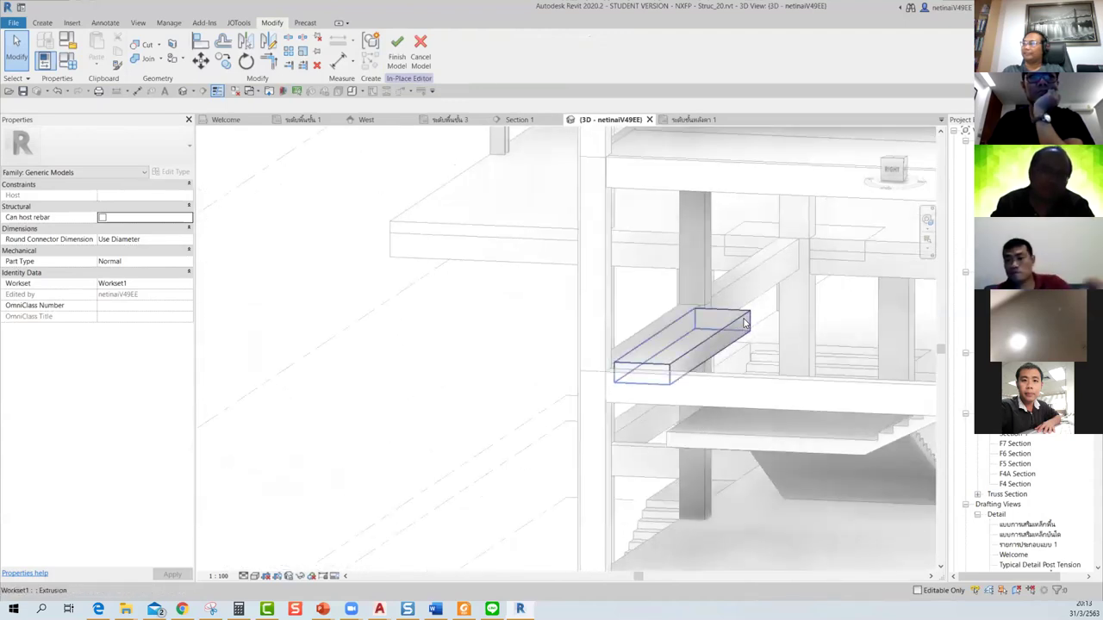
pyautogui.click(745, 323)
pyautogui.moveTo(806, 256)
pyautogui.mouseDown()
pyautogui.moveTo(825, 245)
pyautogui.moveTo(827, 254)
pyautogui.mouseUp()
pyautogui.moveTo(836, 376)
pyautogui.keyDown('shift'); pyautogui.mouseDown(button='middle')
pyautogui.moveTo(868, 365)
pyautogui.moveTo(899, 373)
pyautogui.moveTo(825, 385)
pyautogui.mouseUp(button='middle'); pyautogui.keyUp('shift')
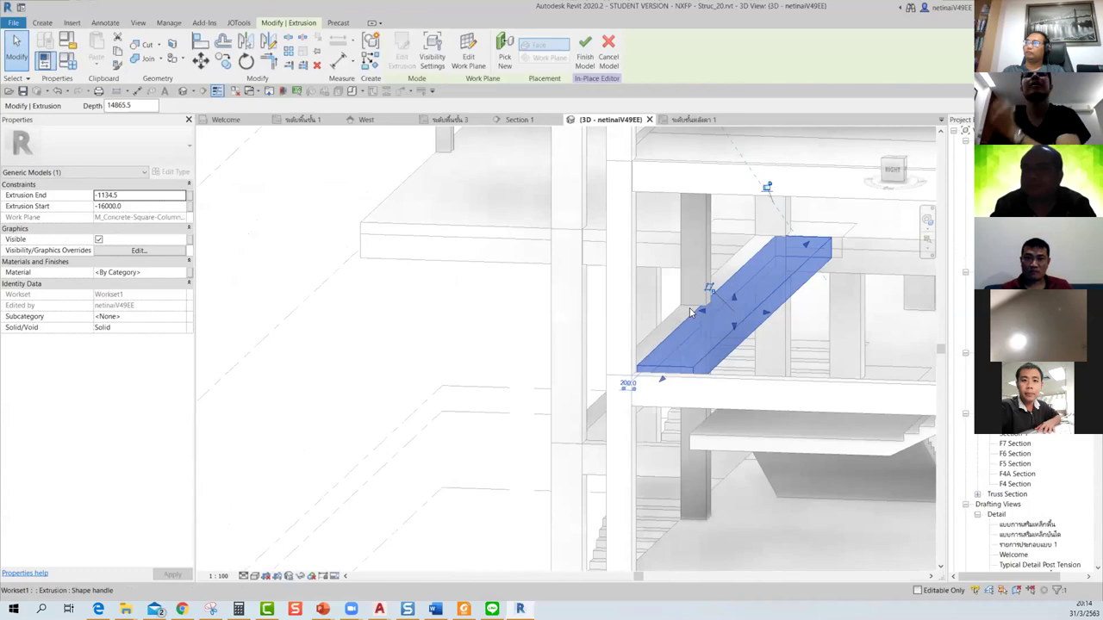
pyautogui.moveTo(702, 312); pyautogui.dragTo(683, 316)
pyautogui.click(584, 60)
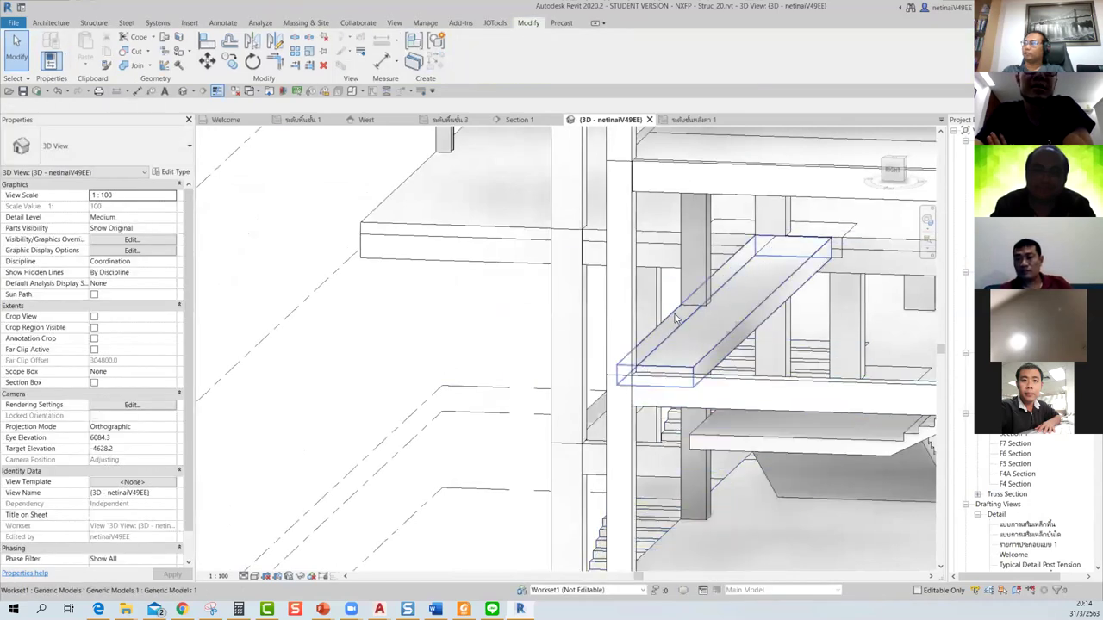
# Step: Select sloping beam B3-8 and switch the view to the Wireframe visual style
pyautogui.scroll(2, 677, 319)
pyautogui.click(760, 263)
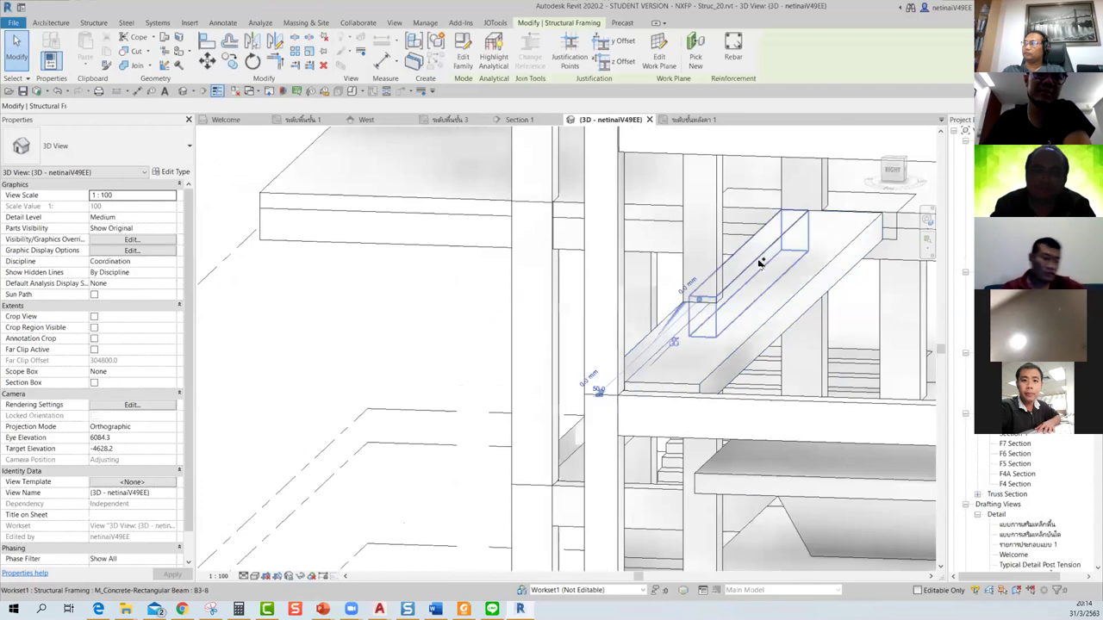
pyautogui.click(887, 178)
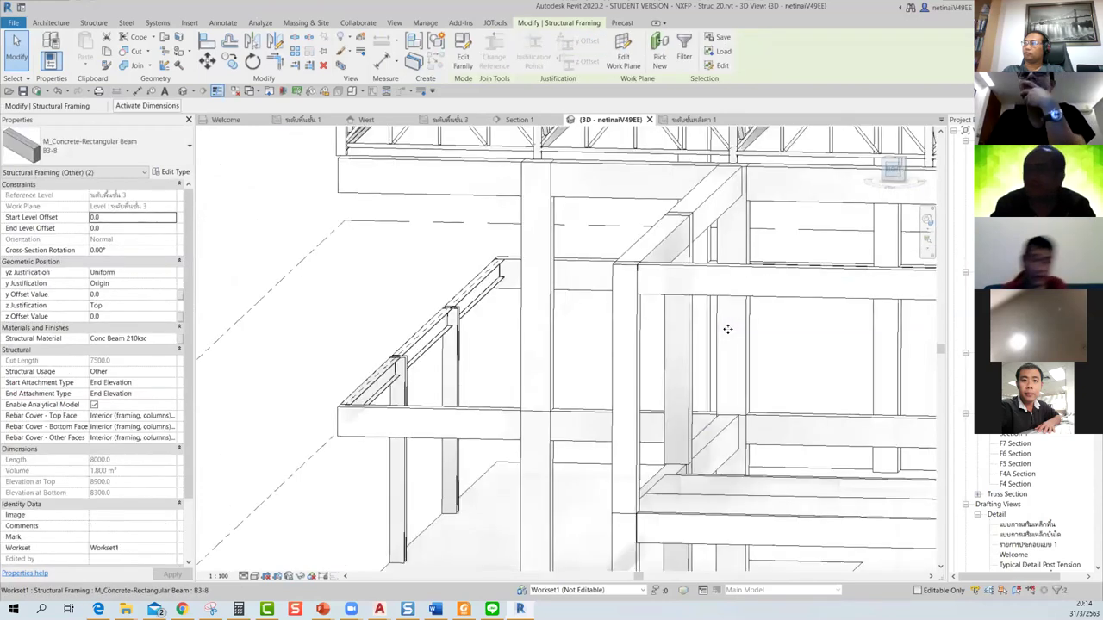
pyautogui.scroll(3, 571, 336)
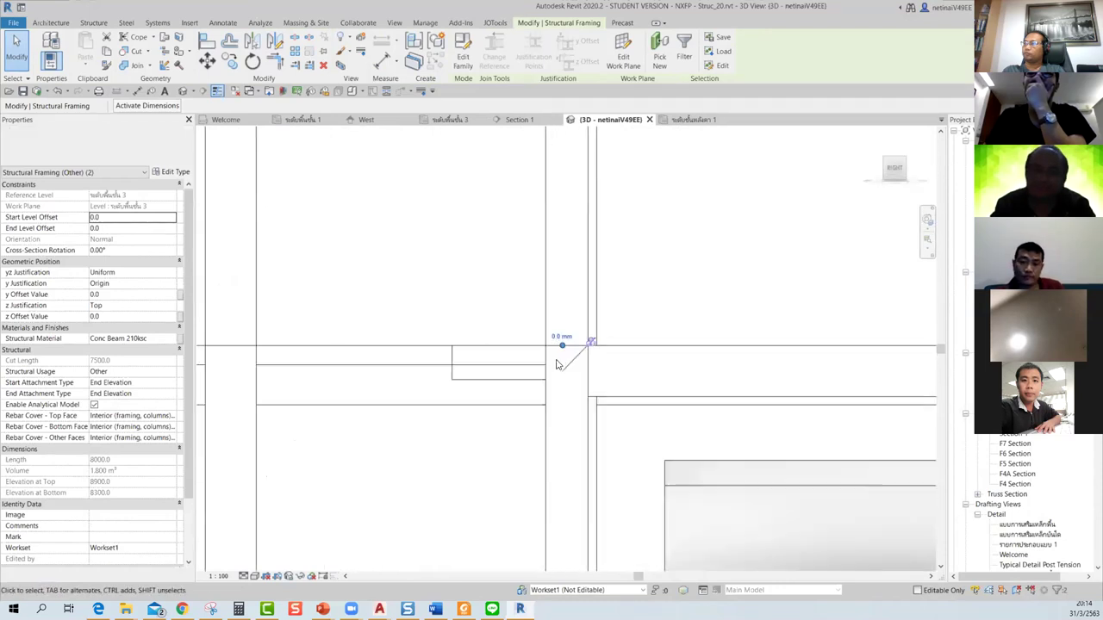
pyautogui.scroll(2, 561, 344)
pyautogui.click(255, 577)
pyautogui.click(298, 508)
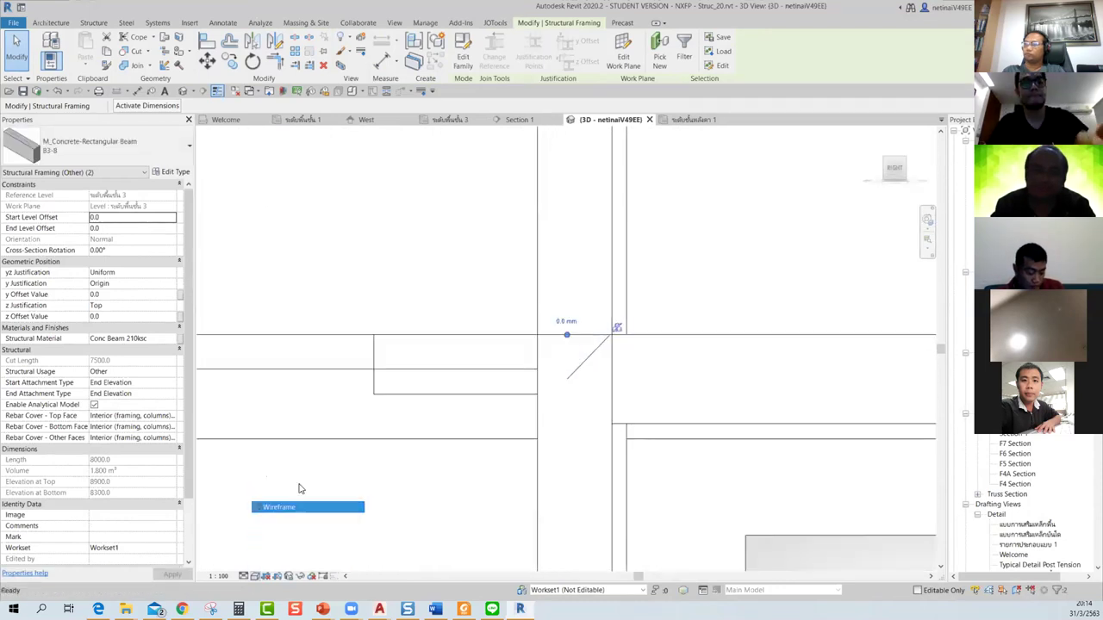
# Step: Move the beam's end point to its new position, then return to Shaded
pyautogui.click(207, 67)
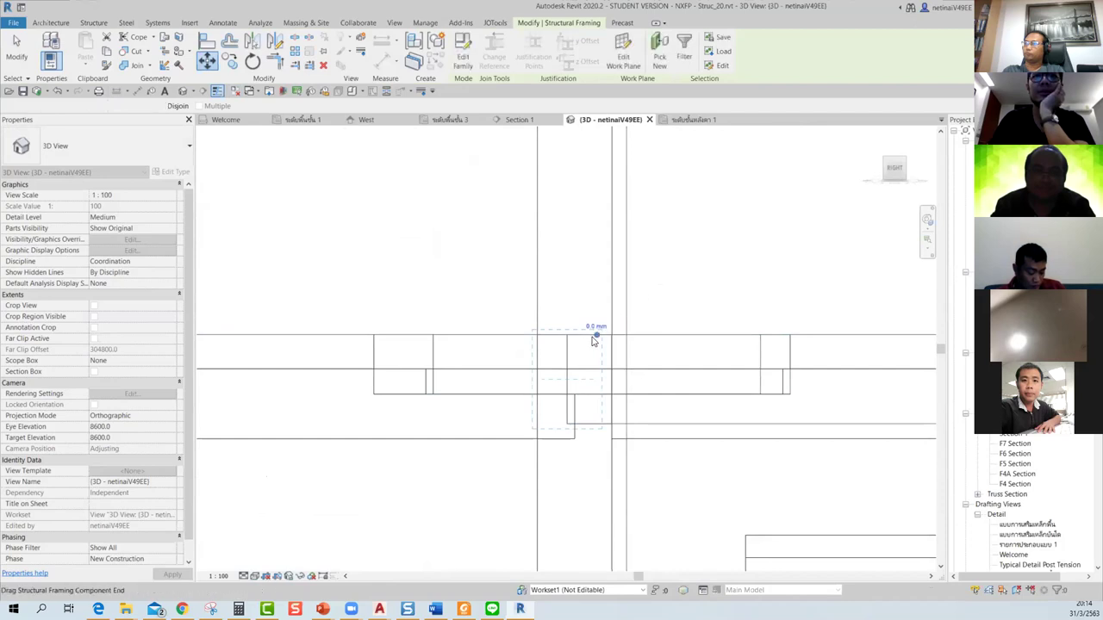
pyautogui.keyDown('shift'); pyautogui.moveTo(670, 343); pyautogui.dragTo(665, 363, button='middle'); pyautogui.keyUp('shift')
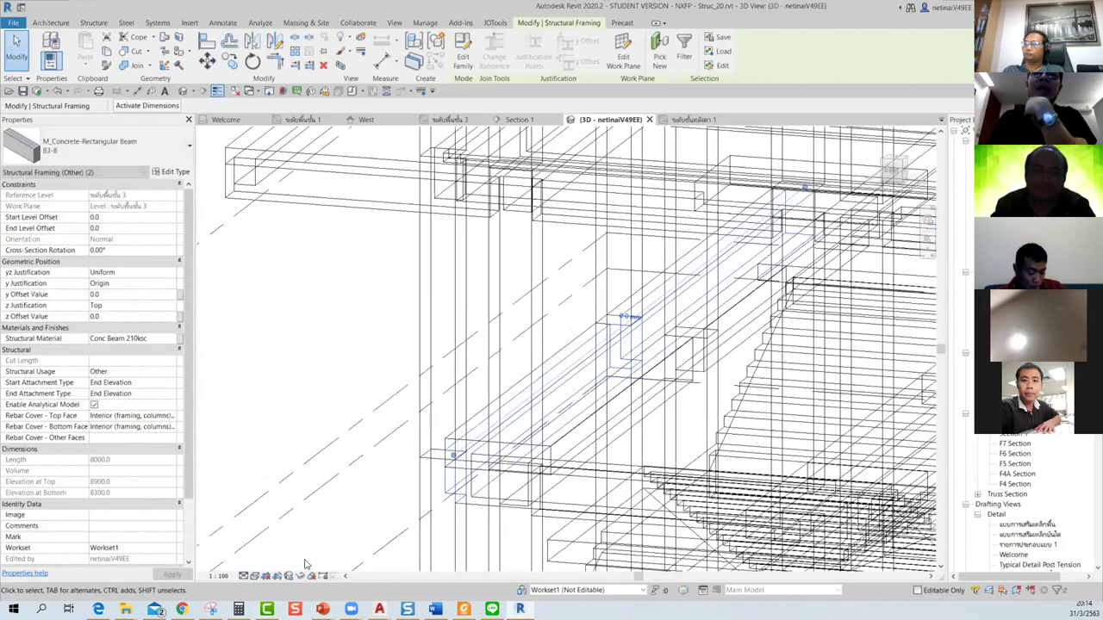
pyautogui.click(255, 575)
pyautogui.click(398, 498)
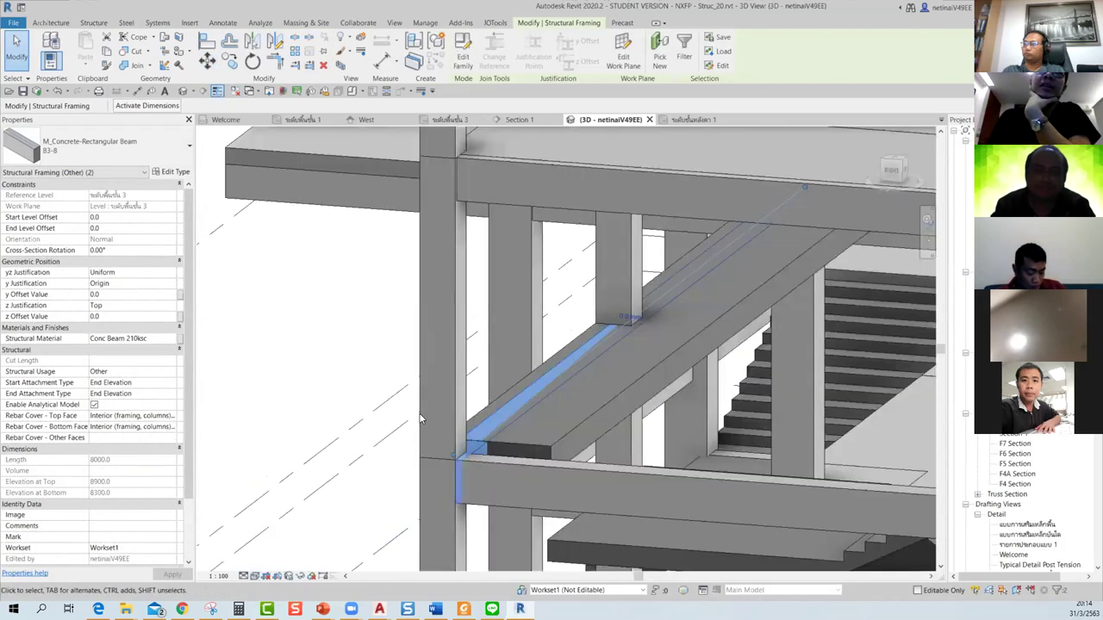
# Step: Stretch the sloped generic-model ramp lower toward the beam
pyautogui.moveTo(672, 449)
pyautogui.keyDown('shift'); pyautogui.mouseDown(button='middle')
pyautogui.moveTo(775, 433)
pyautogui.moveTo(738, 409)
pyautogui.moveTo(819, 402)
pyautogui.moveTo(759, 407)
pyautogui.moveTo(679, 377)
pyautogui.moveTo(497, 412)
pyautogui.mouseUp(button='middle'); pyautogui.keyUp('shift')
pyautogui.click(653, 408)
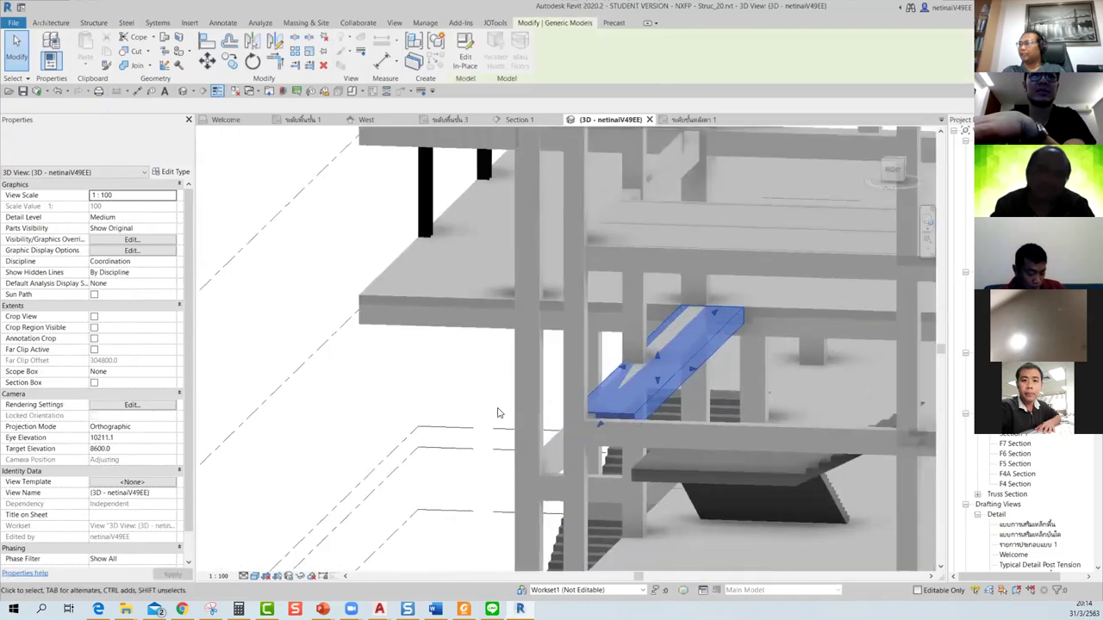
pyautogui.click(497, 413)
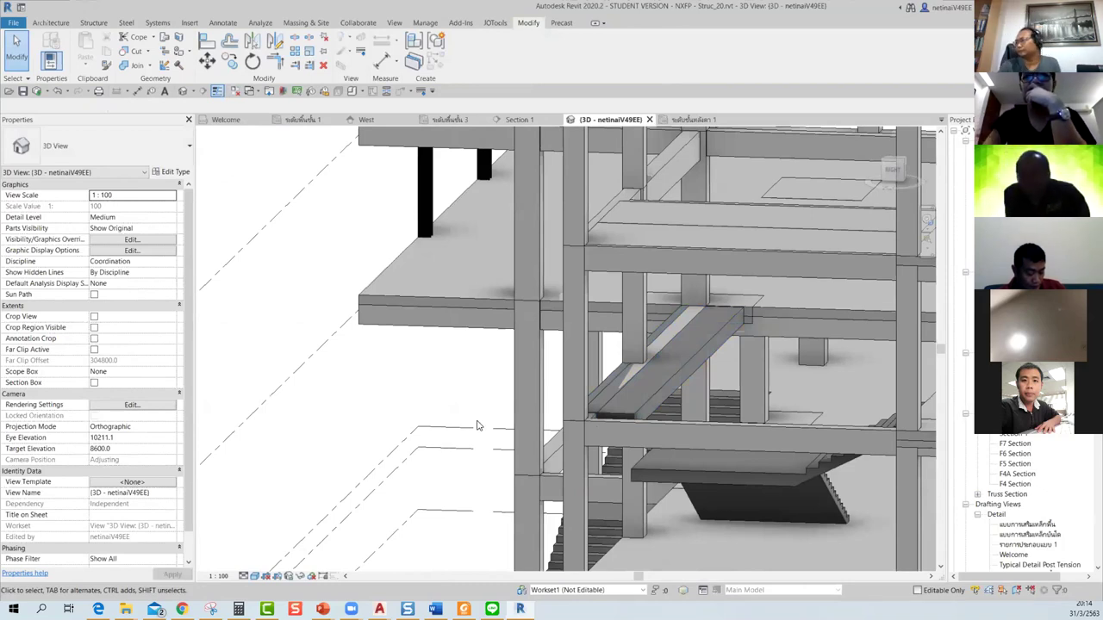
pyautogui.keyDown('shift'); pyautogui.moveTo(706, 416); pyautogui.dragTo(741, 356, button='middle'); pyautogui.keyUp('shift')
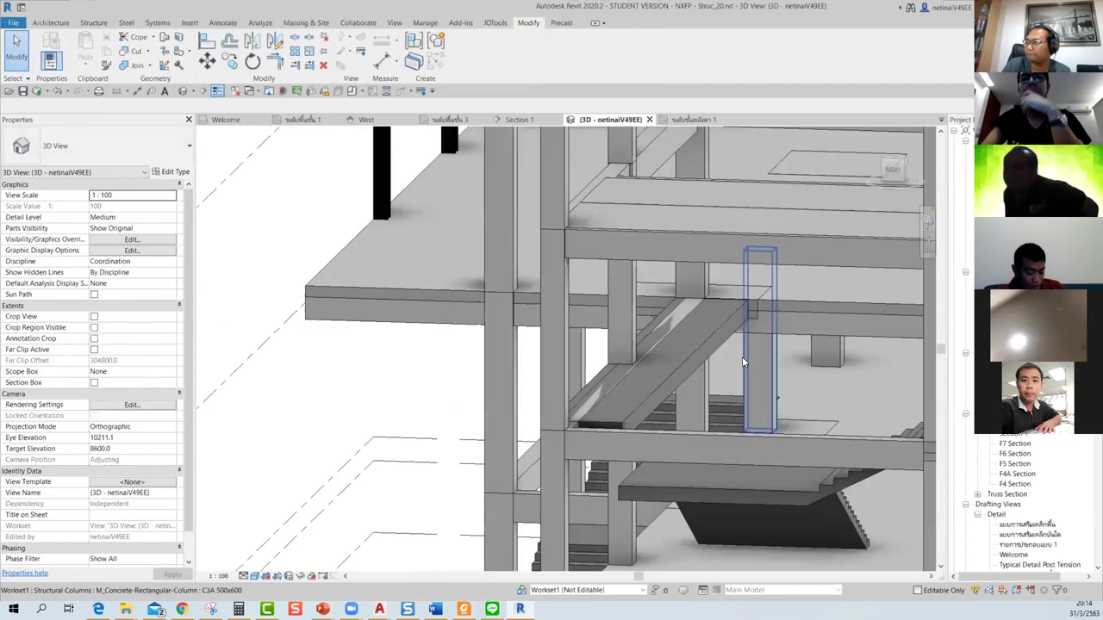
pyautogui.click(648, 393)
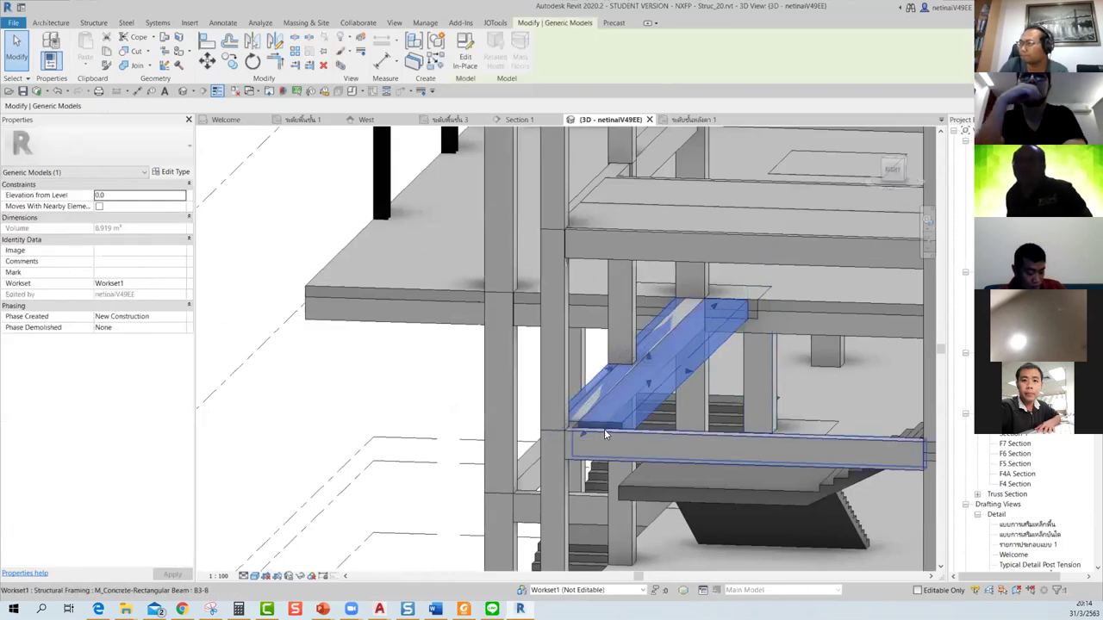
pyautogui.moveTo(582, 437); pyautogui.dragTo(579, 446)
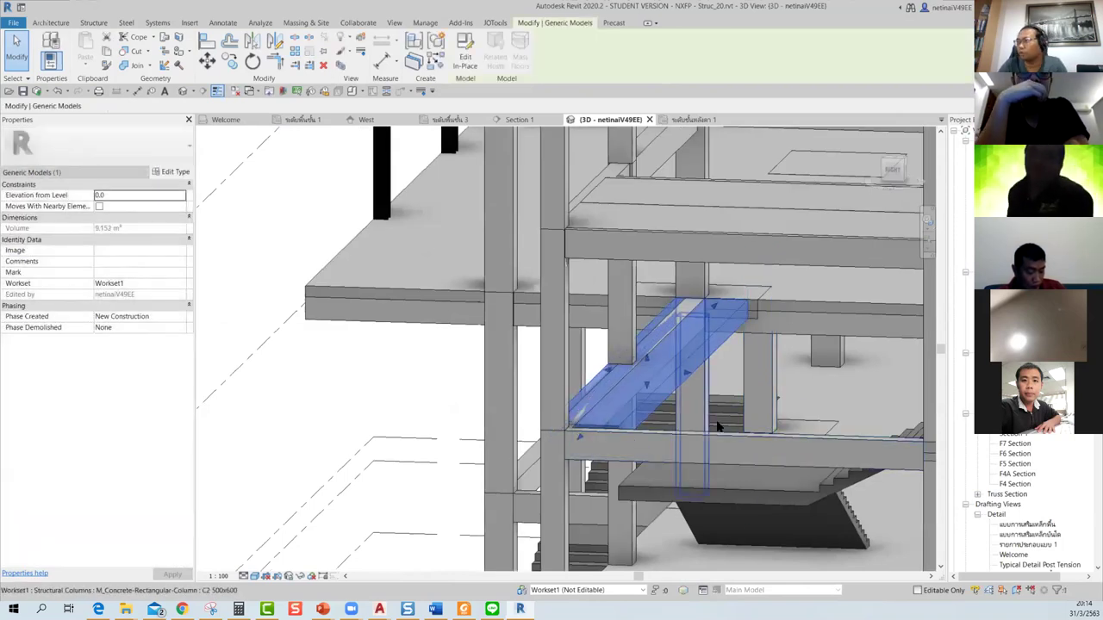
# Step: Reshape the ramp's end further, growing its volume to about 9.36 m³
pyautogui.keyDown('shift'); pyautogui.moveTo(664, 385); pyautogui.dragTo(736, 451, button='middle'); pyautogui.keyUp('shift')
pyautogui.scroll(4, 517, 431)
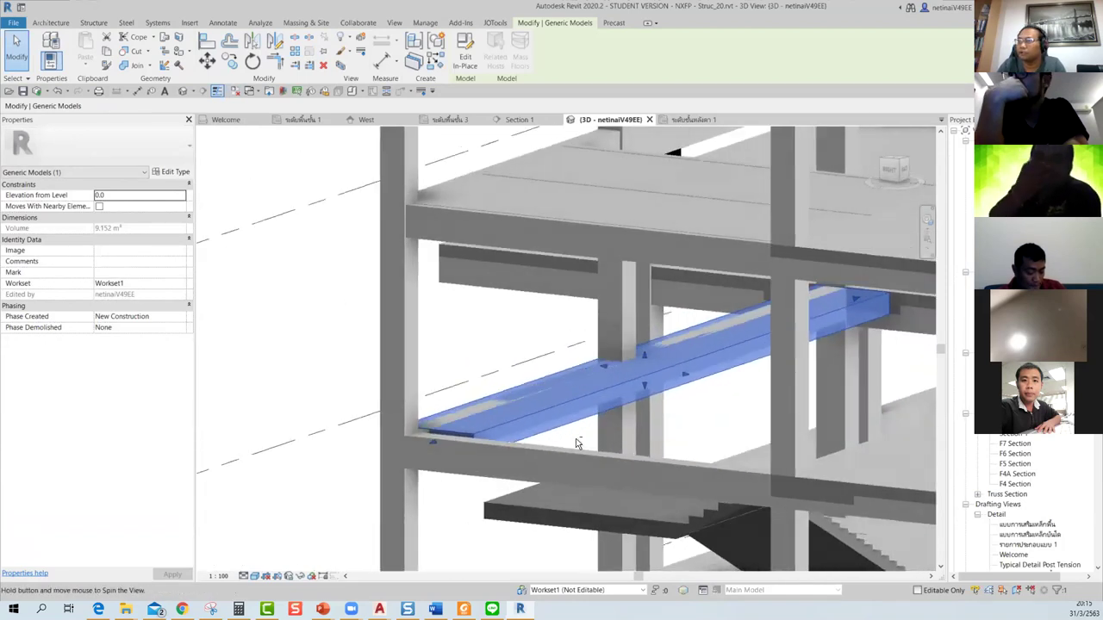
pyautogui.moveTo(432, 454); pyautogui.dragTo(419, 456)
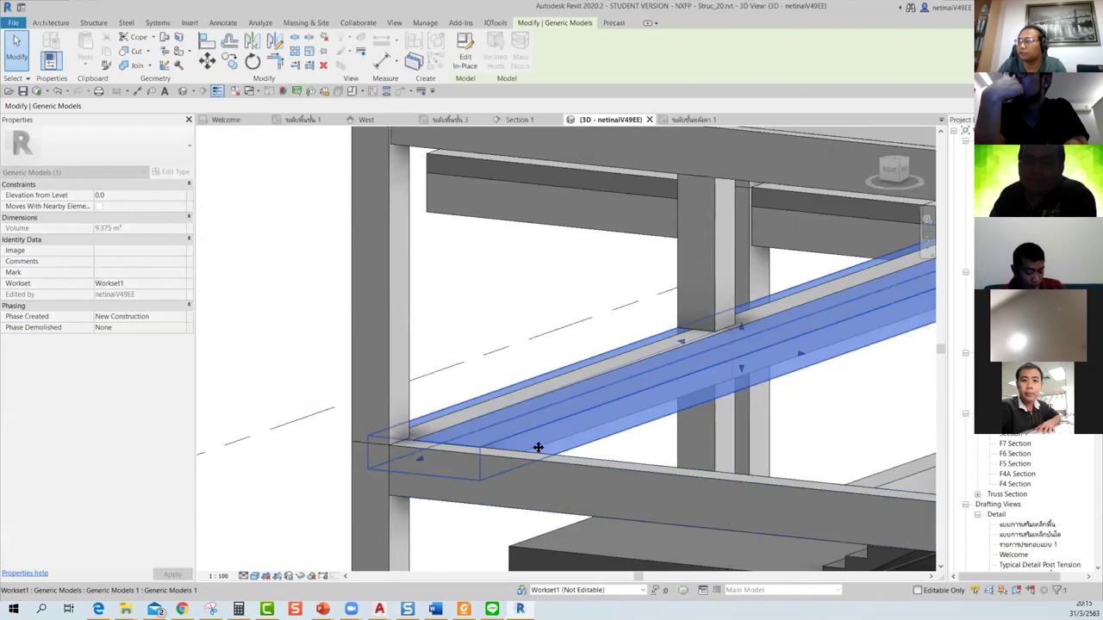
pyautogui.scroll(-3, 618, 471)
pyautogui.press('Escape')
pyautogui.moveTo(618, 470)
pyautogui.keyDown('shift'); pyautogui.mouseDown(button='middle')
pyautogui.moveTo(716, 458)
pyautogui.moveTo(388, 465)
pyautogui.moveTo(663, 431)
pyautogui.moveTo(726, 376)
pyautogui.moveTo(693, 433)
pyautogui.mouseUp(button='middle'); pyautogui.keyUp('shift')
pyautogui.scroll(2, 701, 446)
# Step: Pick a lighter visual style, dismiss the save reminder, and orbit to show more floors
pyautogui.click(255, 576)
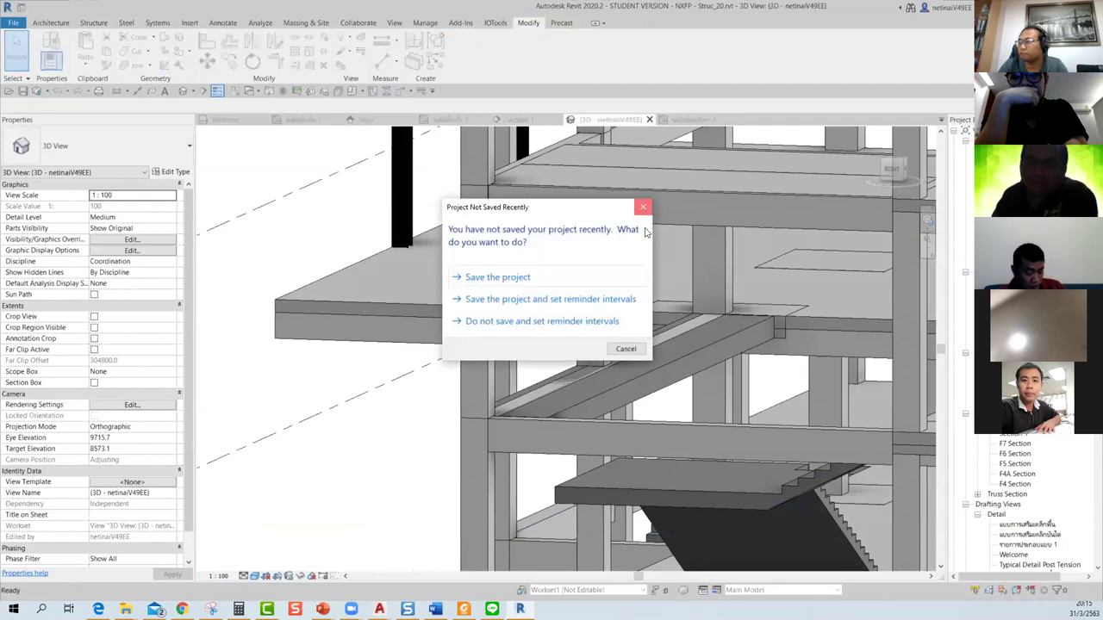
pyautogui.click(643, 207)
pyautogui.moveTo(702, 406)
pyautogui.keyDown('shift'); pyautogui.mouseDown(button='middle')
pyautogui.moveTo(779, 488)
pyautogui.moveTo(808, 419)
pyautogui.moveTo(763, 475)
pyautogui.moveTo(839, 455)
pyautogui.mouseUp(button='middle'); pyautogui.keyUp('shift')
pyautogui.keyDown('shift'); pyautogui.moveTo(651, 461); pyautogui.dragTo(823, 393, button='middle'); pyautogui.keyUp('shift')
pyautogui.scroll(-2, 574, 556)
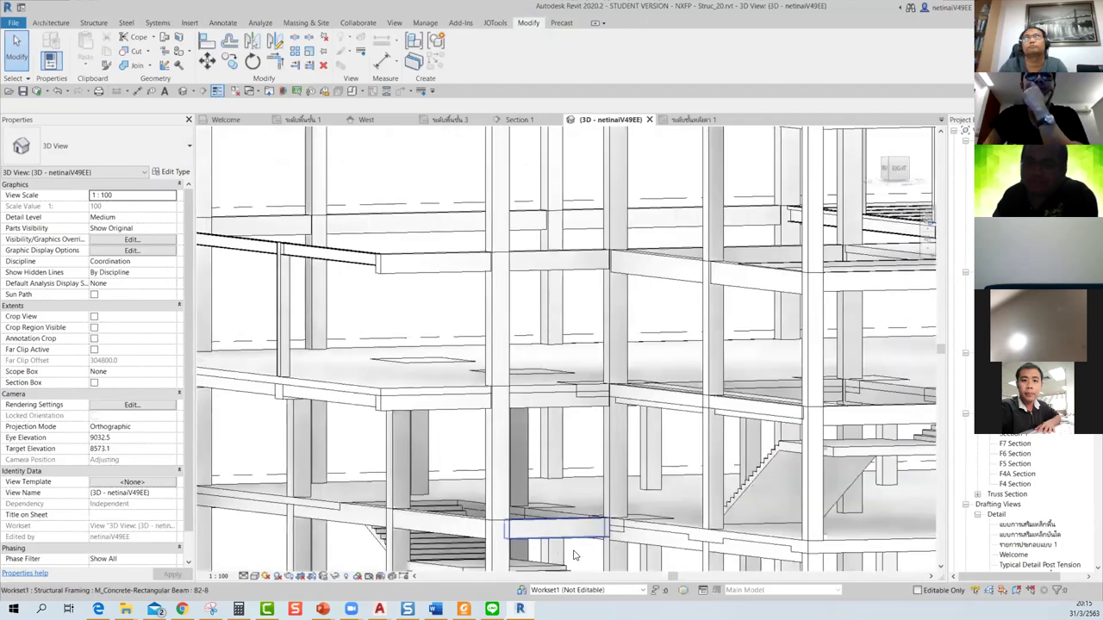
# Step: Orbit toward the stair core and zoom out to the whole structure with roof trusses
pyautogui.moveTo(575, 556)
pyautogui.keyDown('shift'); pyautogui.mouseDown(button='middle')
pyautogui.moveTo(669, 543)
pyautogui.moveTo(756, 419)
pyautogui.mouseUp(button='middle'); pyautogui.keyUp('shift')
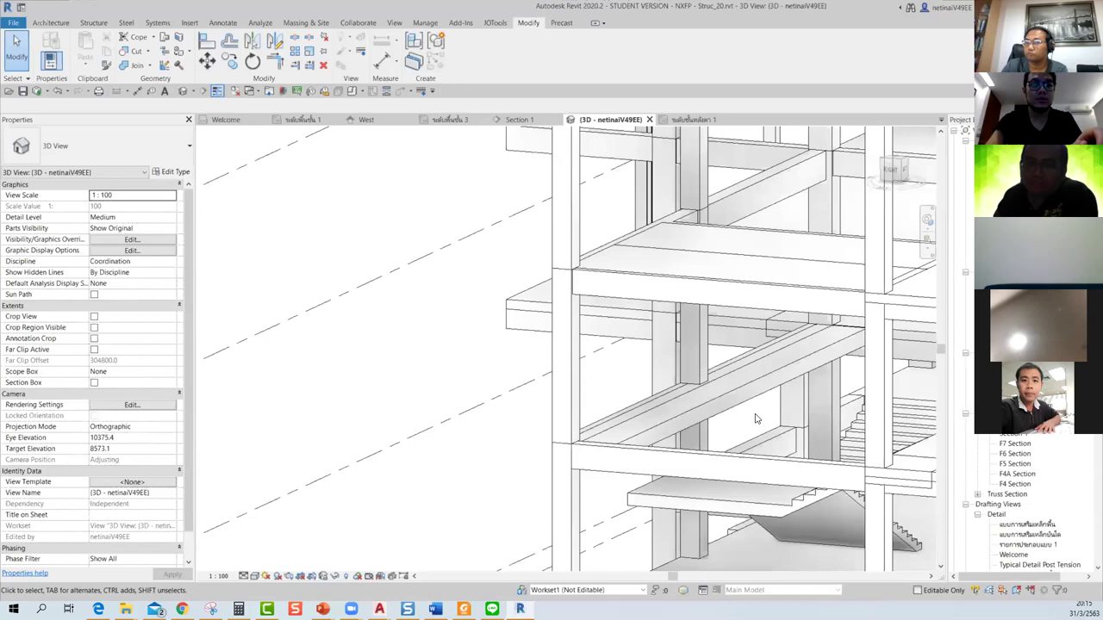
pyautogui.scroll(-2, 714, 433)
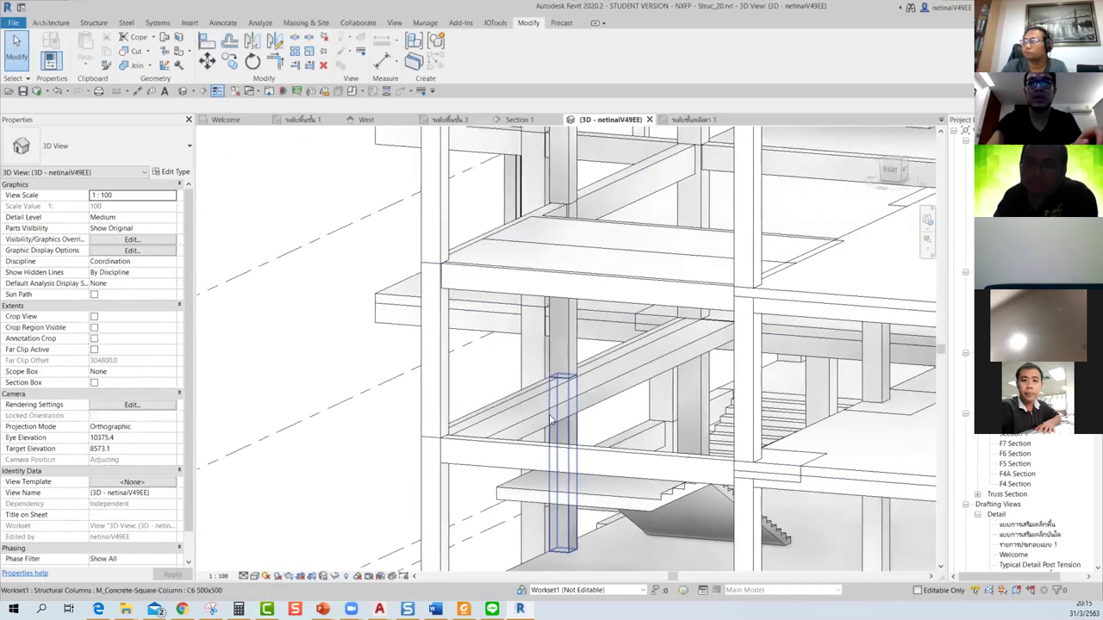
pyautogui.scroll(-1, 549, 414)
pyautogui.scroll(-2, 392, 483)
pyautogui.scroll(-1, 516, 491)
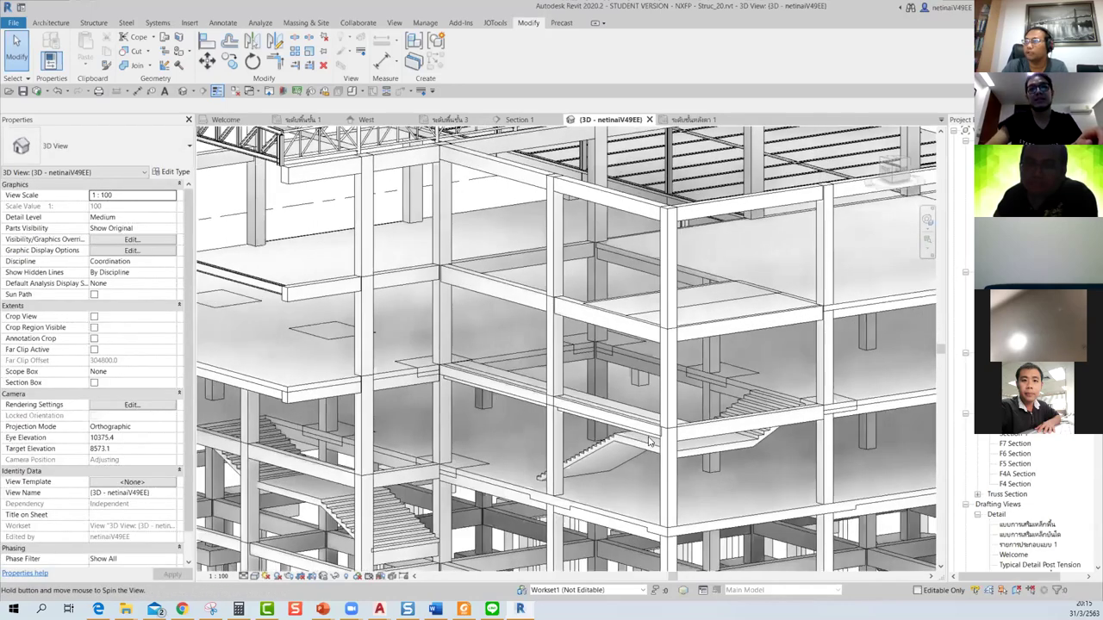
pyautogui.scroll(-1, 504, 495)
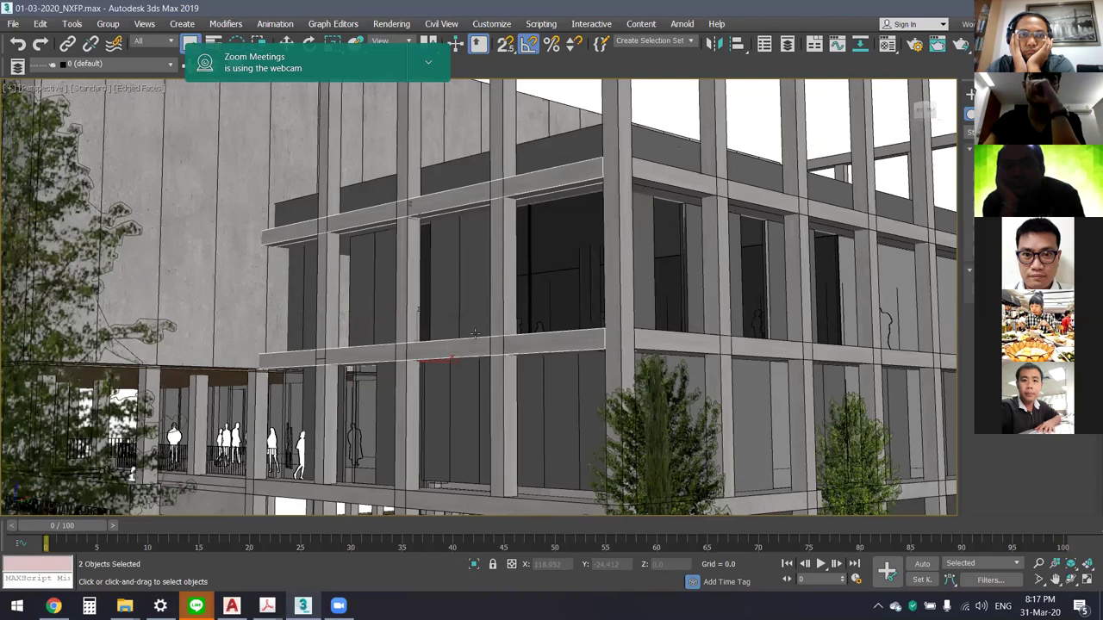
# Step: Orbit above the building and select two floor slabs and three right-facade beams
pyautogui.click(631, 132)
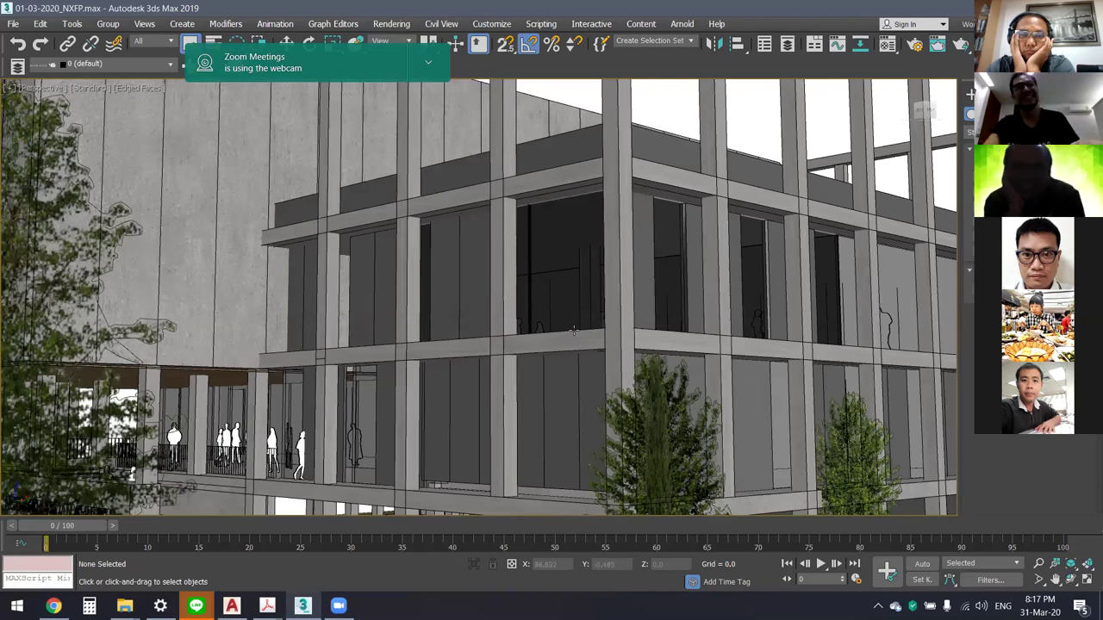
pyautogui.moveTo(653, 131)
pyautogui.keyDown('alt'); pyautogui.mouseDown(button='middle')
pyautogui.moveTo(723, 367)
pyautogui.moveTo(652, 266)
pyautogui.moveTo(655, 318)
pyautogui.moveTo(659, 302)
pyautogui.mouseUp(button='middle'); pyautogui.keyUp('alt')
pyautogui.scroll(-3, 564, 345)
pyautogui.click(517, 349)
pyautogui.keyDown('ctrl'); pyautogui.click(517, 250); pyautogui.keyUp('ctrl')
pyautogui.moveTo(637, 306)
pyautogui.keyDown('alt'); pyautogui.mouseDown(button='middle')
pyautogui.moveTo(659, 310)
pyautogui.moveTo(702, 370)
pyautogui.moveTo(726, 368)
pyautogui.moveTo(562, 311)
pyautogui.mouseUp(button='middle'); pyautogui.keyUp('alt')
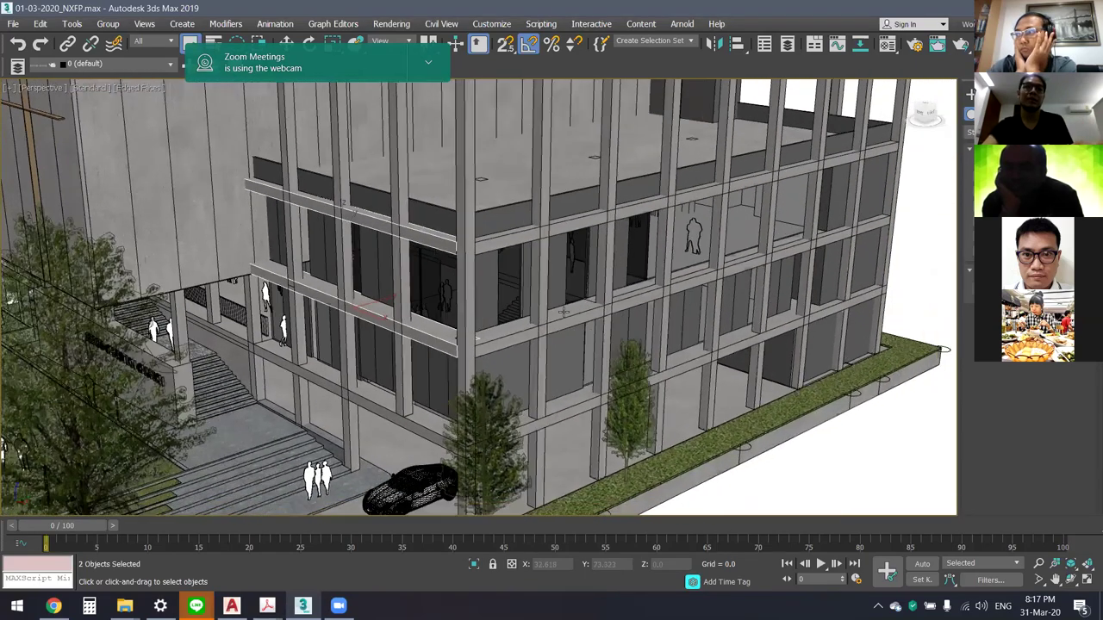
pyautogui.click(603, 301)
pyautogui.keyDown('ctrl'); pyautogui.click(544, 226); pyautogui.keyUp('ctrl')
pyautogui.keyDown('ctrl'); pyautogui.click(746, 336); pyautogui.keyUp('ctrl')
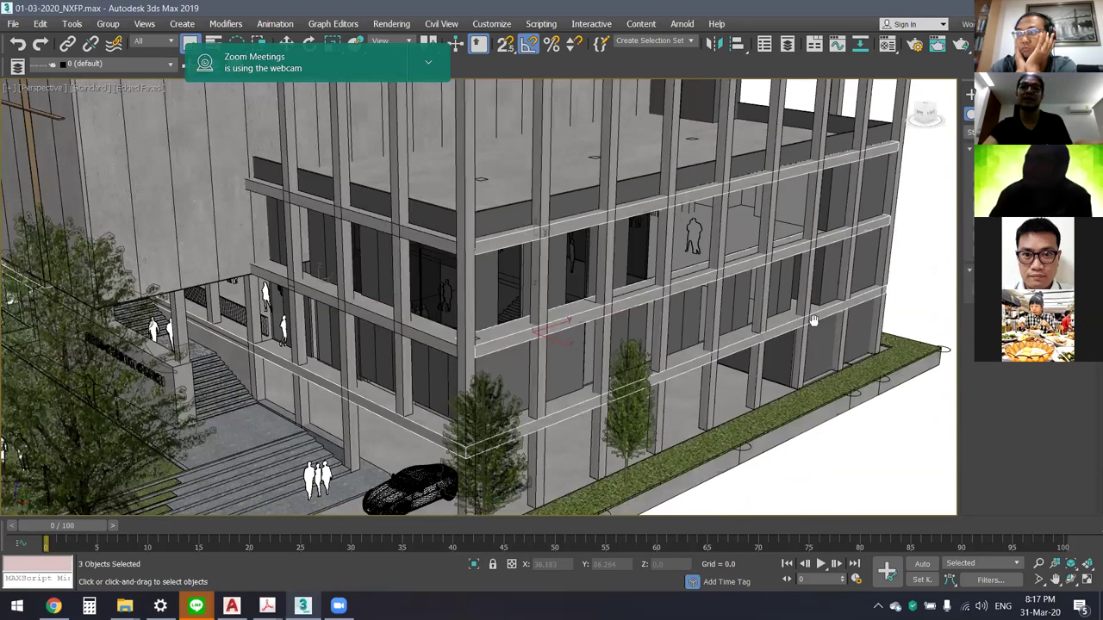
pyautogui.scroll(-2, 830, 321)
pyautogui.scroll(-3, 615, 335)
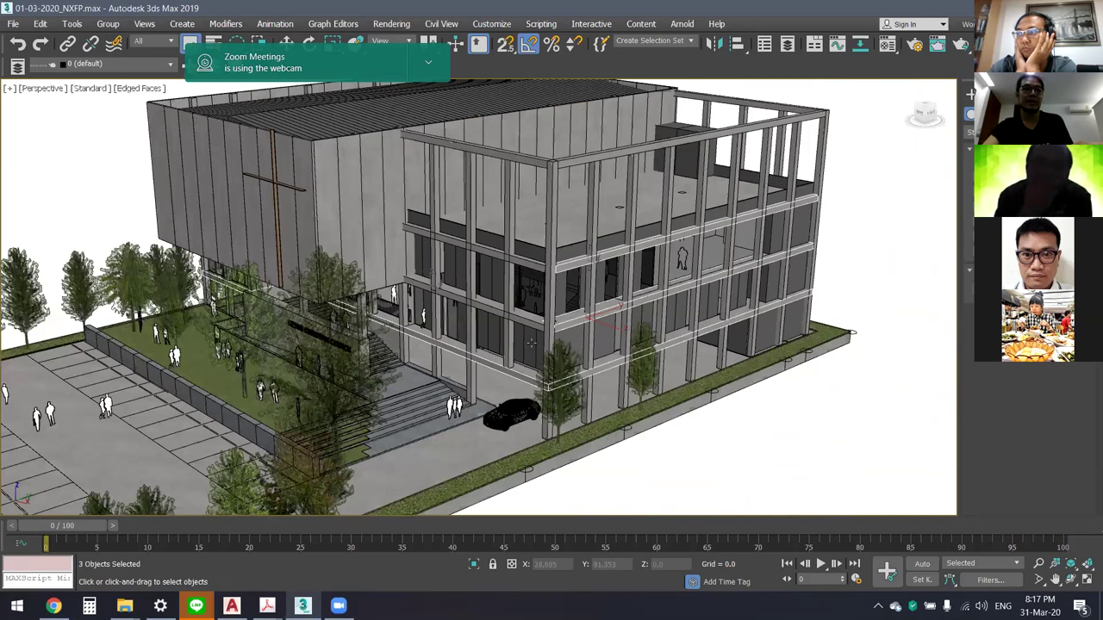
# Step: Orbit round to the building's corner and stair side, selecting a facade beam and slab
pyautogui.moveTo(500, 367)
pyautogui.keyDown('alt'); pyautogui.mouseDown(button='middle')
pyautogui.moveTo(497, 330)
pyautogui.moveTo(488, 399)
pyautogui.moveTo(524, 364)
pyautogui.moveTo(635, 356)
pyautogui.moveTo(793, 489)
pyautogui.mouseUp(button='middle'); pyautogui.keyUp('alt')
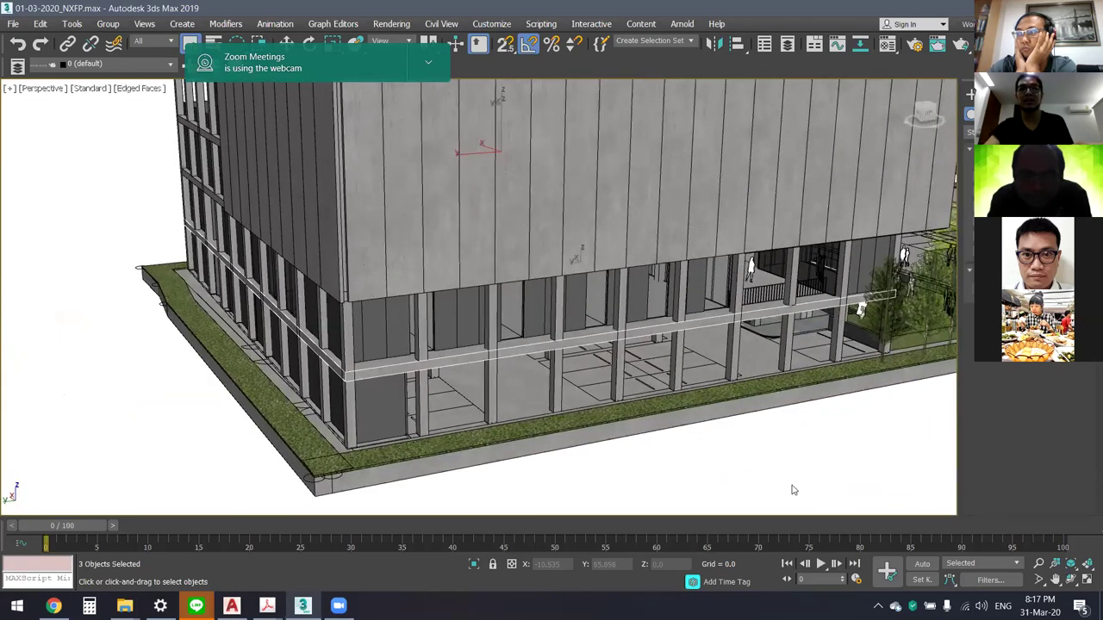
pyautogui.moveTo(583, 411)
pyautogui.keyDown('alt'); pyautogui.mouseDown(button='middle')
pyautogui.moveTo(622, 406)
pyautogui.moveTo(825, 443)
pyautogui.mouseUp(button='middle'); pyautogui.keyUp('alt')
pyautogui.click(825, 443)
pyautogui.click(748, 290)
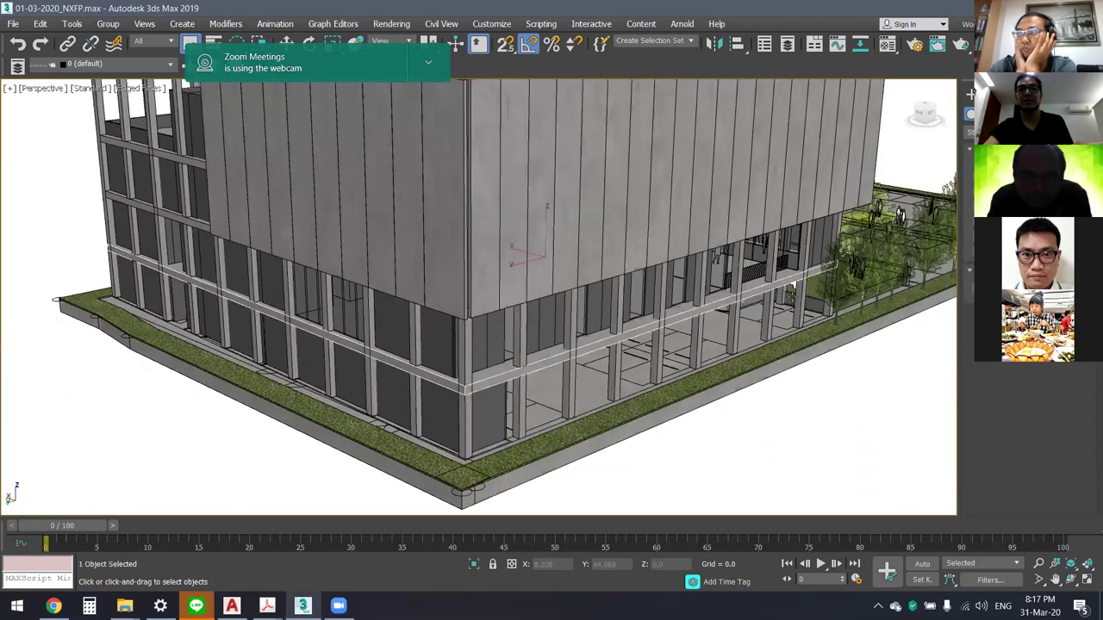
pyautogui.keyDown('alt'); pyautogui.moveTo(825, 362); pyautogui.dragTo(589, 373, button='middle'); pyautogui.keyUp('alt')
pyautogui.keyDown('ctrl'); pyautogui.click(606, 342); pyautogui.keyUp('ctrl')
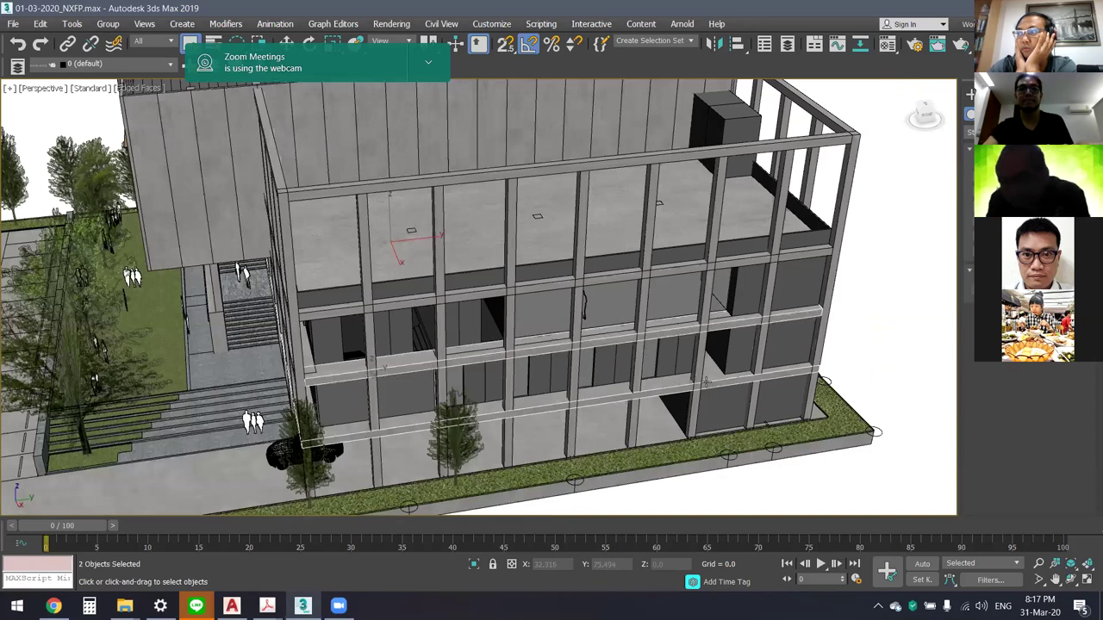
pyautogui.keyDown('alt'); pyautogui.moveTo(733, 372); pyautogui.dragTo(923, 450, button='middle'); pyautogui.keyUp('alt')
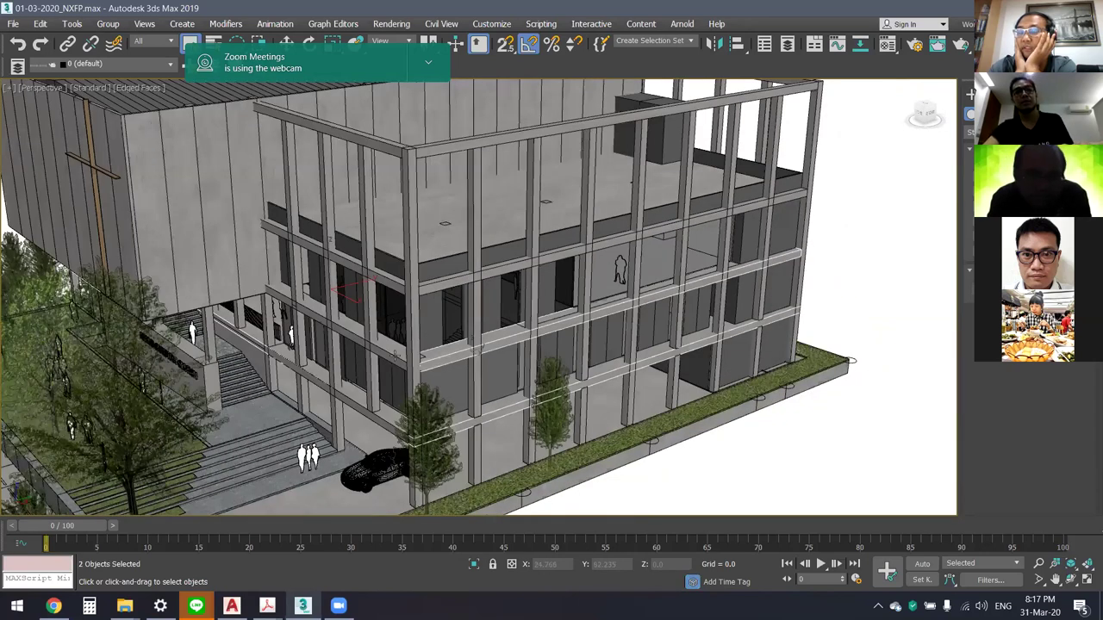
pyautogui.click(741, 448)
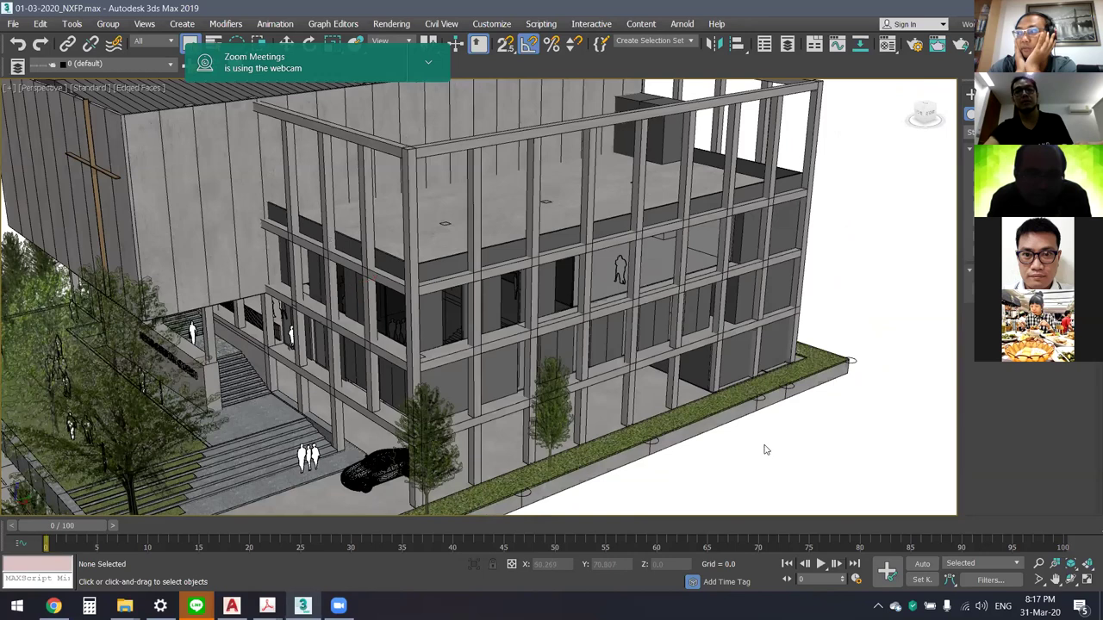
# Step: Select a facade glass panel and zoom in on the ground-floor glazing beside the entrance stairs
pyautogui.keyDown('alt'); pyautogui.moveTo(489, 384); pyautogui.dragTo(517, 384, button='middle'); pyautogui.keyUp('alt')
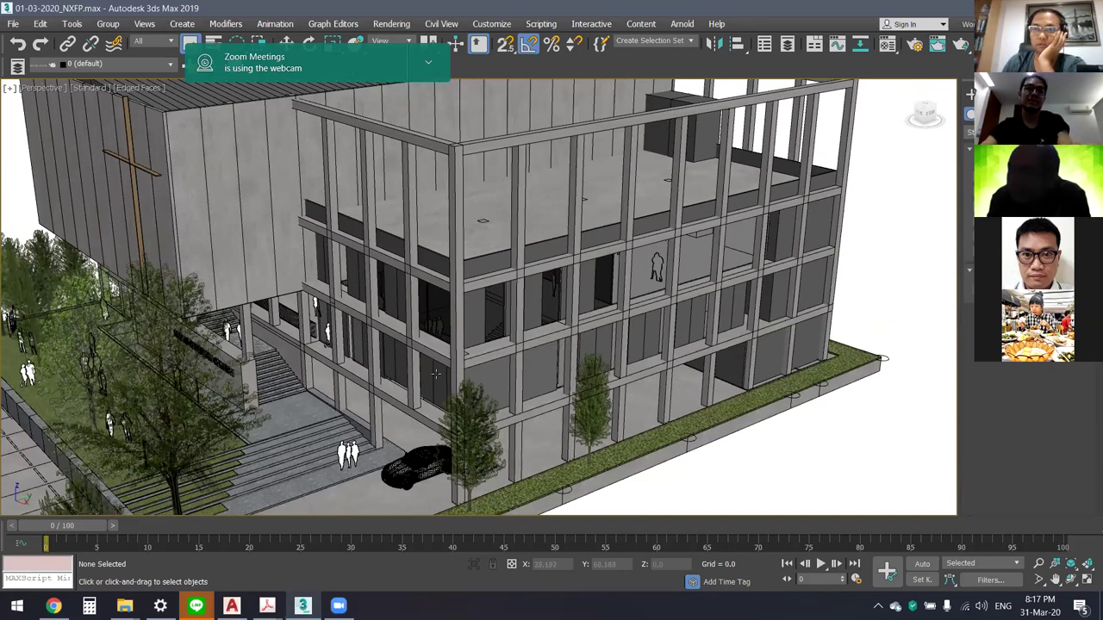
pyautogui.scroll(5, 358, 347)
pyautogui.click(424, 333)
pyautogui.keyDown('alt'); pyautogui.moveTo(499, 356); pyautogui.dragTo(657, 340, button='middle'); pyautogui.keyUp('alt')
pyautogui.scroll(-2, 658, 354)
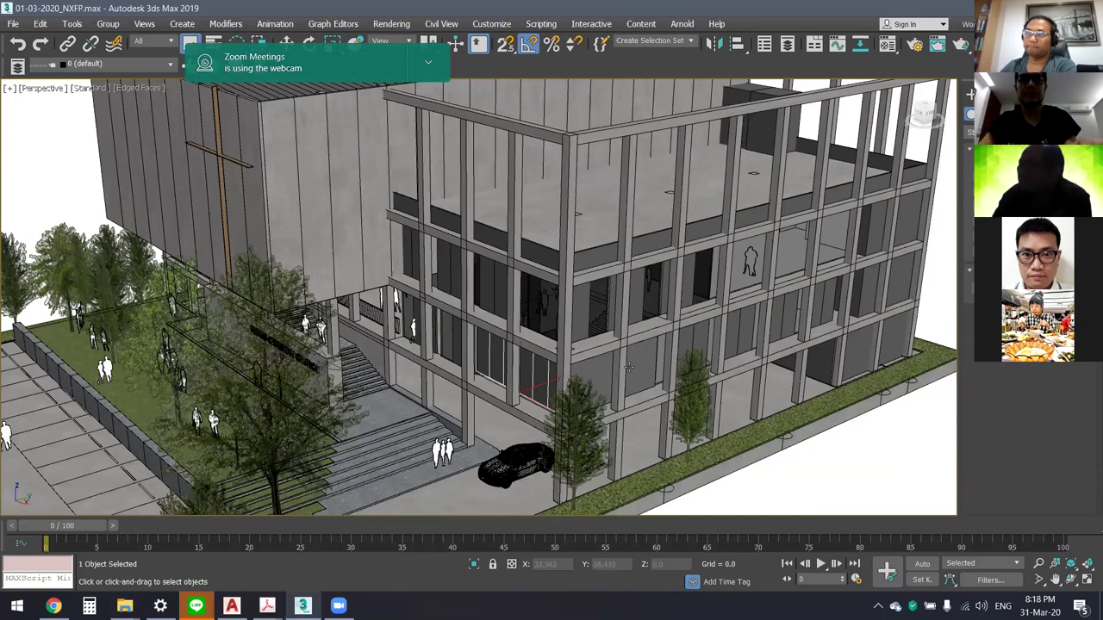
pyautogui.keyDown('alt'); pyautogui.moveTo(617, 368); pyautogui.dragTo(525, 368, button='middle'); pyautogui.keyUp('alt')
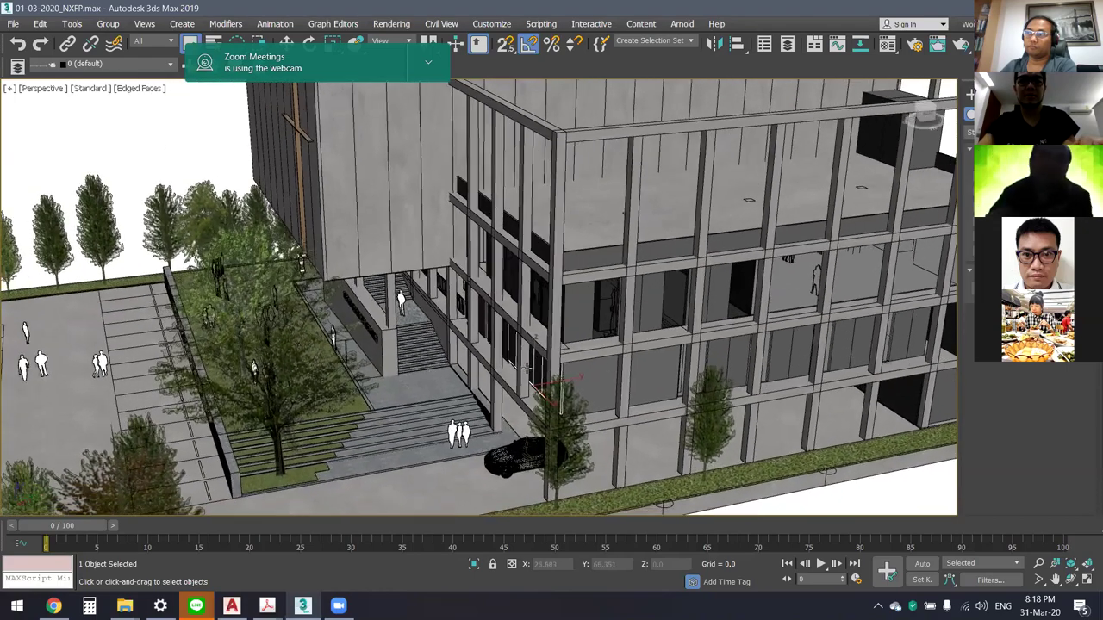
pyautogui.scroll(3, 528, 366)
pyautogui.scroll(3, 552, 349)
pyautogui.scroll(2, 574, 334)
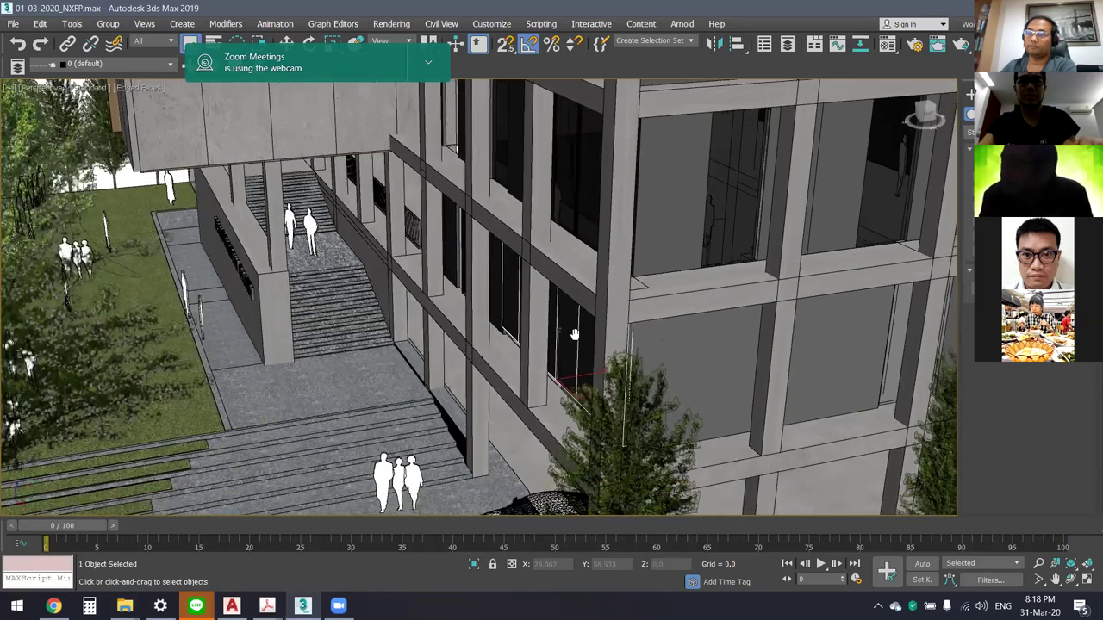
pyautogui.scroll(2, 575, 334)
pyautogui.scroll(3, 585, 337)
pyautogui.scroll(2, 638, 323)
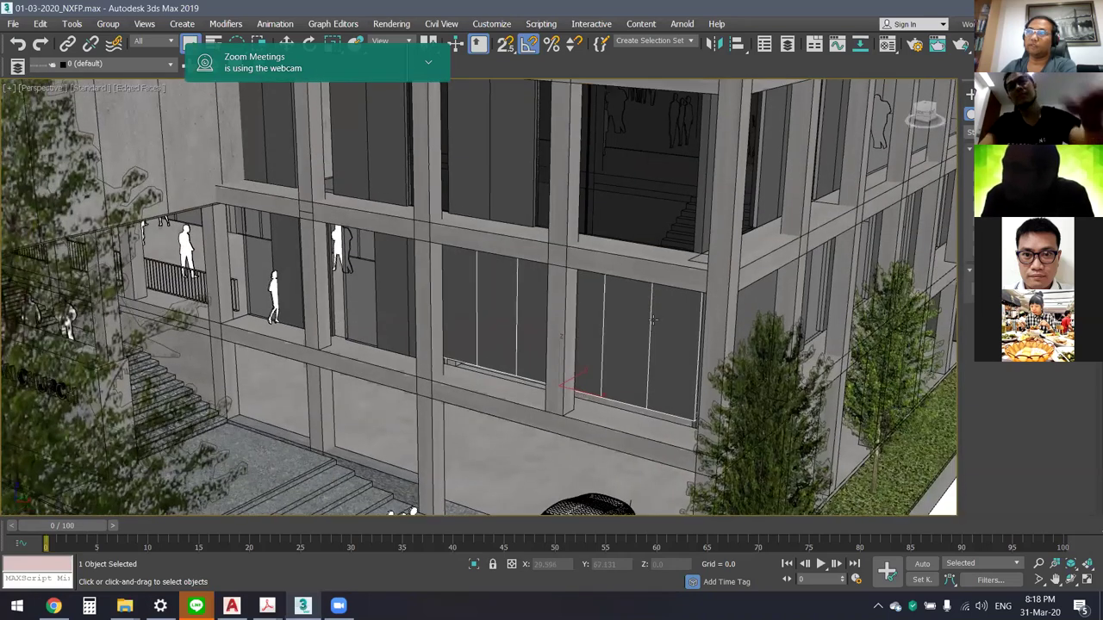
pyautogui.keyDown('alt'); pyautogui.moveTo(642, 334); pyautogui.dragTo(633, 345, button='middle'); pyautogui.keyUp('alt')
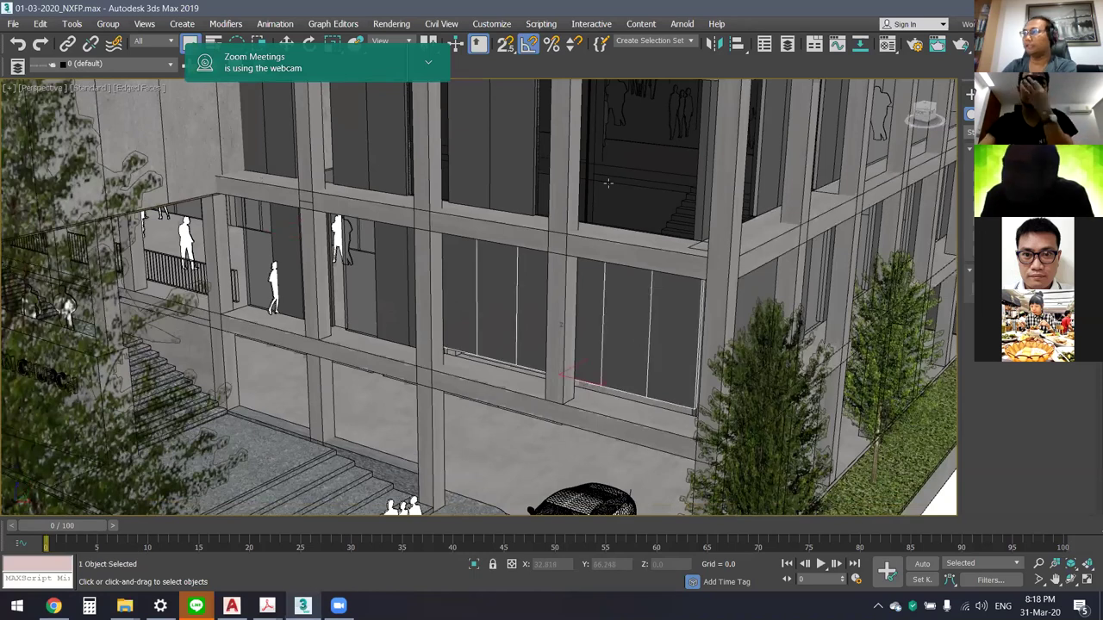
# Step: Align the glass panel on Z only, its minimum to the target's maximum
pyautogui.click(737, 44)
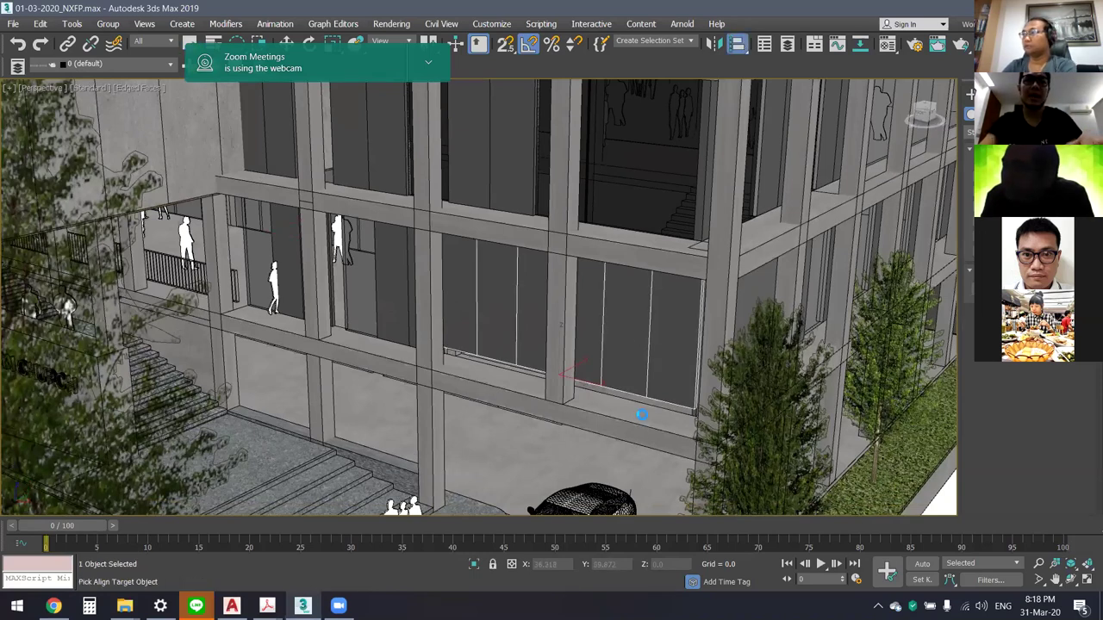
pyautogui.click(641, 415)
pyautogui.click(555, 211)
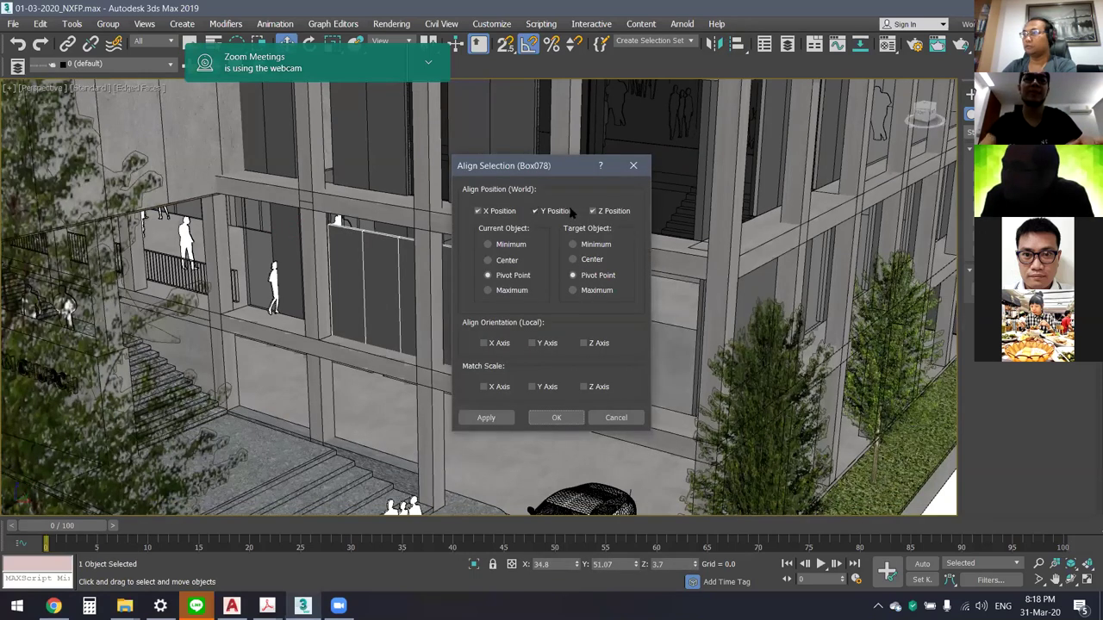
pyautogui.click(496, 211)
pyautogui.click(586, 290)
pyautogui.click(487, 245)
pyautogui.click(555, 417)
# Step: Zoom extents to the whole building, clear the selection, and orbit to face the church facade
pyautogui.keyDown('alt'); pyautogui.moveTo(596, 394); pyautogui.dragTo(603, 321, button='middle'); pyautogui.keyUp('alt')
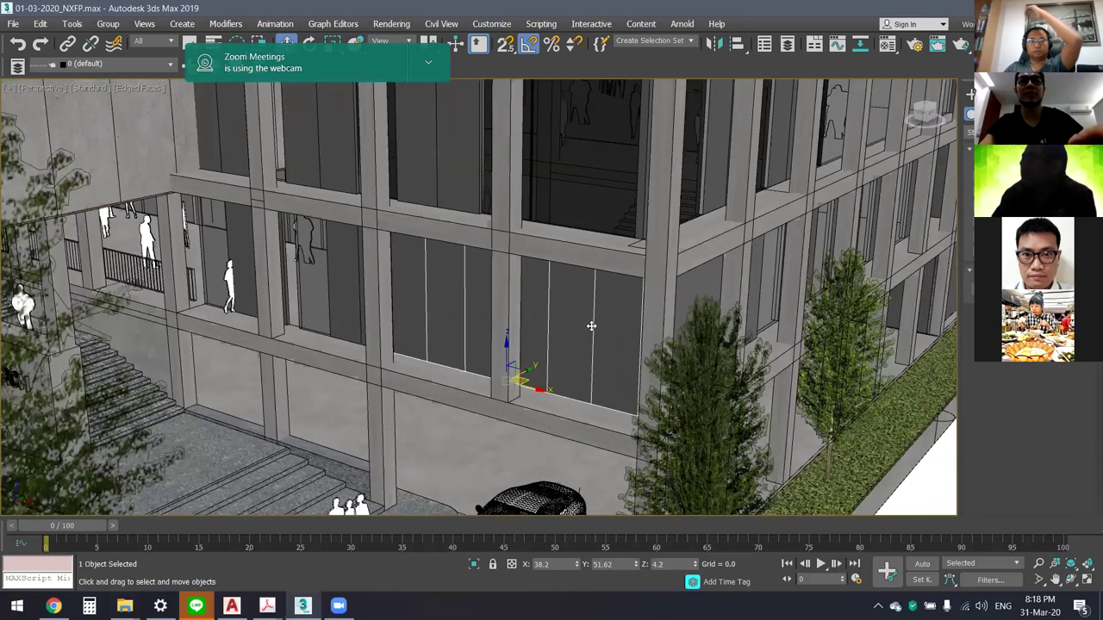
pyautogui.hotkey('shift', 'z')
pyautogui.click(884, 352)
pyautogui.moveTo(548, 303)
pyautogui.keyDown('alt'); pyautogui.mouseDown(button='middle')
pyautogui.moveTo(699, 325)
pyautogui.moveTo(681, 314)
pyautogui.mouseUp(button='middle'); pyautogui.keyUp('alt')
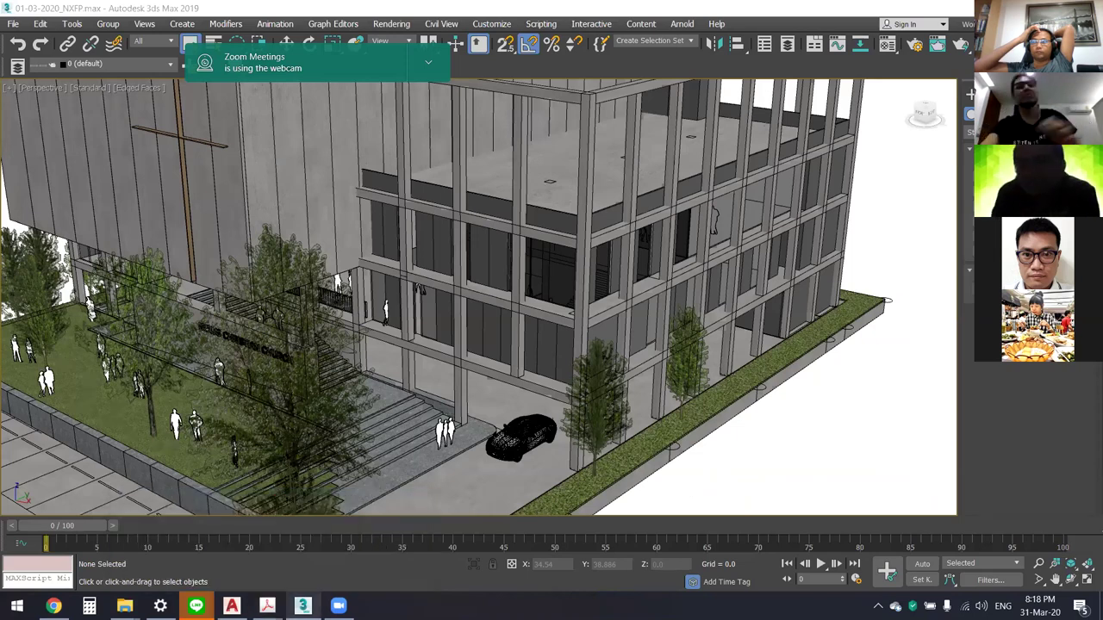
# Step: Return to the AutoCAD section and freehand-circle the column between the 2nd and 3rd floors
pyautogui.click(231, 605)
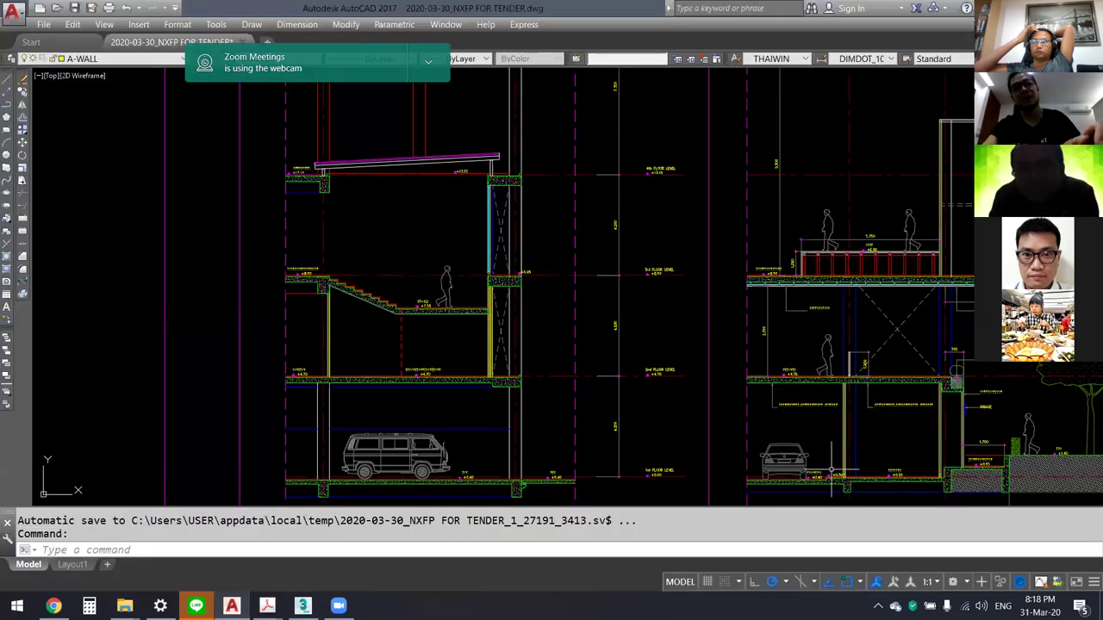
pyautogui.moveTo(686, 400)
pyautogui.mouseDown(button='middle')
pyautogui.moveTo(643, 396)
pyautogui.moveTo(635, 376)
pyautogui.moveTo(592, 349)
pyautogui.mouseUp(button='middle')
pyautogui.moveTo(242, 303); pyautogui.dragTo(449, 304, button='middle')
pyautogui.scroll(1, 448, 304)
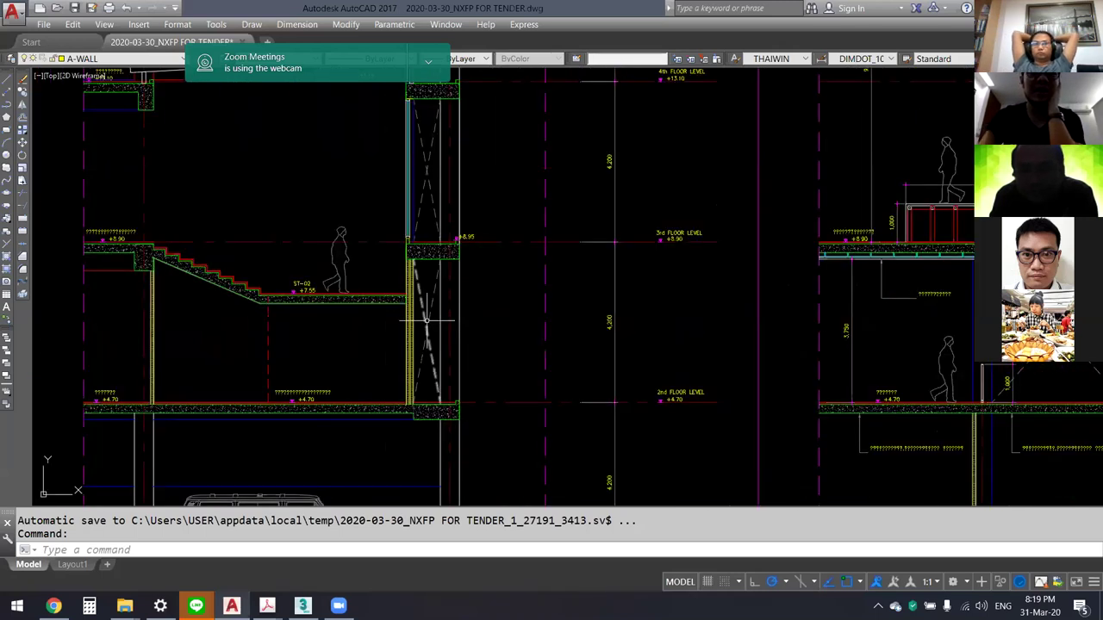
pyautogui.scroll(1, 510, 318)
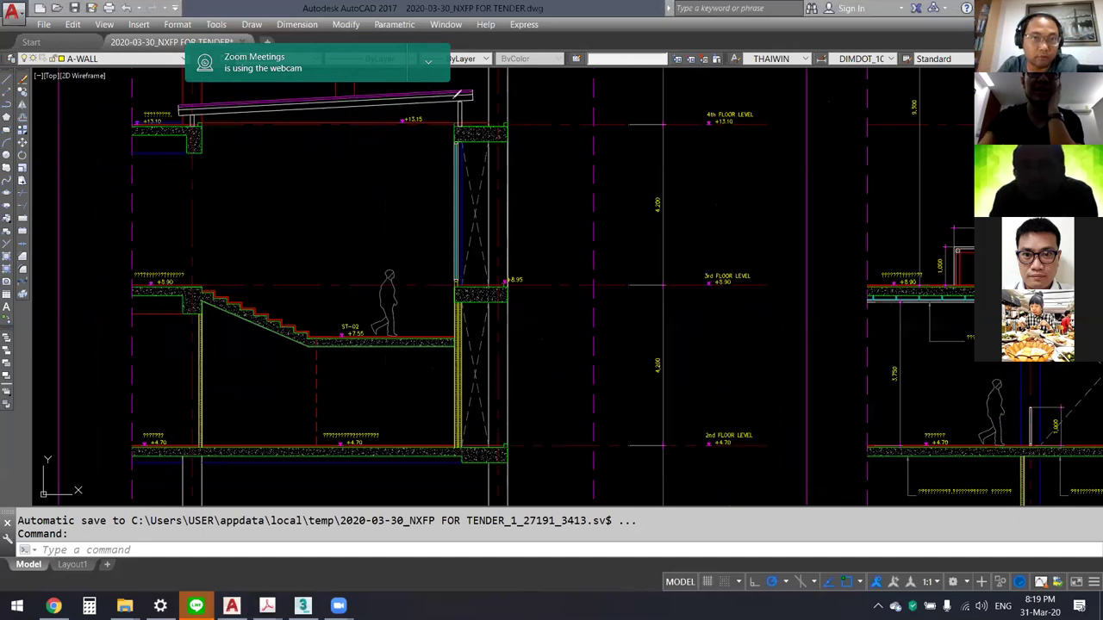
pyautogui.moveTo(472, 292); pyautogui.dragTo(461, 283)
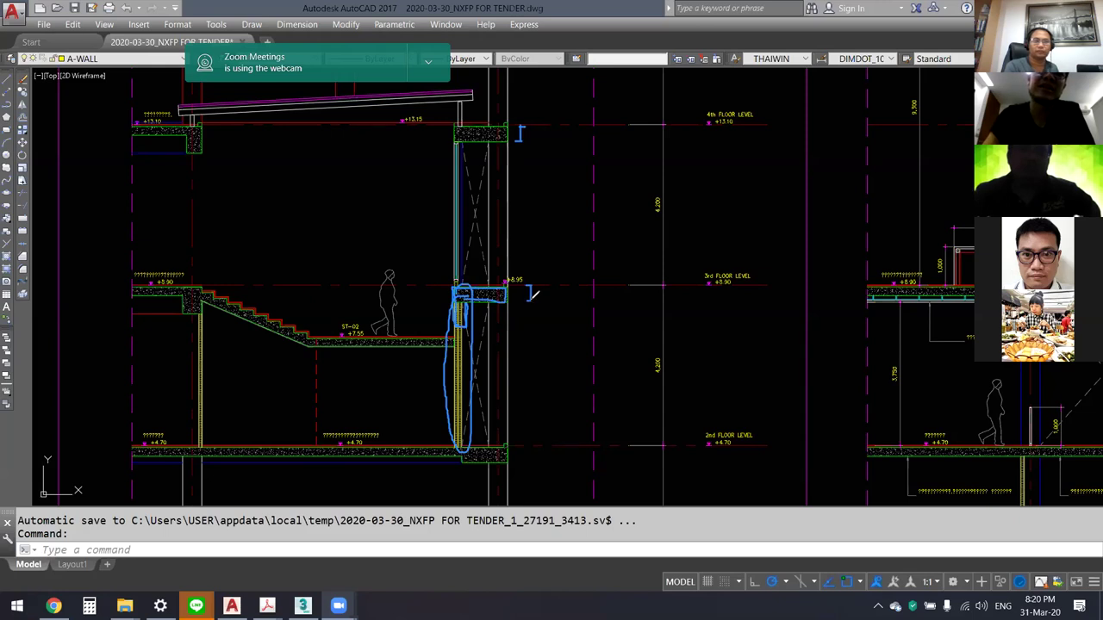
# Step: Add freehand loops around the column, then circle the 4th- and 3rd-floor slab edges
pyautogui.moveTo(455, 293); pyautogui.dragTo(476, 281)
pyautogui.moveTo(430, 332)
pyautogui.mouseDown()
pyautogui.moveTo(484, 398)
pyautogui.moveTo(482, 297)
pyautogui.moveTo(444, 435)
pyautogui.moveTo(480, 298)
pyautogui.mouseUp()
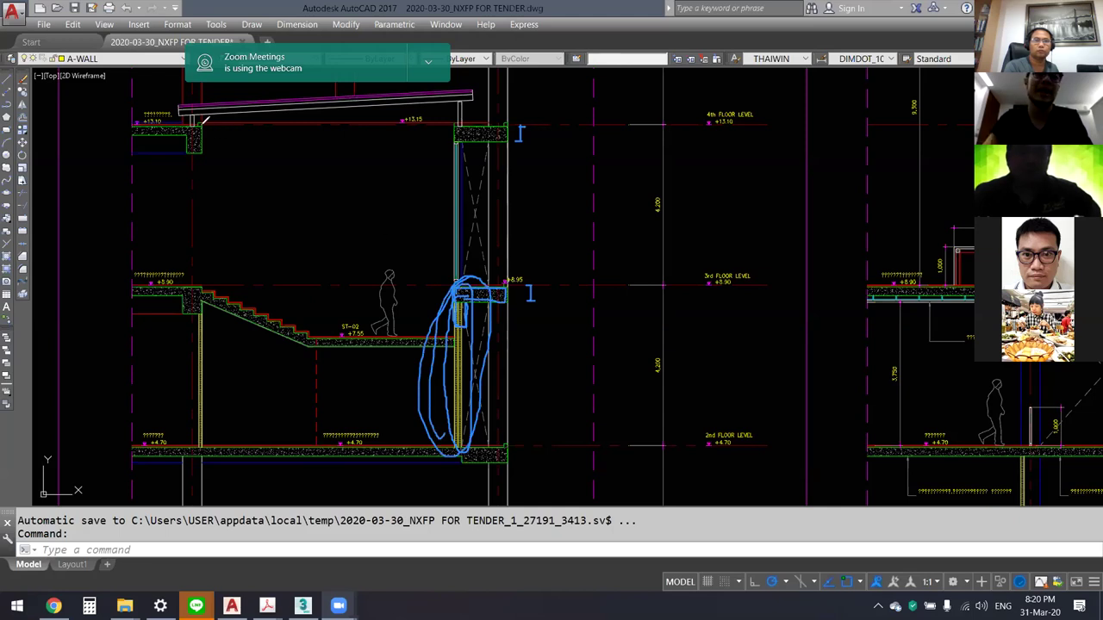
pyautogui.moveTo(199, 116)
pyautogui.mouseDown()
pyautogui.moveTo(172, 164)
pyautogui.moveTo(207, 119)
pyautogui.mouseUp()
pyautogui.moveTo(221, 271)
pyautogui.mouseDown()
pyautogui.moveTo(181, 303)
pyautogui.moveTo(206, 322)
pyautogui.moveTo(214, 276)
pyautogui.mouseUp()
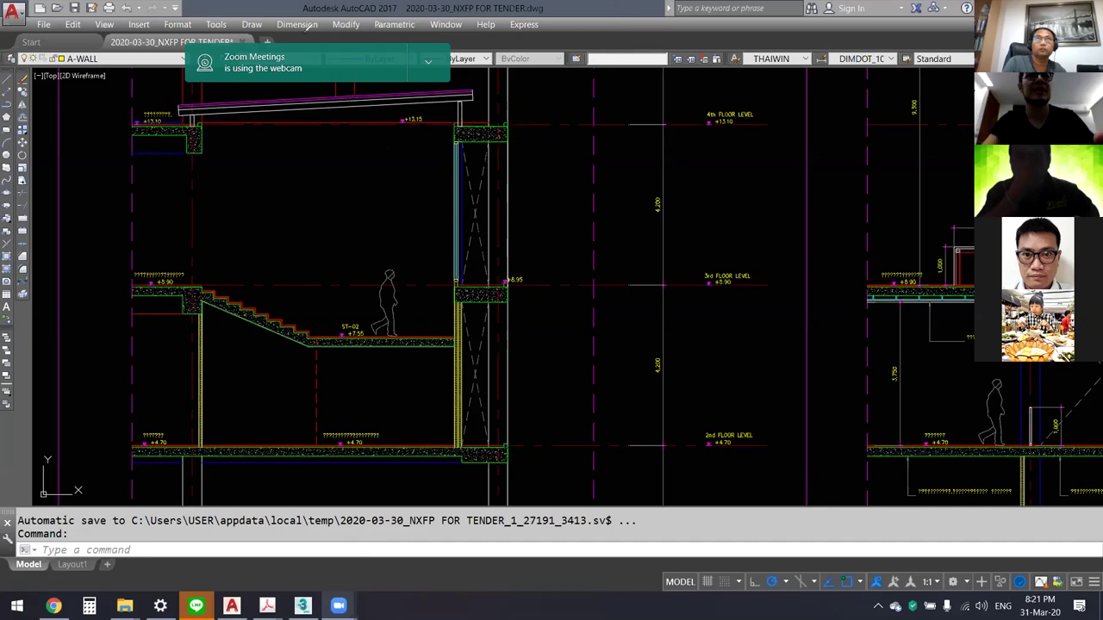
# Step: Return to the 3ds Max model and orbit and zoom in closer to the building facade
pyautogui.click(302, 605)
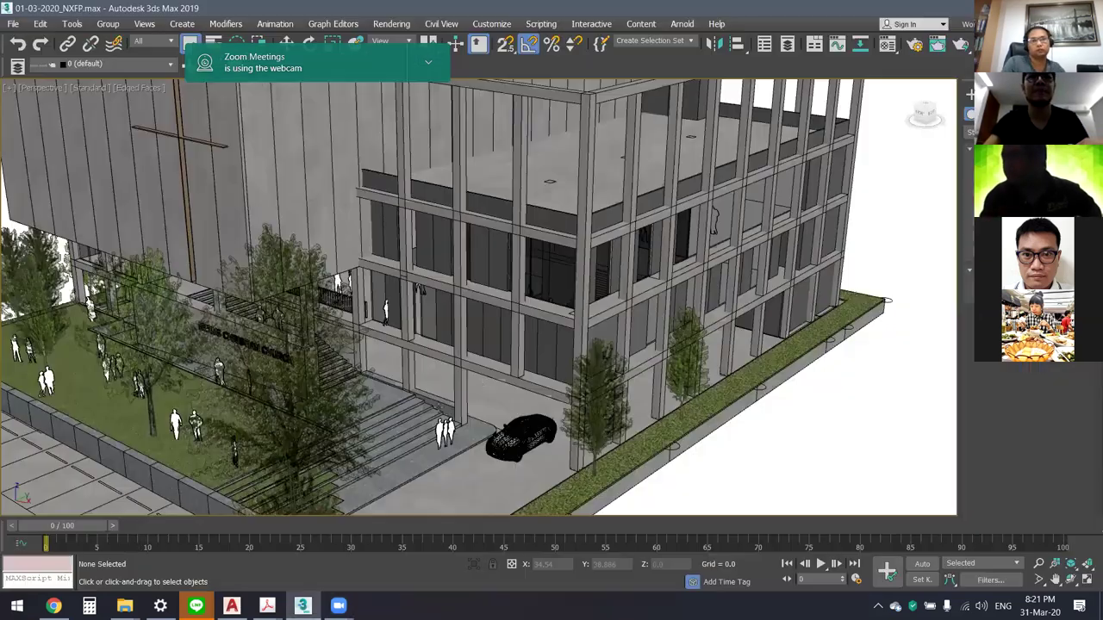
pyautogui.keyDown('alt'); pyautogui.moveTo(522, 323); pyautogui.dragTo(620, 276, button='middle'); pyautogui.keyUp('alt')
pyautogui.scroll(5, 584, 299)
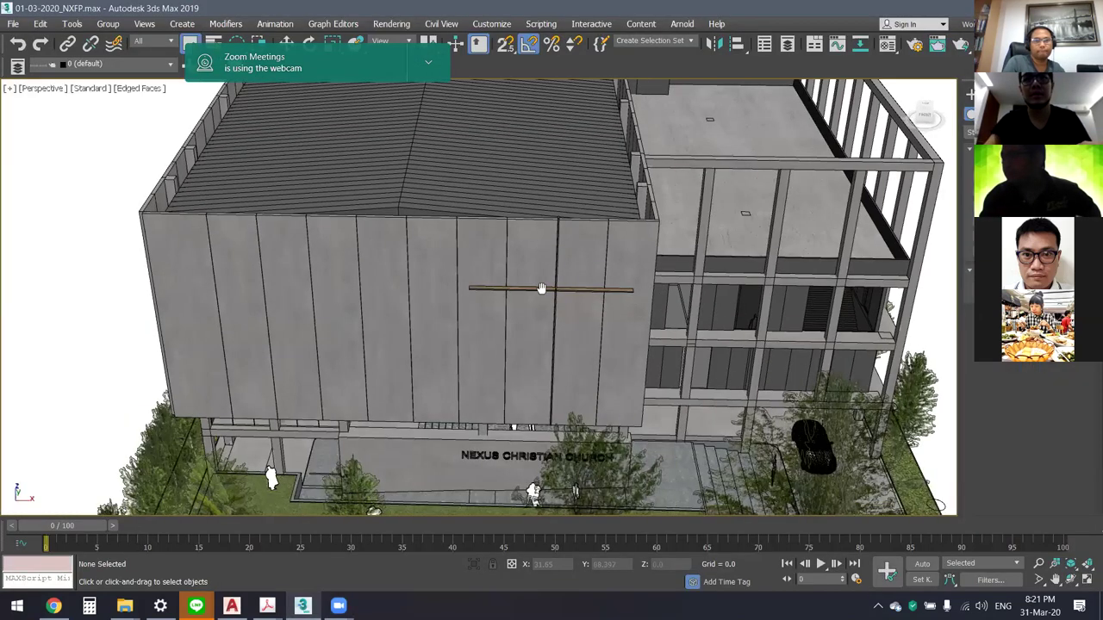
pyautogui.scroll(3, 621, 276)
pyautogui.scroll(4, 666, 237)
# Step: Inspect the facade's shutter group, neighbouring panel group and recessed door unit, then clear the selection
pyautogui.click(667, 237)
pyautogui.moveTo(666, 238)
pyautogui.mouseDown(button='middle')
pyautogui.moveTo(481, 293)
pyautogui.moveTo(511, 214)
pyautogui.mouseUp(button='middle')
pyautogui.click(526, 276)
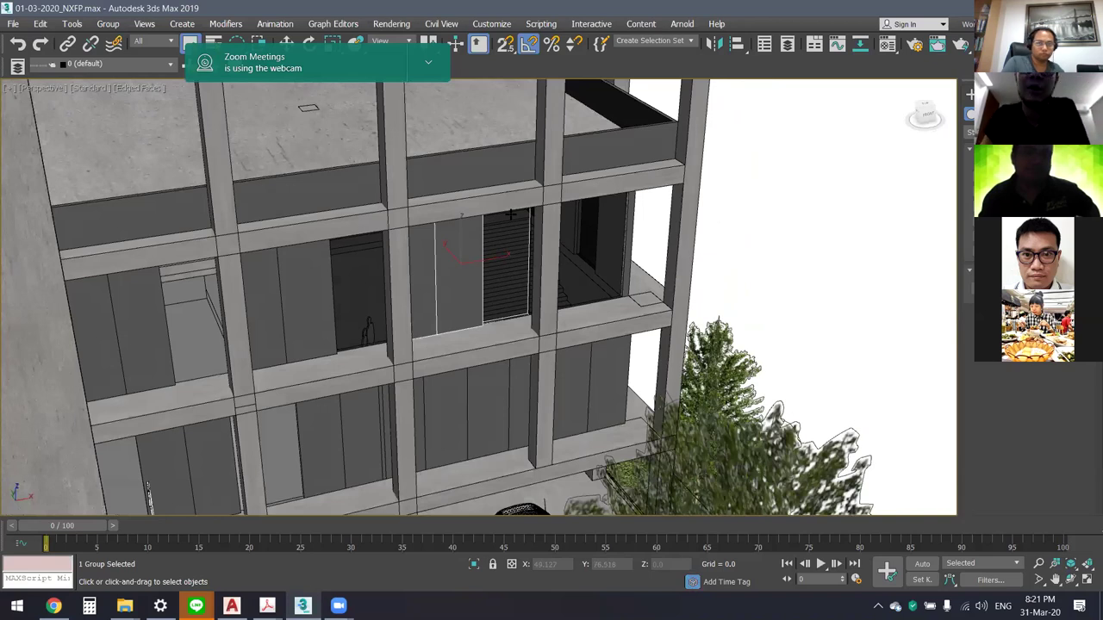
pyautogui.click(607, 208)
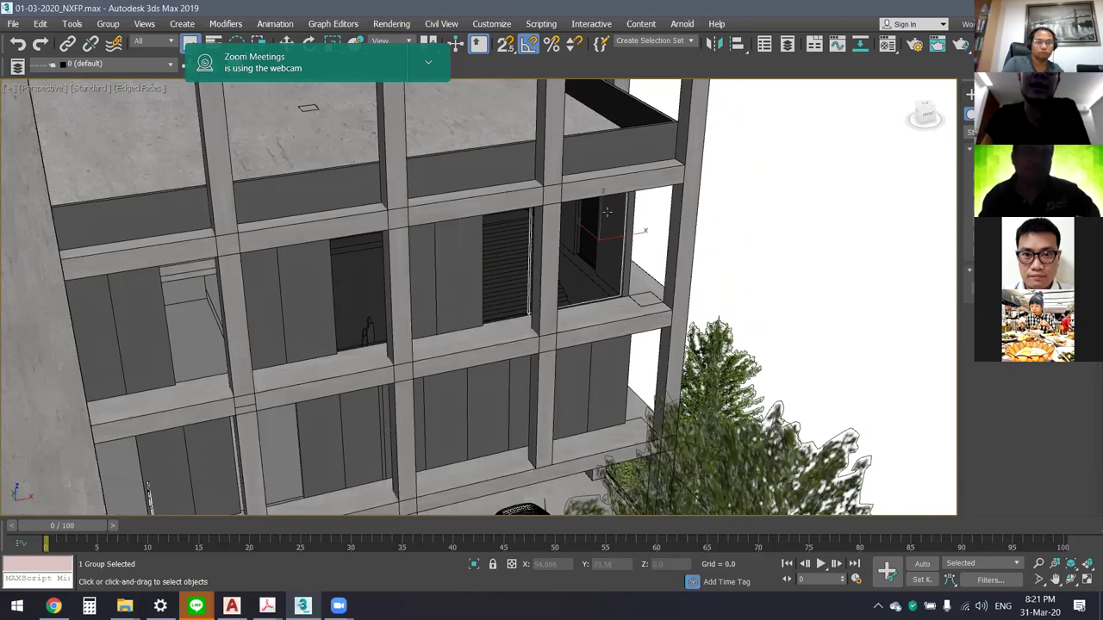
pyautogui.moveTo(651, 235); pyautogui.dragTo(642, 243, button='middle')
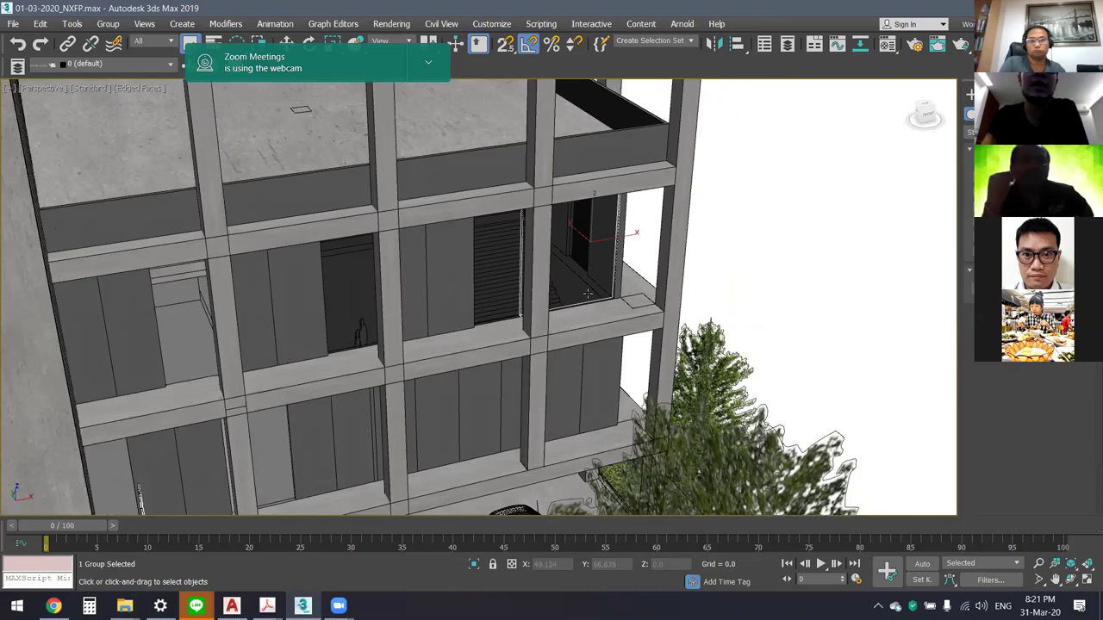
pyautogui.moveTo(582, 288)
pyautogui.keyDown('alt'); pyautogui.mouseDown(button='middle')
pyautogui.moveTo(454, 268)
pyautogui.moveTo(584, 244)
pyautogui.mouseUp(button='middle'); pyautogui.keyUp('alt')
pyautogui.click(808, 283)
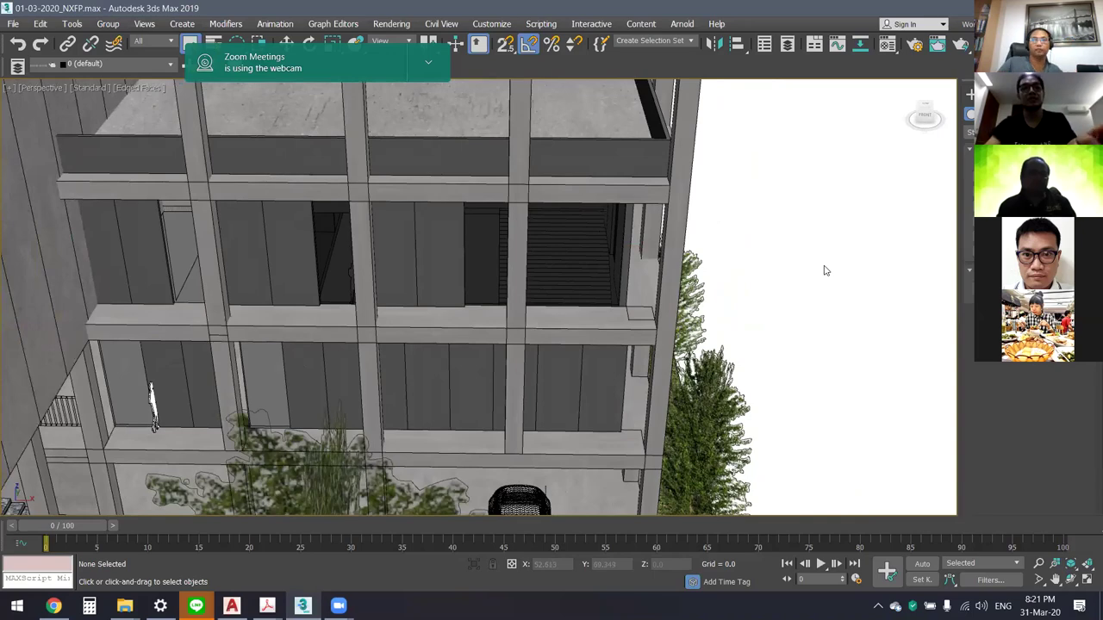
# Step: Pull back to show the church and grounds, check a beam, and leave nothing selected
pyautogui.scroll(-3, 787, 266)
pyautogui.moveTo(788, 266)
pyautogui.mouseDown(button='middle')
pyautogui.moveTo(719, 261)
pyautogui.moveTo(681, 300)
pyautogui.mouseUp(button='middle')
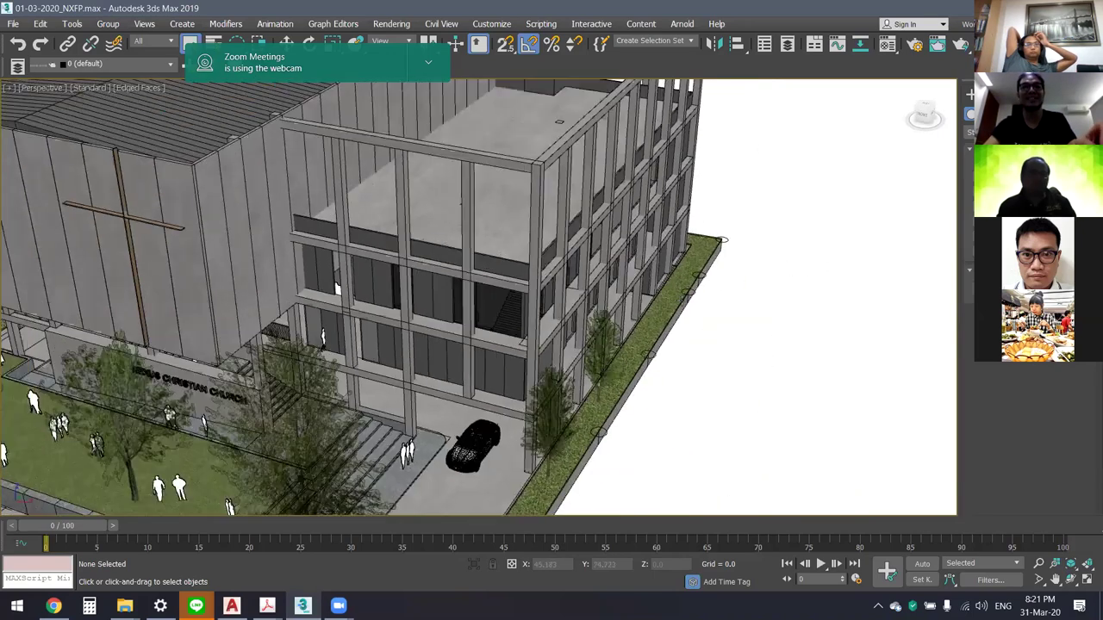
pyautogui.click(558, 288)
pyautogui.keyDown('alt'); pyautogui.moveTo(575, 289); pyautogui.dragTo(853, 413, button='middle'); pyautogui.keyUp('alt')
pyautogui.click(865, 411)
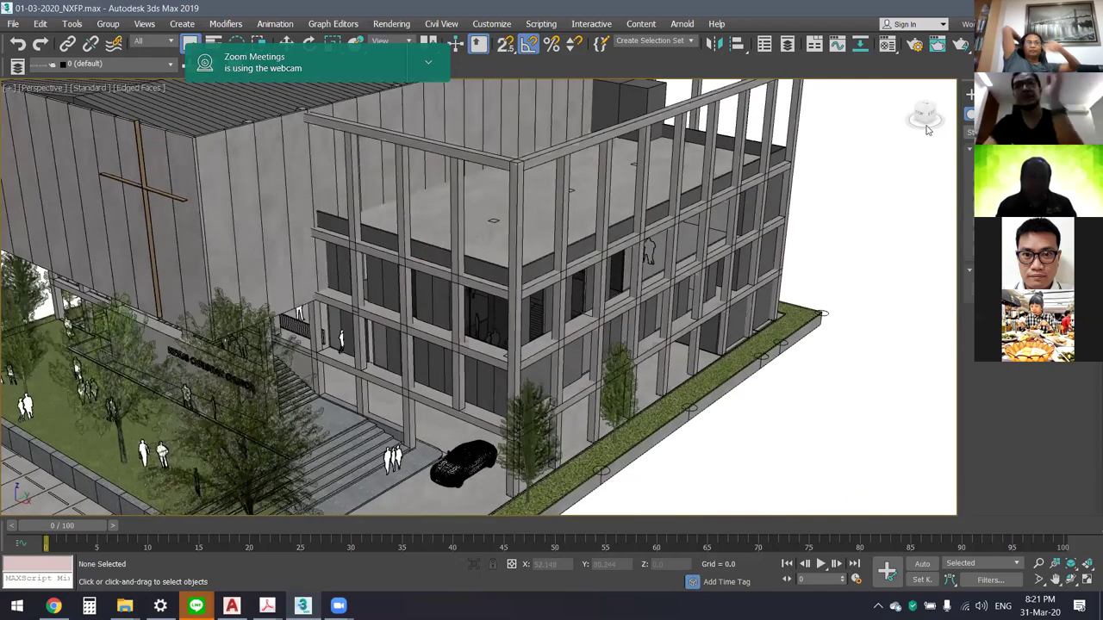
pyautogui.moveTo(927, 129); pyautogui.dragTo(968, 129, button='middle')
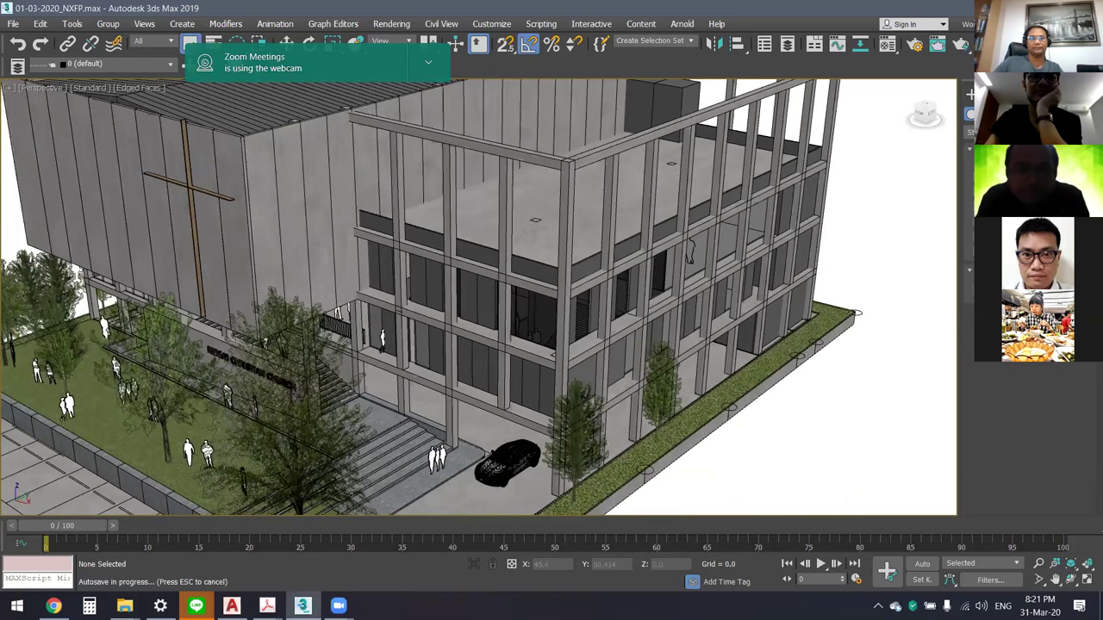
pyautogui.moveTo(303, 606)
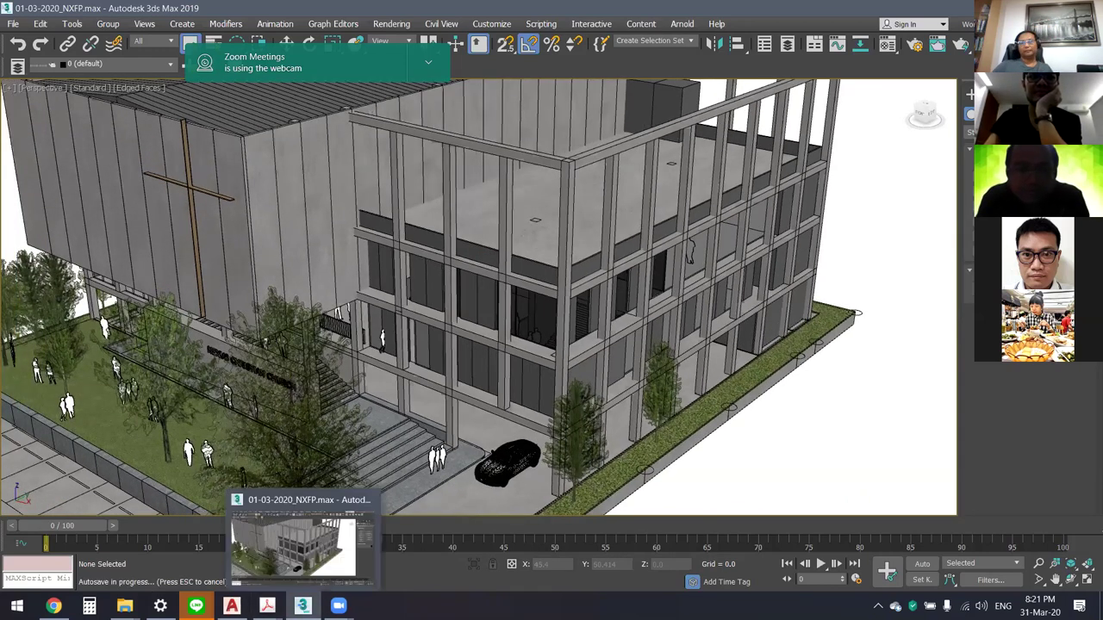
# Step: Back in the AutoCAD section, zoom out and loop the roof slab with a stroke above it
pyautogui.hotkey('alt', 'Tab')
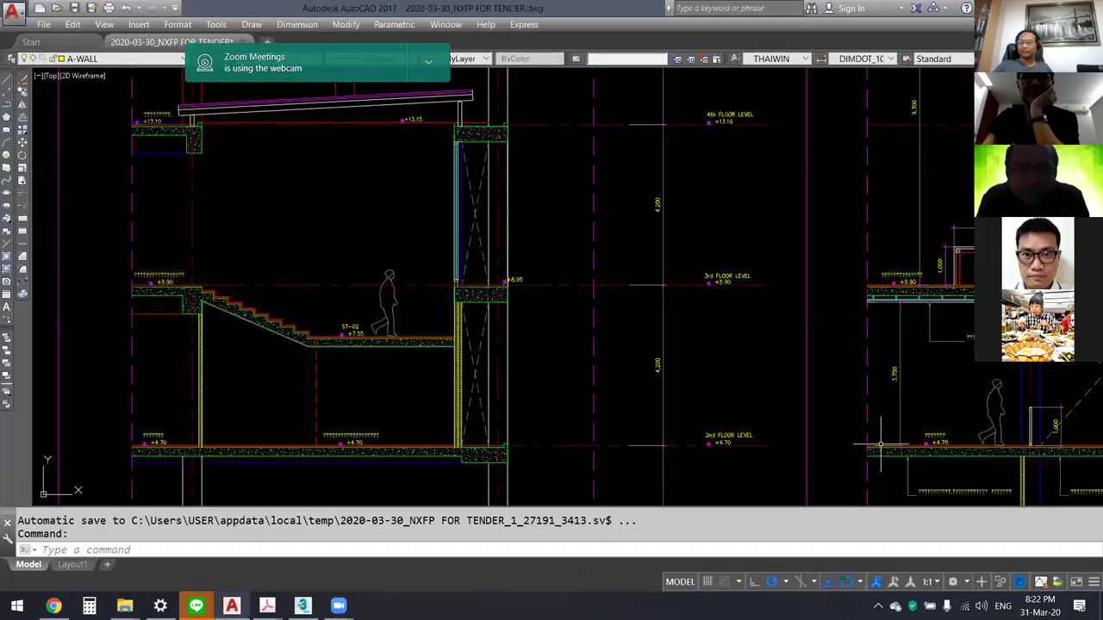
pyautogui.scroll(-2, 818, 371)
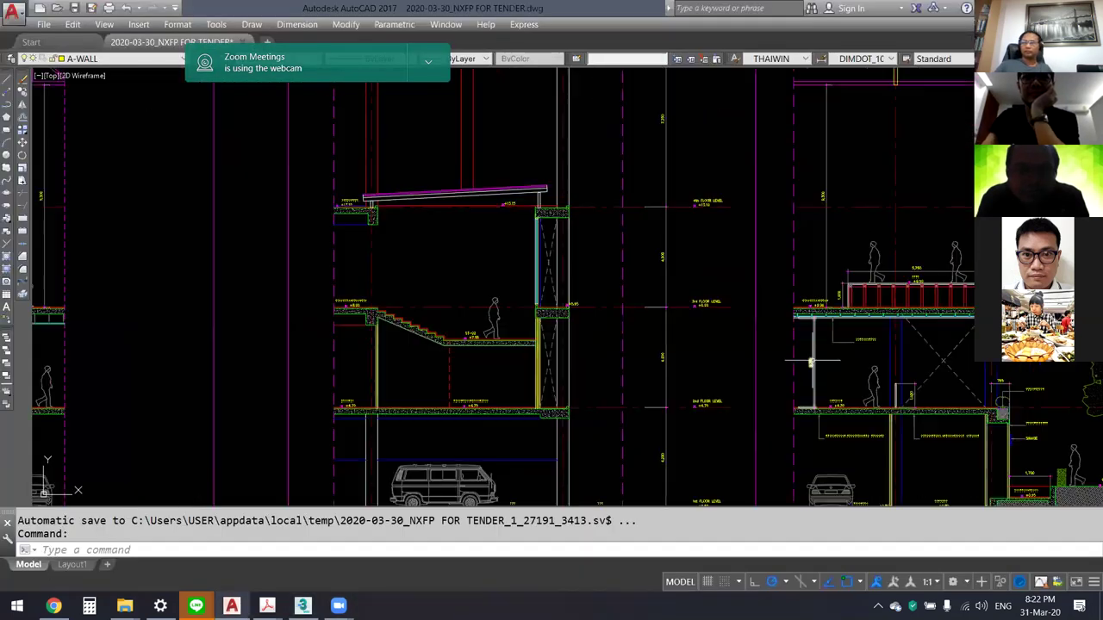
pyautogui.scroll(-1, 756, 289)
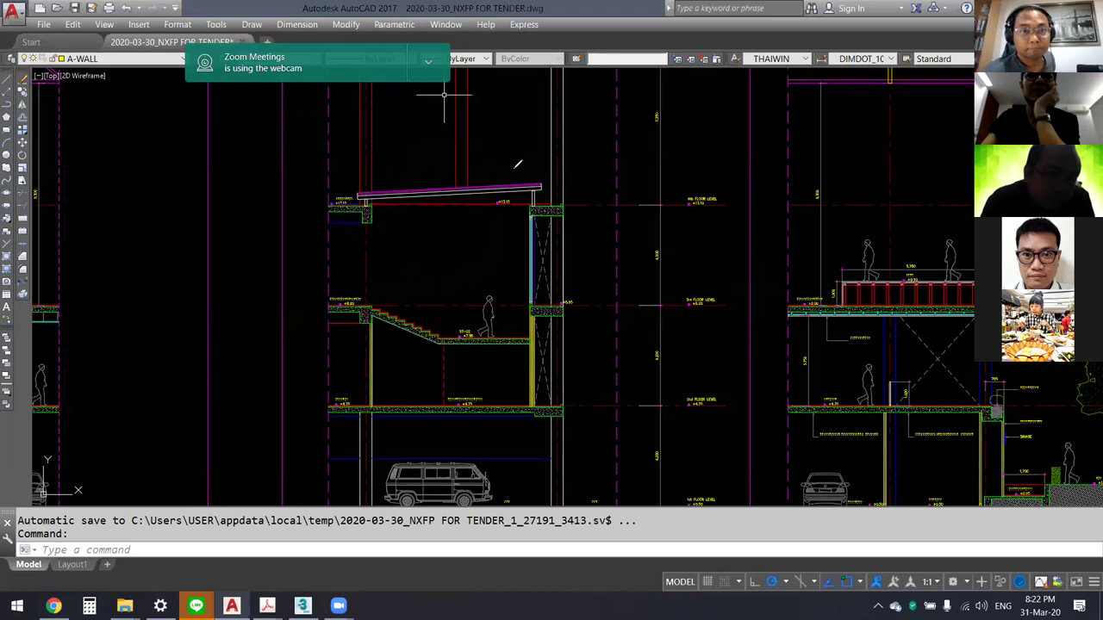
pyautogui.moveTo(517, 207); pyautogui.dragTo(545, 178)
pyautogui.moveTo(427, 142)
pyautogui.mouseDown()
pyautogui.moveTo(428, 181)
pyautogui.moveTo(437, 171)
pyautogui.mouseUp()
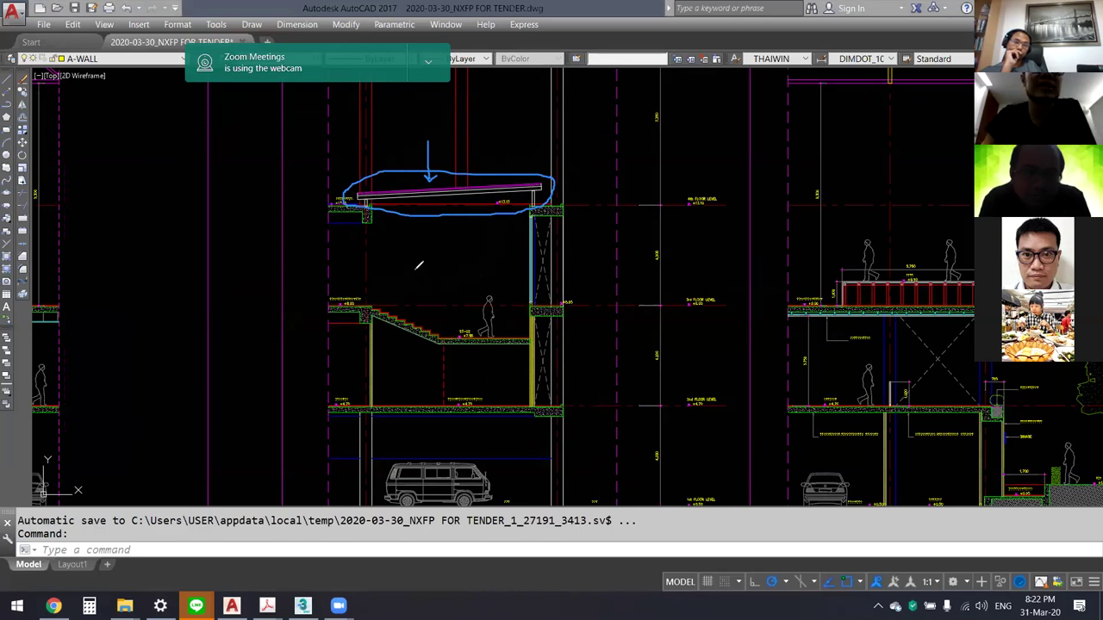
# Step: Draw a downward arrow at the roof slab edge and extend the sketch line above the stair
pyautogui.moveTo(335, 142); pyautogui.dragTo(335, 181)
pyautogui.moveTo(334, 181); pyautogui.dragTo(343, 172)
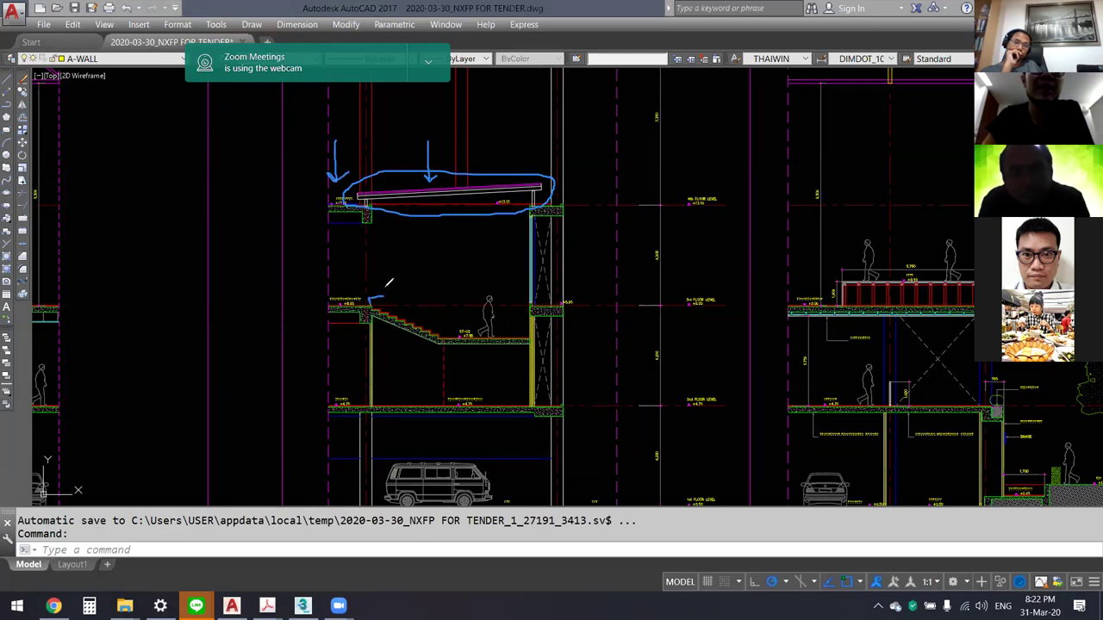
pyautogui.moveTo(422, 274); pyautogui.dragTo(441, 270)
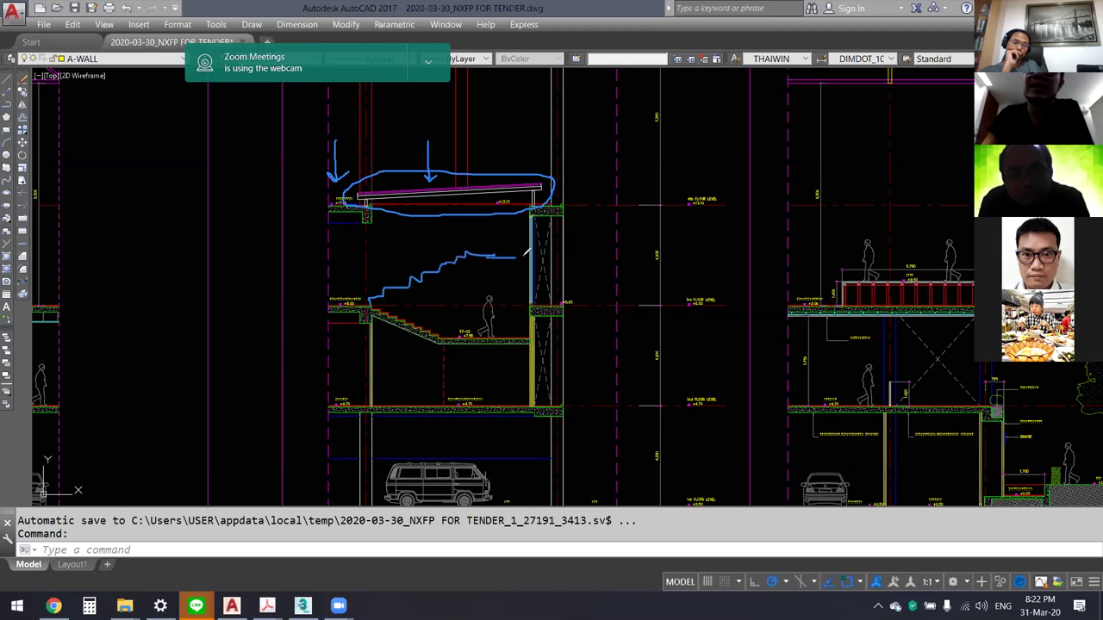
# Step: Sketch the new stair flights rising from the upper-floor stair leftward up to the roof canopy
pyautogui.moveTo(523, 255); pyautogui.dragTo(461, 224)
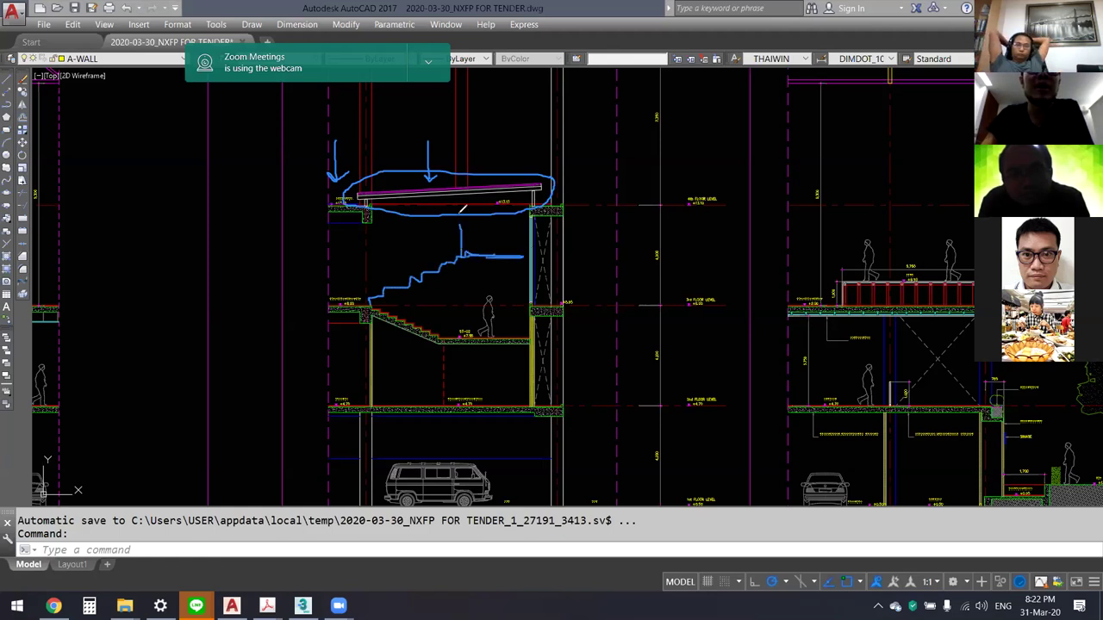
pyautogui.moveTo(522, 253)
pyautogui.mouseDown()
pyautogui.moveTo(523, 209)
pyautogui.moveTo(471, 216)
pyautogui.moveTo(522, 237)
pyautogui.mouseUp()
pyautogui.moveTo(366, 301)
pyautogui.mouseDown()
pyautogui.moveTo(521, 249)
pyautogui.moveTo(523, 206)
pyautogui.moveTo(371, 203)
pyautogui.mouseUp()
pyautogui.moveTo(451, 210); pyautogui.dragTo(372, 210)
pyautogui.moveTo(420, 178); pyautogui.dragTo(338, 183)
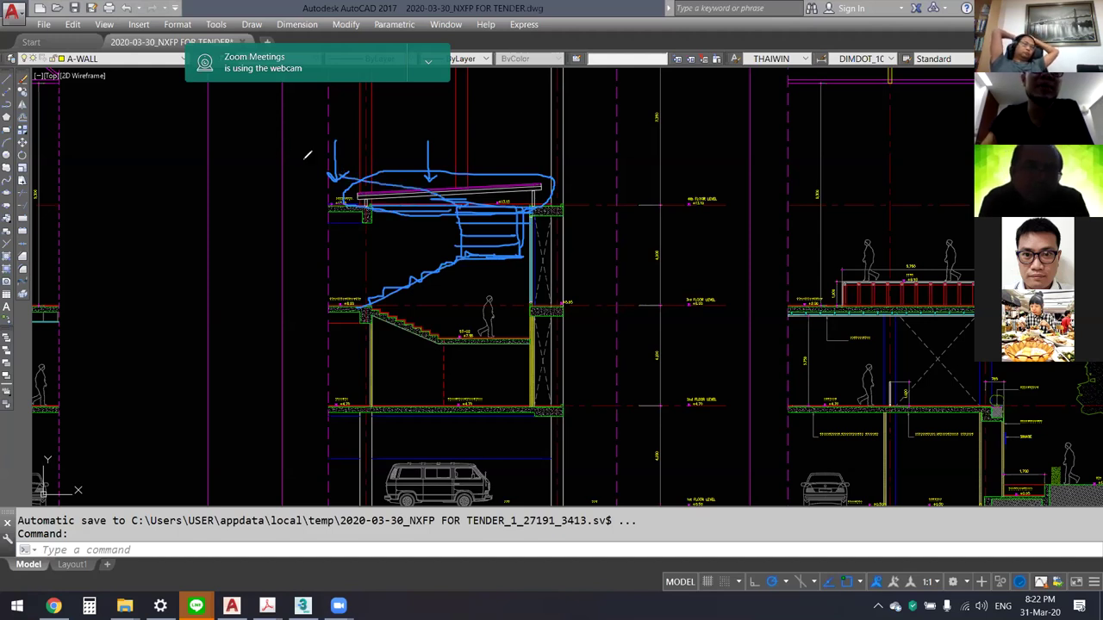
pyautogui.moveTo(269, 157); pyautogui.dragTo(327, 165)
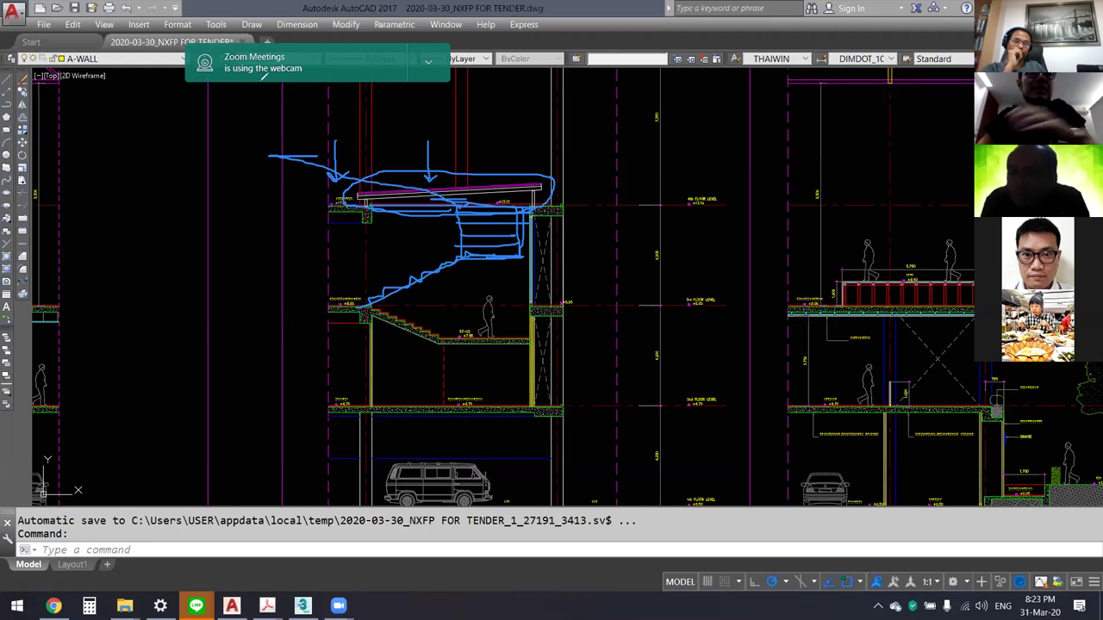
# Step: Zoom out, then zoom in on the worship hall plan's stair block beside the pre-function area
pyautogui.scroll(-4, 447, 285)
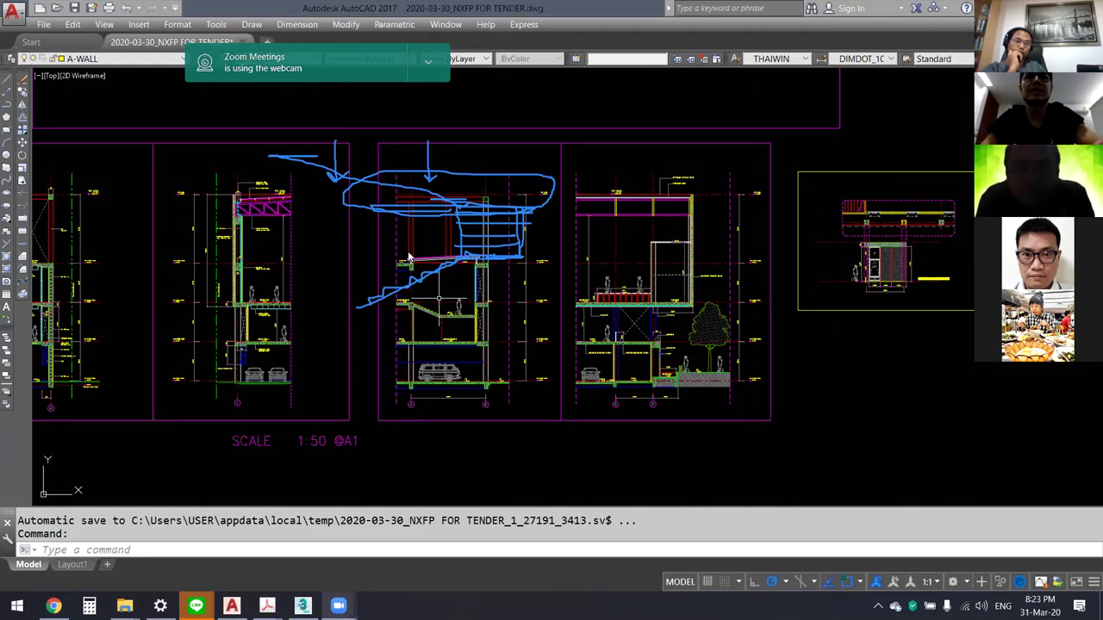
pyautogui.scroll(-2, 409, 257)
pyautogui.scroll(-5, 450, 226)
pyautogui.scroll(-2, 482, 259)
pyautogui.scroll(2, 516, 283)
pyautogui.scroll(1, 516, 283)
pyautogui.scroll(1, 508, 297)
pyautogui.scroll(1, 497, 315)
pyautogui.scroll(2, 487, 333)
pyautogui.scroll(1, 495, 319)
pyautogui.scroll(3, 521, 267)
pyautogui.scroll(3, 551, 216)
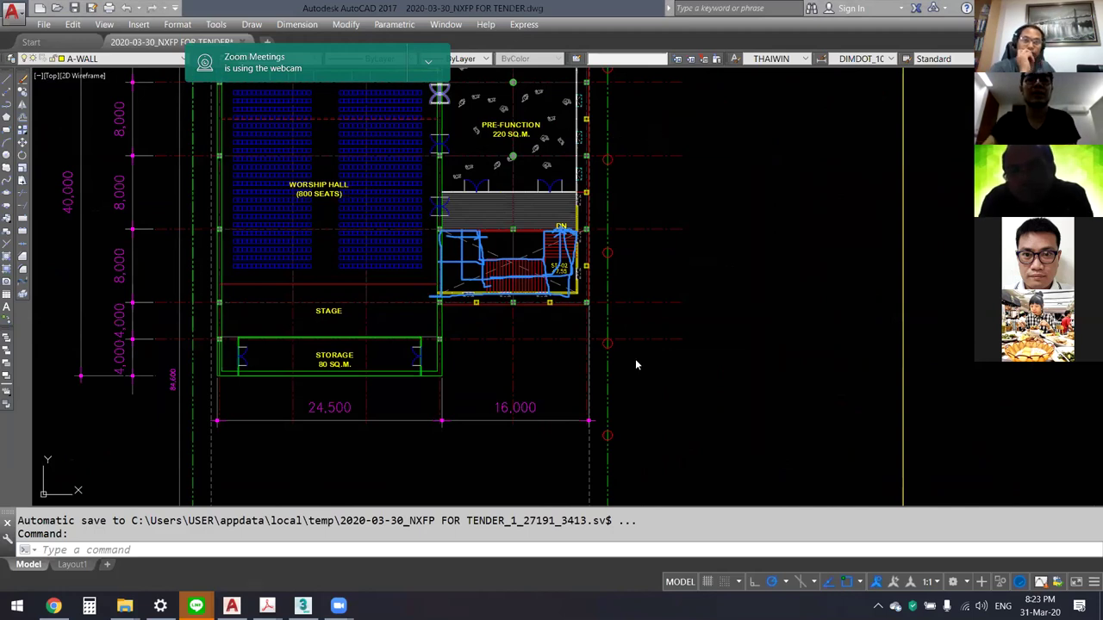
# Step: Zoom out and back in on the stair block by the 220 sq.m. pre-function area, shifting slightly up
pyautogui.scroll(-5, 634, 364)
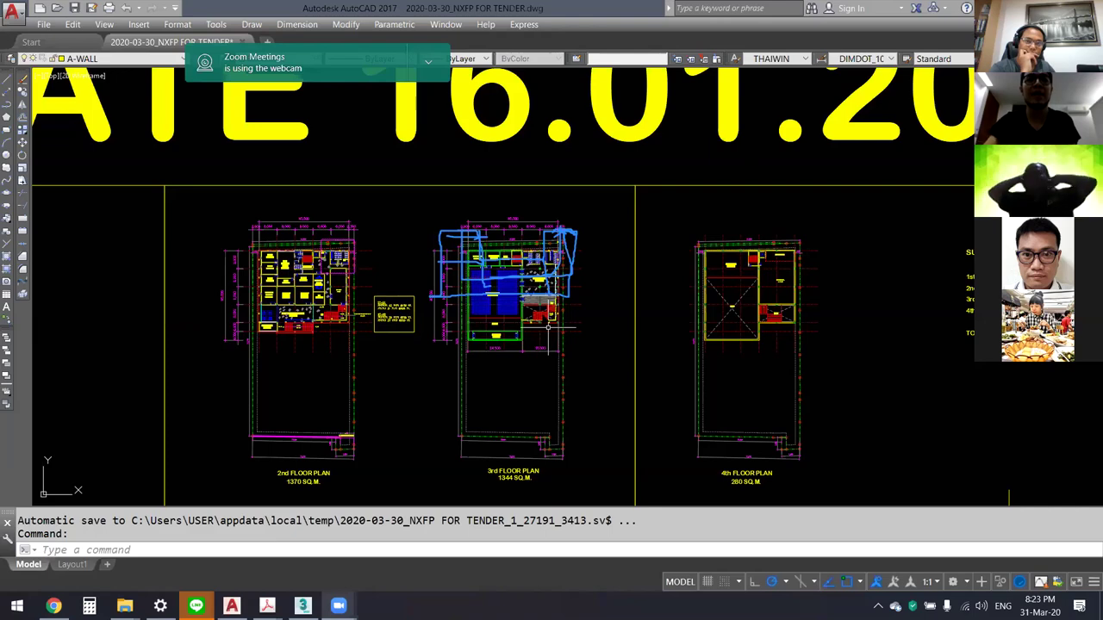
pyautogui.scroll(6, 549, 329)
pyautogui.scroll(2, 554, 327)
pyautogui.scroll(-4, 554, 327)
pyautogui.scroll(4, 555, 331)
pyautogui.scroll(-2, 557, 333)
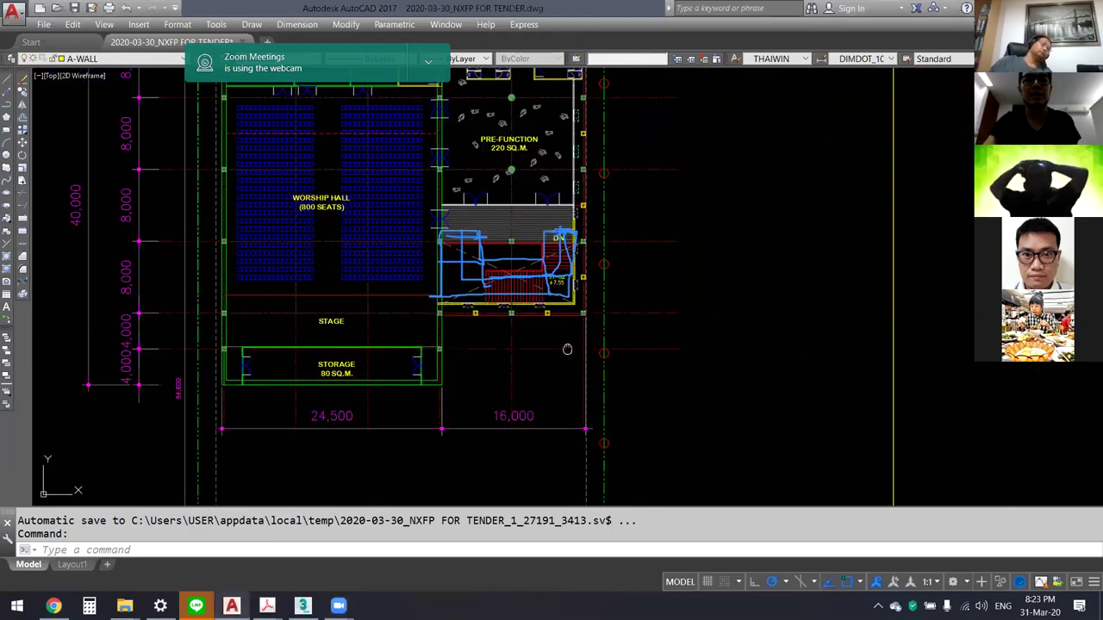
pyautogui.moveTo(563, 348); pyautogui.dragTo(566, 339, button='middle')
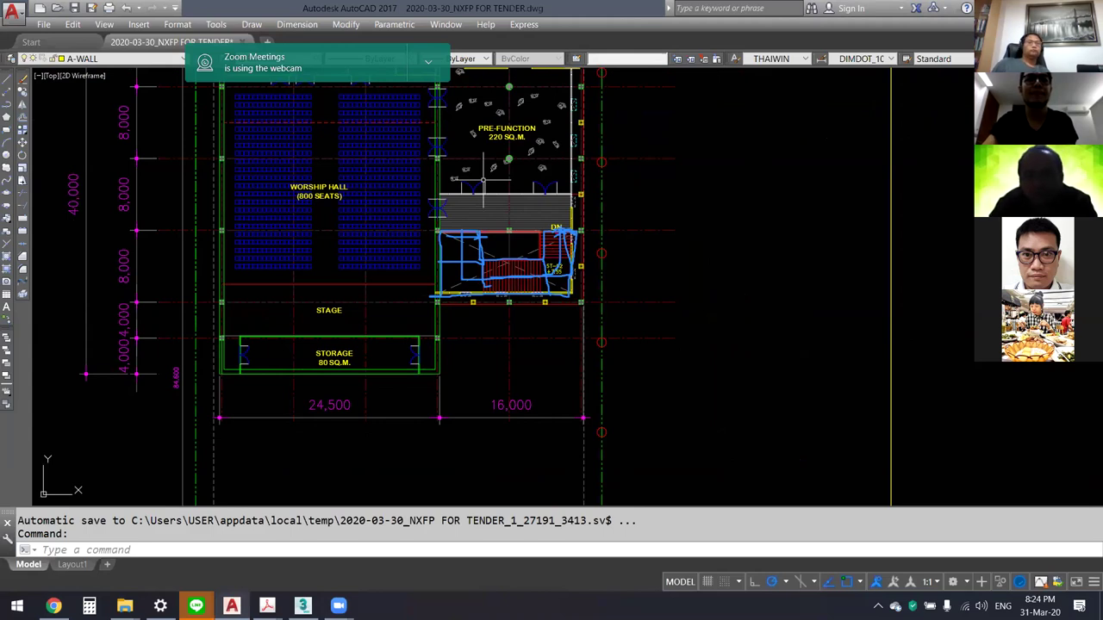
# Step: Sketch the reworked stair block's left, bottom and right edges along the red stair
pyautogui.moveTo(440, 231); pyautogui.dragTo(539, 252)
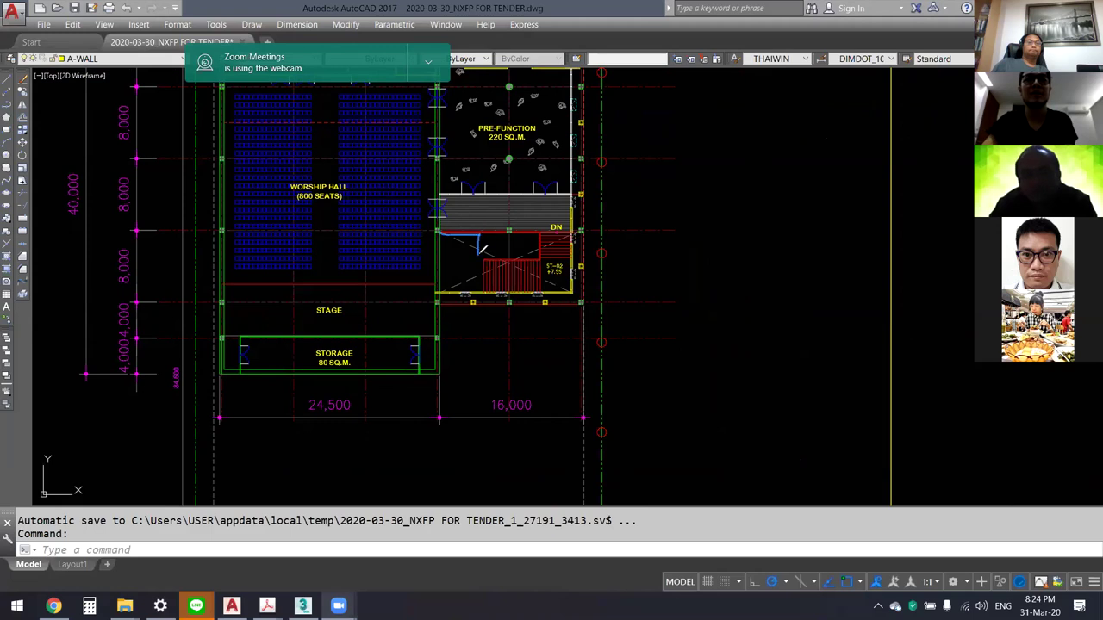
pyautogui.moveTo(449, 287); pyautogui.dragTo(447, 258)
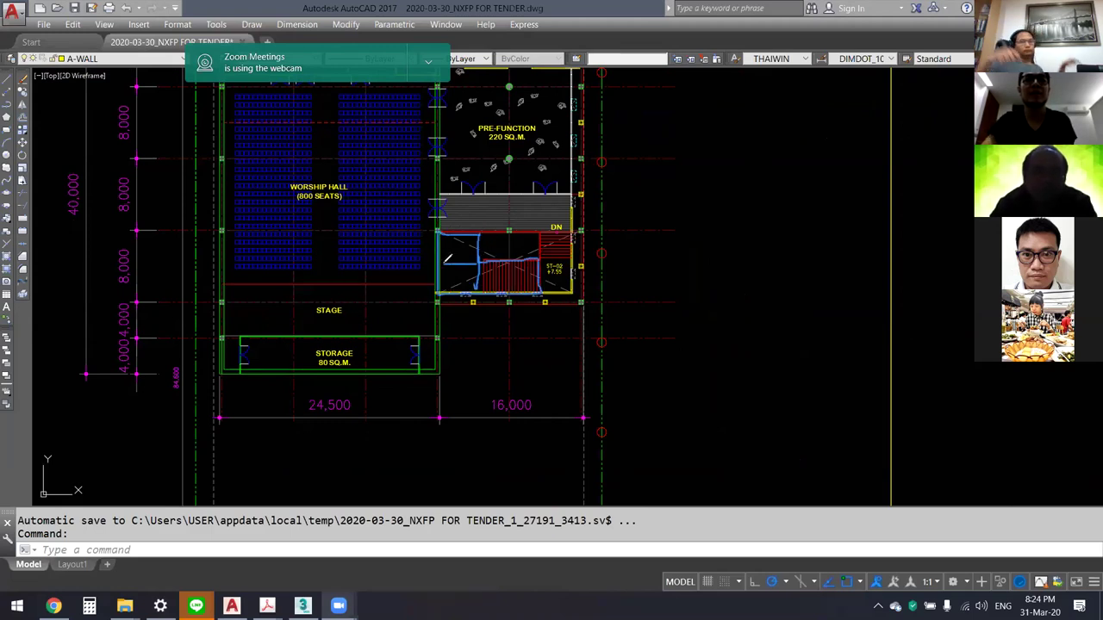
pyautogui.moveTo(541, 231)
pyautogui.mouseDown()
pyautogui.moveTo(536, 269)
pyautogui.moveTo(574, 261)
pyautogui.mouseUp()
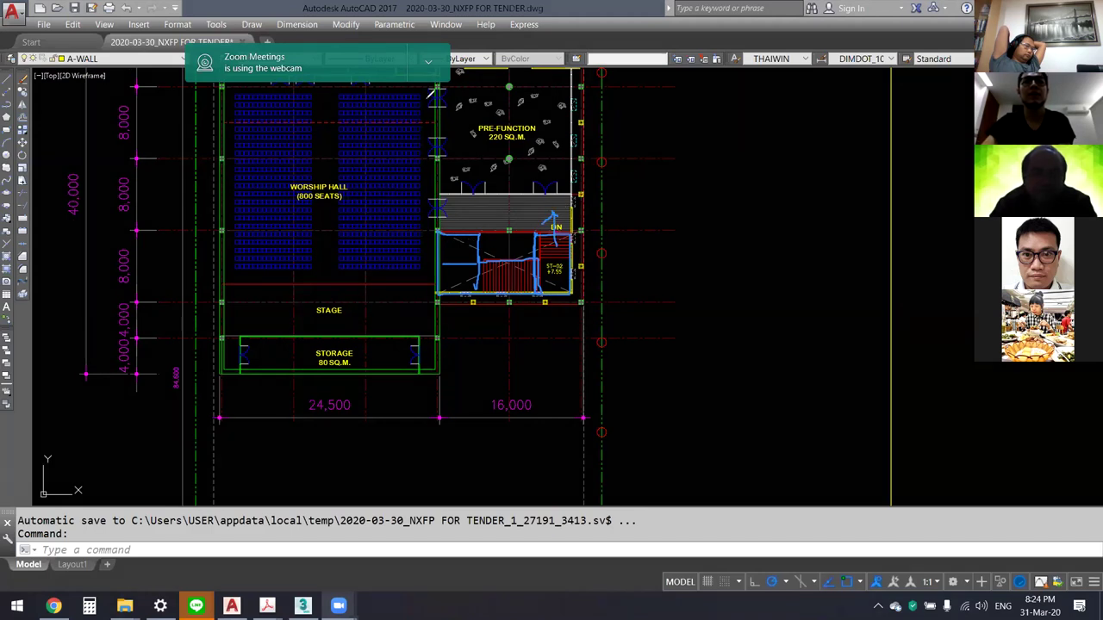
# Step: Zoom out and centre the view on the building section elevations
pyautogui.scroll(-5, 676, 233)
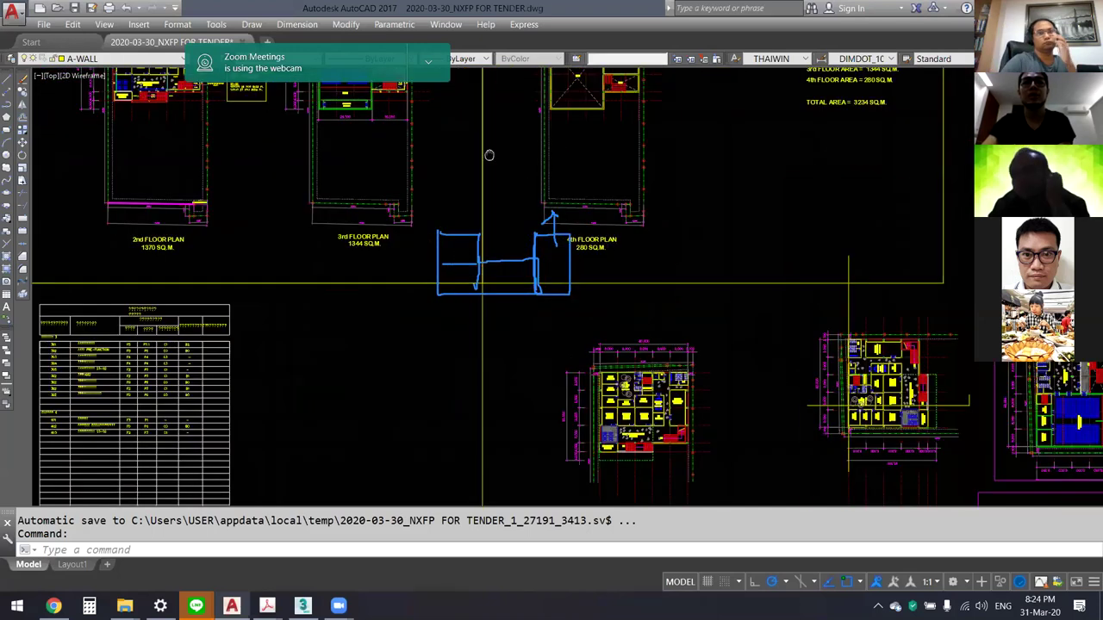
pyautogui.scroll(-5, 489, 155)
pyautogui.scroll(10, 703, 336)
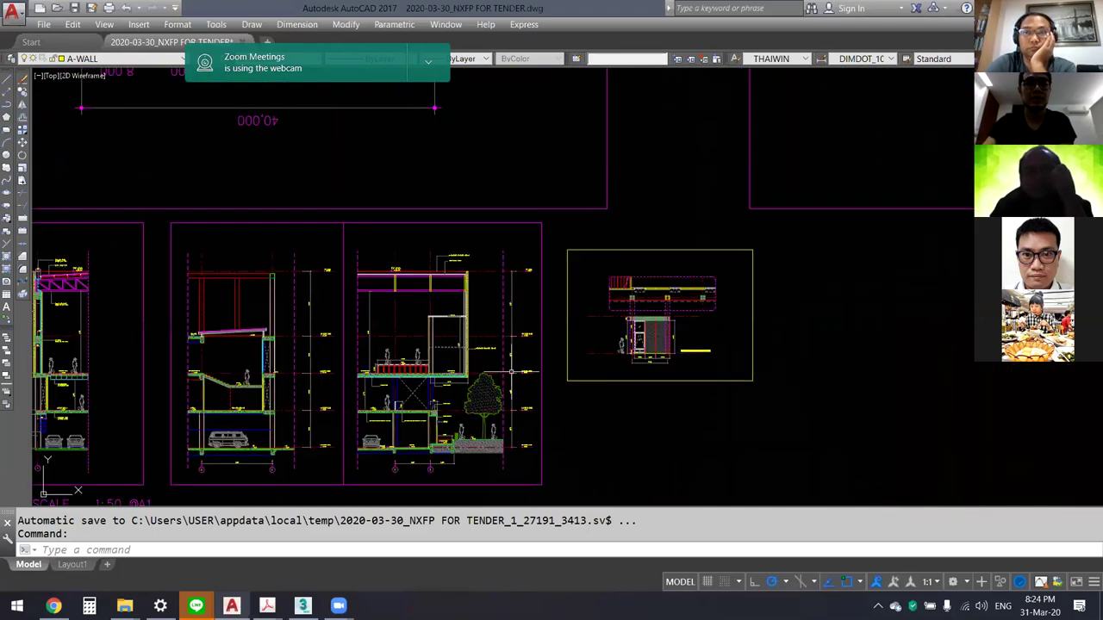
pyautogui.scroll(1, 490, 389)
pyautogui.moveTo(489, 389); pyautogui.dragTo(645, 342, button='middle')
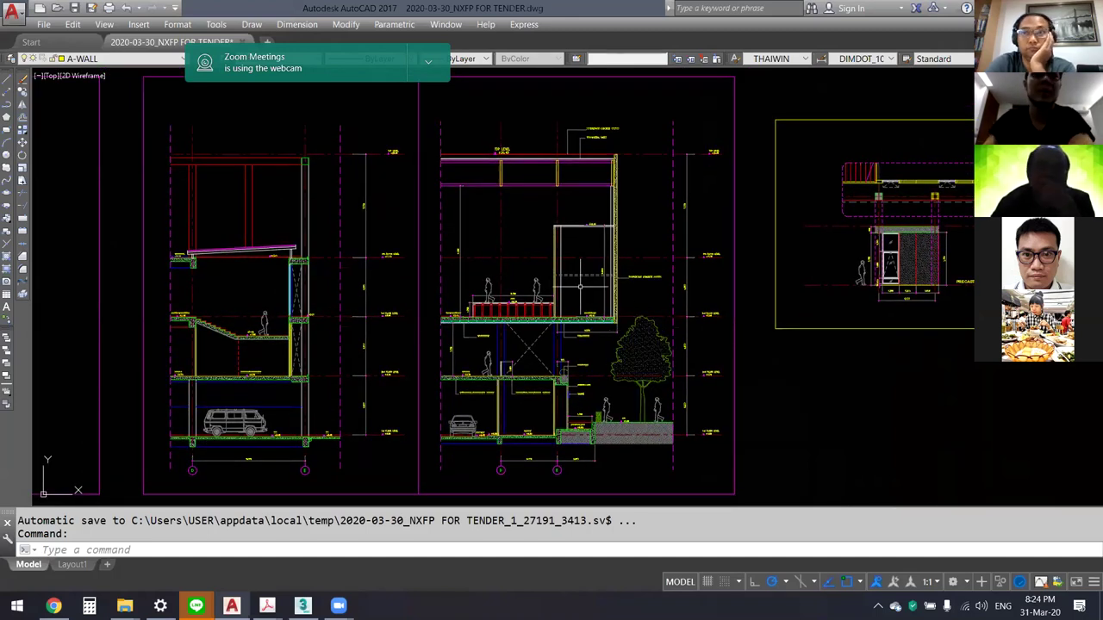
# Step: Draw a trial polyline from below the storage up through the stage on the floor plans
pyautogui.scroll(-5, 524, 261)
pyautogui.moveTo(525, 261)
pyautogui.mouseDown(button='middle')
pyautogui.moveTo(594, 357)
pyautogui.moveTo(580, 432)
pyautogui.moveTo(610, 360)
pyautogui.mouseUp(button='middle')
pyautogui.scroll(3, 593, 356)
pyautogui.write('1')
pyautogui.press('Return')
pyautogui.scroll(5, 610, 360)
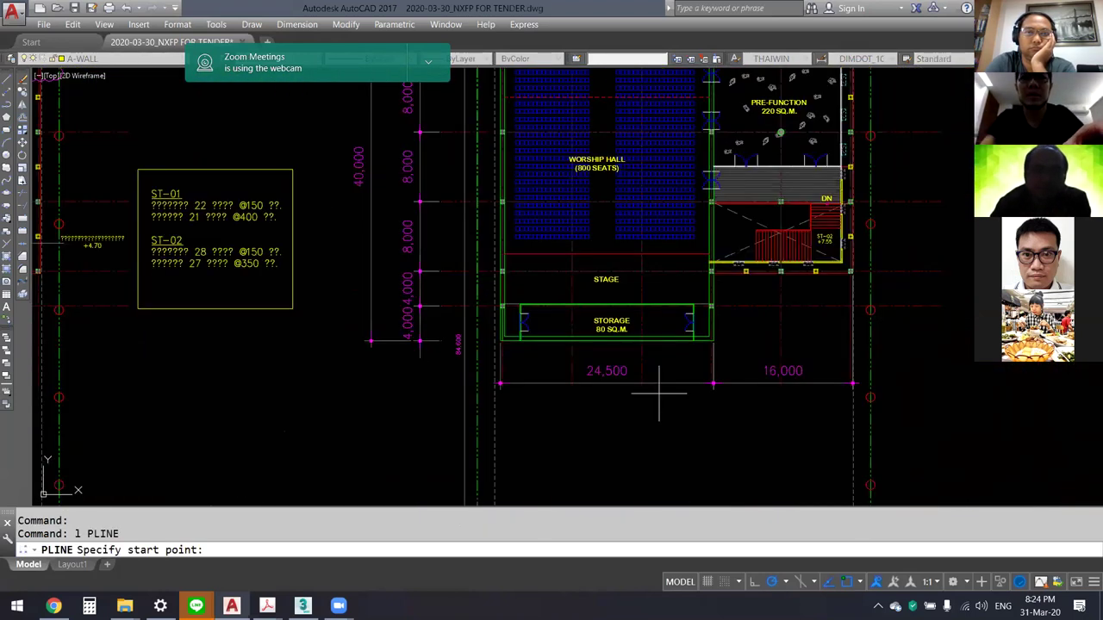
pyautogui.scroll(3, 598, 352)
pyautogui.click(592, 357)
pyautogui.click(539, 357)
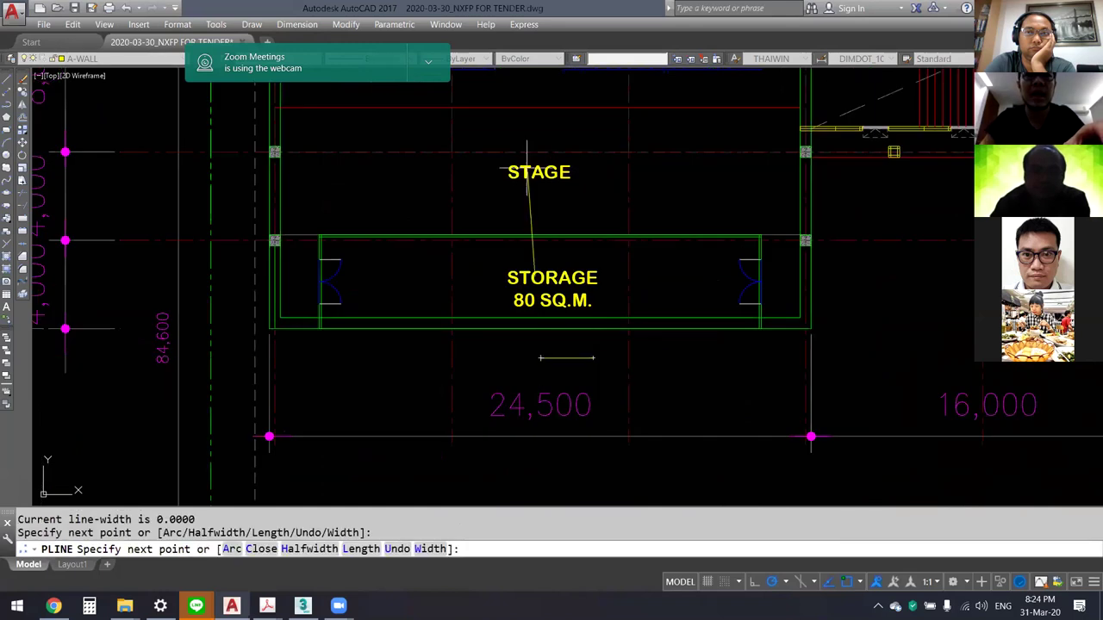
pyautogui.moveTo(539, 86); pyautogui.dragTo(546, 155, button='middle')
pyautogui.click(546, 150)
pyautogui.click(589, 151)
pyautogui.press('Escape')
# Step: Select the trial polyline and erase it
pyautogui.click(592, 412)
pyautogui.click(558, 430)
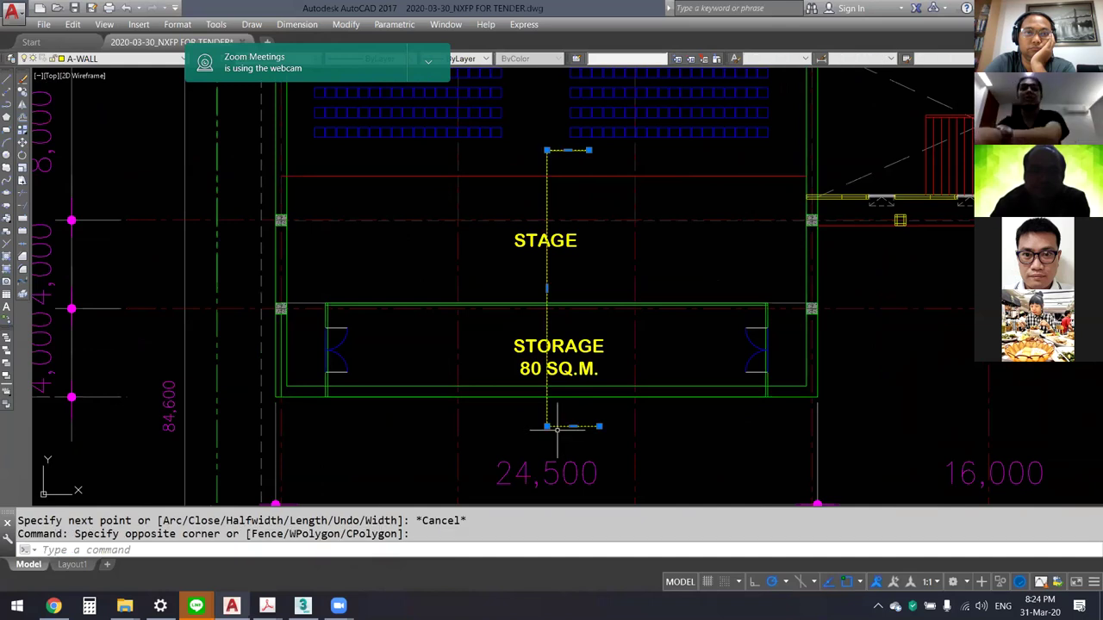
pyautogui.press('Delete')
# Step: Zoom and pan back to the building section elevation
pyautogui.scroll(-5, 594, 340)
pyautogui.scroll(-5, 595, 341)
pyautogui.scroll(-2, 595, 340)
pyautogui.scroll(3, 594, 340)
pyautogui.scroll(3, 592, 336)
pyautogui.scroll(3, 589, 319)
pyautogui.scroll(3, 586, 299)
pyautogui.scroll(-5, 586, 299)
pyautogui.scroll(2, 603, 301)
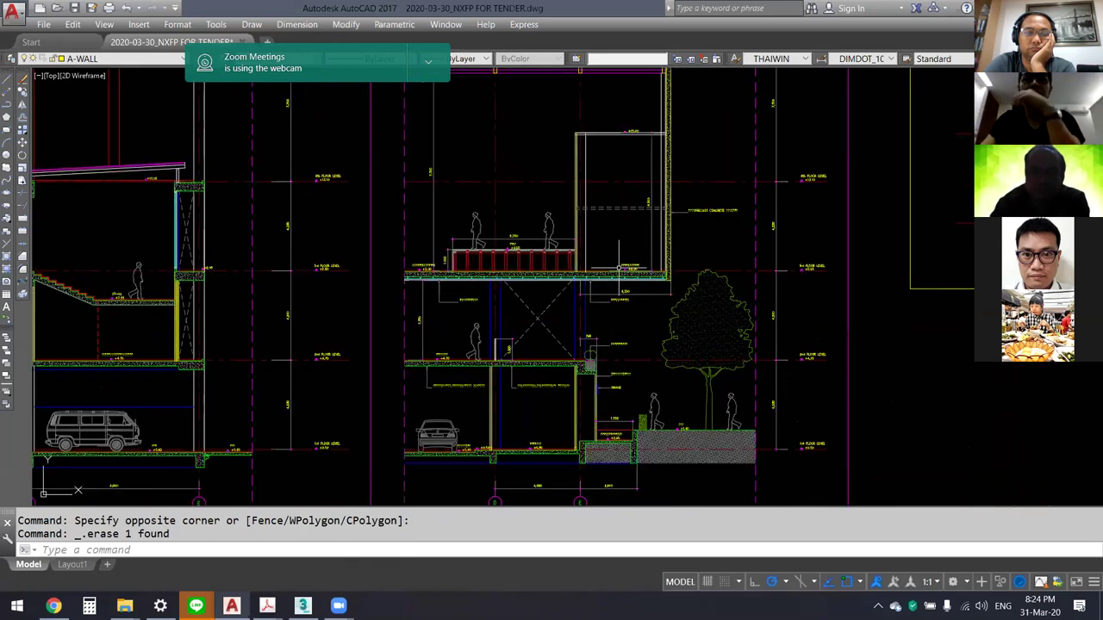
pyautogui.scroll(1, 616, 301)
pyautogui.scroll(1, 624, 303)
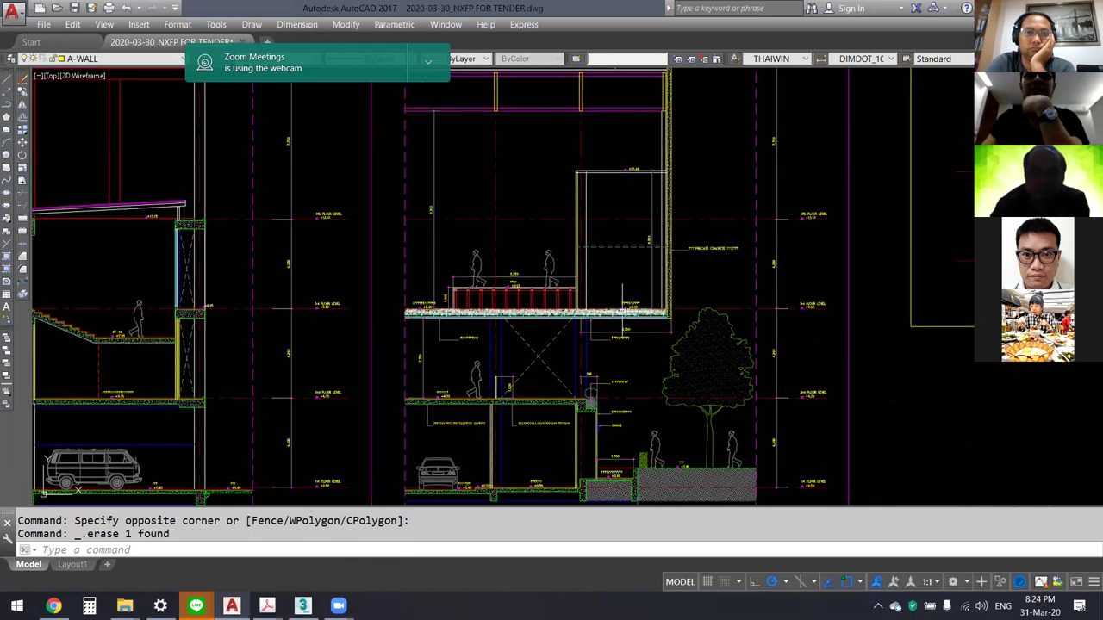
pyautogui.moveTo(638, 306); pyautogui.dragTo(639, 354, button='middle')
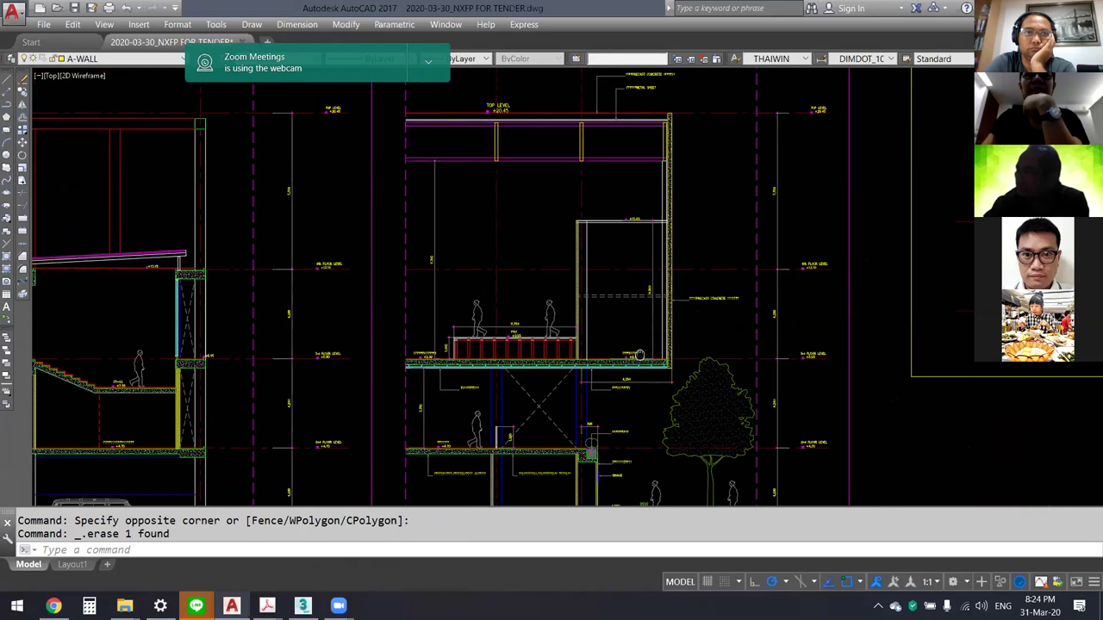
pyautogui.scroll(3, 646, 366)
pyautogui.scroll(5, 662, 405)
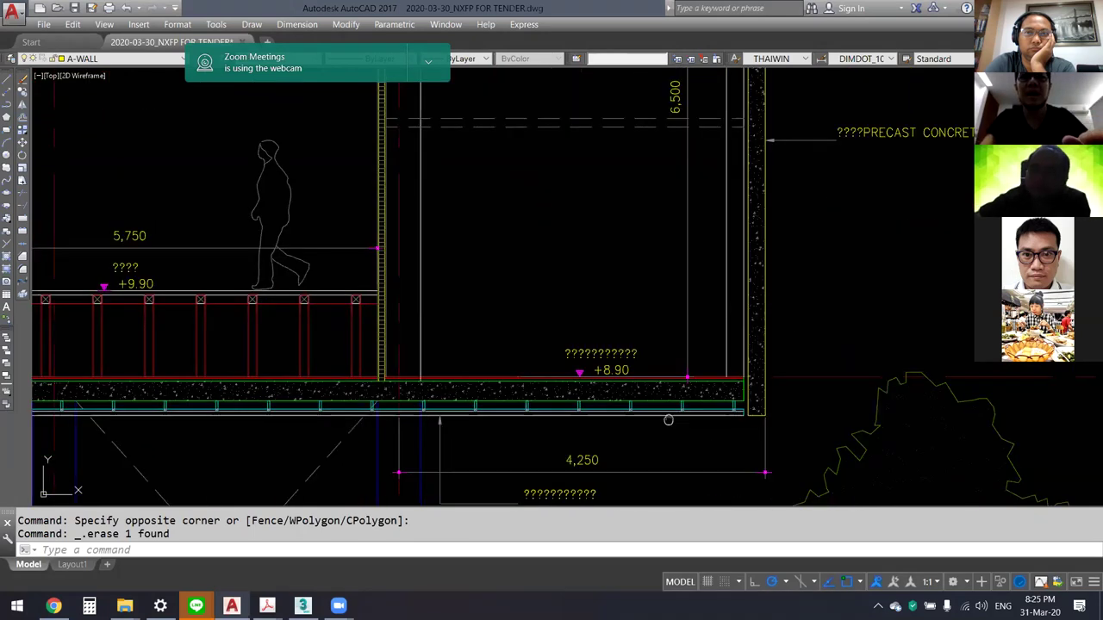
pyautogui.moveTo(668, 420); pyautogui.dragTo(662, 387, button='middle')
pyautogui.click(682, 388)
pyautogui.click(565, 373)
pyautogui.write('m')
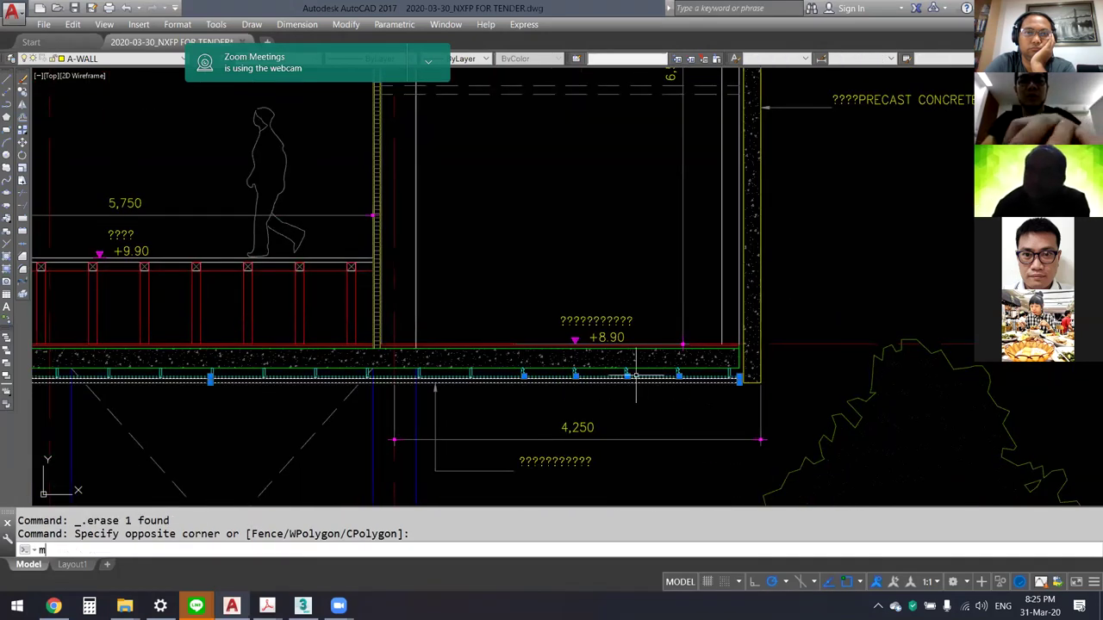
pyautogui.press('Return')
pyautogui.click(642, 411)
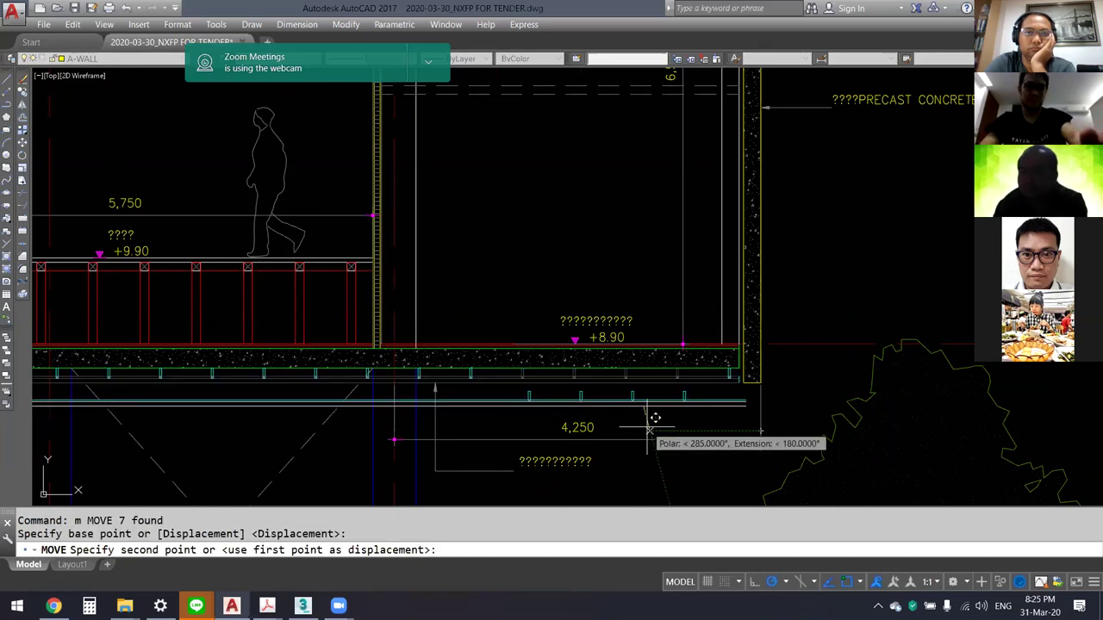
pyautogui.press('Escape')
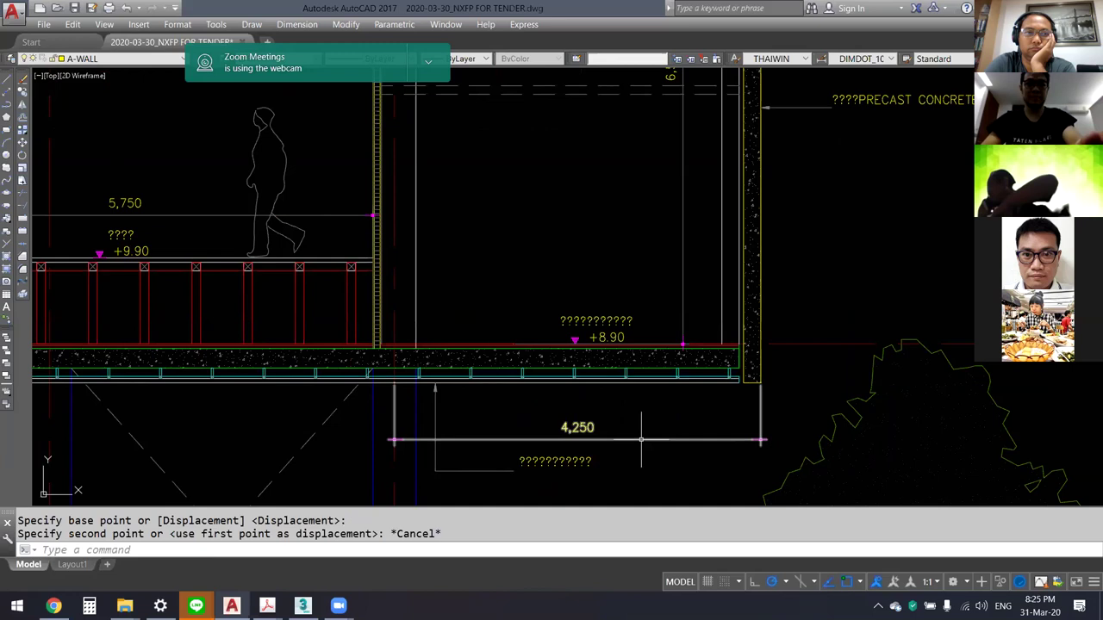
pyautogui.moveTo(640, 410)
pyautogui.mouseDown(button='middle')
pyautogui.moveTo(635, 369)
pyautogui.moveTo(654, 424)
pyautogui.moveTo(632, 446)
pyautogui.mouseUp(button='middle')
pyautogui.scroll(-4, 642, 379)
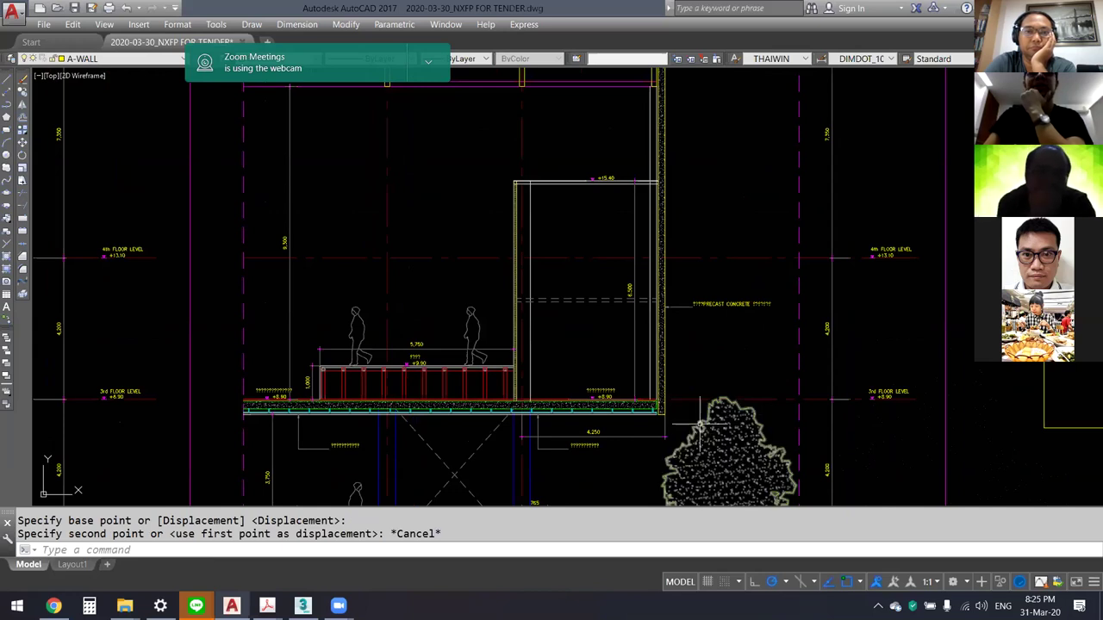
pyautogui.scroll(-2, 706, 372)
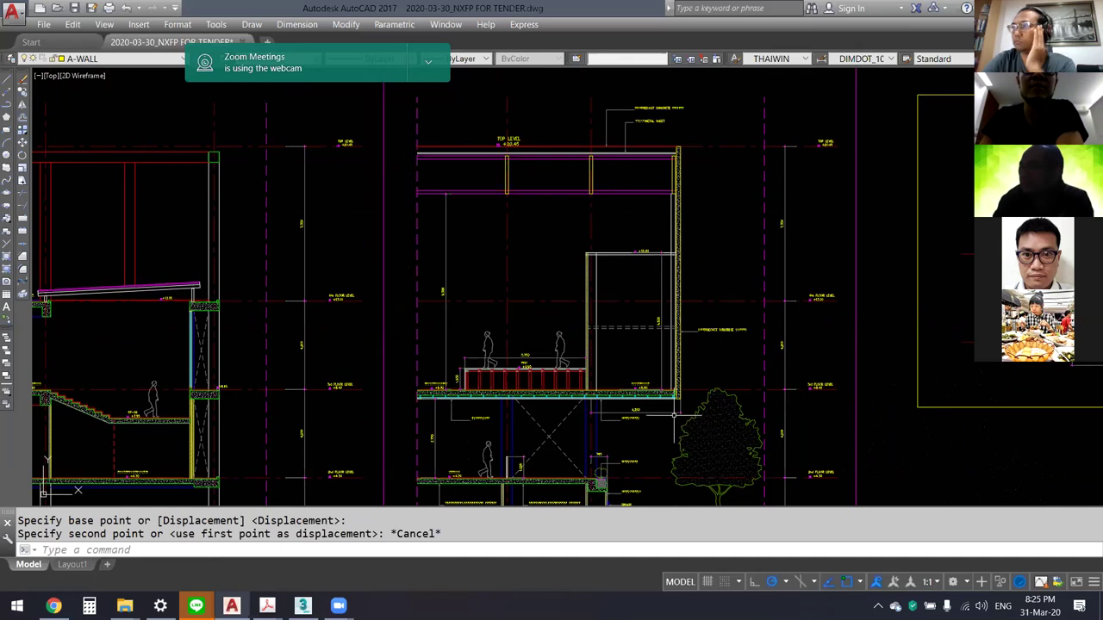
pyautogui.scroll(3, 679, 416)
pyautogui.scroll(1, 697, 396)
pyautogui.press('Escape')
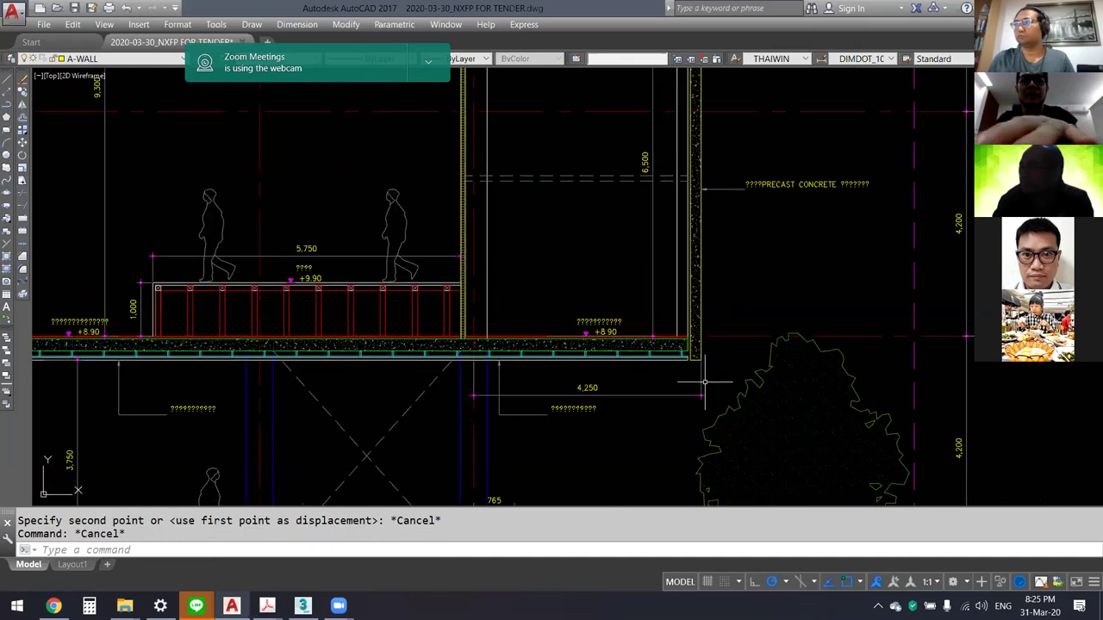
pyautogui.scroll(5, 678, 359)
pyautogui.write('1')
pyautogui.press('Return')
pyautogui.click(718, 280)
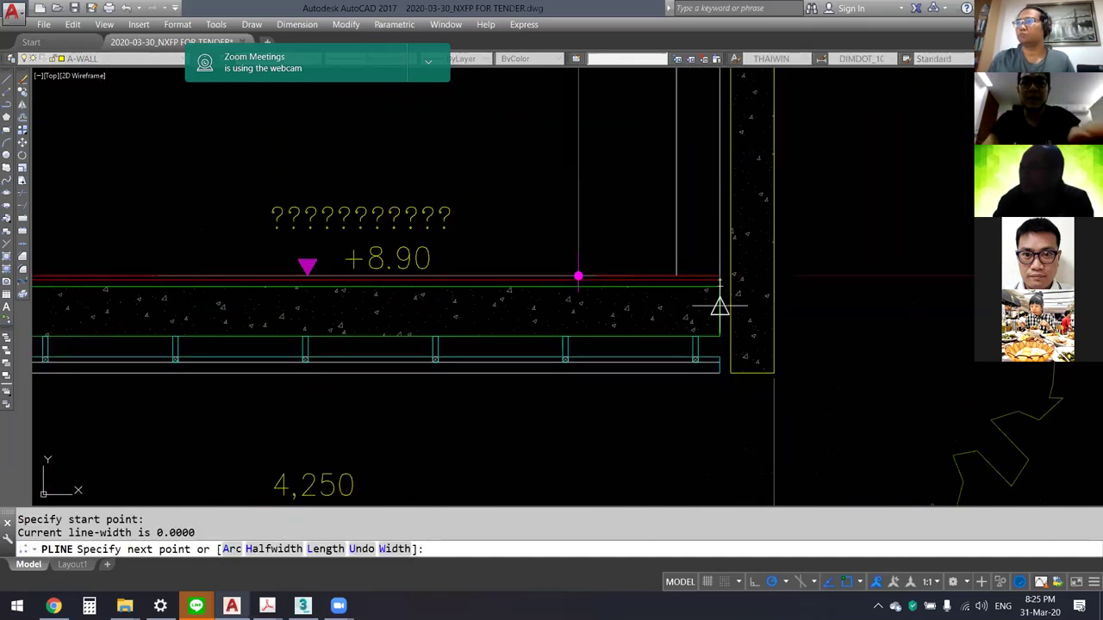
pyautogui.press('Escape')
pyautogui.write('1')
pyautogui.press('Return')
pyautogui.click(719, 286)
pyautogui.scroll(-3, 717, 289)
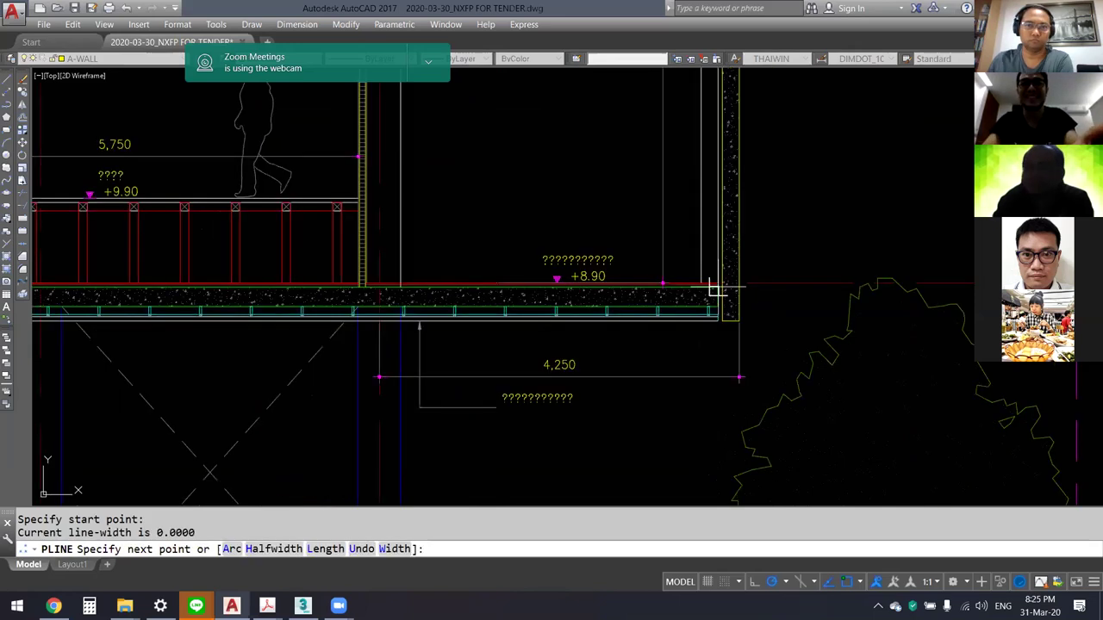
pyautogui.write('400')
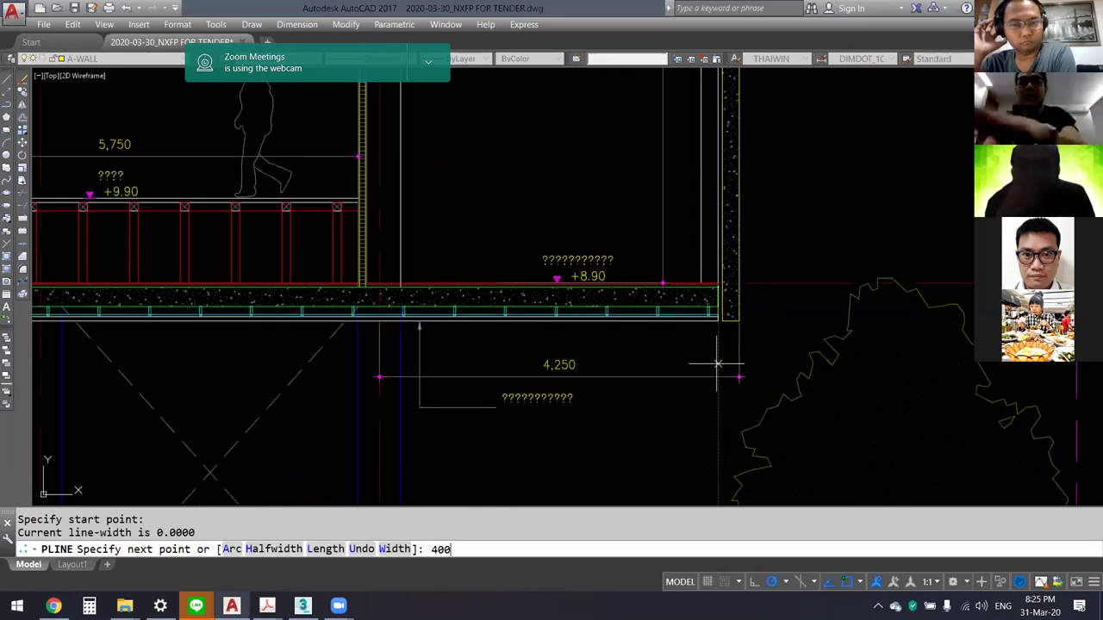
pyautogui.press('Return')
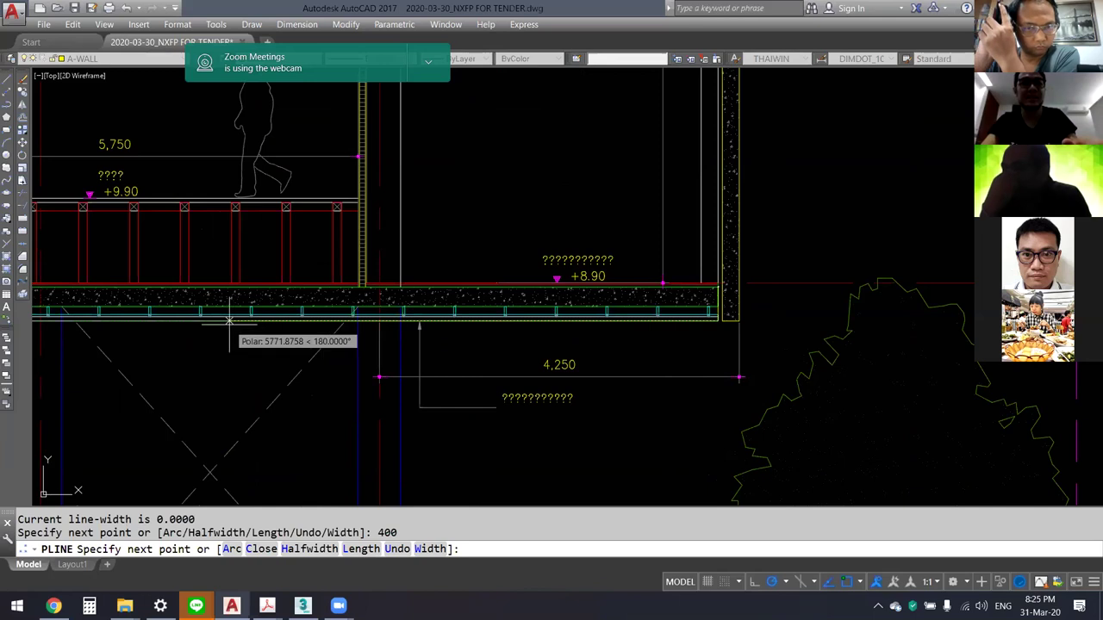
pyautogui.click(227, 321)
pyautogui.press('Escape')
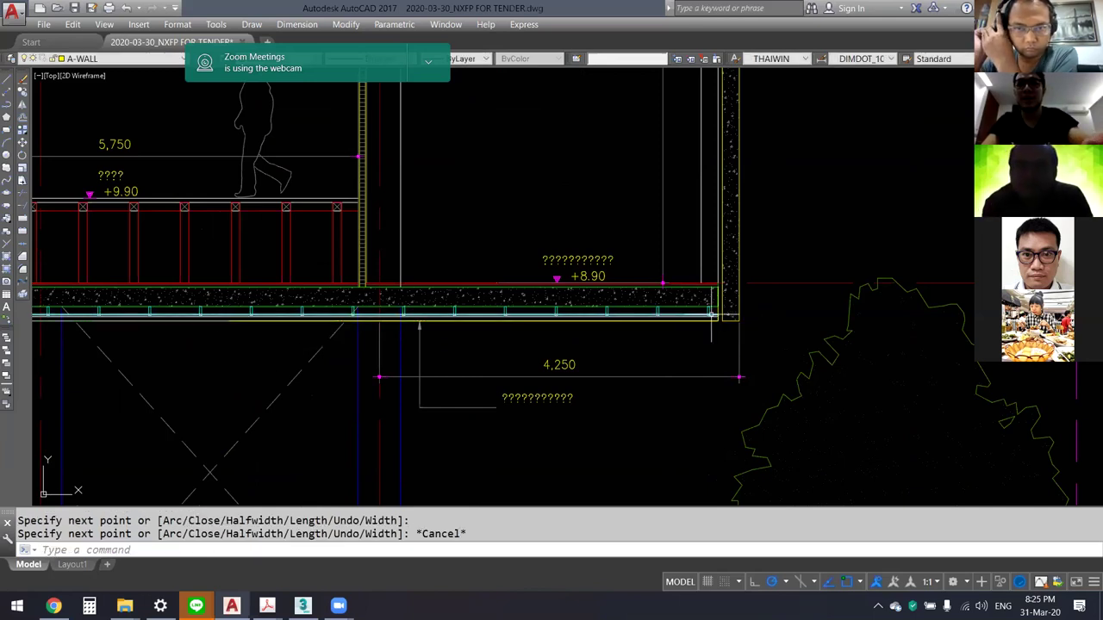
pyautogui.click(715, 321)
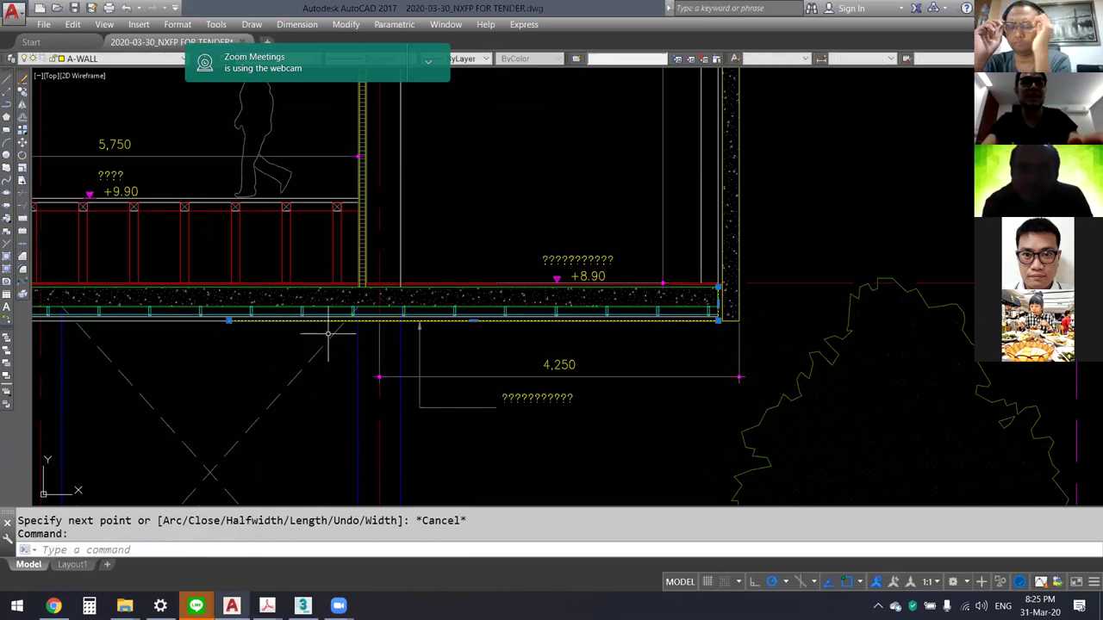
pyautogui.click(472, 320)
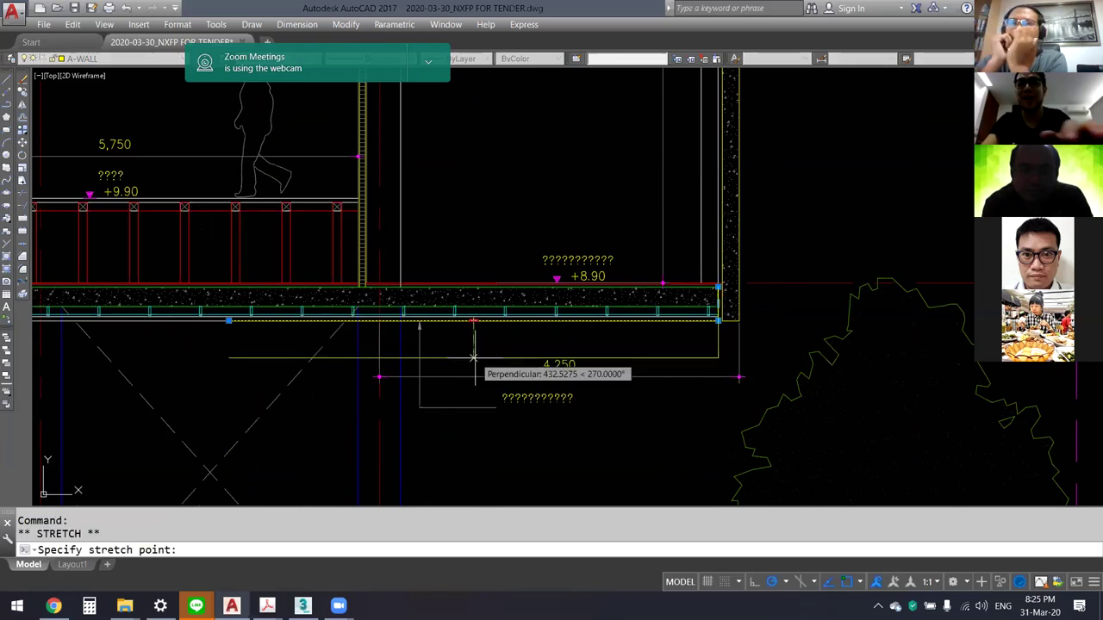
pyautogui.write('40')
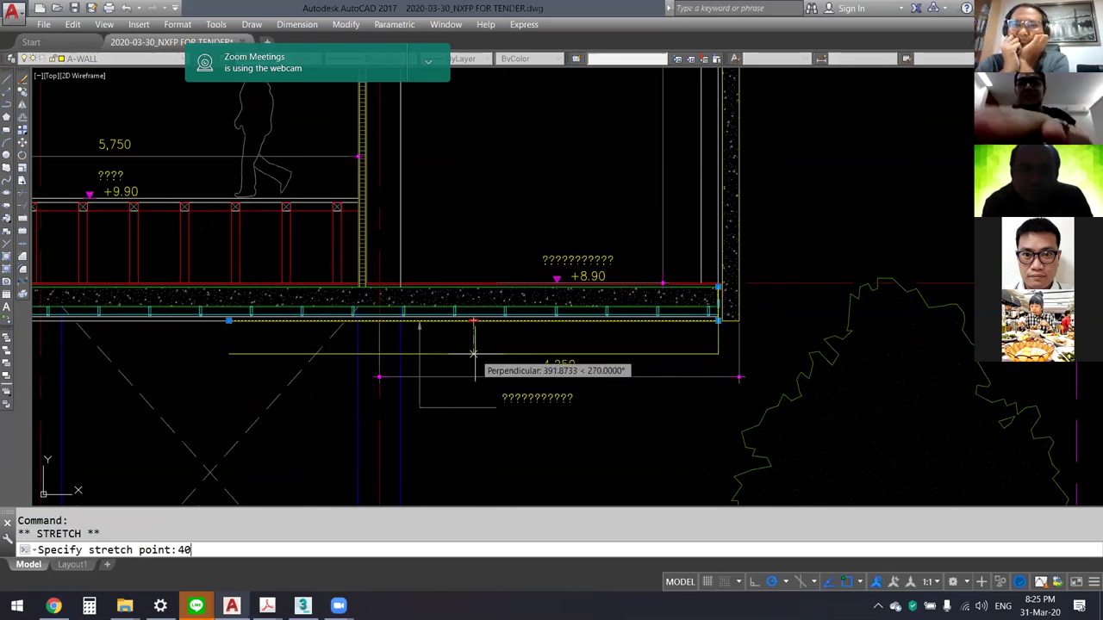
pyautogui.write('0')
pyautogui.press('Return')
pyautogui.press('Escape')
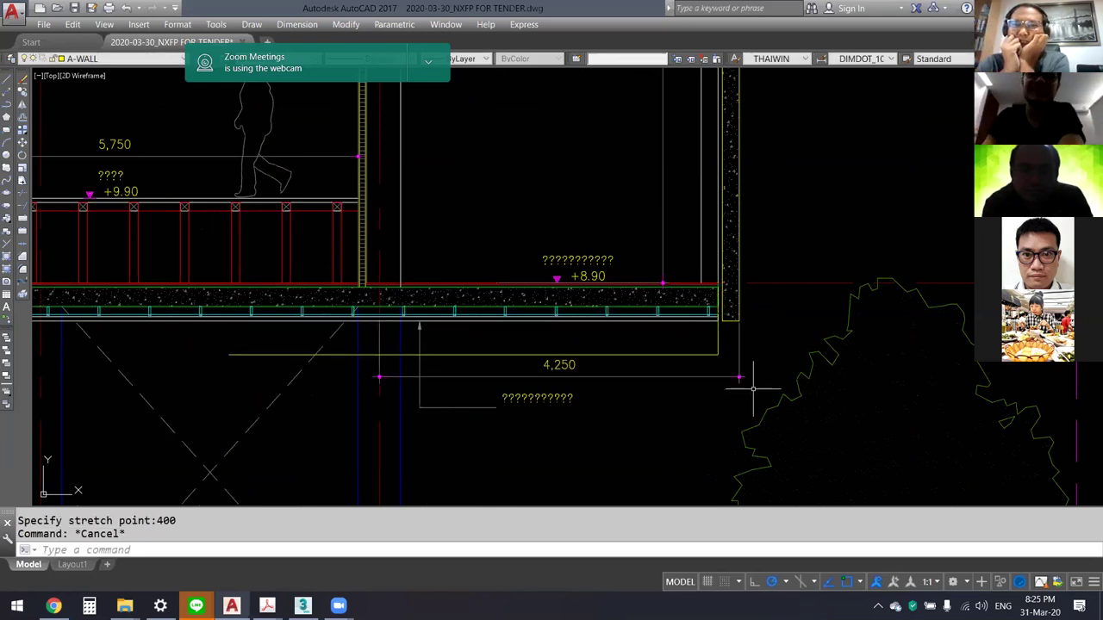
pyautogui.click(717, 324)
pyautogui.click(741, 319)
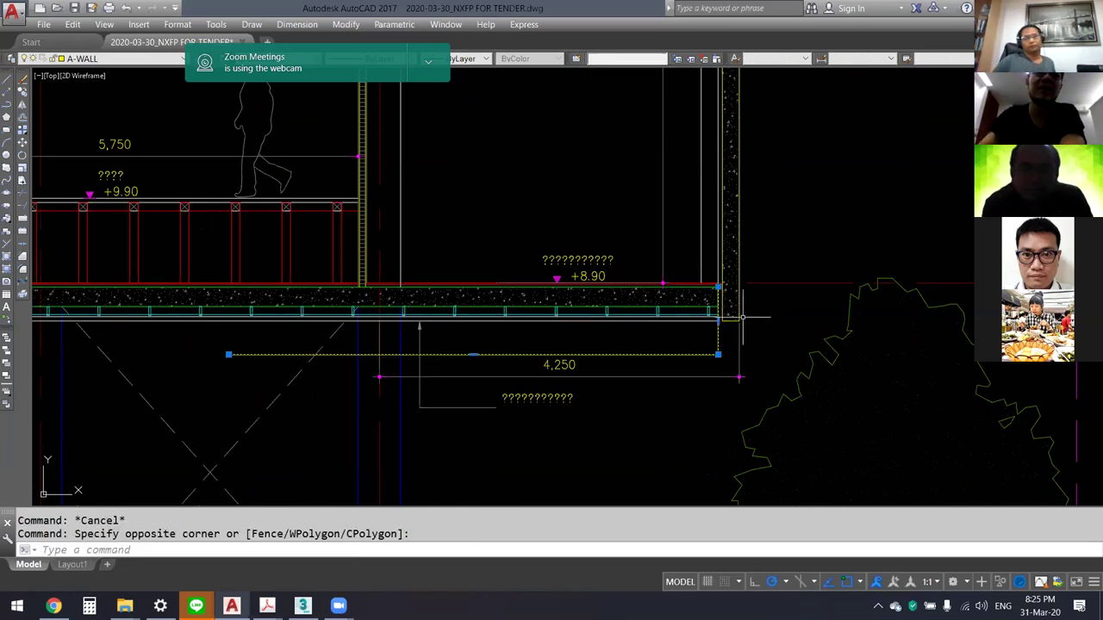
pyautogui.press('Delete')
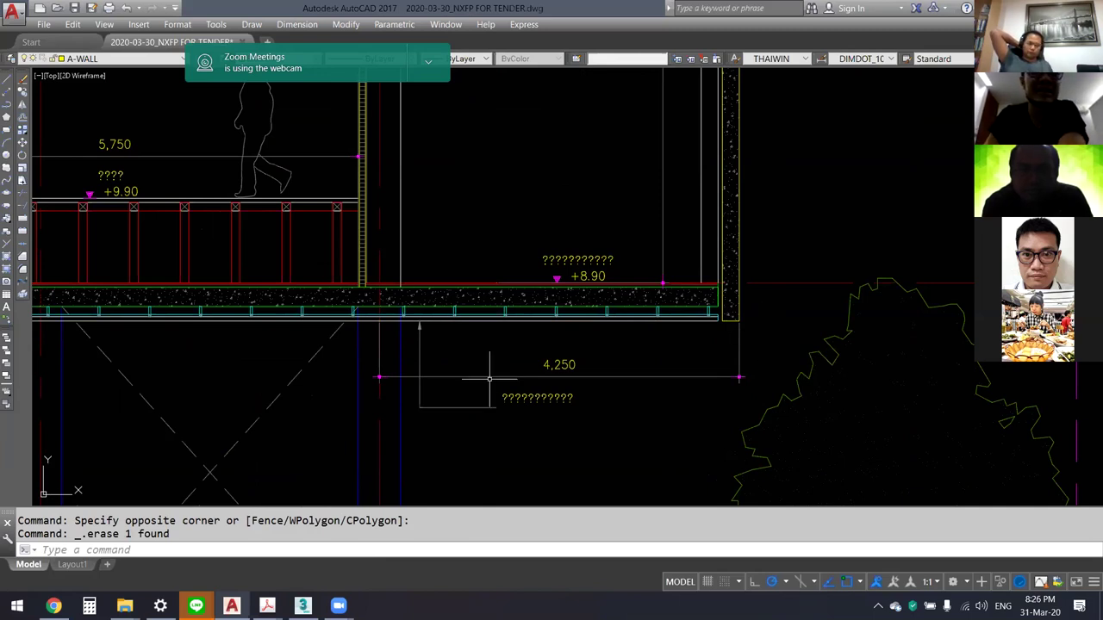
# Step: Frame the ground-floor section with +4.70 deck and parking levels, and dock AutoCAD left
pyautogui.scroll(-4, 489, 378)
pyautogui.moveTo(573, 428); pyautogui.dragTo(626, 293, button='middle')
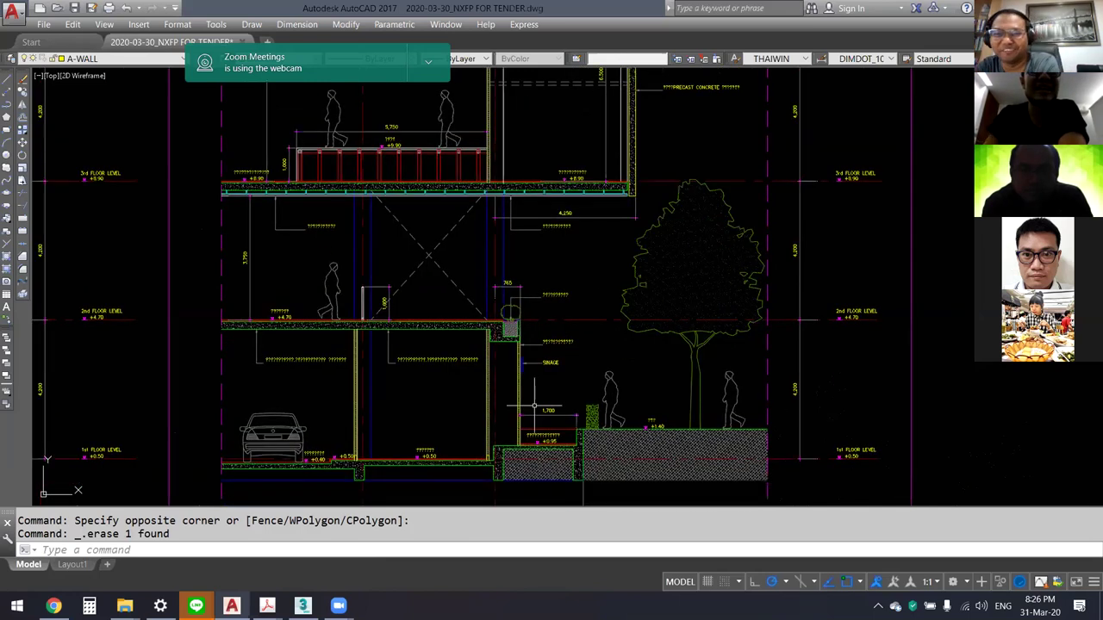
pyautogui.scroll(2, 566, 380)
pyautogui.moveTo(566, 380)
pyautogui.mouseDown(button='middle')
pyautogui.moveTo(670, 379)
pyautogui.moveTo(639, 388)
pyautogui.moveTo(632, 375)
pyautogui.mouseUp(button='middle')
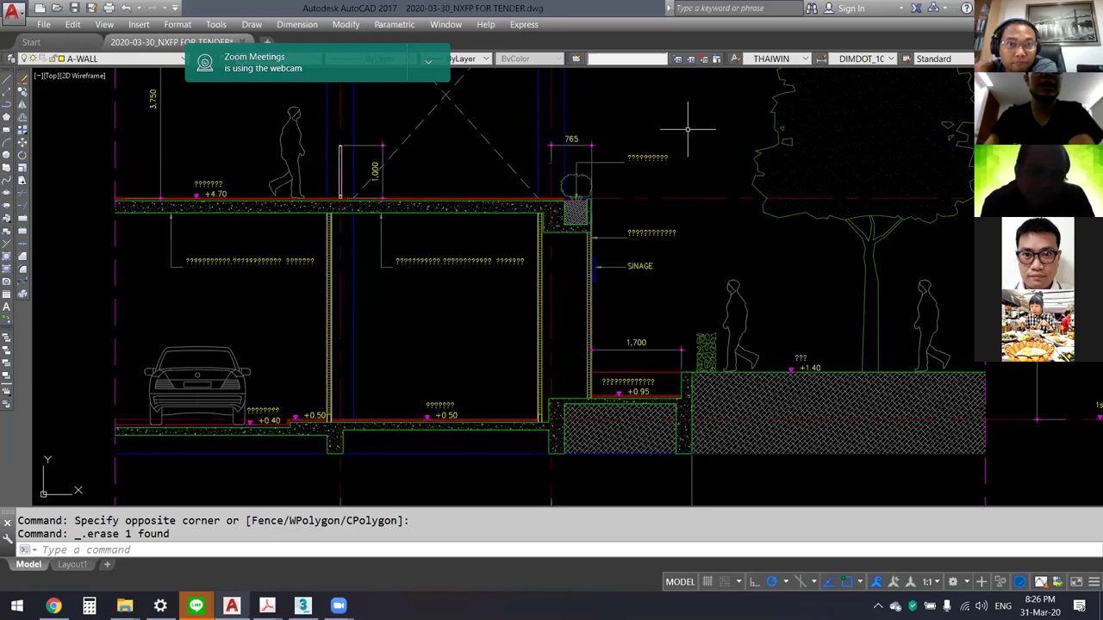
pyautogui.moveTo(688, 129); pyautogui.dragTo(681, 155, button='middle')
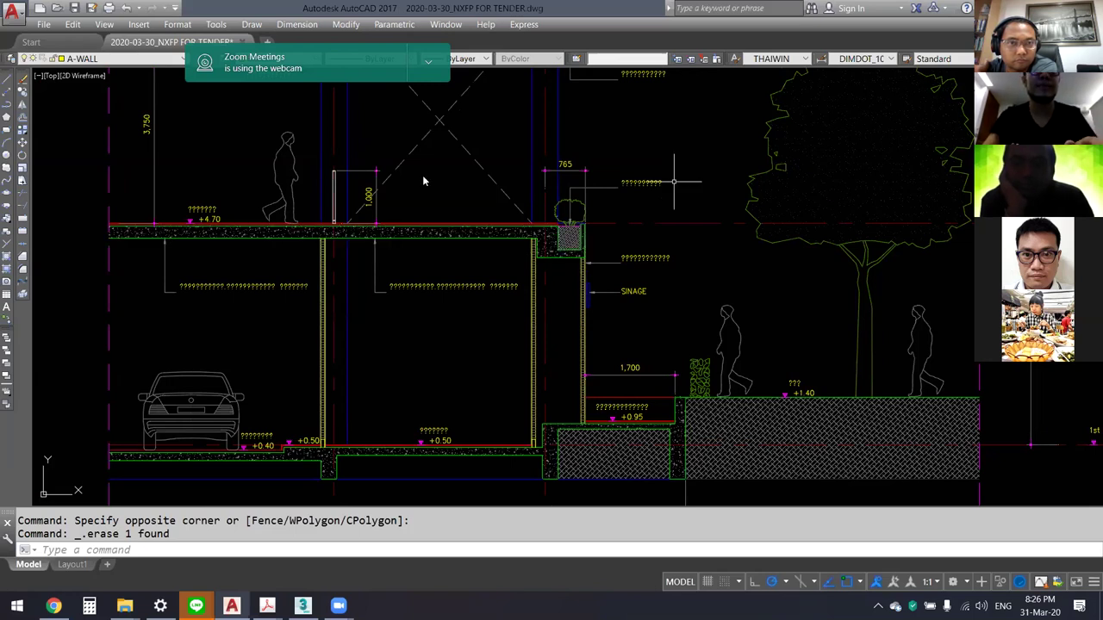
pyautogui.press('super+Left')
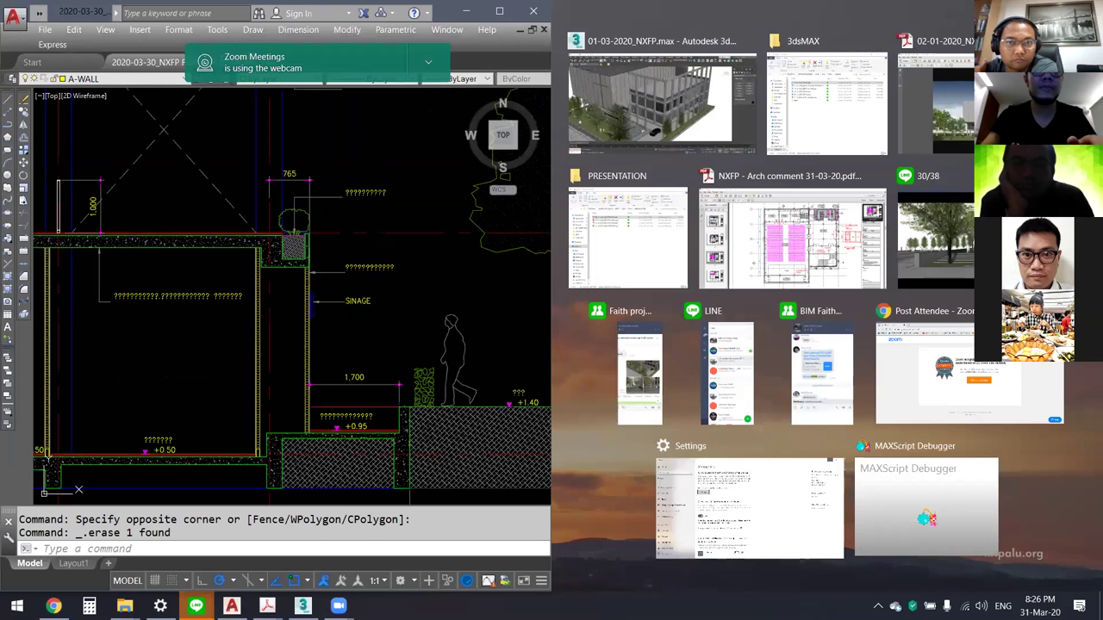
# Step: Fill the right half with 3ds Max and orbit to the church's entrance signage wall
pyautogui.press('Right')
pyautogui.press('Return')
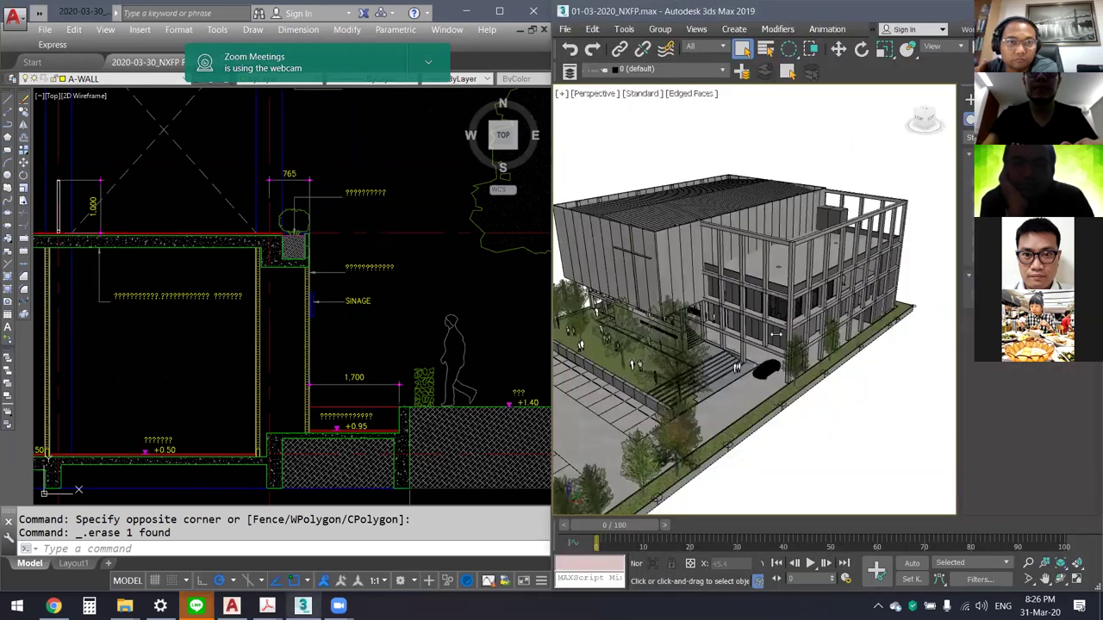
pyautogui.keyDown('alt'); pyautogui.moveTo(776, 334); pyautogui.dragTo(781, 313, button='middle'); pyautogui.keyUp('alt')
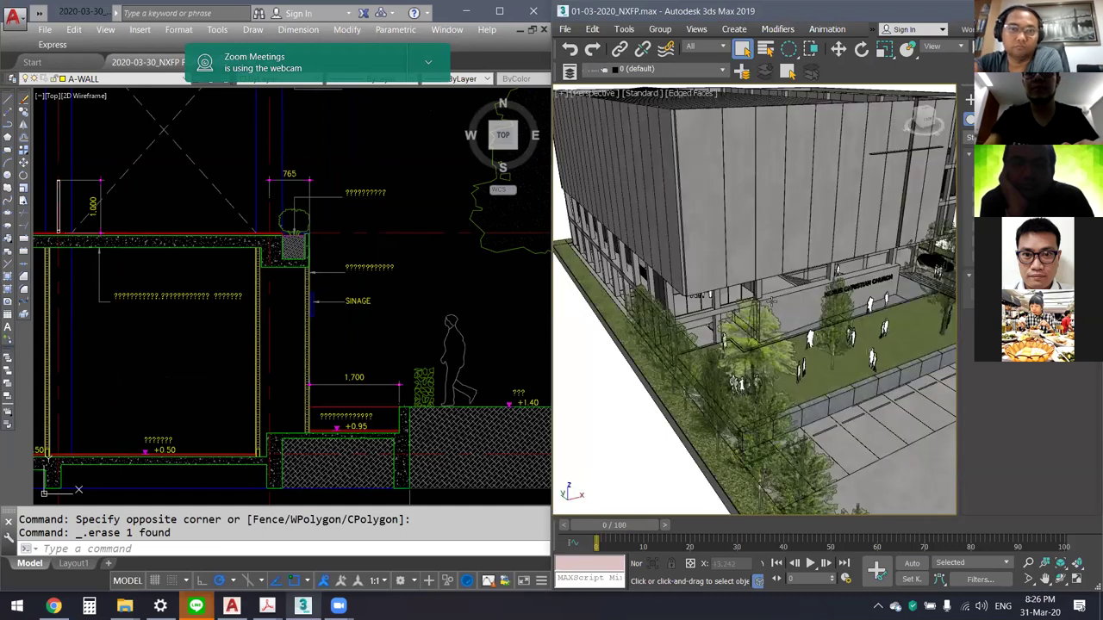
pyautogui.scroll(5, 754, 258)
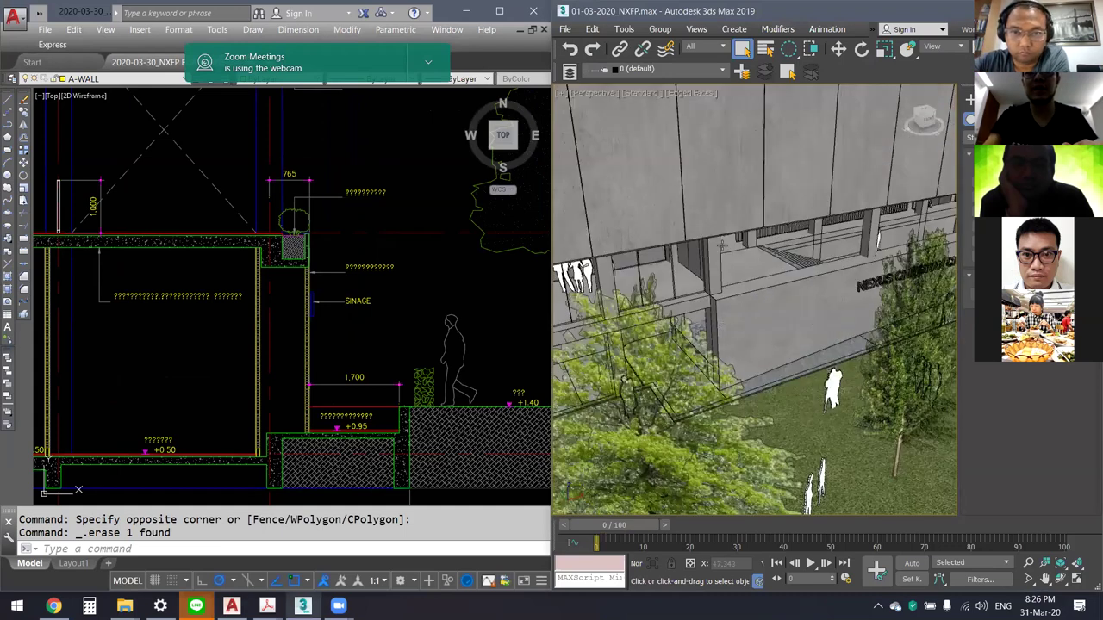
pyautogui.keyDown('alt'); pyautogui.moveTo(722, 244); pyautogui.dragTo(732, 282, button='middle'); pyautogui.keyUp('alt')
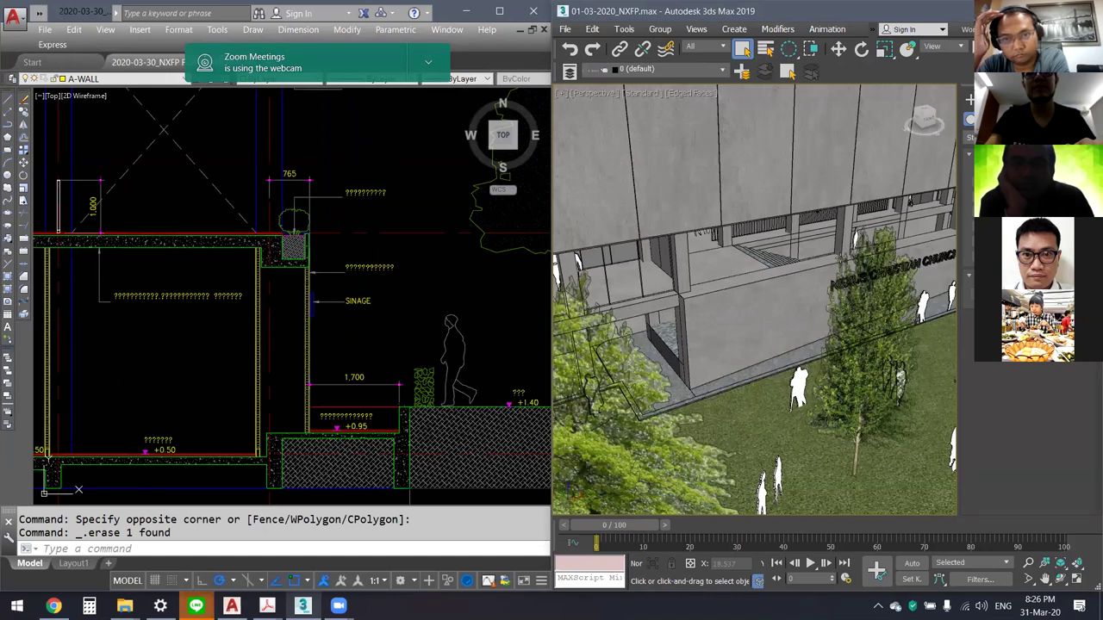
pyautogui.moveTo(776, 271)
pyautogui.keyDown('alt'); pyautogui.mouseDown(button='middle')
pyautogui.moveTo(783, 282)
pyautogui.moveTo(871, 233)
pyautogui.mouseUp(button='middle'); pyautogui.keyUp('alt')
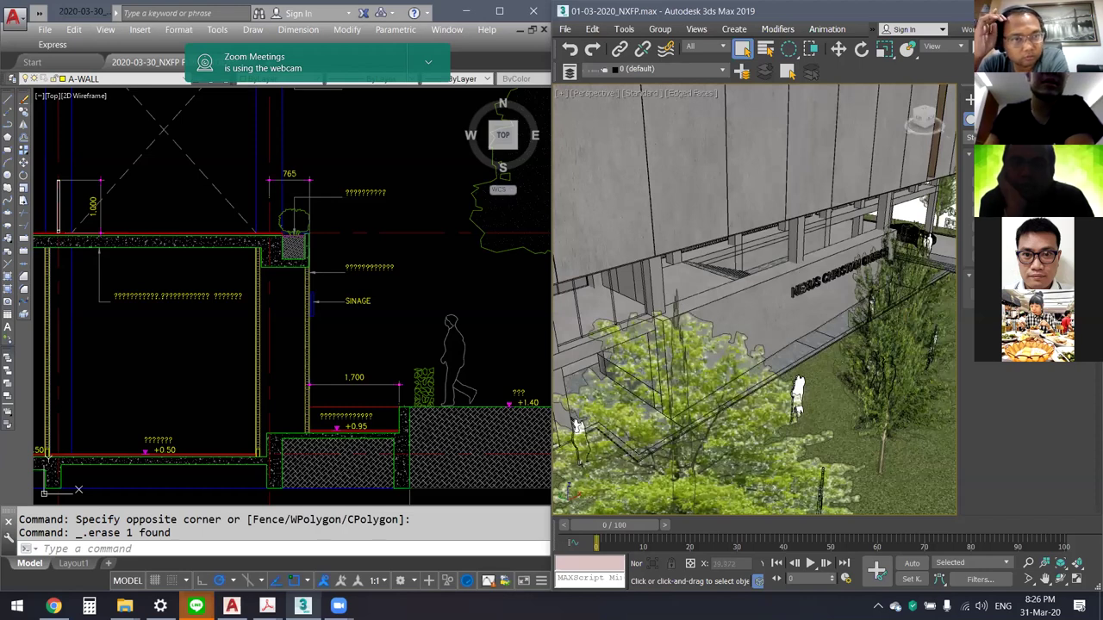
# Step: Return to the AutoCAD section and pan it slightly upward
pyautogui.click(389, 326)
pyautogui.moveTo(390, 325); pyautogui.dragTo(382, 313, button='middle')
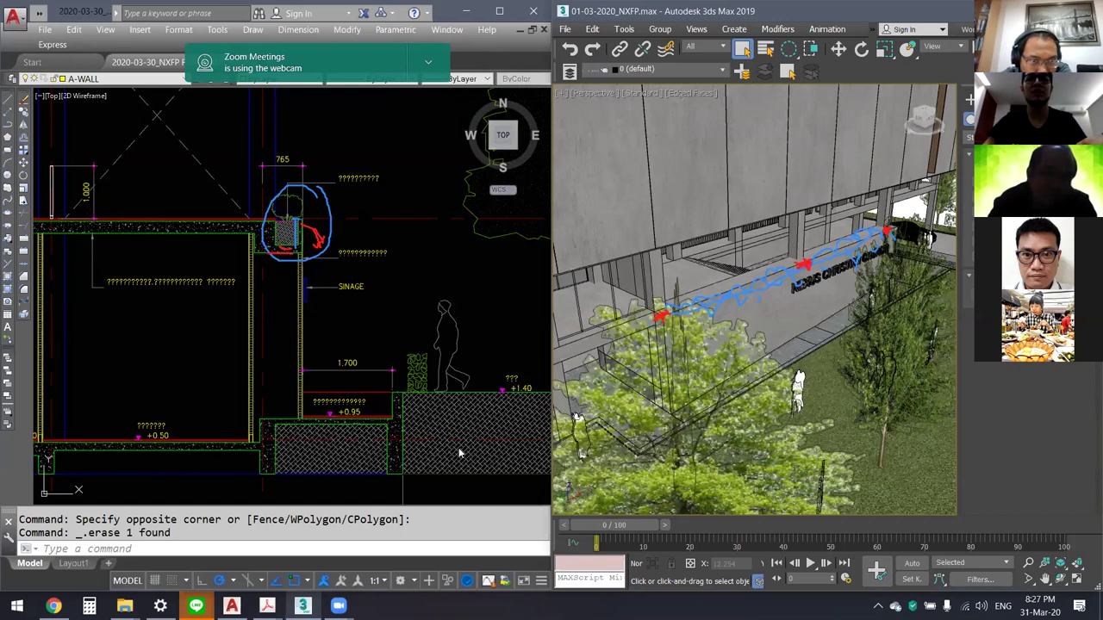
# Step: Orbit the 3ds Max view to face the church name sign wall head-on, with the AutoCAD section shifted left
pyautogui.keyDown('alt'); pyautogui.moveTo(823, 375); pyautogui.dragTo(789, 319, button='middle'); pyautogui.keyUp('alt')
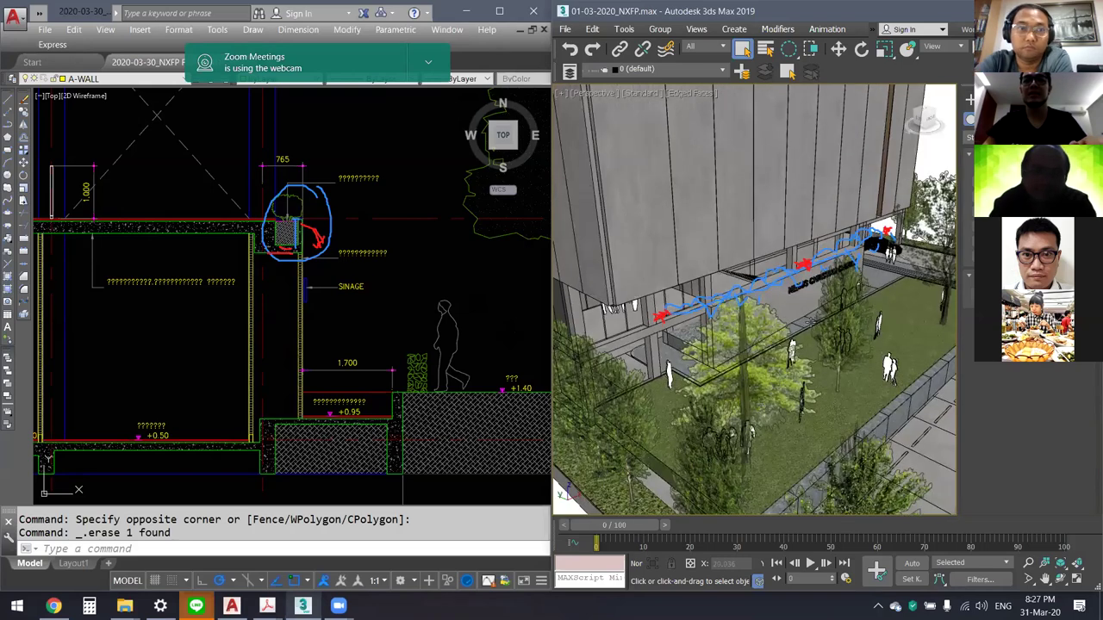
pyautogui.keyDown('alt'); pyautogui.moveTo(806, 320); pyautogui.dragTo(799, 320, button='middle'); pyautogui.keyUp('alt')
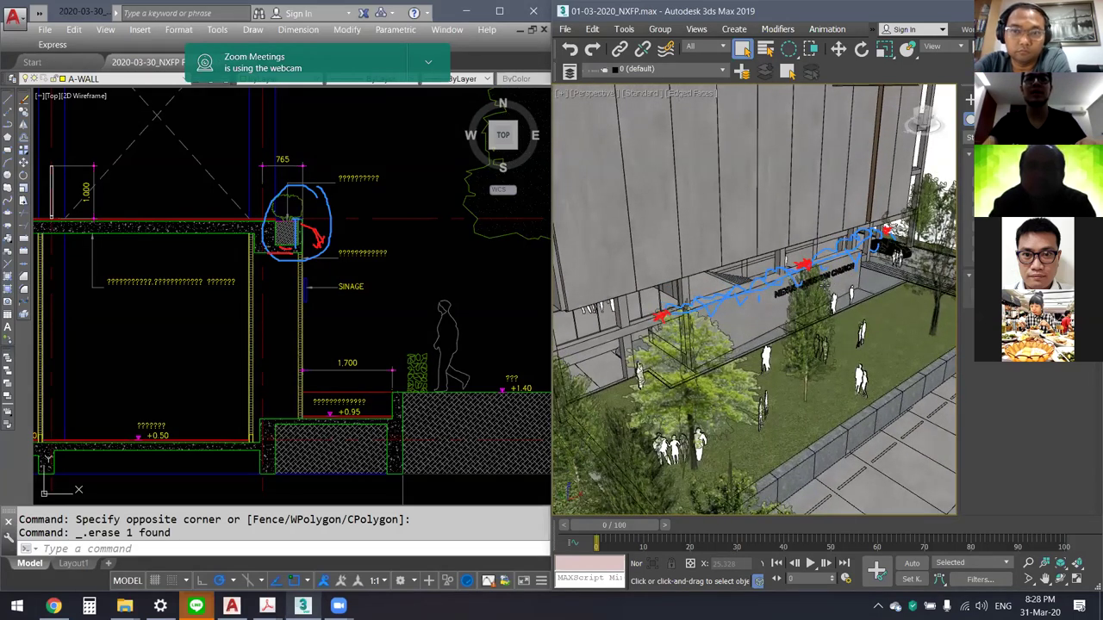
pyautogui.keyDown('alt'); pyautogui.moveTo(751, 356); pyautogui.dragTo(788, 333, button='middle'); pyautogui.keyUp('alt')
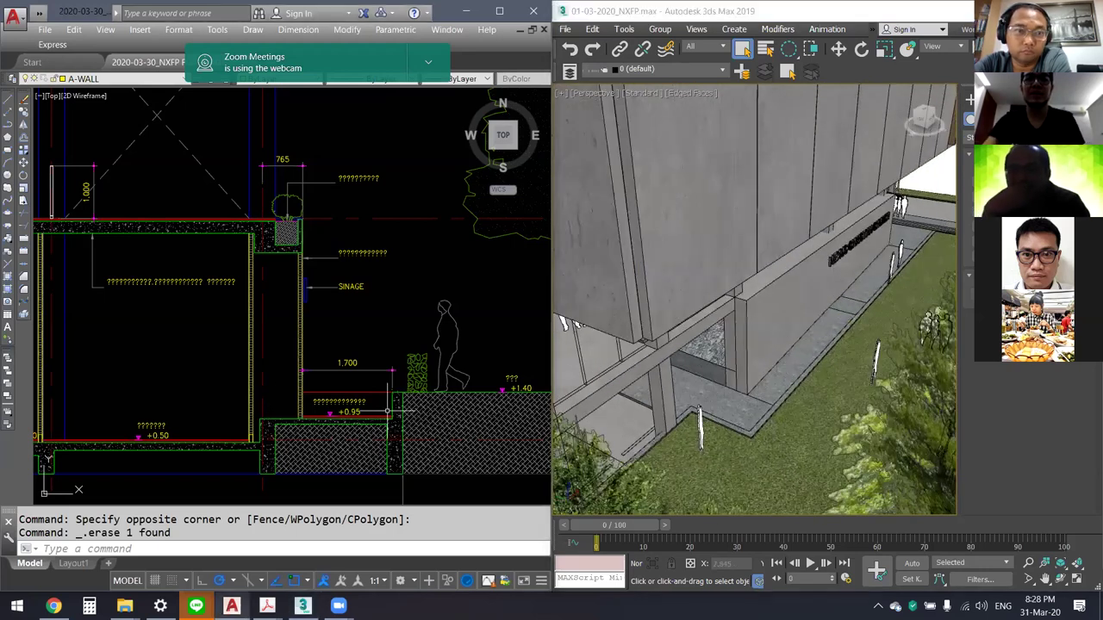
pyautogui.moveTo(388, 420); pyautogui.dragTo(371, 419, button='middle')
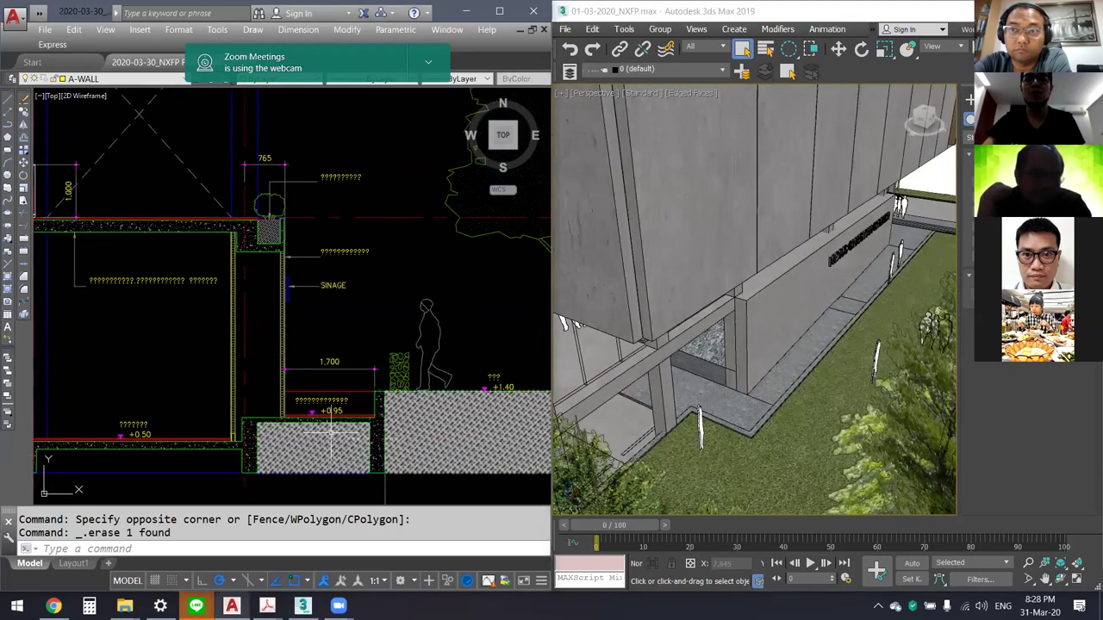
pyautogui.moveTo(820, 349); pyautogui.dragTo(791, 357, button='middle')
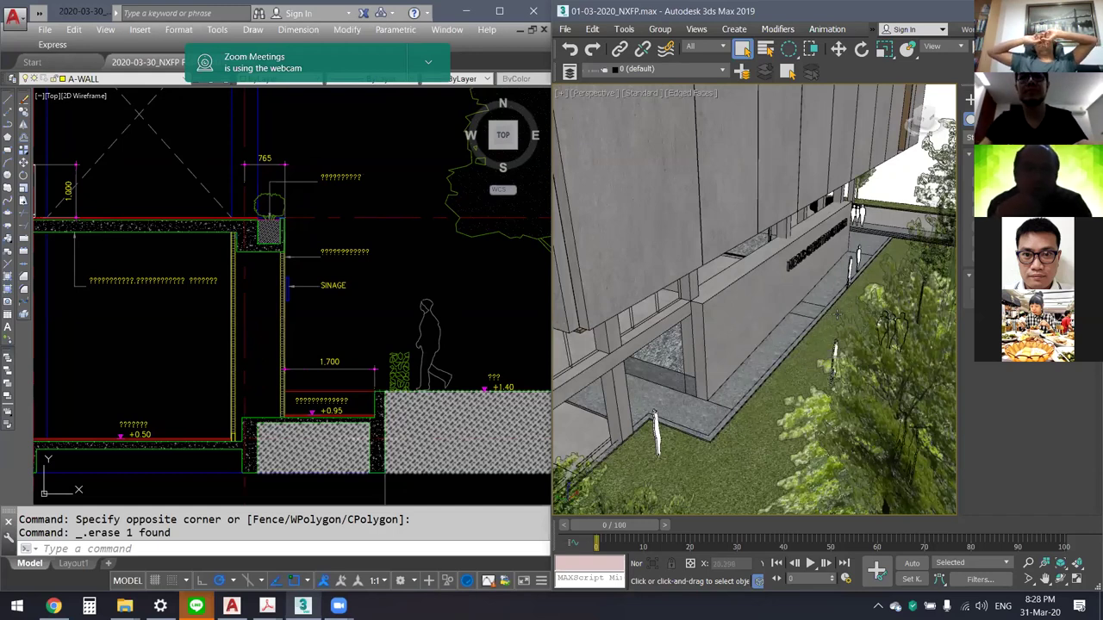
pyautogui.moveTo(837, 315)
pyautogui.keyDown('alt'); pyautogui.mouseDown(button='middle')
pyautogui.moveTo(794, 327)
pyautogui.moveTo(844, 345)
pyautogui.moveTo(677, 285)
pyautogui.moveTo(715, 291)
pyautogui.moveTo(702, 261)
pyautogui.mouseUp(button='middle'); pyautogui.keyUp('alt')
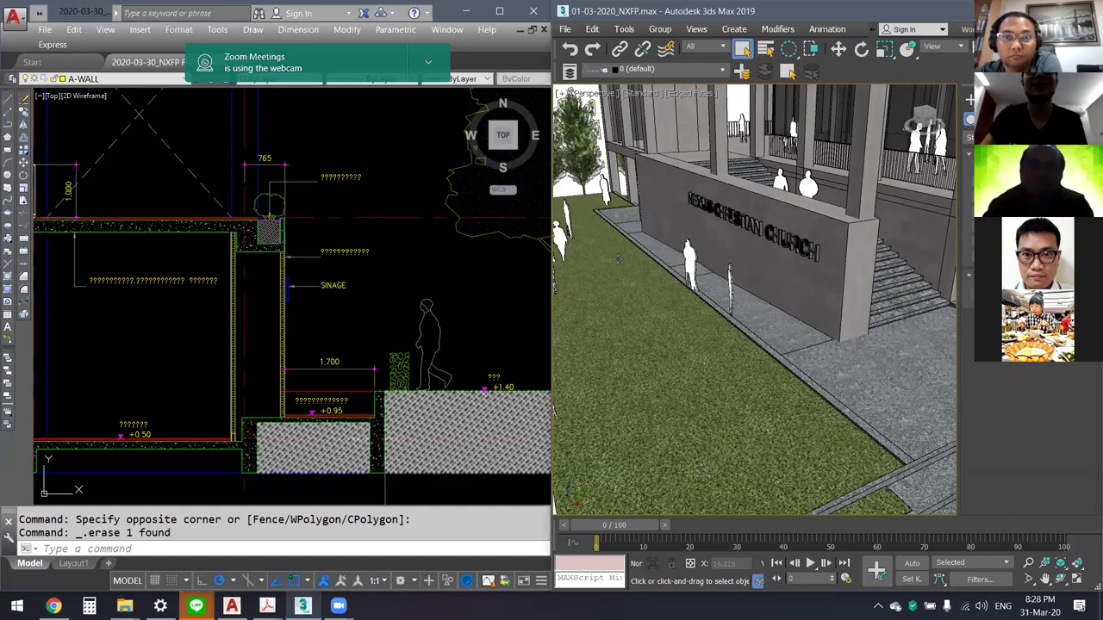
# Step: Return to the AutoCAD drawing and zoom the section view out
pyautogui.click(492, 316)
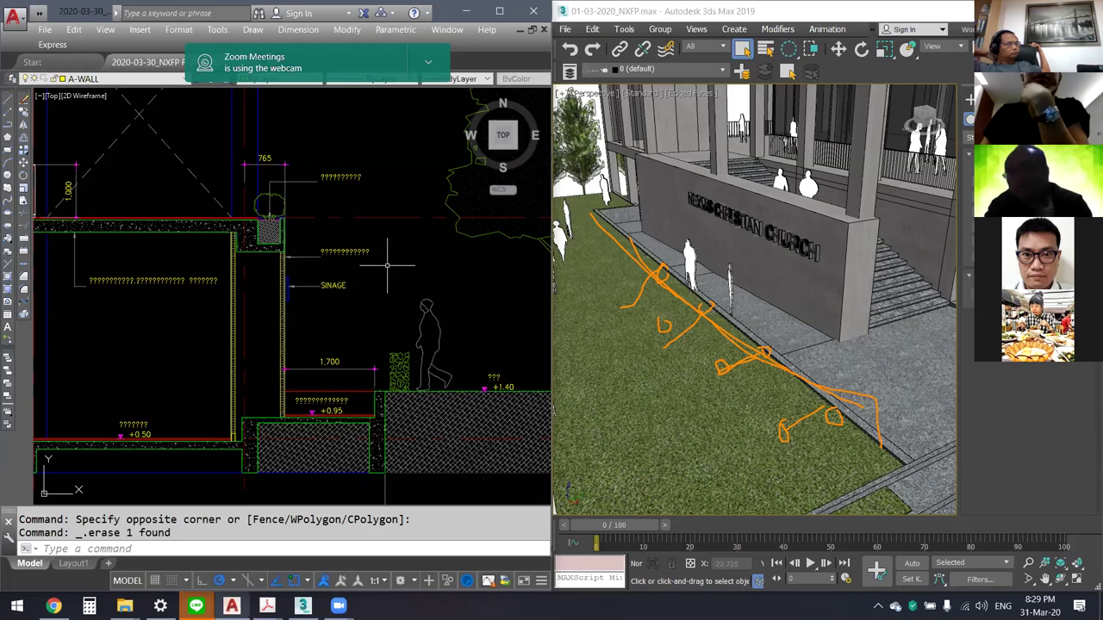
pyautogui.scroll(-3, 385, 265)
pyautogui.scroll(-3, 386, 264)
pyautogui.scroll(-2, 386, 264)
# Step: Zoom into the floor plan's ramp and stair area and sketch markup strokes along the ramp edge
pyautogui.moveTo(276, 310)
pyautogui.mouseDown(button='middle')
pyautogui.moveTo(213, 233)
pyautogui.moveTo(284, 284)
pyautogui.mouseUp(button='middle')
pyautogui.scroll(2, 214, 233)
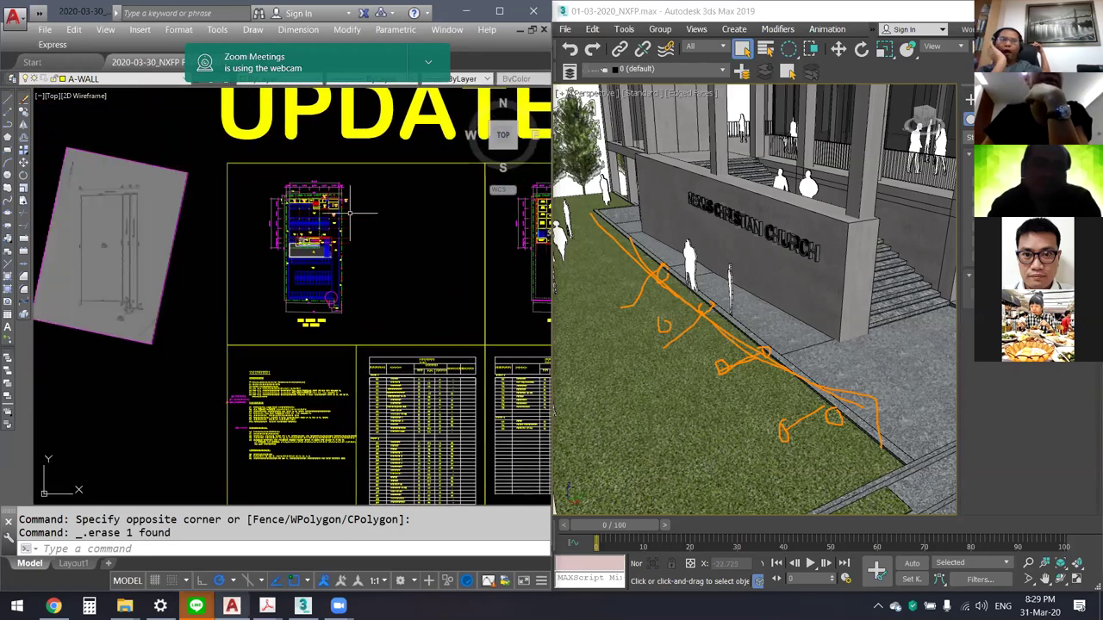
pyautogui.scroll(3, 284, 284)
pyautogui.scroll(2, 276, 267)
pyautogui.scroll(2, 276, 267)
pyautogui.moveTo(467, 279); pyautogui.dragTo(488, 276, button='middle')
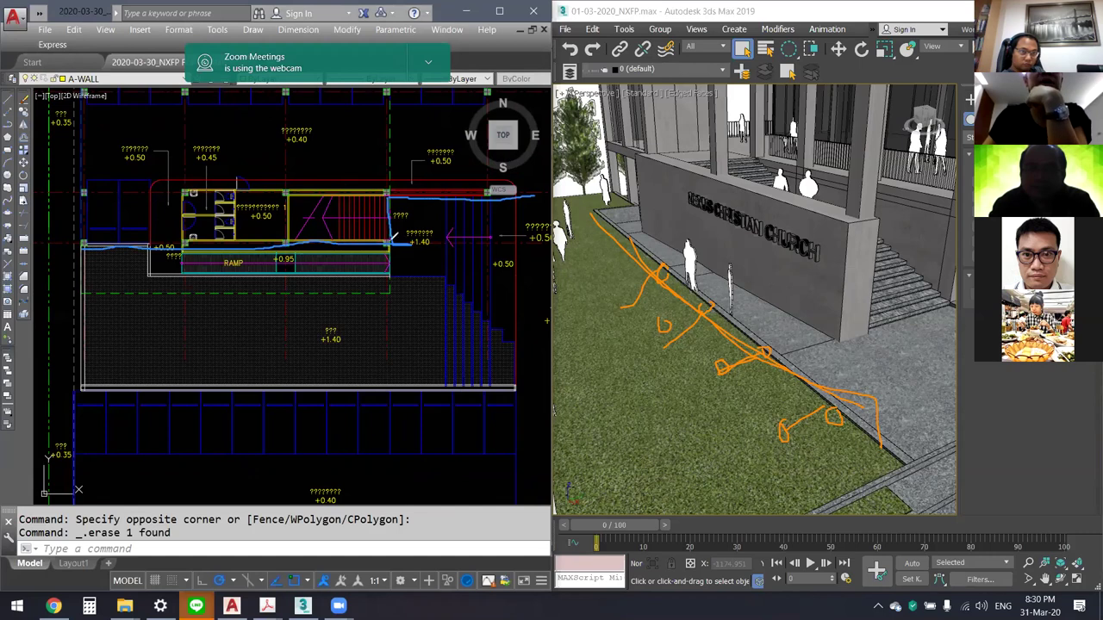
pyautogui.moveTo(392, 274); pyautogui.dragTo(439, 276)
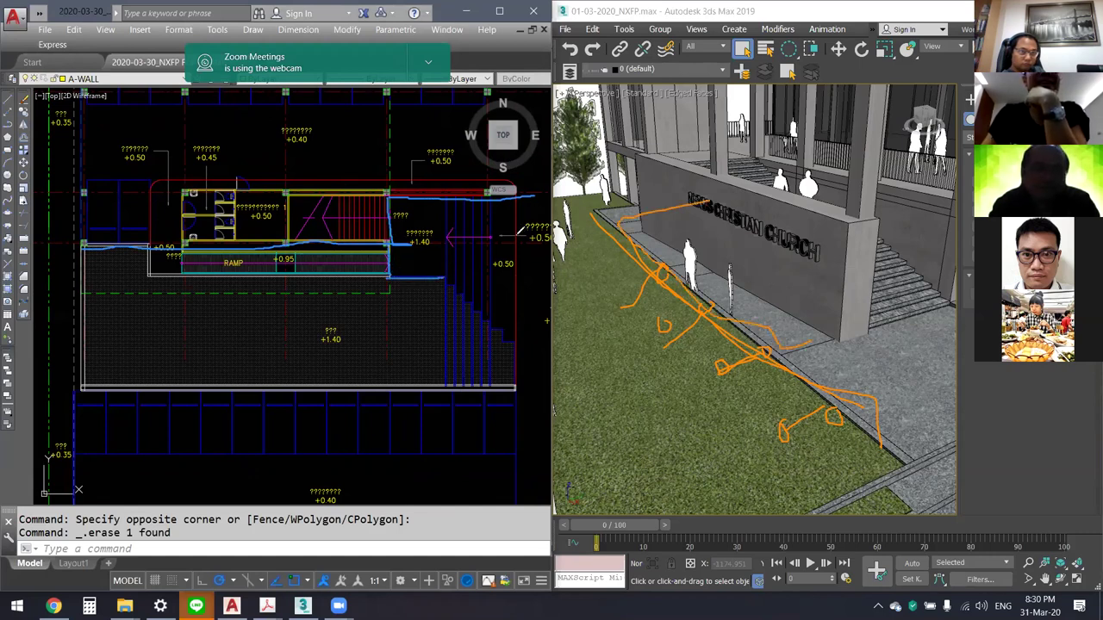
pyautogui.moveTo(450, 217)
pyautogui.mouseDown()
pyautogui.moveTo(453, 191)
pyautogui.moveTo(498, 191)
pyautogui.mouseUp()
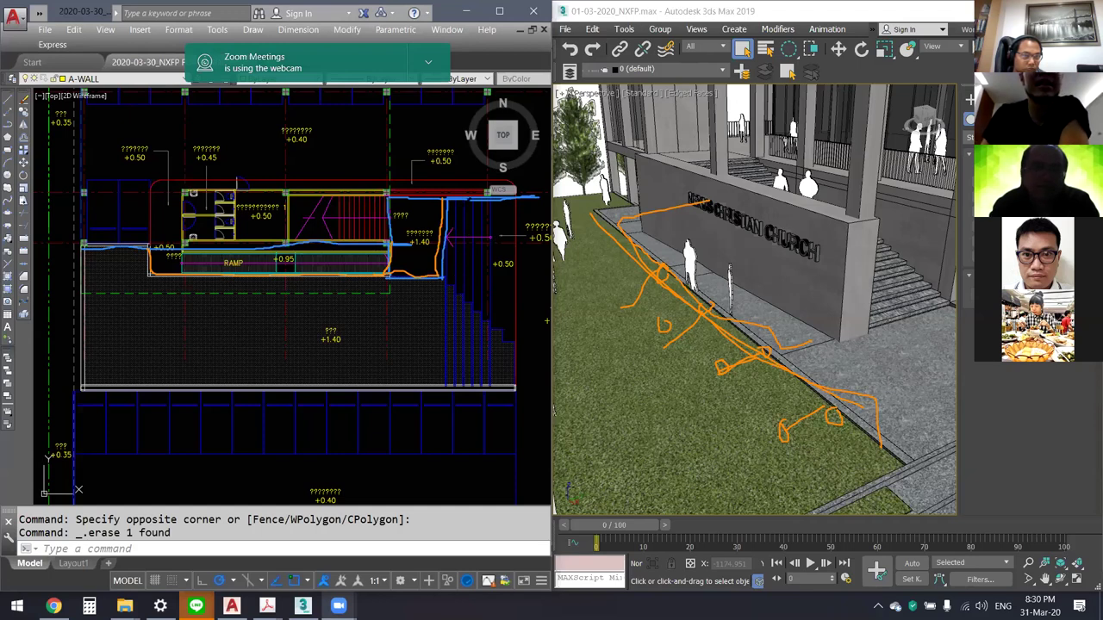
# Step: Outline the stair block east of the ramp with a freehand magenta loop, then nudge the plan
pyautogui.moveTo(515, 224); pyautogui.dragTo(518, 373)
pyautogui.moveTo(447, 377); pyautogui.dragTo(441, 305)
pyautogui.moveTo(445, 200); pyautogui.dragTo(453, 199)
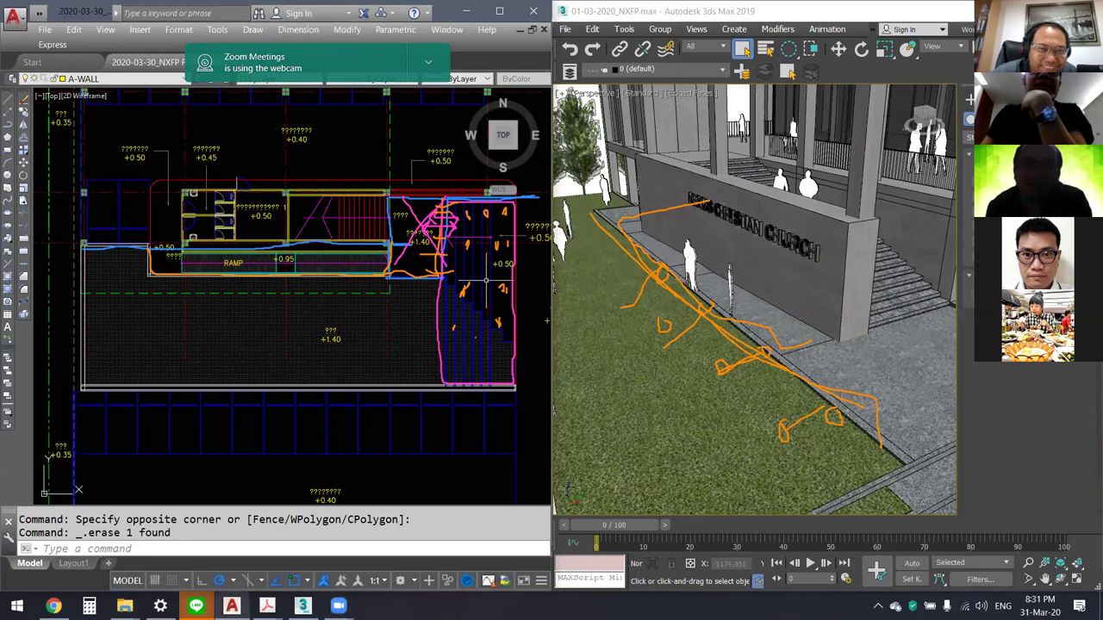
pyautogui.moveTo(505, 290); pyautogui.dragTo(504, 291, button='middle')
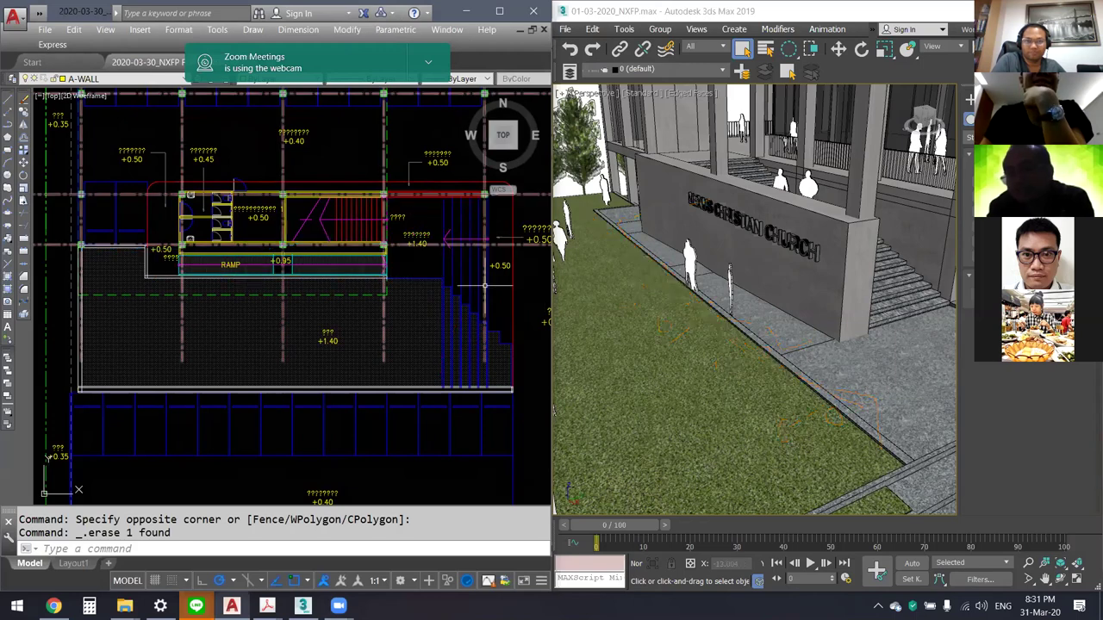
# Step: Sketch magenta lines down the site's east edge and along its front and west side
pyautogui.moveTo(484, 287)
pyautogui.mouseDown(button='middle')
pyautogui.moveTo(393, 281)
pyautogui.moveTo(450, 284)
pyautogui.mouseUp(button='middle')
pyautogui.scroll(-2, 449, 284)
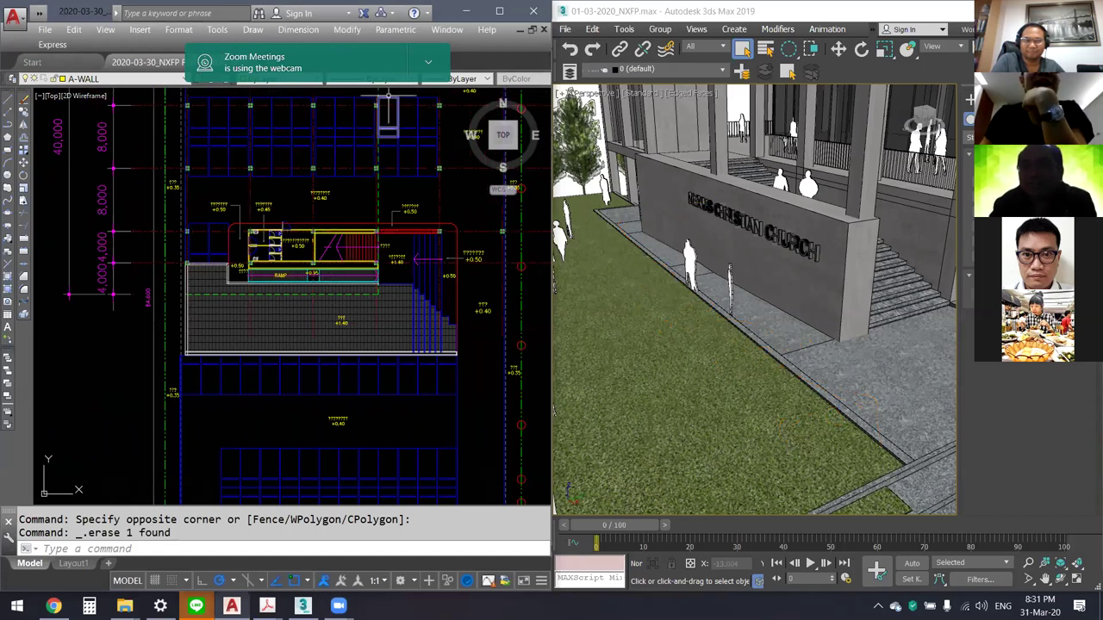
pyautogui.moveTo(472, 135)
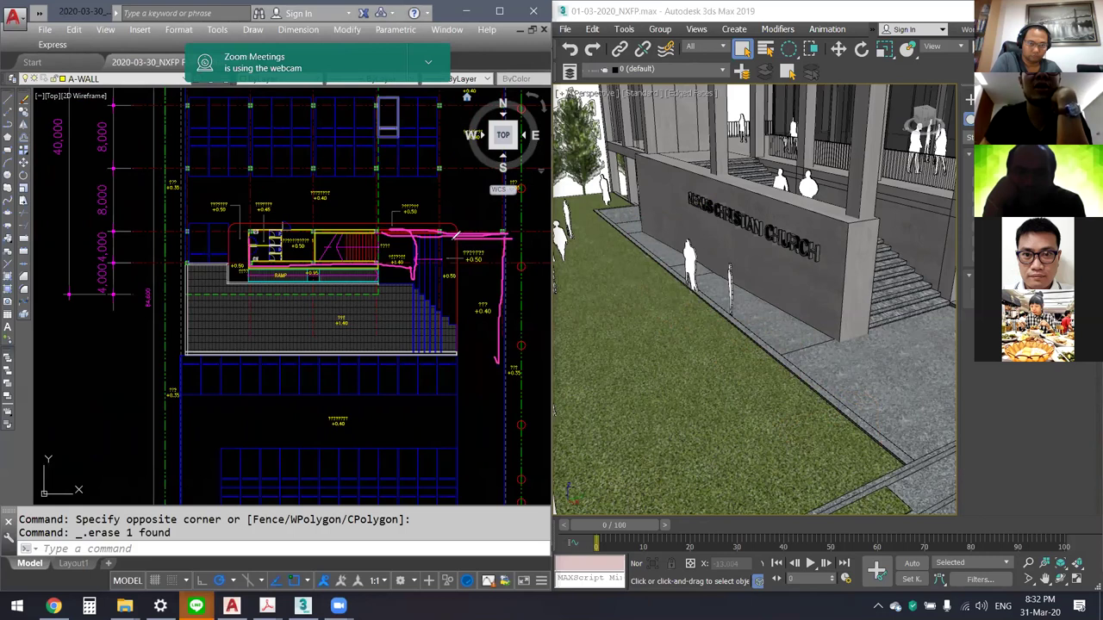
pyautogui.moveTo(462, 241); pyautogui.dragTo(459, 326)
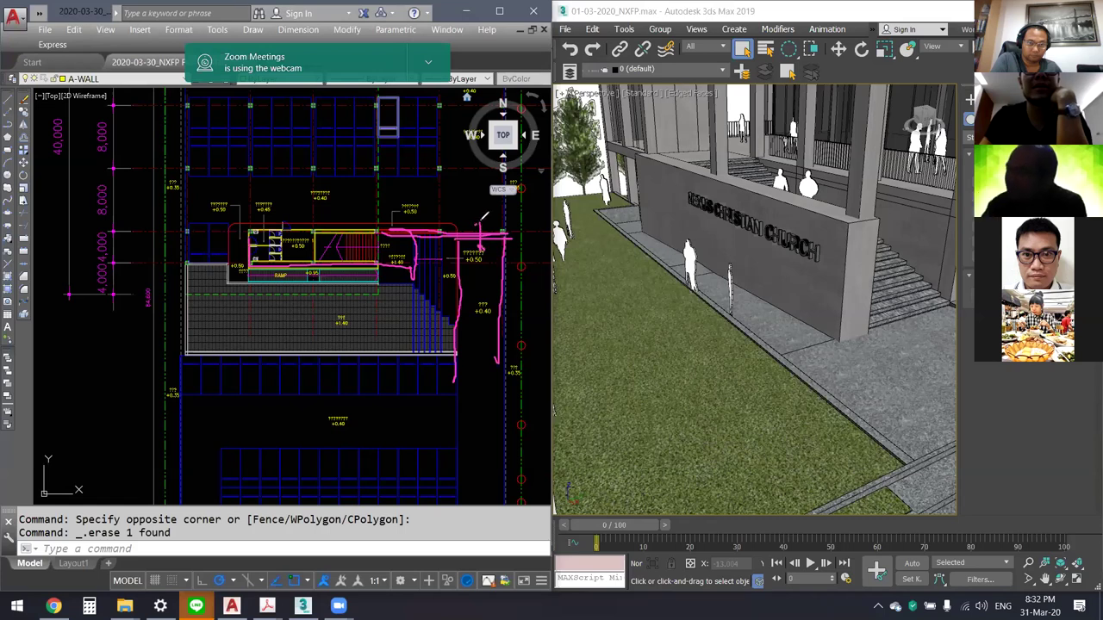
pyautogui.moveTo(476, 223); pyautogui.dragTo(204, 124)
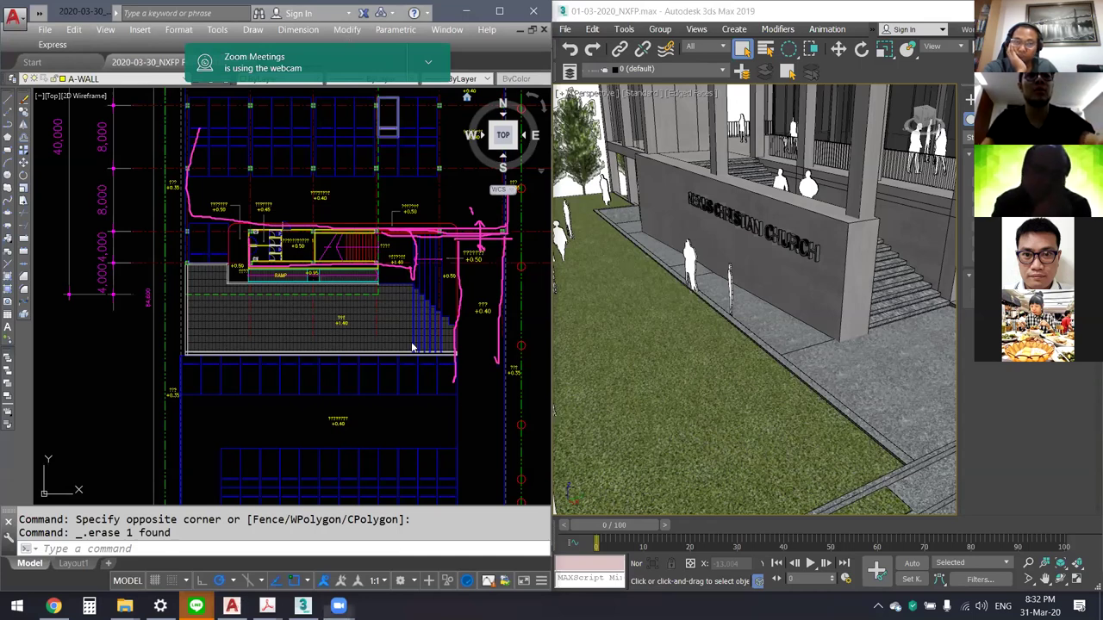
# Step: Zoom into the section detail with the van and the +0.40 and +4.70 levels
pyautogui.scroll(2, 336, 293)
pyautogui.scroll(3, 293, 302)
pyautogui.scroll(3, 258, 310)
pyautogui.scroll(2, 259, 344)
pyautogui.scroll(1, 263, 353)
pyautogui.scroll(2, 267, 359)
pyautogui.moveTo(266, 359)
pyautogui.mouseDown(button='middle')
pyautogui.moveTo(313, 376)
pyautogui.moveTo(329, 399)
pyautogui.mouseUp(button='middle')
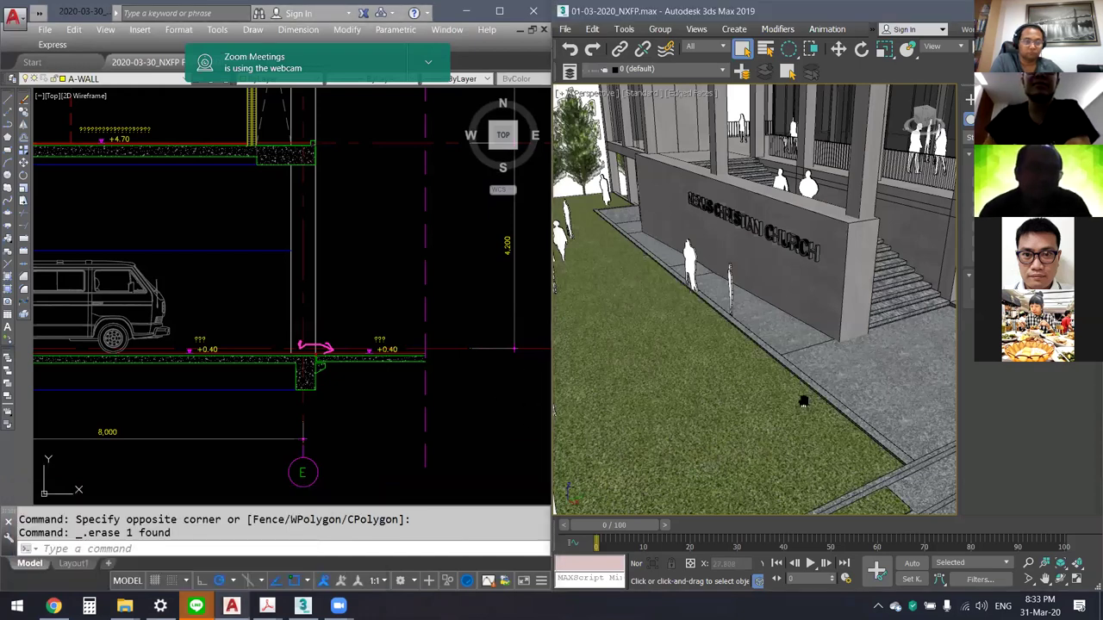
# Step: Zoom out, orbit to the church's side facade and sign, then zoom in on the tree-dotted lawn
pyautogui.scroll(-1, 808, 399)
pyautogui.scroll(-1, 806, 398)
pyautogui.scroll(-1, 801, 397)
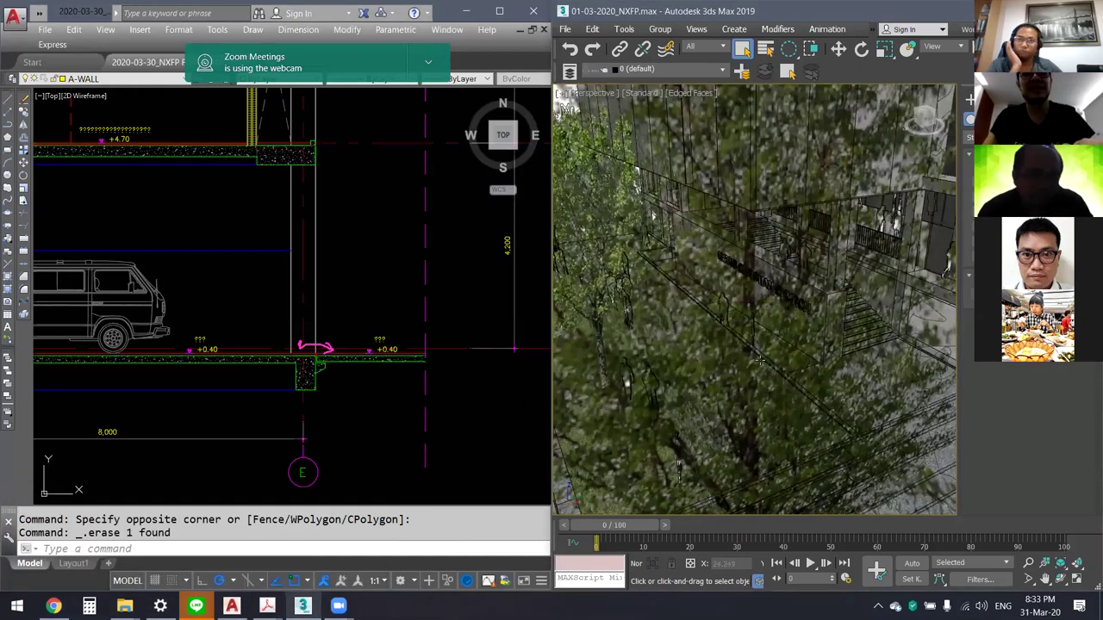
pyautogui.scroll(-1, 801, 392)
pyautogui.scroll(-1, 802, 379)
pyautogui.scroll(-1, 802, 362)
pyautogui.scroll(-1, 801, 362)
pyautogui.scroll(-1, 798, 365)
pyautogui.scroll(-1, 793, 369)
pyautogui.scroll(-1, 788, 372)
pyautogui.keyDown('alt'); pyautogui.moveTo(788, 372); pyautogui.dragTo(840, 385, button='middle'); pyautogui.keyUp('alt')
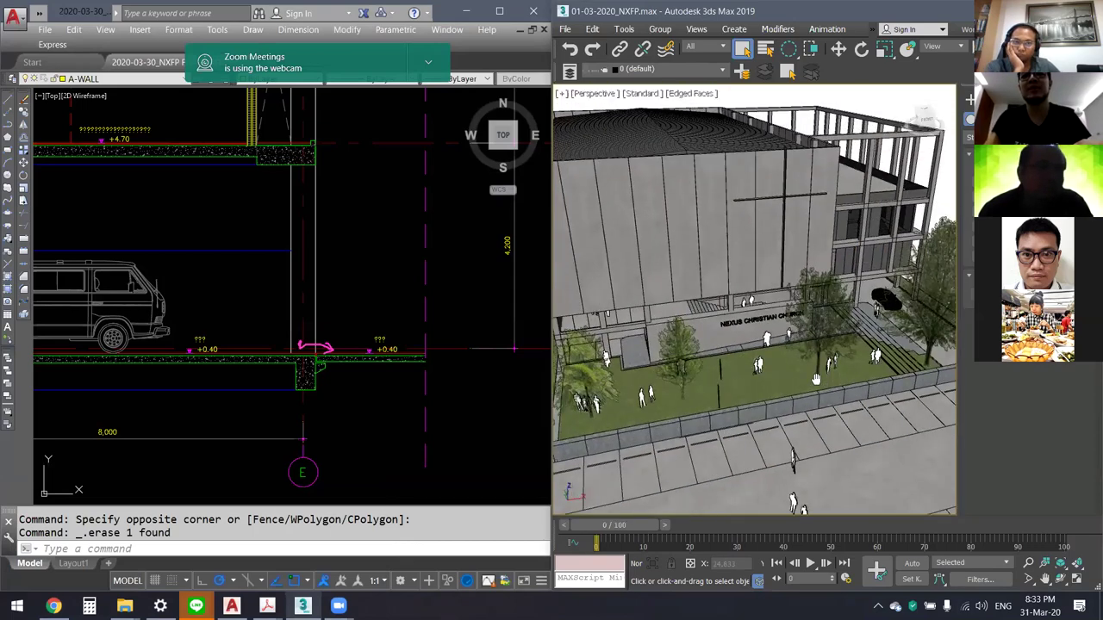
pyautogui.scroll(1, 801, 390)
pyautogui.scroll(1, 754, 397)
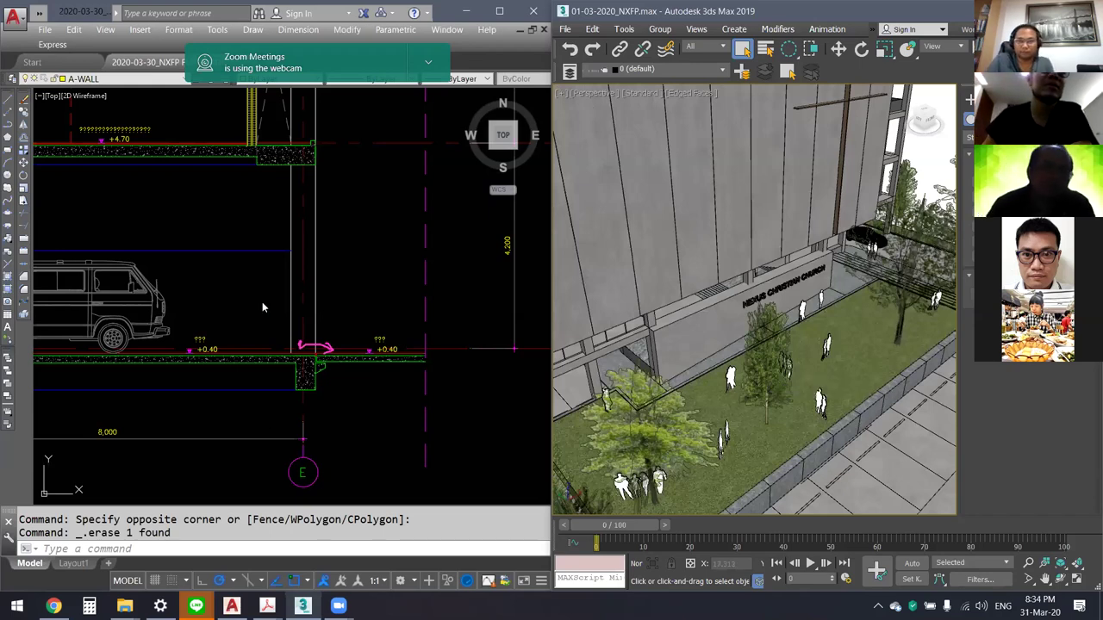
# Step: Pan the section detail down and back, then minimize and restore the AutoCAD window
pyautogui.moveTo(370, 280); pyautogui.dragTo(359, 364, button='middle')
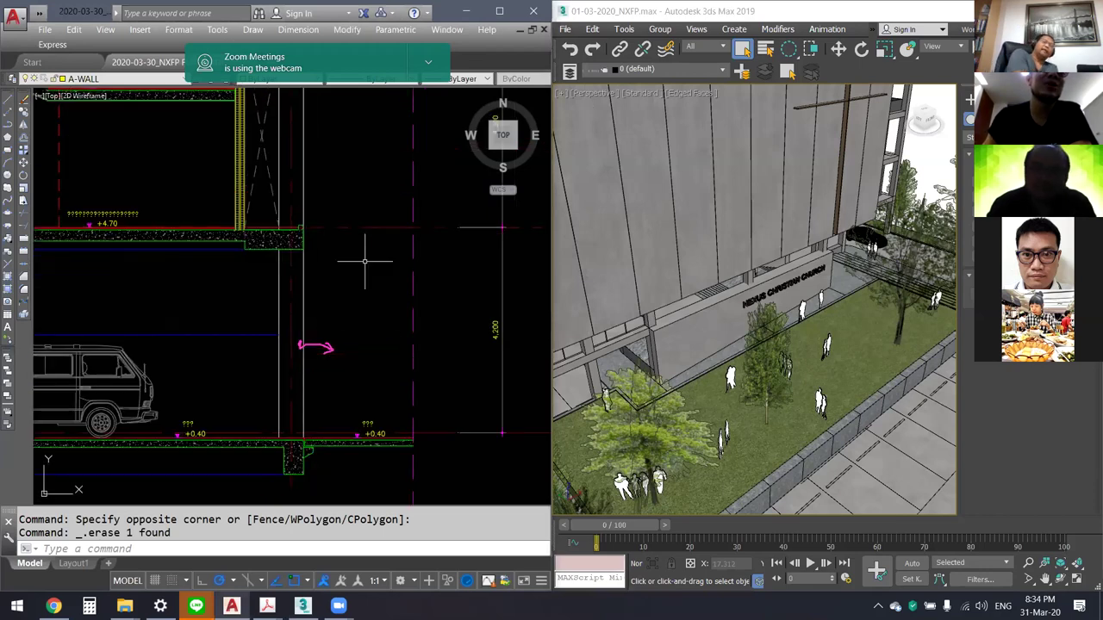
pyautogui.moveTo(366, 326); pyautogui.dragTo(392, 280, button='middle')
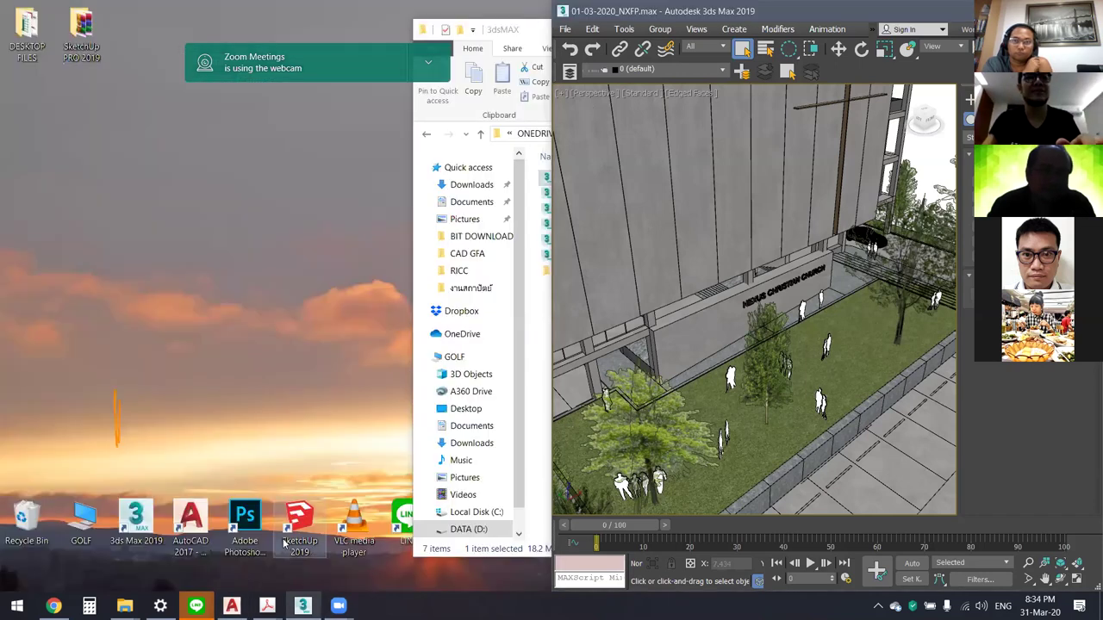
pyautogui.click(232, 606)
pyautogui.click(230, 606)
# Step: Zoom out to the sheets and into the whole ground-floor plan with the MDB room row
pyautogui.scroll(-2, 285, 293)
pyautogui.scroll(-2, 284, 293)
pyautogui.scroll(-2, 284, 293)
pyautogui.scroll(1, 336, 258)
pyautogui.scroll(2, 336, 259)
pyautogui.scroll(2, 336, 258)
pyautogui.scroll(2, 336, 259)
pyautogui.moveTo(336, 258); pyautogui.dragTo(405, 259, button='middle')
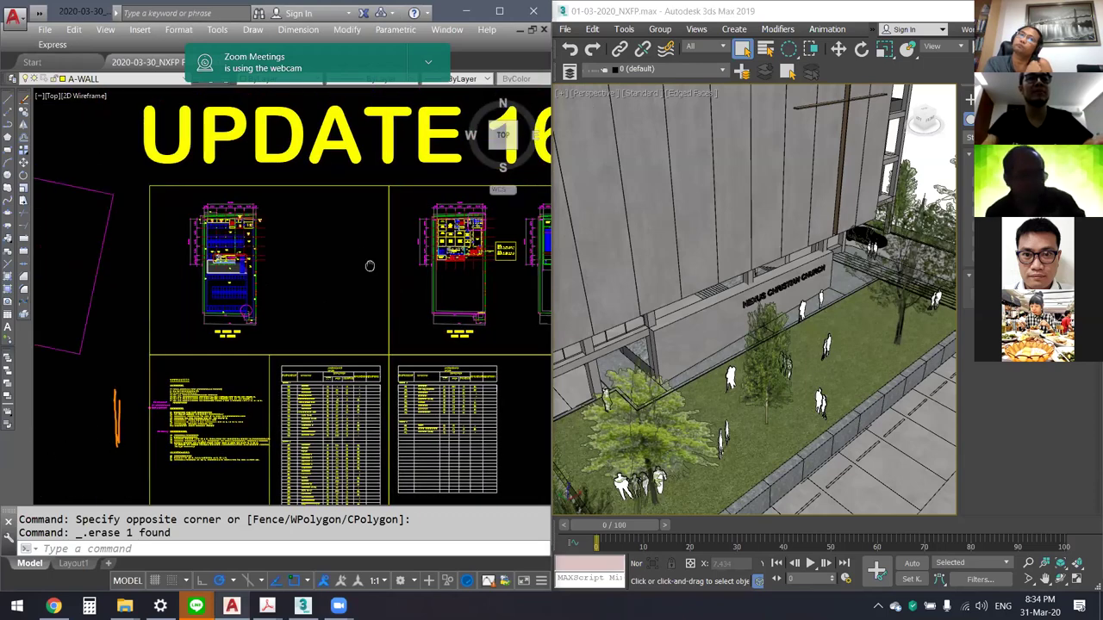
pyautogui.scroll(2, 297, 282)
pyautogui.scroll(2, 297, 283)
pyautogui.scroll(1, 297, 283)
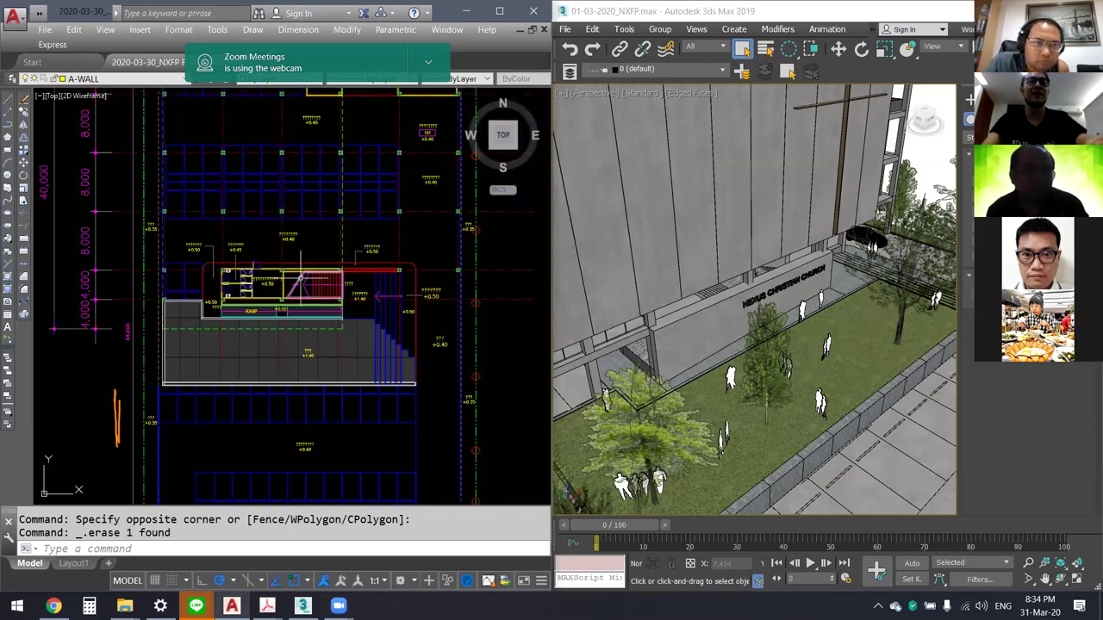
pyautogui.scroll(-1, 224, 215)
pyautogui.scroll(1, 162, 145)
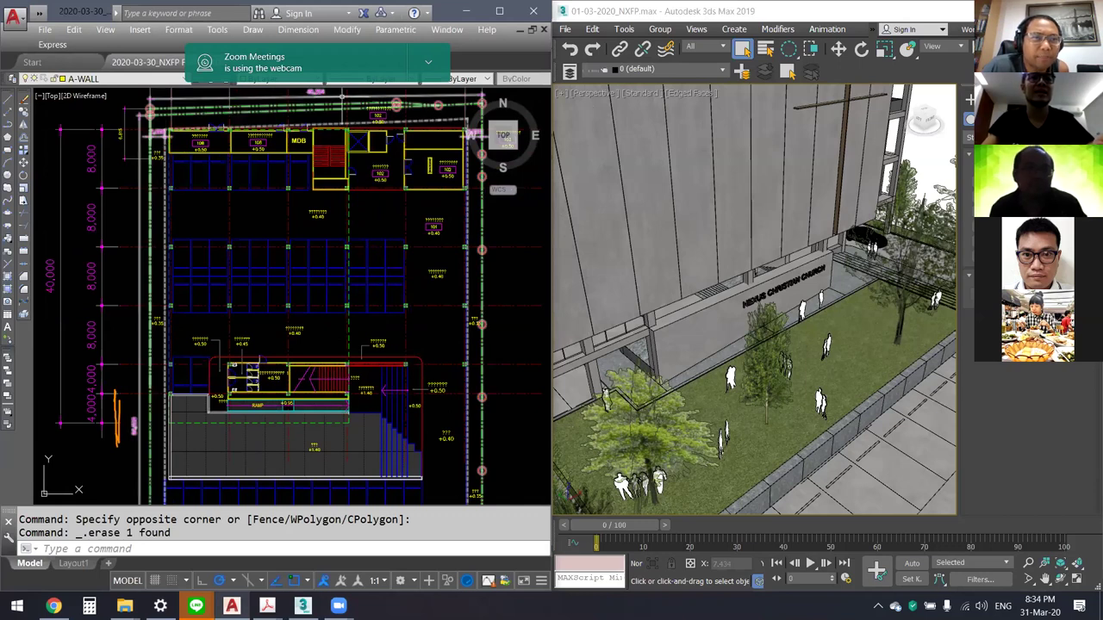
# Step: Start a polyline near the top-left room, cancel it, then restart a new one with L
pyautogui.write('1')
pyautogui.press('Return')
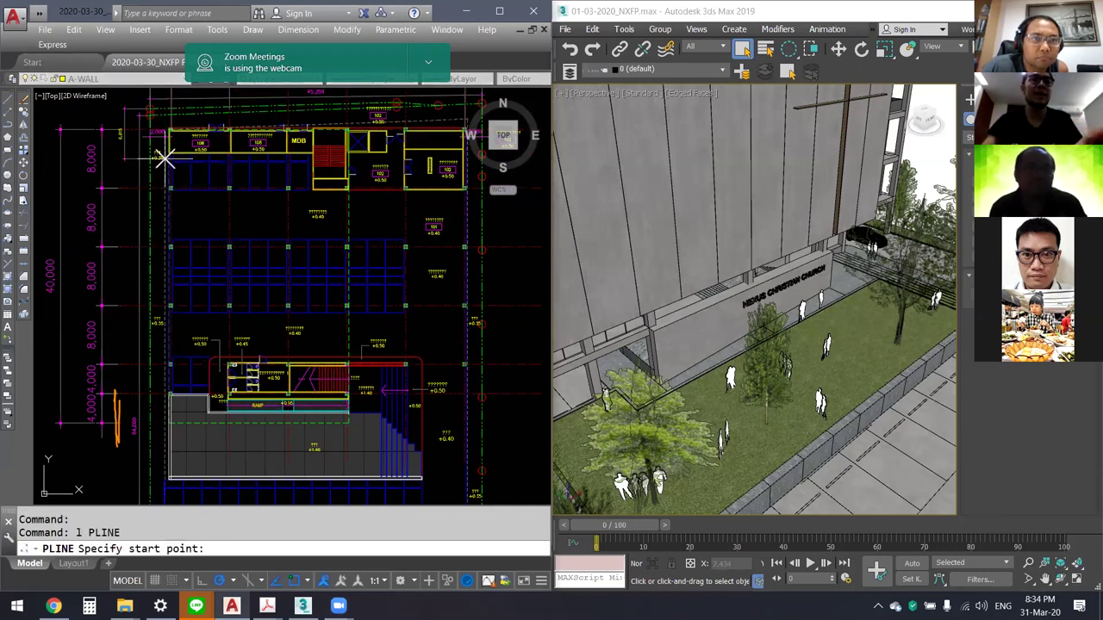
pyautogui.click(168, 147)
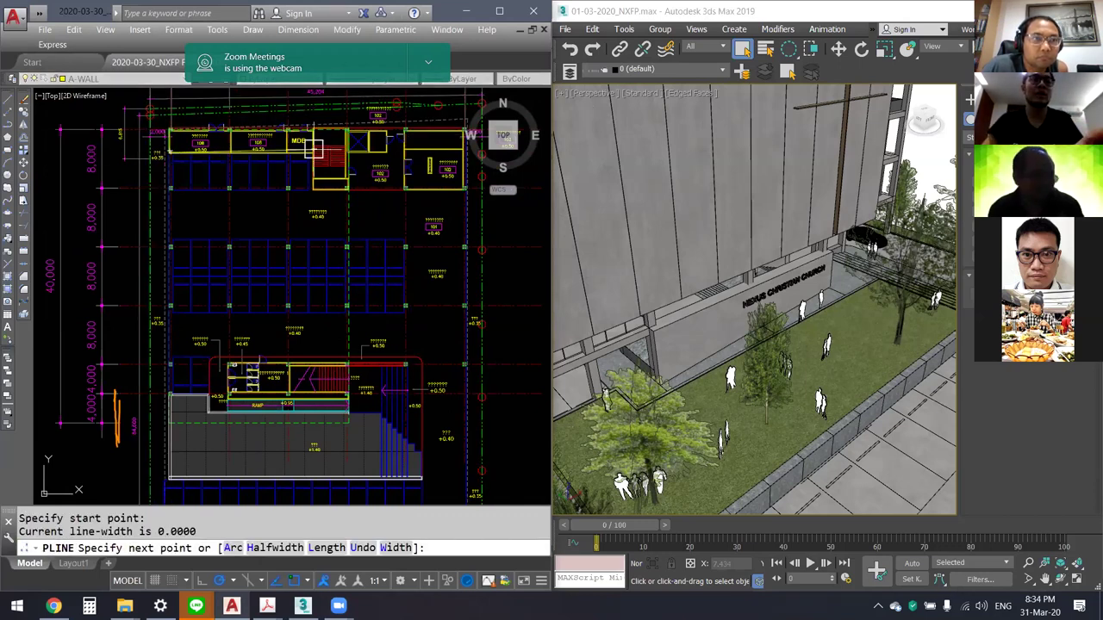
pyautogui.press('Escape')
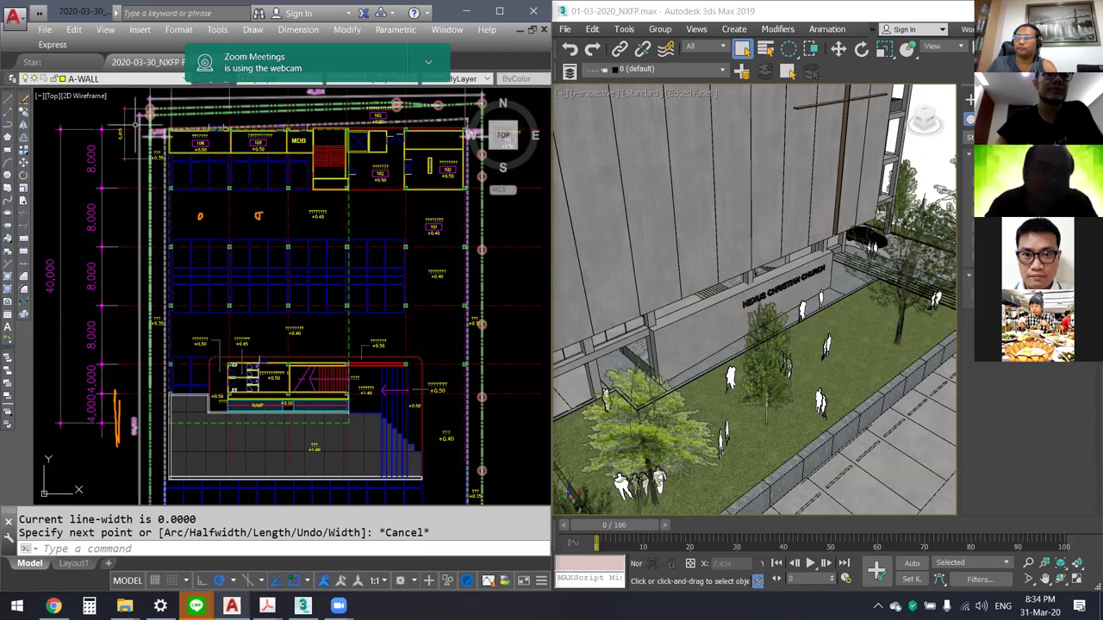
pyautogui.write('l')
pyautogui.press('Return')
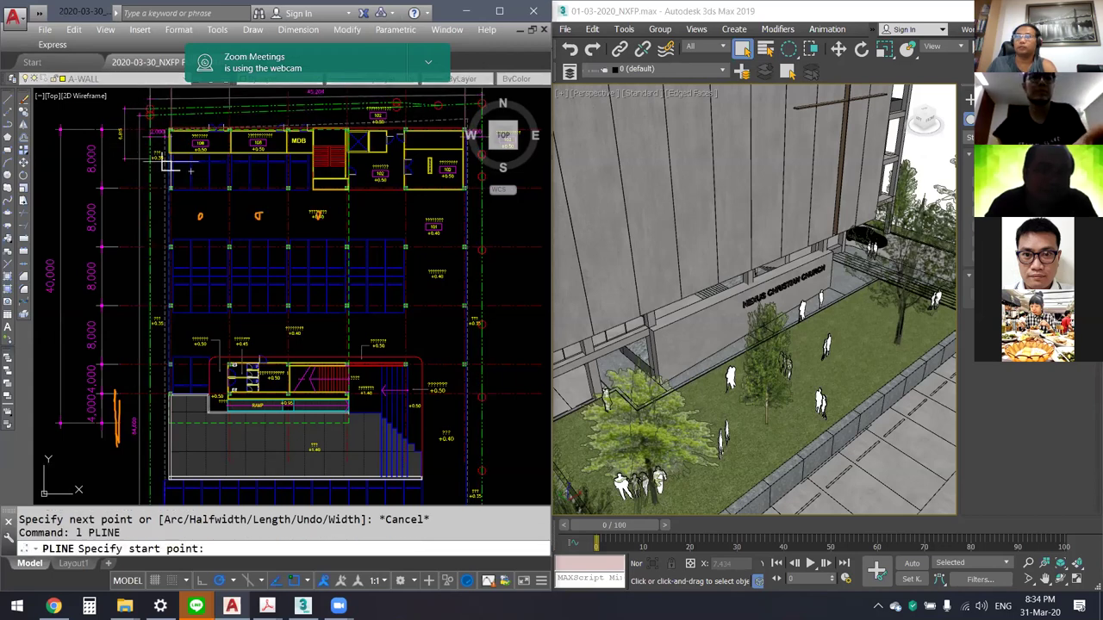
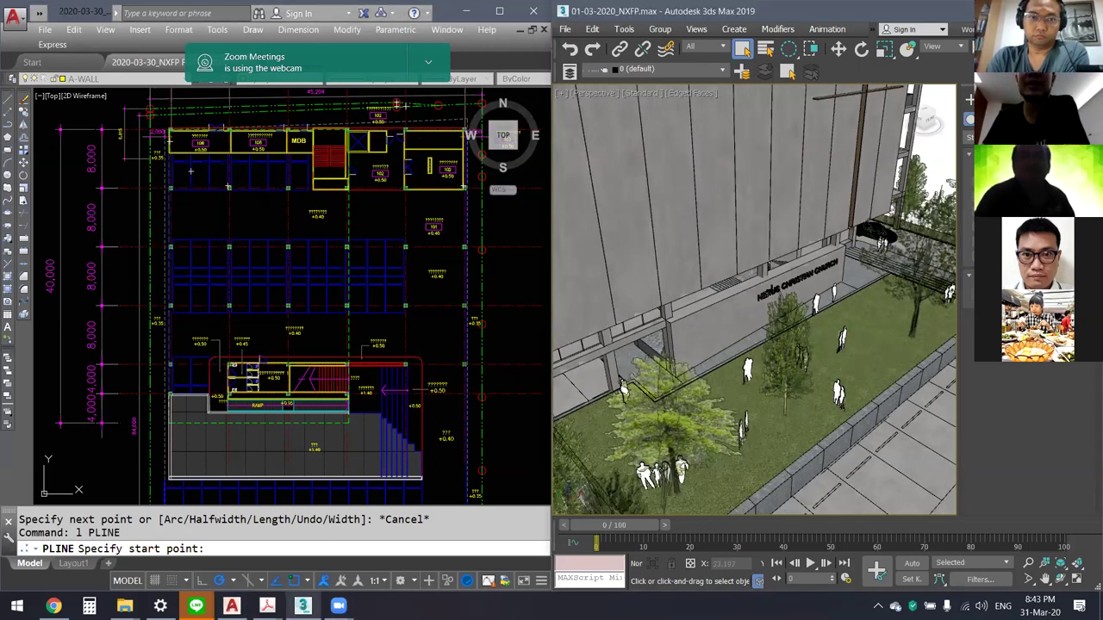
# Step: Orbit and zoom the perspective view past the glazed side and stairs to the courtyard entrance with trees
pyautogui.scroll(-5, 754, 300)
pyautogui.moveTo(754, 300)
pyautogui.keyDown('alt'); pyautogui.mouseDown(button='middle')
pyautogui.moveTo(657, 398)
pyautogui.moveTo(625, 355)
pyautogui.mouseUp(button='middle'); pyautogui.keyUp('alt')
pyautogui.scroll(3, 656, 398)
pyautogui.scroll(3, 657, 398)
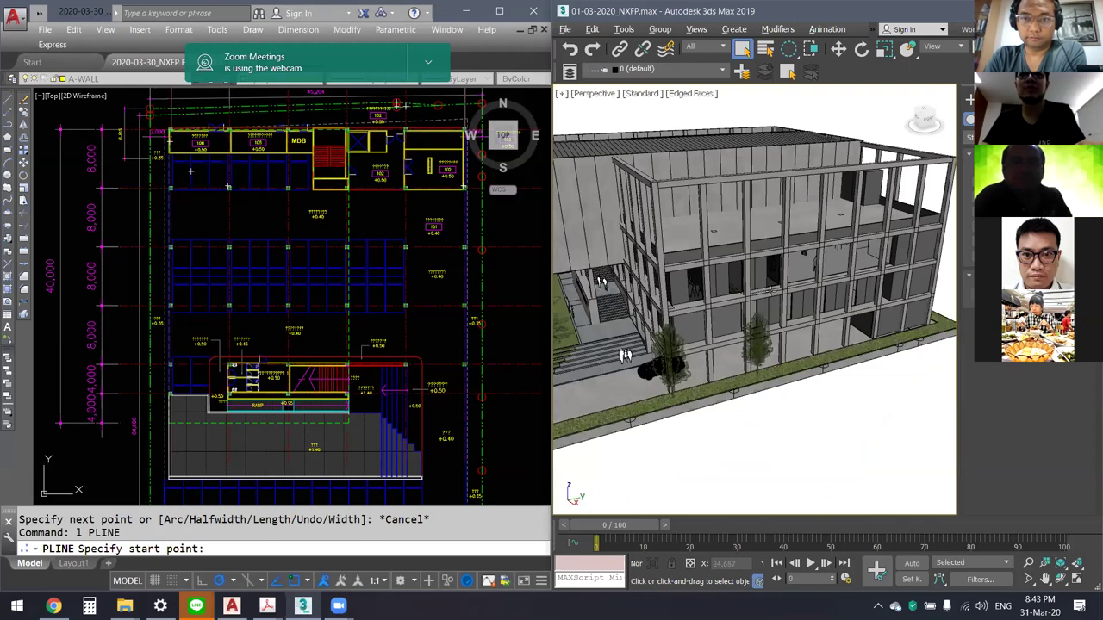
pyautogui.keyDown('alt'); pyautogui.moveTo(765, 292); pyautogui.dragTo(728, 304, button='middle'); pyautogui.keyUp('alt')
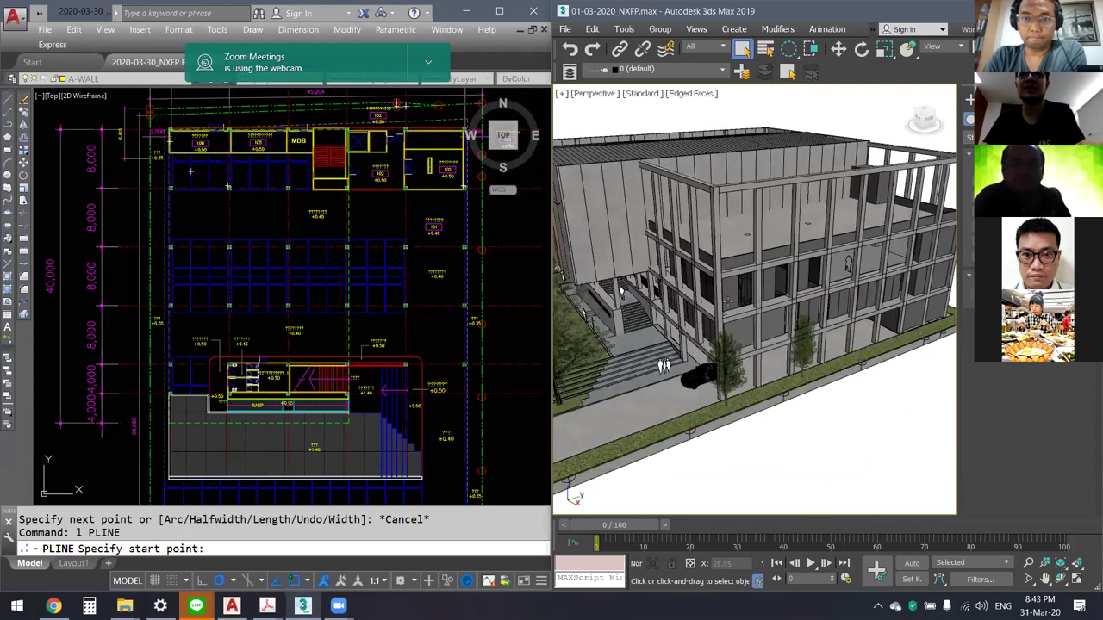
pyautogui.scroll(2, 728, 303)
pyautogui.scroll(2, 794, 303)
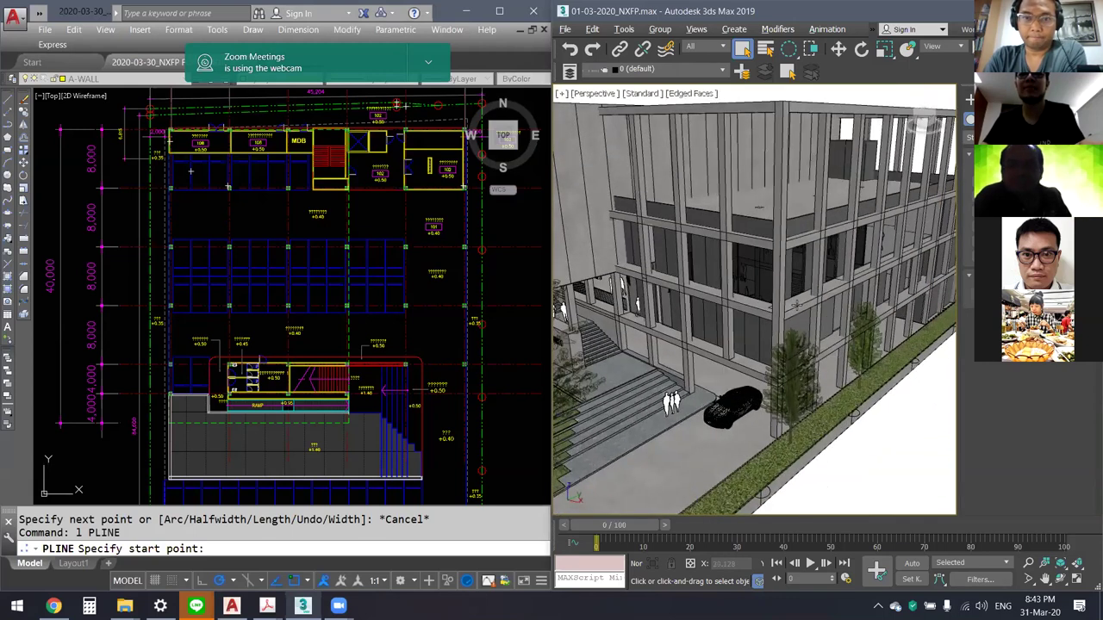
pyautogui.keyDown('alt'); pyautogui.moveTo(795, 304); pyautogui.dragTo(778, 336, button='middle'); pyautogui.keyUp('alt')
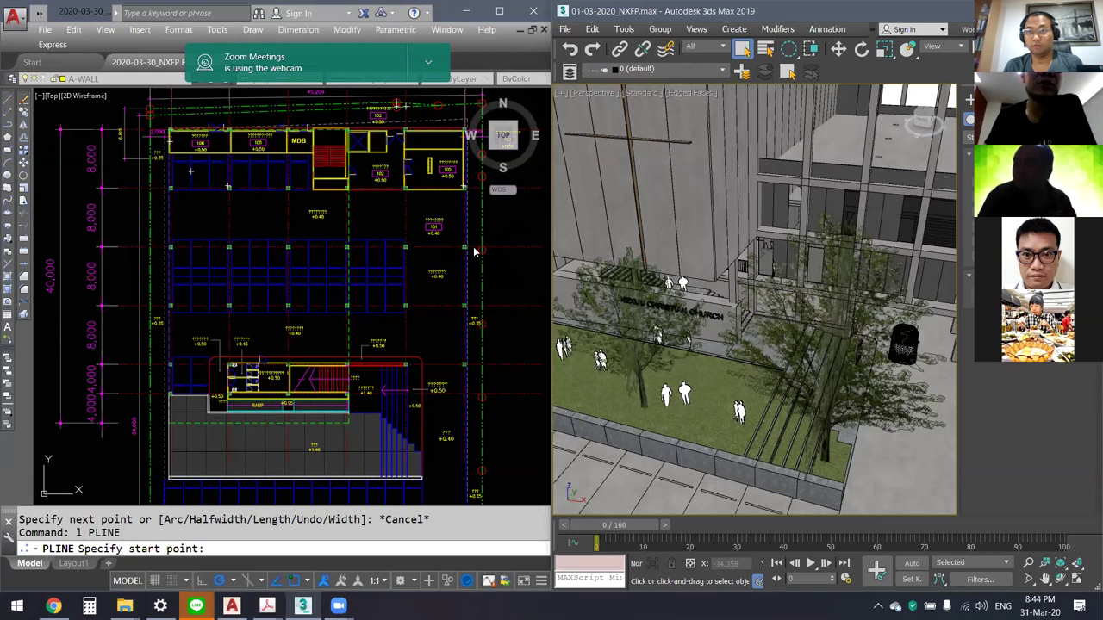
# Step: Focus the AutoCAD floor plan and cancel the pending PLINE command
pyautogui.click(518, 288)
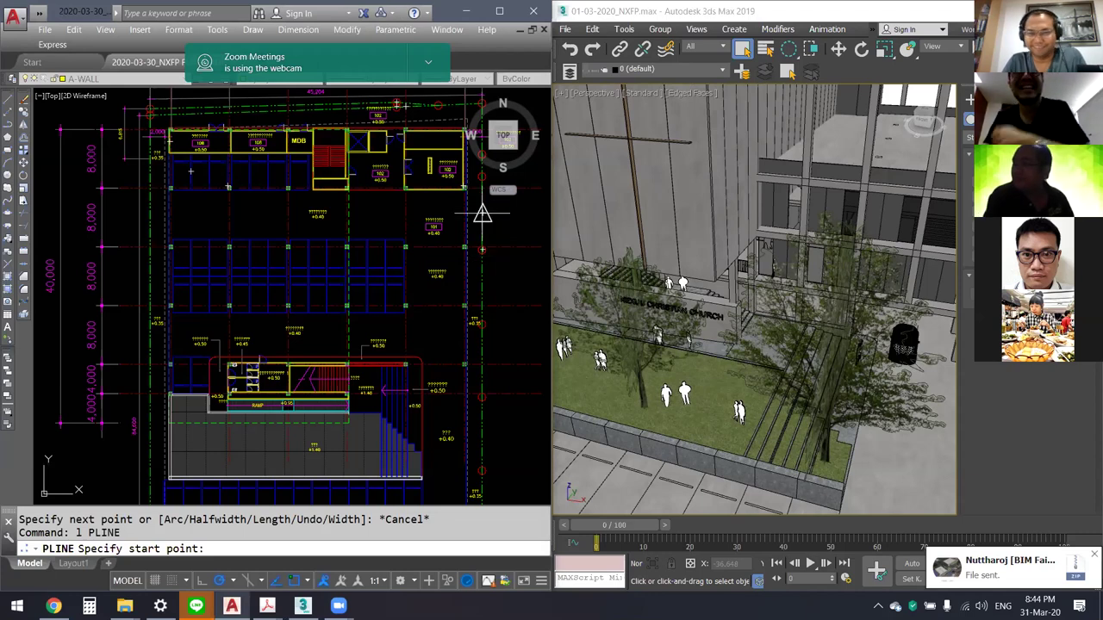
pyautogui.press('Escape')
pyautogui.press('Escape')
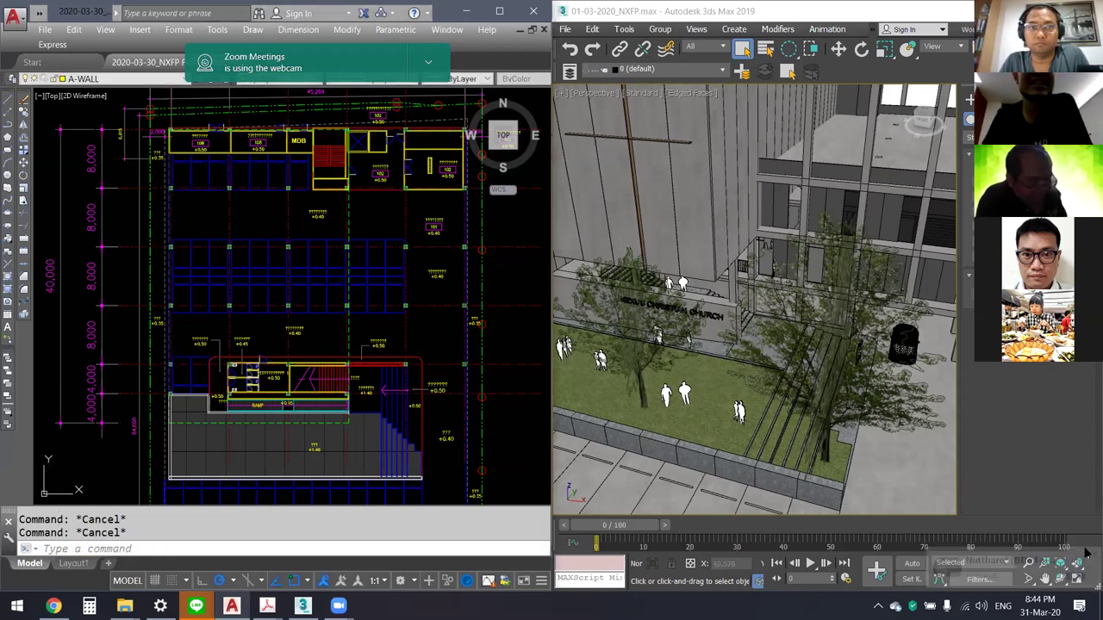
# Step: Dismiss the notification, pan the plan slightly down-left, and select a block near the top stairwell
pyautogui.click(1089, 555)
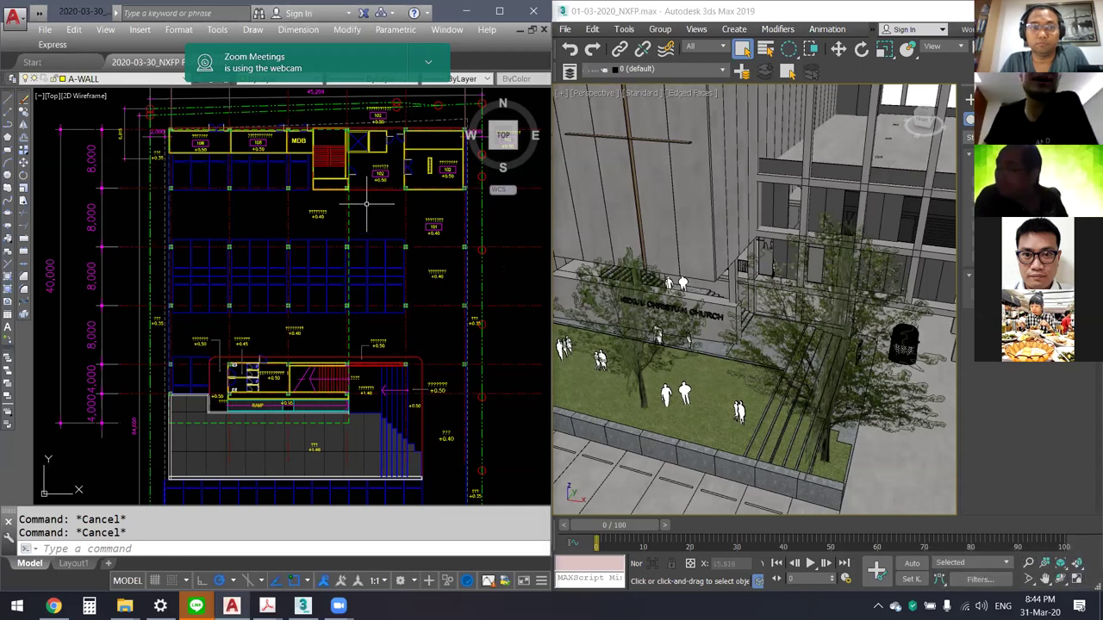
pyautogui.moveTo(357, 185); pyautogui.dragTo(345, 211, button='middle')
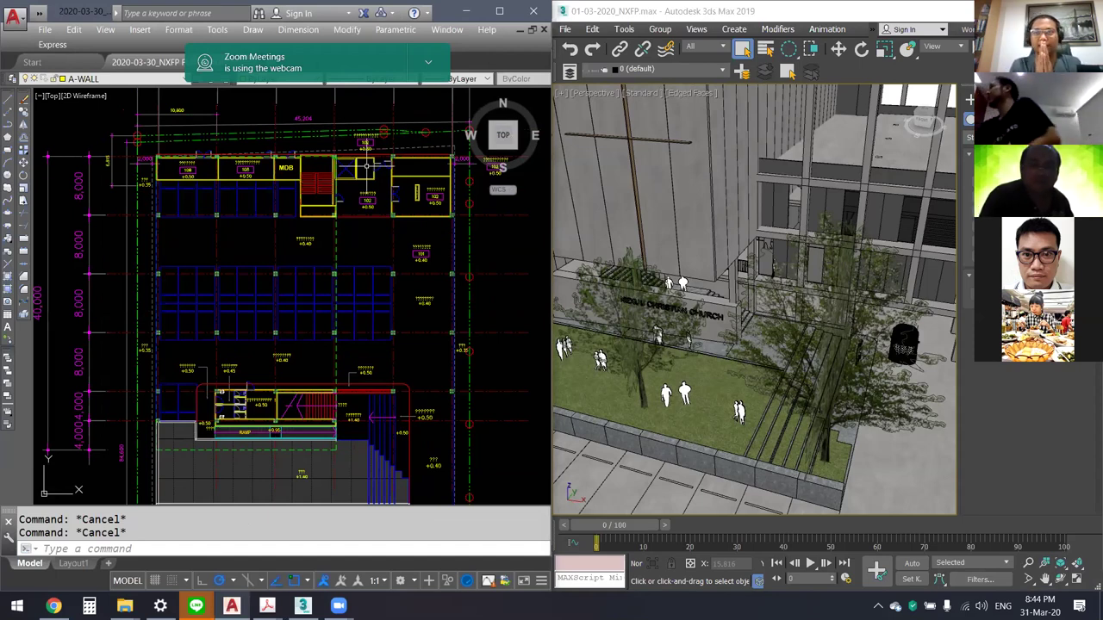
pyautogui.click(366, 166)
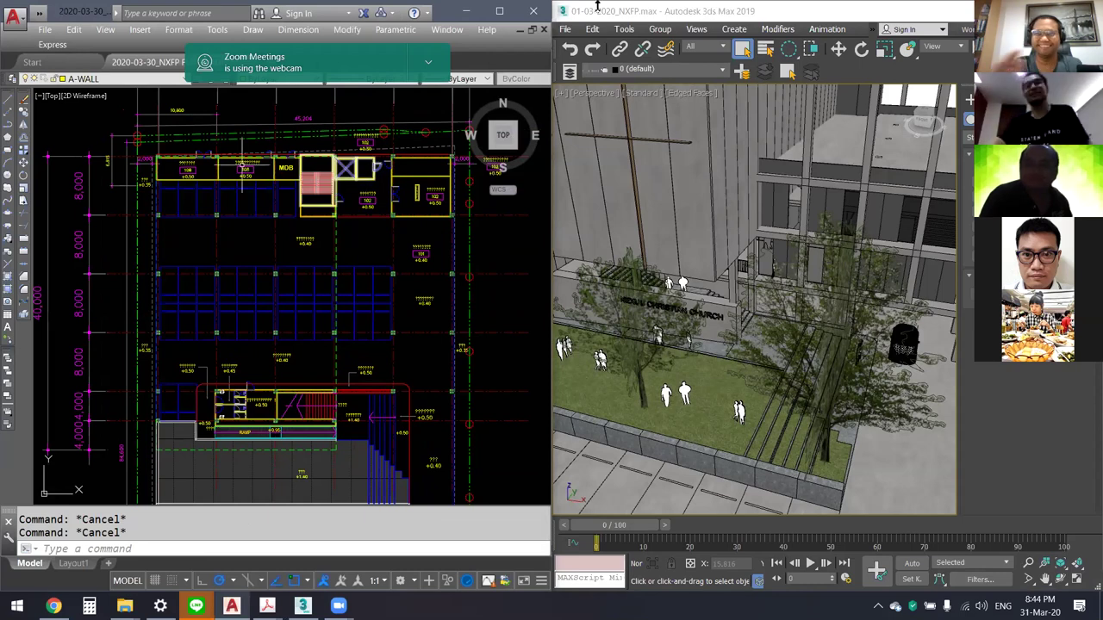